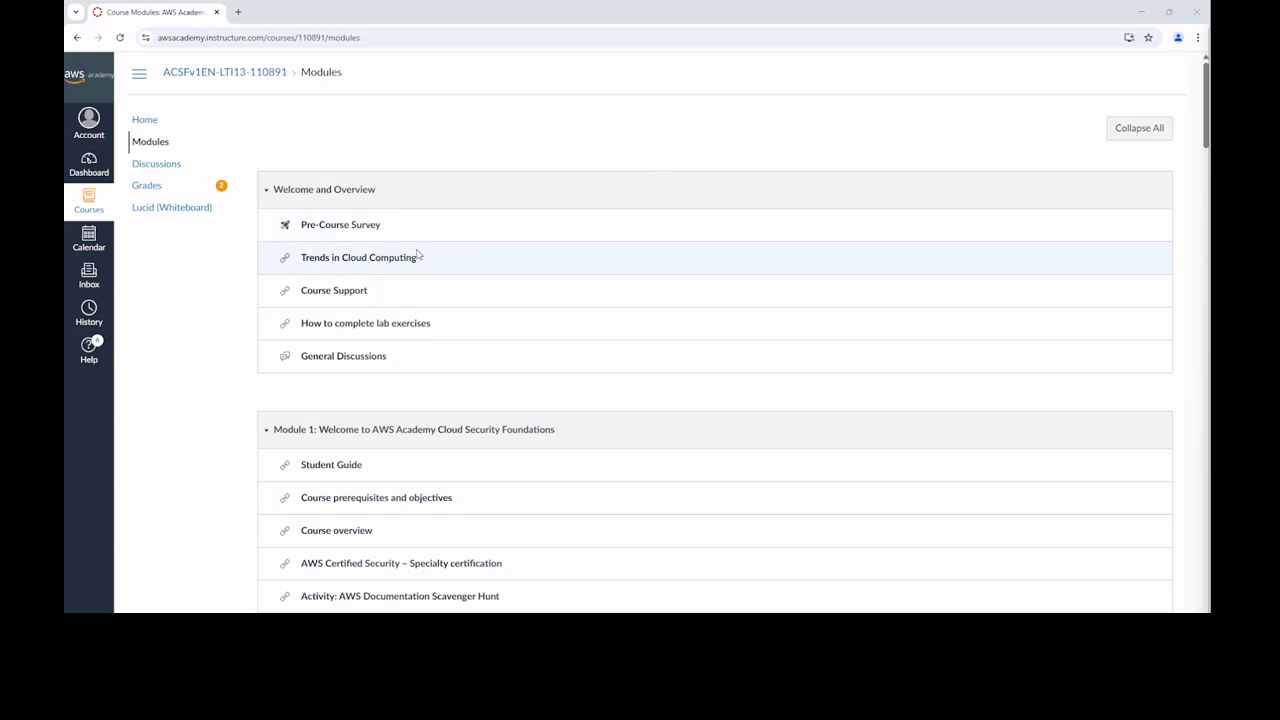
# Open Lab 4.1: Securing VPC Resources by Using Security Groups from Module 4 and start the lab session
pyautogui.scroll(-3, 369, 246)
pyautogui.scroll(-10, 369, 246)
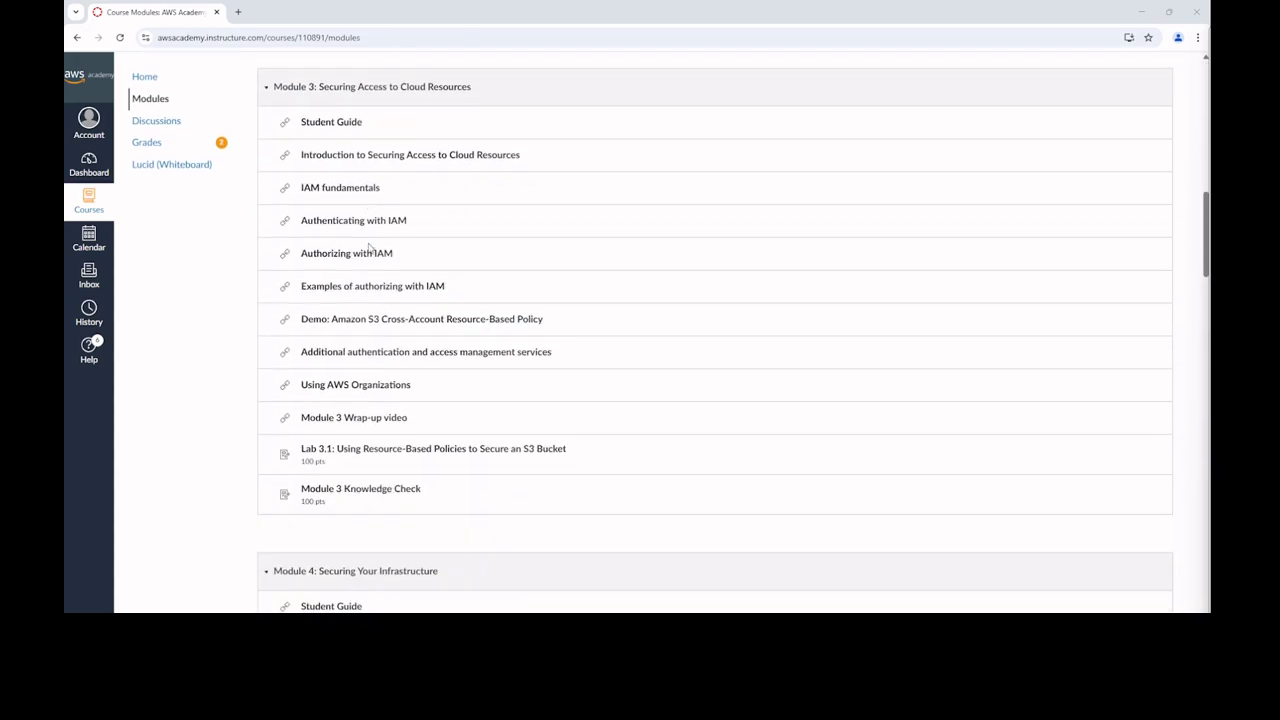
pyautogui.scroll(-3, 360, 275)
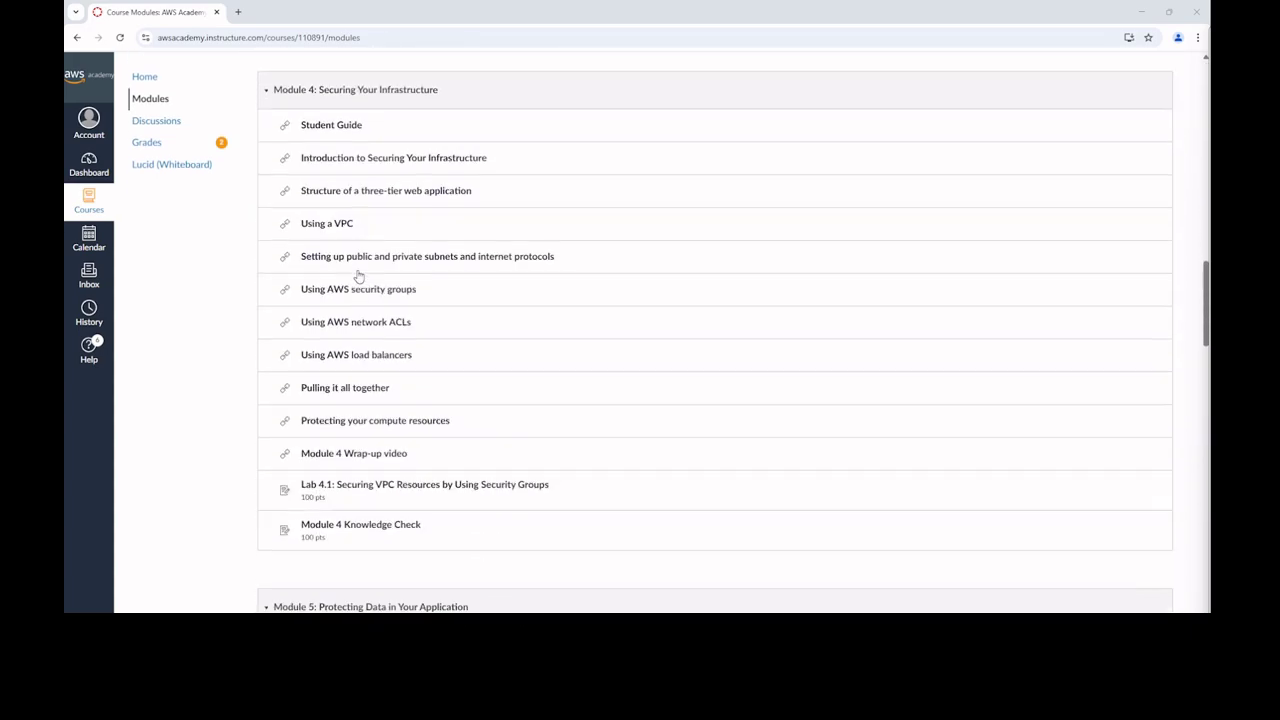
pyautogui.click(421, 370)
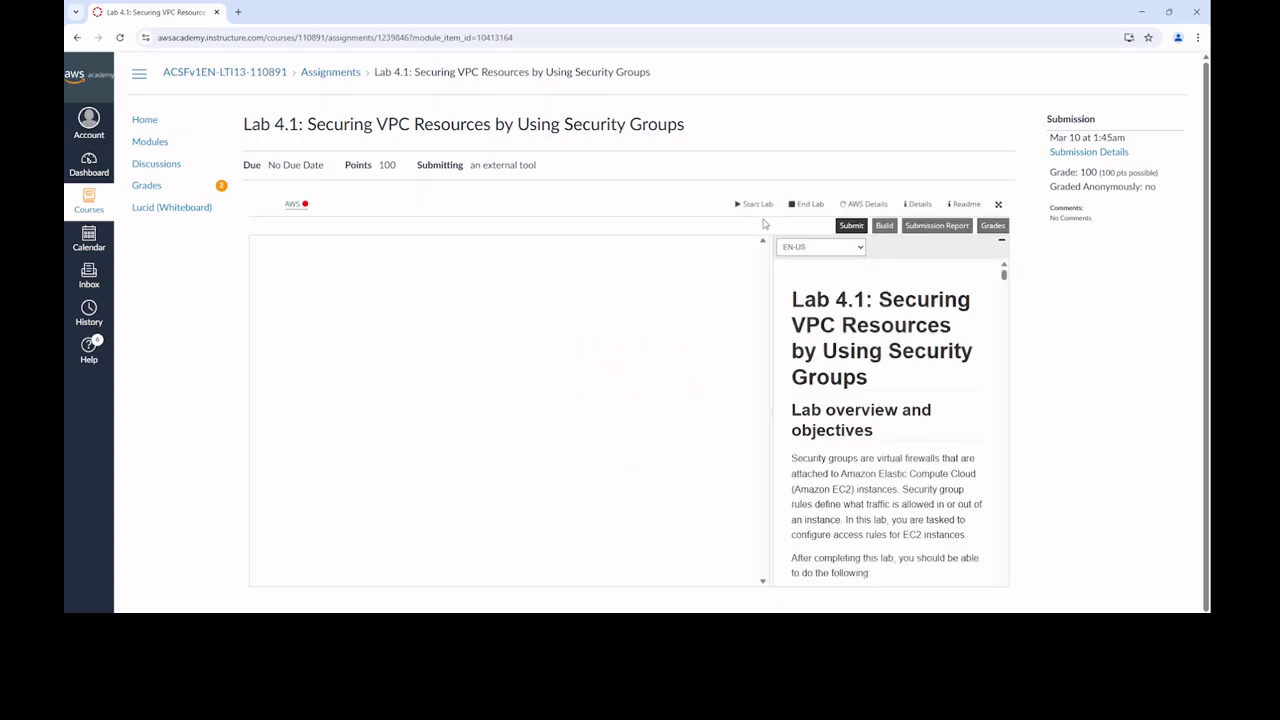
pyautogui.click(757, 204)
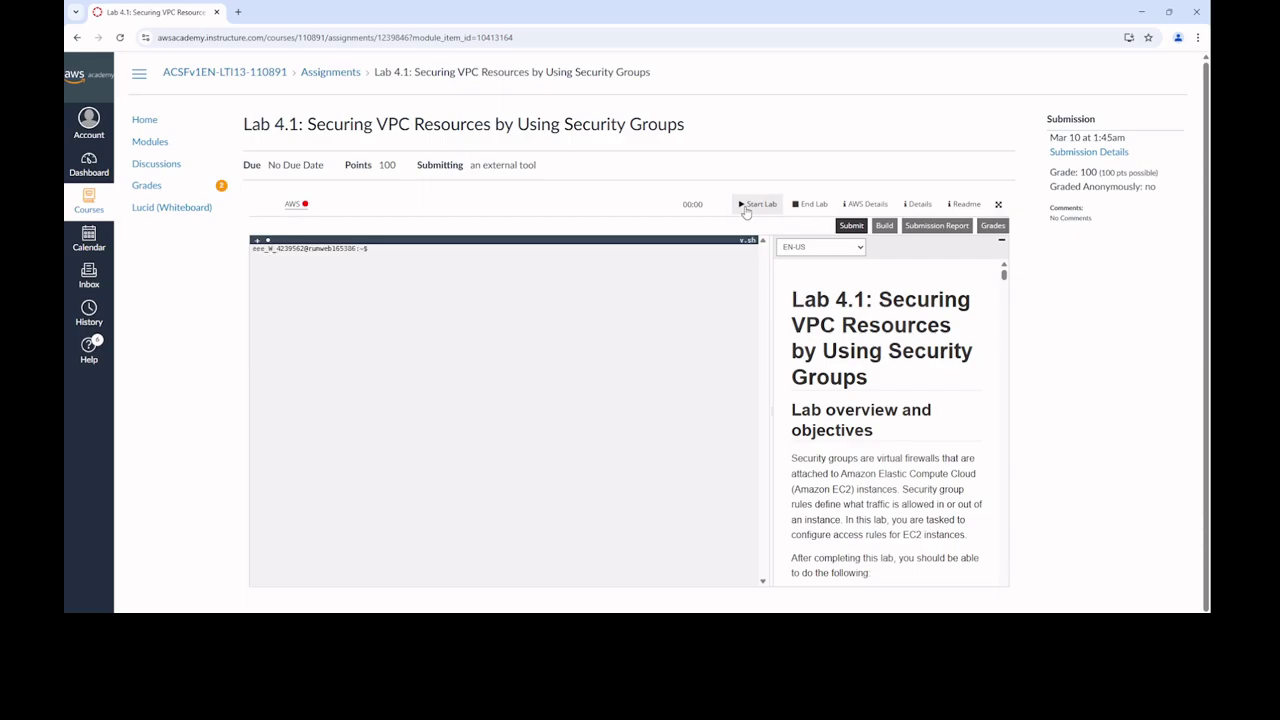
pyautogui.click(745, 207)
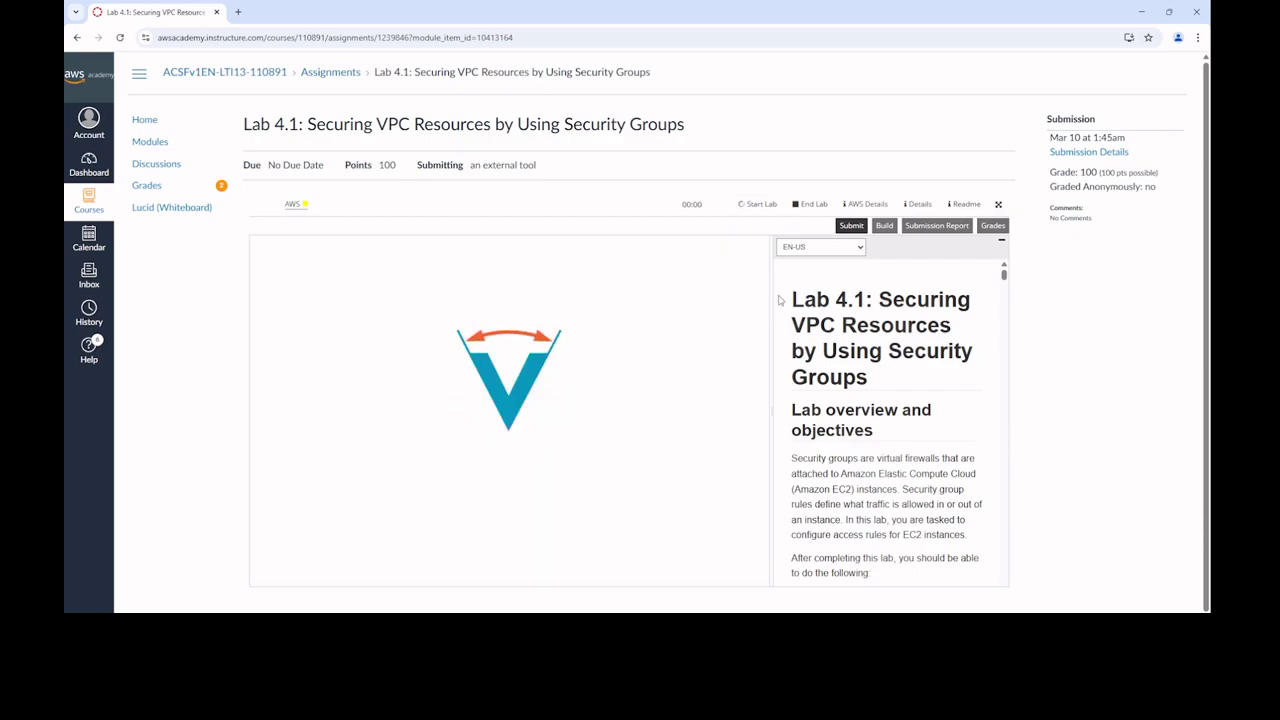
# Widen the lab instructions and read from the overview and architecture diagram through console access to the beginning of Task 1
pyautogui.moveTo(772, 297); pyautogui.dragTo(530, 295)
pyautogui.scroll(-1, 1025, 252)
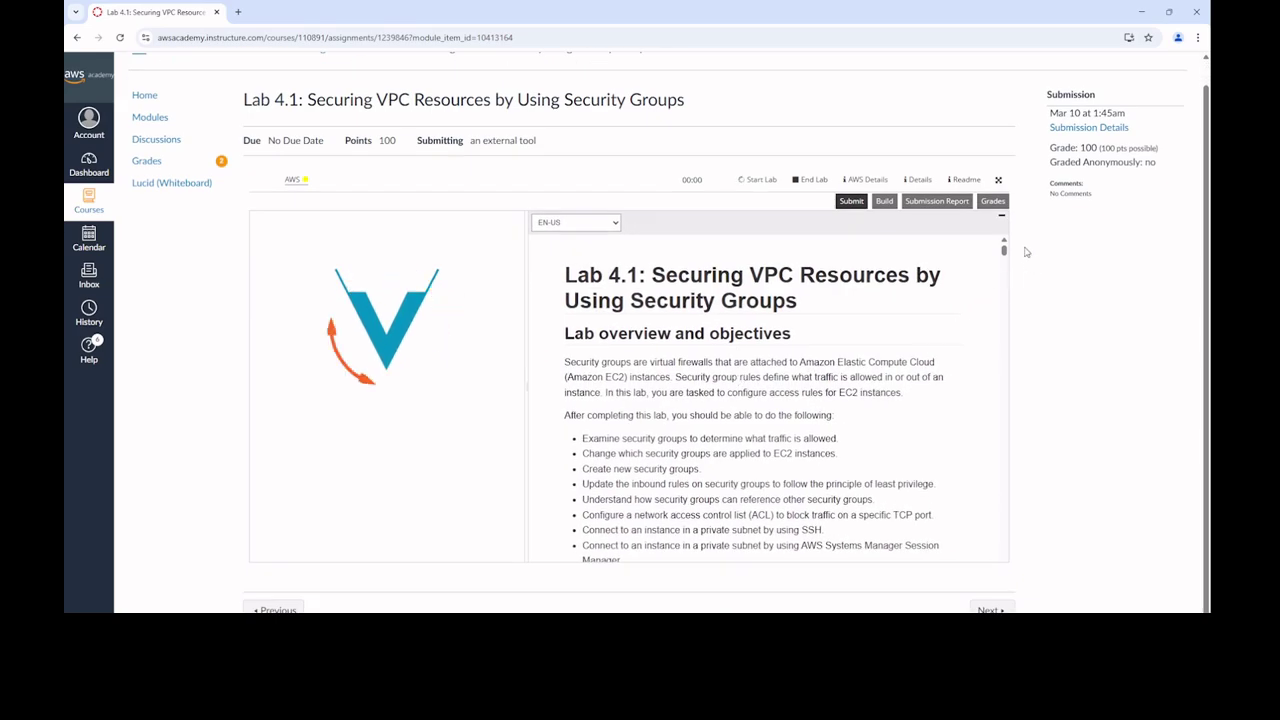
pyautogui.moveTo(1003, 246); pyautogui.dragTo(1005, 275)
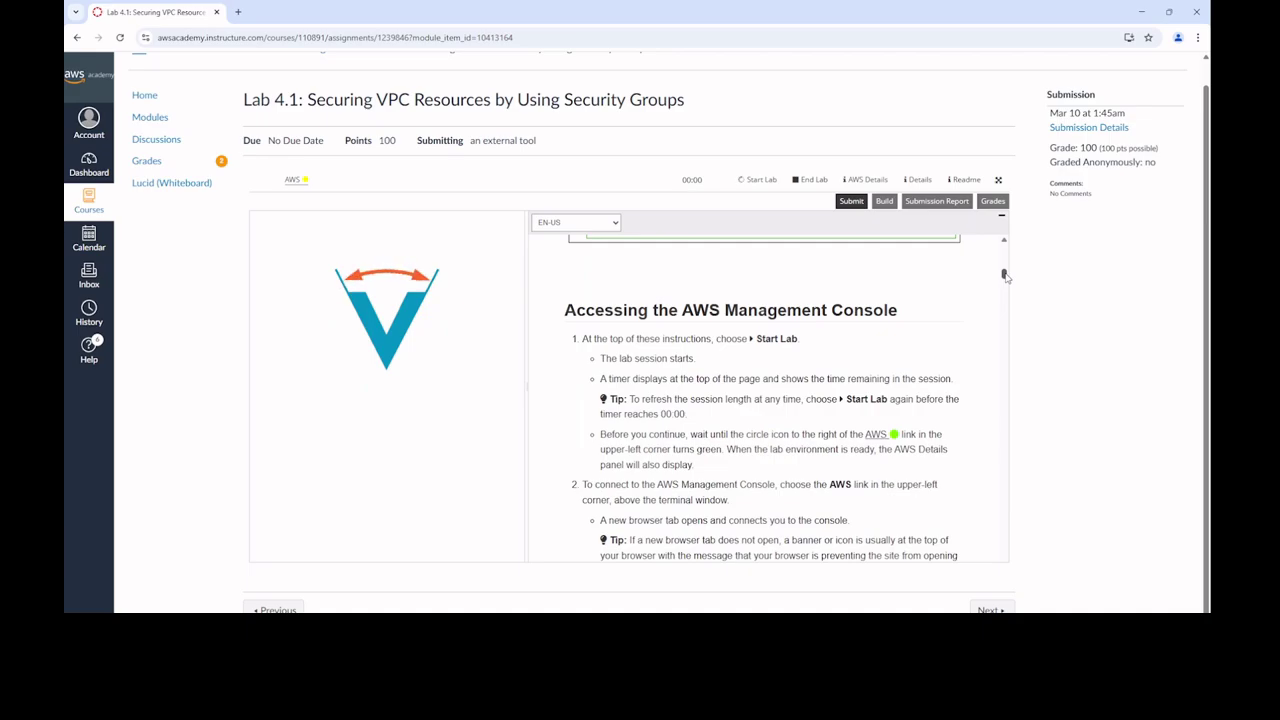
pyautogui.moveTo(1005, 276); pyautogui.dragTo(1006, 255)
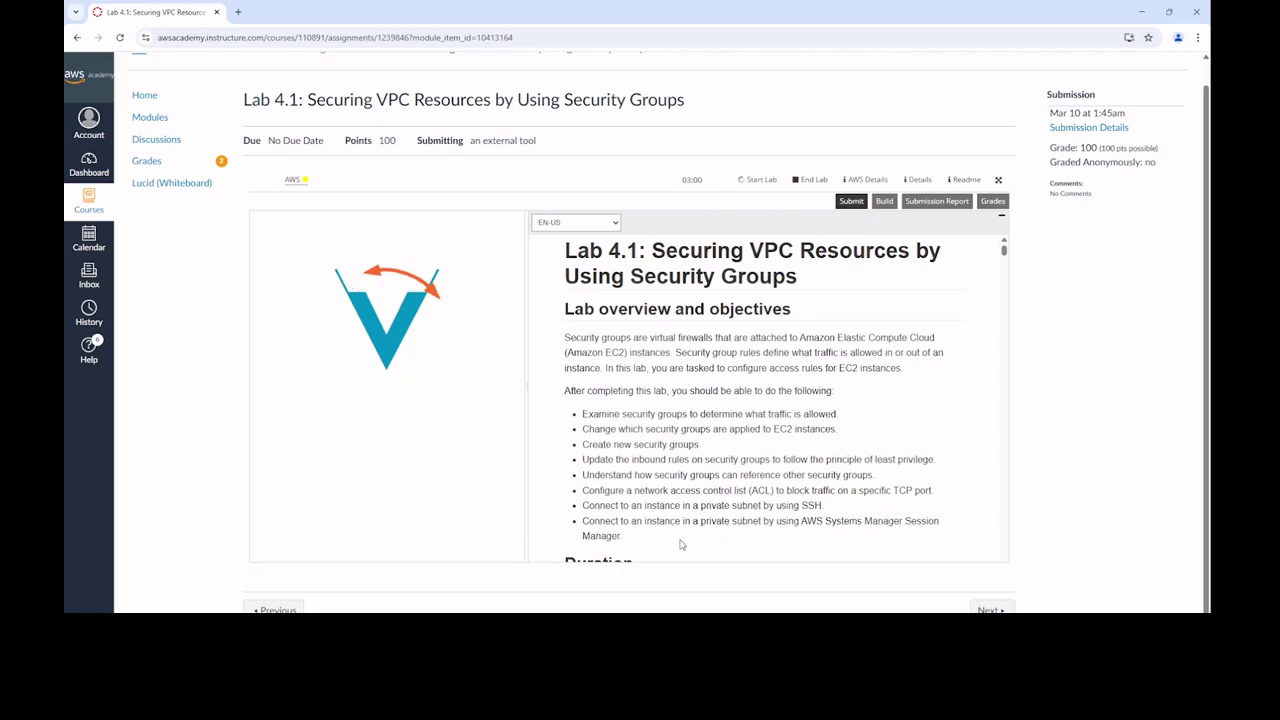
pyautogui.scroll(-2, 774, 441)
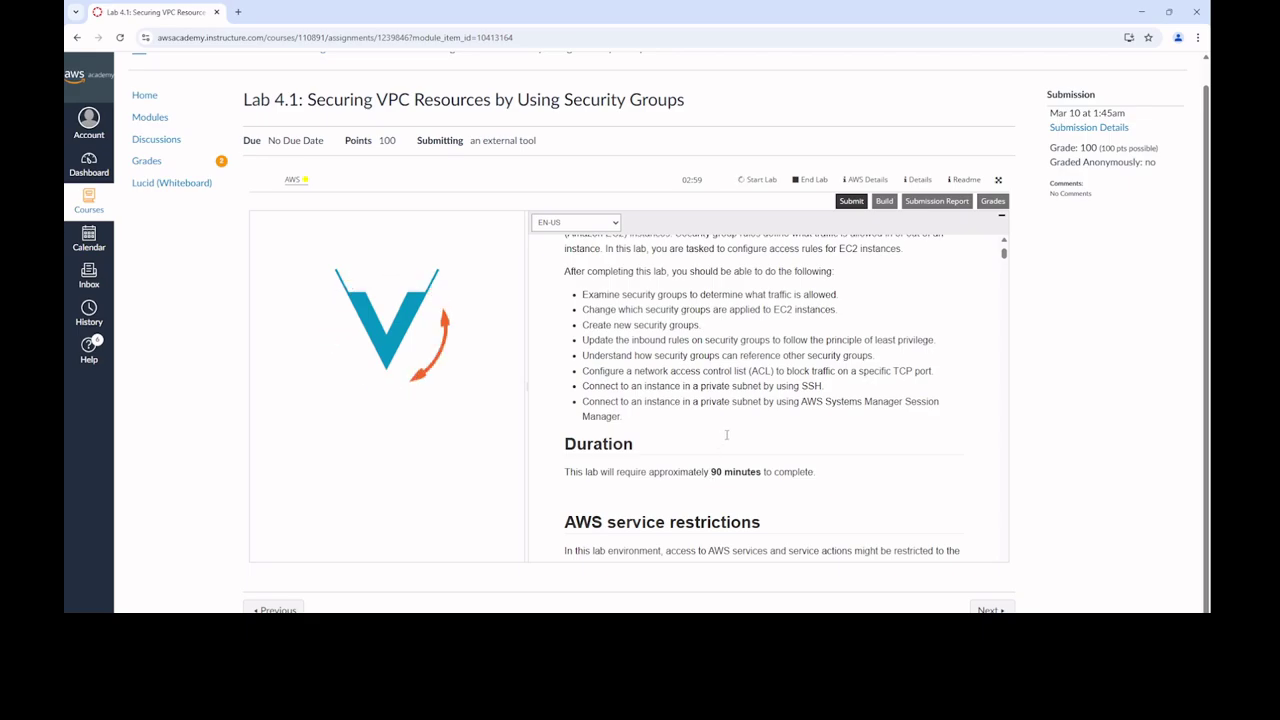
pyautogui.scroll(-3, 738, 440)
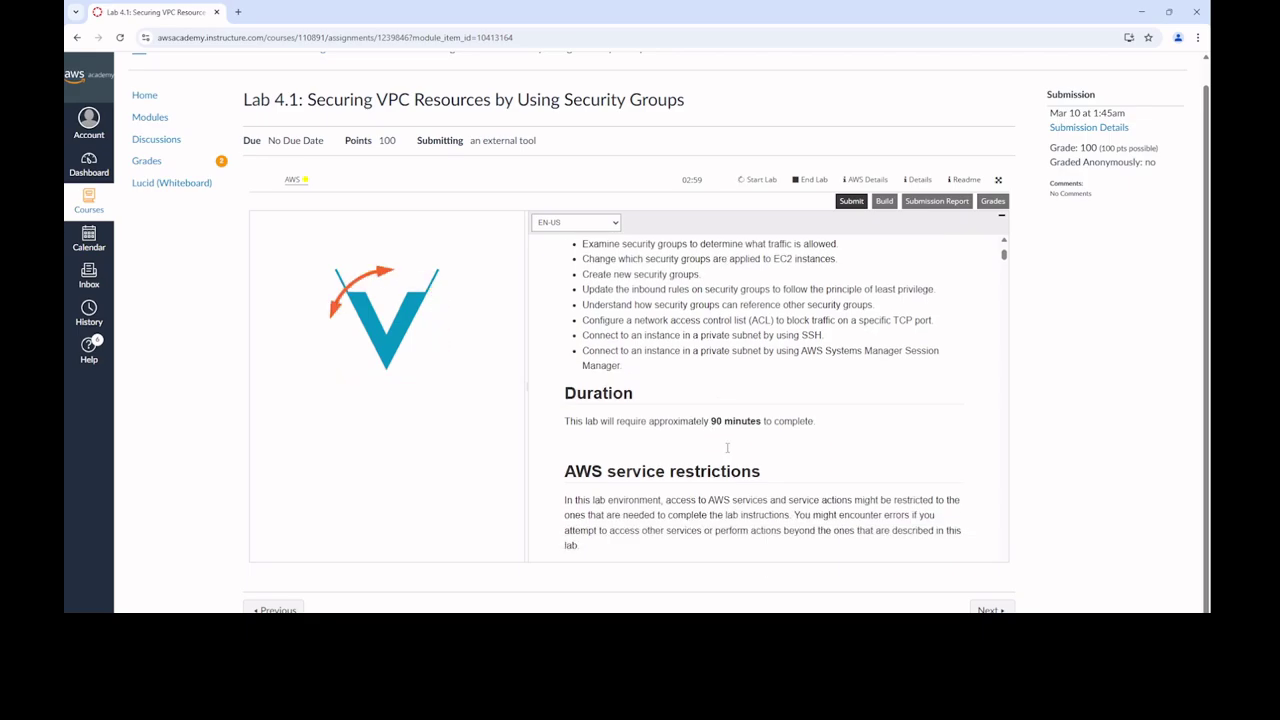
pyautogui.scroll(-3, 728, 454)
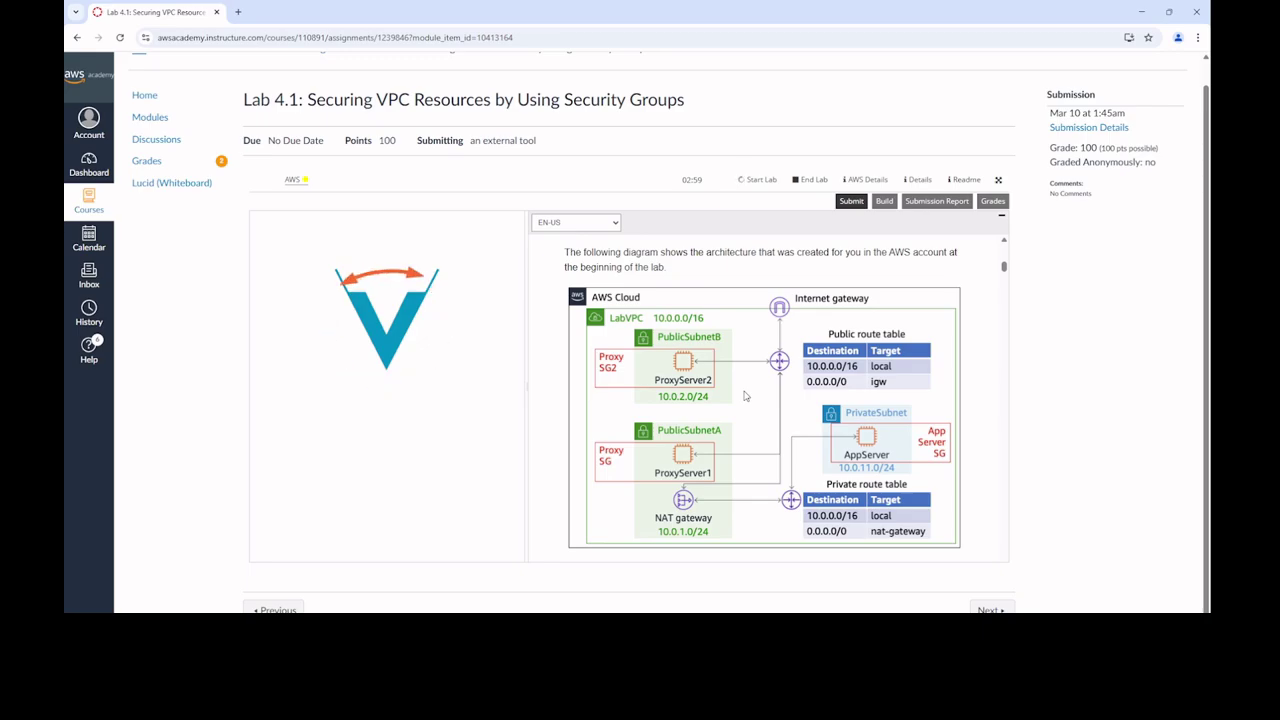
pyautogui.scroll(-5, 744, 396)
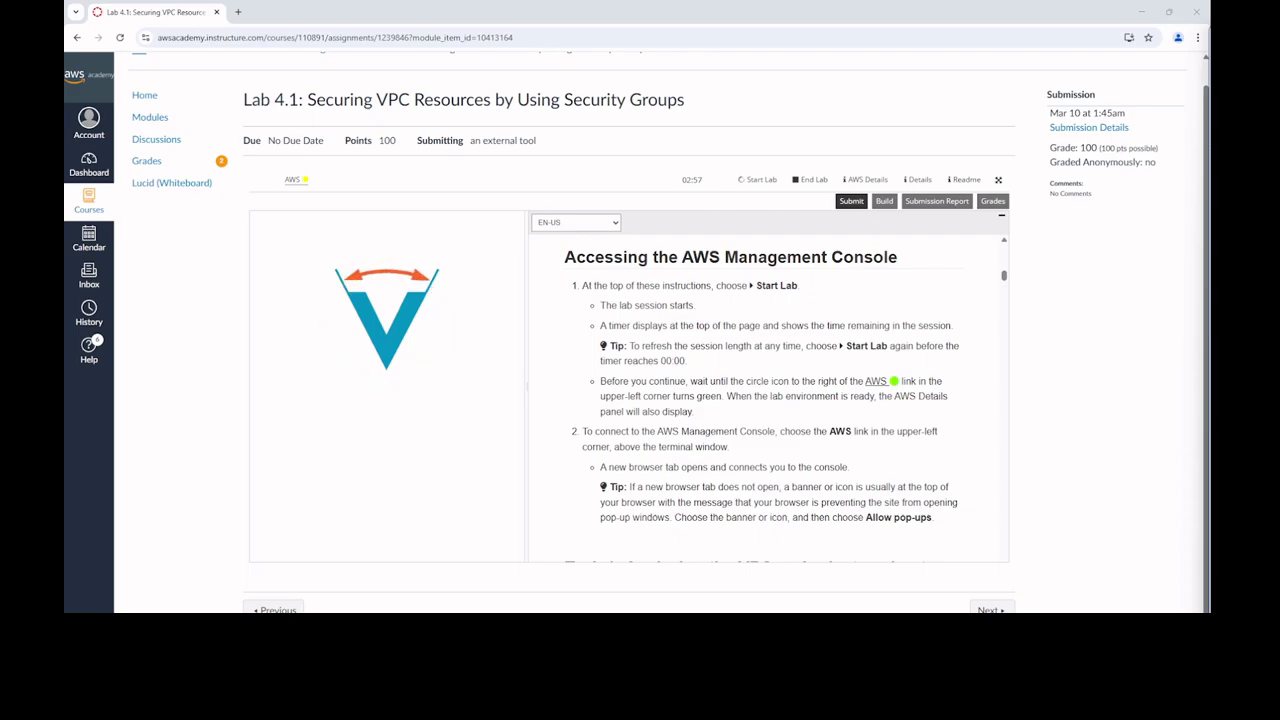
pyautogui.scroll(-3, 775, 385)
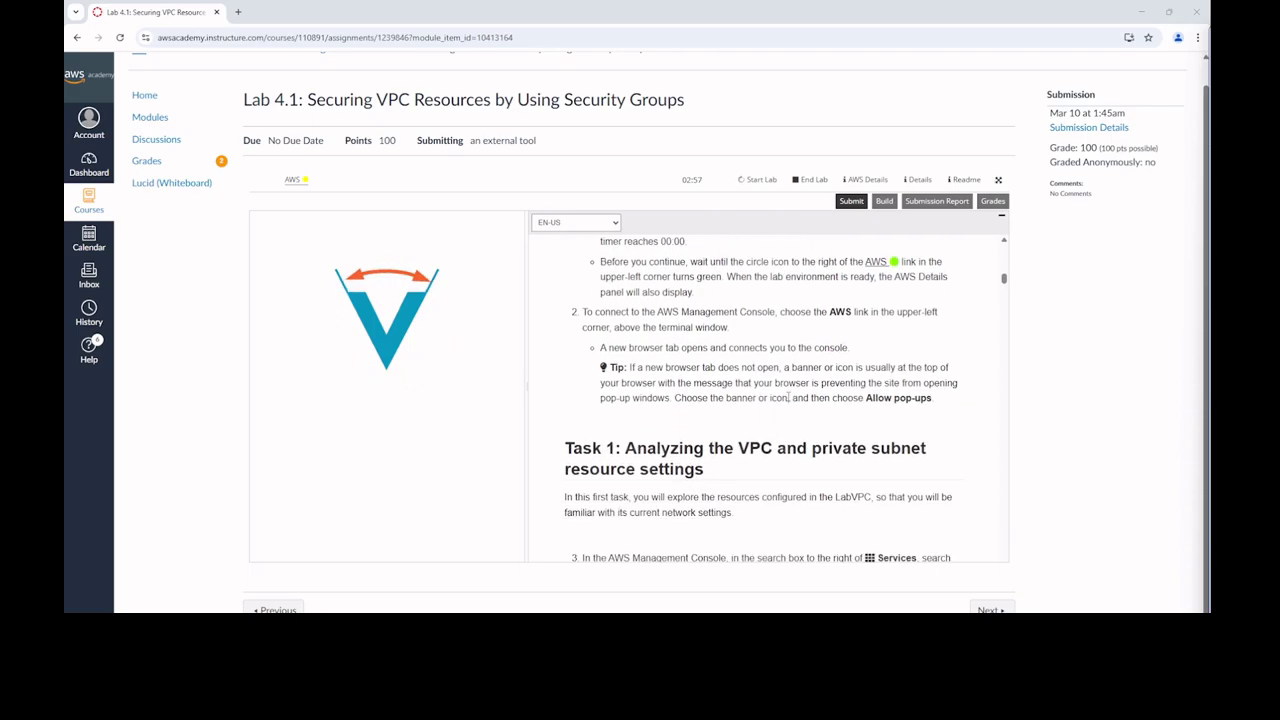
pyautogui.scroll(1, 788, 396)
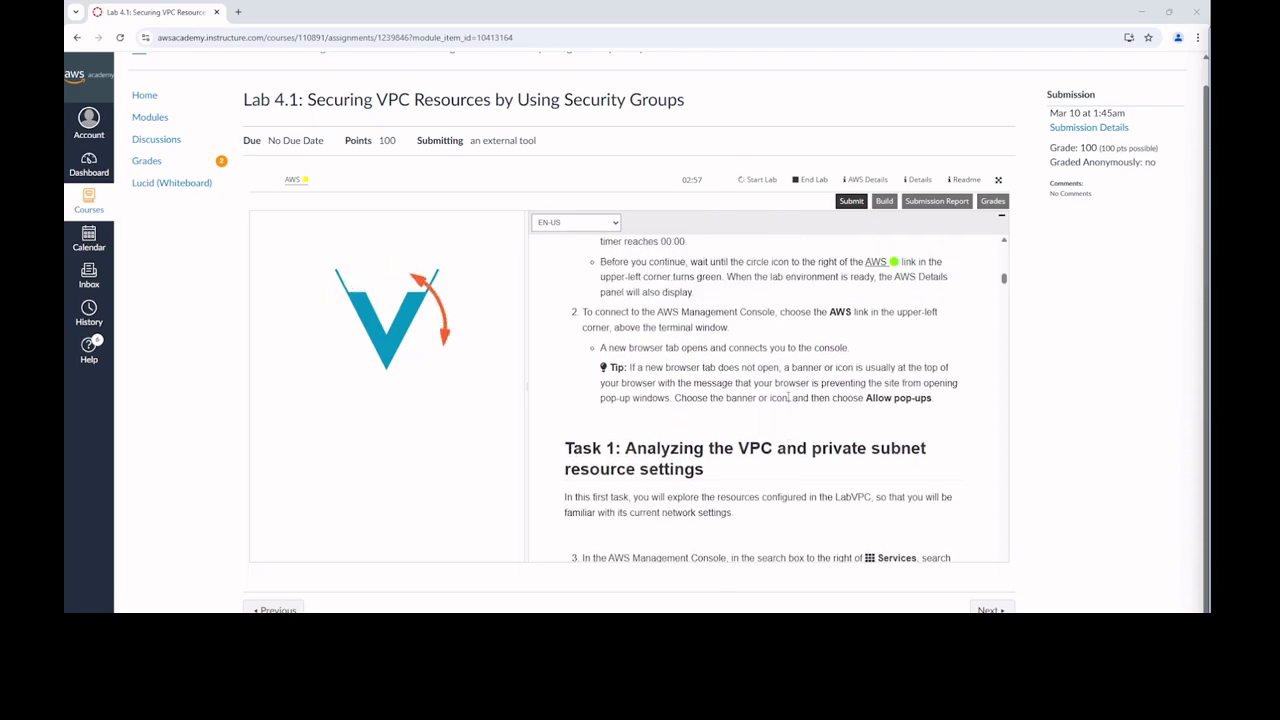
pyautogui.scroll(-1, 788, 396)
pyautogui.scroll(-4, 788, 396)
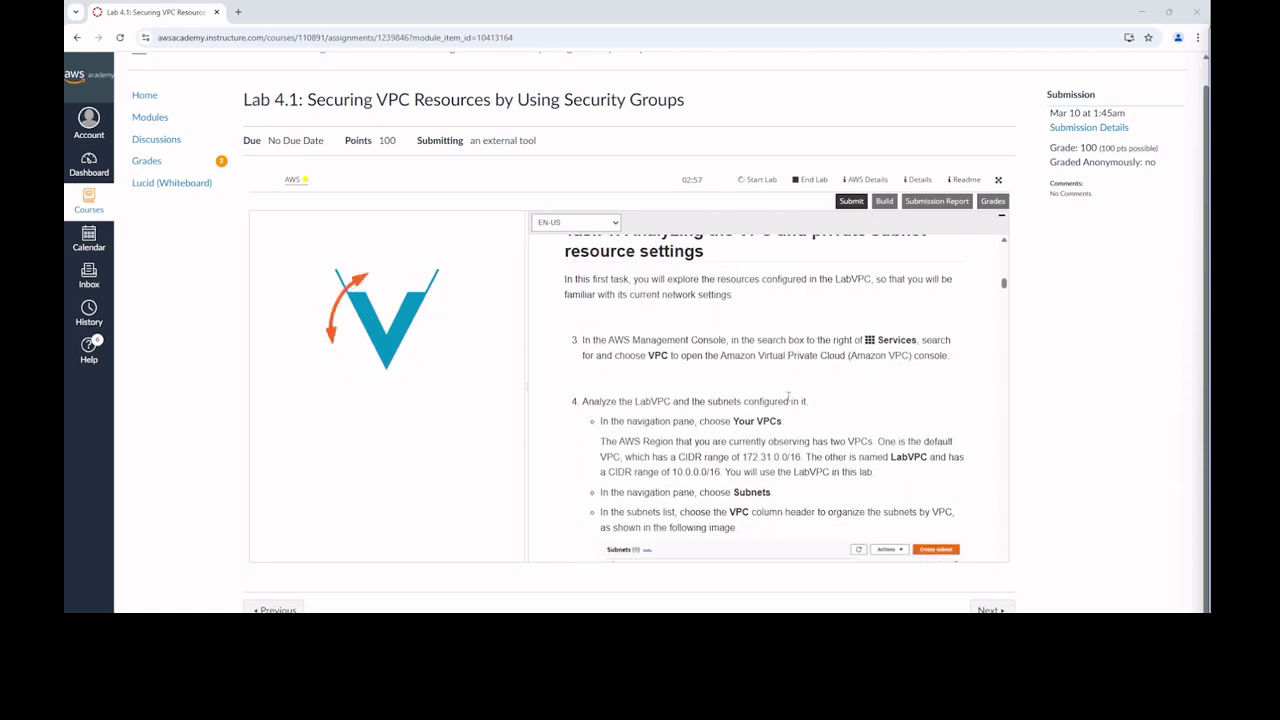
pyautogui.scroll(1, 788, 397)
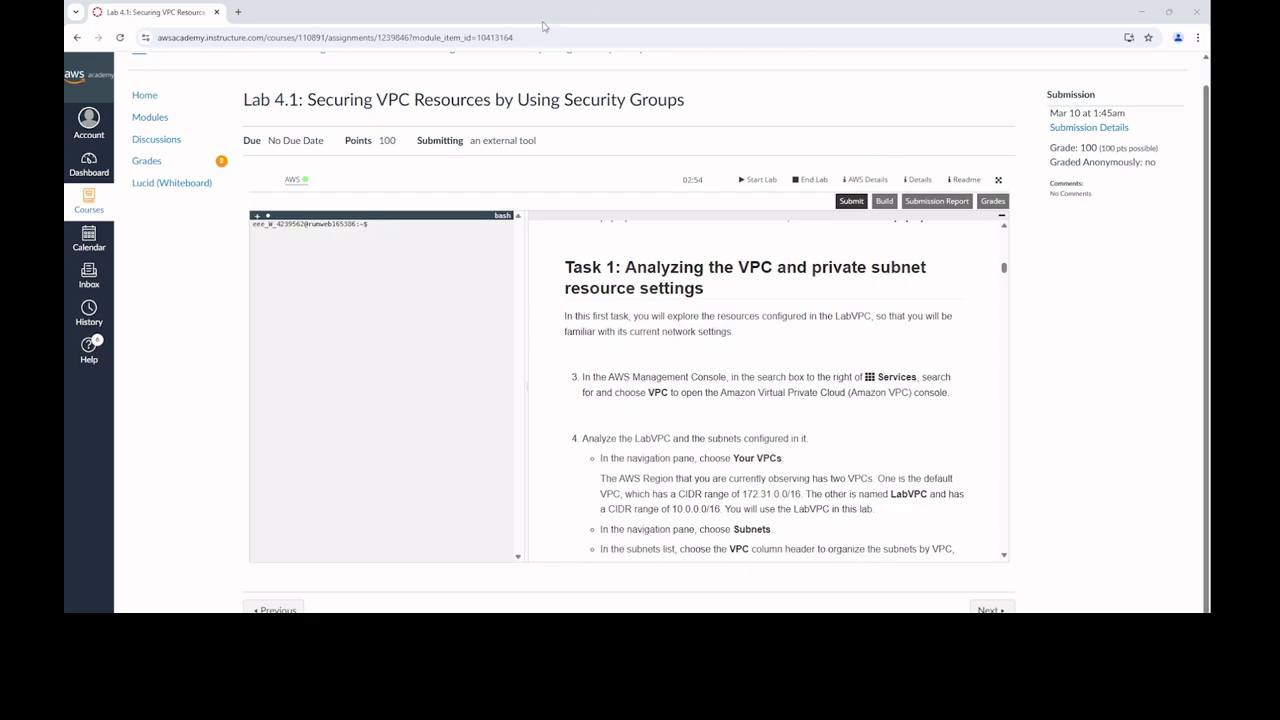
# Open the AWS Management Console from the lab page and advance through its introductory tips
pyautogui.click(304, 184)
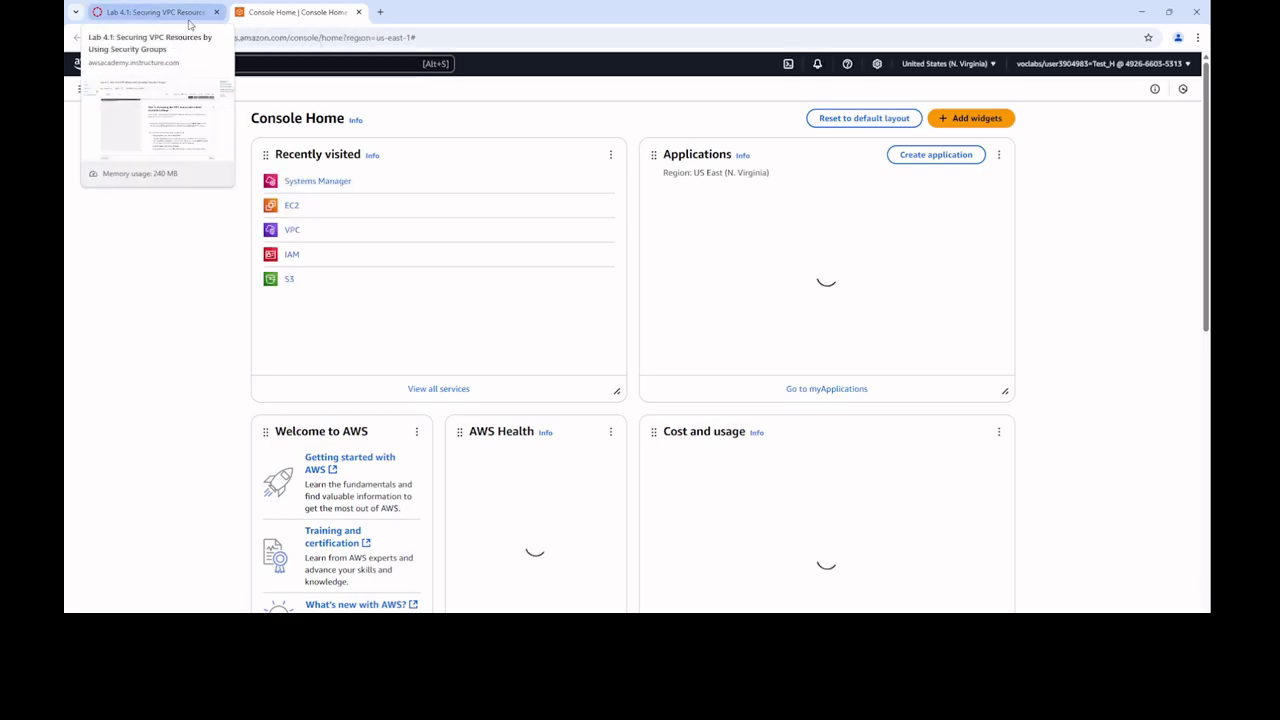
pyautogui.click(158, 12)
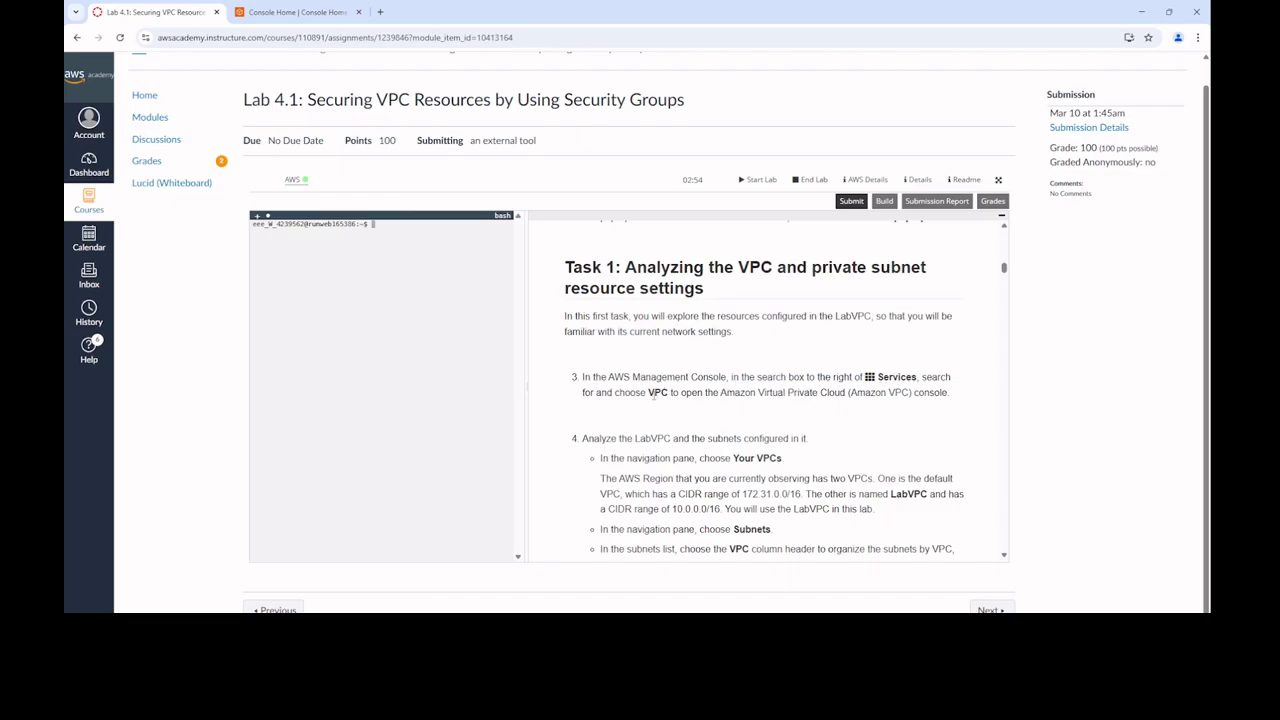
pyautogui.click(297, 12)
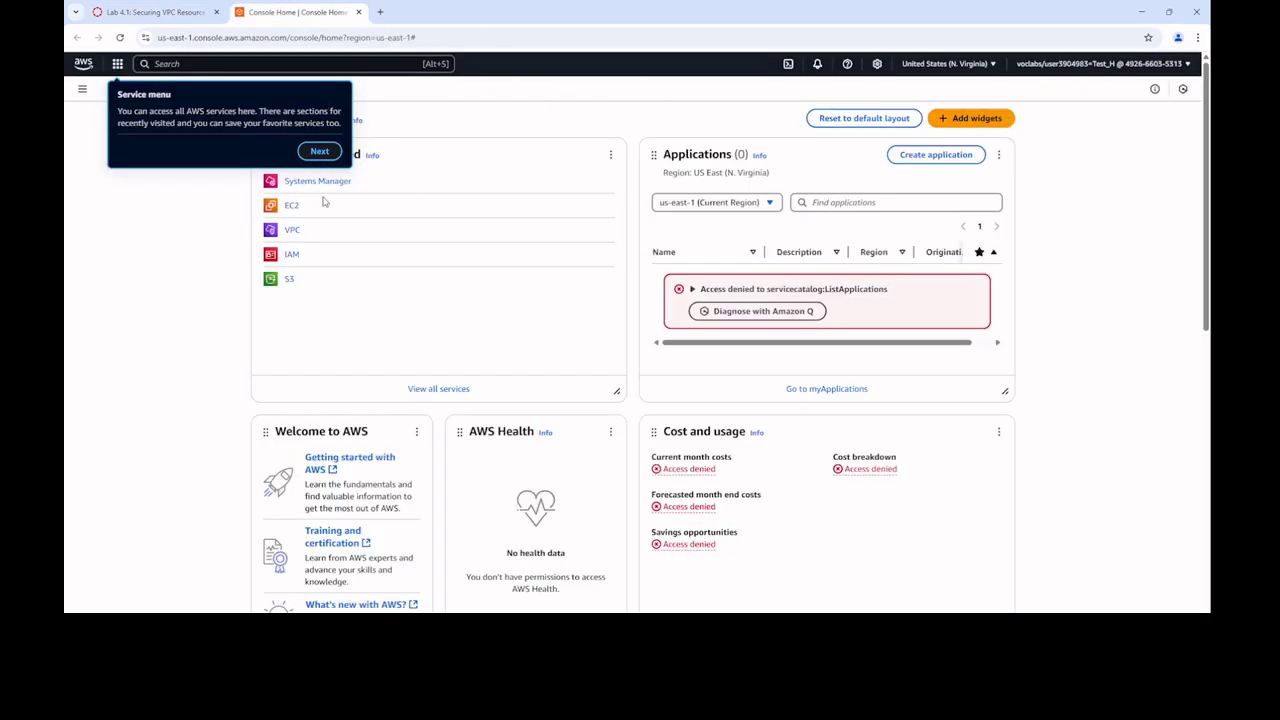
pyautogui.click(322, 151)
pyautogui.click(357, 149)
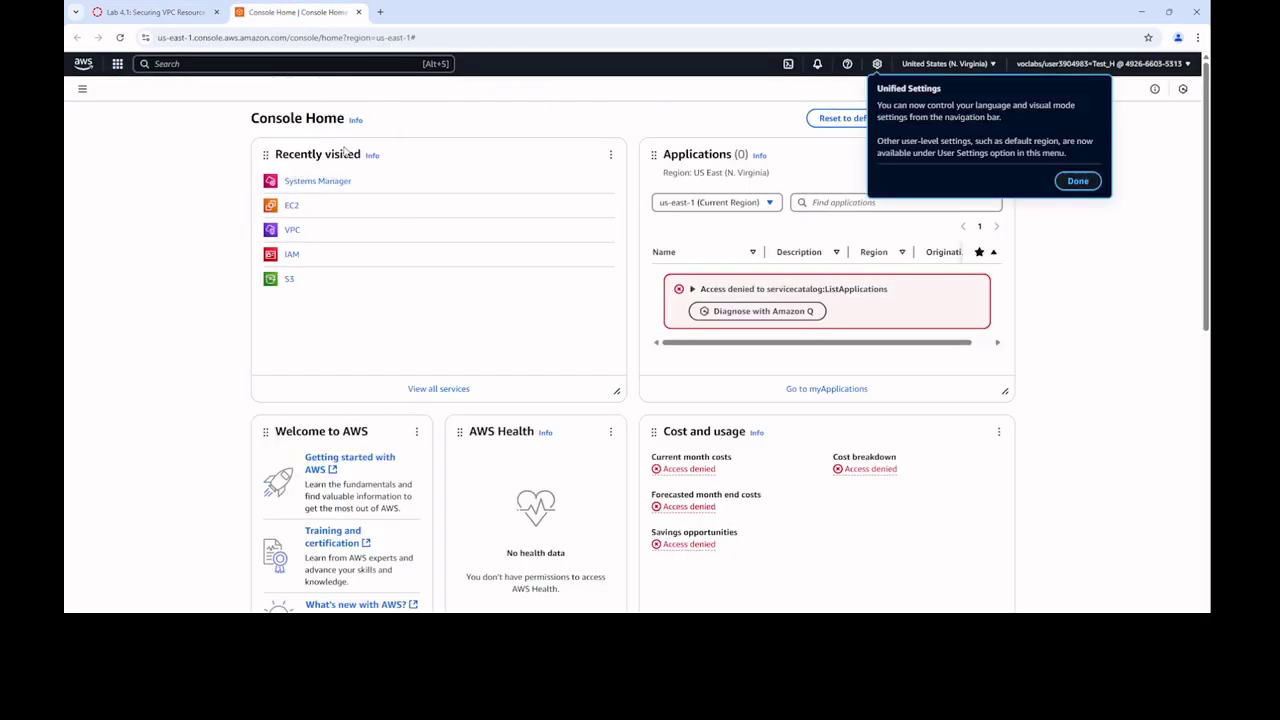
# Search the AWS services for vpc and open the VPC console
pyautogui.click(330, 64)
pyautogui.write('vpc')
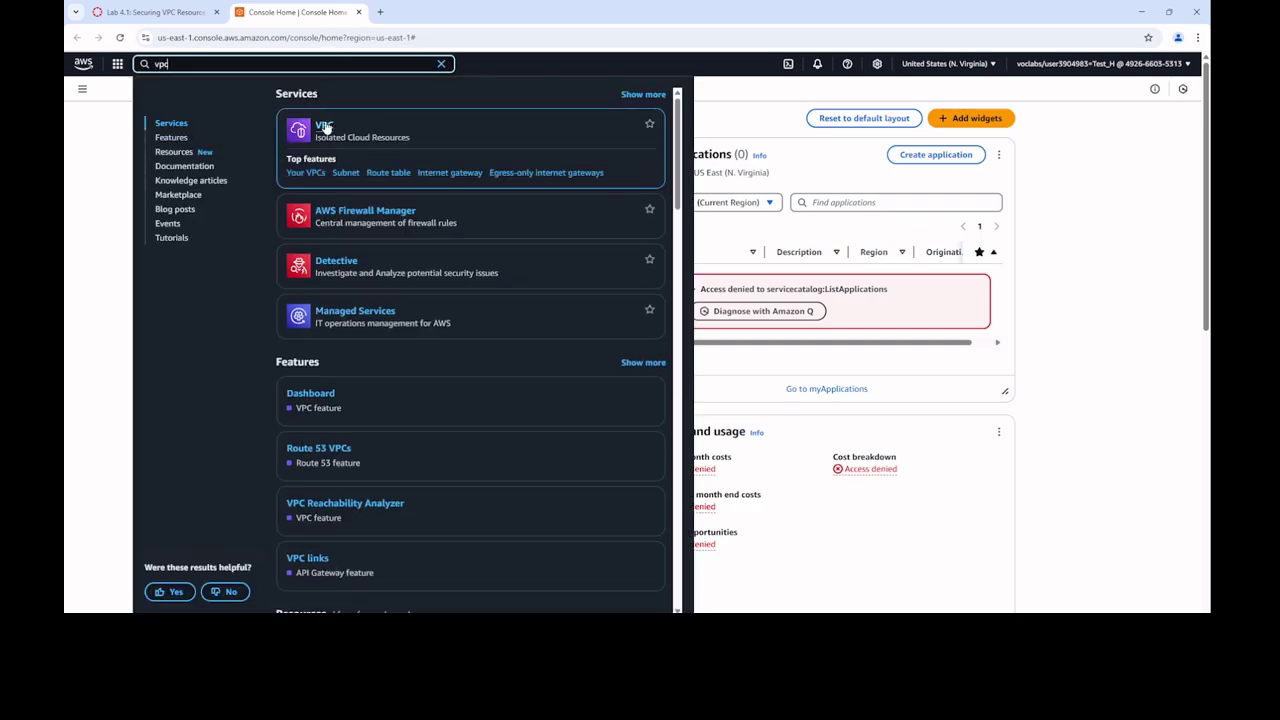
pyautogui.click(324, 126)
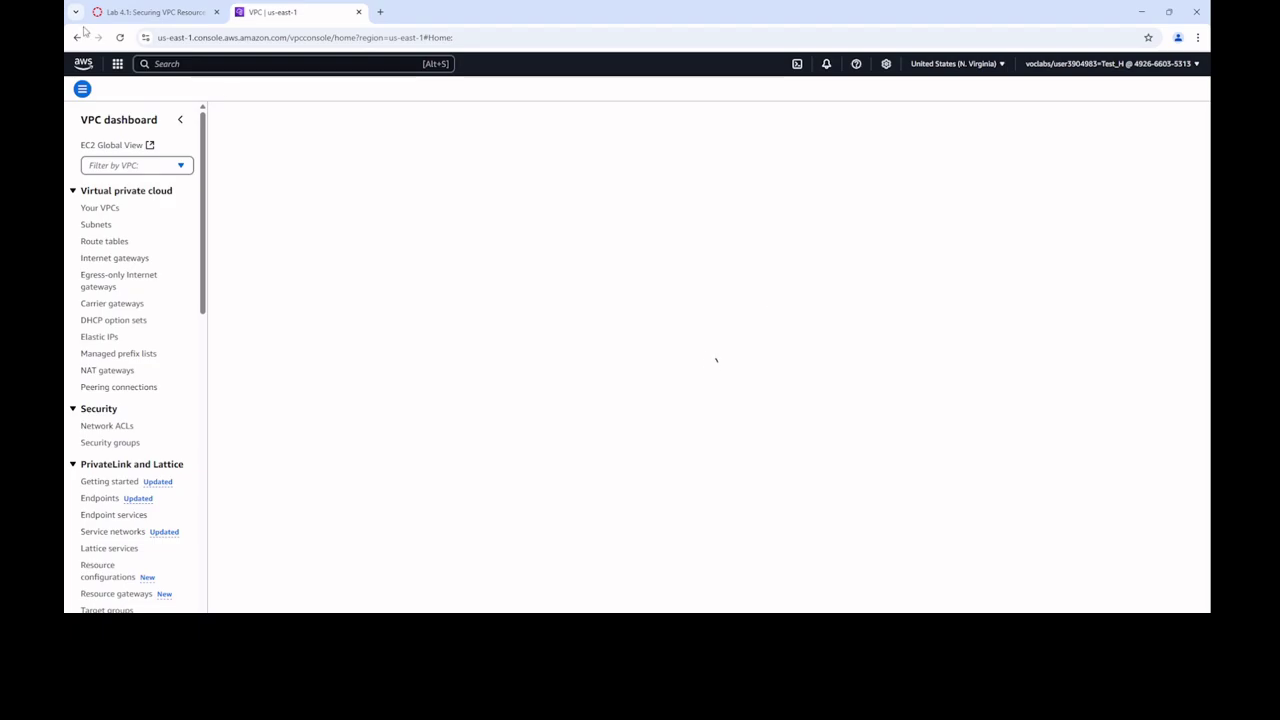
# Read the Task 1 instructions on analyzing LabVPC, and list the VPCs in the United States (N. Virginia) region
pyautogui.moveTo(145, 20)
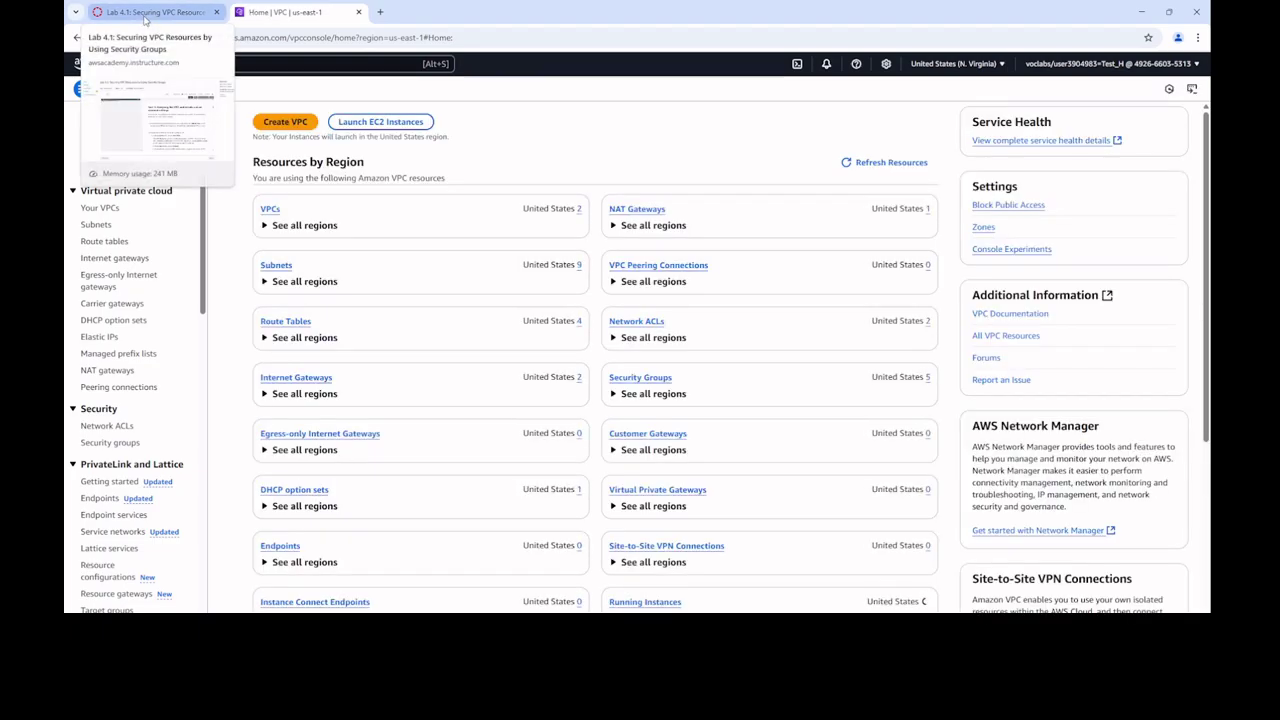
pyautogui.click(145, 14)
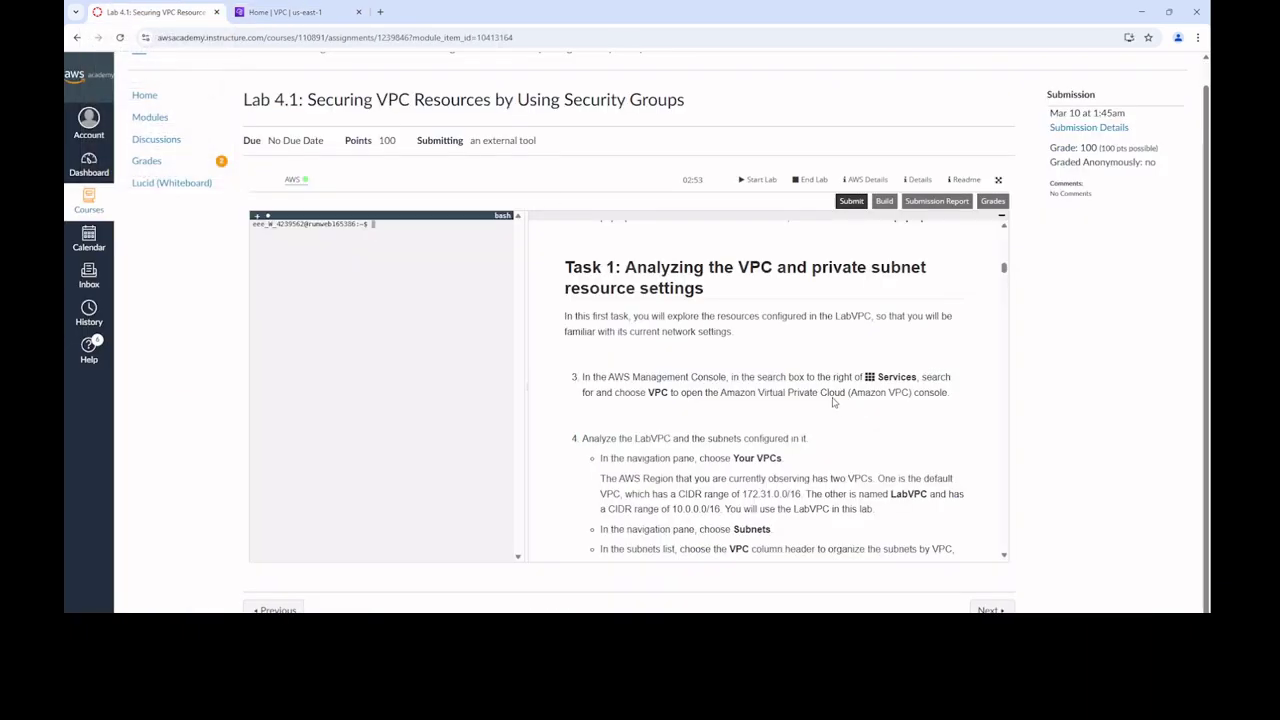
pyautogui.scroll(-2, 832, 400)
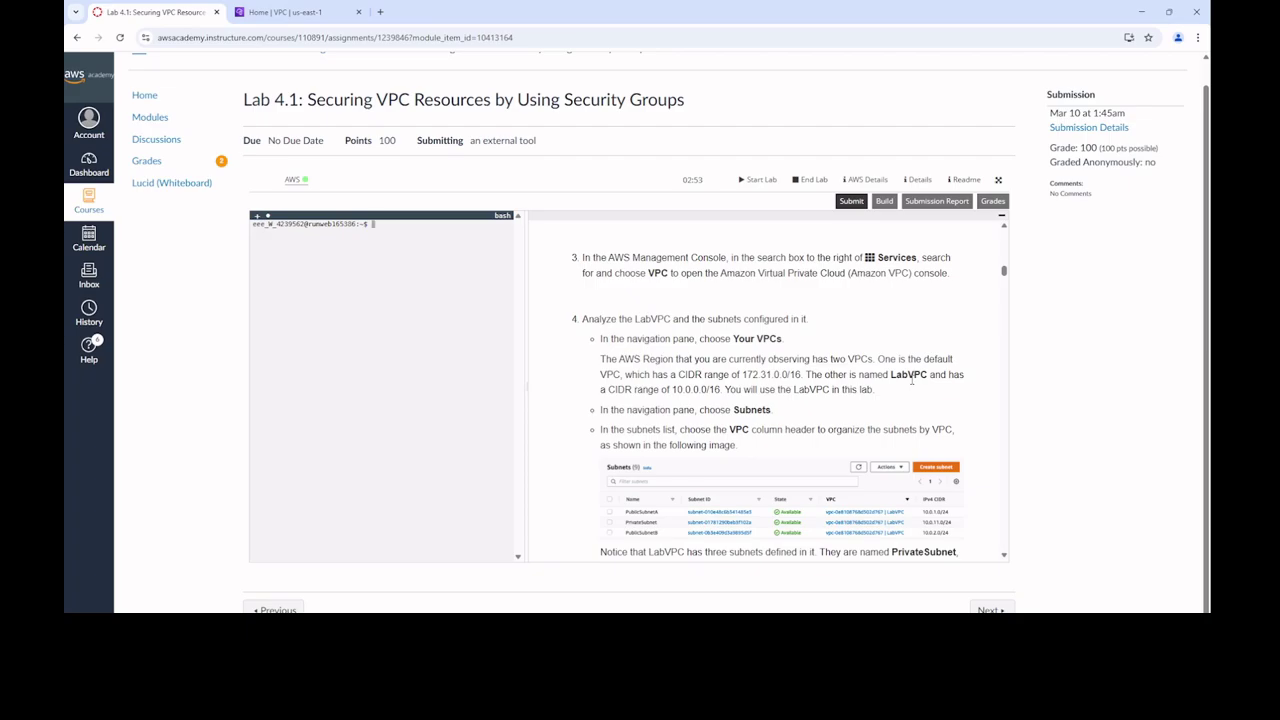
pyautogui.click(285, 12)
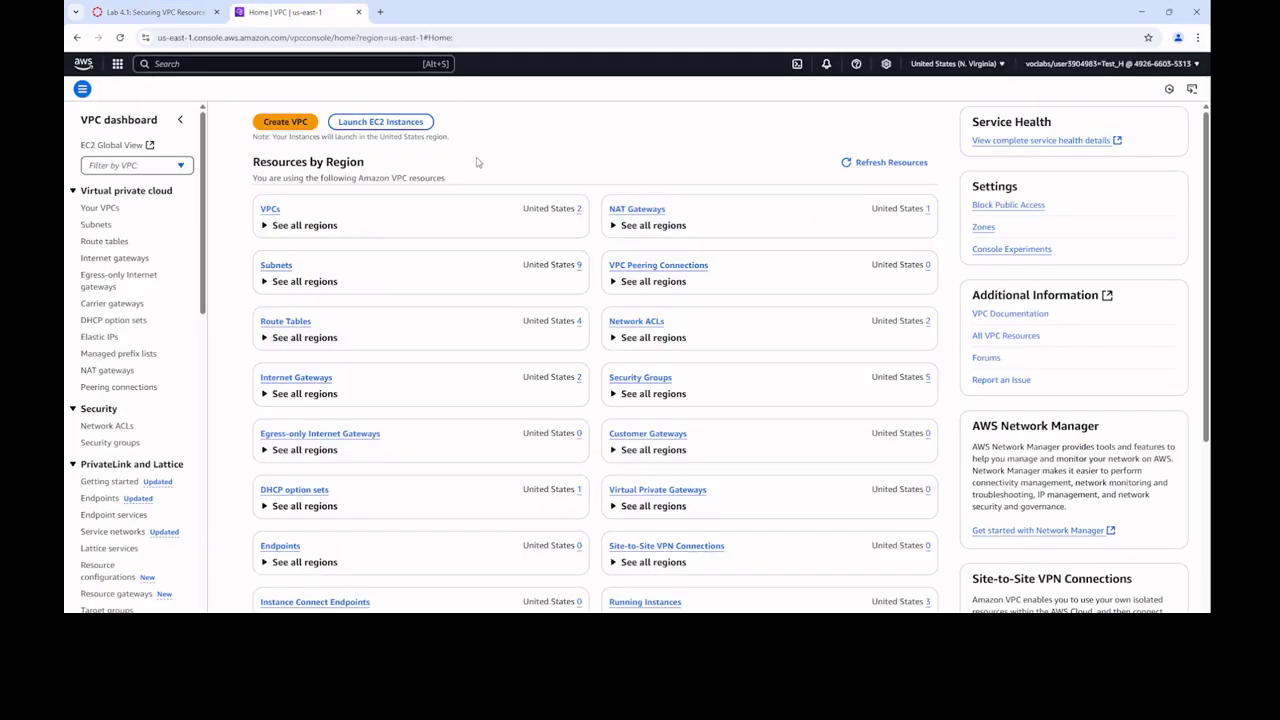
pyautogui.click(273, 226)
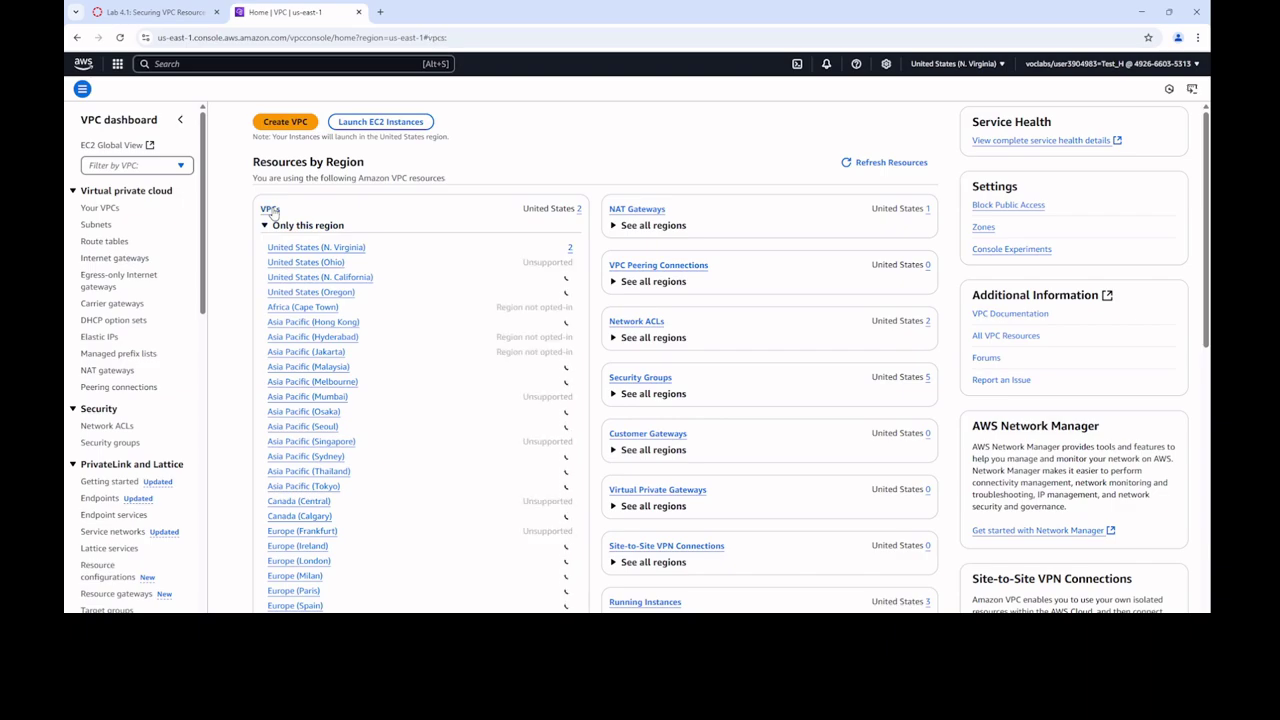
pyautogui.click(569, 248)
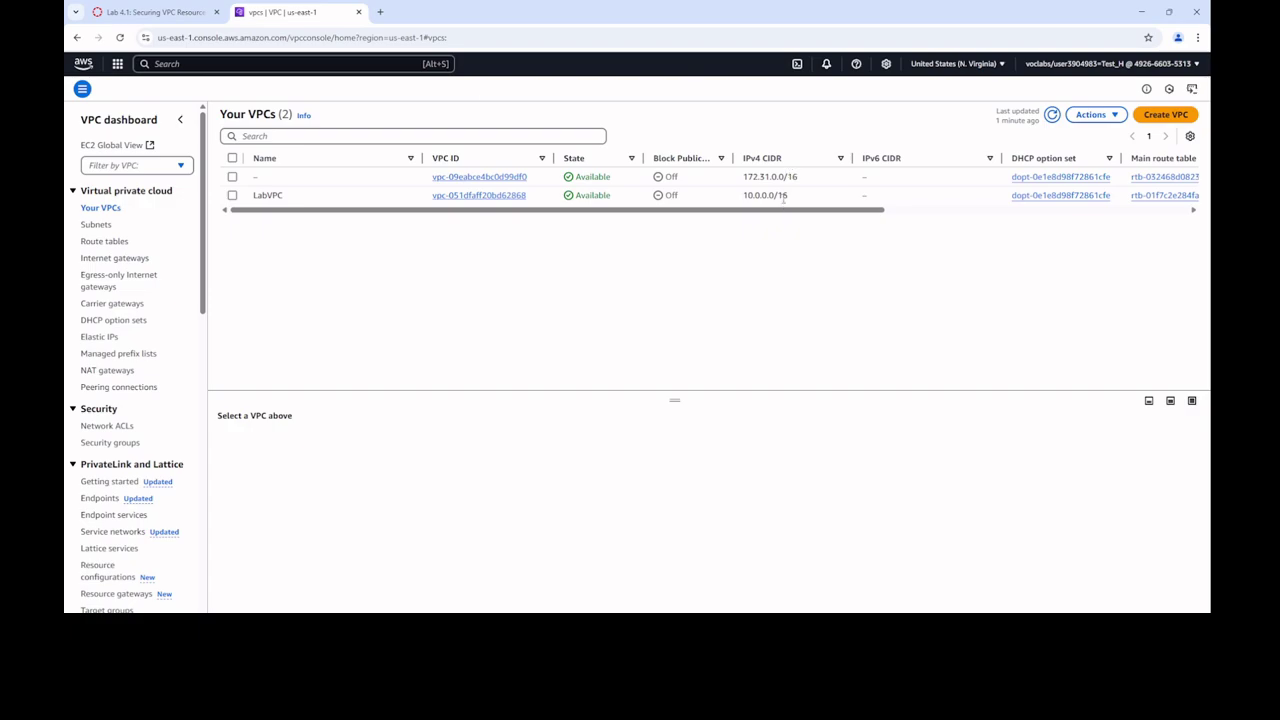
# Check the lab instructions about subnets, then list the subnets in the VPC console and widen the VPC column
pyautogui.click(147, 18)
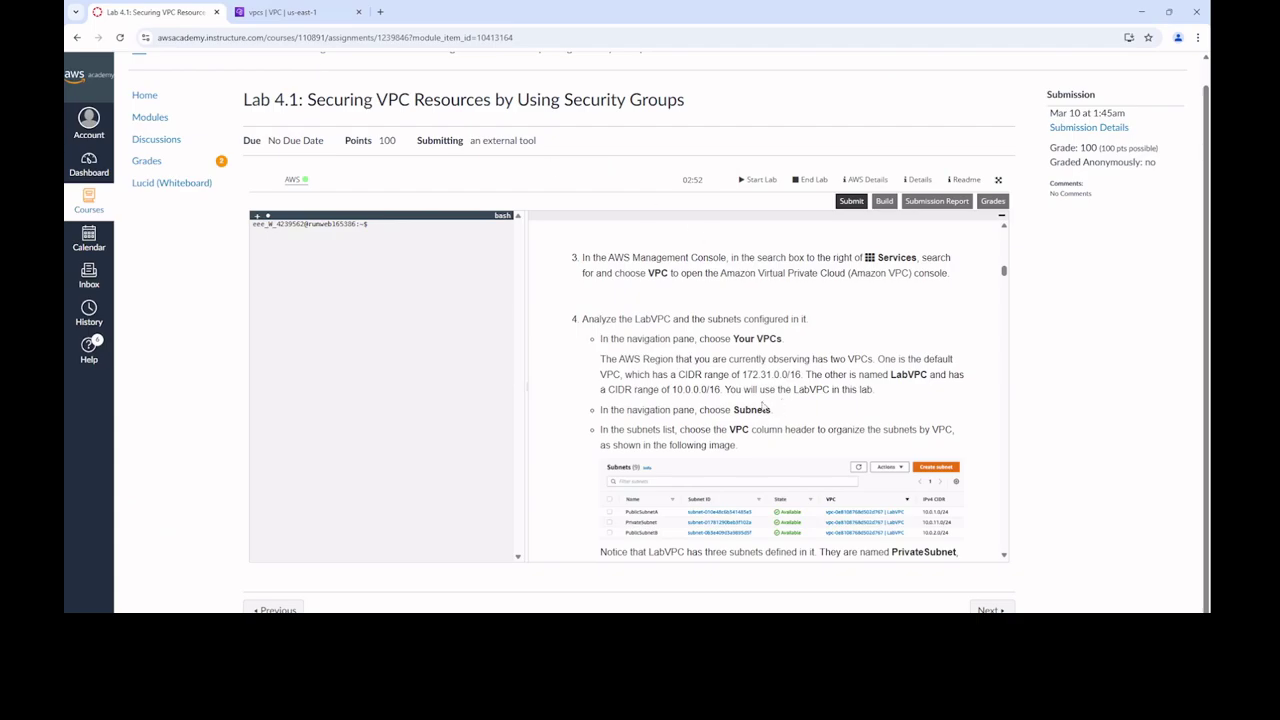
pyautogui.scroll(-2, 806, 372)
pyautogui.scroll(1, 715, 360)
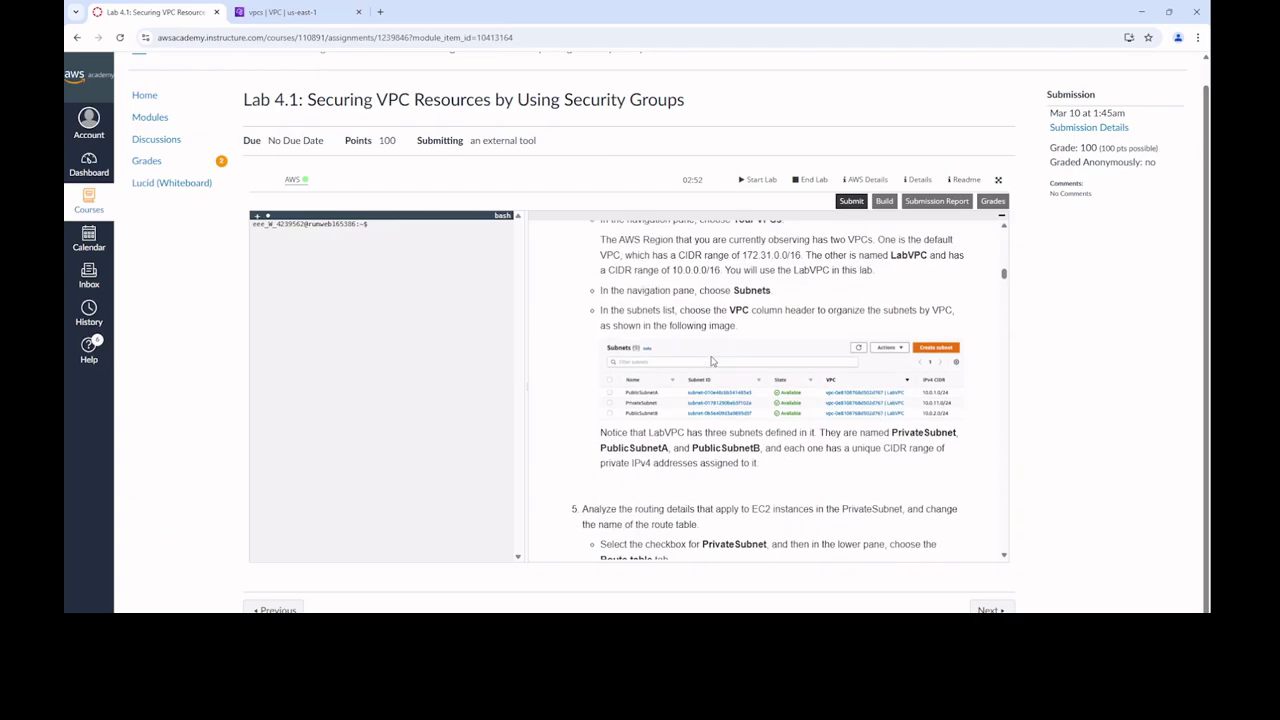
pyautogui.scroll(1, 742, 361)
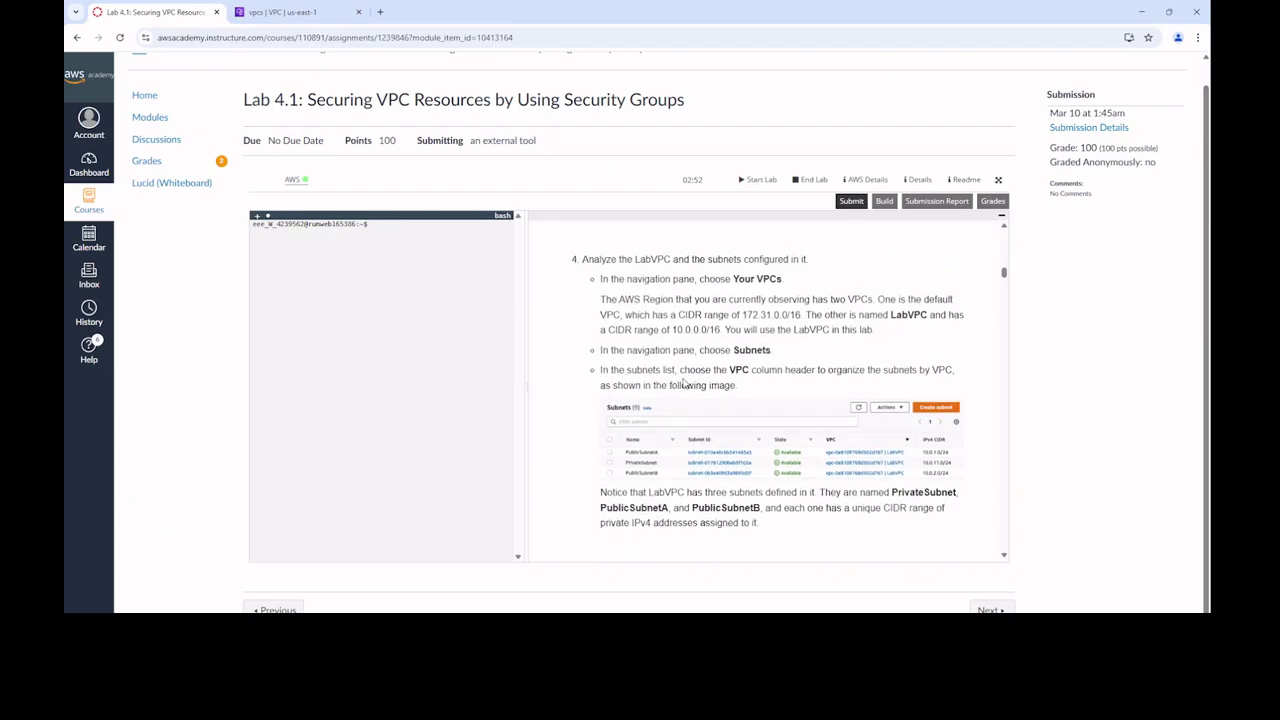
pyautogui.click(295, 12)
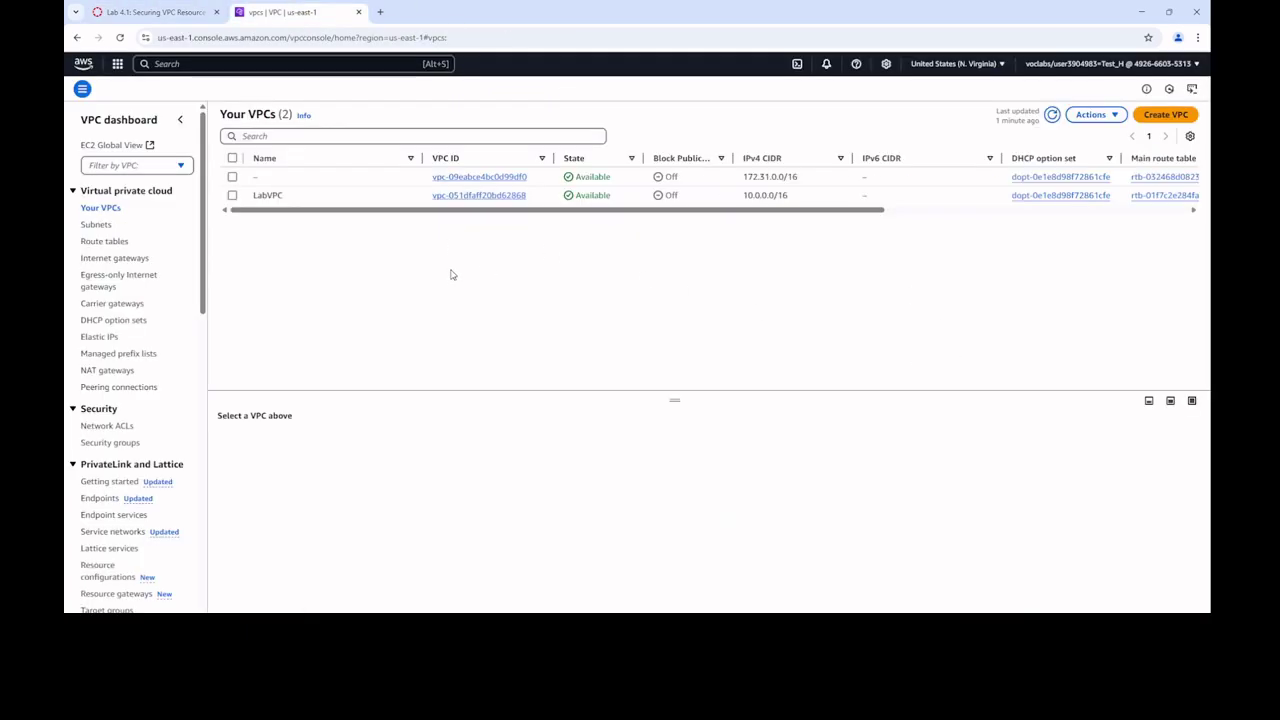
pyautogui.click(83, 228)
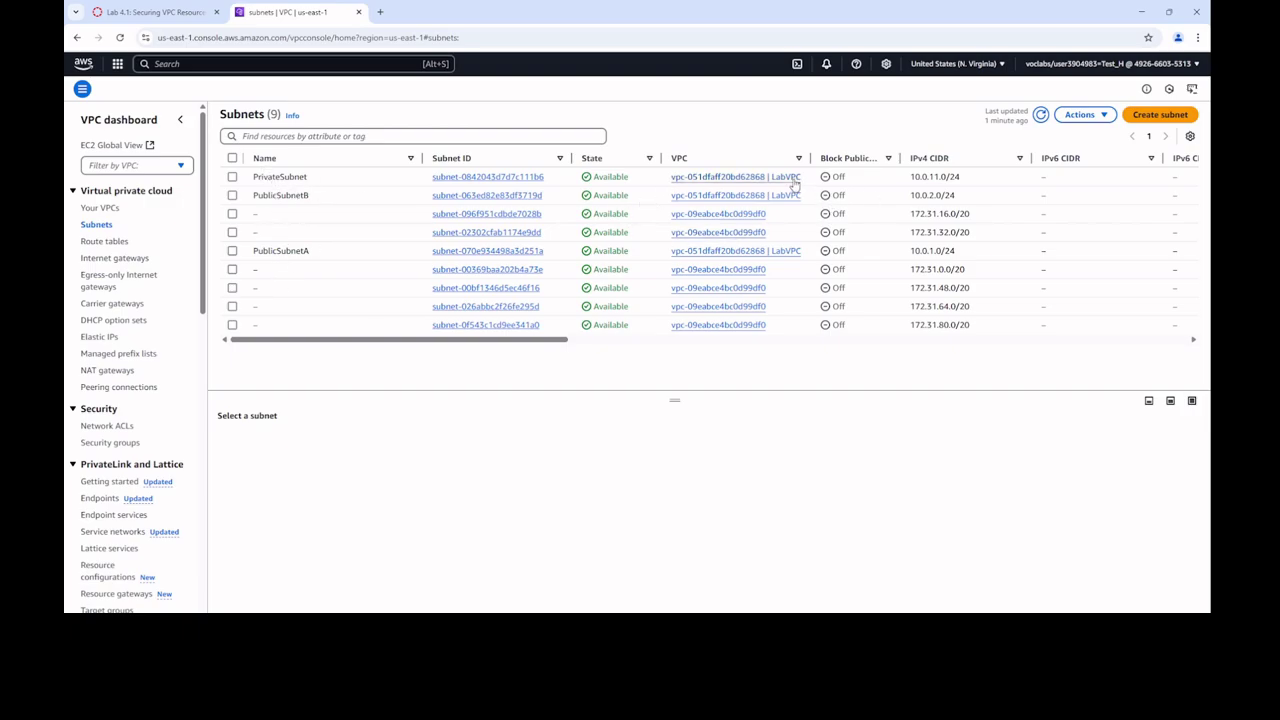
pyautogui.moveTo(810, 158); pyautogui.dragTo(837, 158)
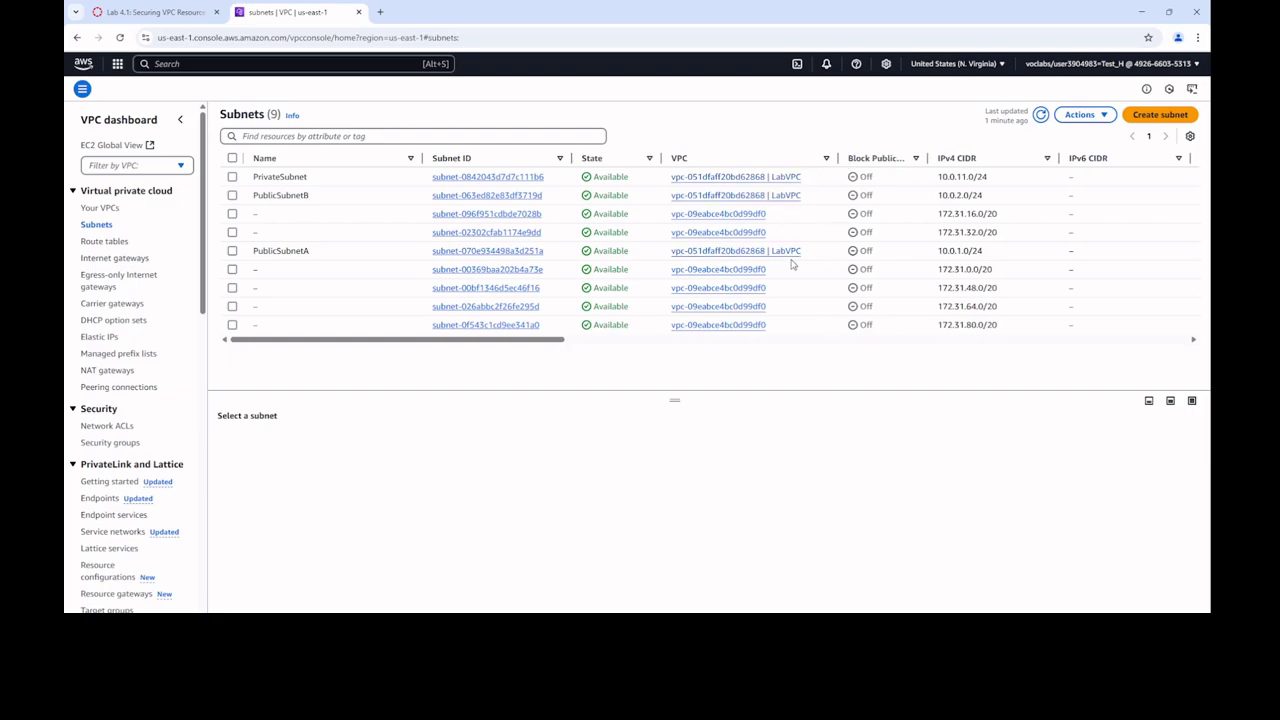
# Read the lab's step 5 on PrivateSubnet routing, then select PrivateSubnet in the VPC console and show its route table
pyautogui.click(155, 12)
pyautogui.scroll(-1, 824, 446)
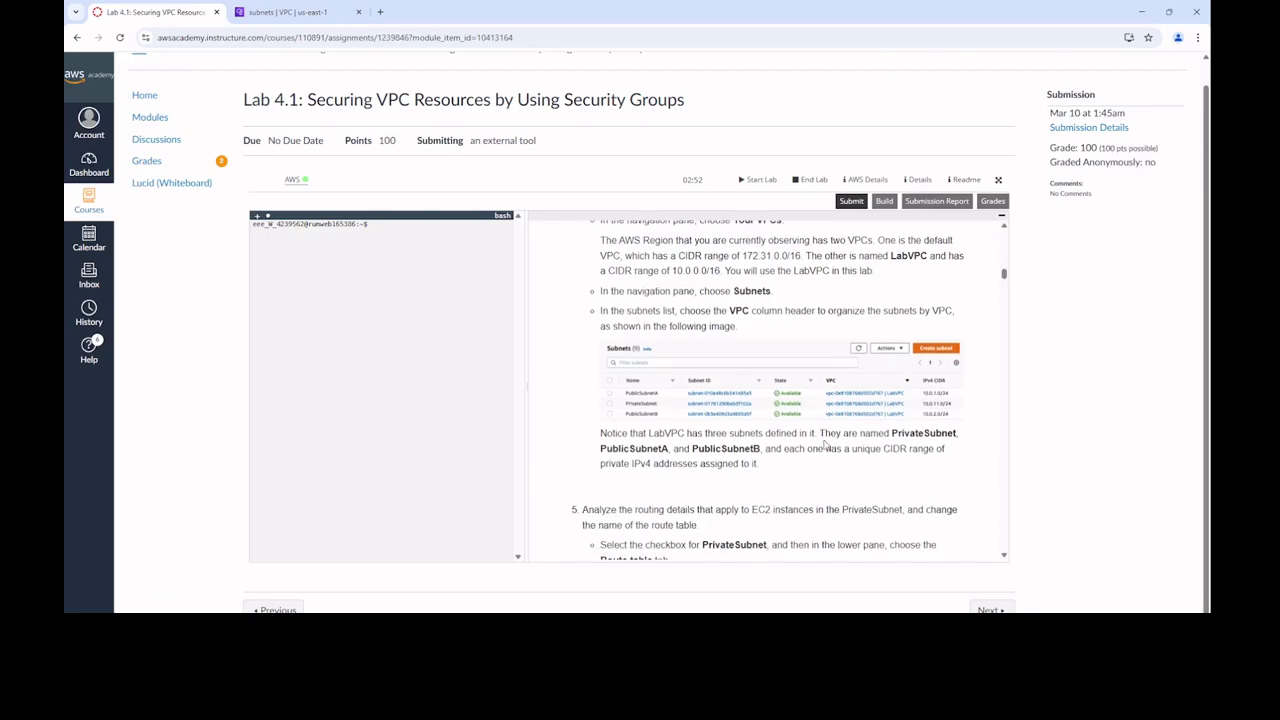
pyautogui.scroll(-1, 824, 446)
pyautogui.scroll(-1, 772, 408)
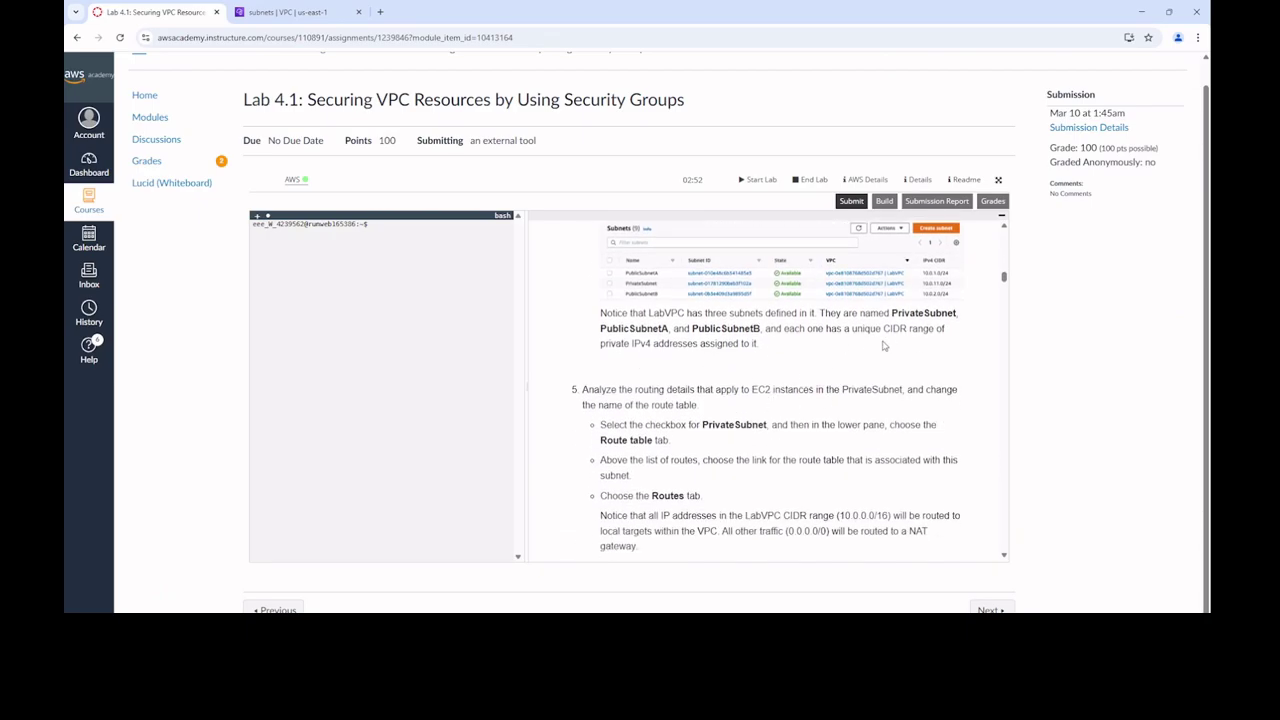
pyautogui.scroll(-2, 804, 389)
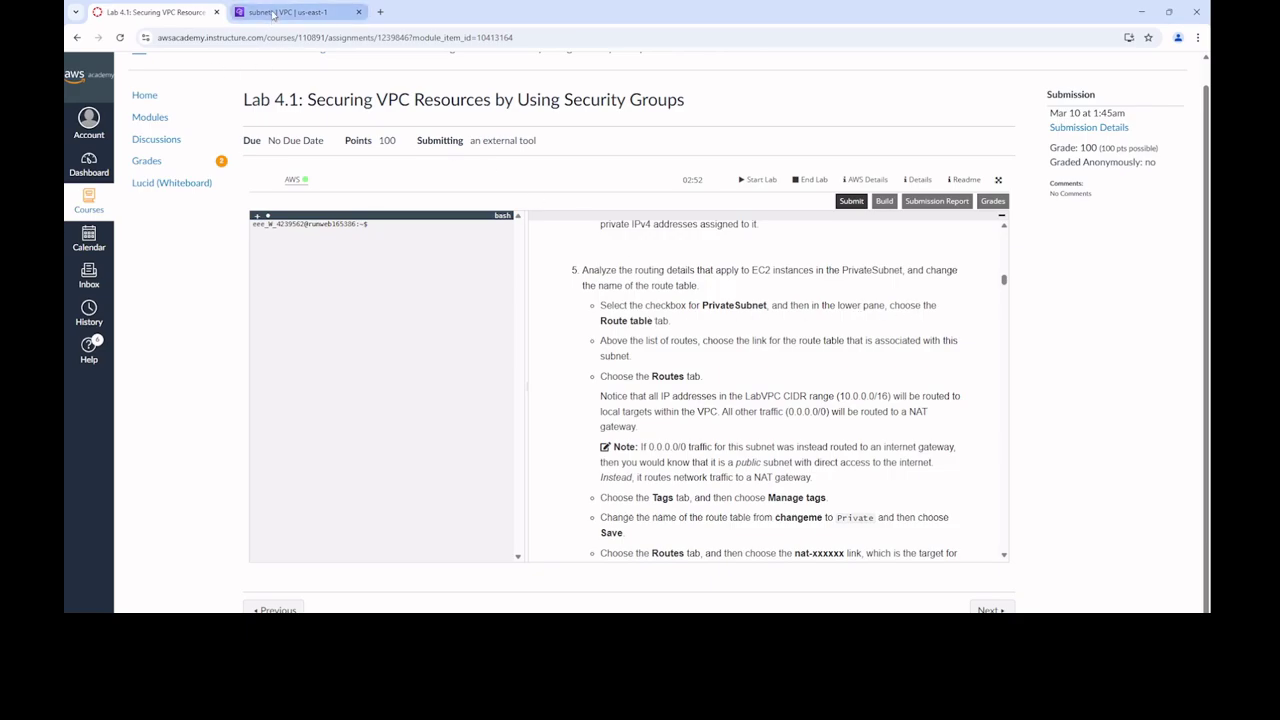
pyautogui.click(272, 12)
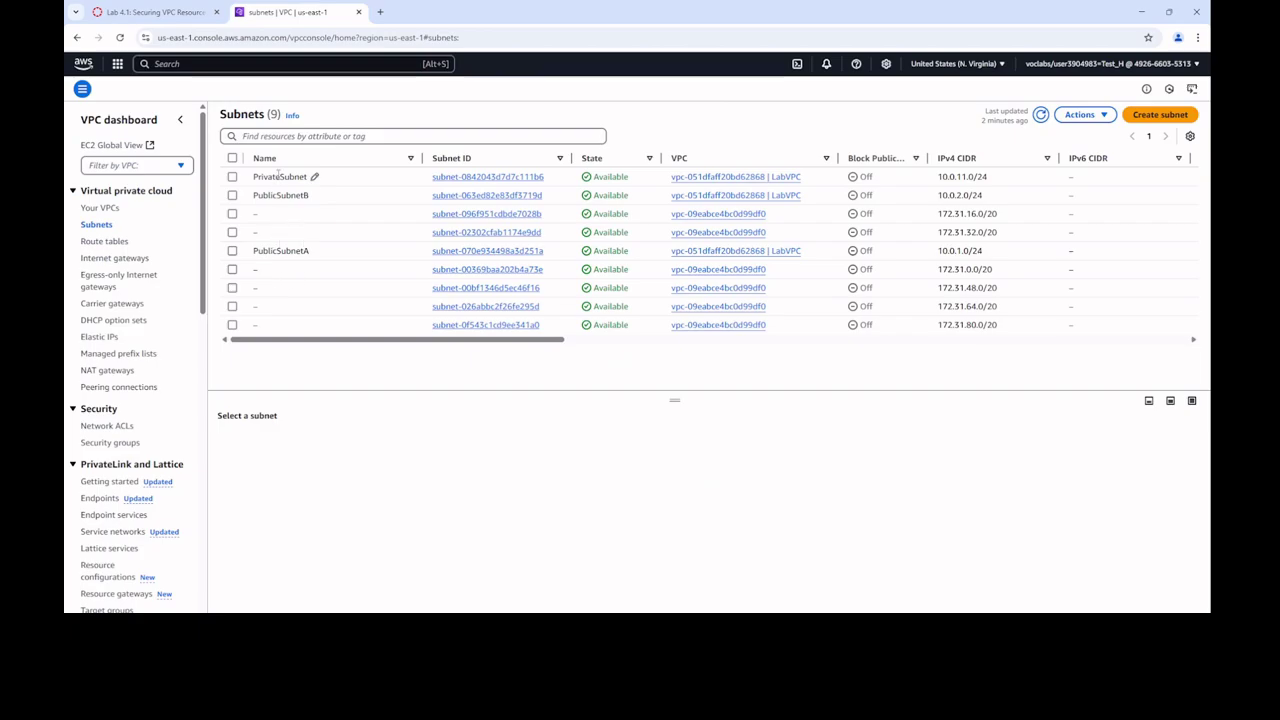
pyautogui.click(232, 176)
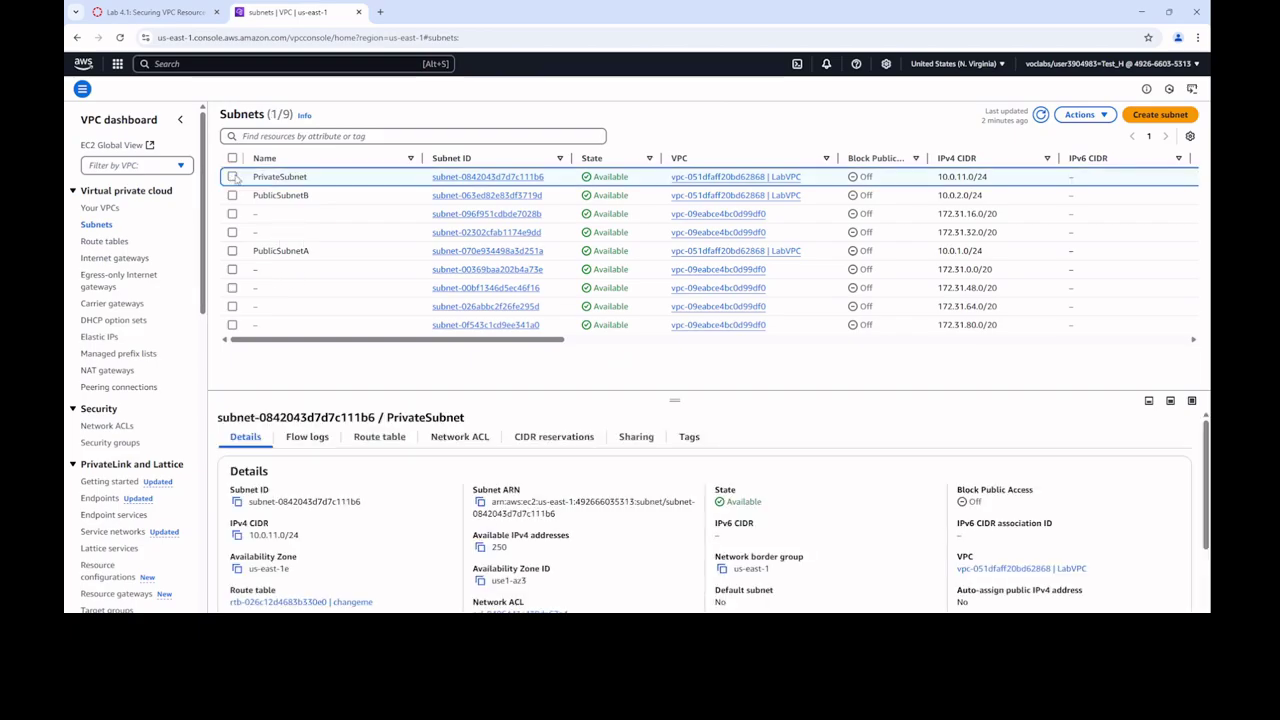
pyautogui.scroll(-2, 588, 417)
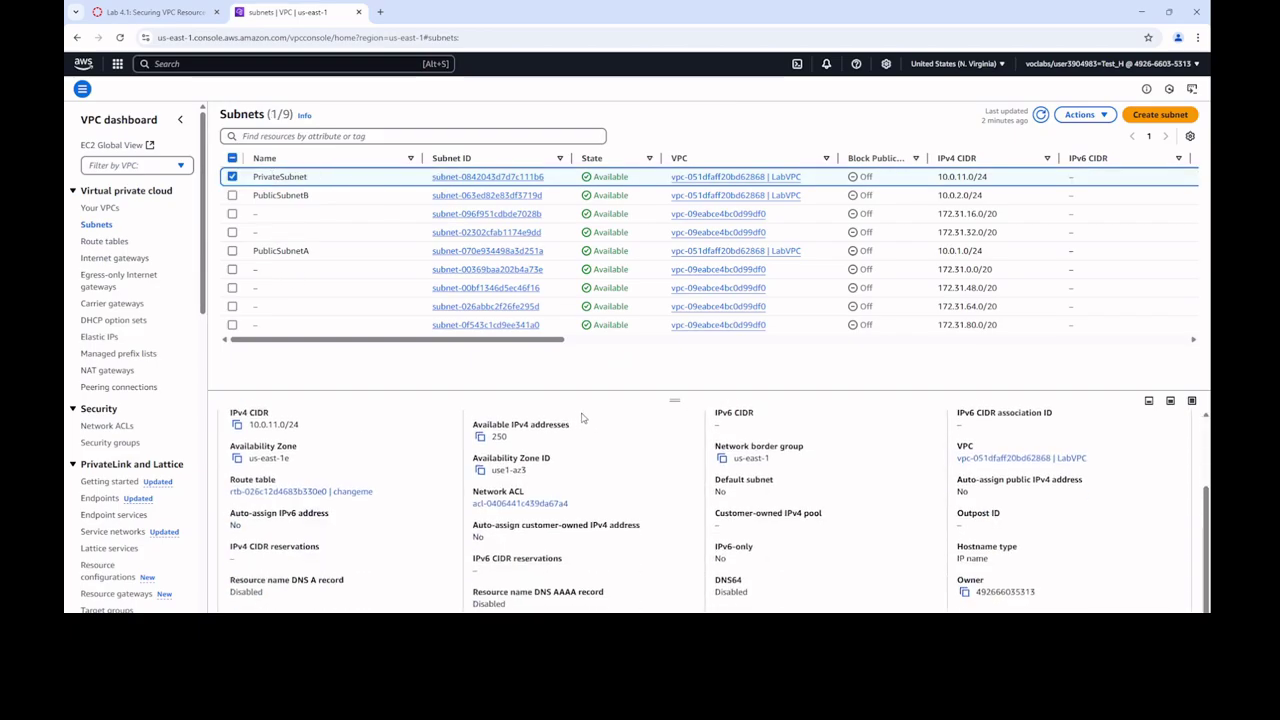
pyautogui.scroll(2, 524, 428)
pyautogui.click(368, 440)
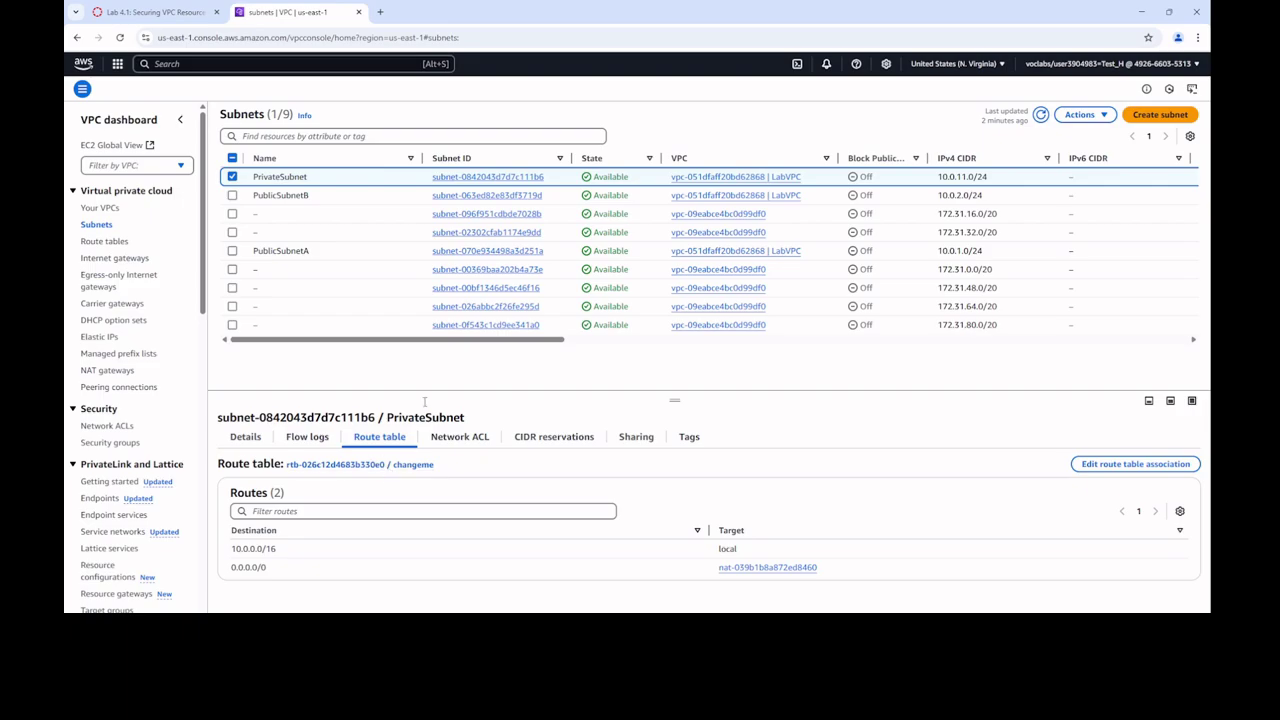
# Compare PrivateSubnet's routes with the lab's NAT gateway notes and read on to the instructions for renaming the route table
pyautogui.click(172, 16)
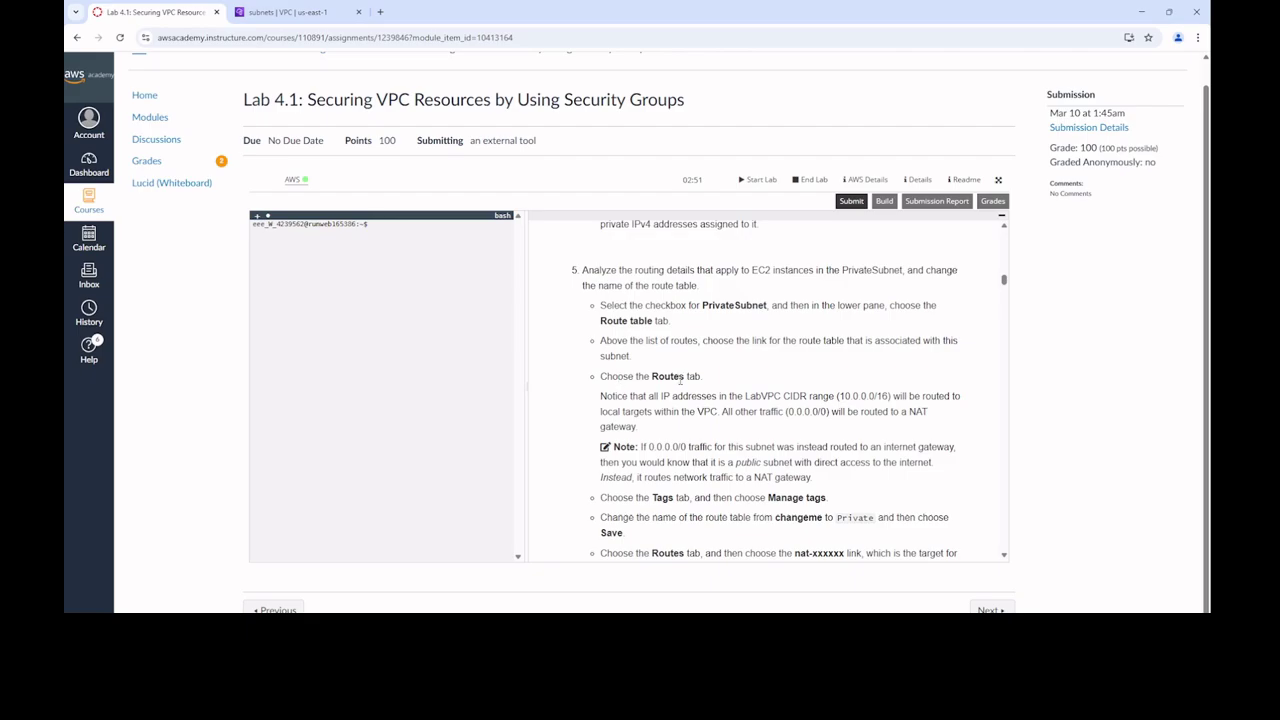
pyautogui.click(286, 11)
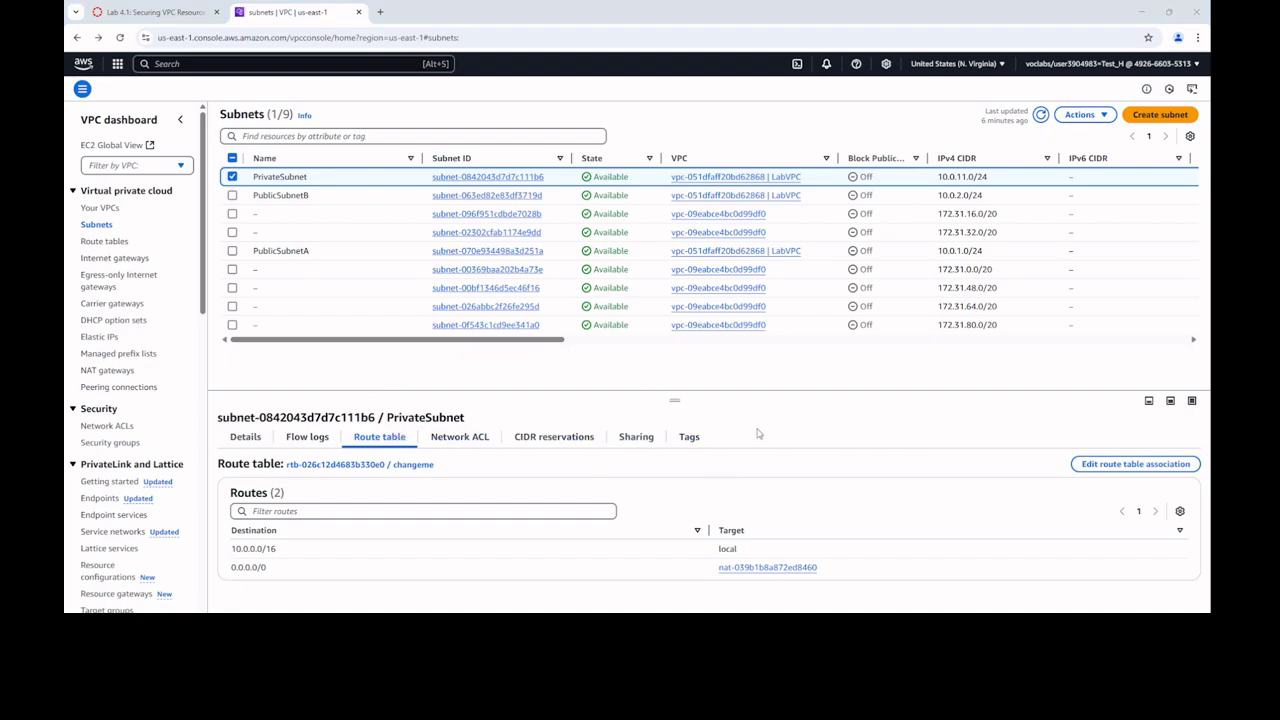
pyautogui.click(155, 12)
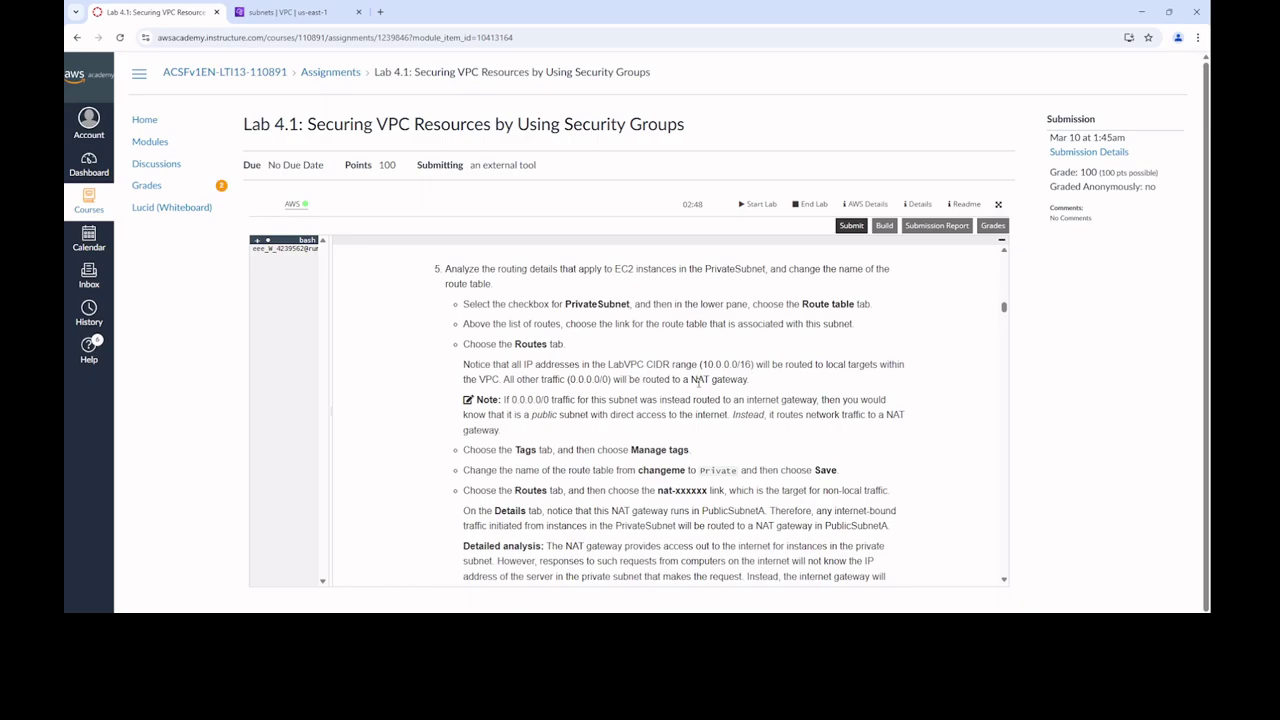
pyautogui.moveTo(690, 380); pyautogui.dragTo(748, 381)
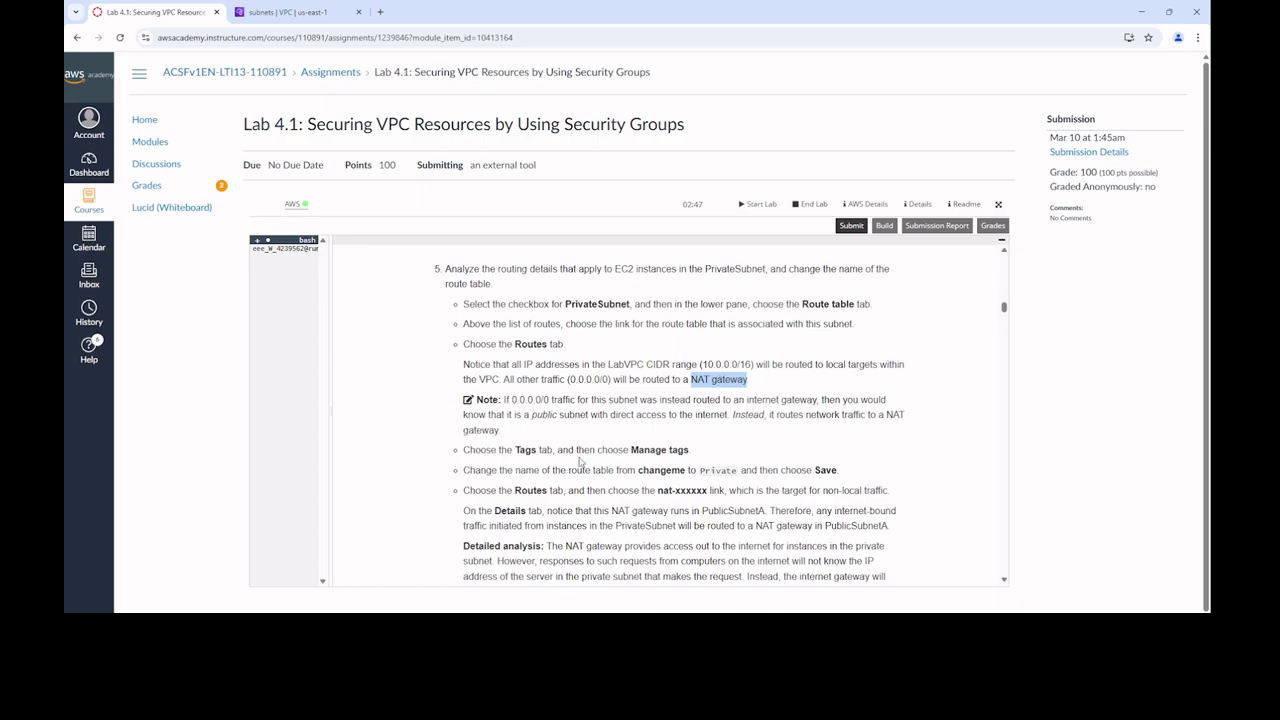
pyautogui.scroll(-2, 589, 443)
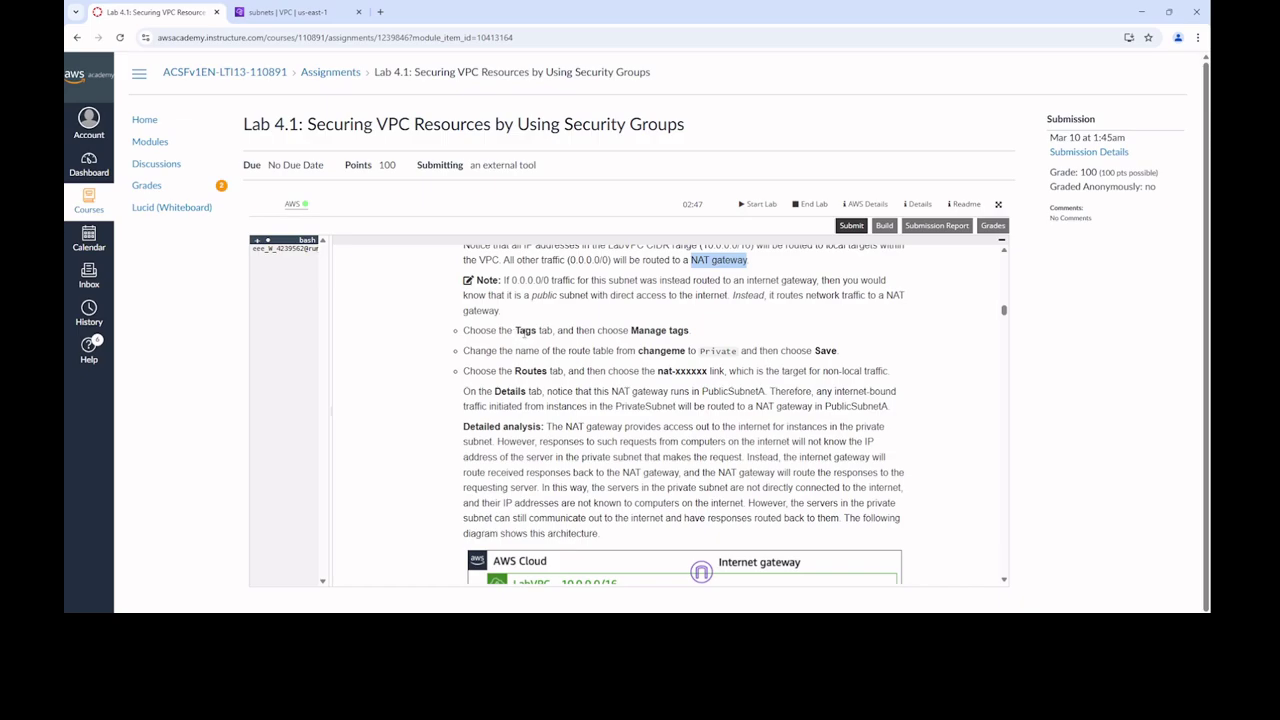
pyautogui.click(290, 12)
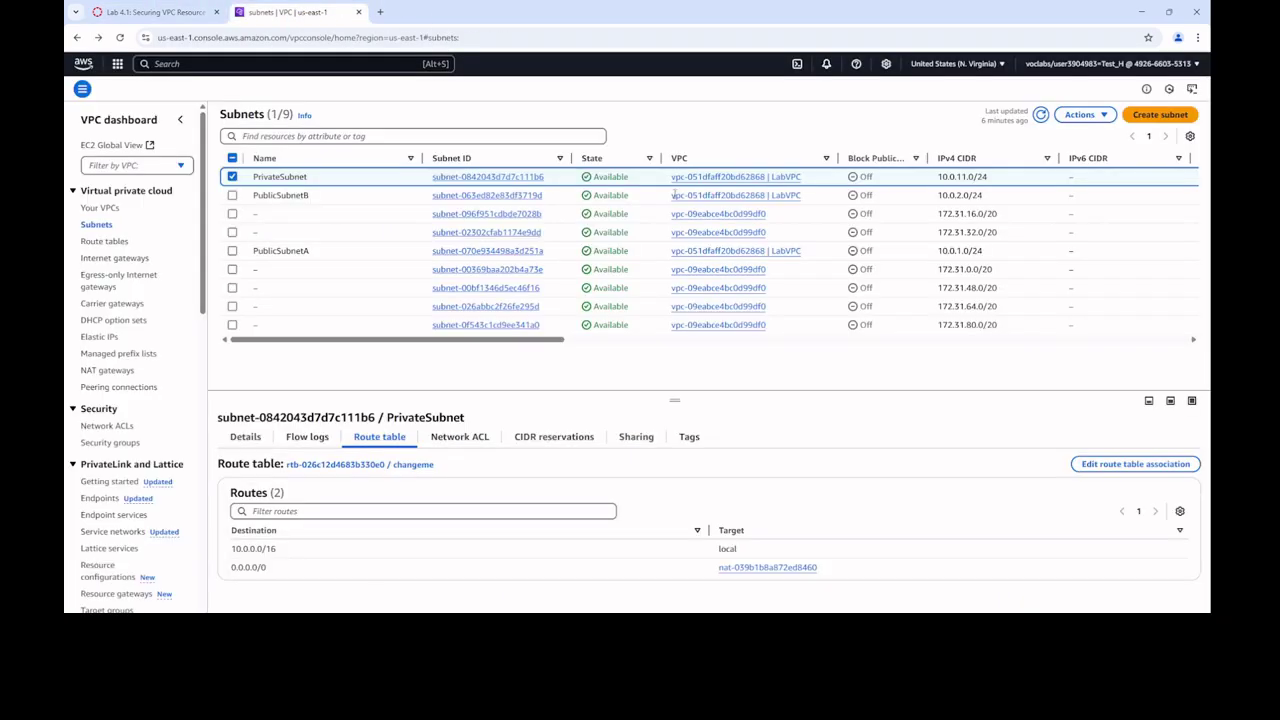
pyautogui.click(688, 440)
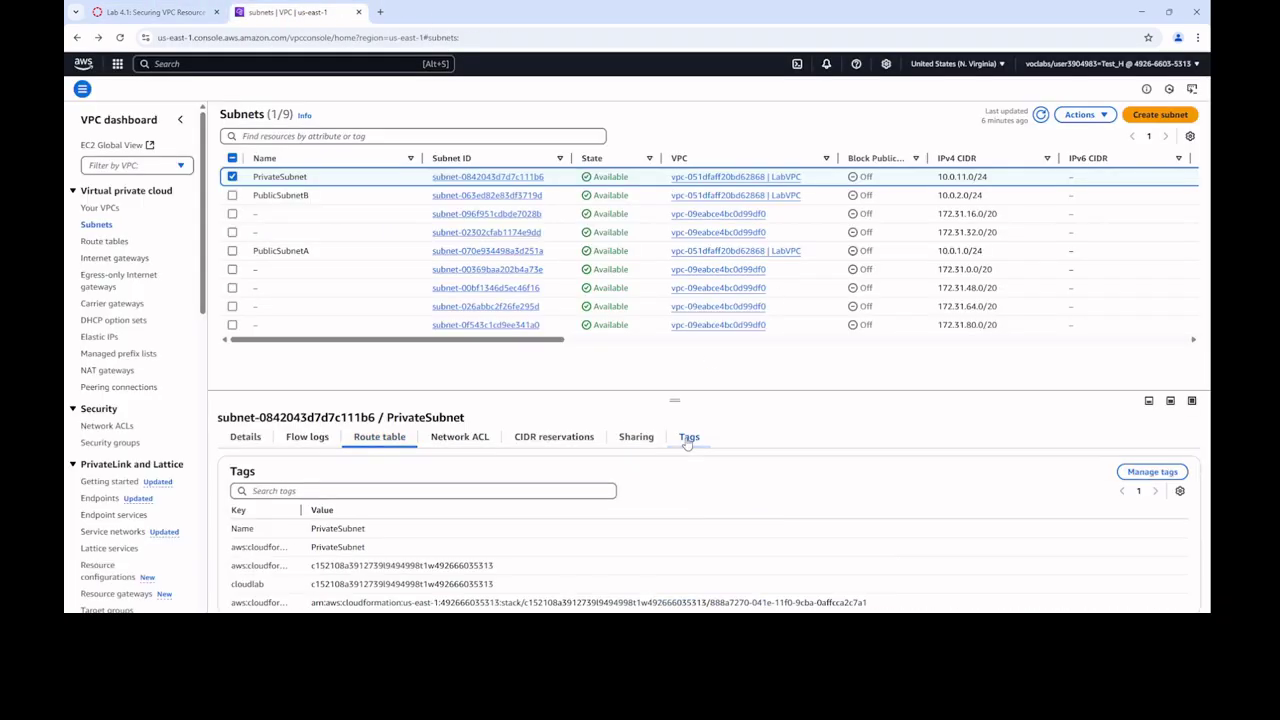
pyautogui.click(1150, 471)
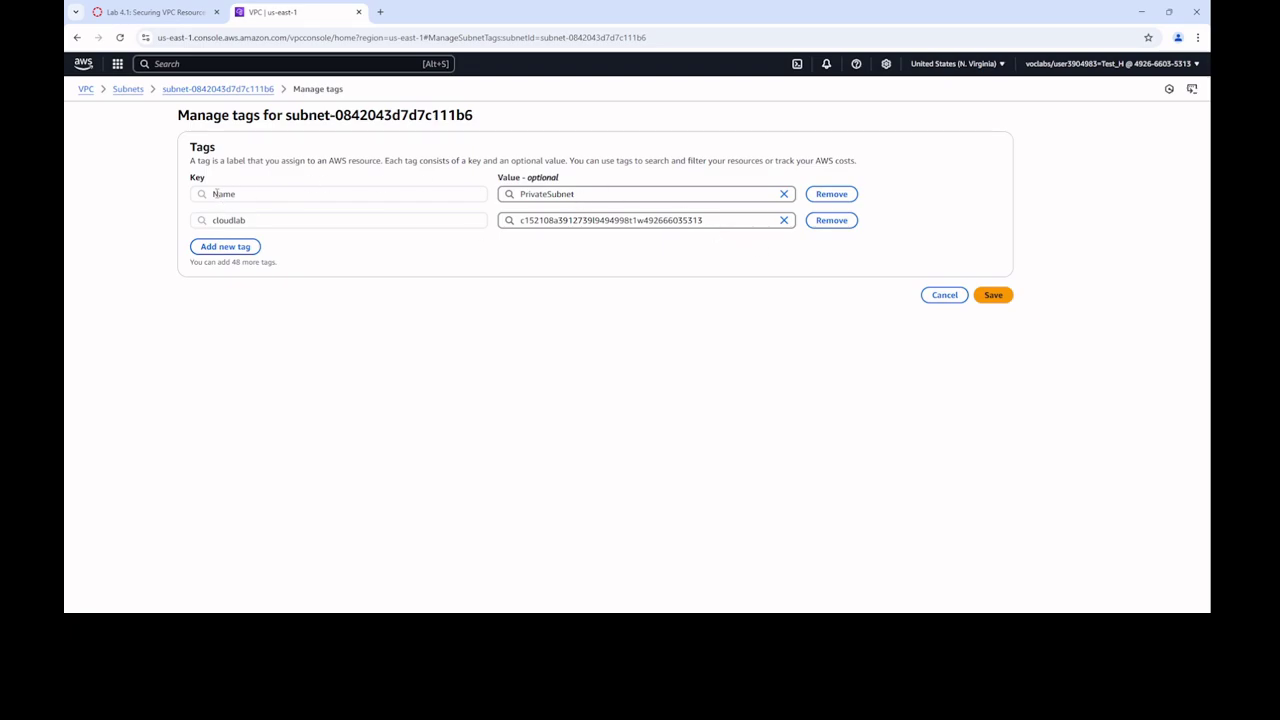
pyautogui.click(944, 295)
# Copy the new route table name Private from the lab instructions
pyautogui.click(150, 12)
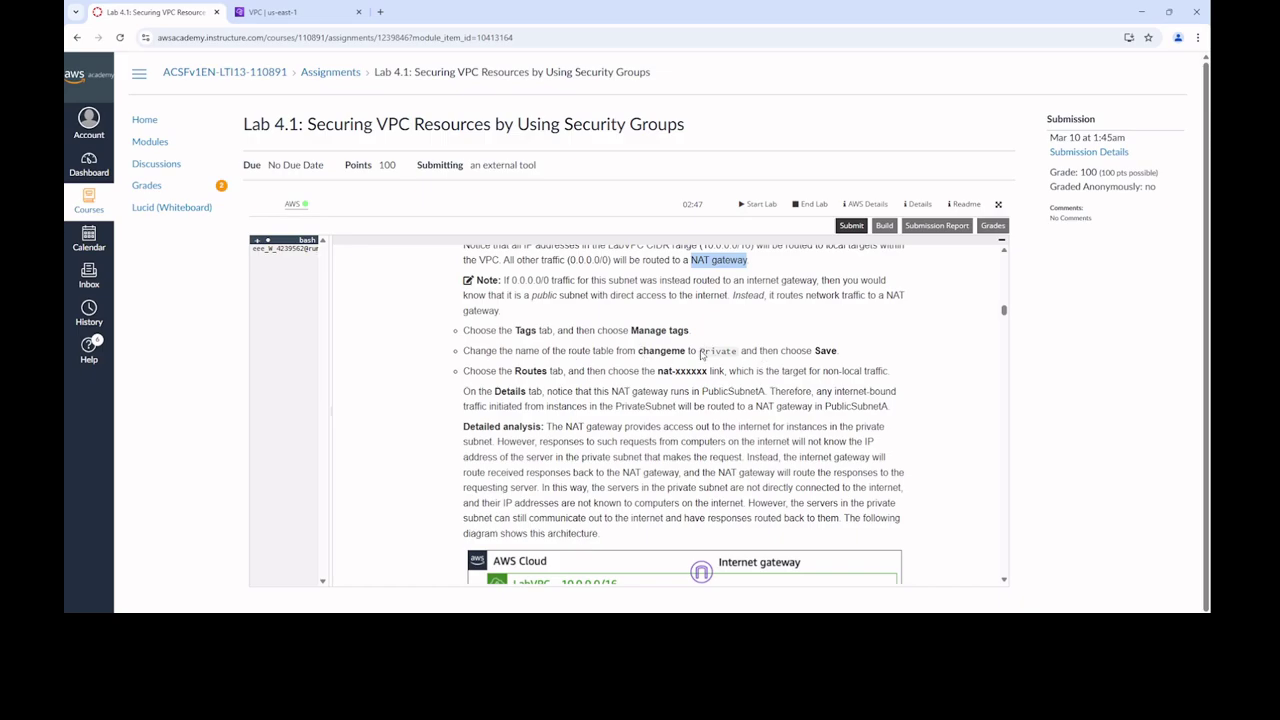
pyautogui.moveTo(700, 351); pyautogui.dragTo(739, 351)
pyautogui.rightClick(739, 351)
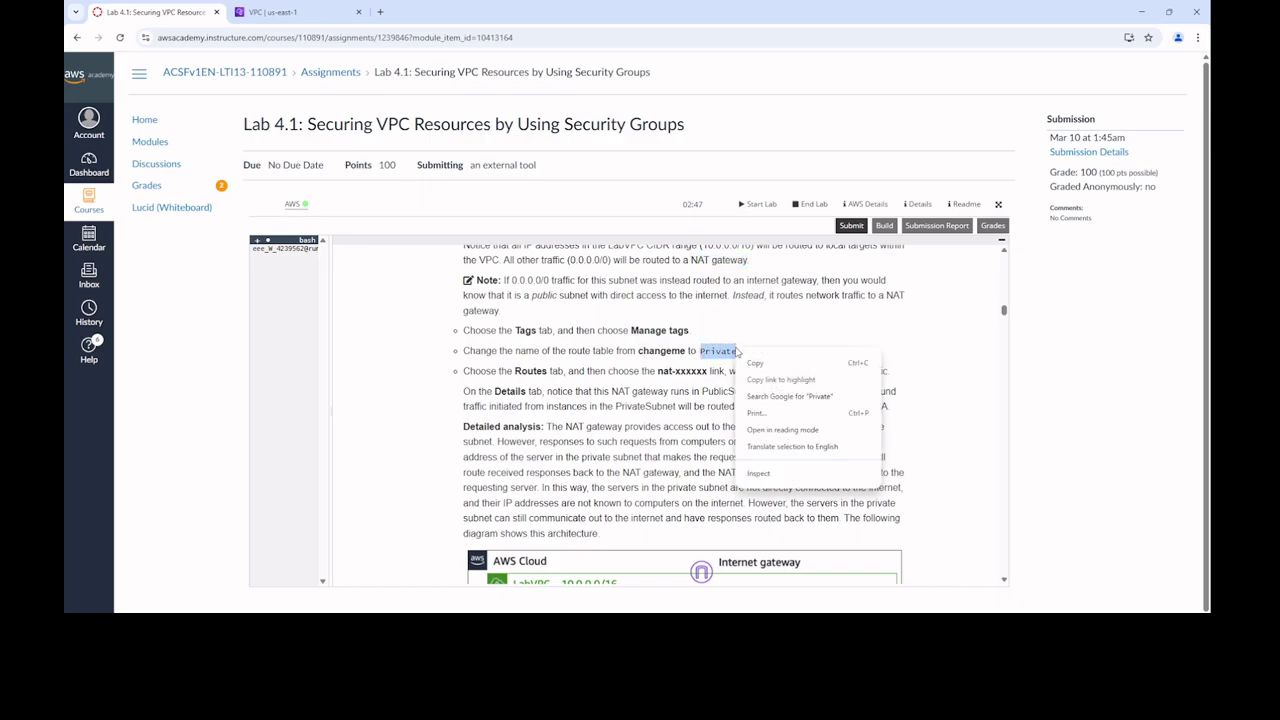
pyautogui.click(756, 363)
# Return to the VPC console and open the route table associated with PrivateSubnet
pyautogui.click(275, 12)
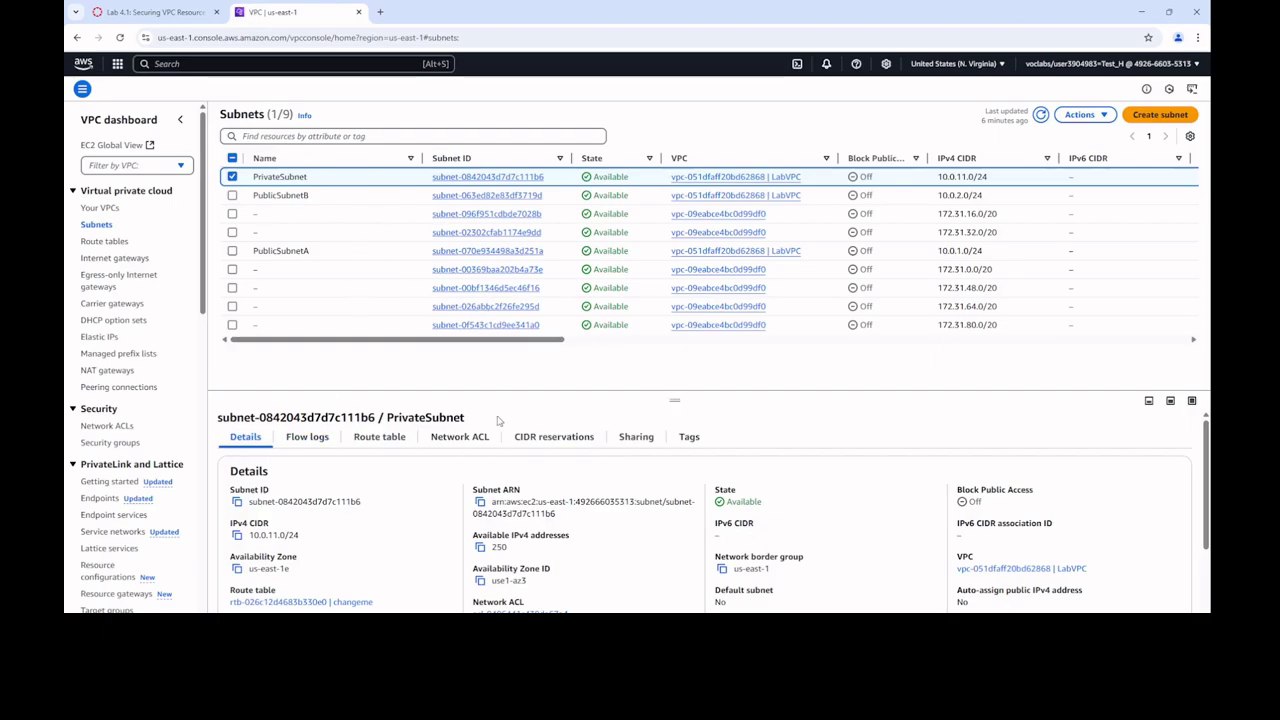
pyautogui.scroll(-1, 378, 455)
pyautogui.scroll(1, 380, 452)
pyautogui.click(386, 437)
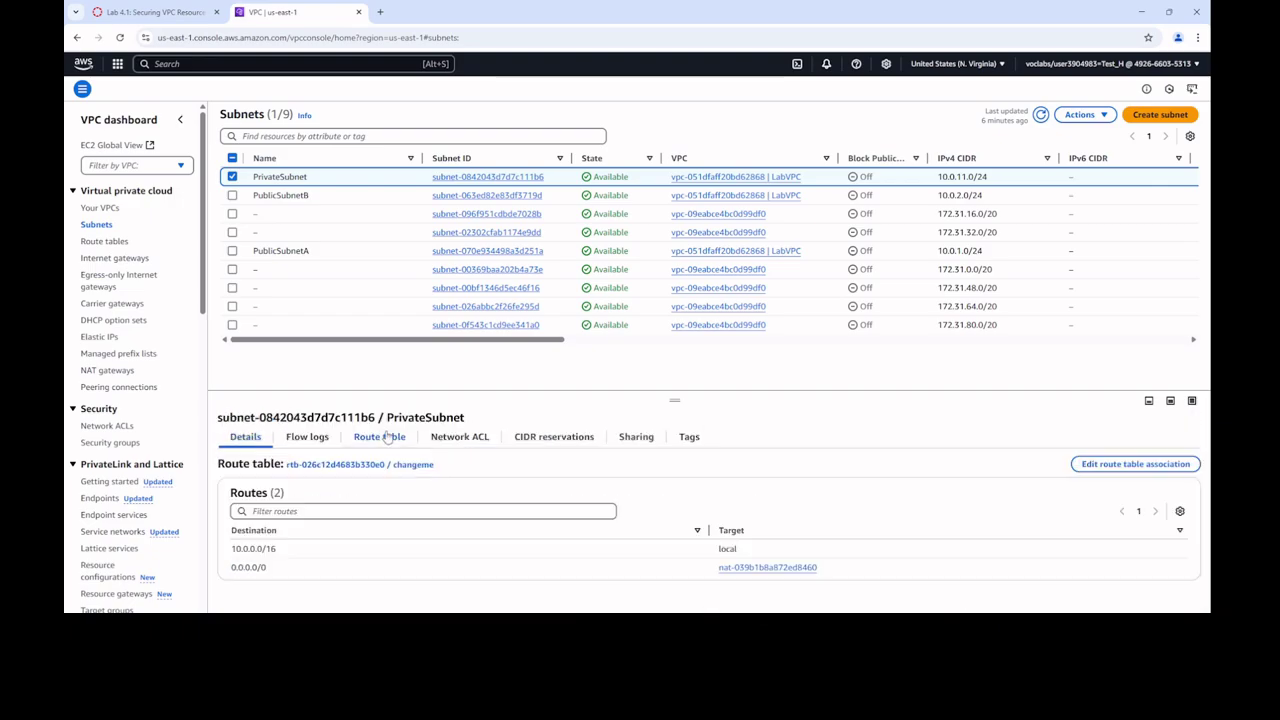
pyautogui.click(340, 465)
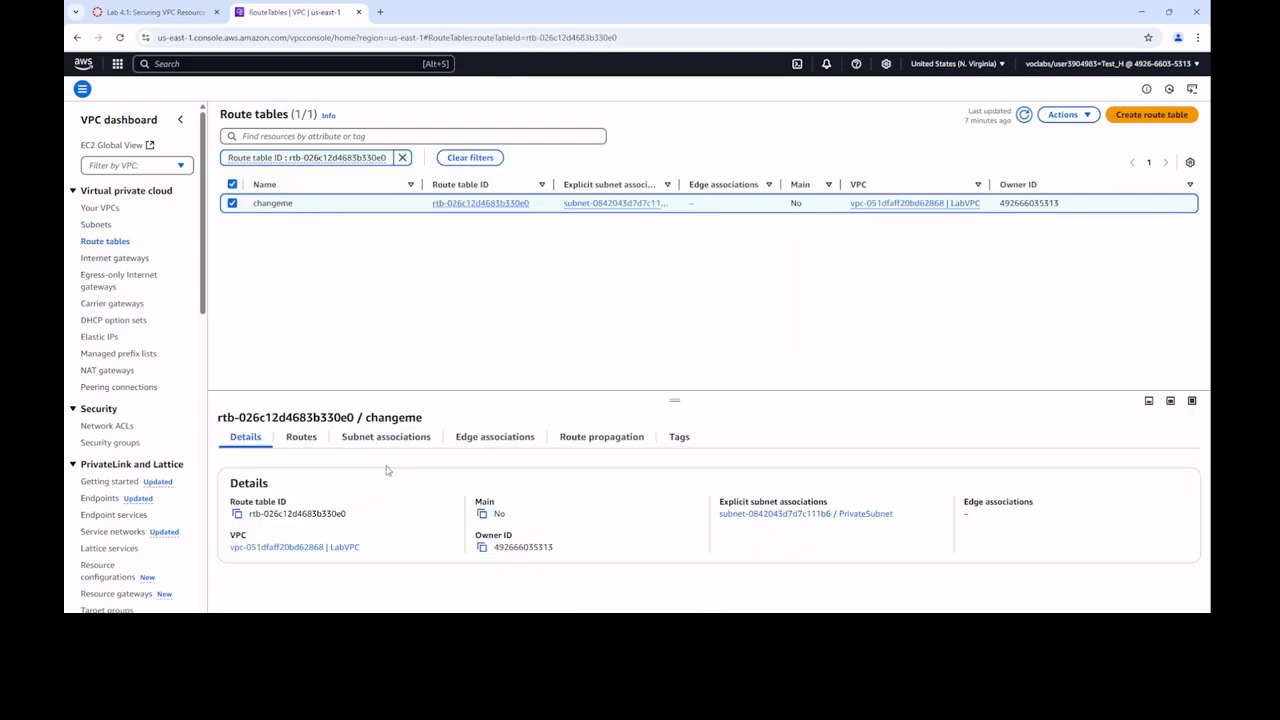
# Rename the changeme route table to Private
pyautogui.click(300, 204)
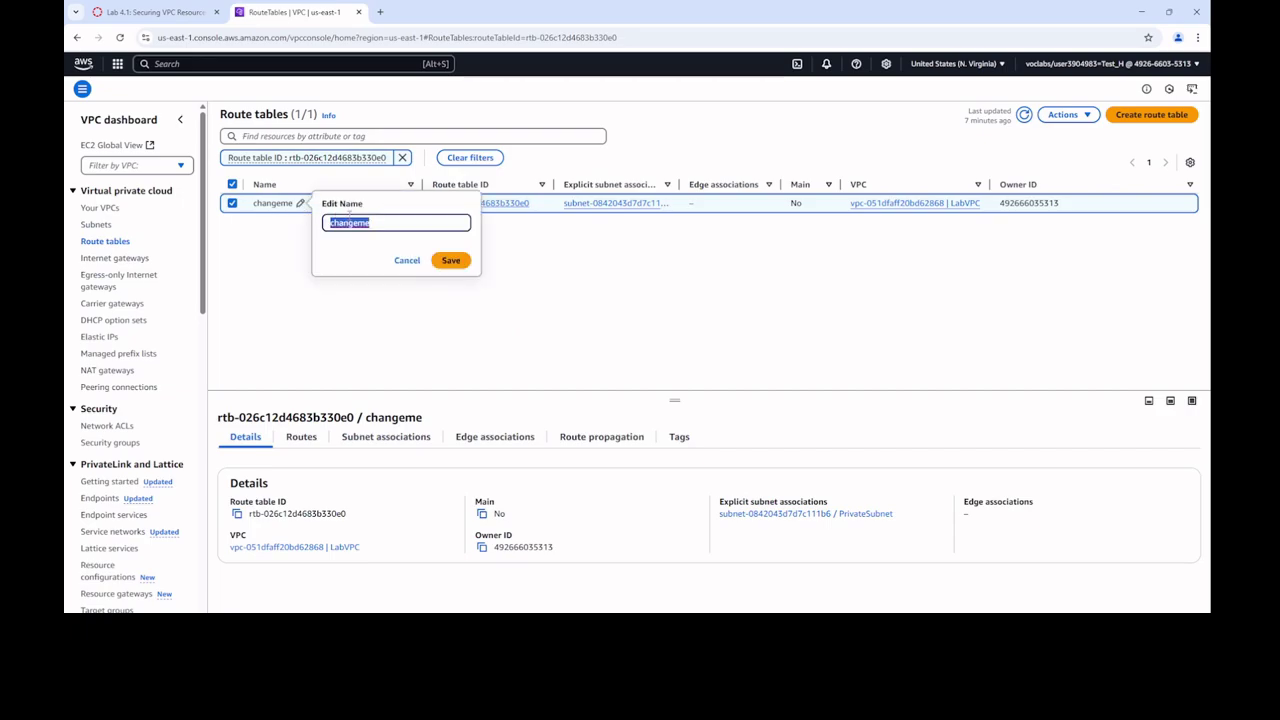
pyautogui.write('Private')
pyautogui.click(450, 260)
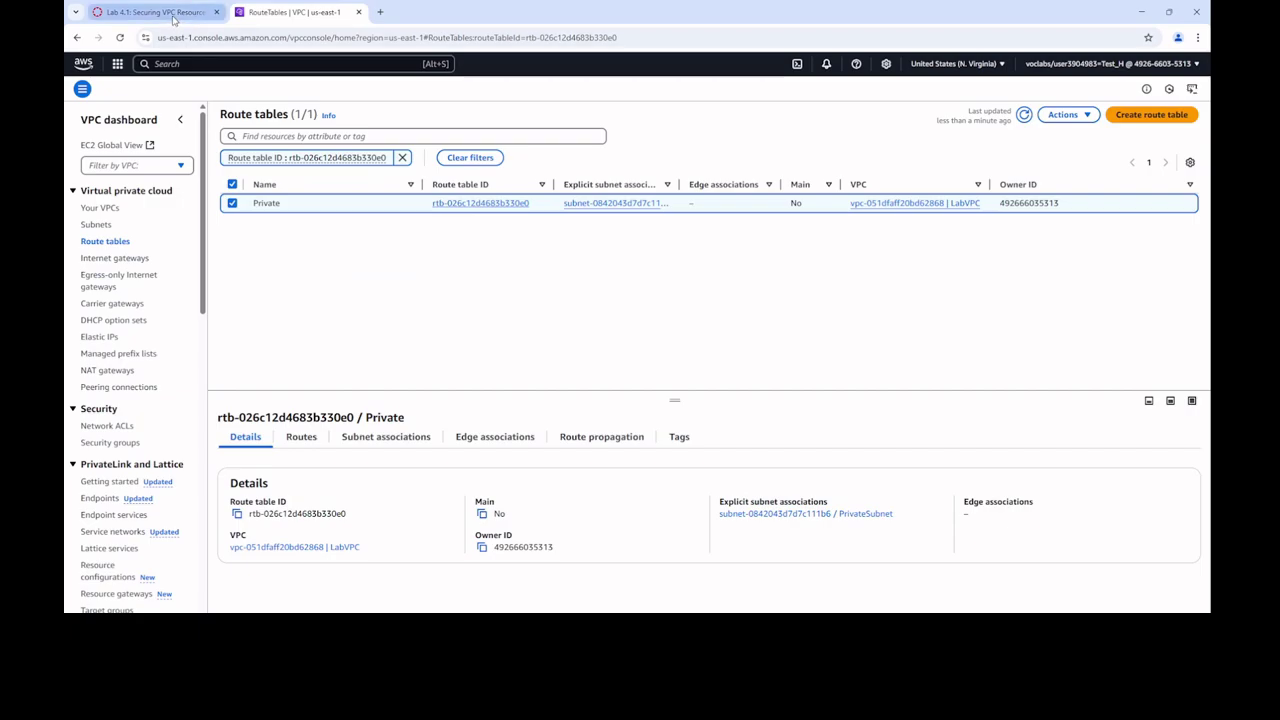
# Check the next lab instruction, then follow the Private route table's 0.0.0.0/0 target to its NAT gateway and show the gateway's details
pyautogui.click(174, 14)
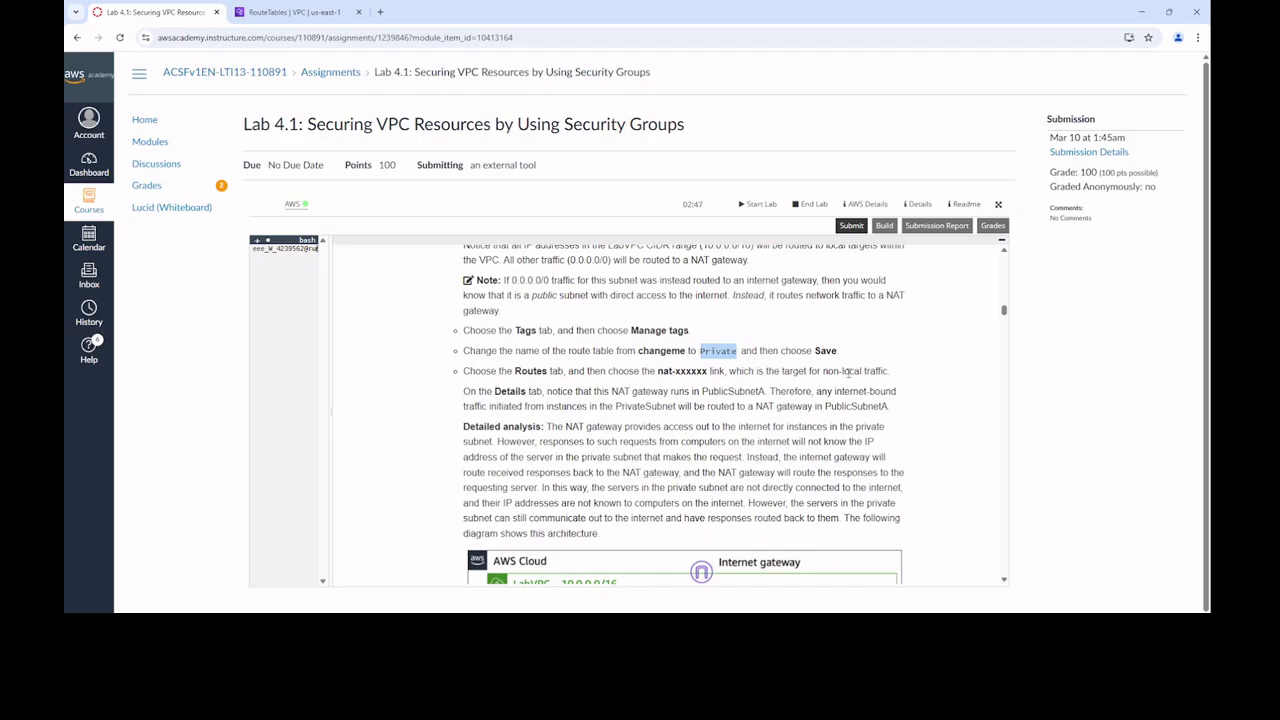
pyautogui.click(251, 13)
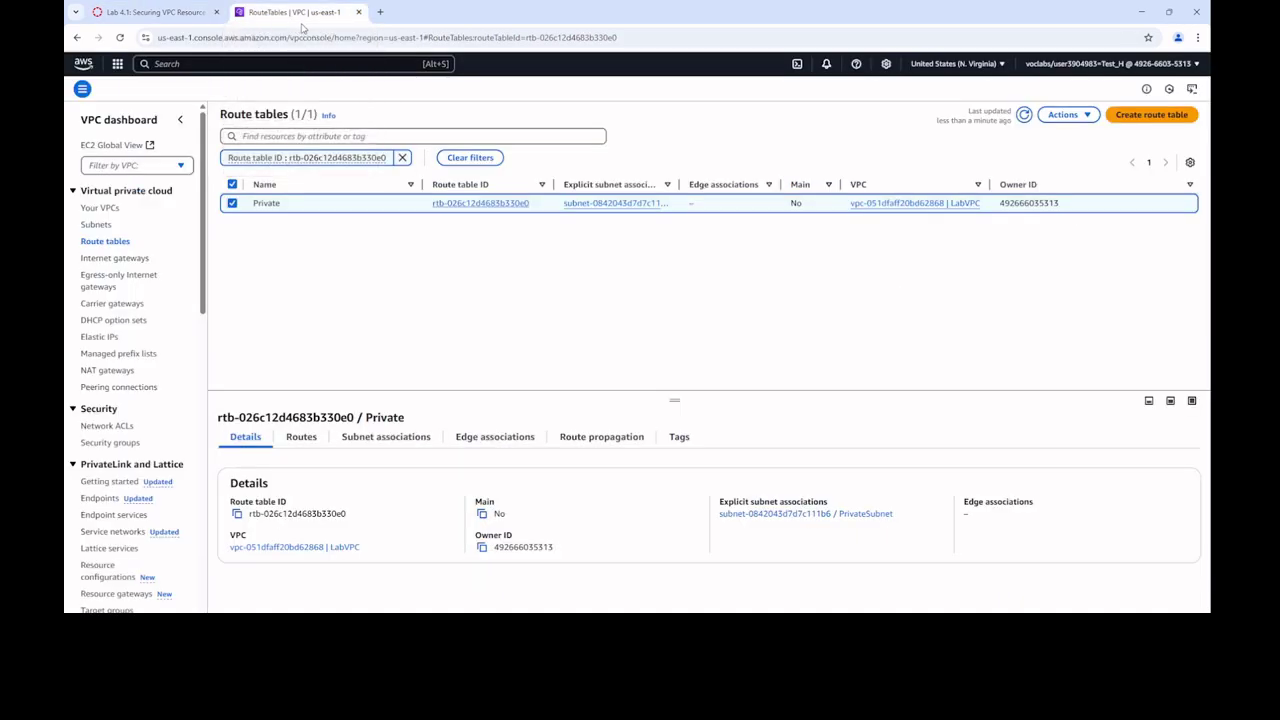
pyautogui.click(303, 436)
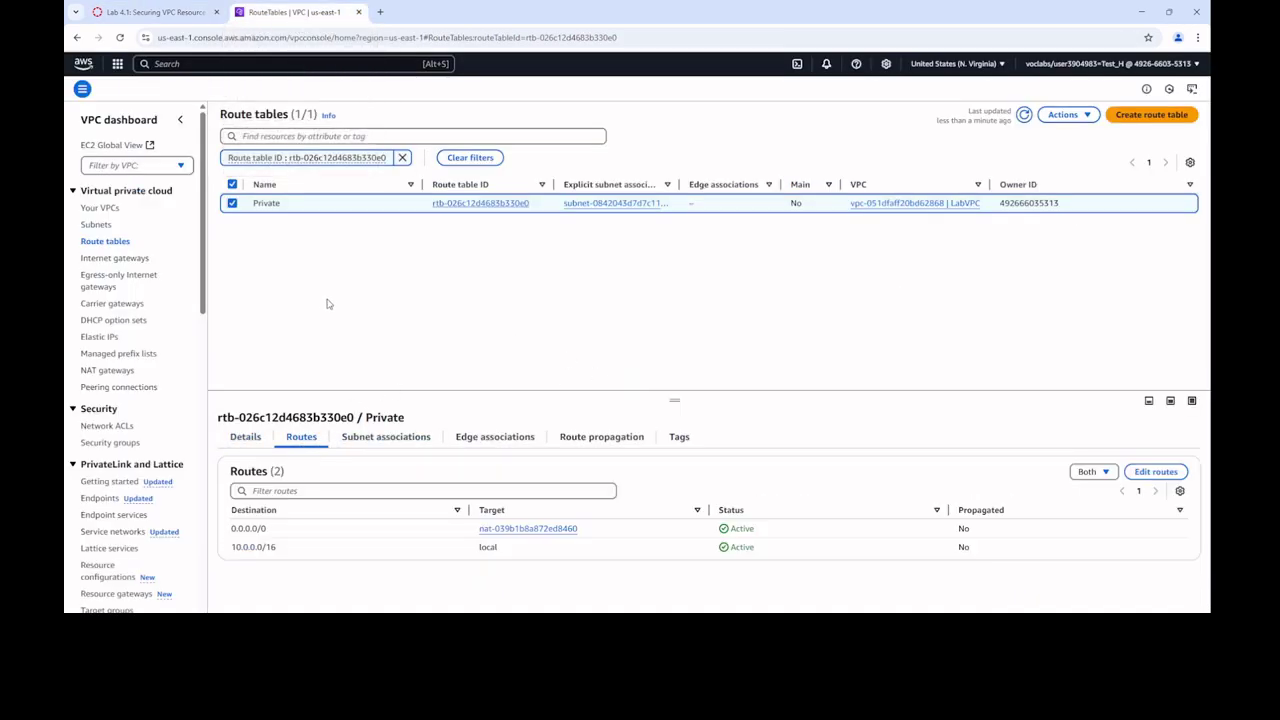
pyautogui.click(551, 529)
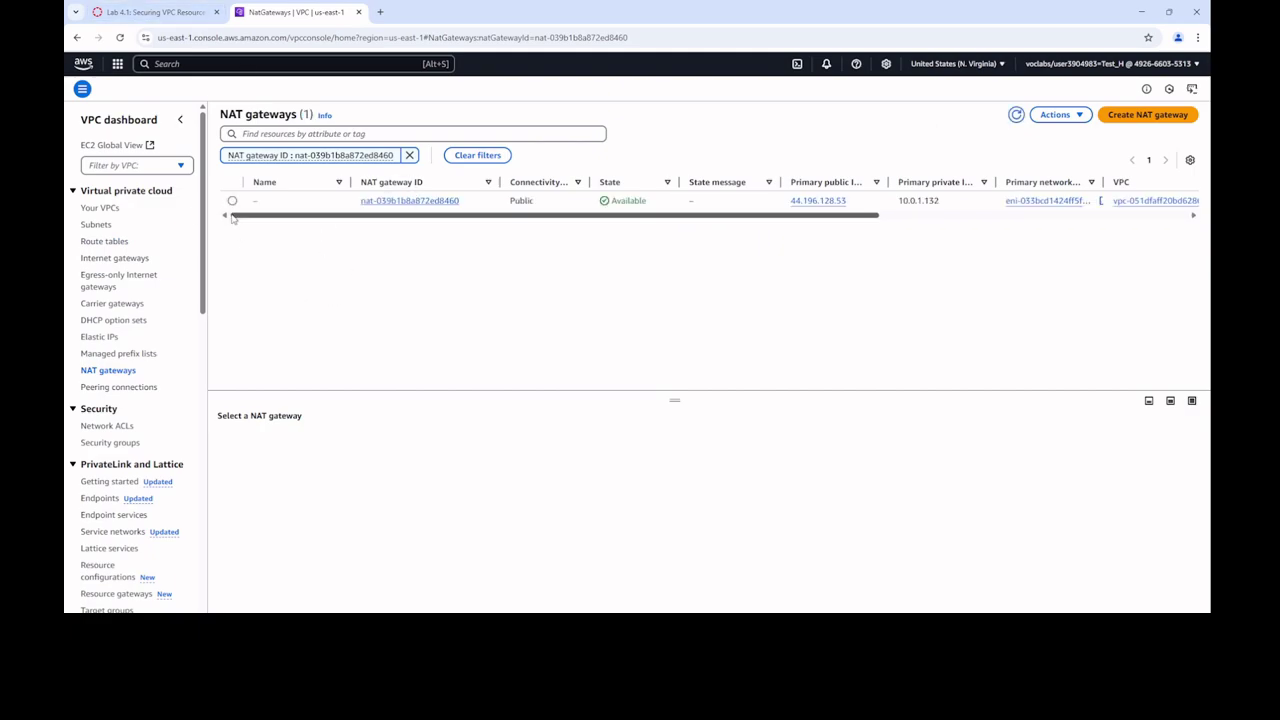
pyautogui.click(233, 201)
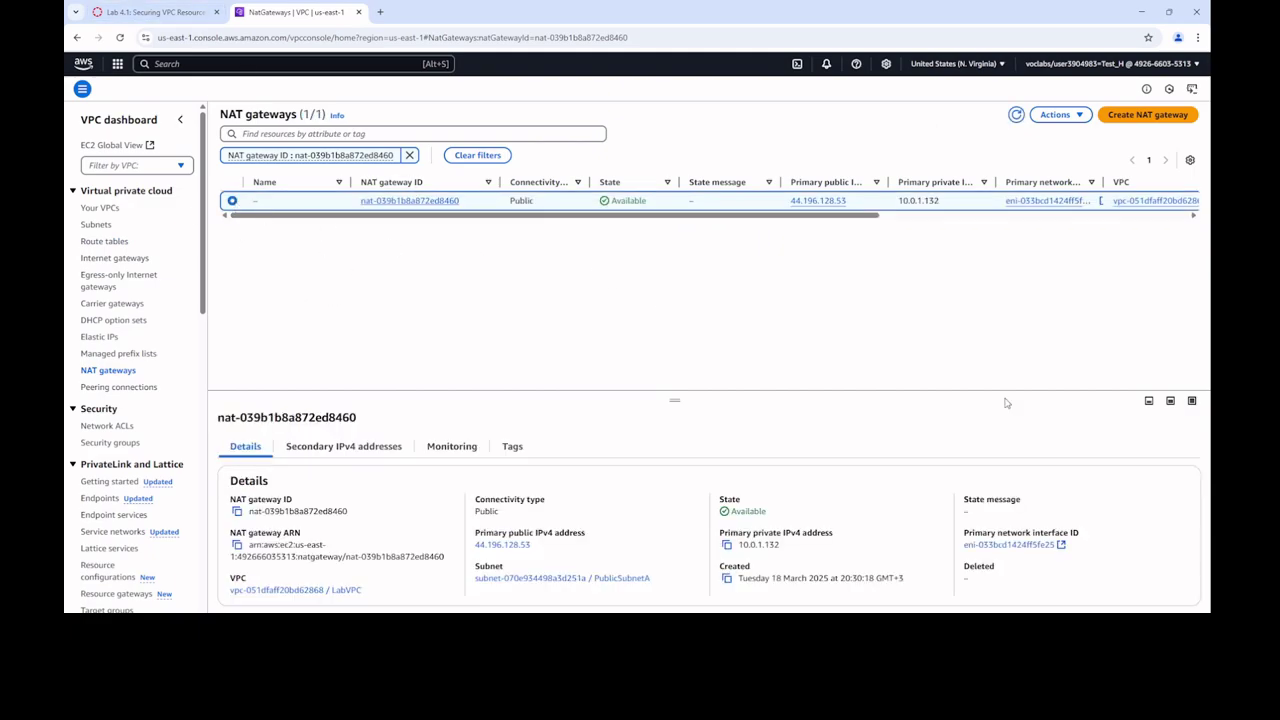
# Compare the NAT gateway's details with the lab's explanation and architecture diagram of private subnet routing
pyautogui.click(155, 12)
pyautogui.scroll(-3, 725, 391)
pyautogui.scroll(4, 725, 391)
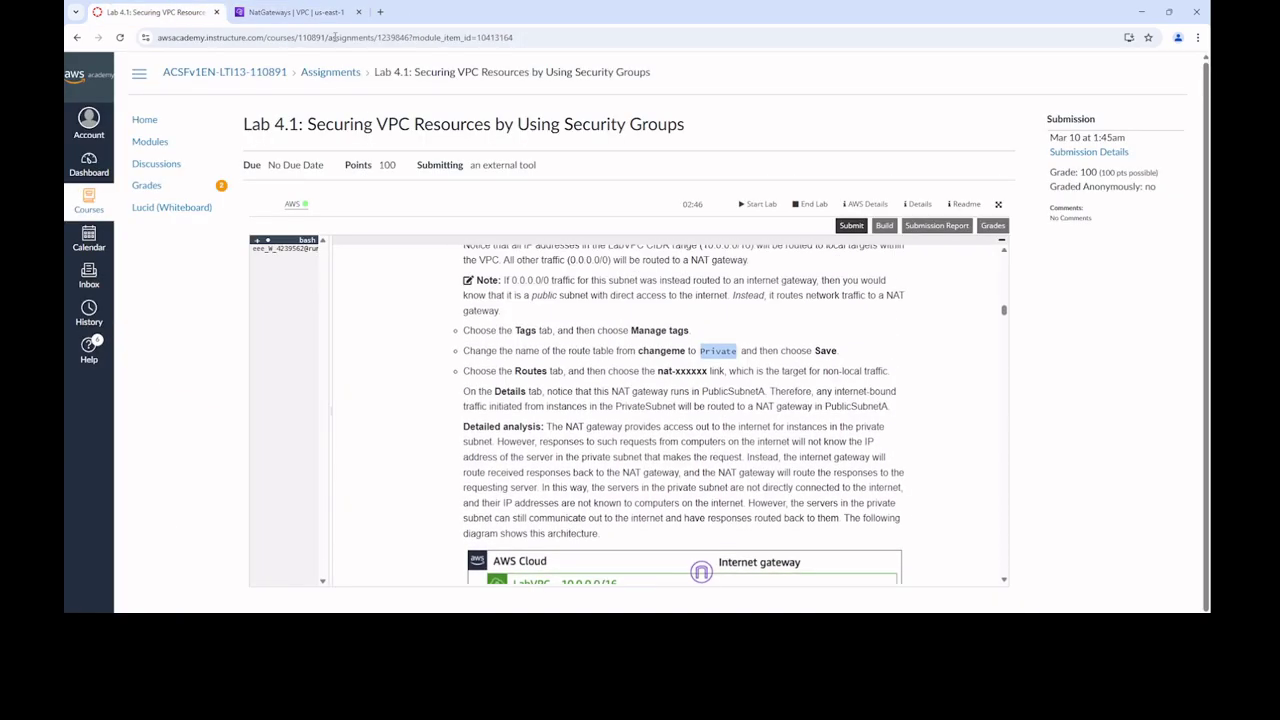
pyautogui.click(290, 12)
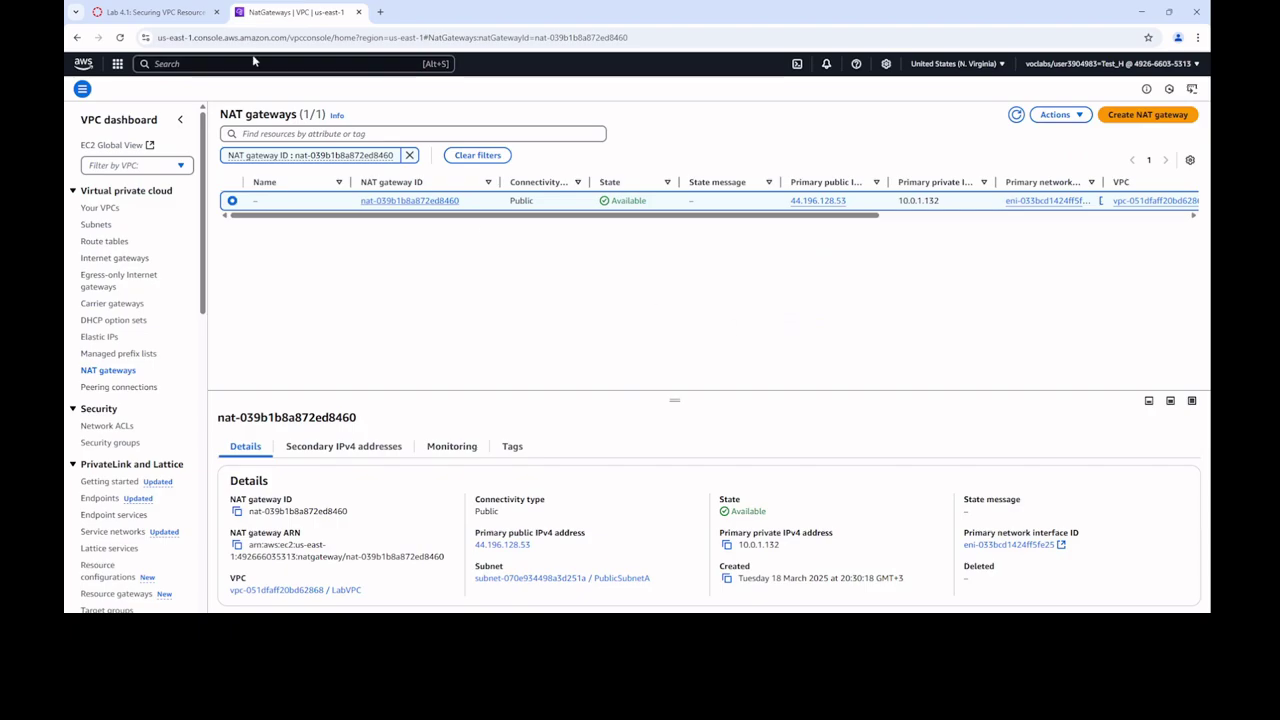
pyautogui.moveTo(167, 16)
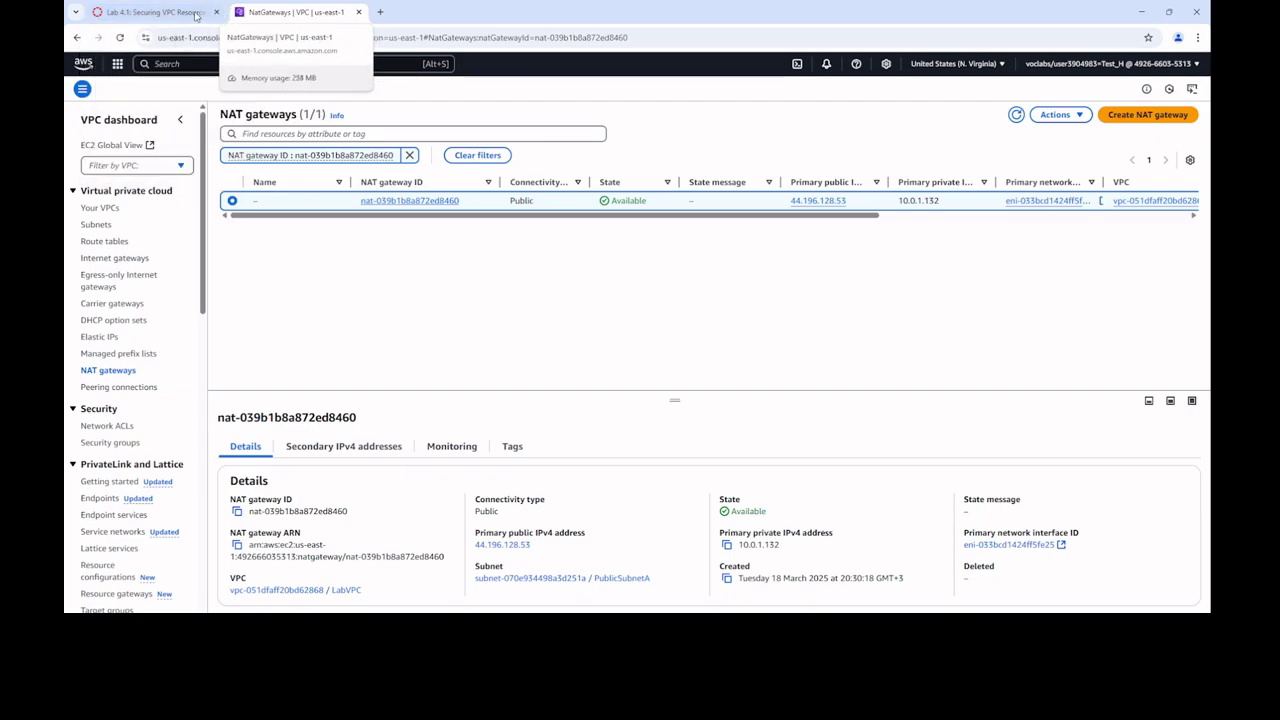
pyautogui.click(155, 12)
pyautogui.scroll(-3, 699, 402)
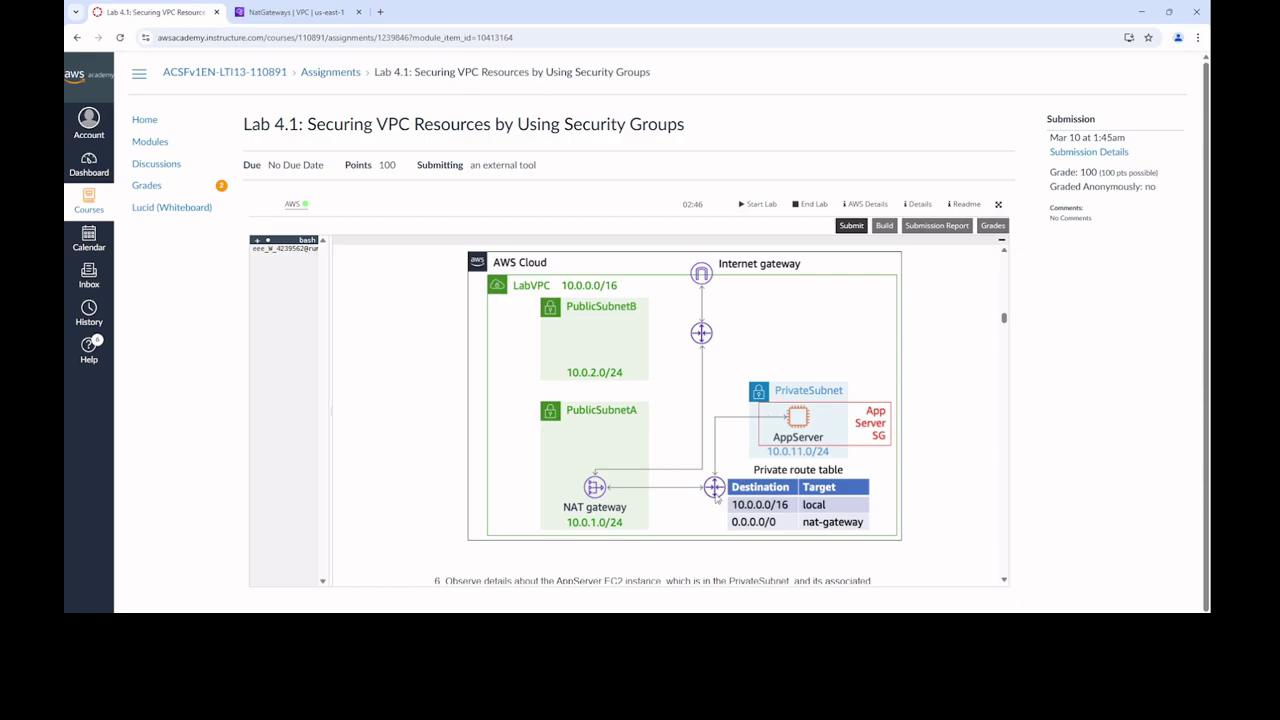
pyautogui.click(290, 12)
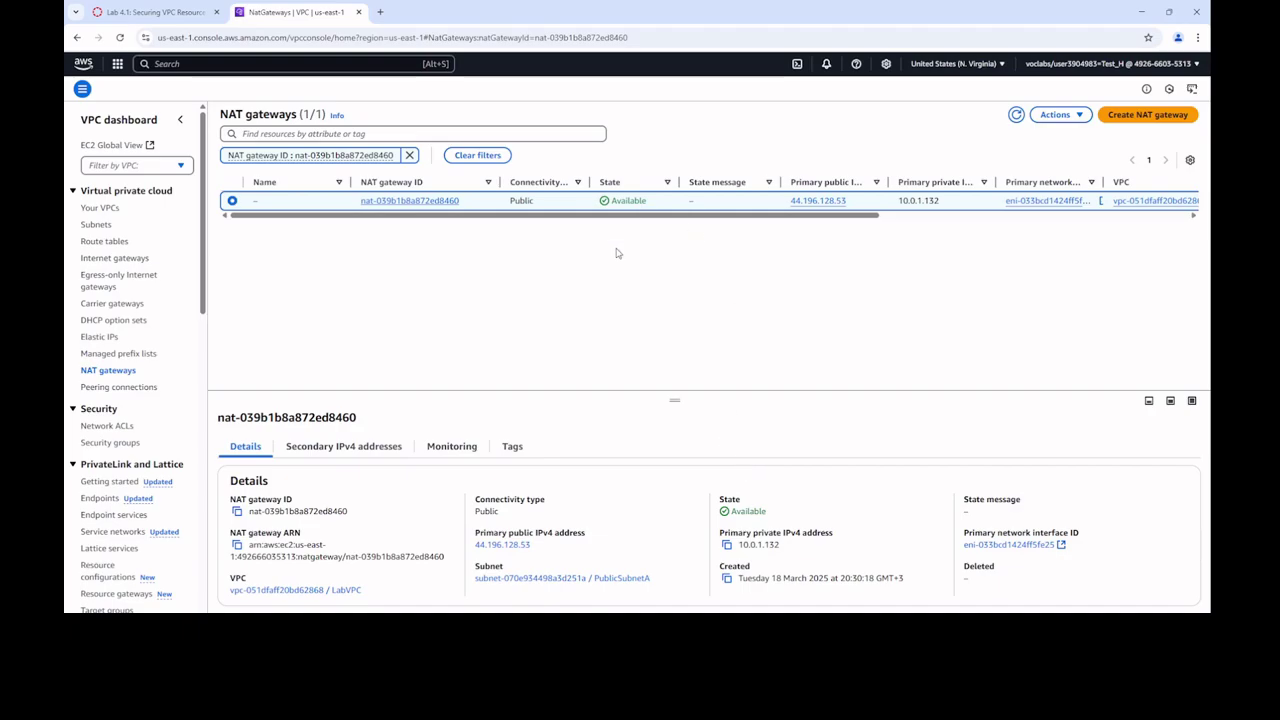
# Read the lab's step 6 instructions on observing the AppServer EC2 instance and its security group
pyautogui.click(155, 12)
pyautogui.scroll(-5, 752, 385)
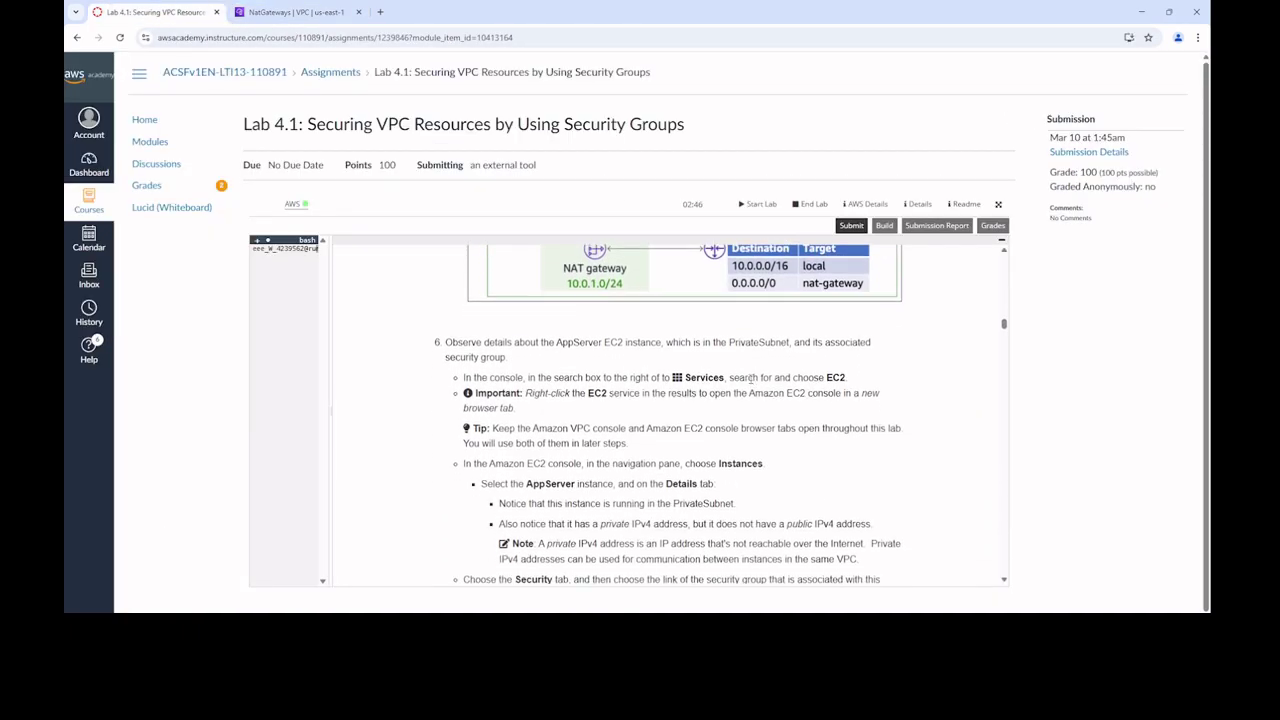
pyautogui.scroll(-1, 752, 380)
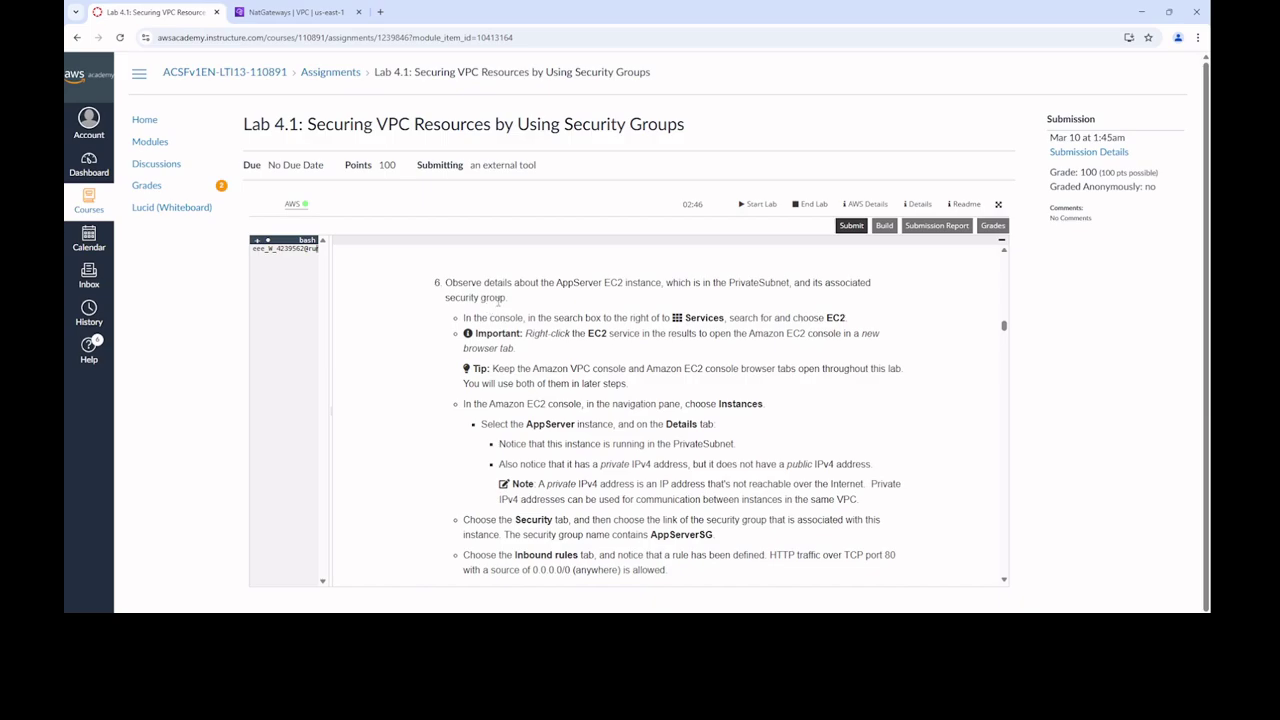
pyautogui.scroll(-1, 697, 380)
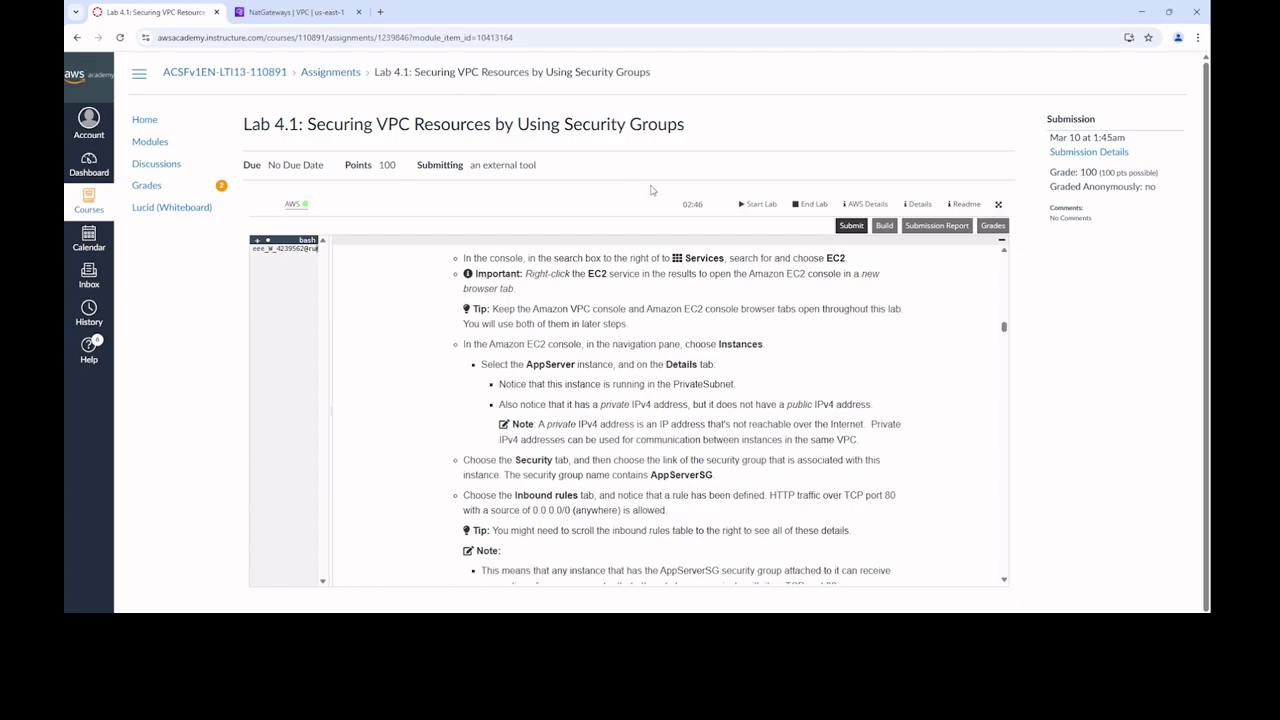
# Search the AWS console for ec2, open the EC2 service and list the running instances
pyautogui.click(293, 14)
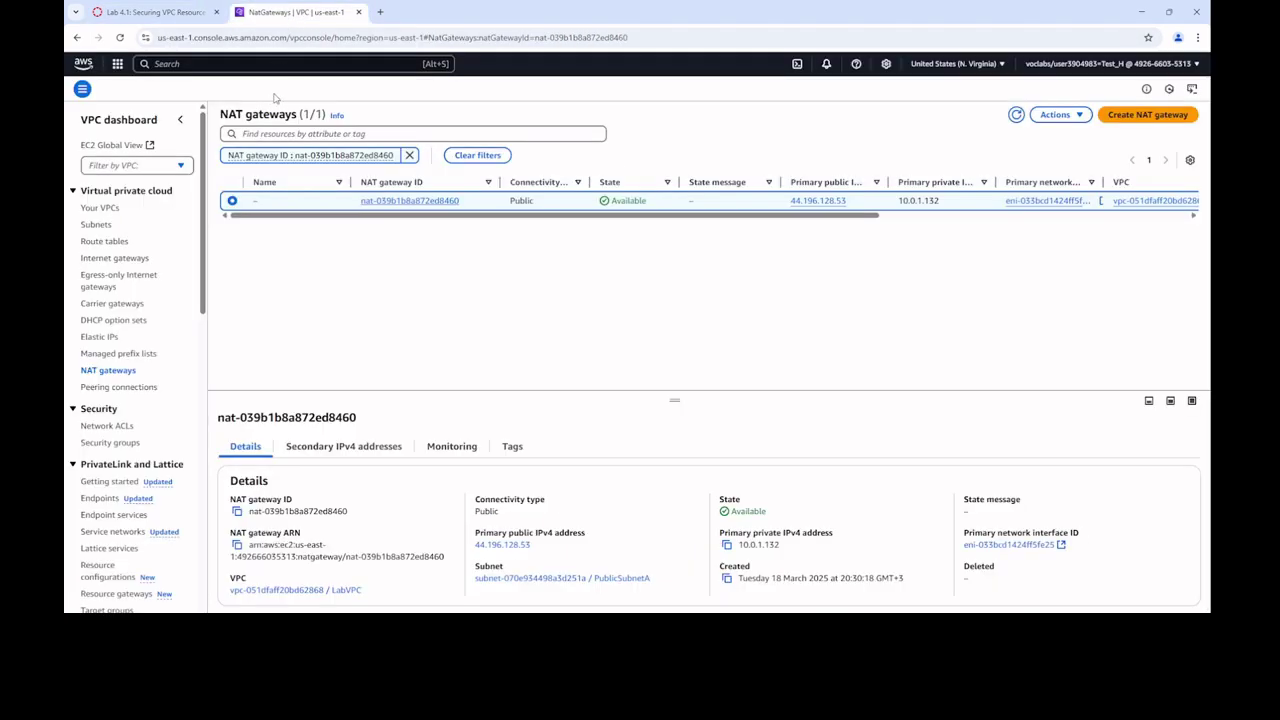
pyautogui.click(175, 64)
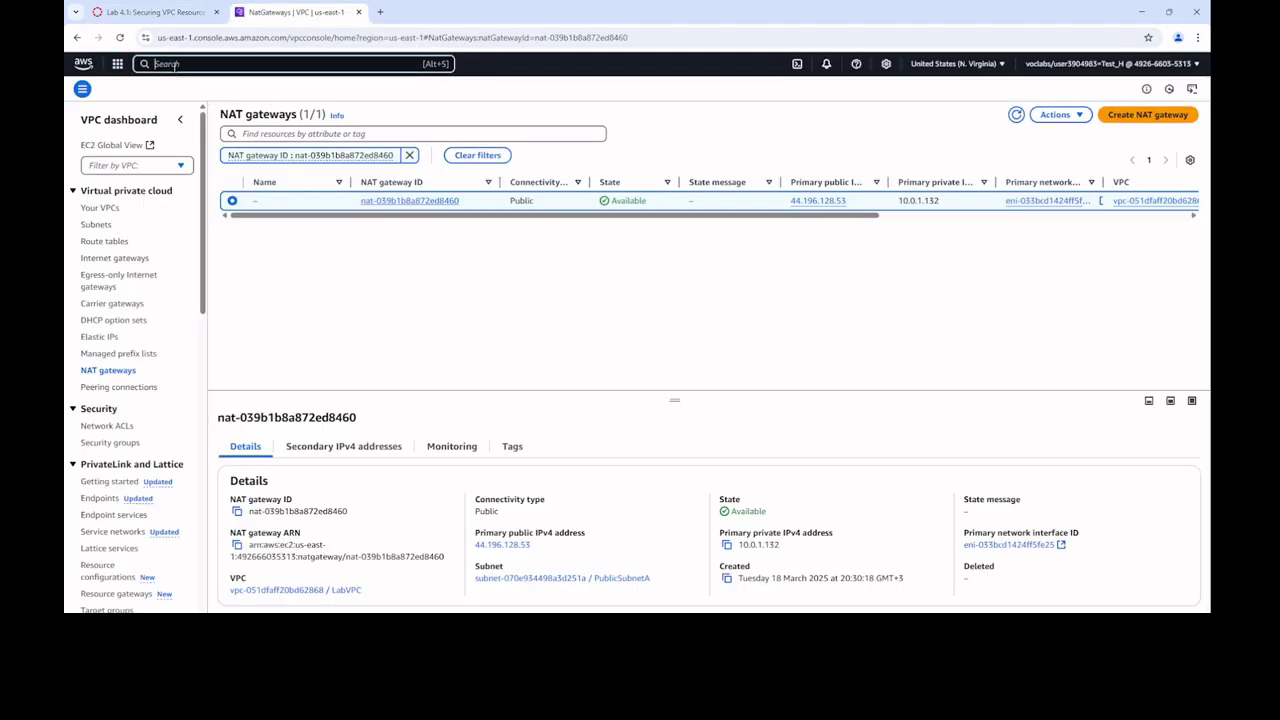
pyautogui.write('ec2')
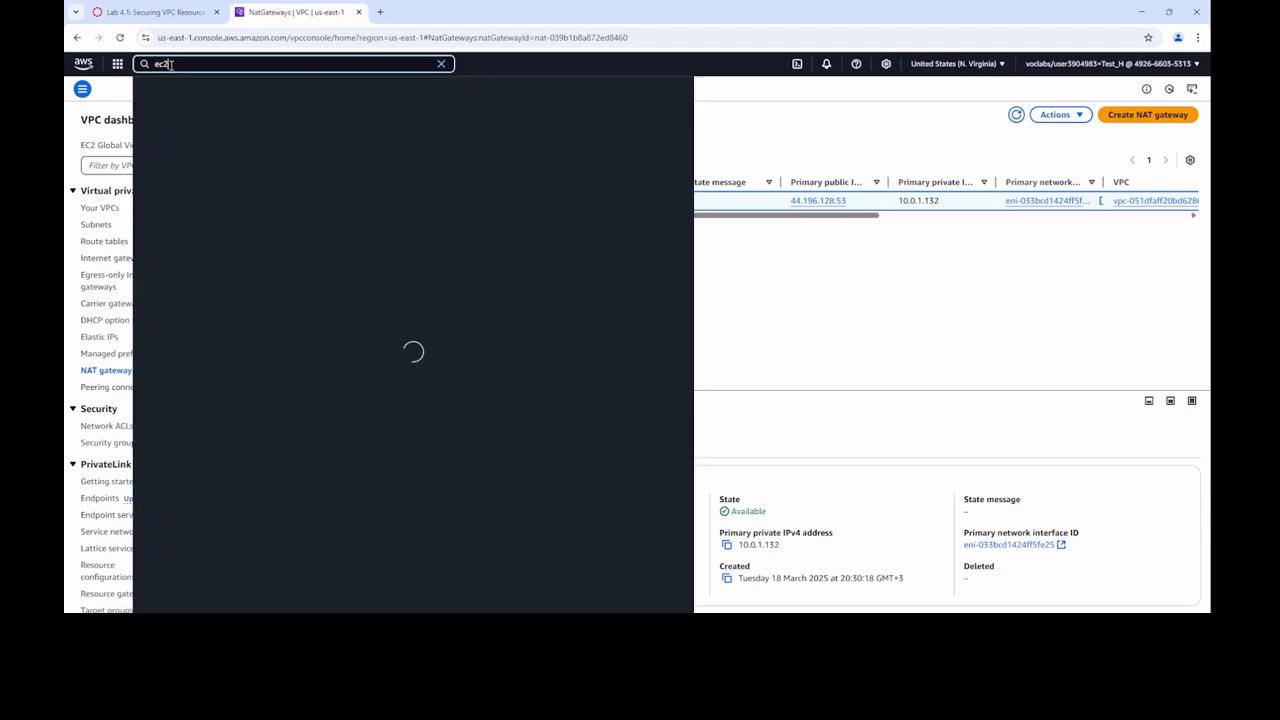
pyautogui.click(326, 127)
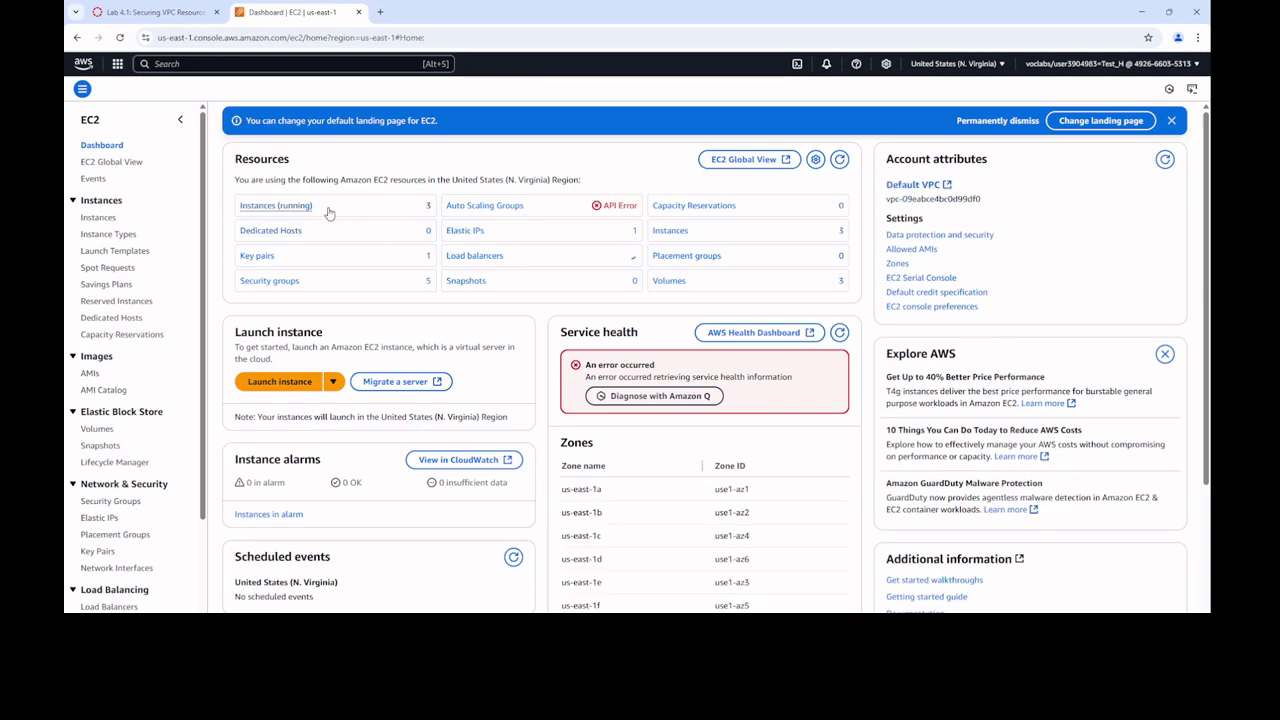
pyautogui.click(428, 206)
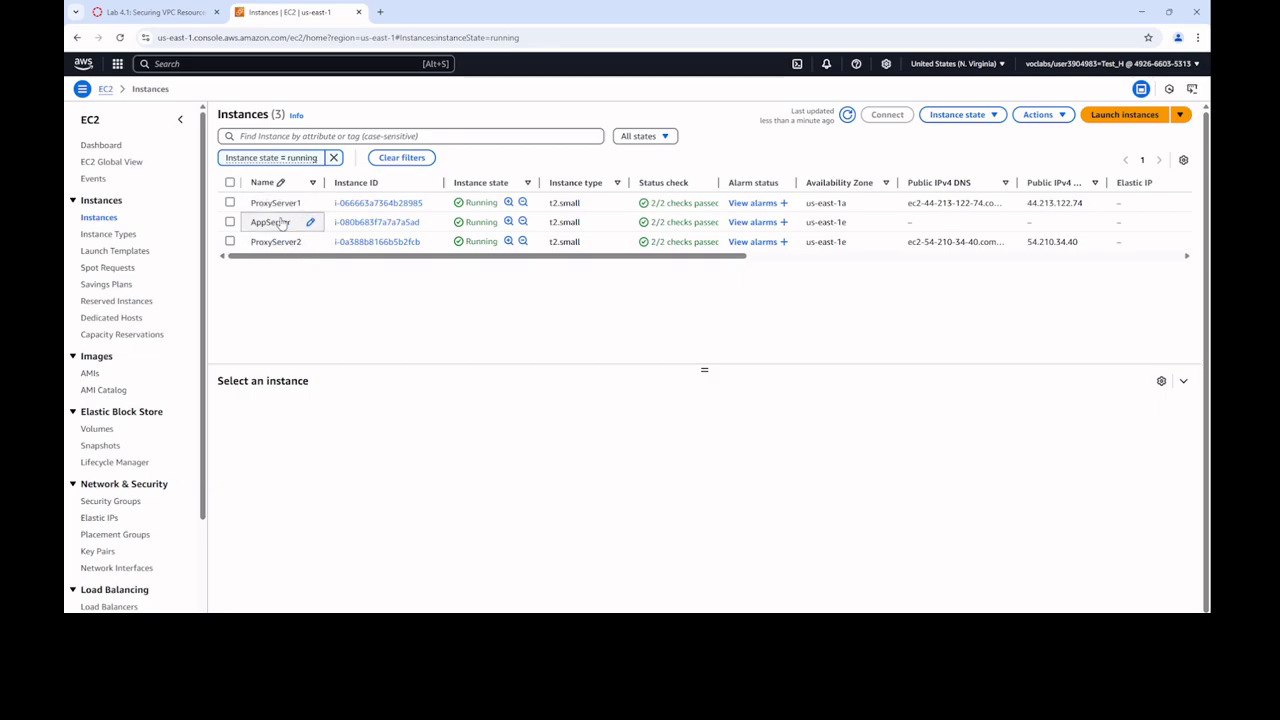
# Check the lab's instruction for the EC2 console, then select the AppServer instance to show its details
pyautogui.click(183, 15)
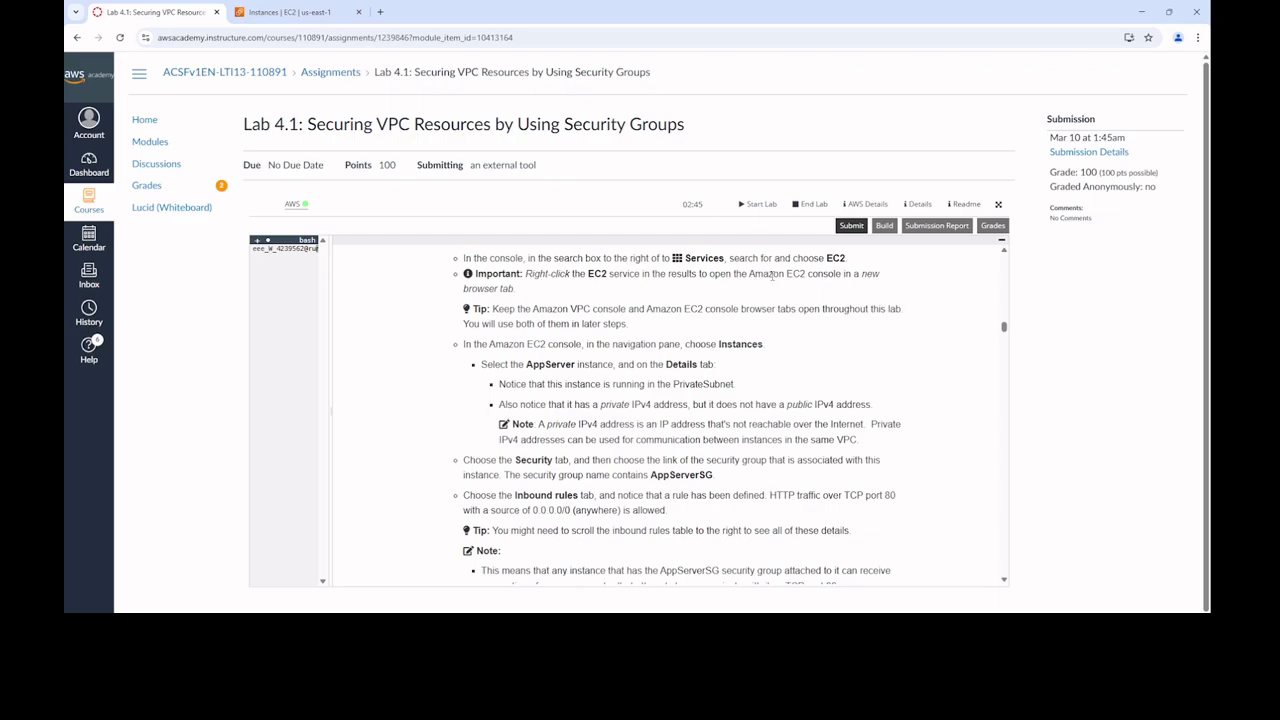
pyautogui.scroll(-1, 633, 357)
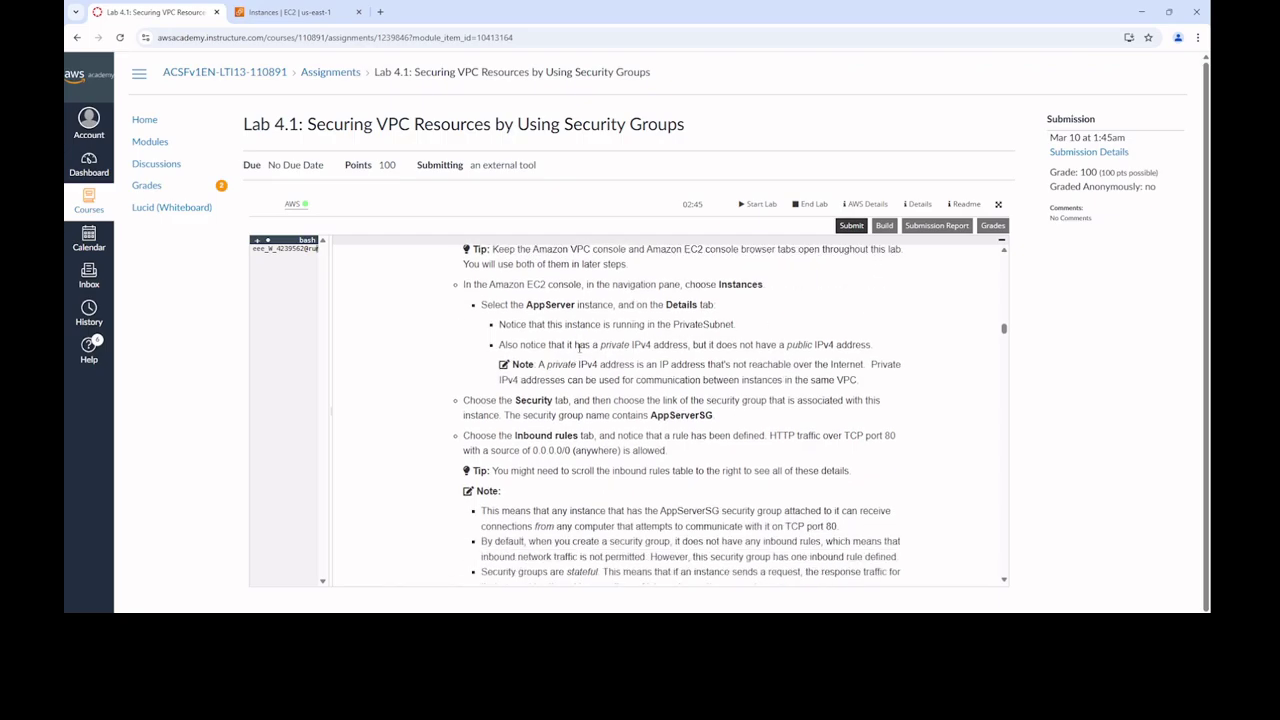
pyautogui.moveTo(524, 307); pyautogui.dragTo(704, 307)
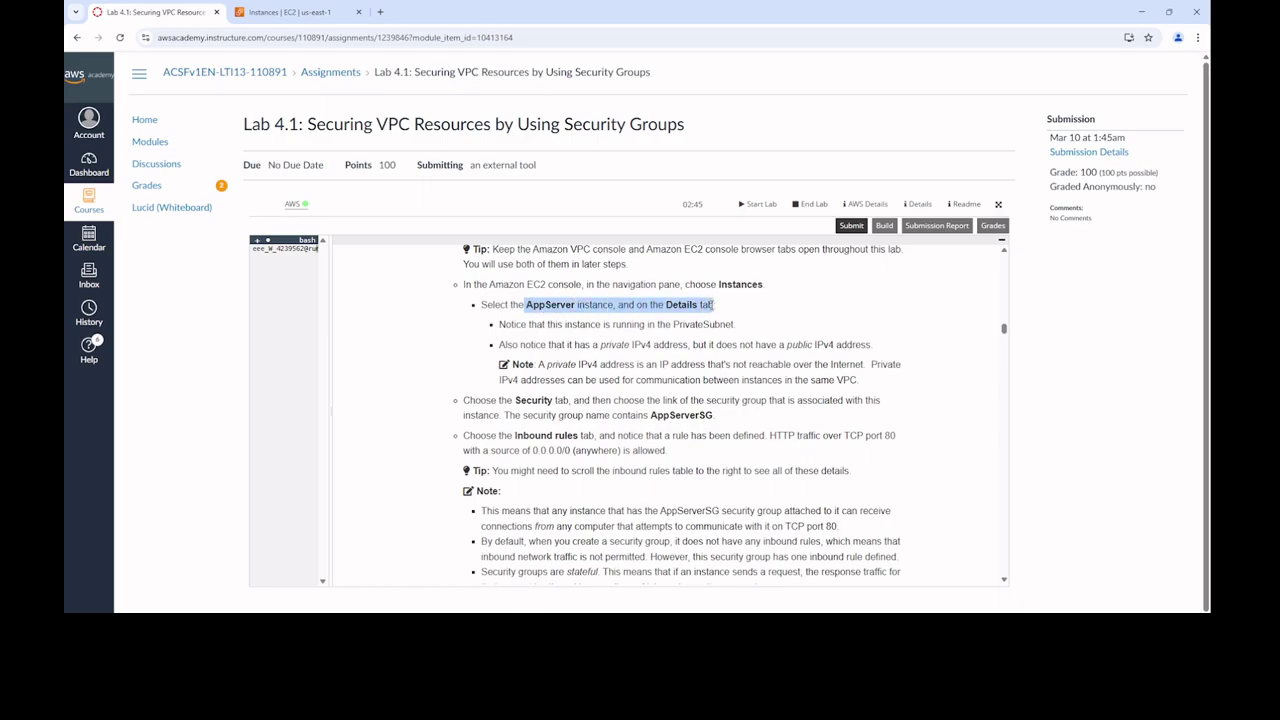
pyautogui.click(290, 12)
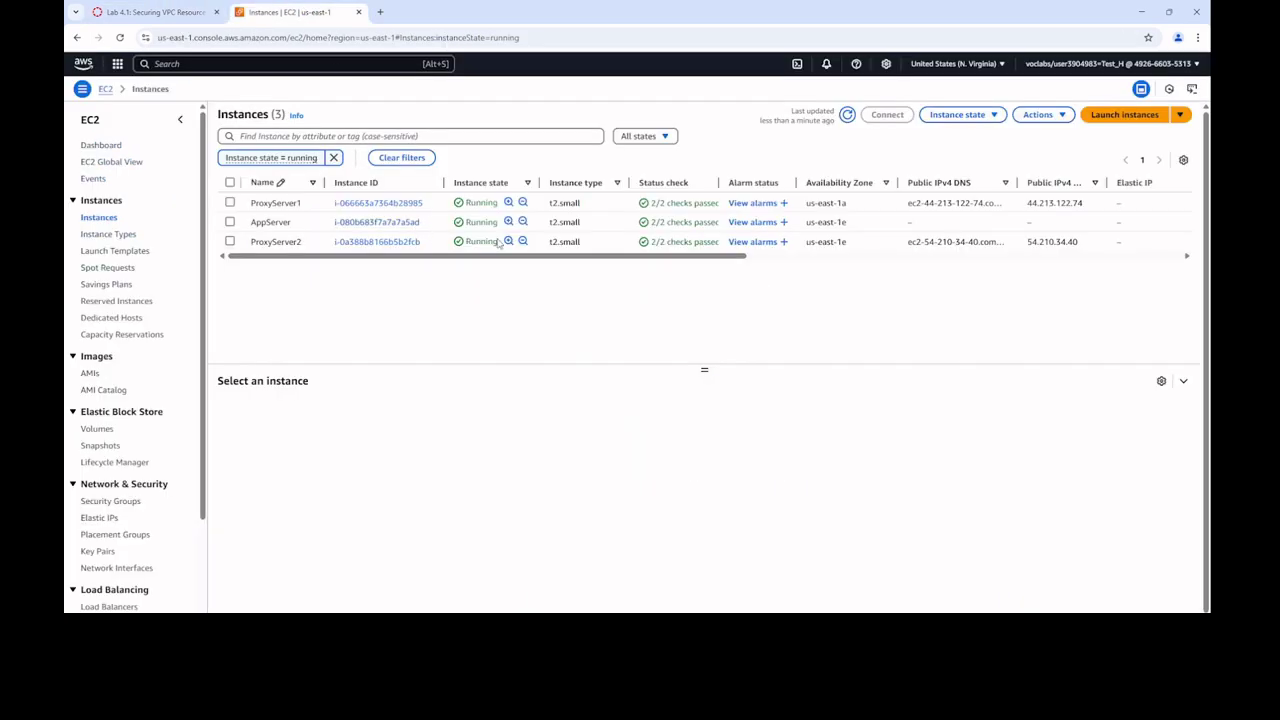
pyautogui.moveTo(728, 243); pyautogui.dragTo(752, 258)
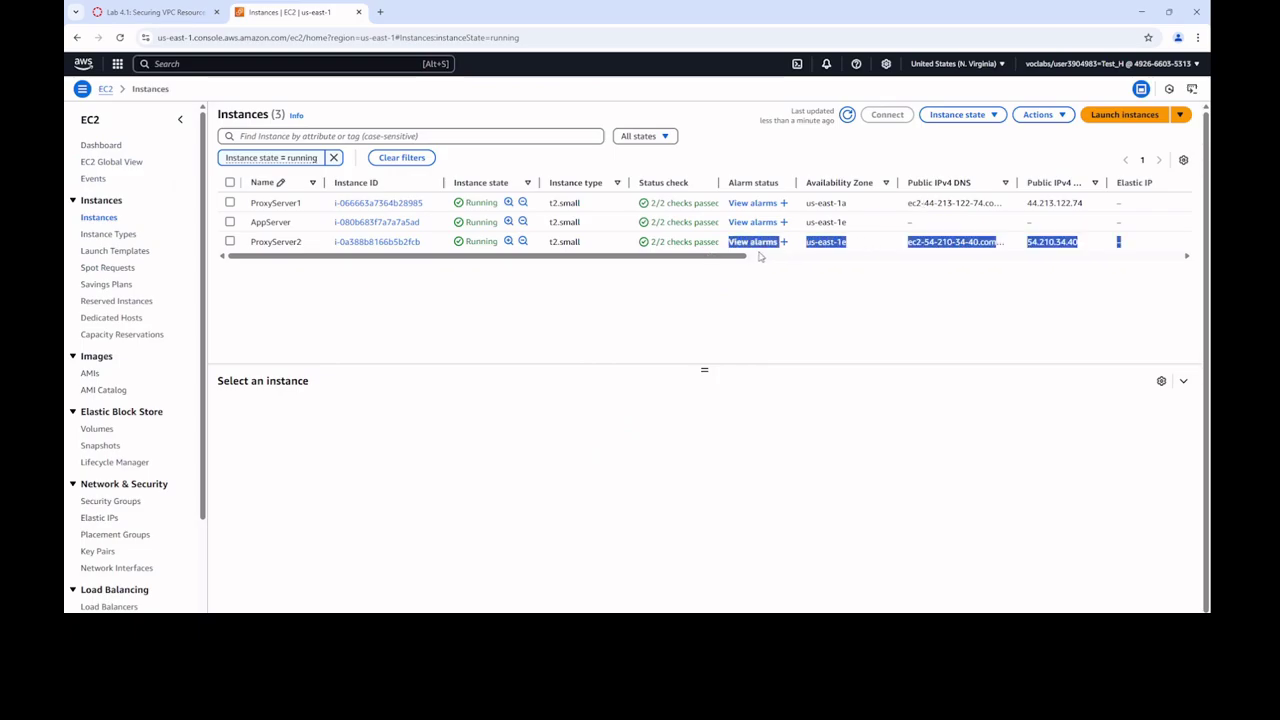
pyautogui.click(229, 222)
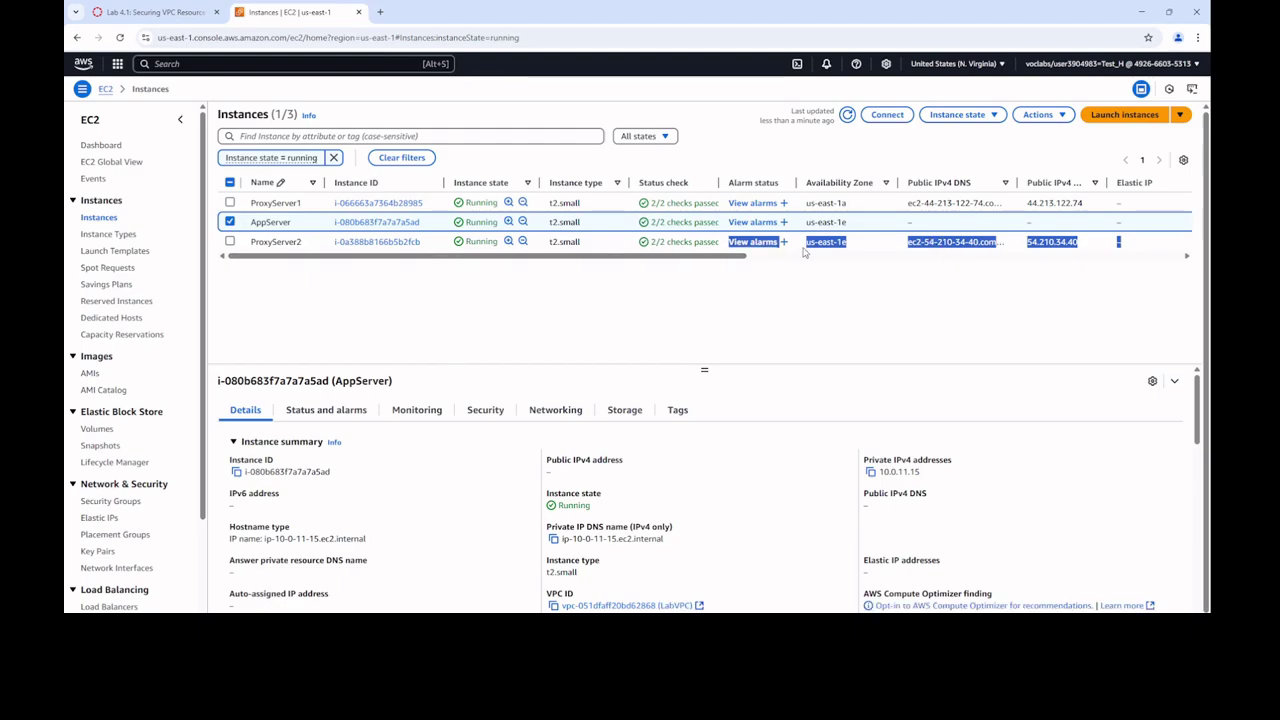
# Compare AppServer's subnet and its private and public IPv4 address details with the lab's step 6 notes
pyautogui.click(155, 12)
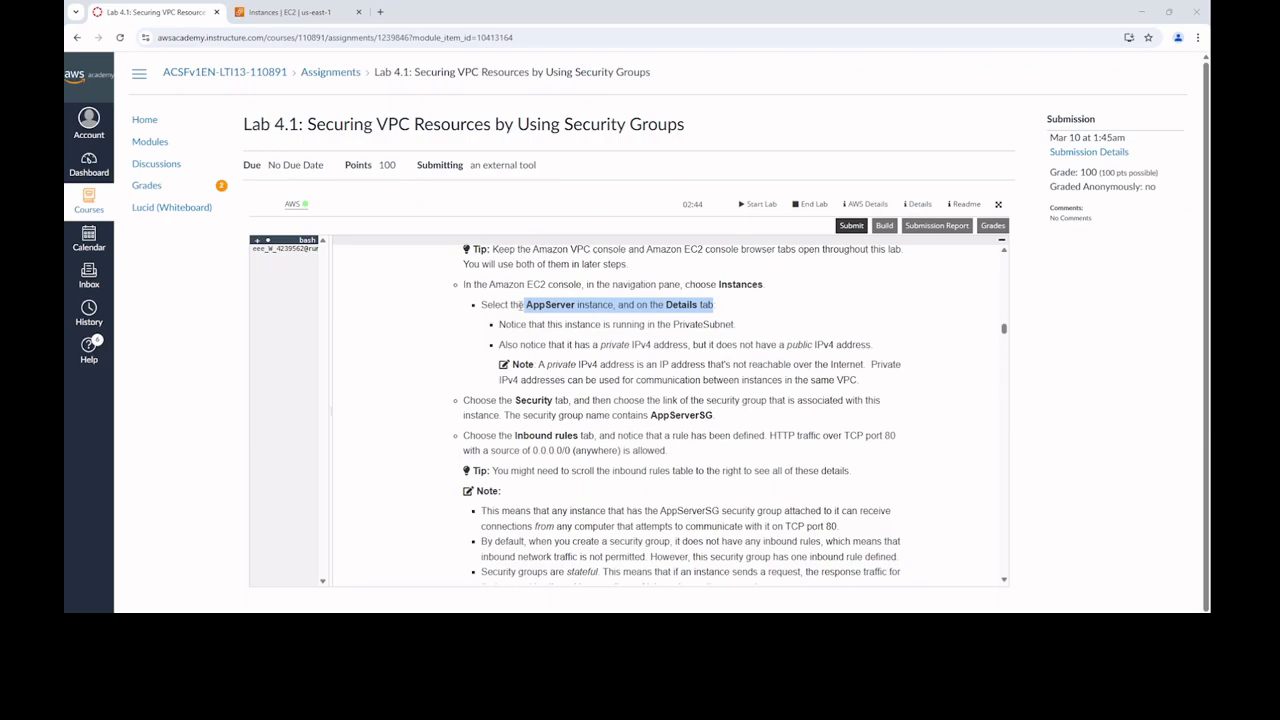
pyautogui.click(330, 14)
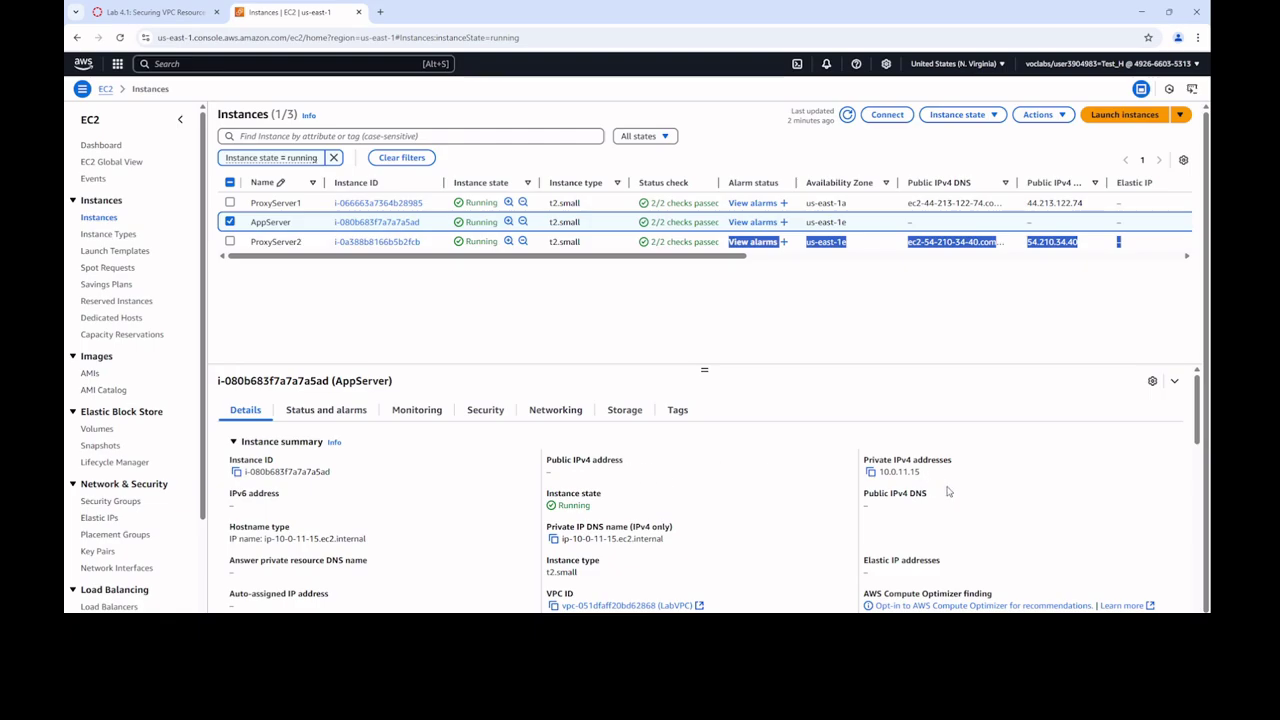
pyautogui.scroll(-1, 933, 502)
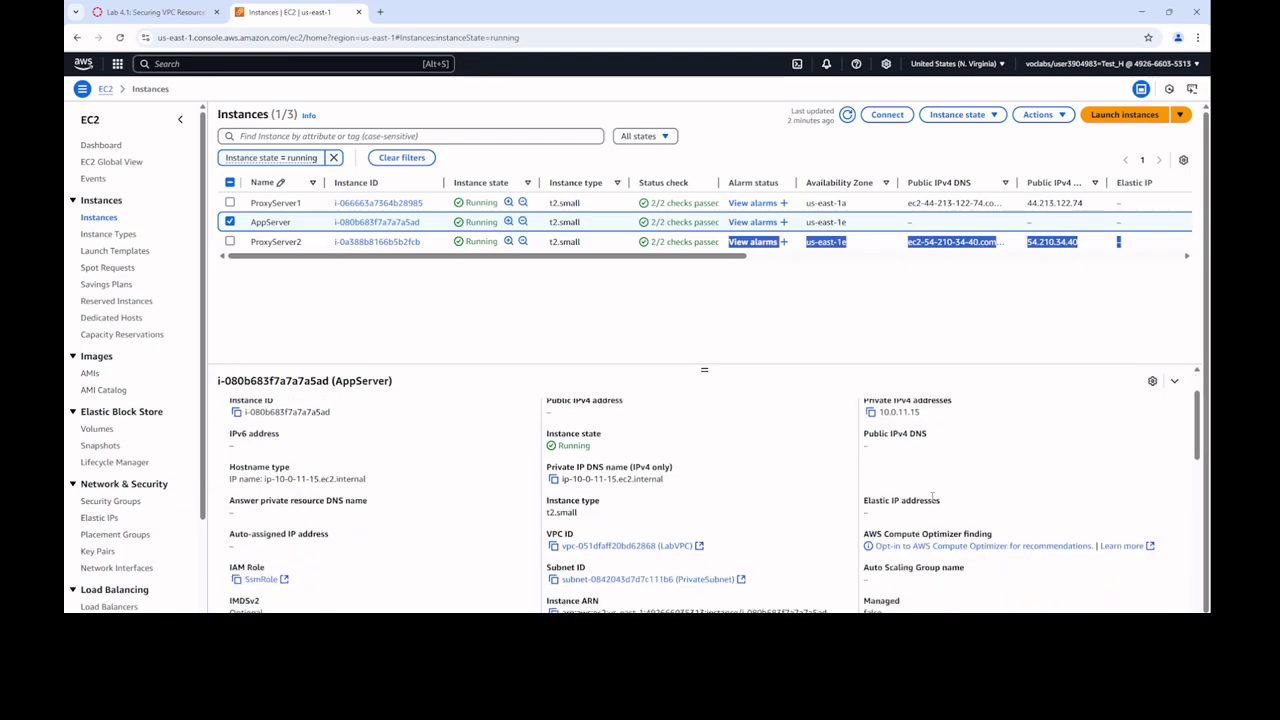
pyautogui.scroll(-1, 539, 518)
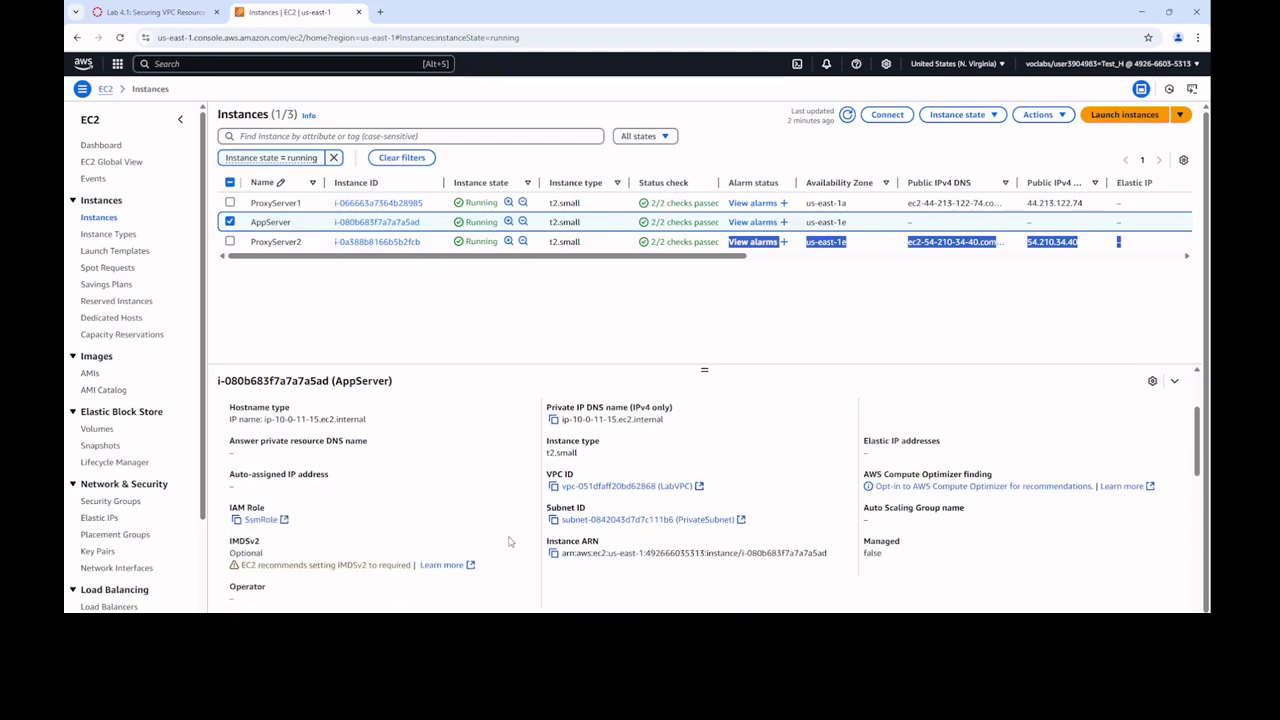
pyautogui.scroll(-3, 466, 520)
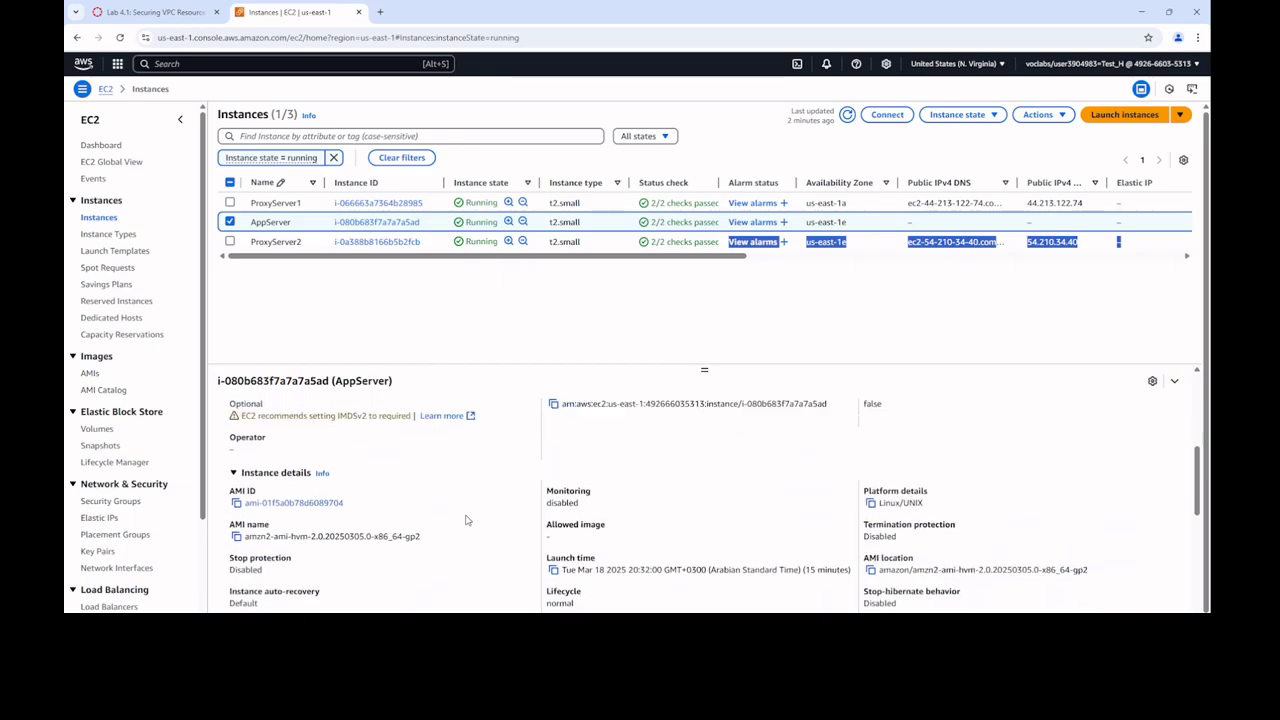
pyautogui.scroll(5, 466, 520)
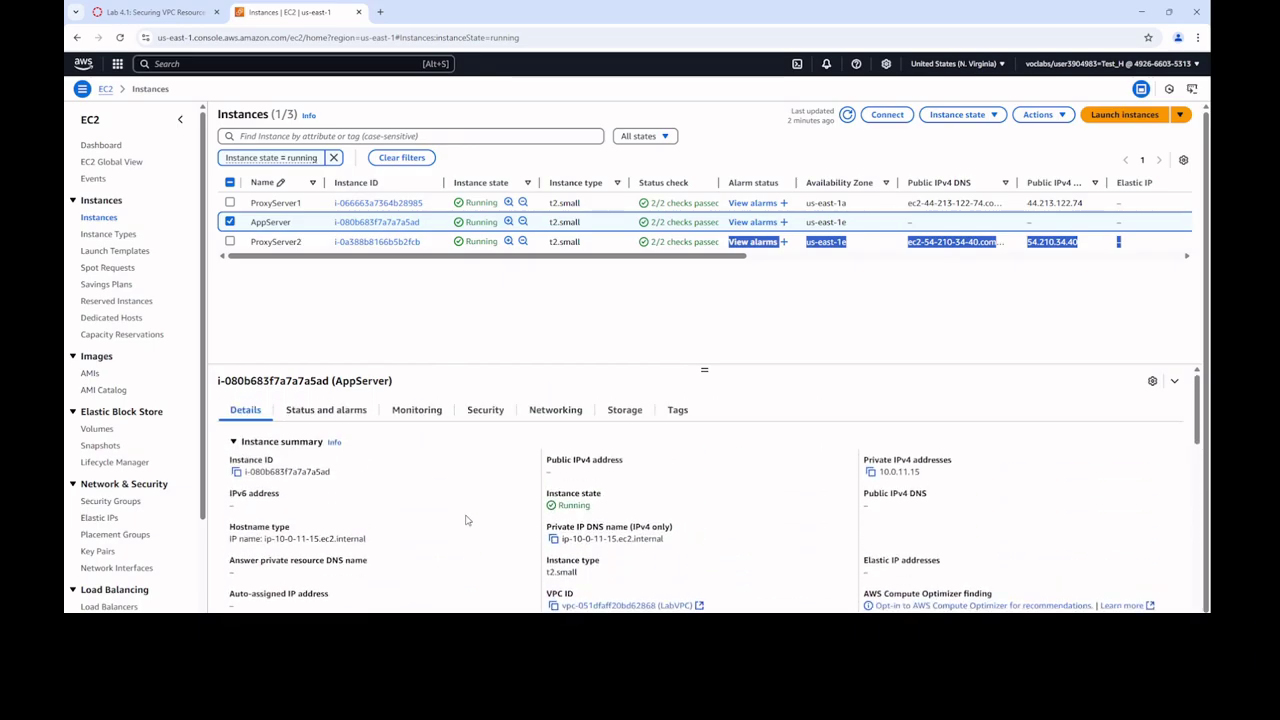
# Show AppServer's security details and examine its security group with the inbound and outbound rules
pyautogui.click(486, 412)
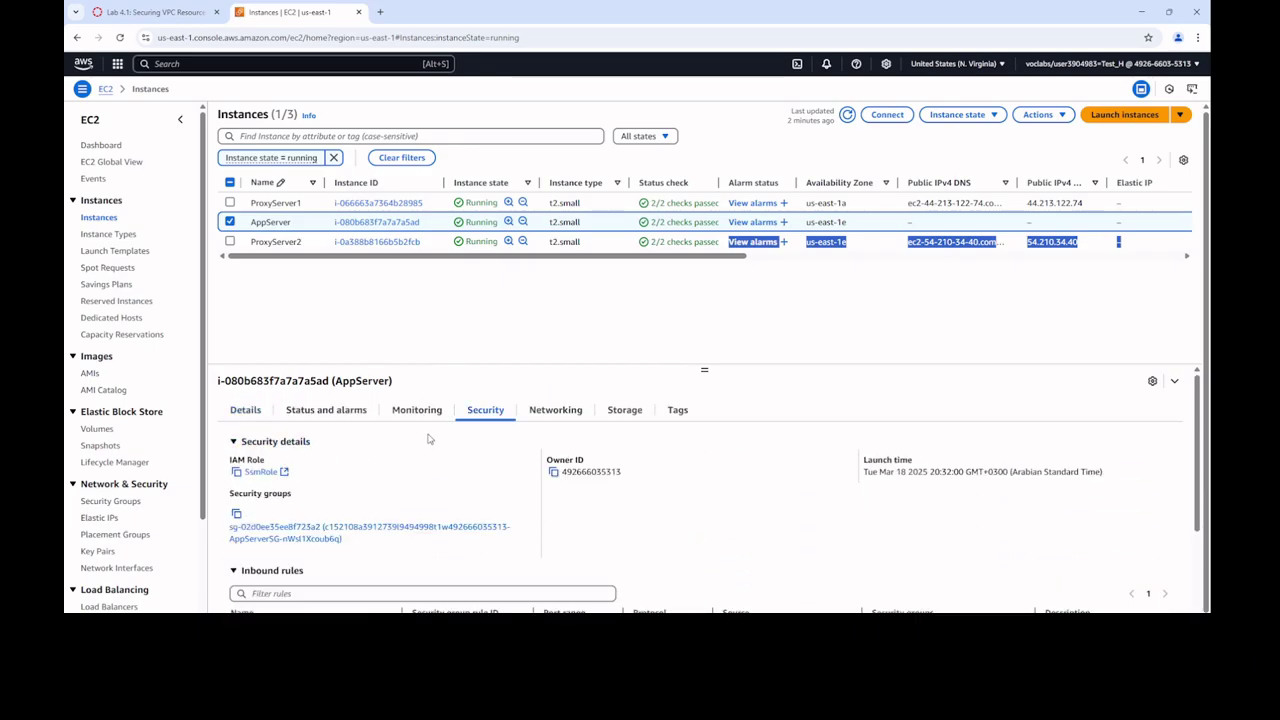
pyautogui.scroll(-1, 411, 455)
pyautogui.scroll(1, 327, 456)
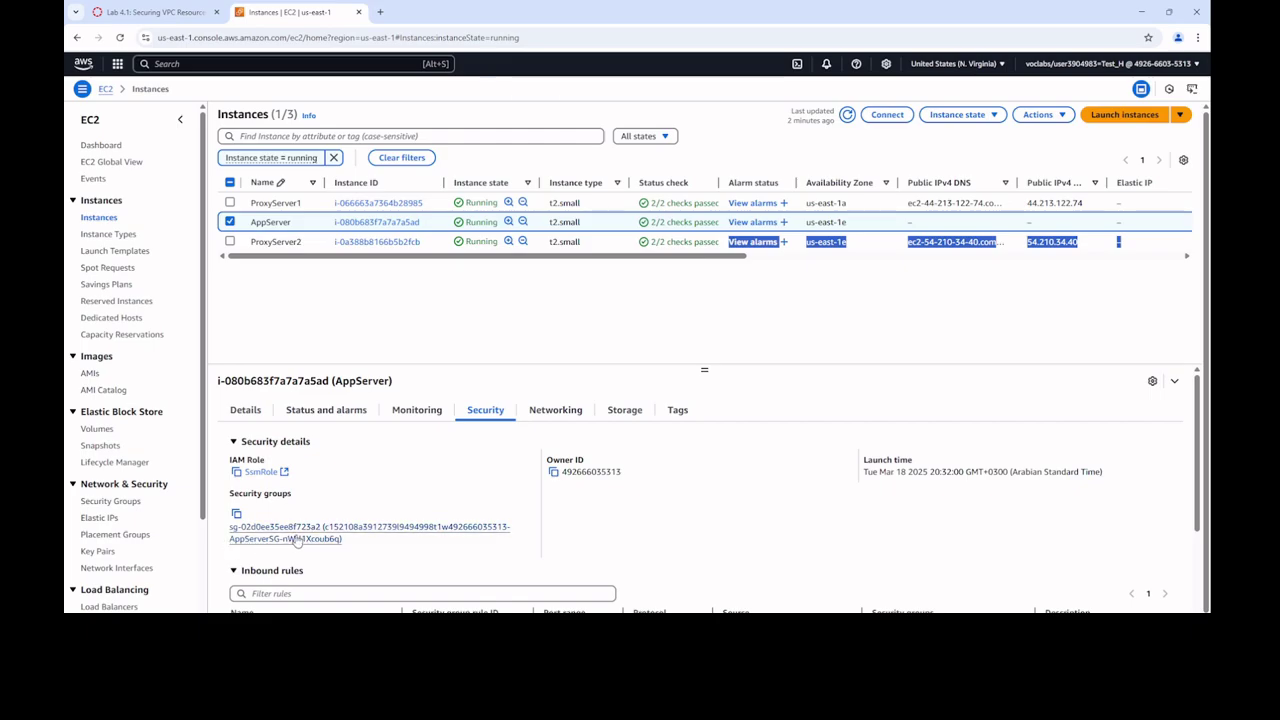
pyautogui.scroll(-2, 268, 540)
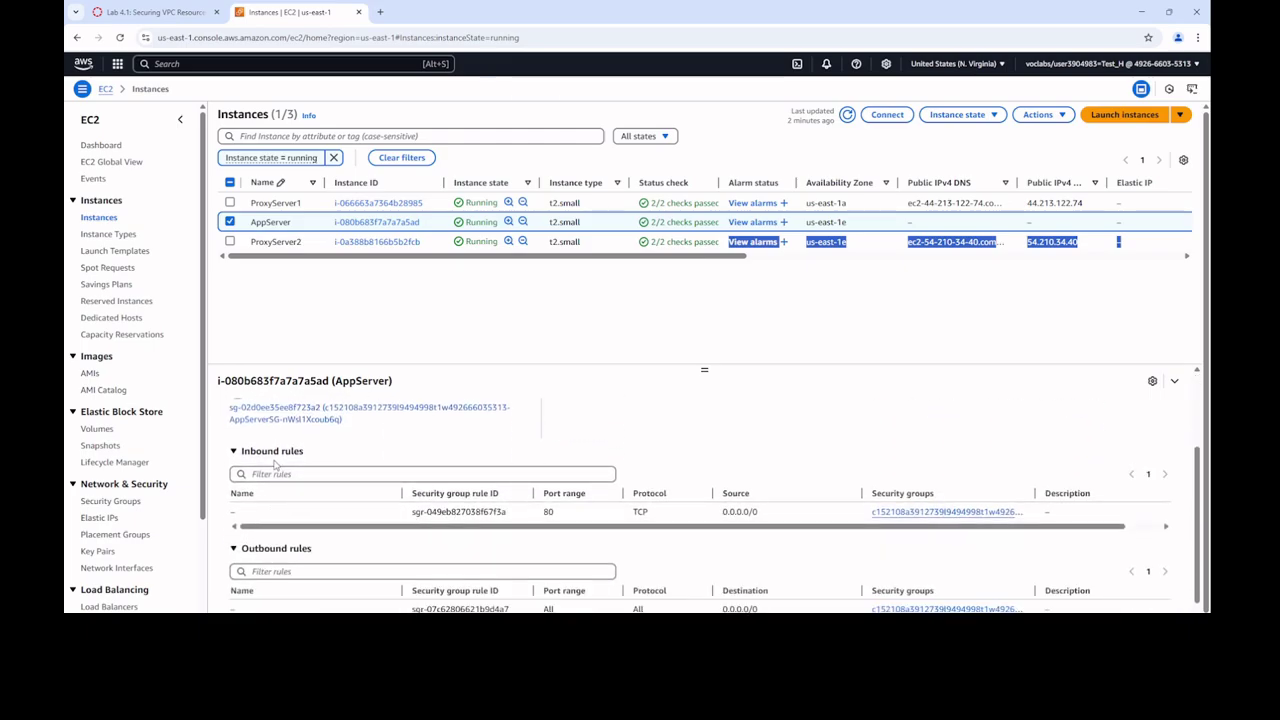
pyautogui.scroll(-1, 275, 470)
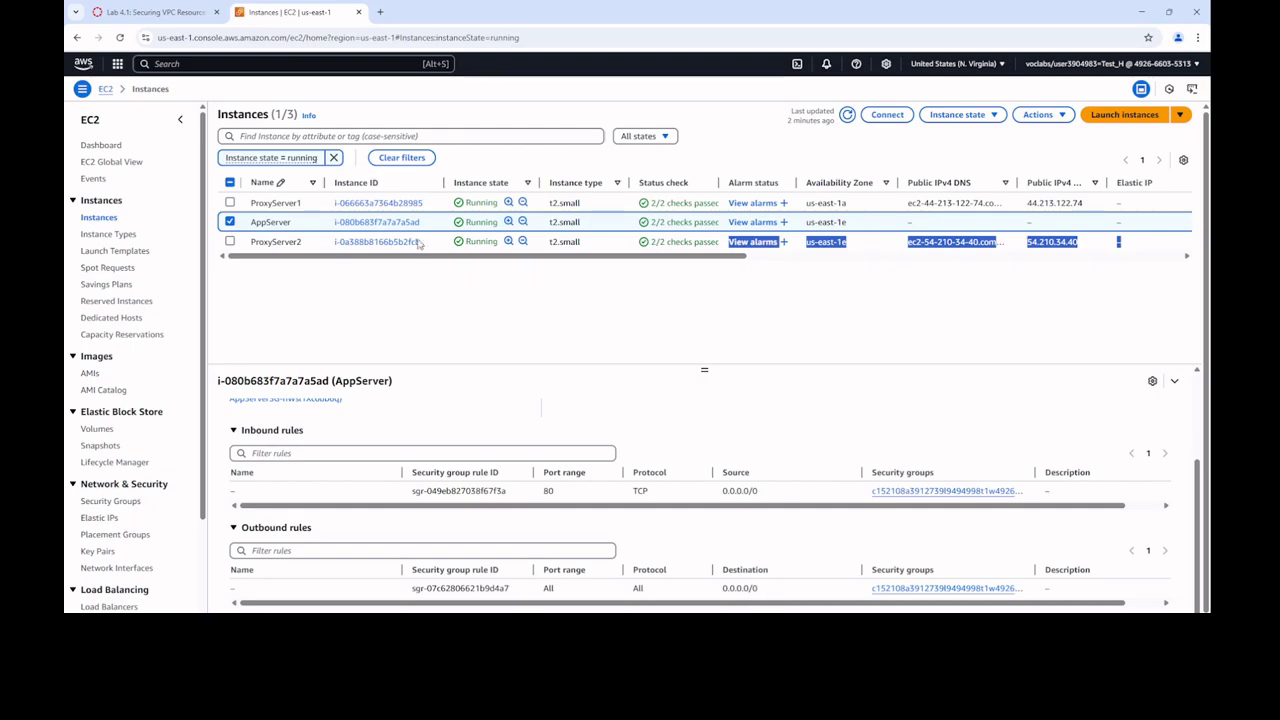
# Compare AppServer's security group and its inbound and outbound rules with the lab's step 6 explanation
pyautogui.click(148, 12)
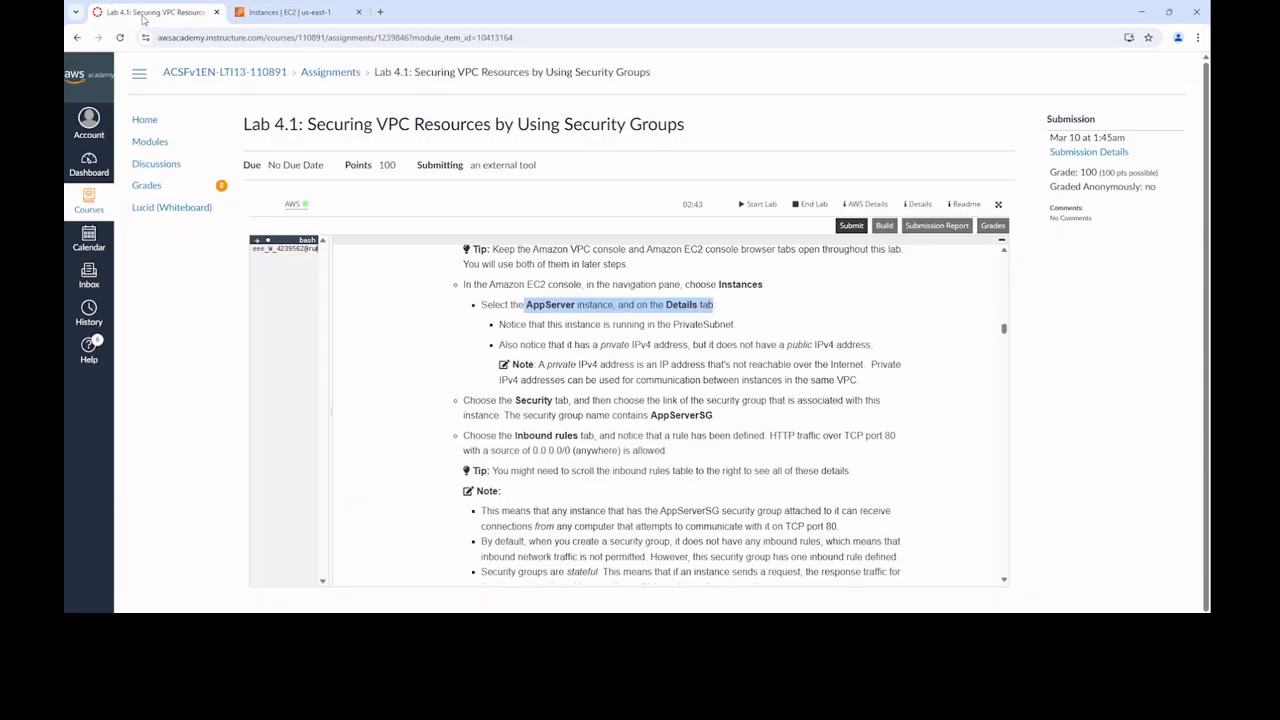
pyautogui.scroll(-1, 690, 423)
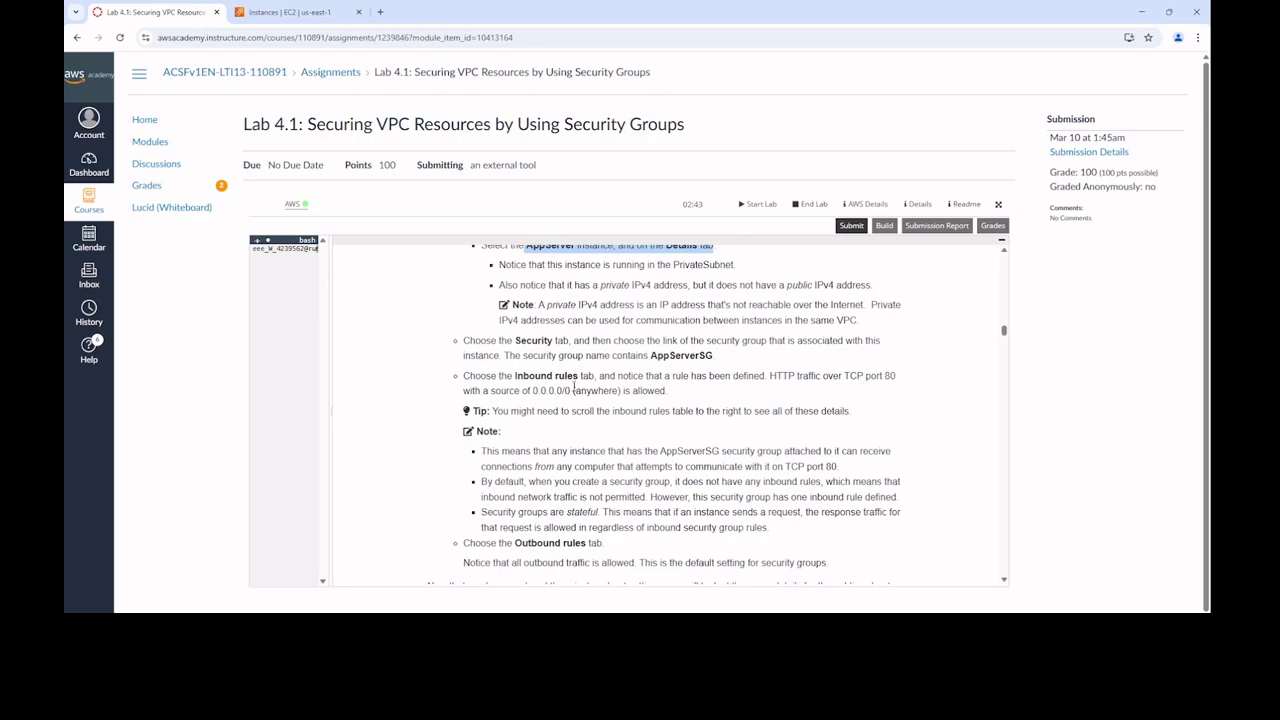
pyautogui.scroll(-3, 572, 390)
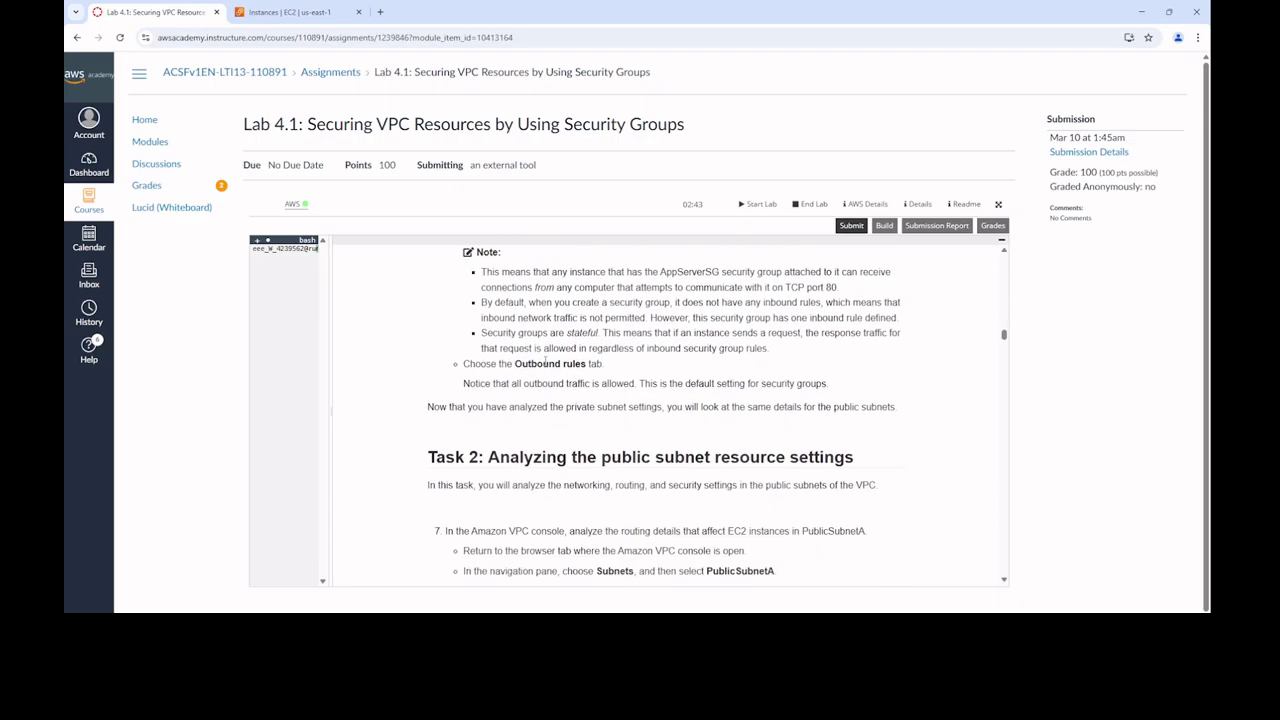
pyautogui.scroll(3, 516, 378)
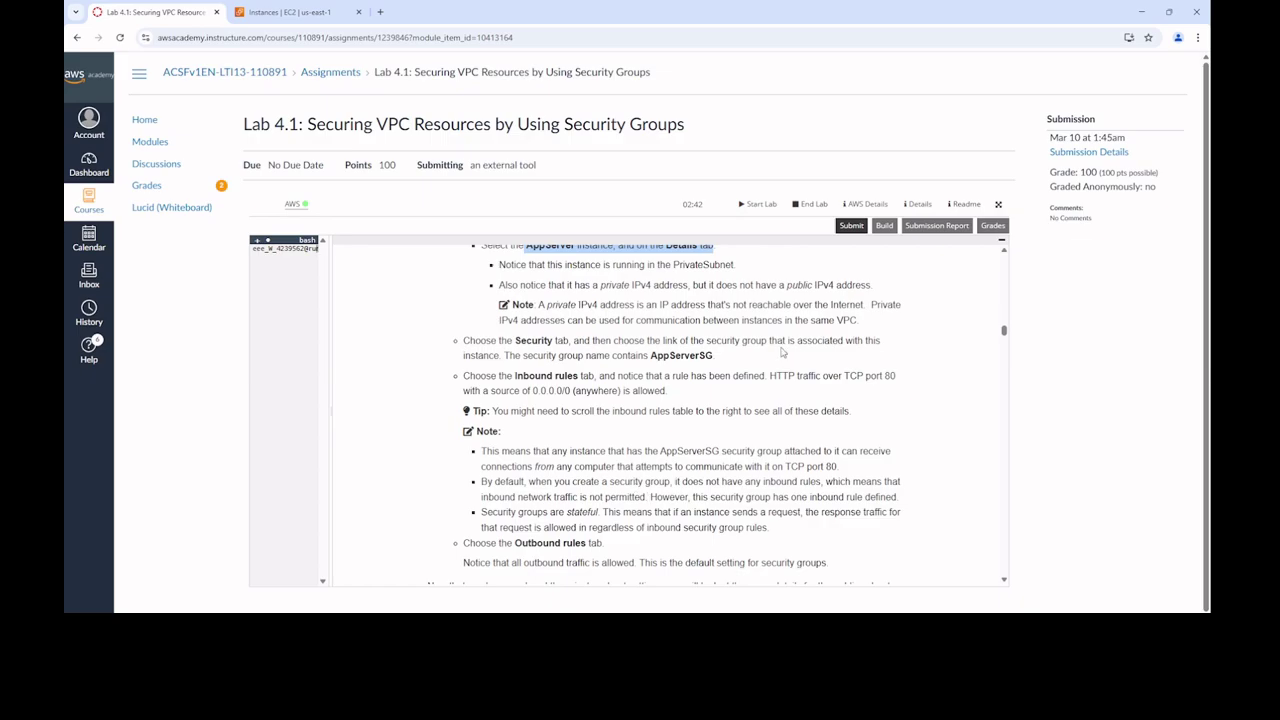
pyautogui.click(290, 12)
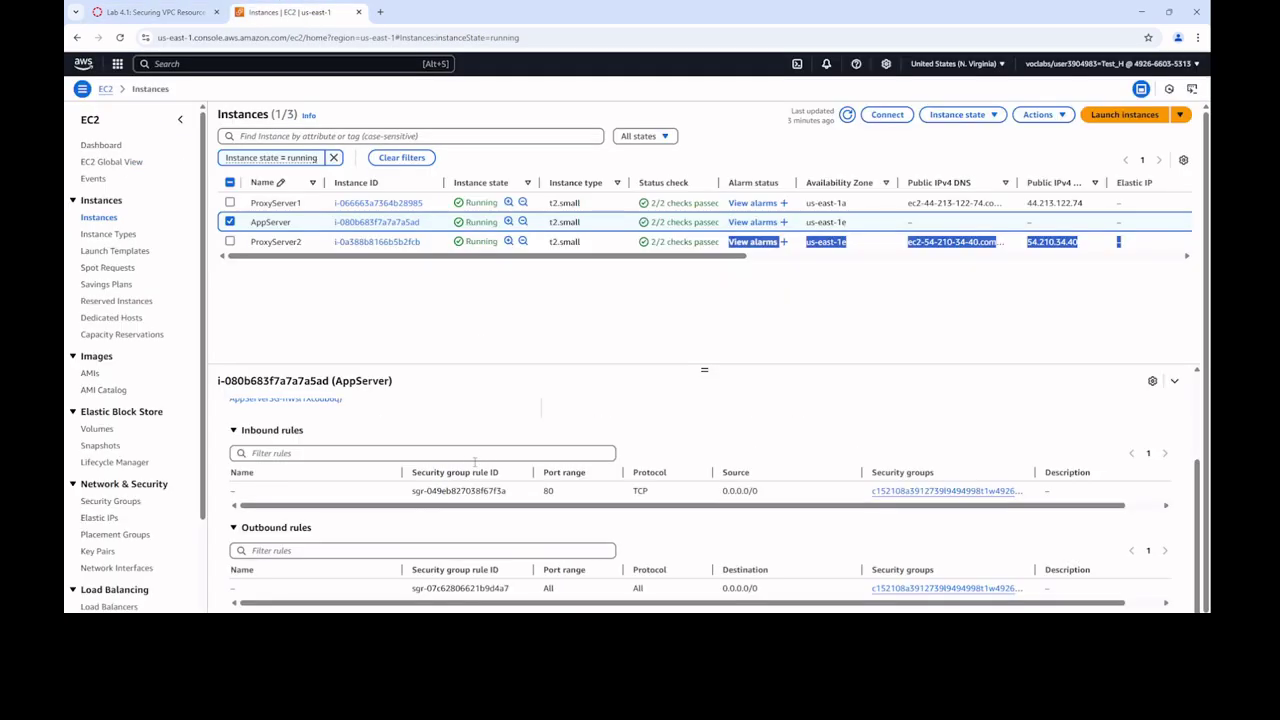
pyautogui.click(454, 599)
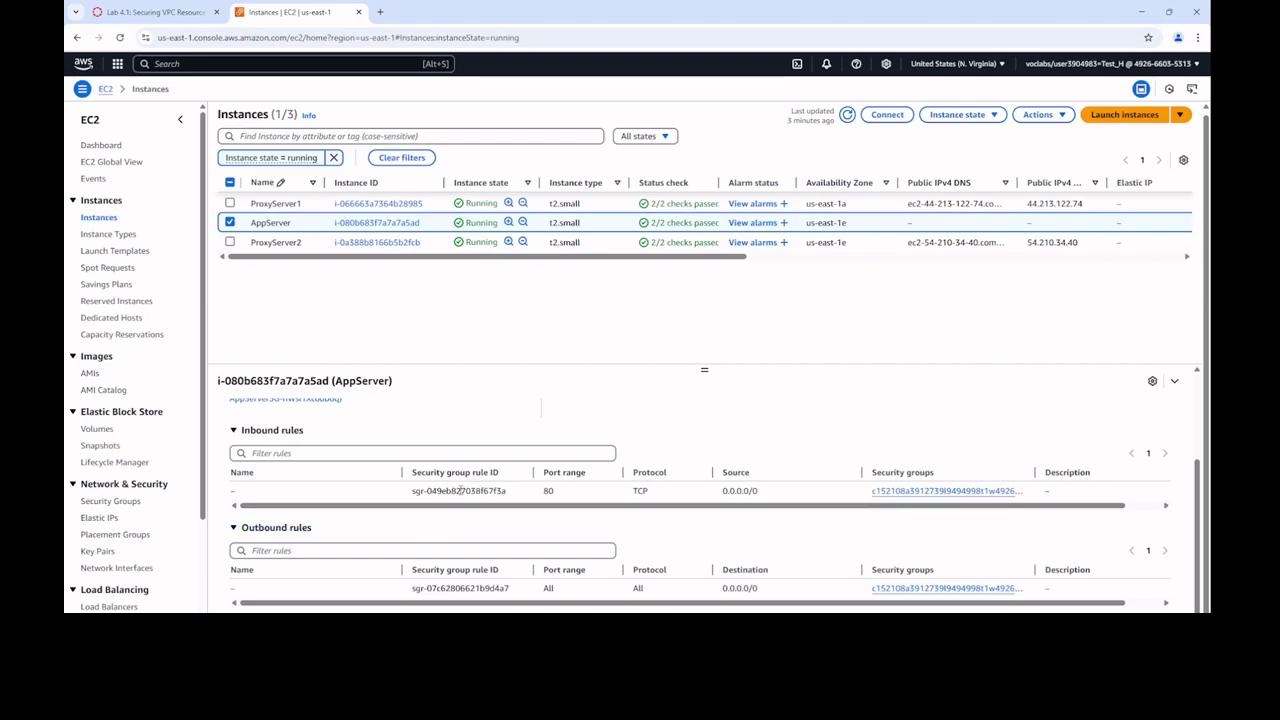
pyautogui.click(190, 12)
pyautogui.scroll(-3, 651, 390)
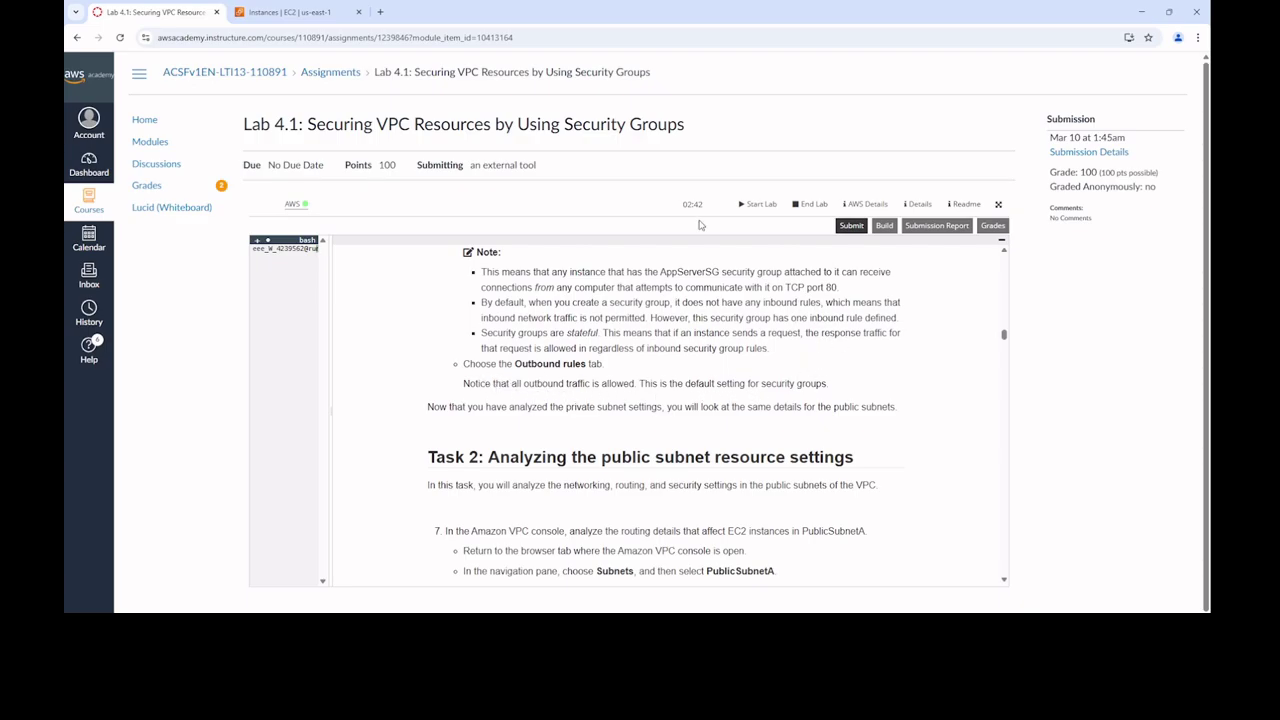
pyautogui.click(290, 12)
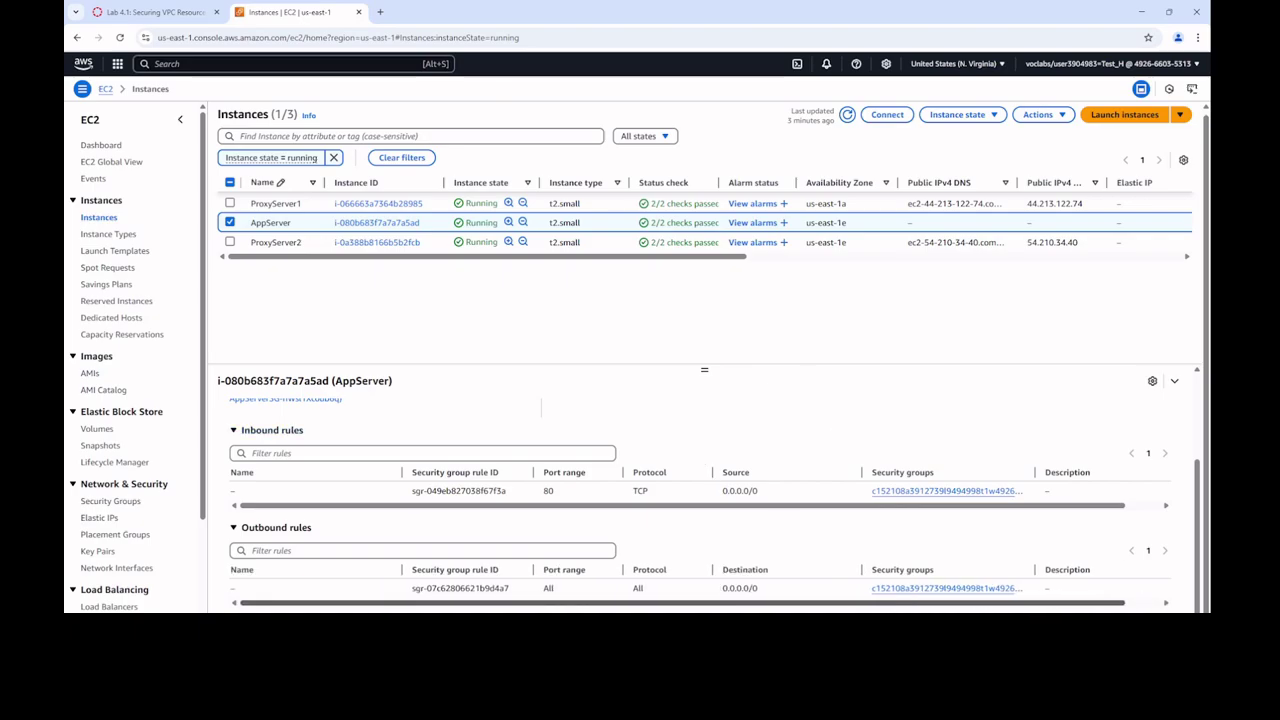
pyautogui.scroll(3, 278, 518)
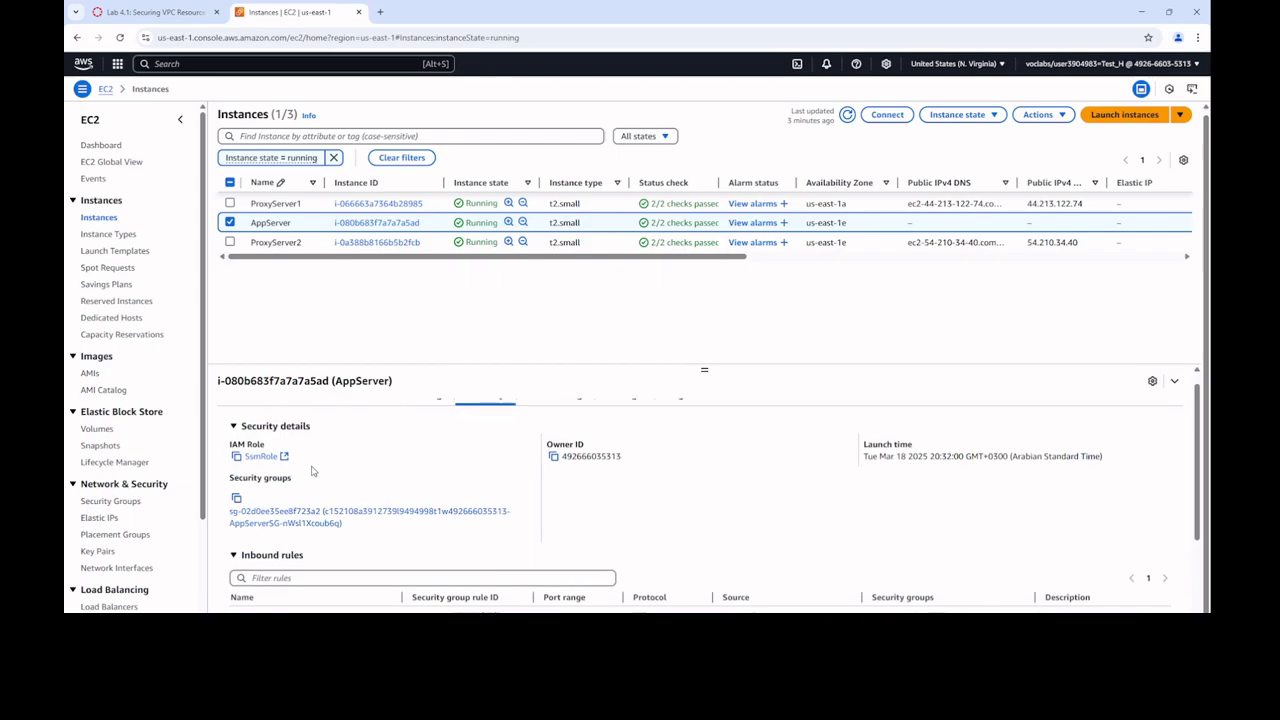
pyautogui.click(160, 12)
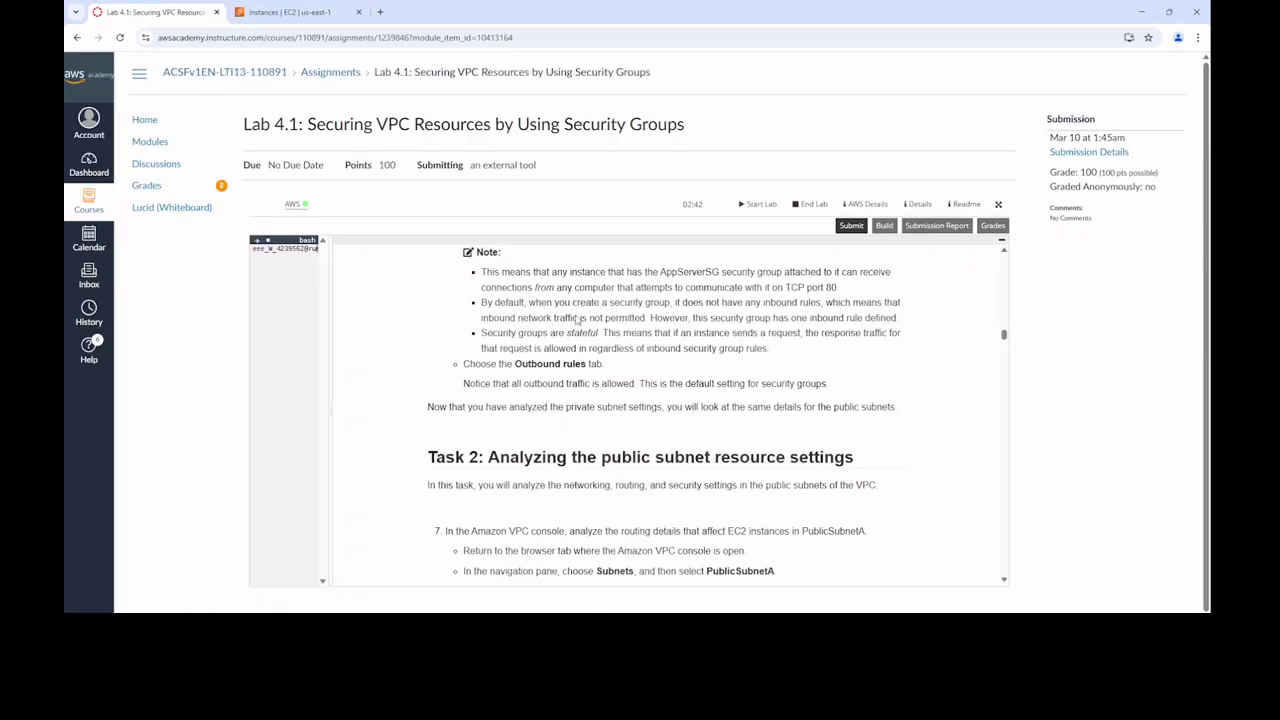
pyautogui.click(282, 12)
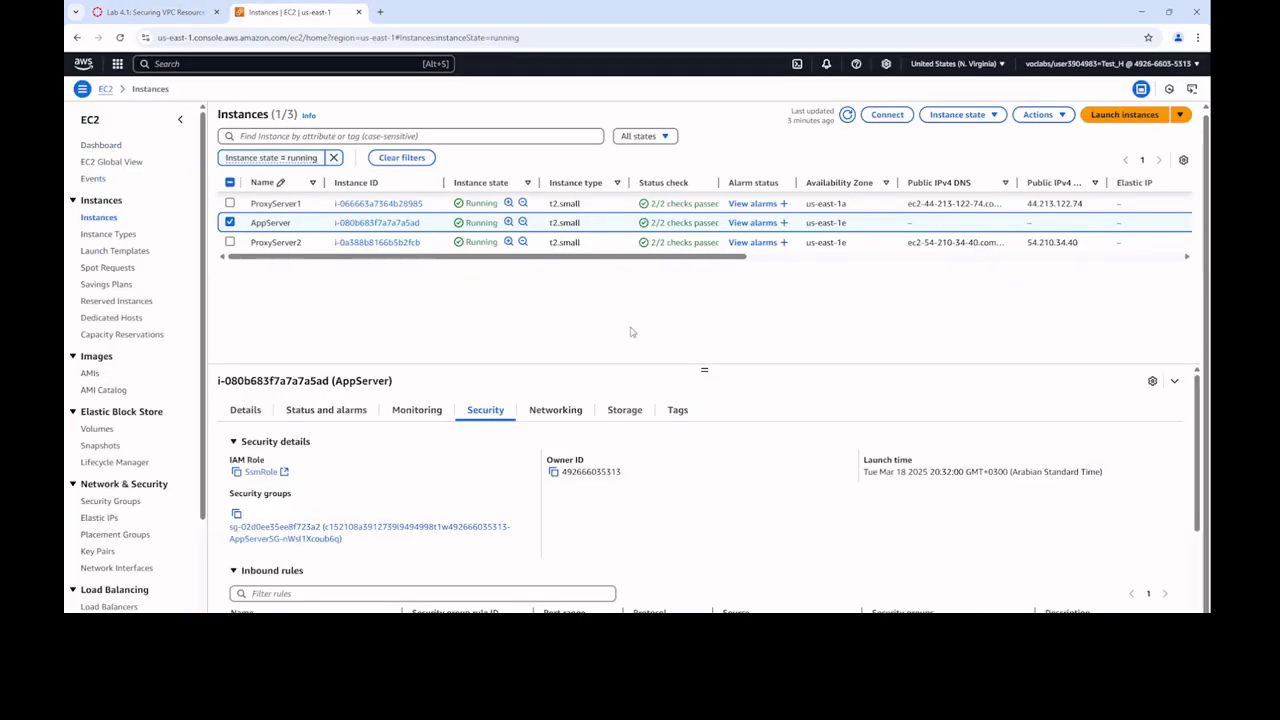
# Read the lab's Task 2 step 7 instructions on analyzing the routing details of PublicSubnetA
pyautogui.click(195, 12)
pyautogui.scroll(-3, 603, 408)
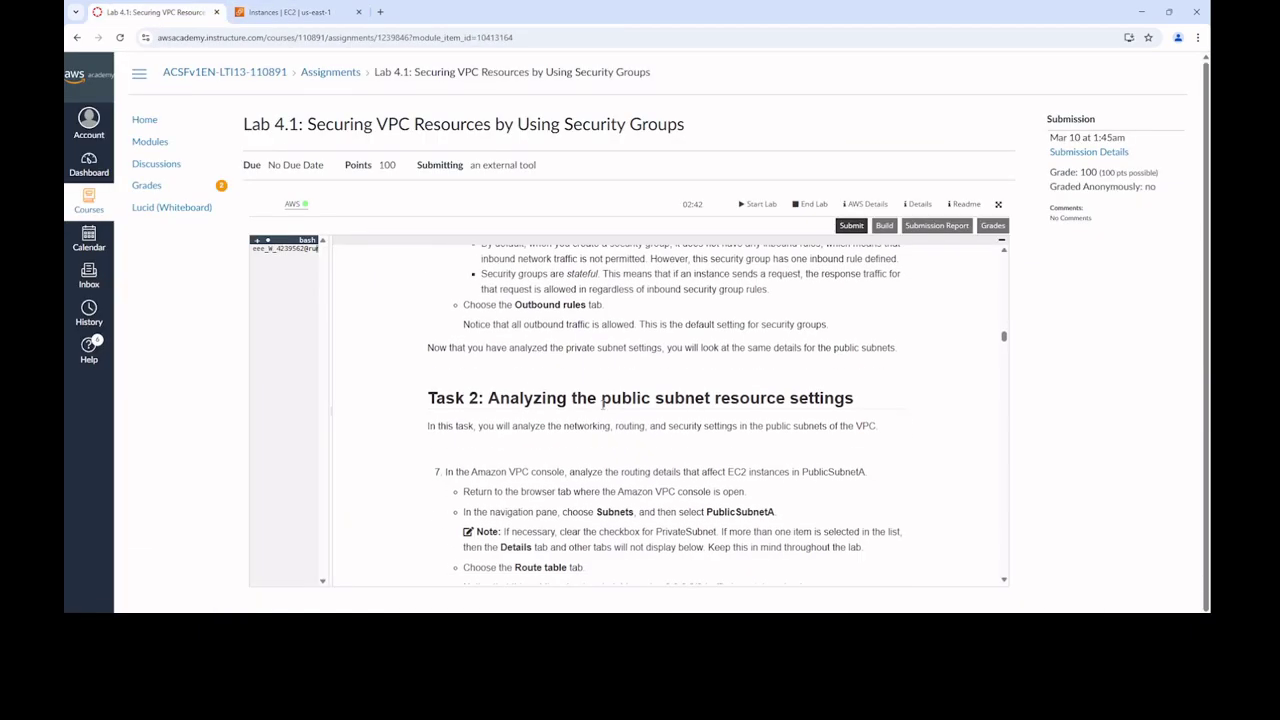
pyautogui.scroll(-1, 603, 408)
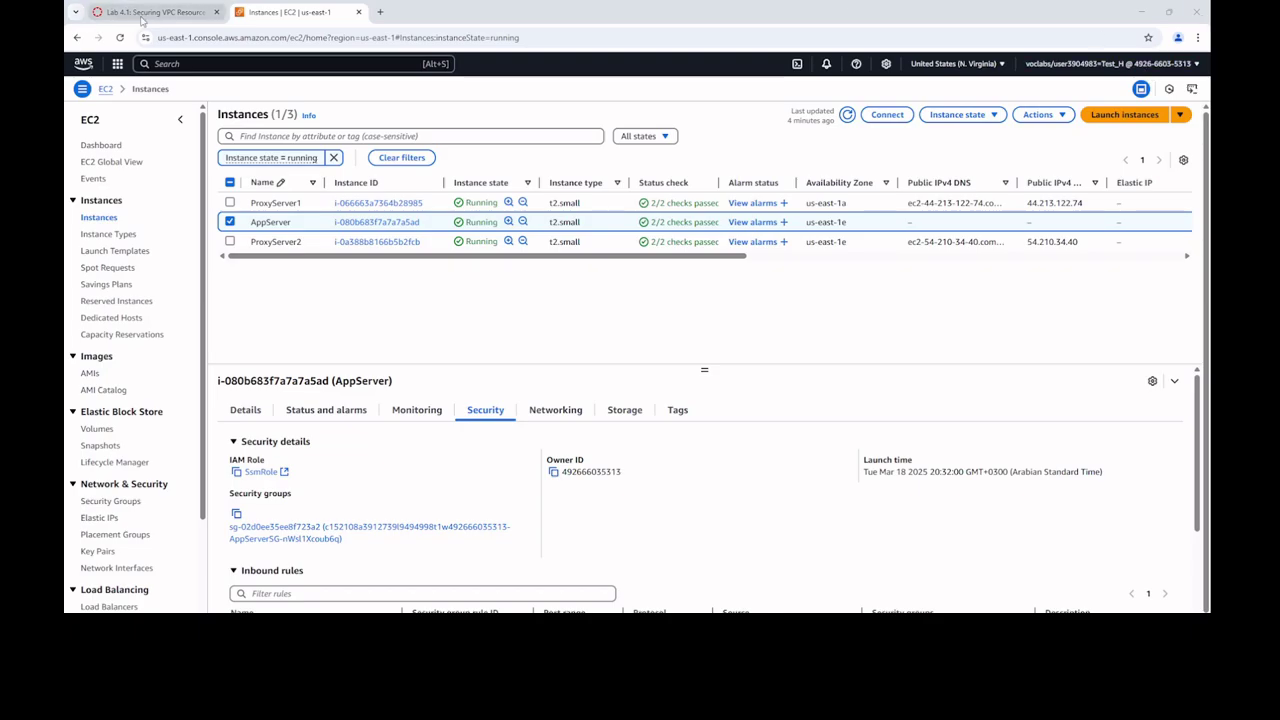
# Duplicate the EC2 console browser tab and open the VPC service in the copy
pyautogui.rightClick(278, 14)
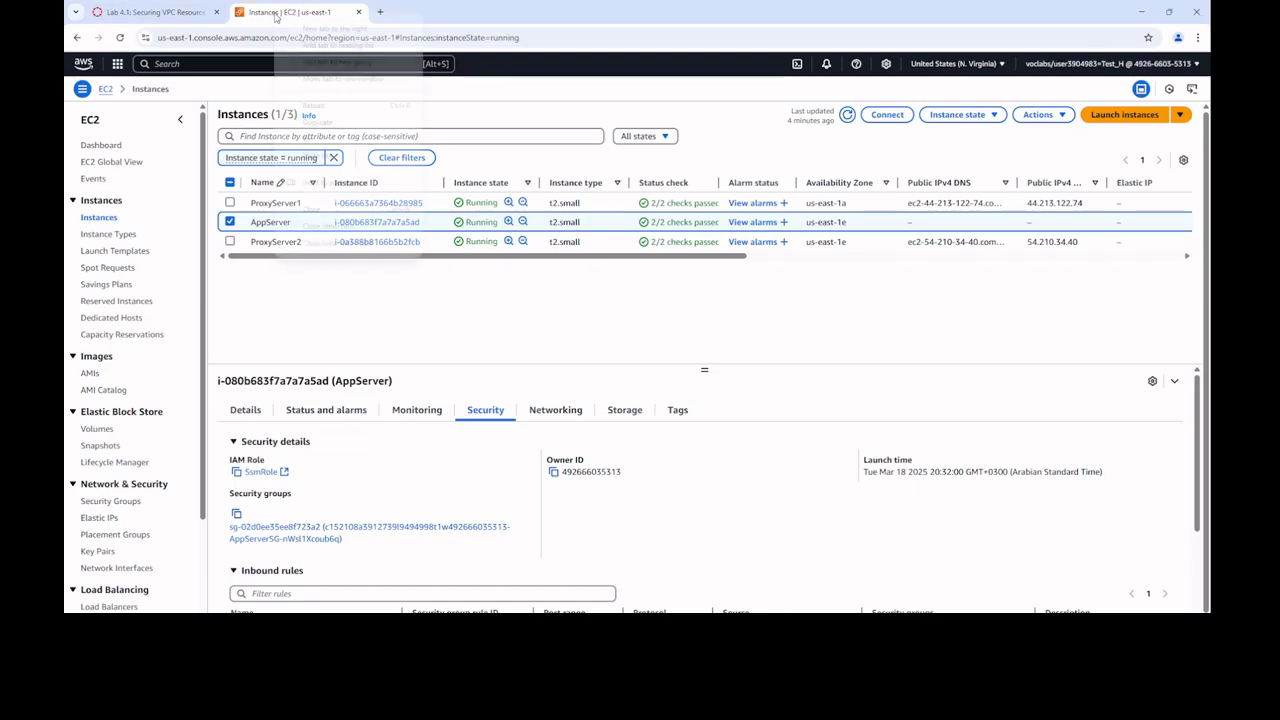
pyautogui.click(313, 123)
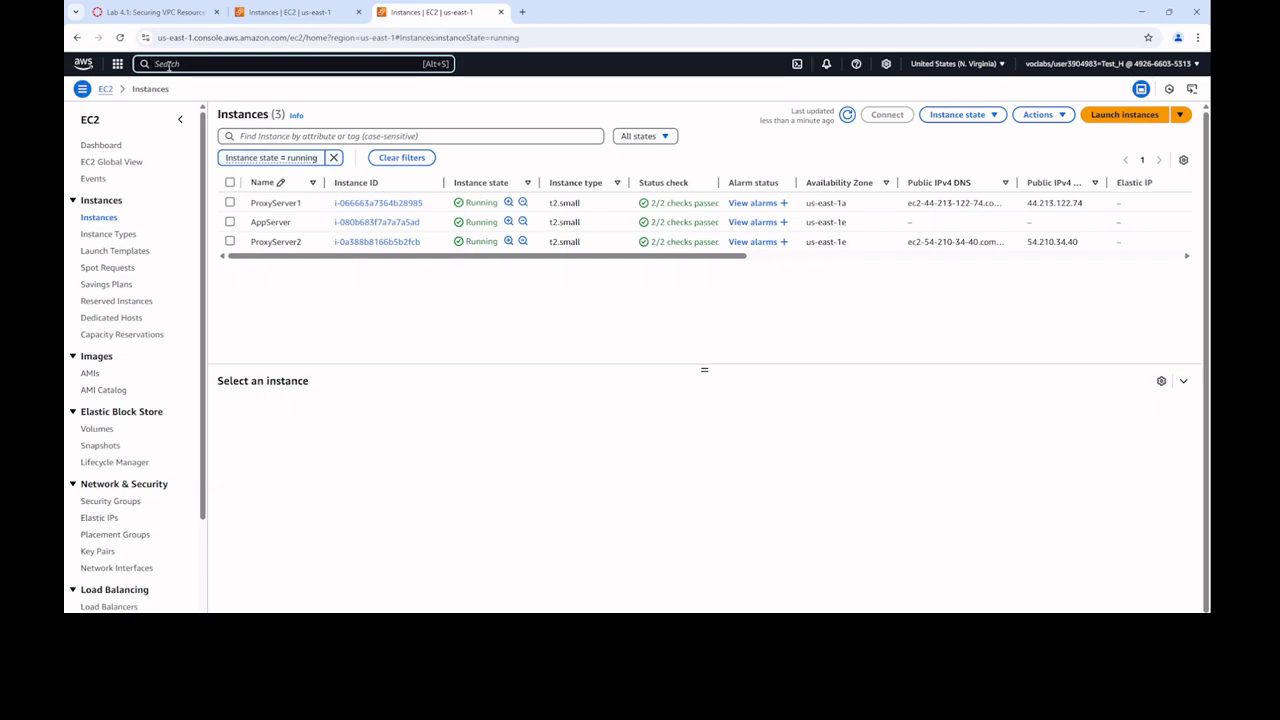
pyautogui.write('VPC')
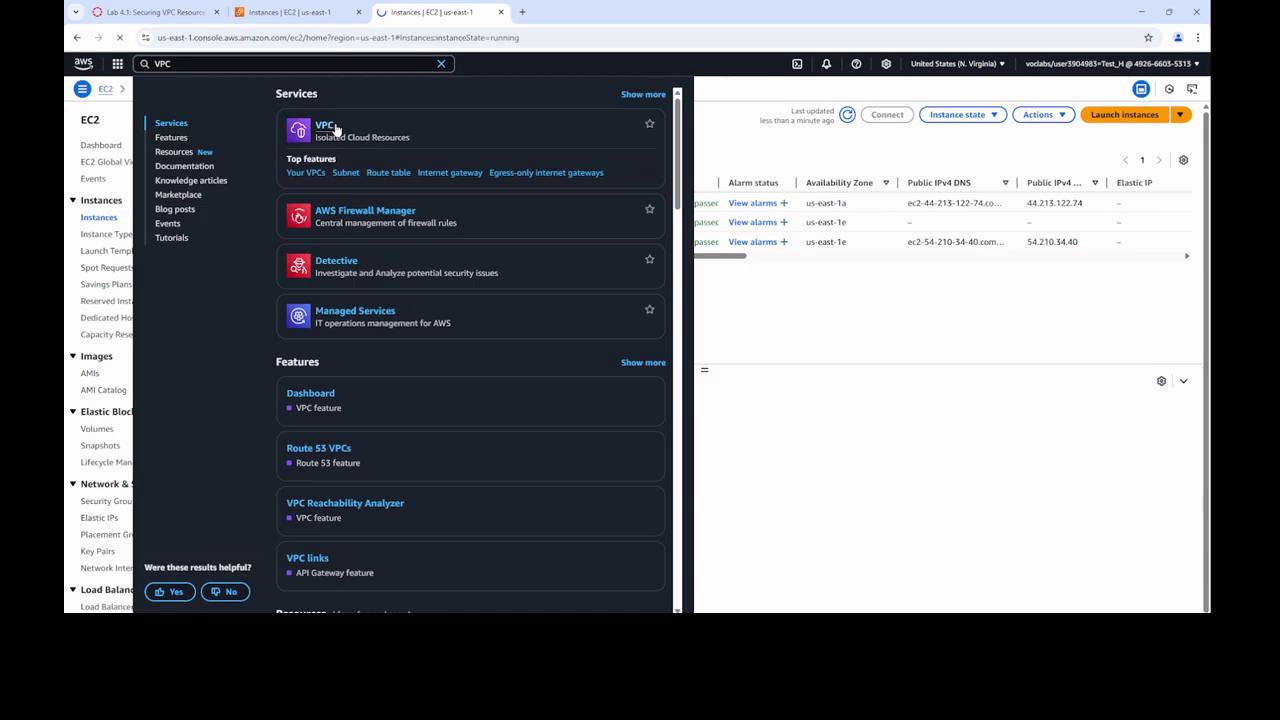
pyautogui.click(395, 130)
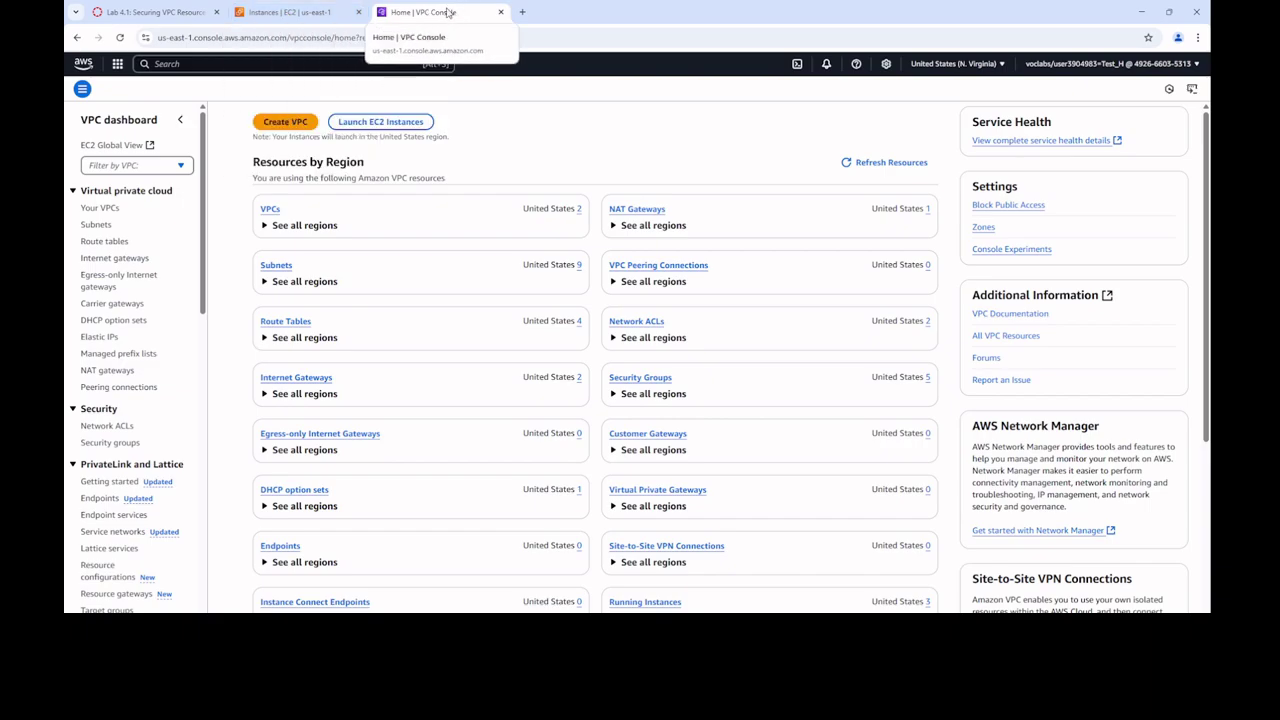
# Open the VPC console's subnet list and check which subnet the lab's step 7 asks for
pyautogui.click(270, 210)
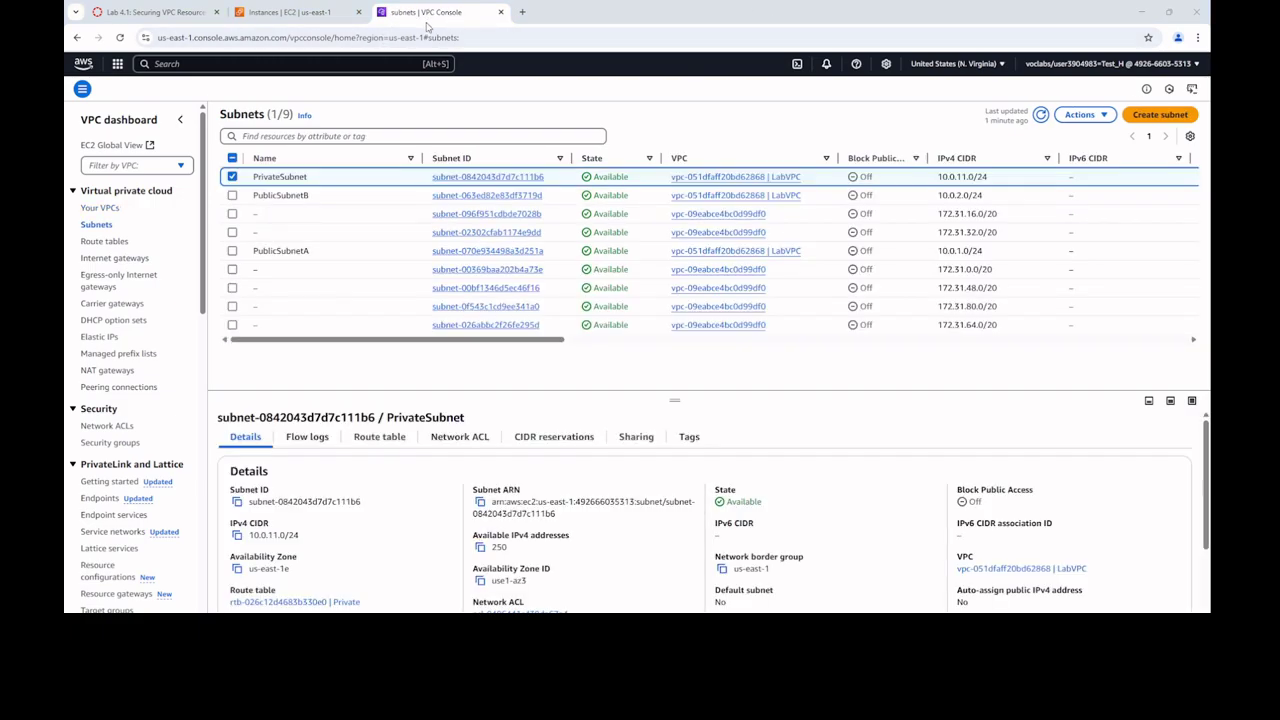
pyautogui.click(104, 242)
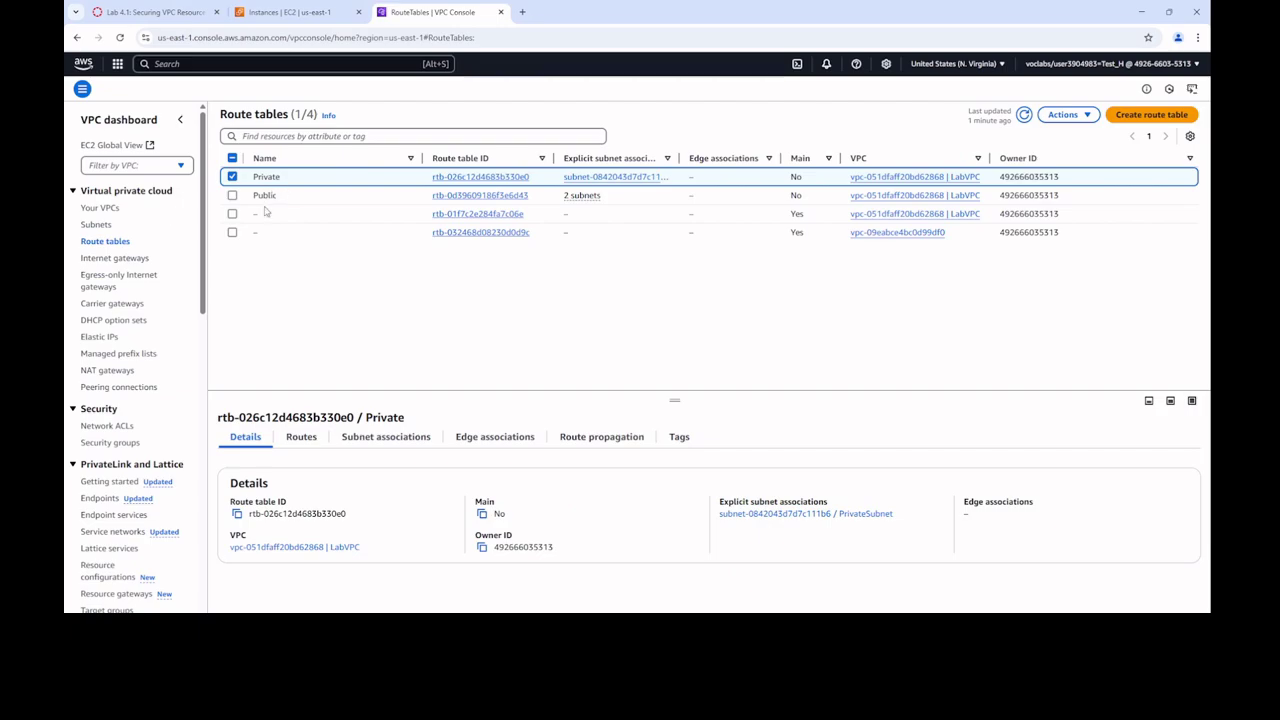
pyautogui.click(97, 225)
pyautogui.click(152, 12)
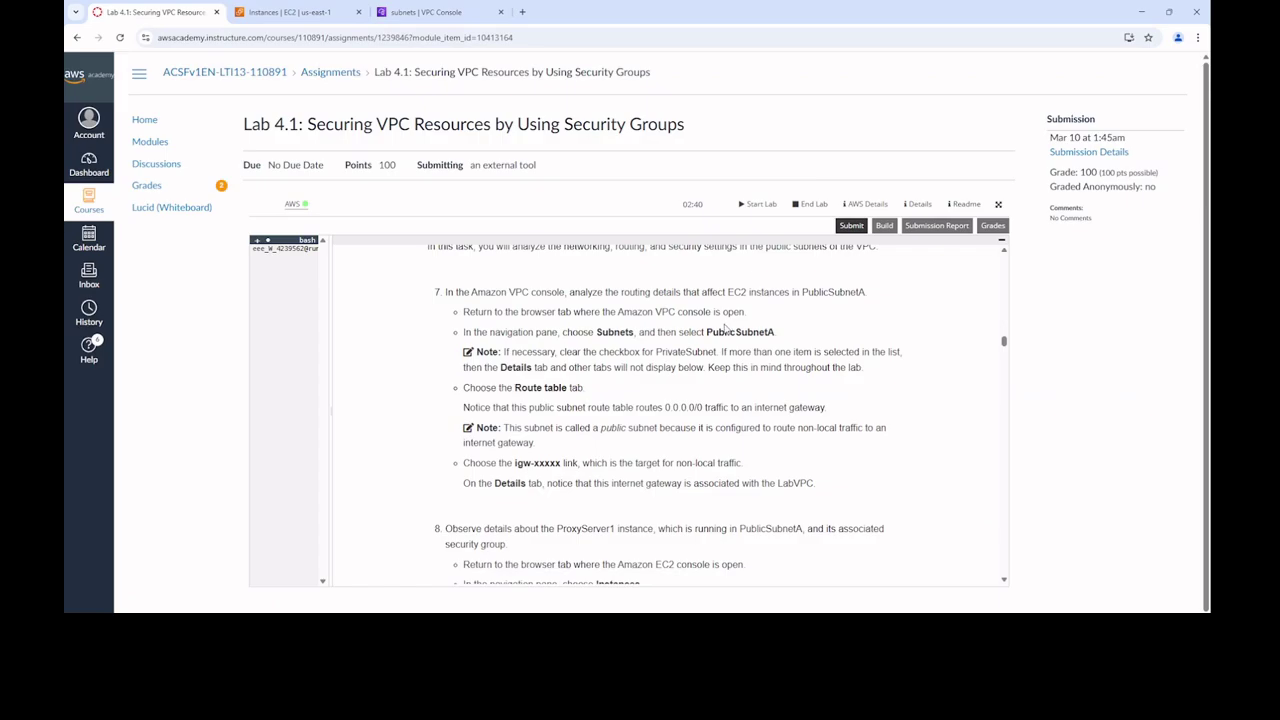
pyautogui.moveTo(707, 332); pyautogui.dragTo(785, 334)
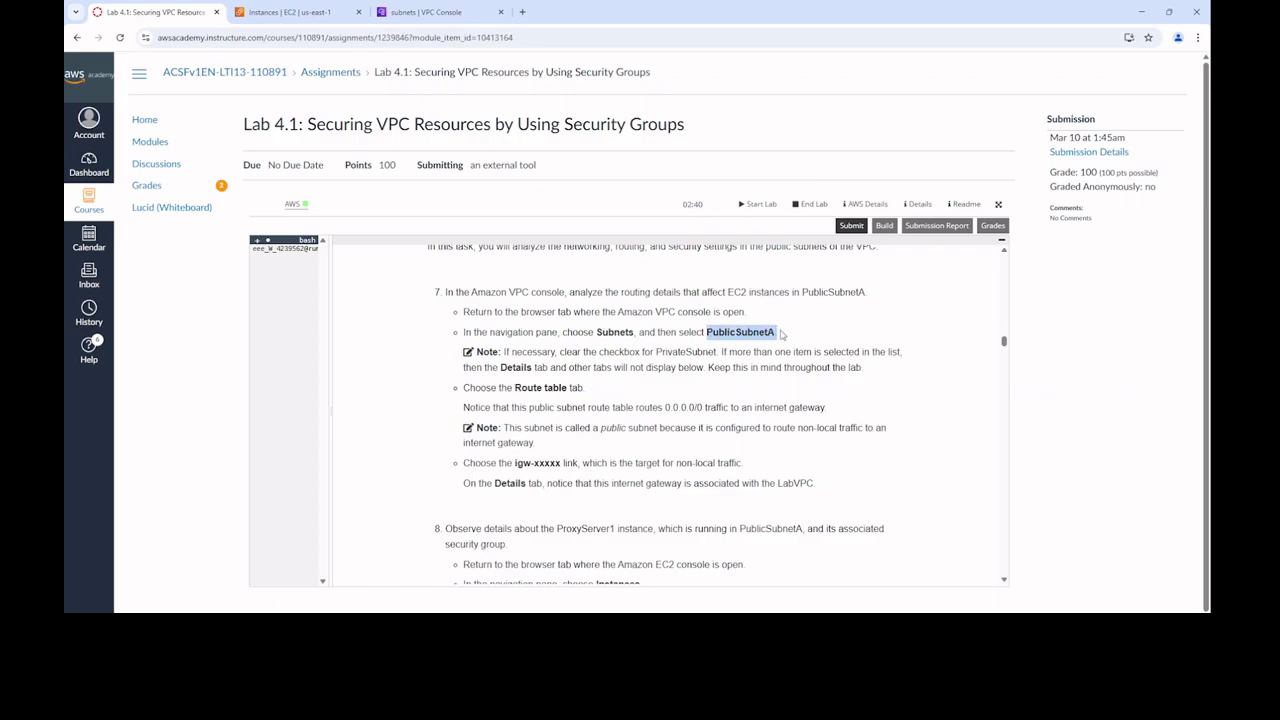
pyautogui.click(415, 15)
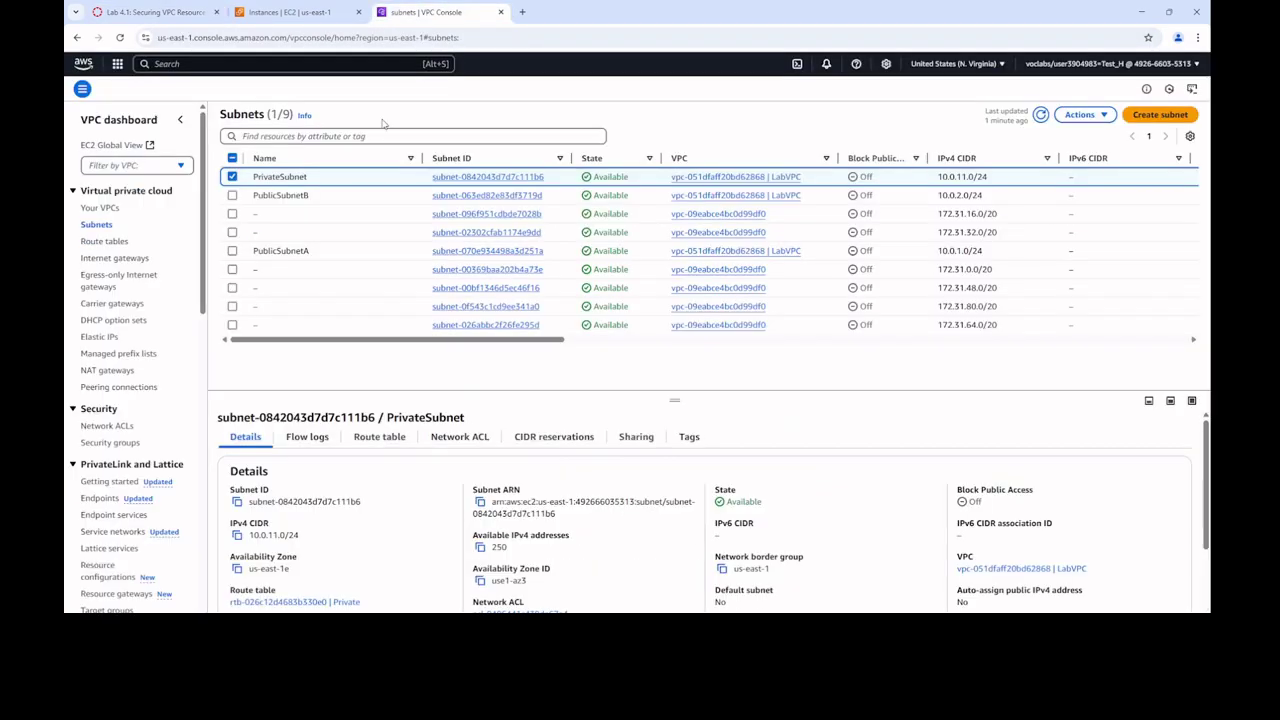
# Open PublicSubnetA's details and display its route table to examine the routes
pyautogui.click(232, 251)
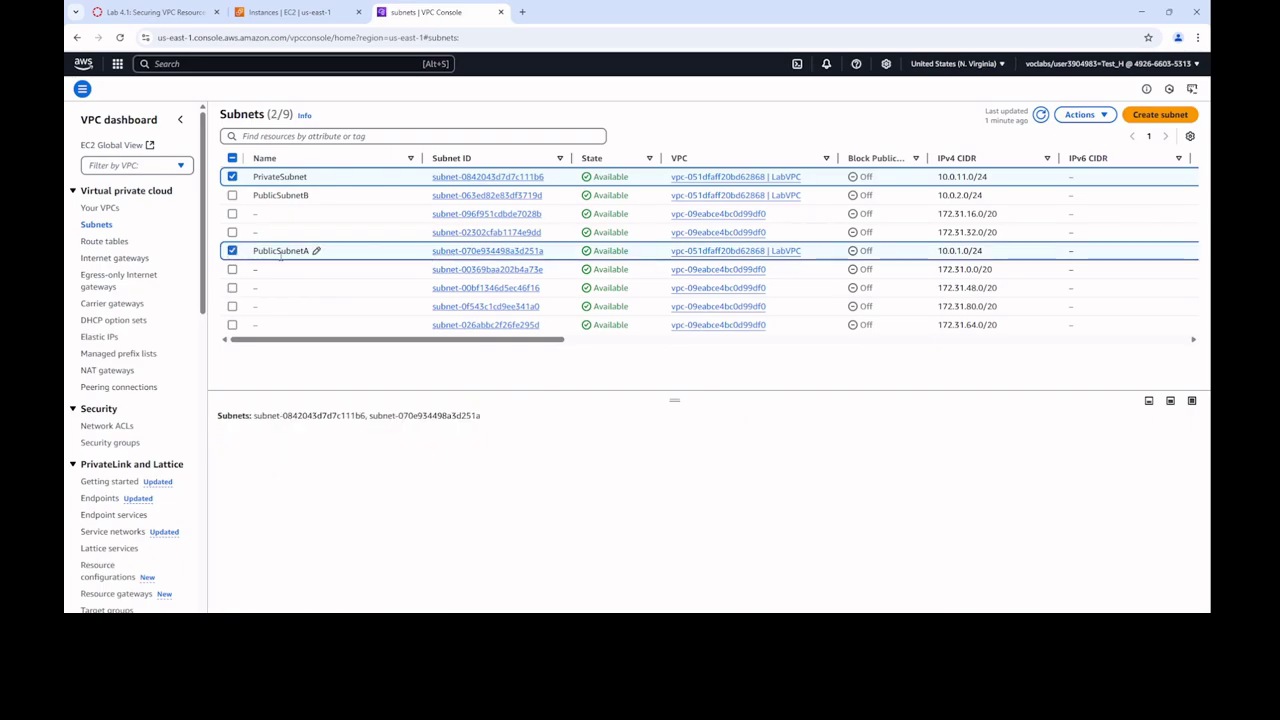
pyautogui.click(165, 13)
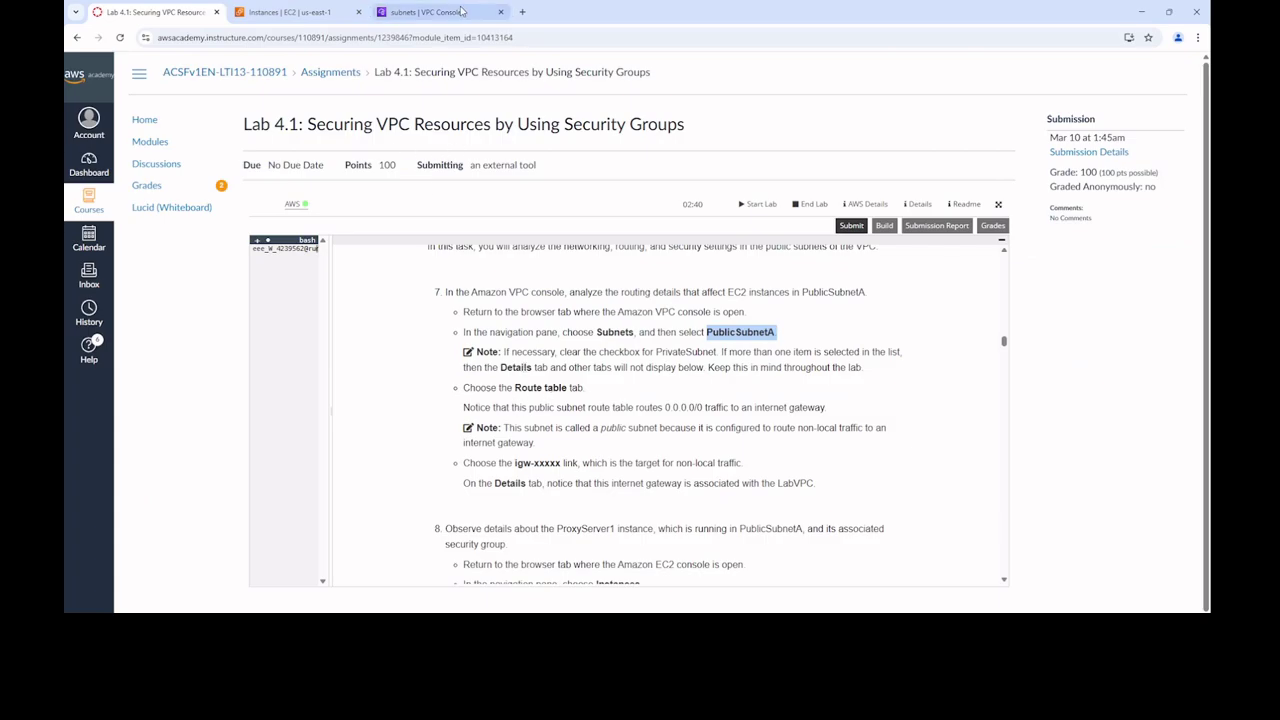
pyautogui.click(425, 12)
pyautogui.click(458, 252)
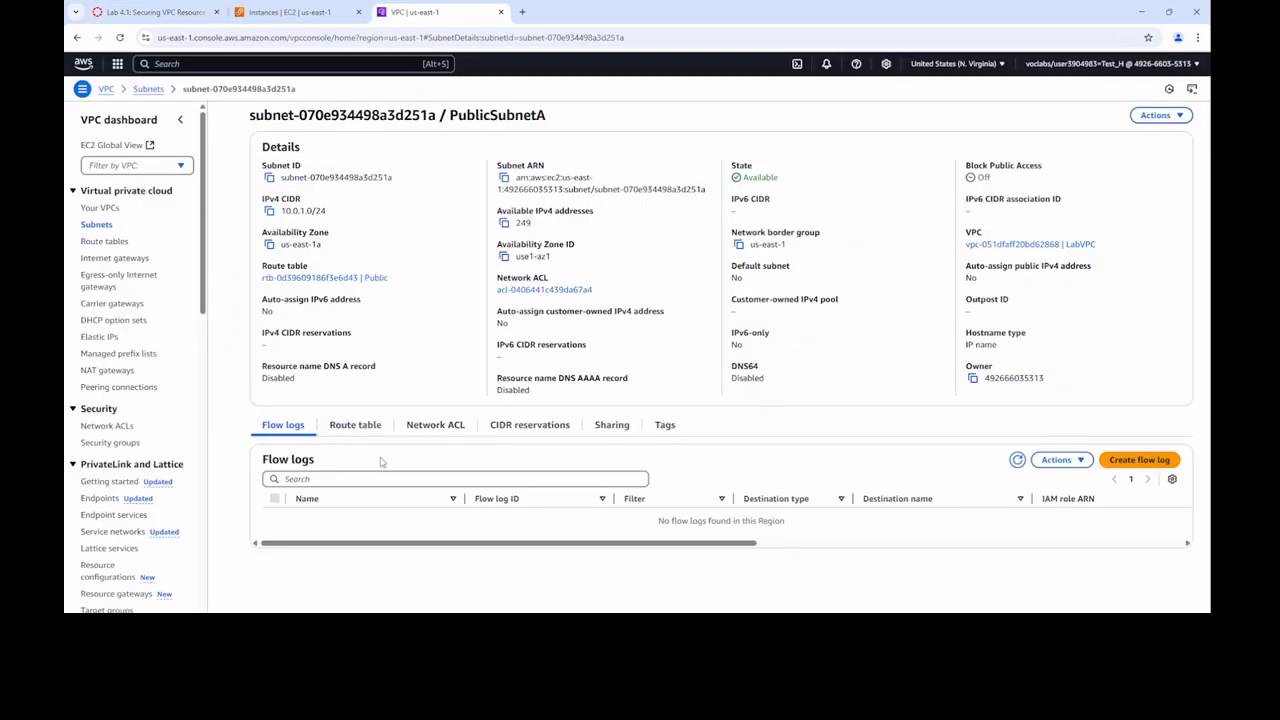
pyautogui.click(356, 425)
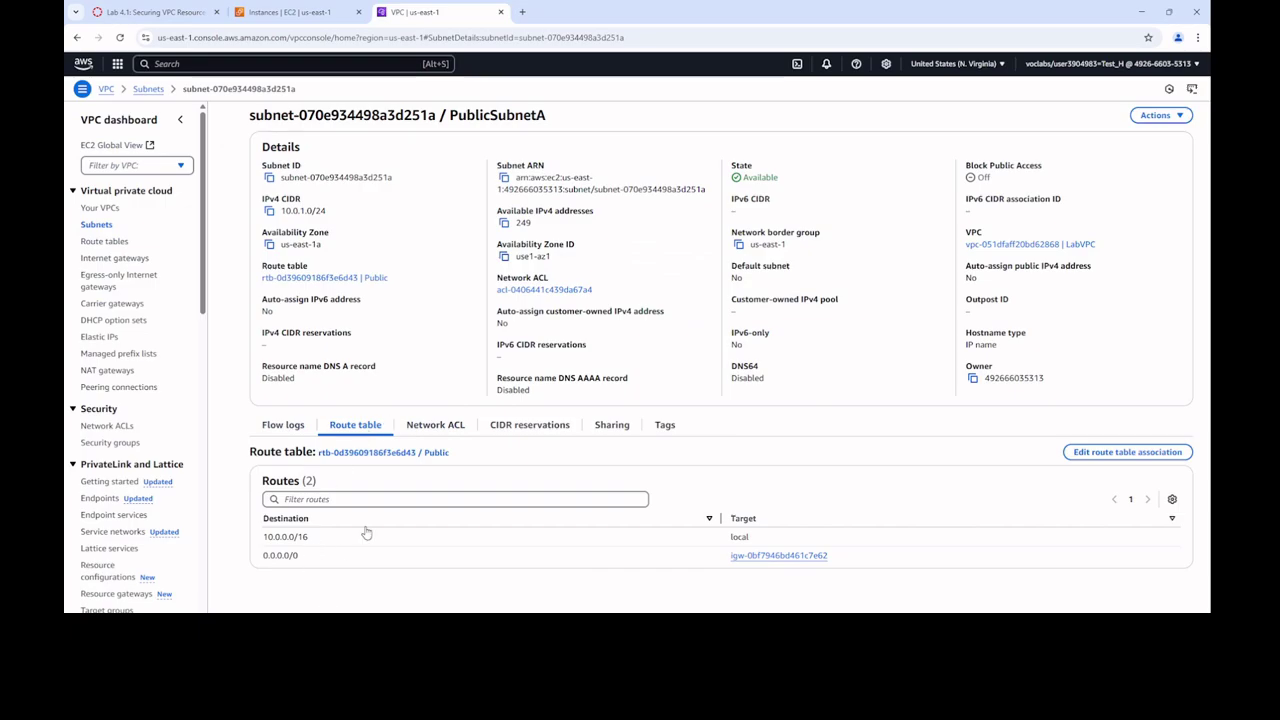
# Open the internet gateway targeted by PublicSubnetA's 0.0.0.0/0 route and check its VPC association against the lab's step 7
pyautogui.click(152, 12)
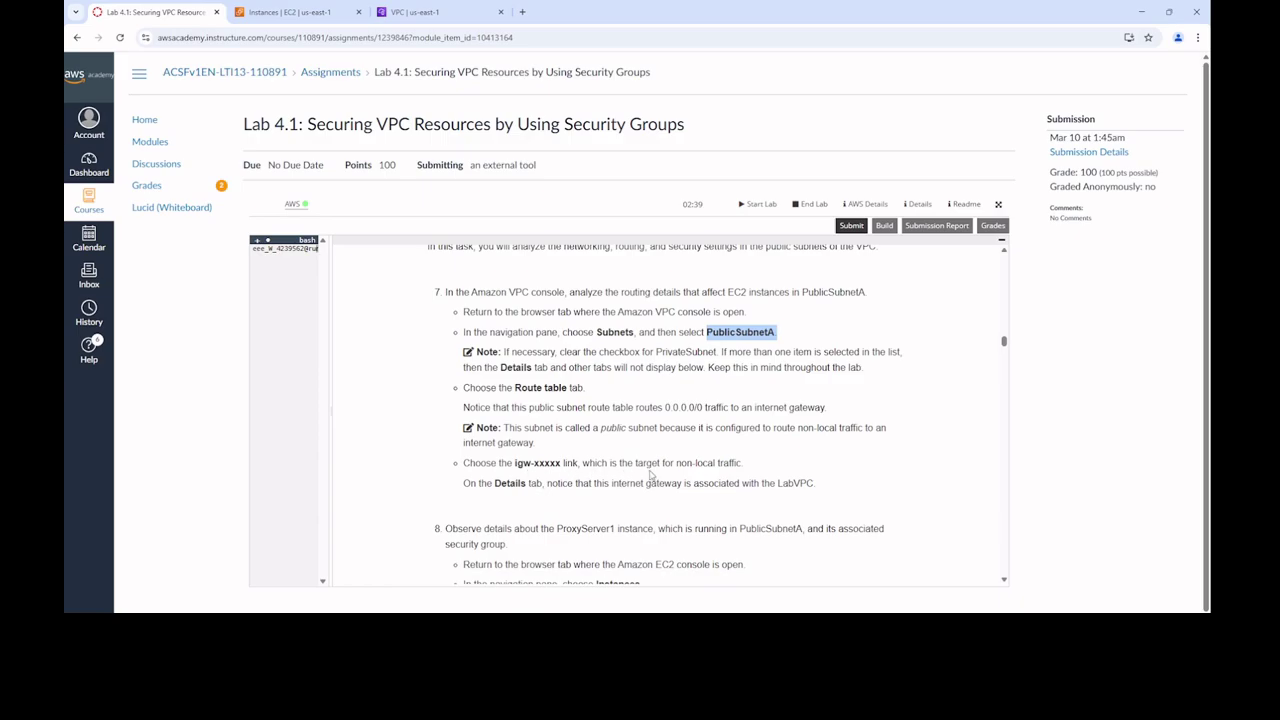
pyautogui.click(432, 12)
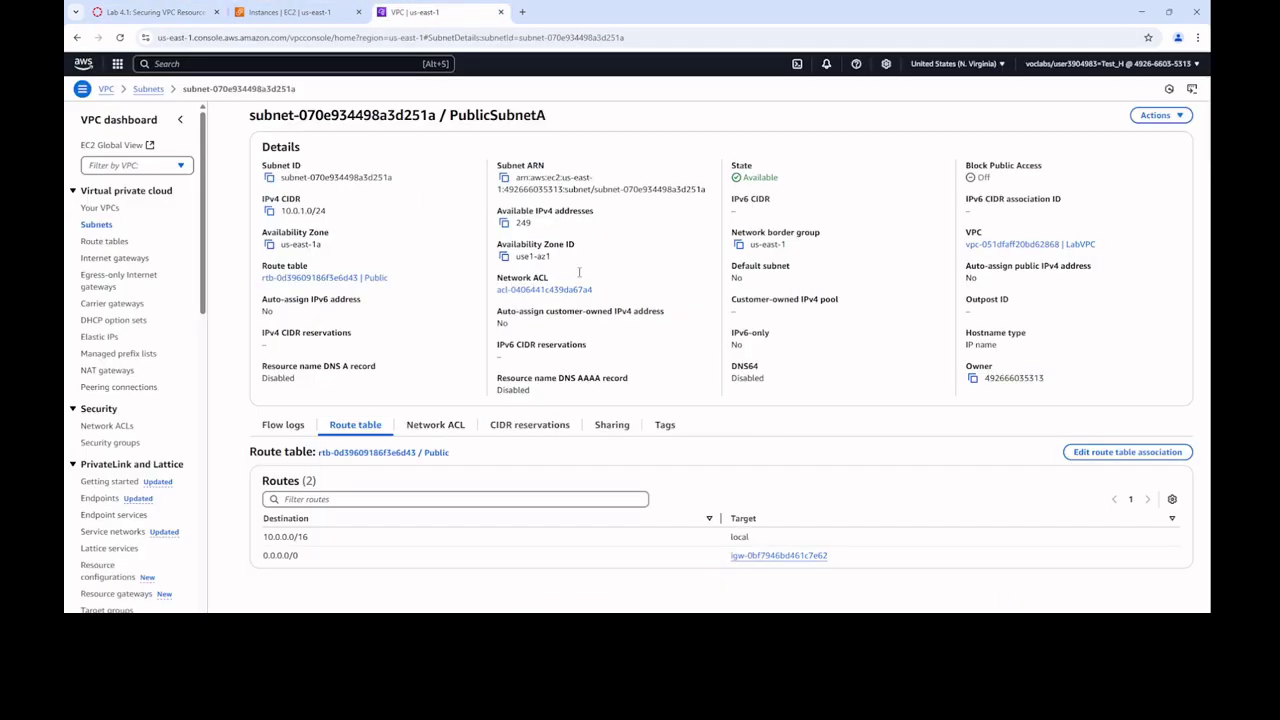
pyautogui.click(813, 555)
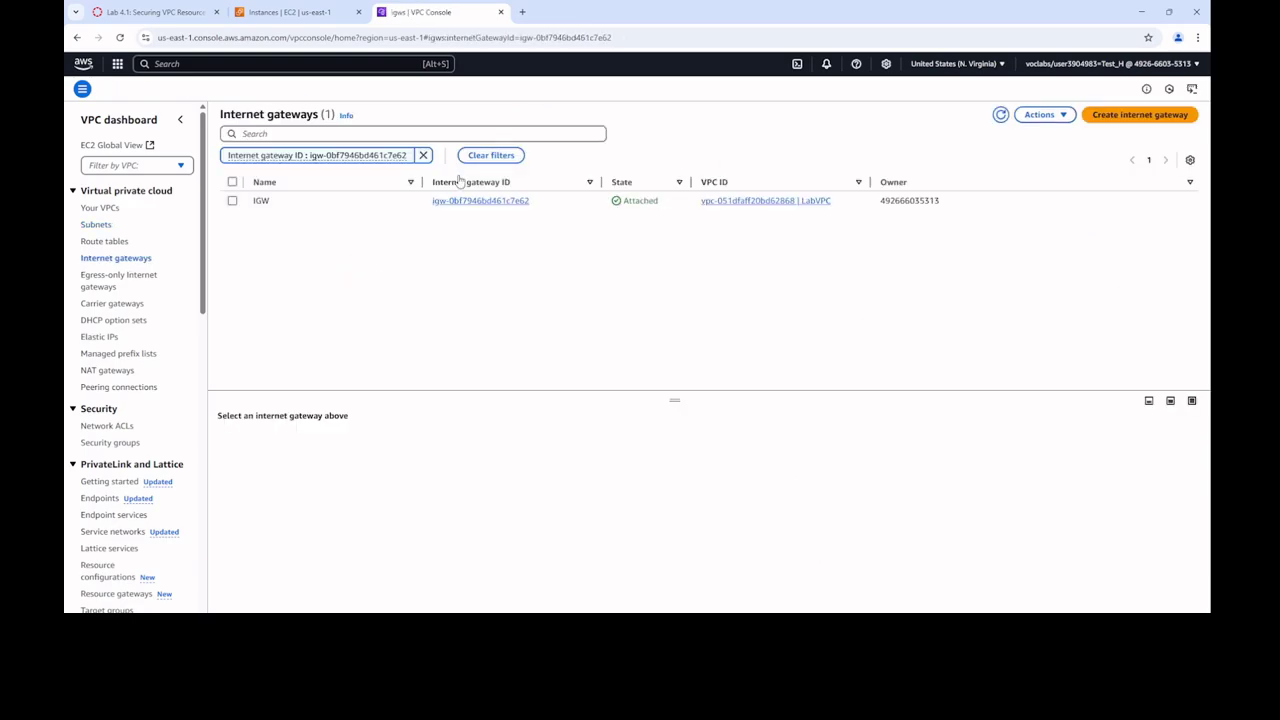
pyautogui.click(148, 14)
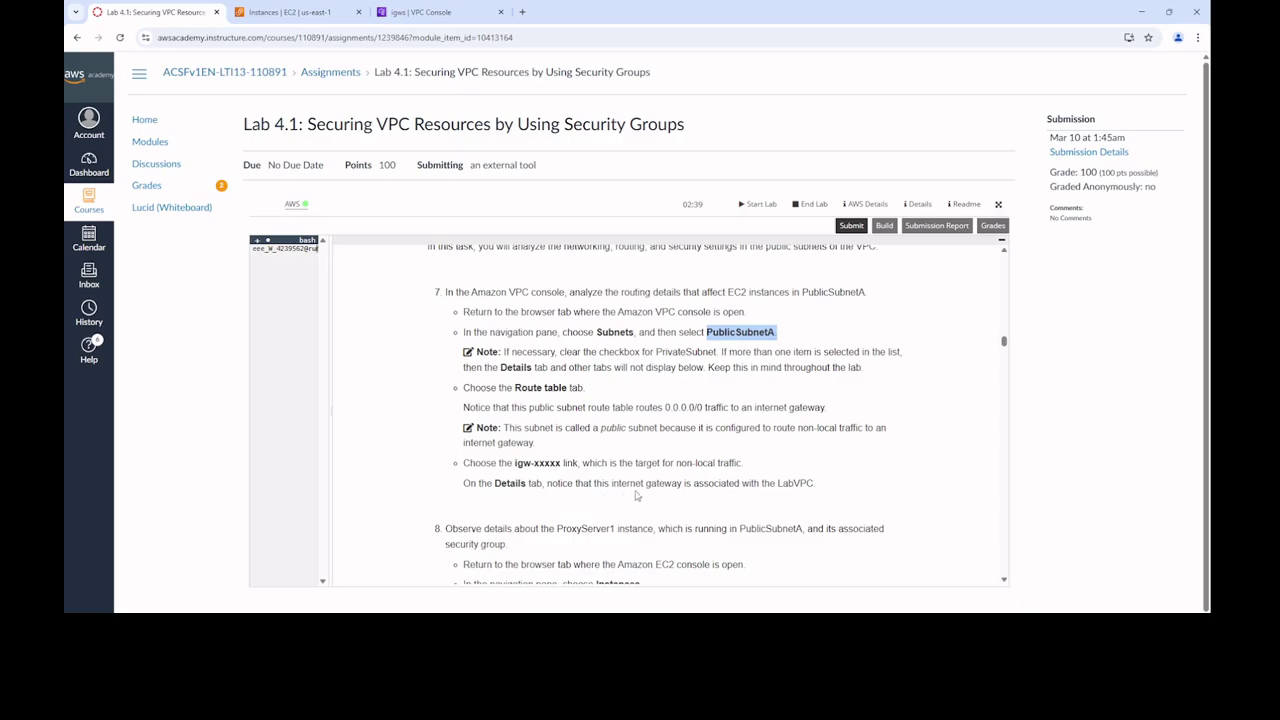
pyautogui.click(412, 13)
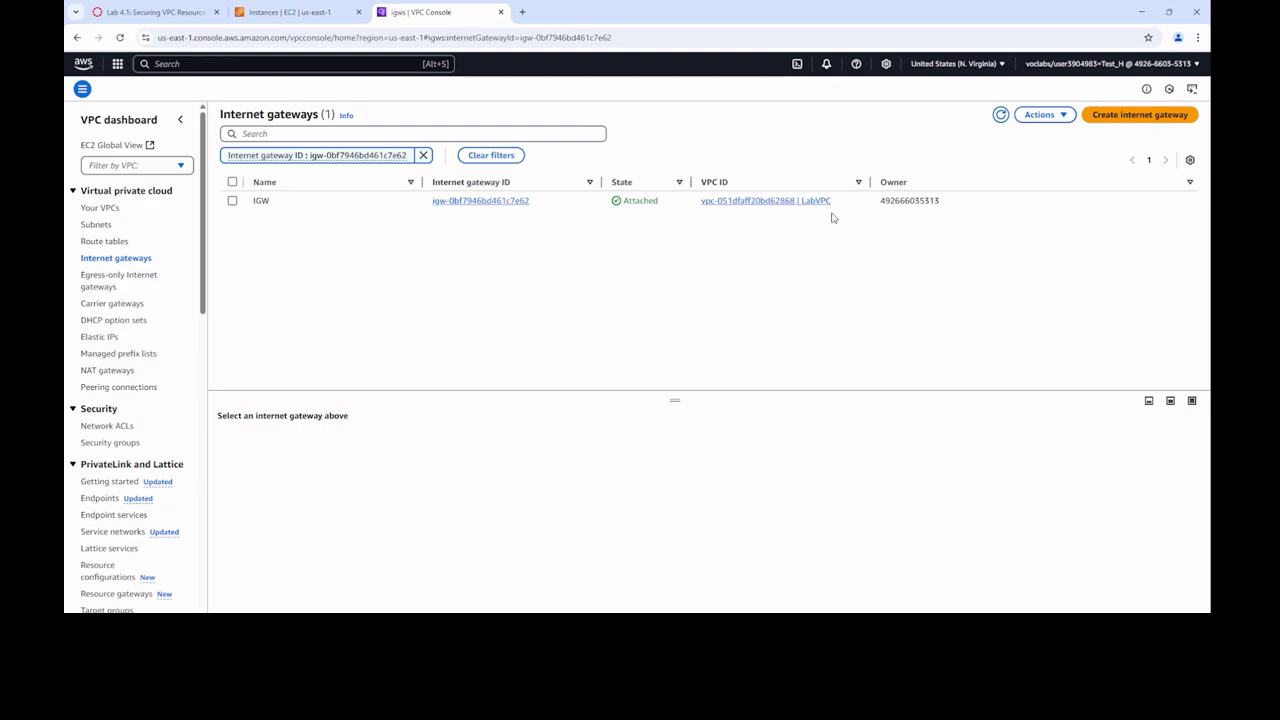
# Read the lab's step 8 instructions on observing ProxyServer1 and its security group
pyautogui.click(150, 12)
pyautogui.scroll(-1, 576, 366)
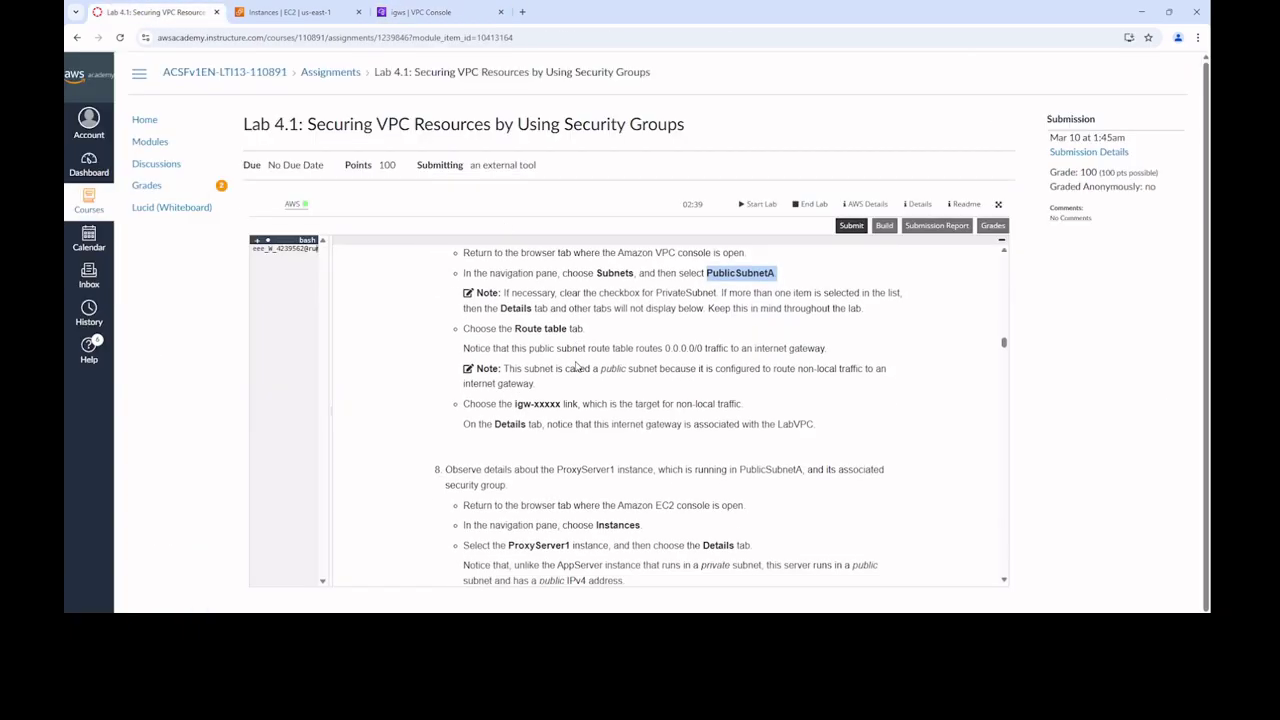
pyautogui.scroll(-2, 576, 366)
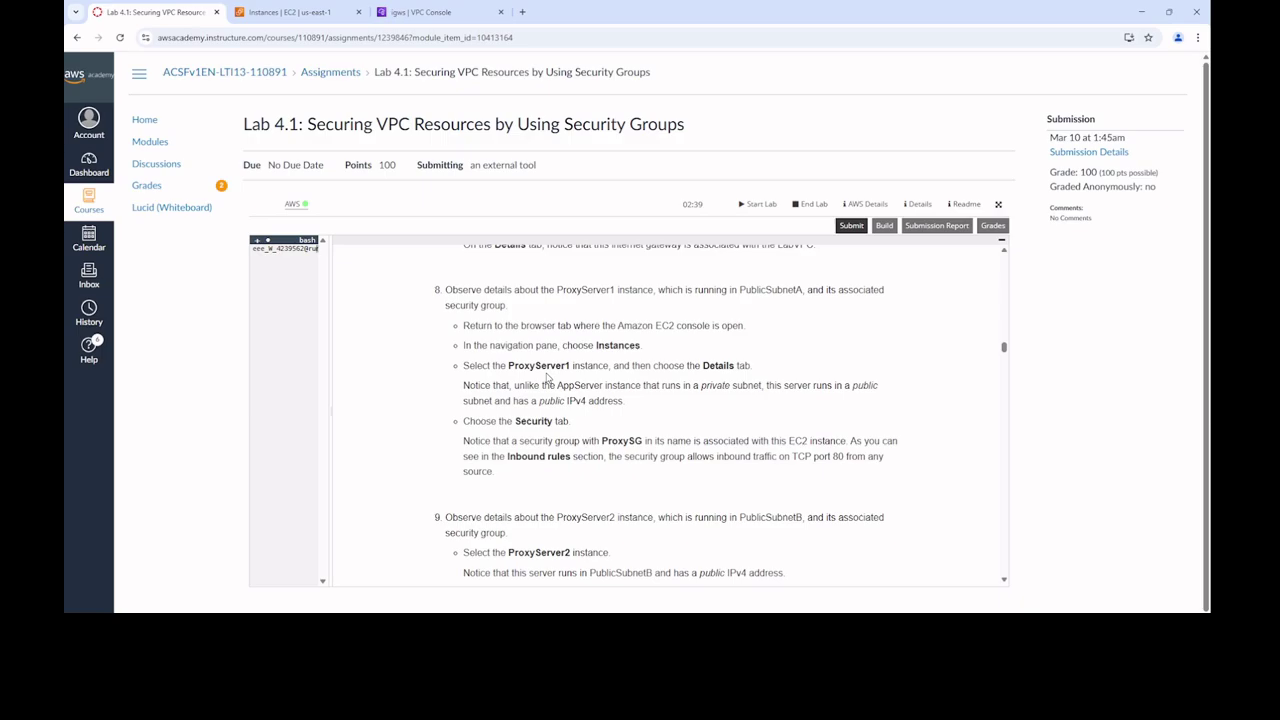
# Select only ProxyServer1 in the EC2 instances list and compare its details with the lab's step 8 notes
pyautogui.click(300, 13)
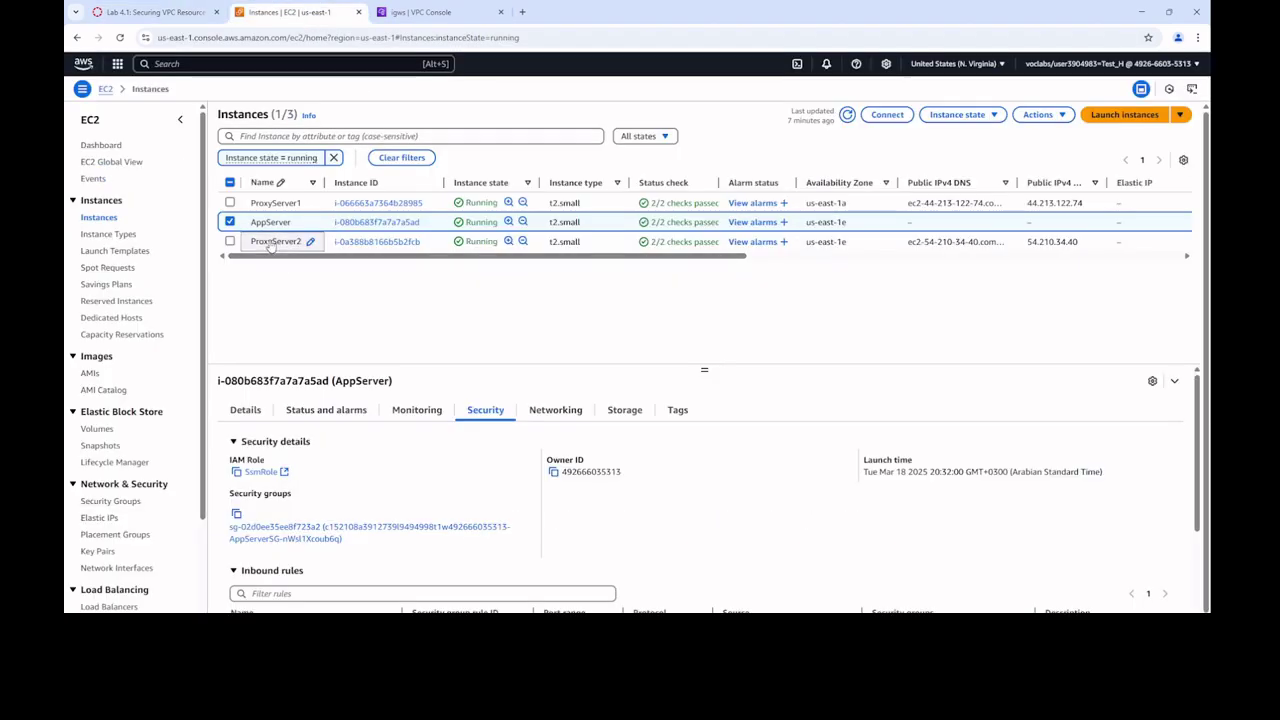
pyautogui.click(230, 222)
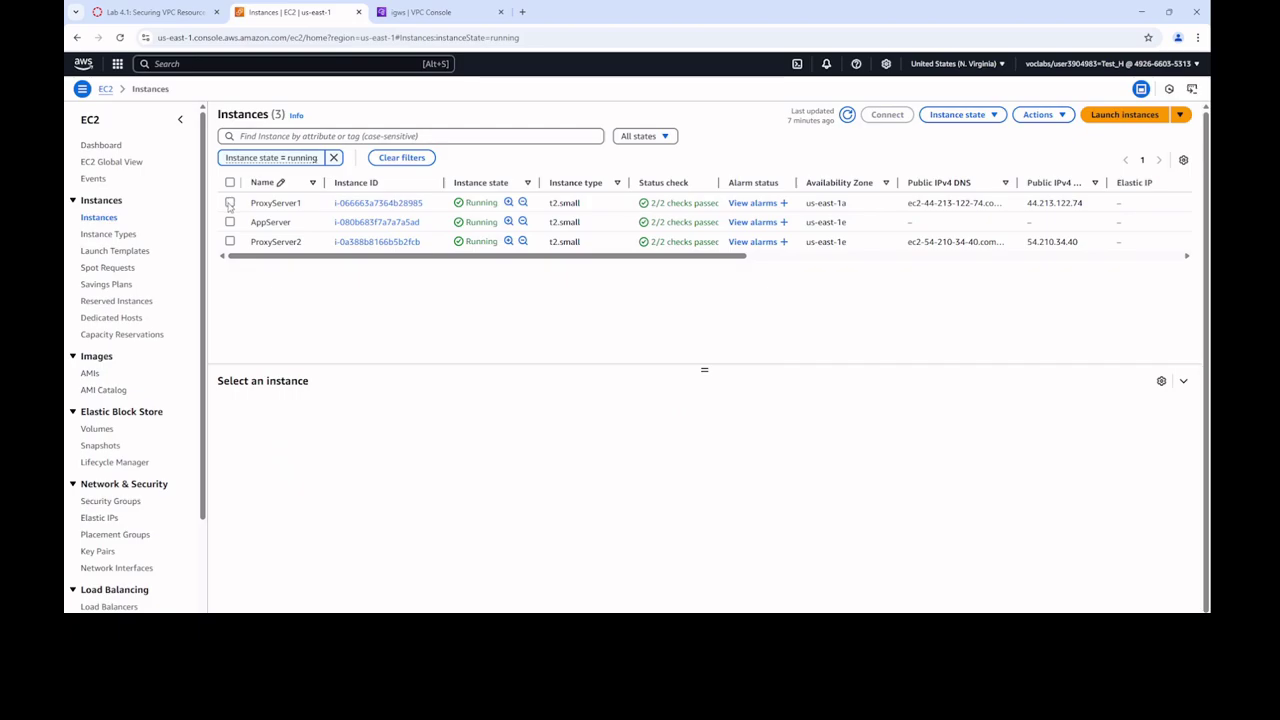
pyautogui.click(230, 203)
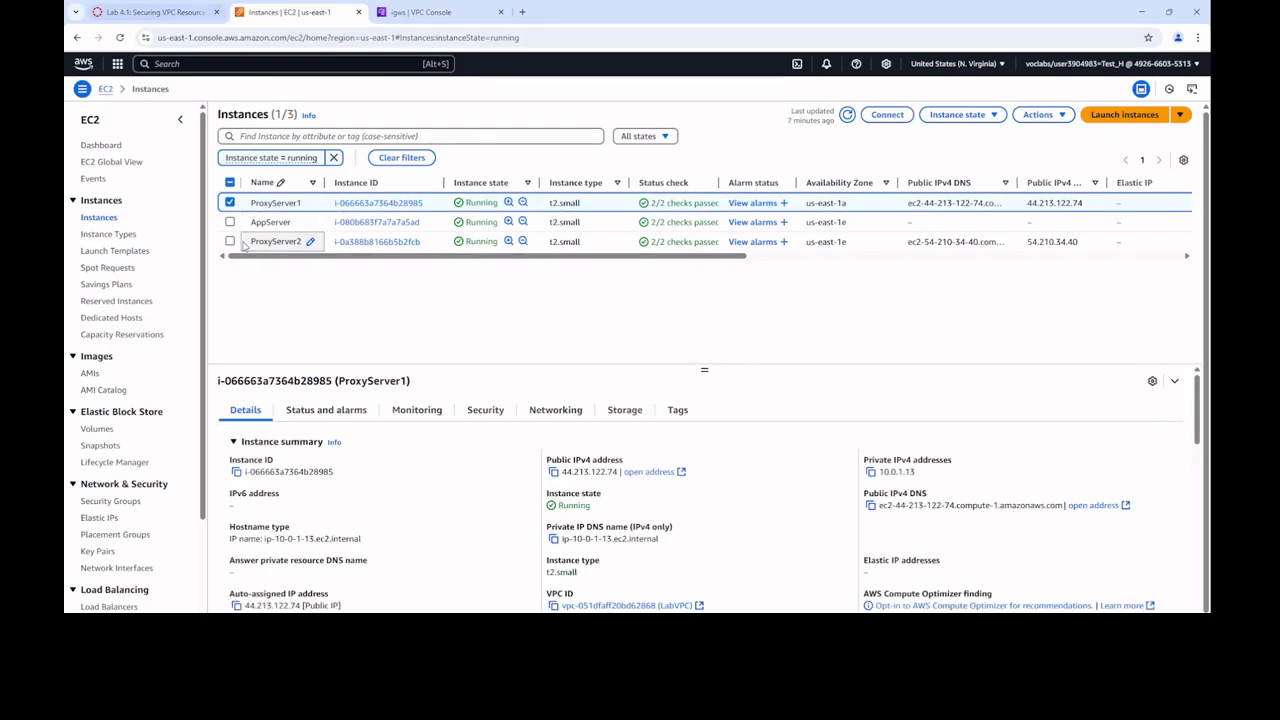
pyautogui.click(155, 12)
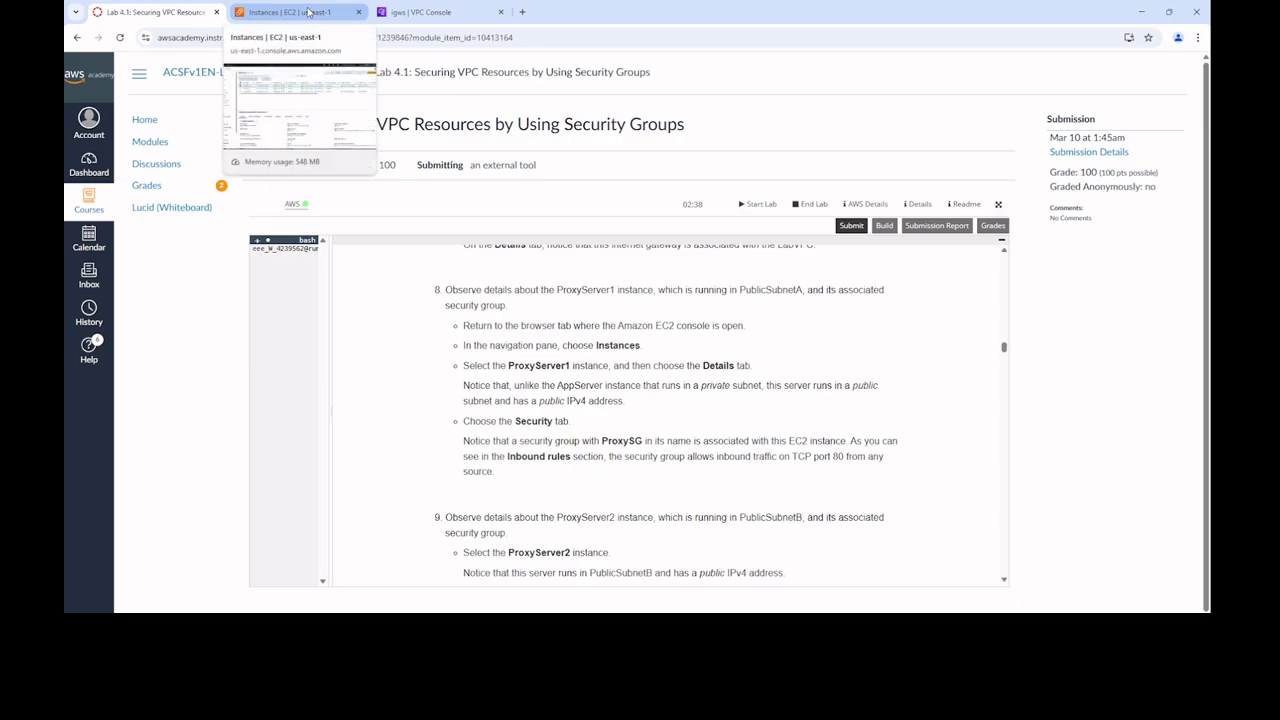
pyautogui.click(308, 12)
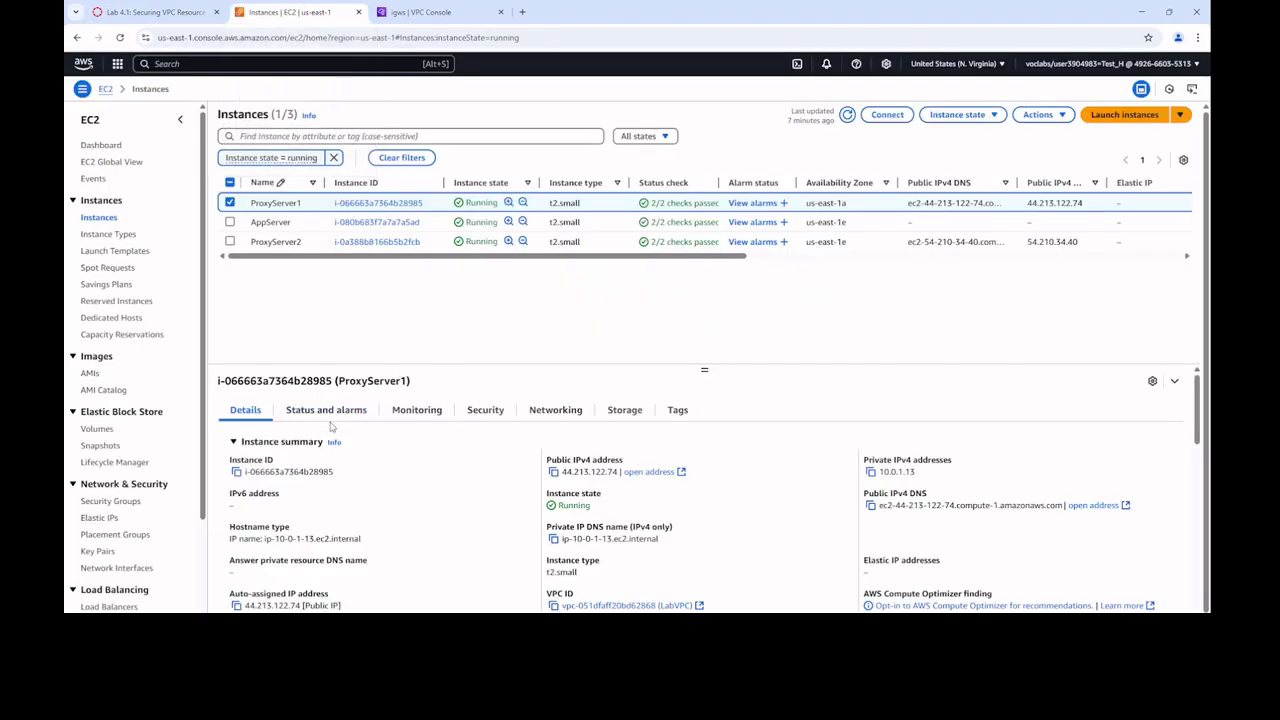
# Show ProxyServer1's security details and compare its security group's inbound and outbound rules with the lab's step 8 explanation
pyautogui.click(484, 410)
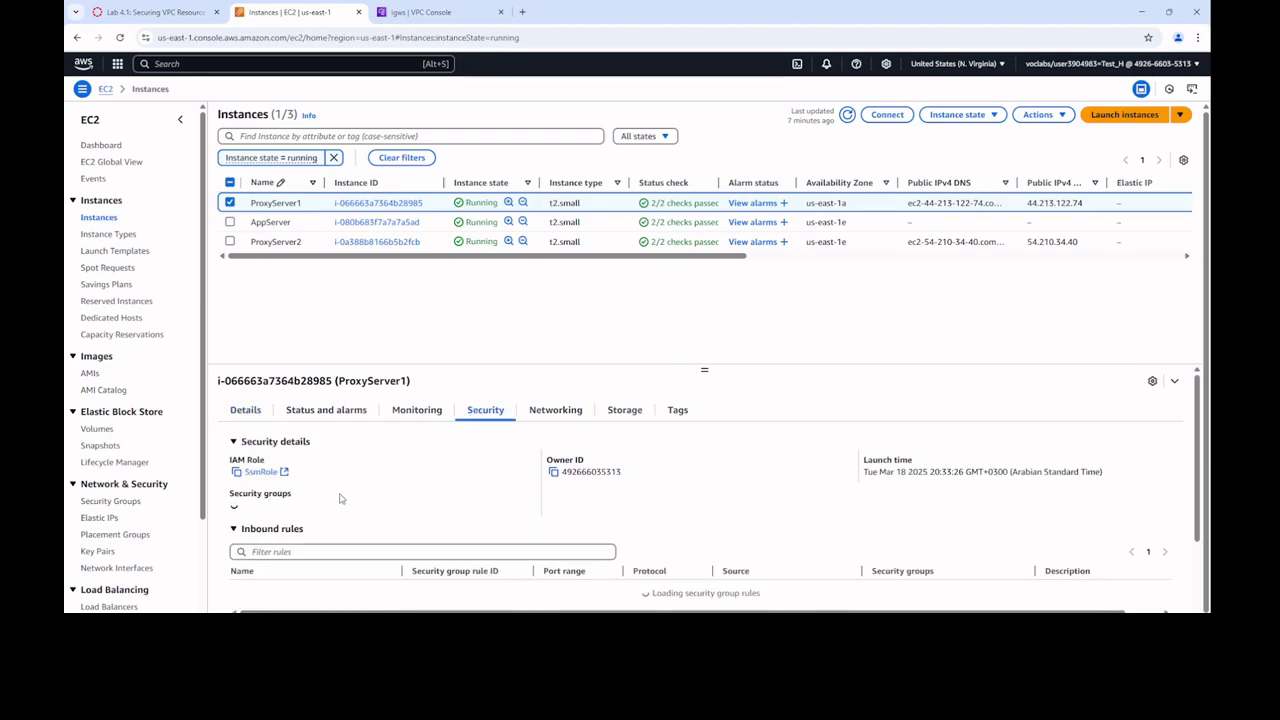
pyautogui.scroll(-1, 335, 465)
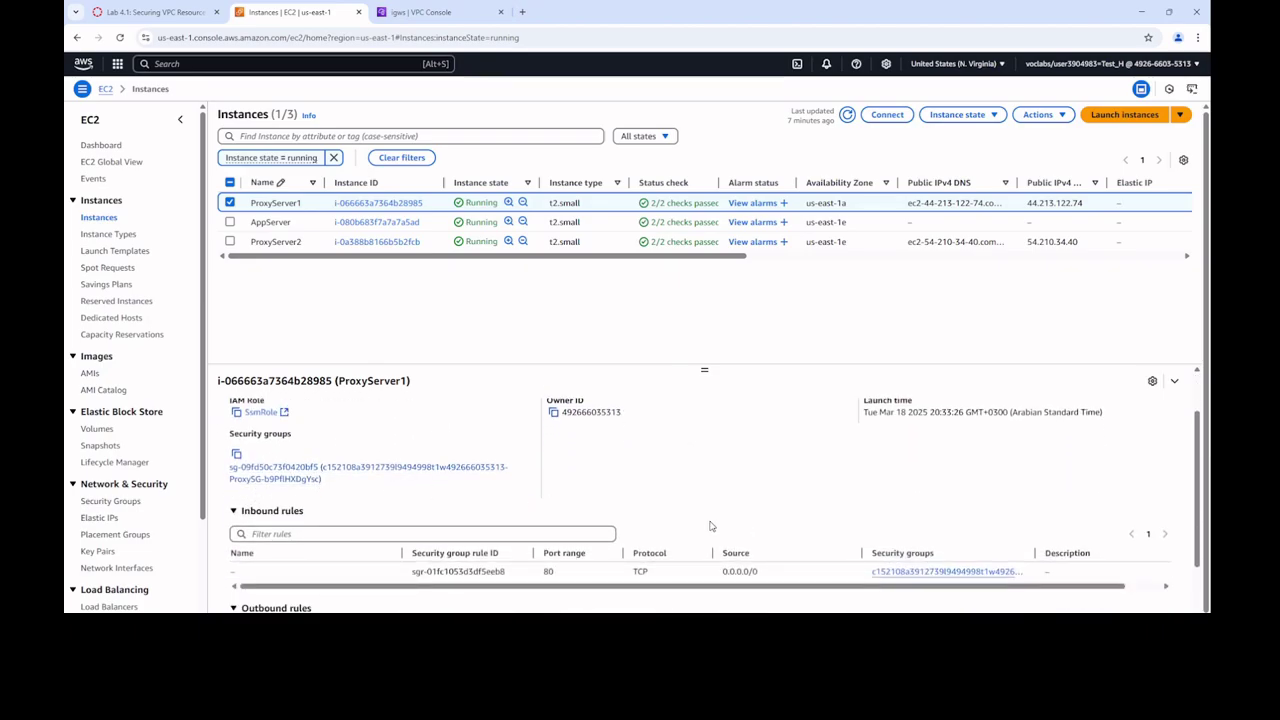
pyautogui.scroll(-1, 722, 565)
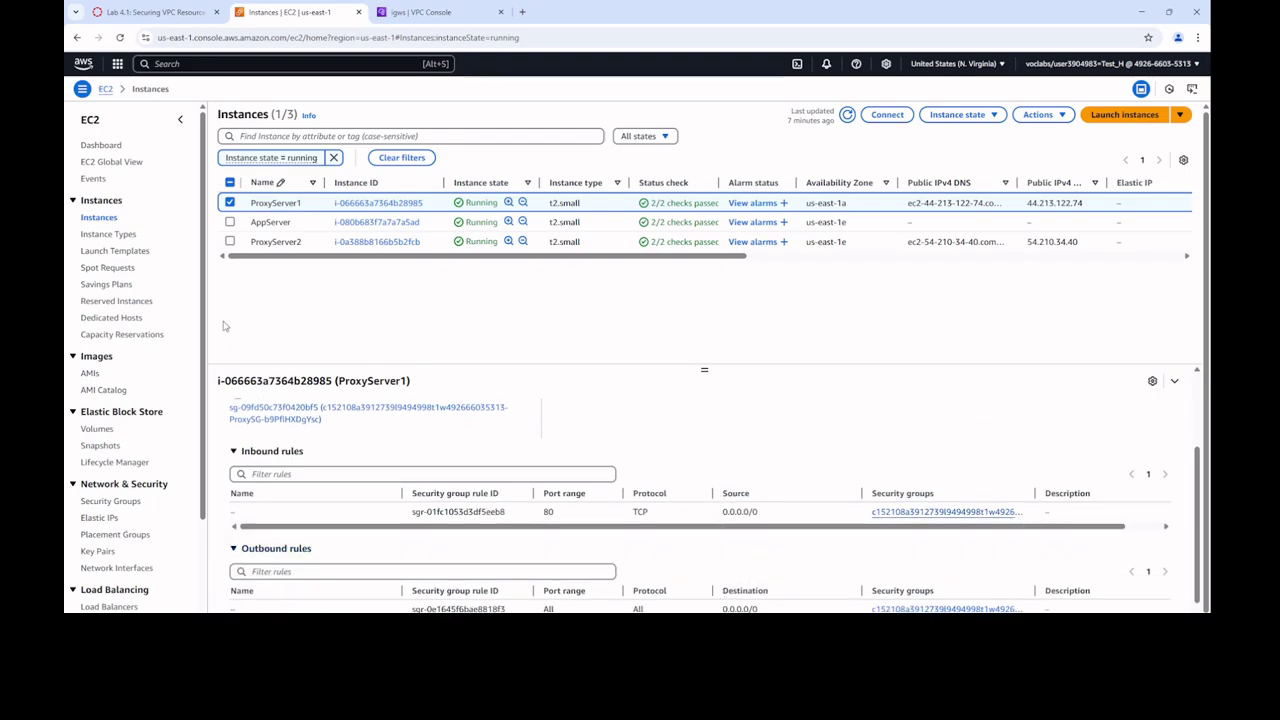
pyautogui.click(166, 18)
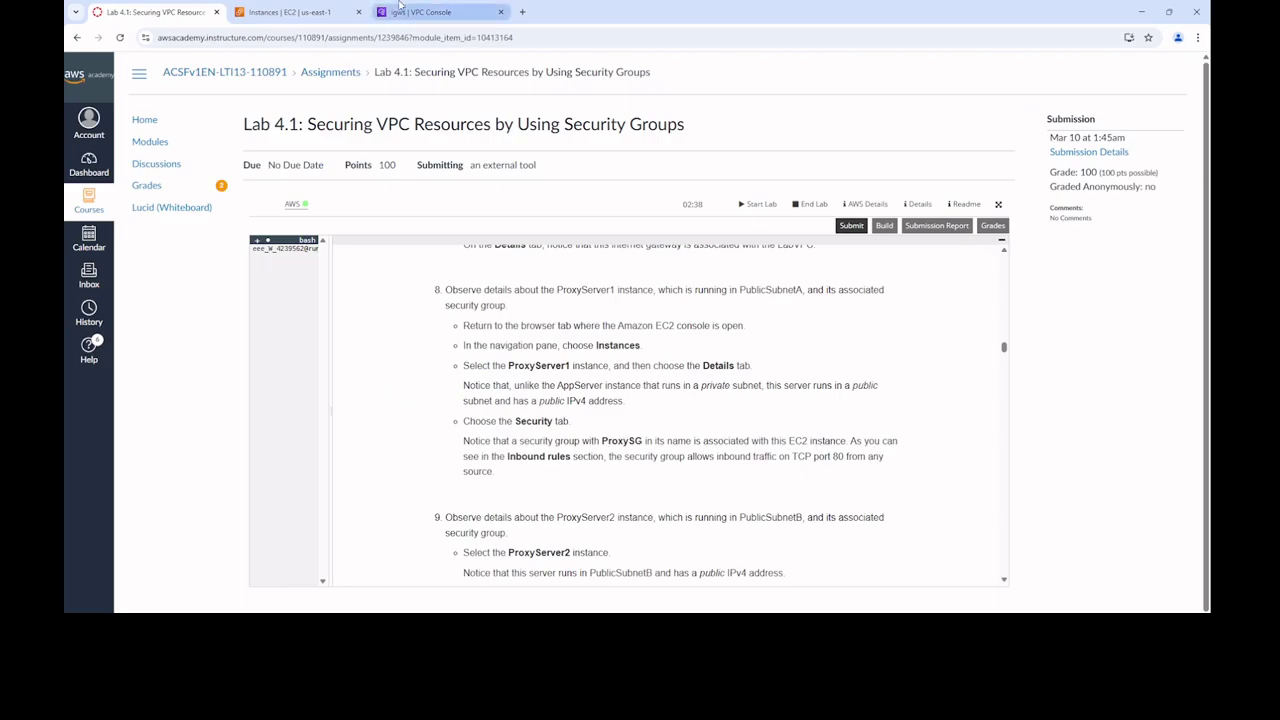
pyautogui.click(316, 16)
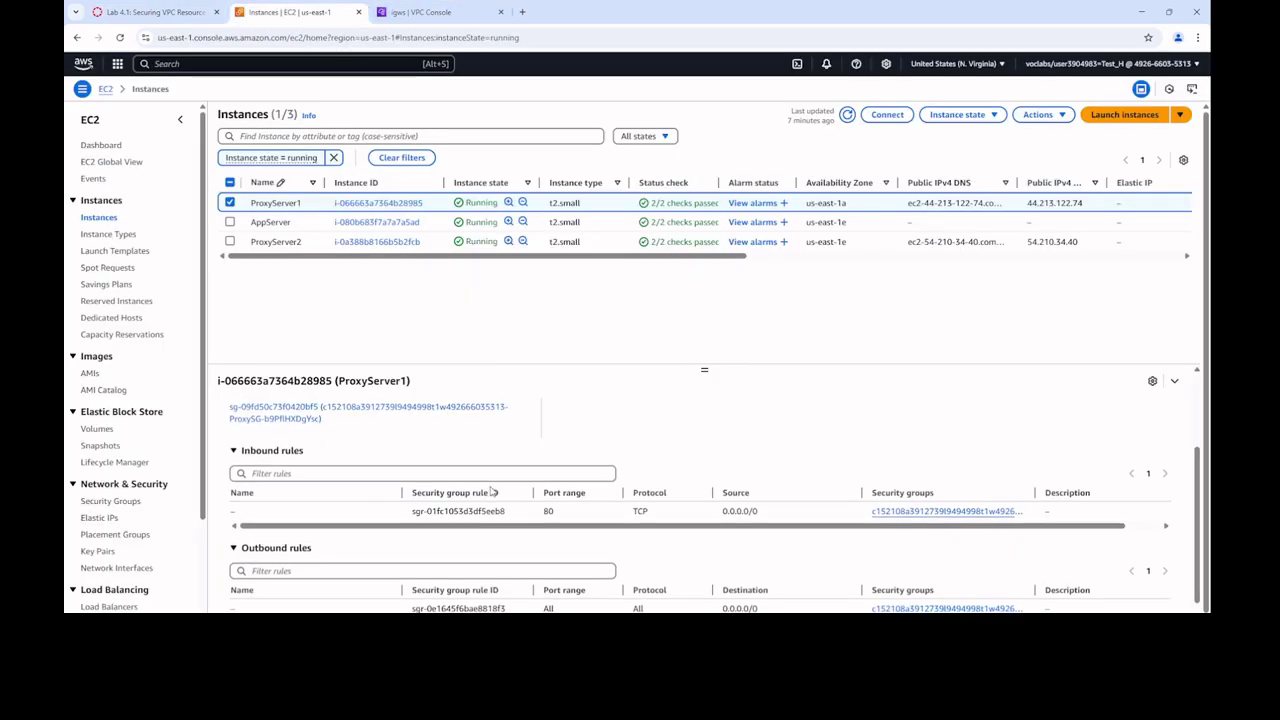
pyautogui.scroll(-1, 445, 573)
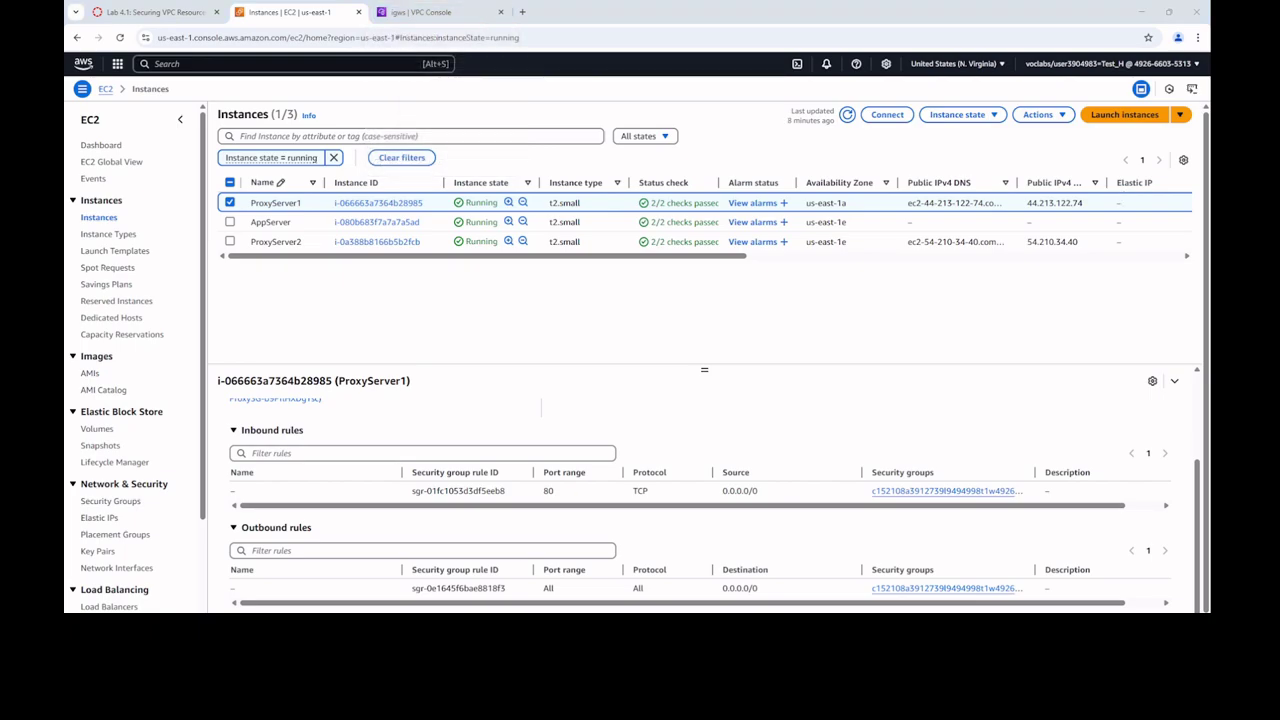
# Select only ProxyServer2 and examine its instance details and the name of its associated security group
pyautogui.click(230, 203)
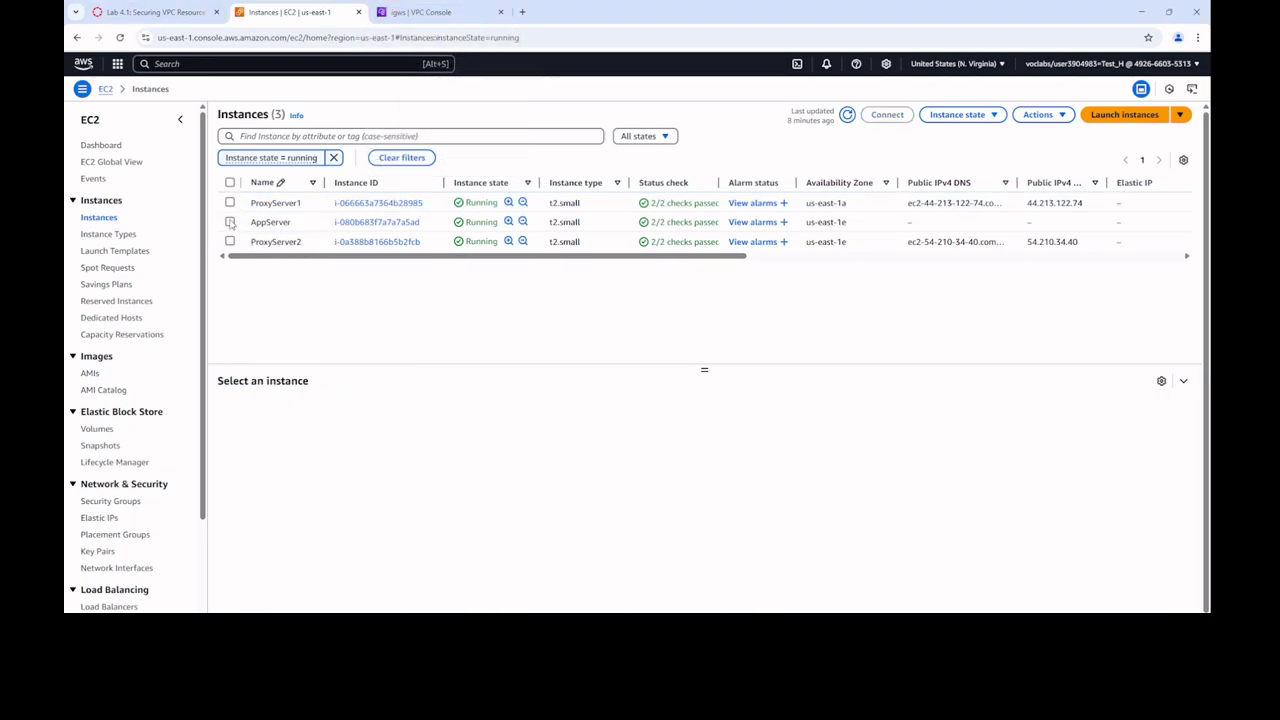
pyautogui.click(230, 242)
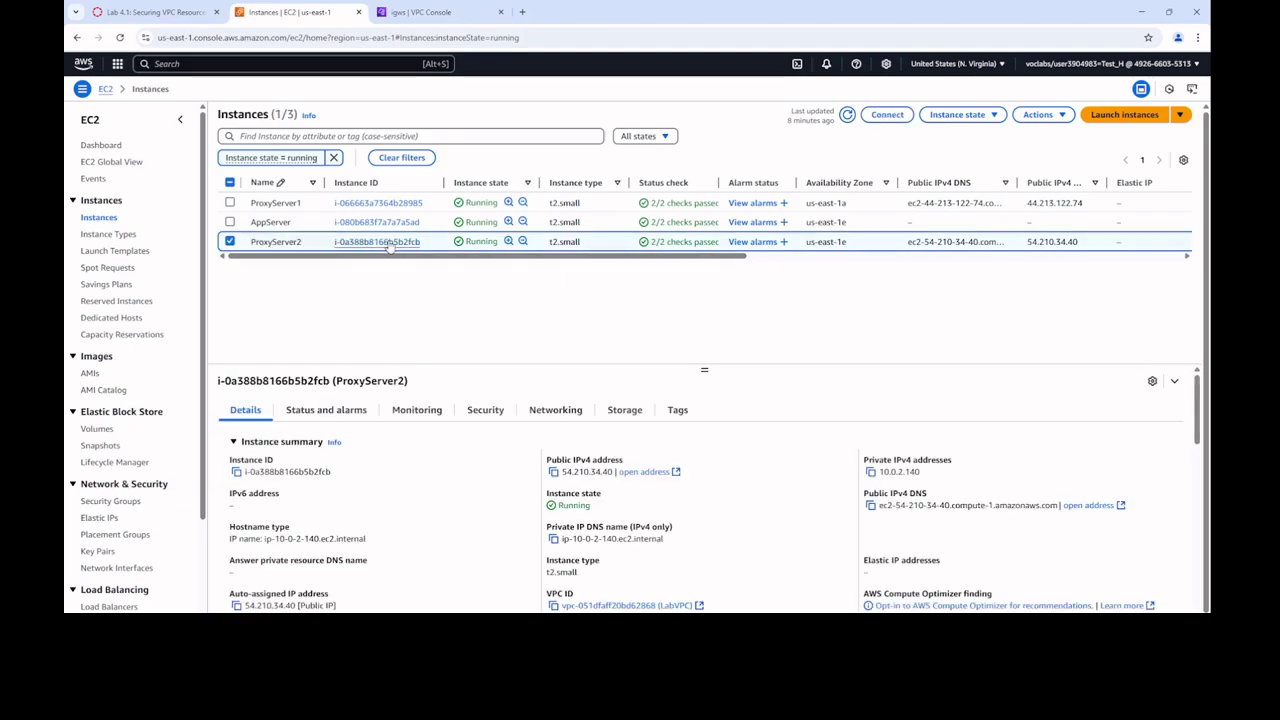
pyautogui.scroll(-2, 396, 425)
pyautogui.scroll(2, 396, 425)
pyautogui.click(486, 410)
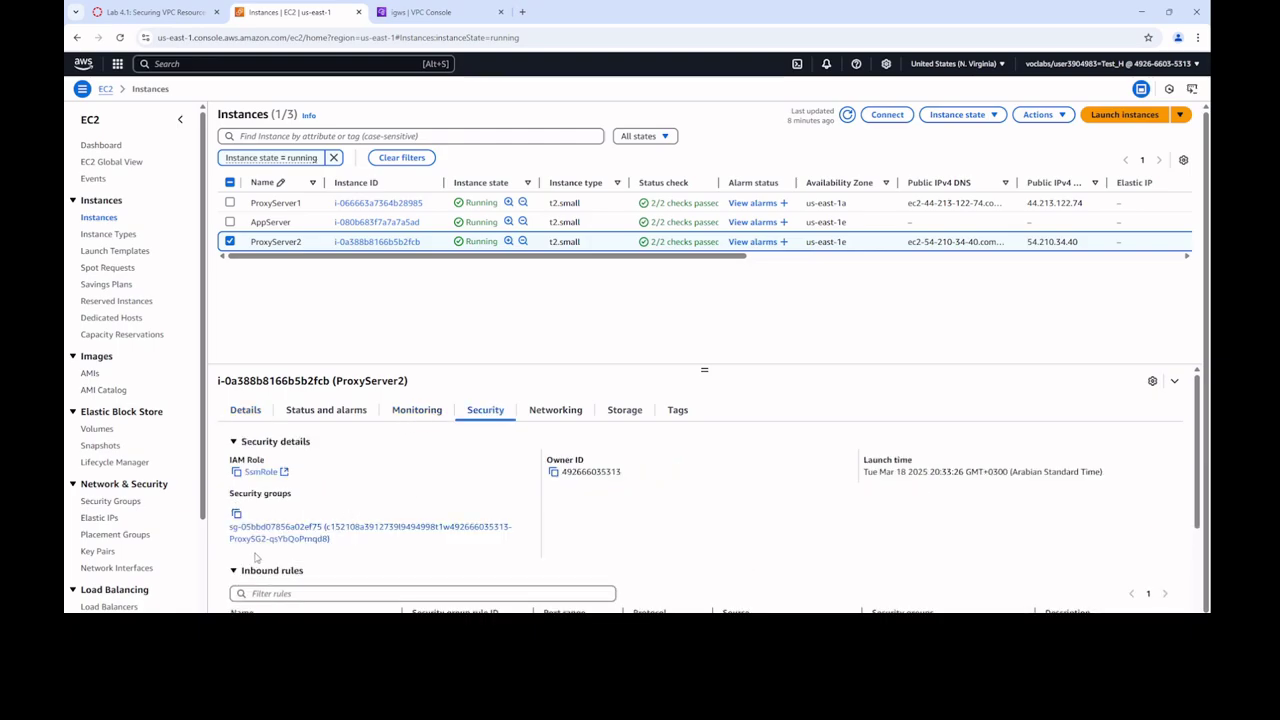
pyautogui.moveTo(229, 540); pyautogui.dragTo(266, 540)
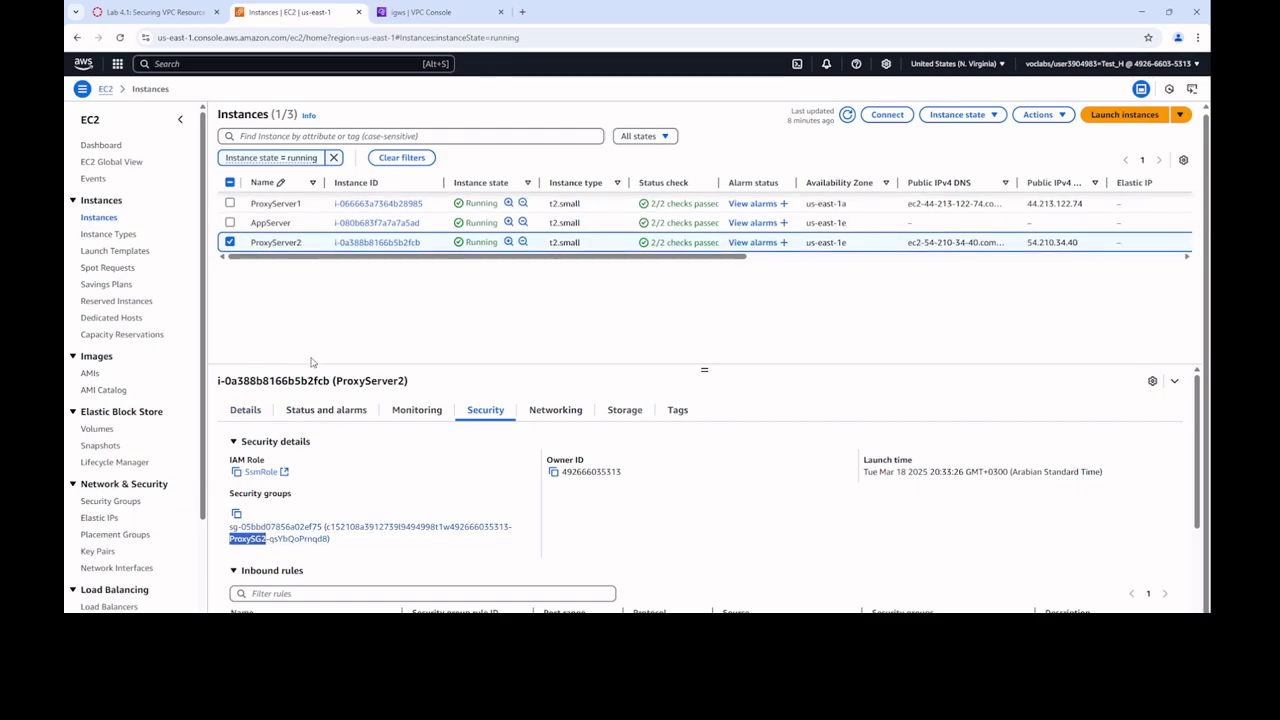
# Examine the inbound and outbound rules of ProxyServer2's security group
pyautogui.scroll(-3, 411, 570)
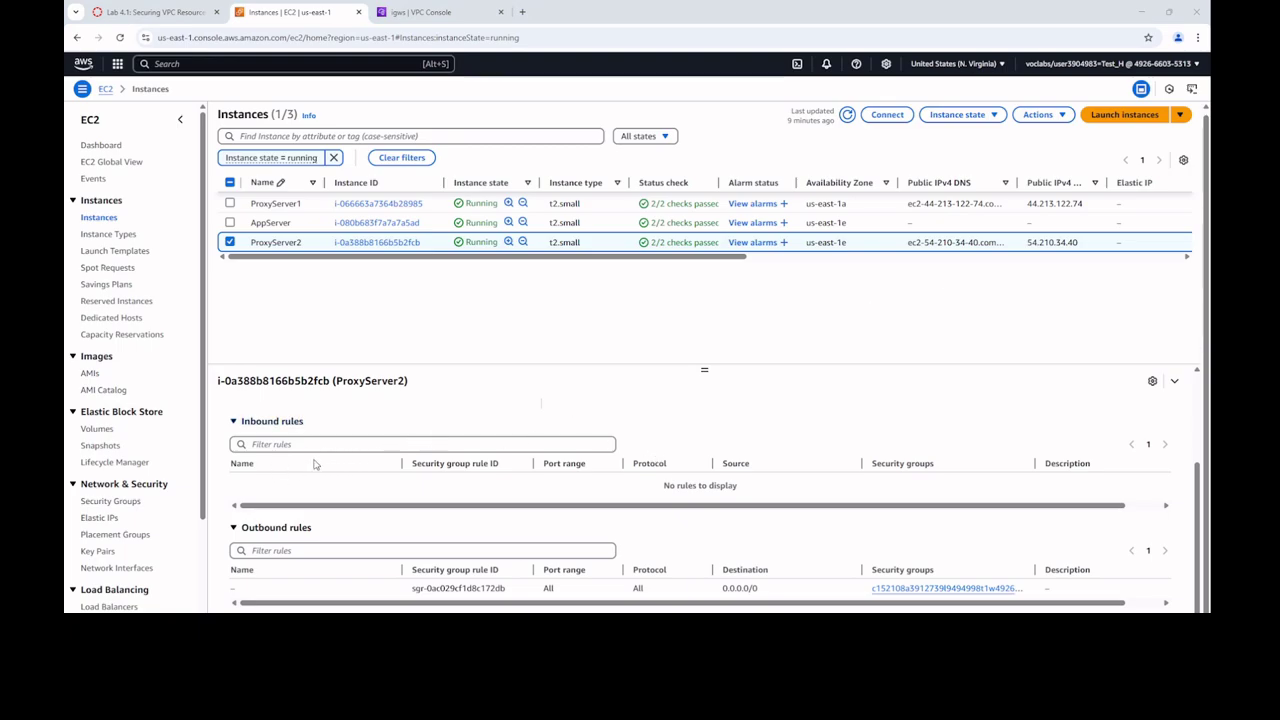
pyautogui.moveTo(834, 509); pyautogui.dragTo(625, 506)
pyautogui.scroll(5, 541, 403)
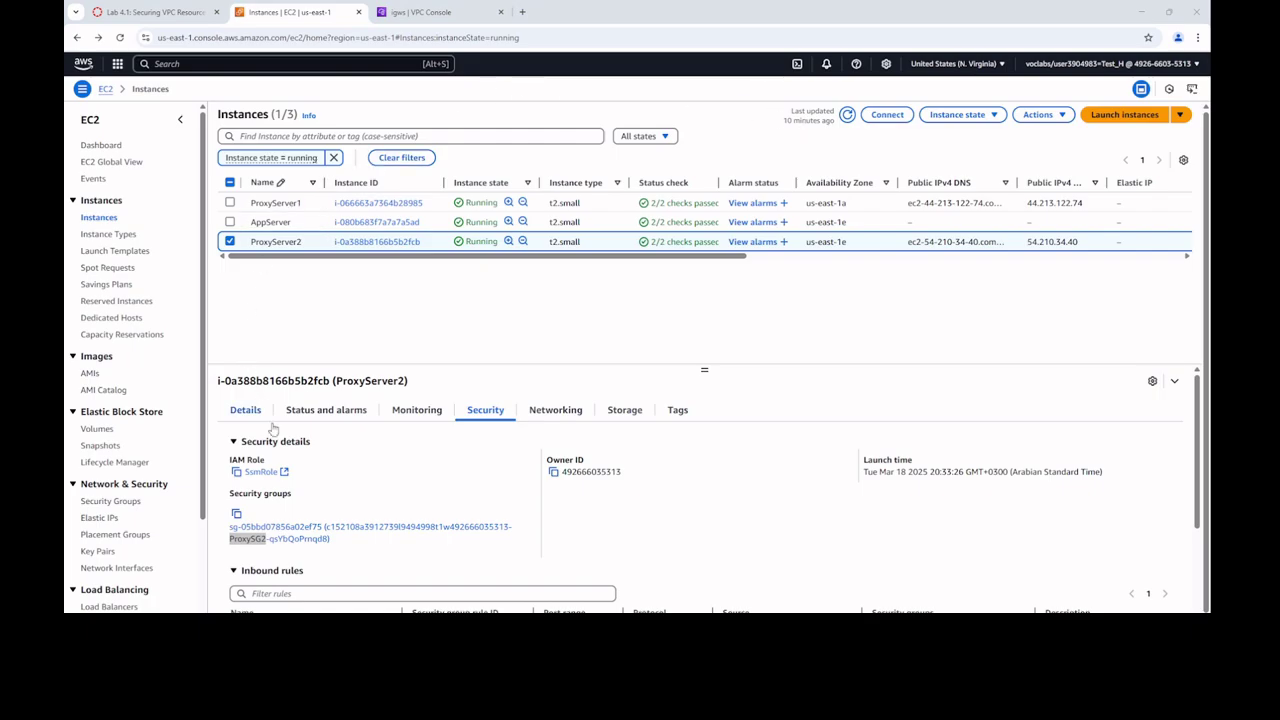
# Open the ProxySG2 security group, add a blank inbound rule, and check the lab's step 10 for the required settings
pyautogui.click(310, 541)
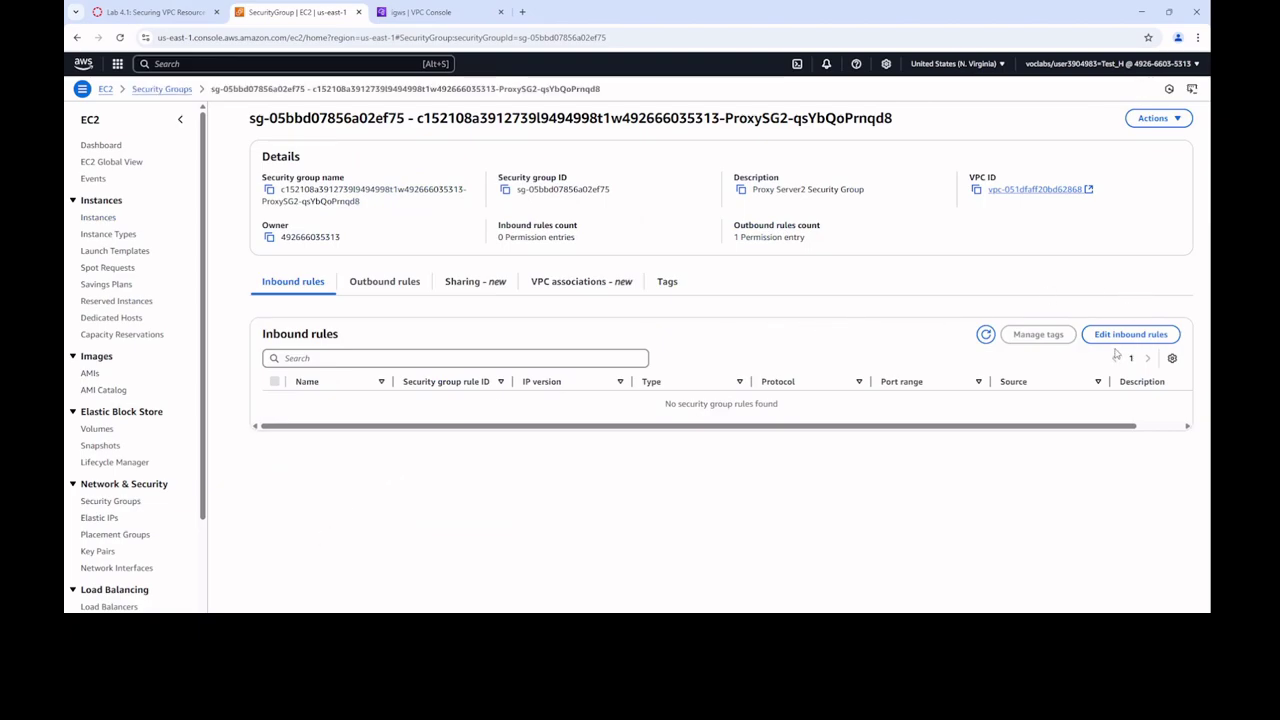
pyautogui.click(1113, 338)
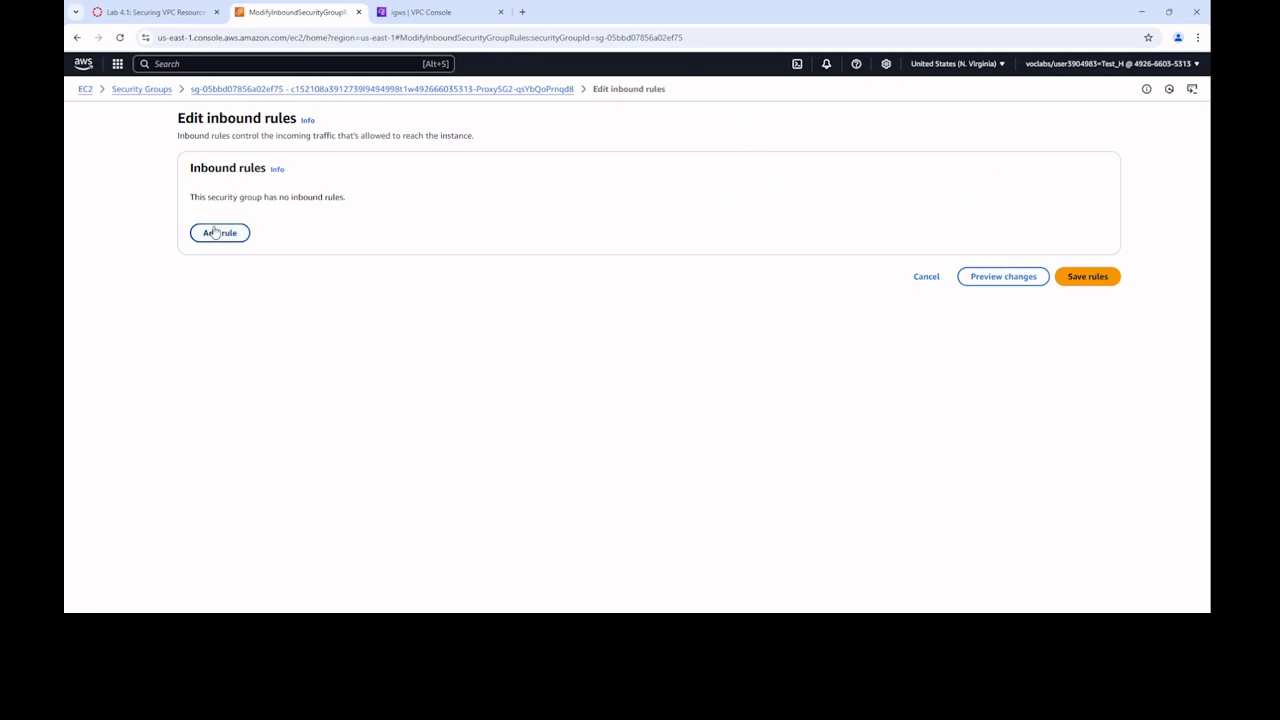
pyautogui.click(219, 232)
pyautogui.click(445, 14)
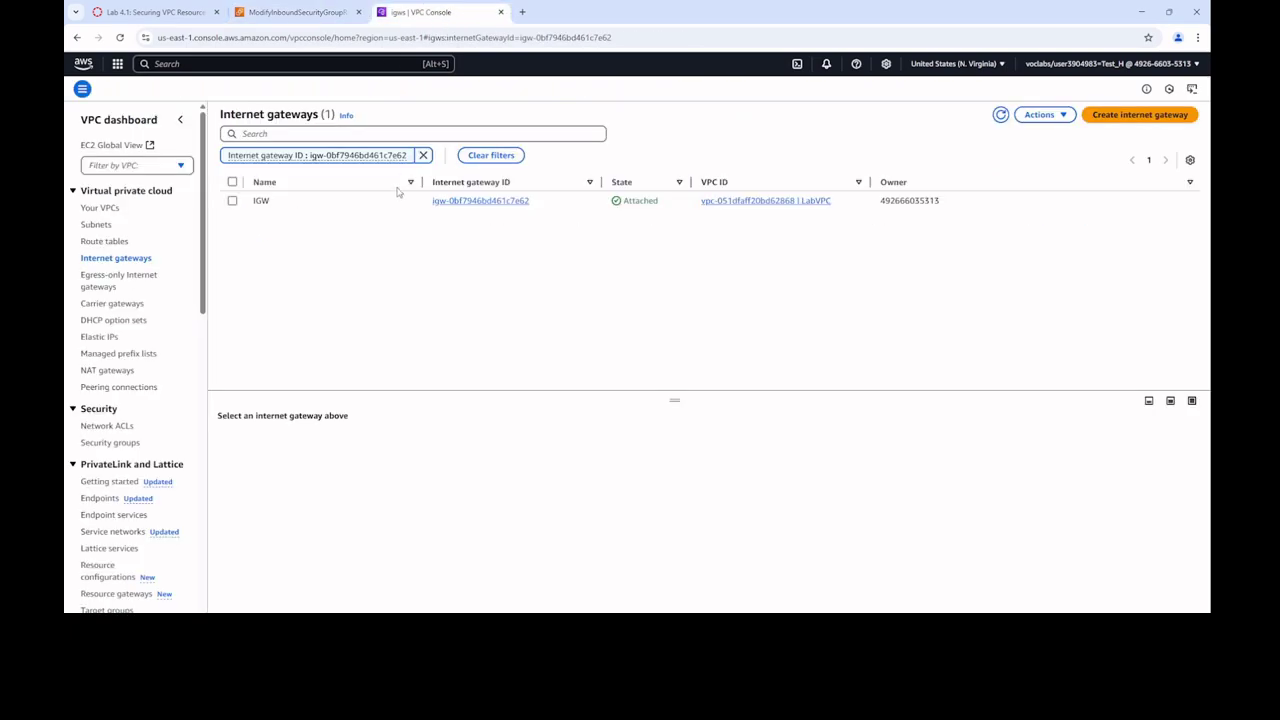
pyautogui.click(155, 12)
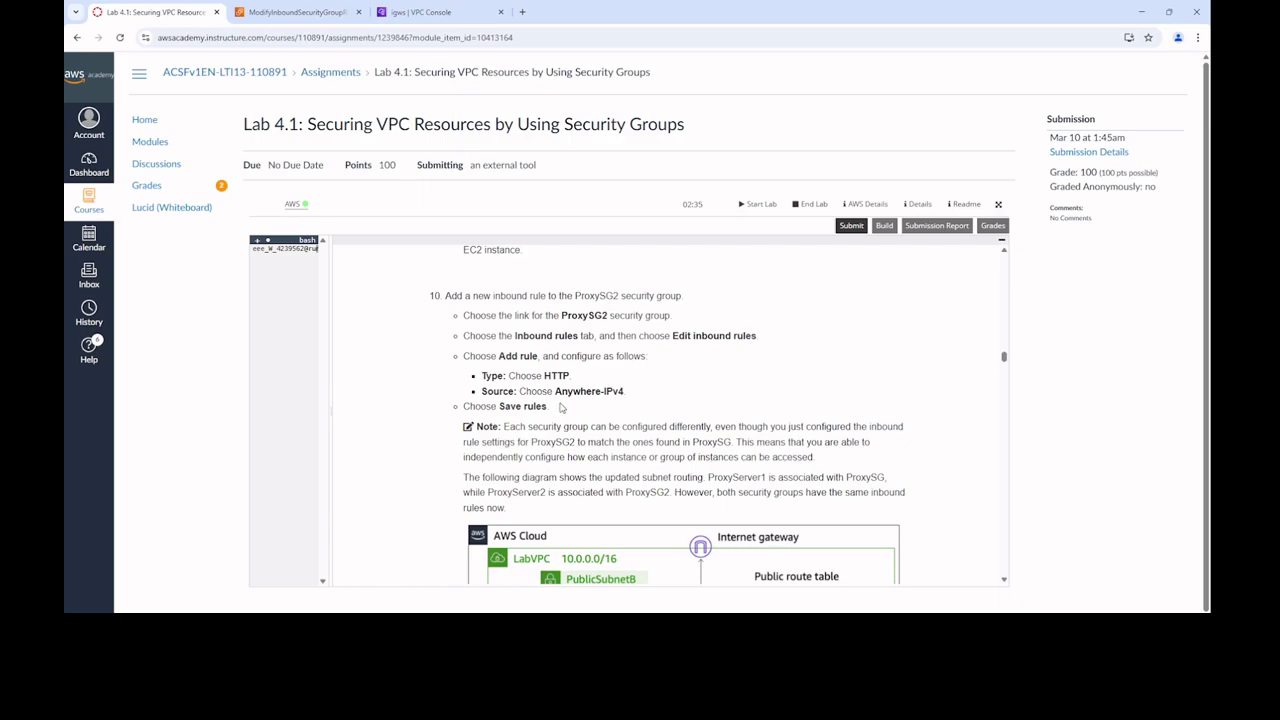
pyautogui.click(284, 12)
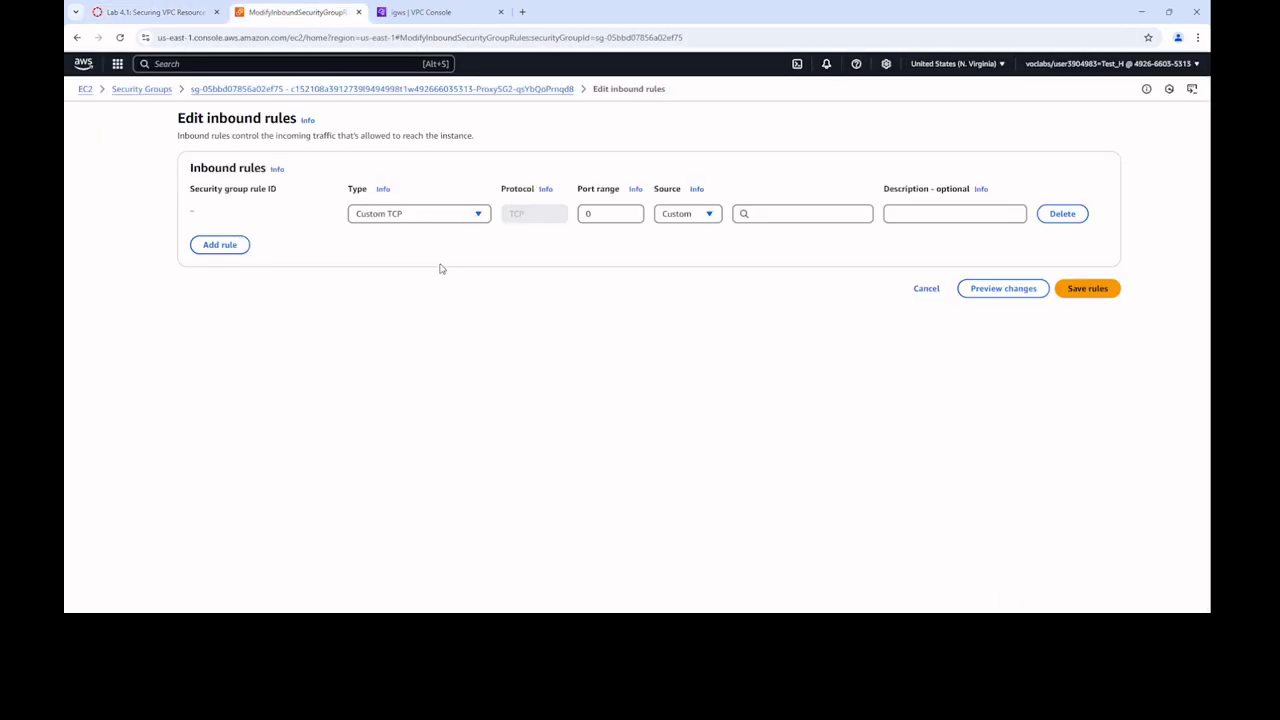
# Configure the new ProxySG2 inbound rule with type HTTP and source Anywhere-IPv4, check it against the lab's step 10, and save the rules
pyautogui.click(470, 220)
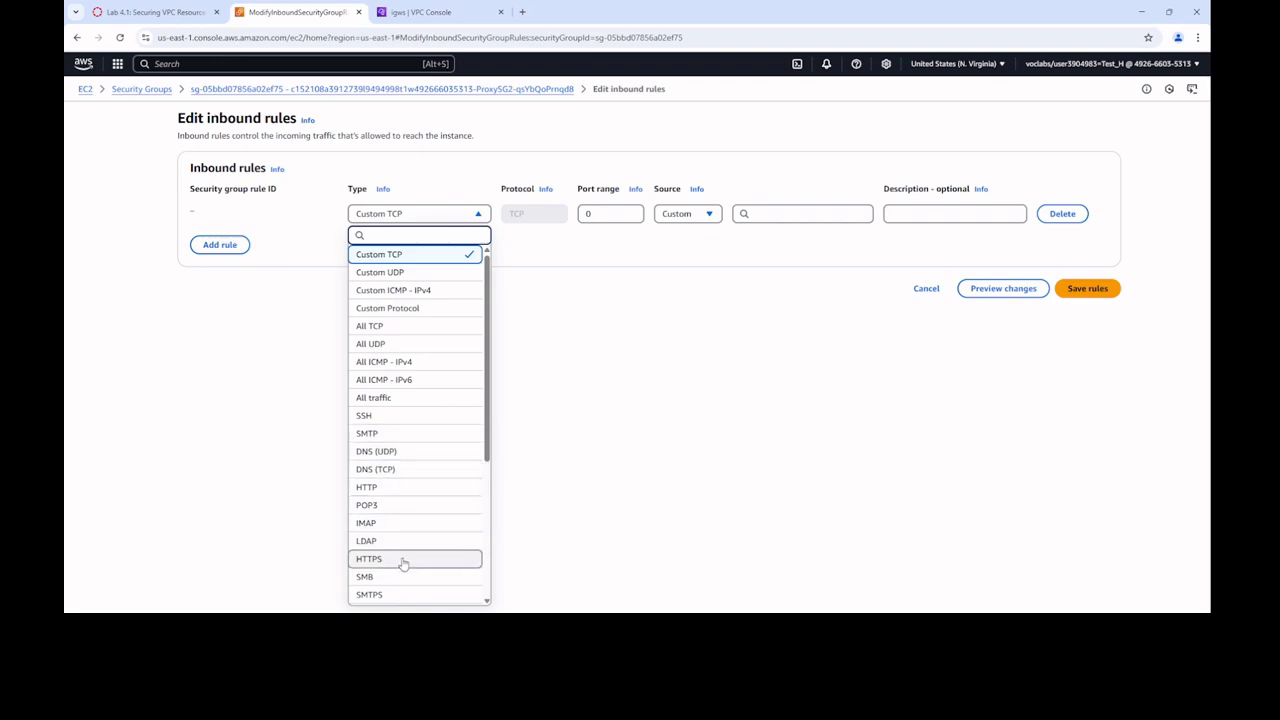
pyautogui.click(394, 487)
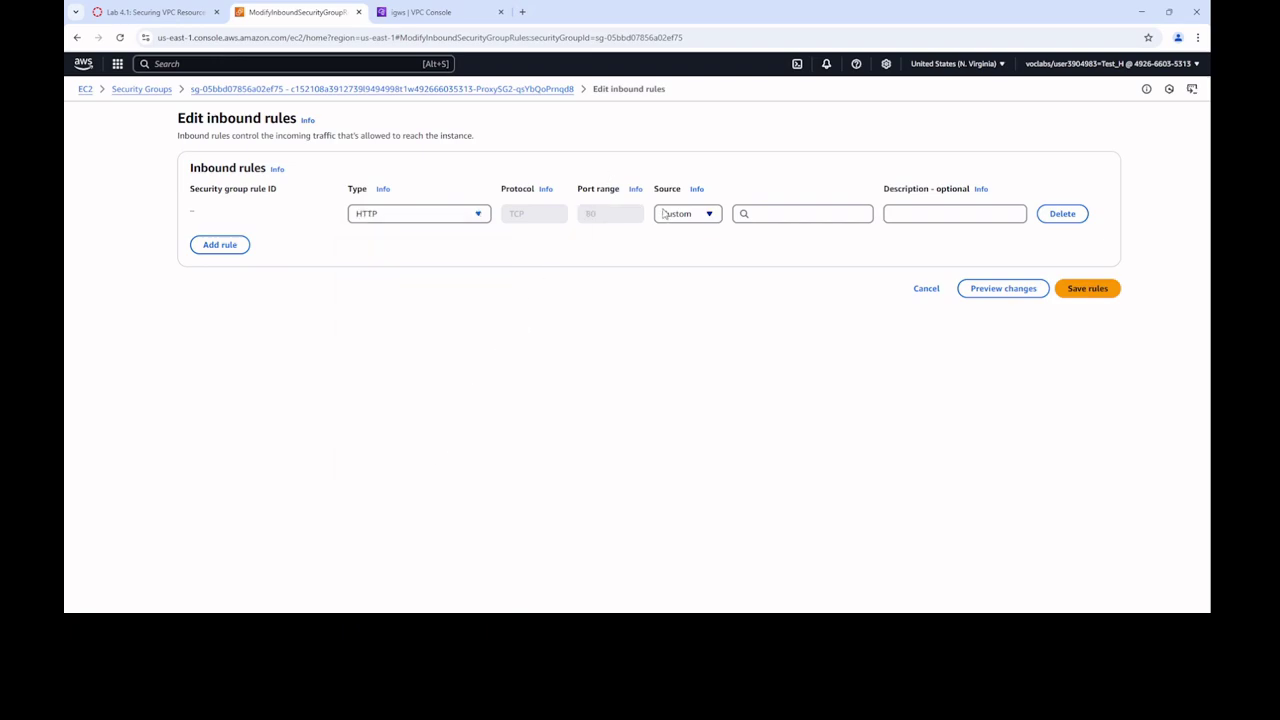
pyautogui.click(697, 218)
pyautogui.click(688, 252)
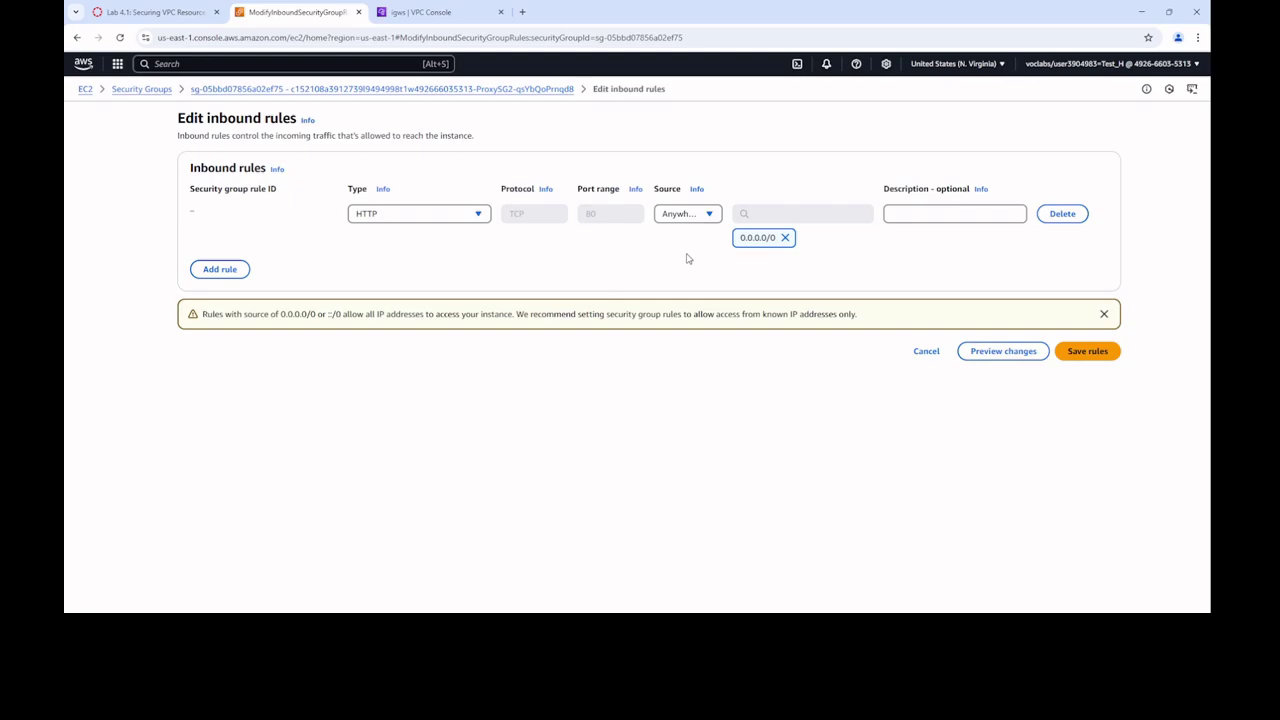
pyautogui.click(129, 12)
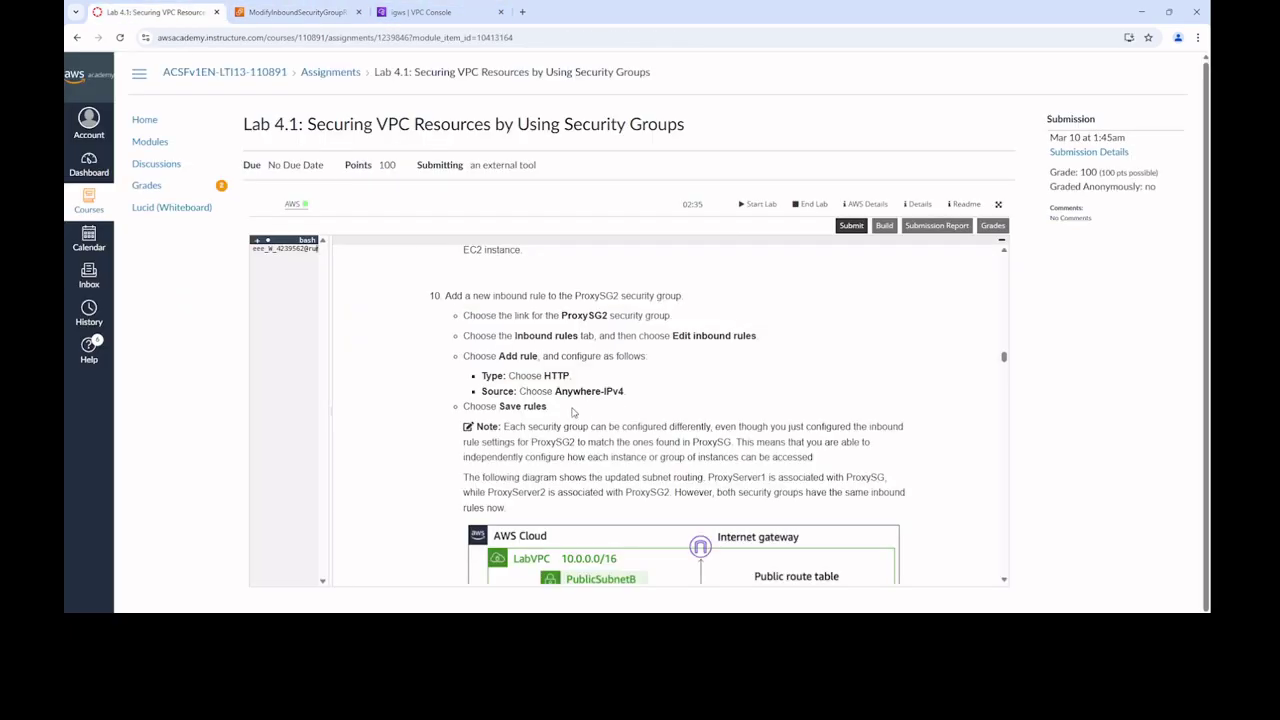
pyautogui.click(322, 13)
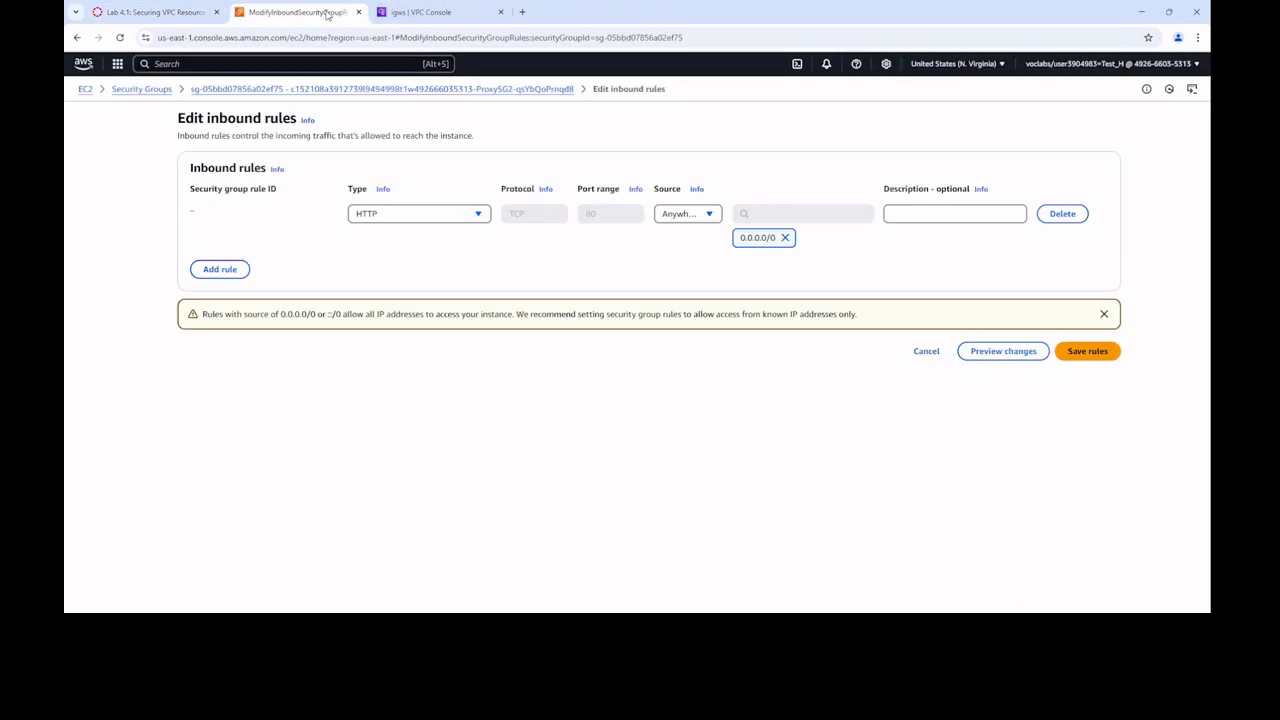
pyautogui.click(1082, 352)
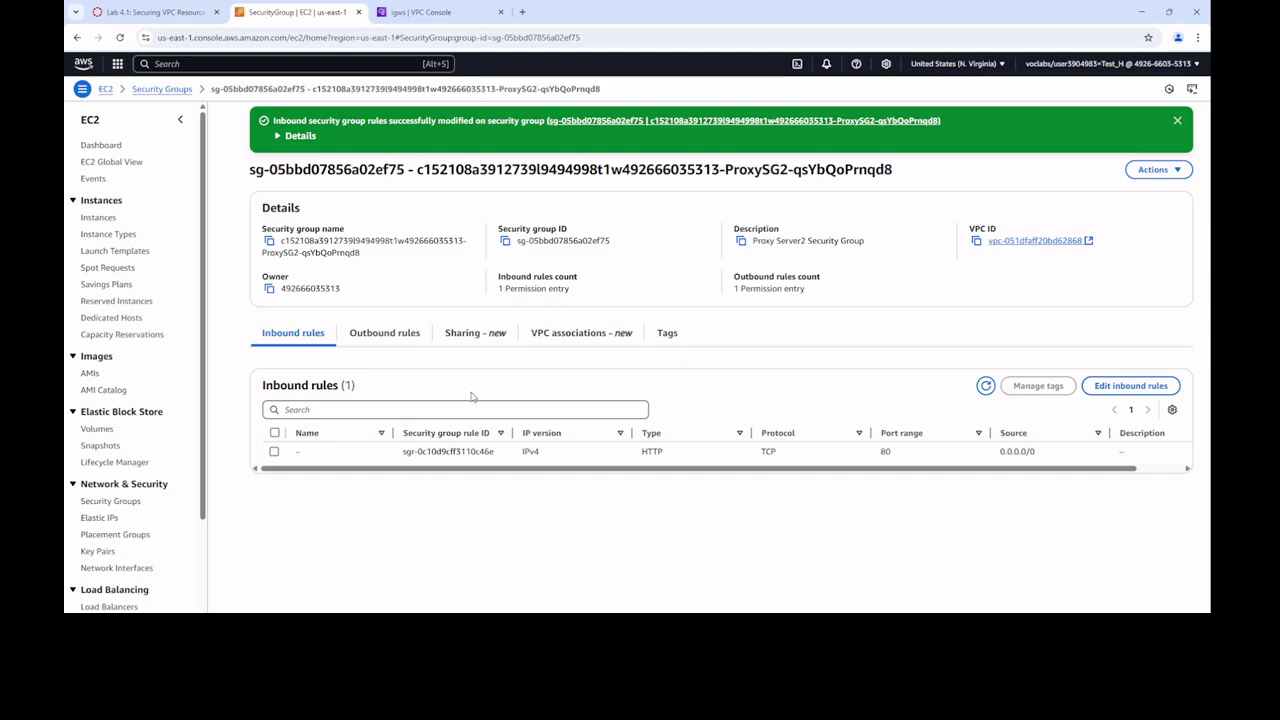
# Review the lab's updated subnet routing diagram and read the Task 3 introduction and step 11 on testing HTTP connectivity
pyautogui.click(163, 10)
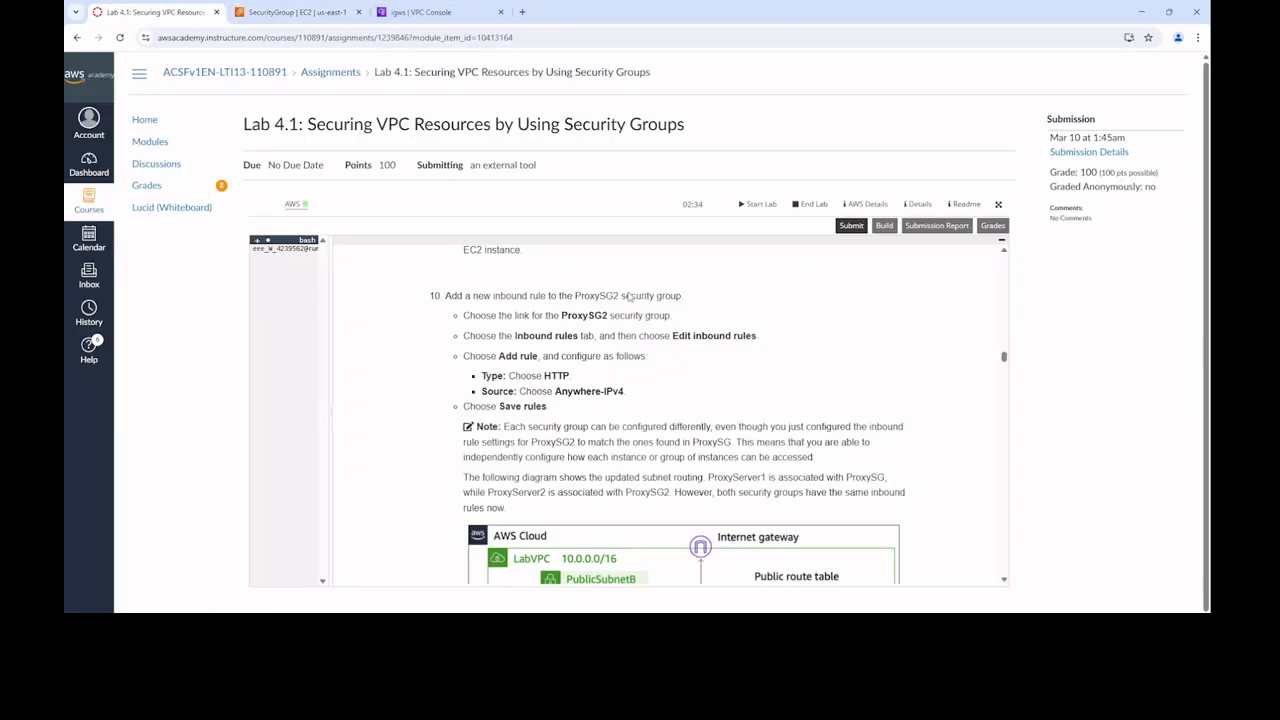
pyautogui.scroll(-2, 666, 425)
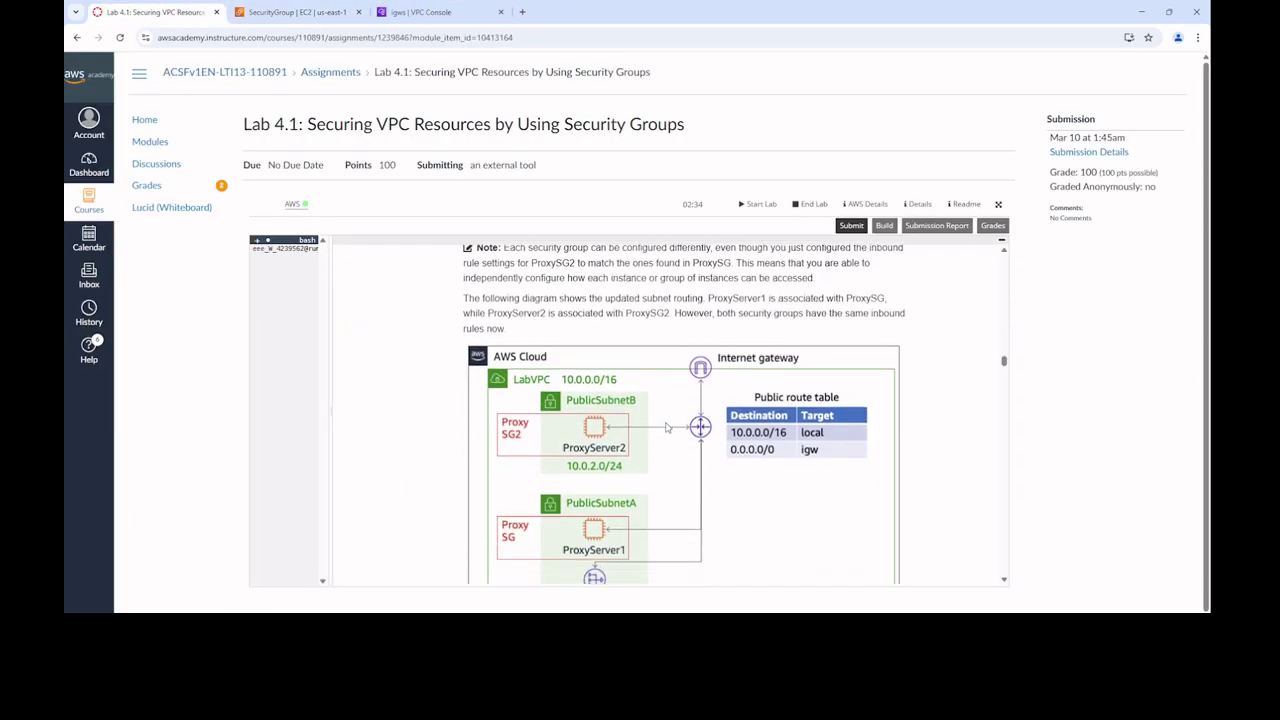
pyautogui.scroll(-5, 666, 428)
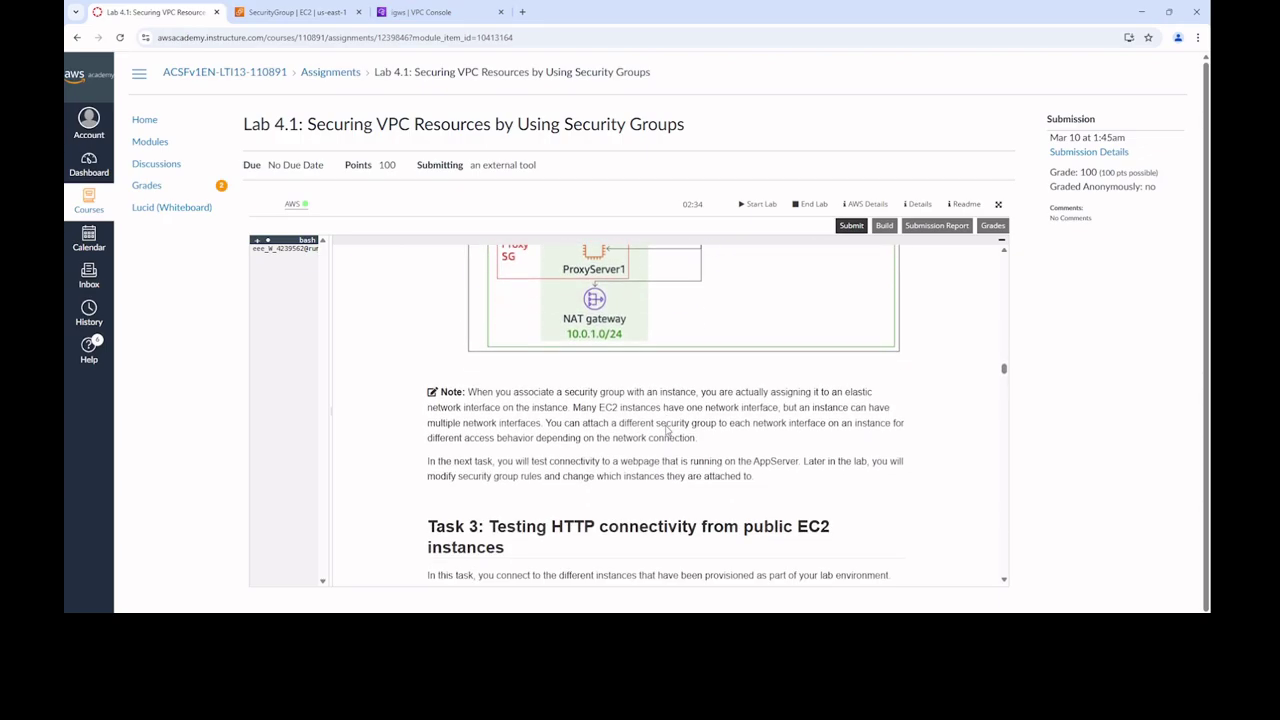
pyautogui.scroll(-1, 666, 428)
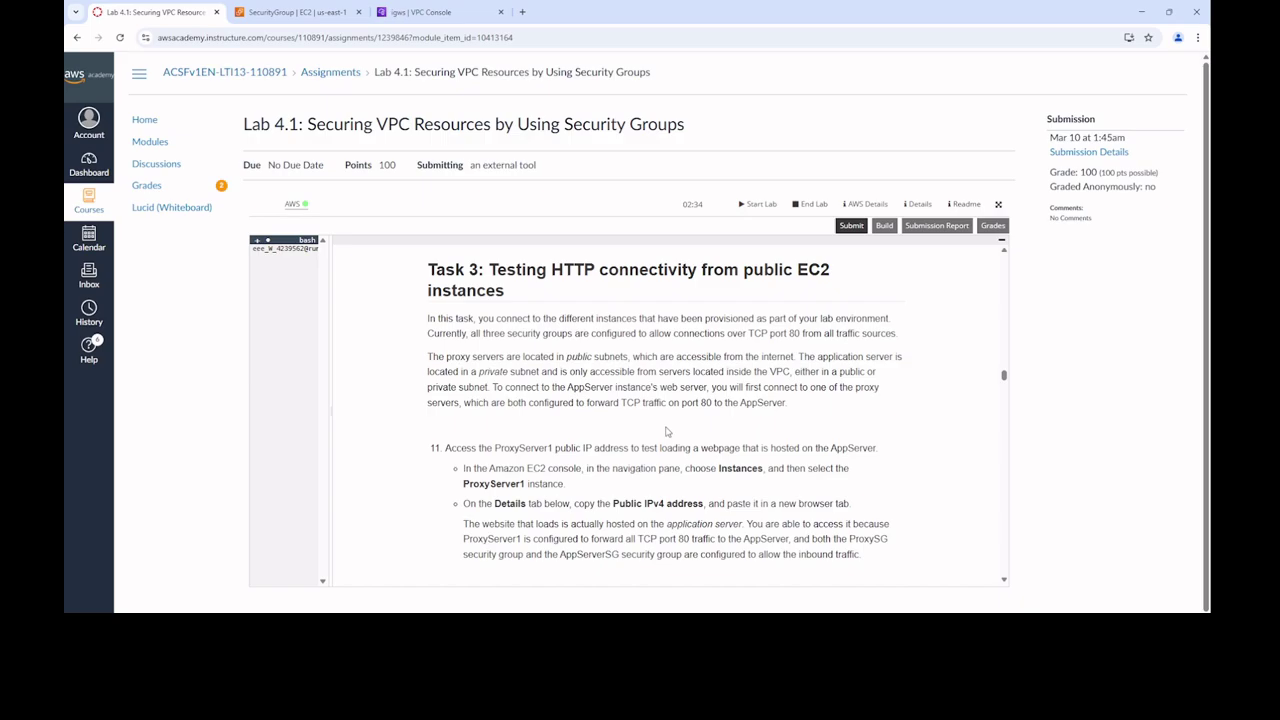
# Return to the list of running EC2 instances and deselect ProxyServer2
pyautogui.click(292, 13)
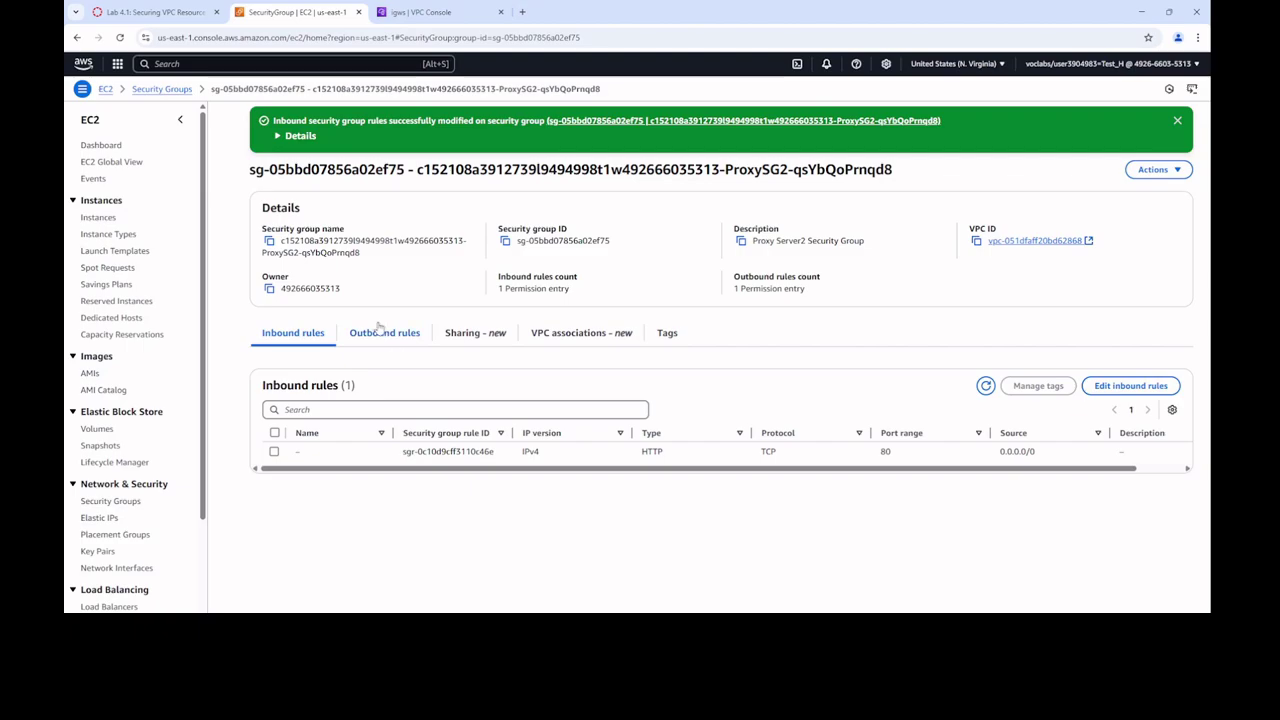
pyautogui.click(104, 146)
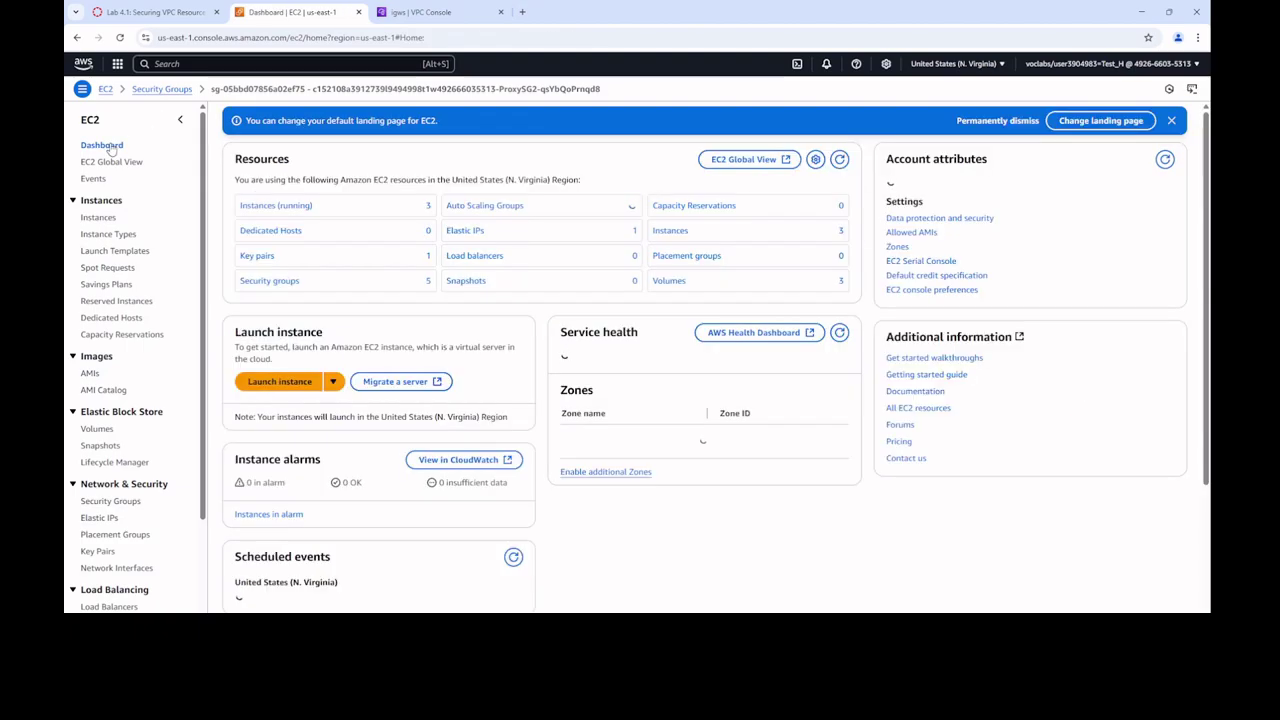
pyautogui.click(276, 206)
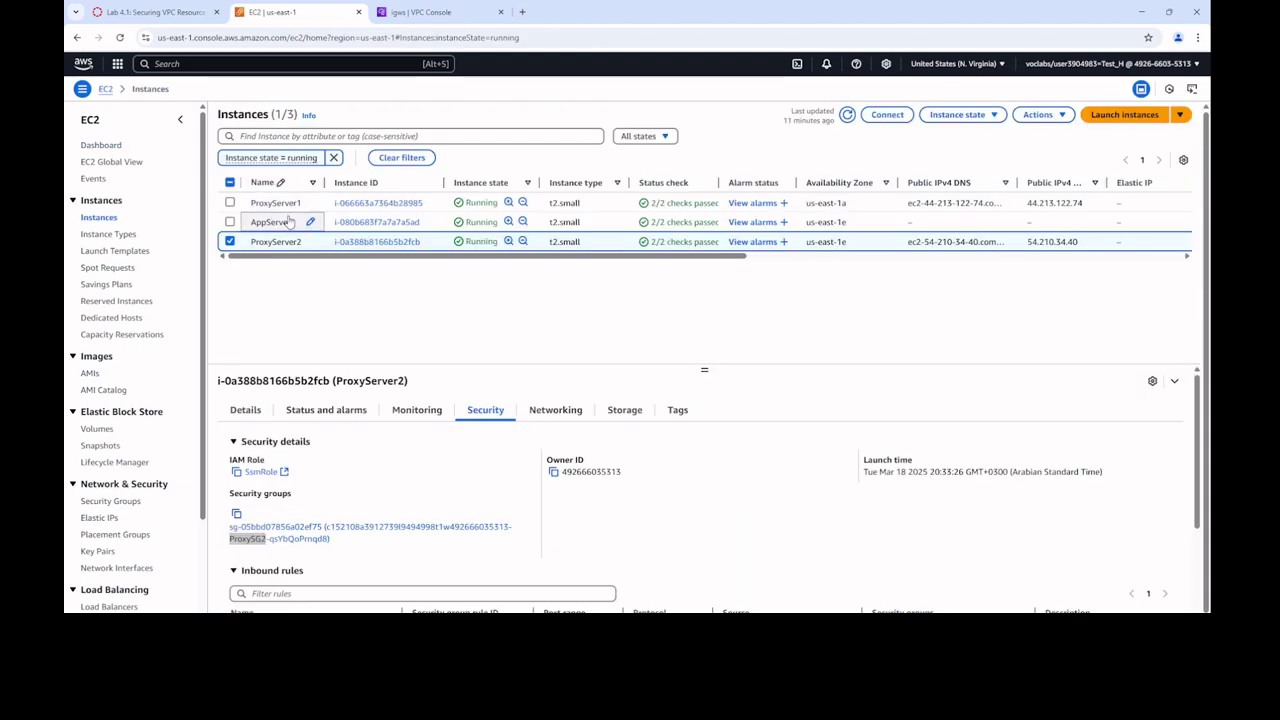
pyautogui.click(230, 241)
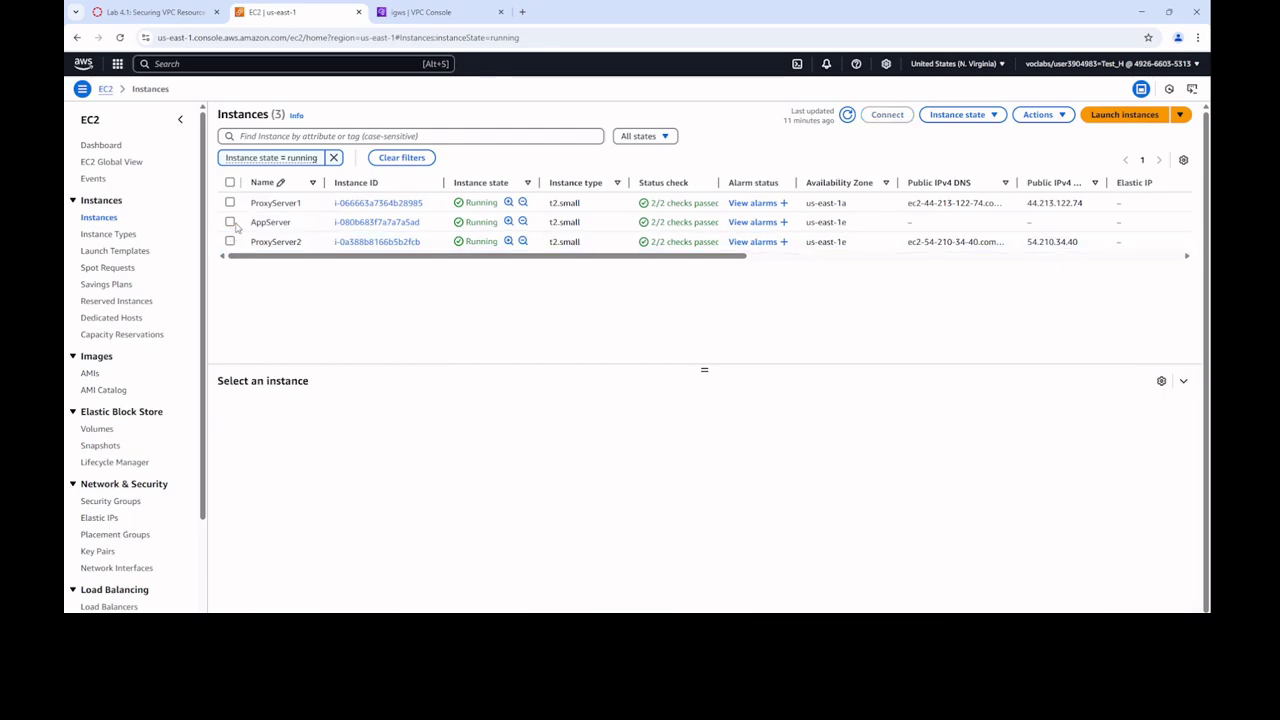
# Reread the lab's step 11, then select ProxyServer1 and copy its public IPv4 address
pyautogui.click(158, 12)
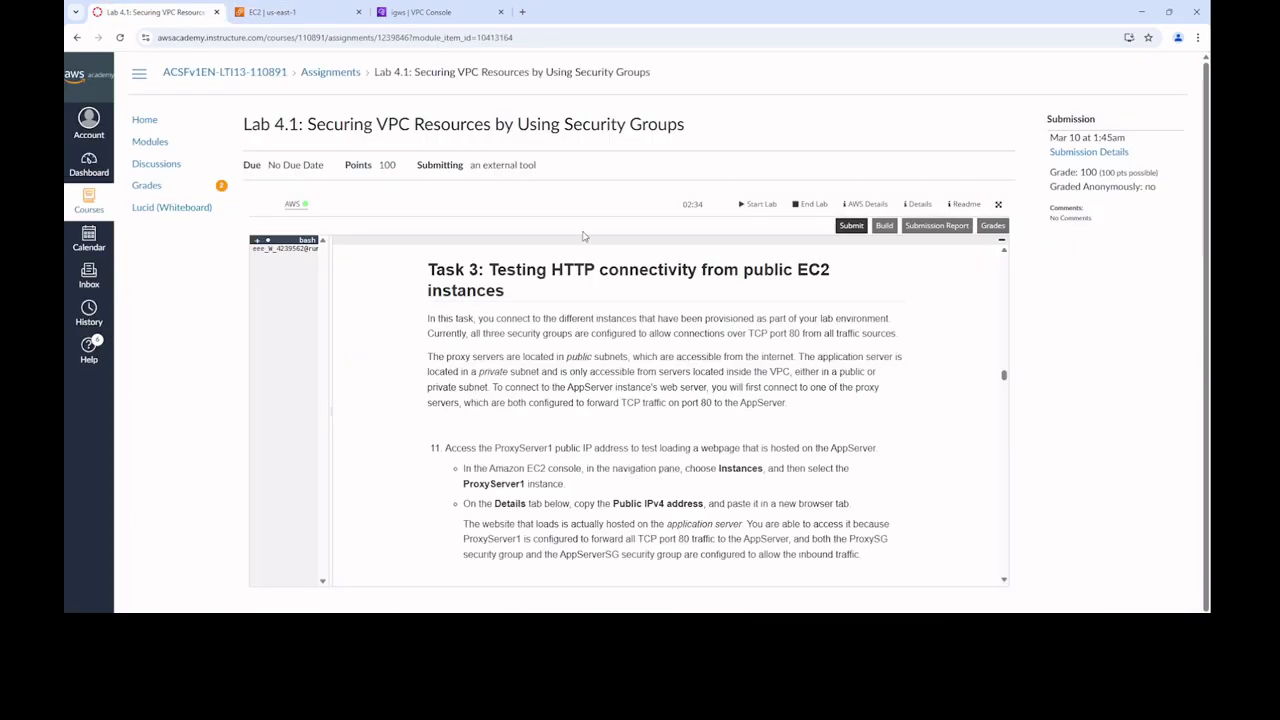
pyautogui.scroll(-3, 596, 345)
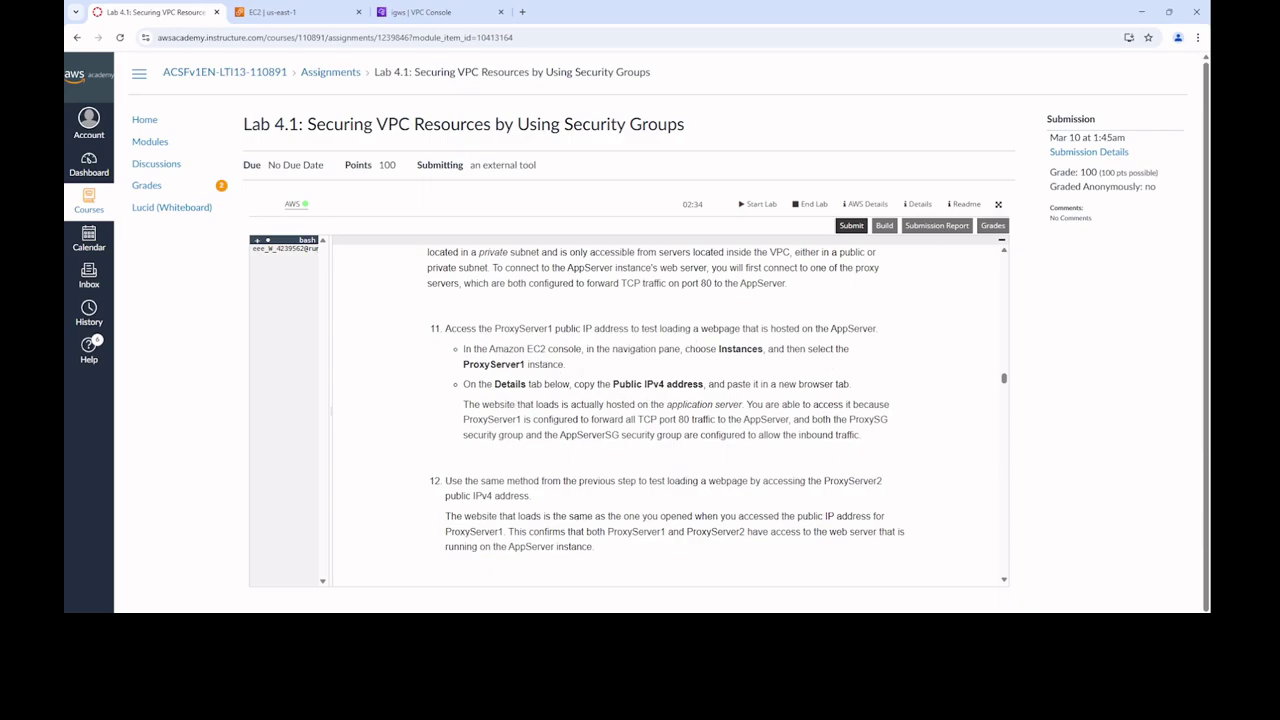
pyautogui.hotkey('ctrl', 'Tab')
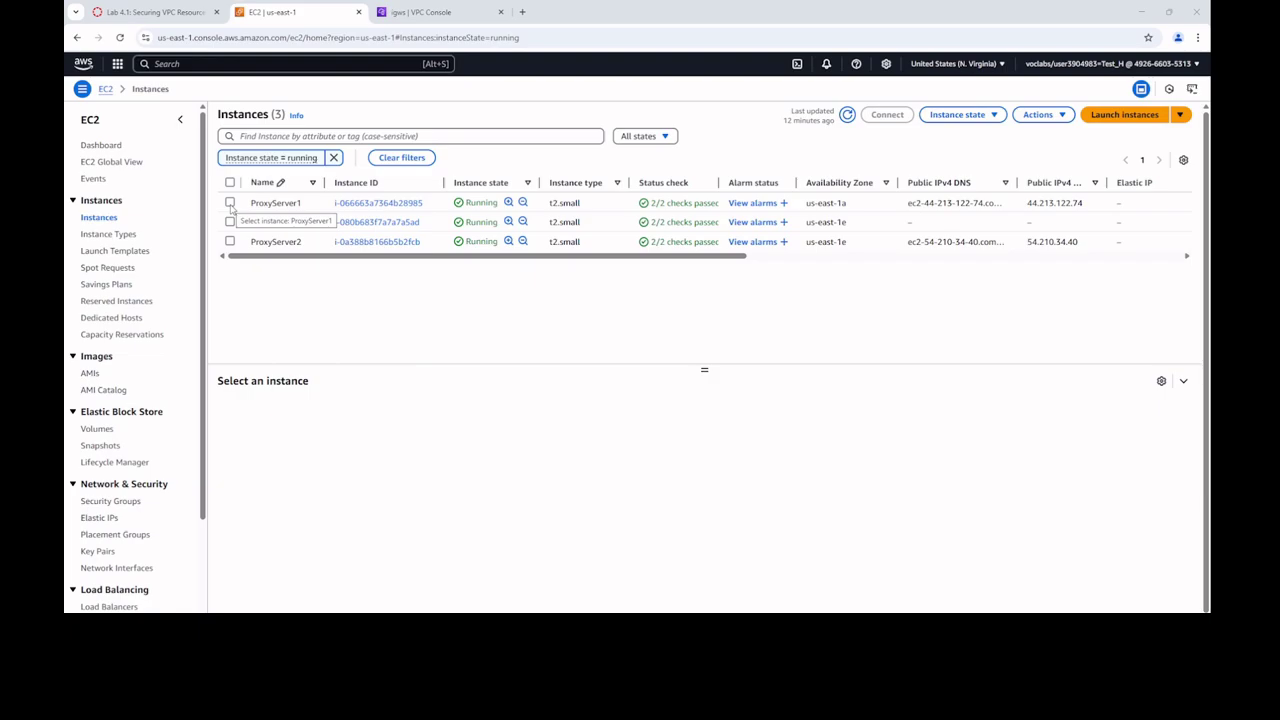
pyautogui.click(230, 203)
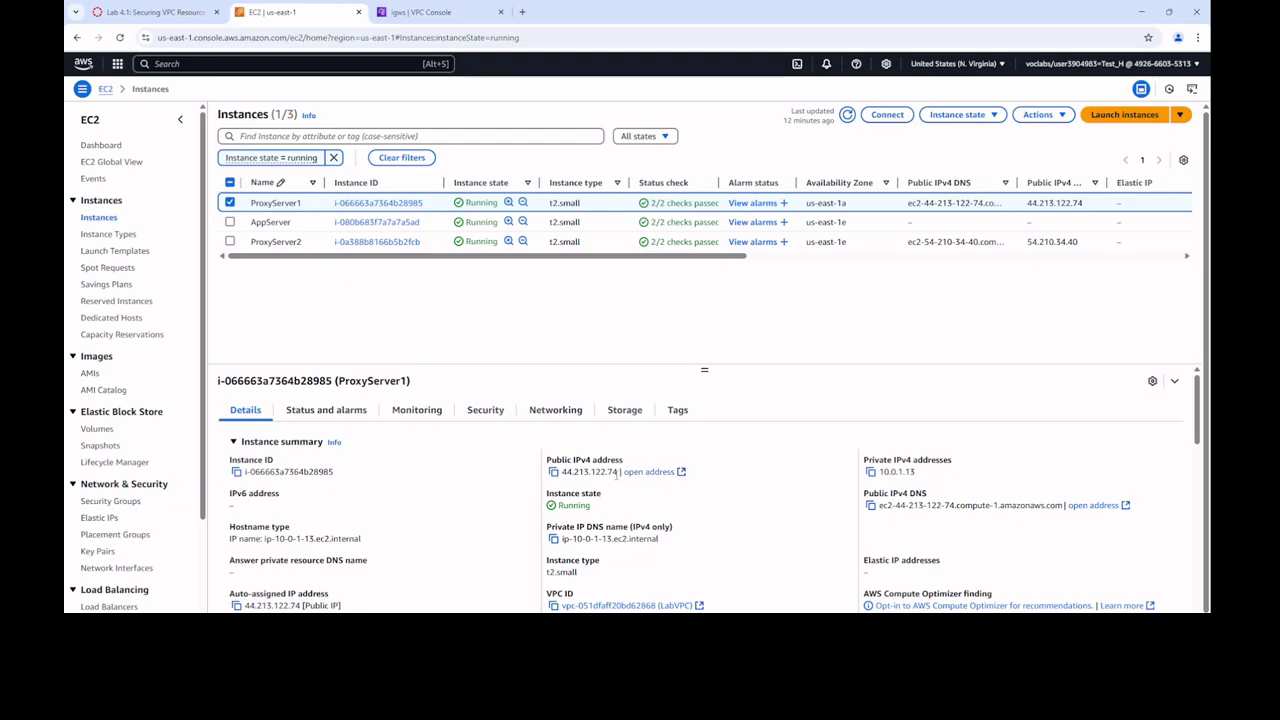
pyautogui.click(554, 473)
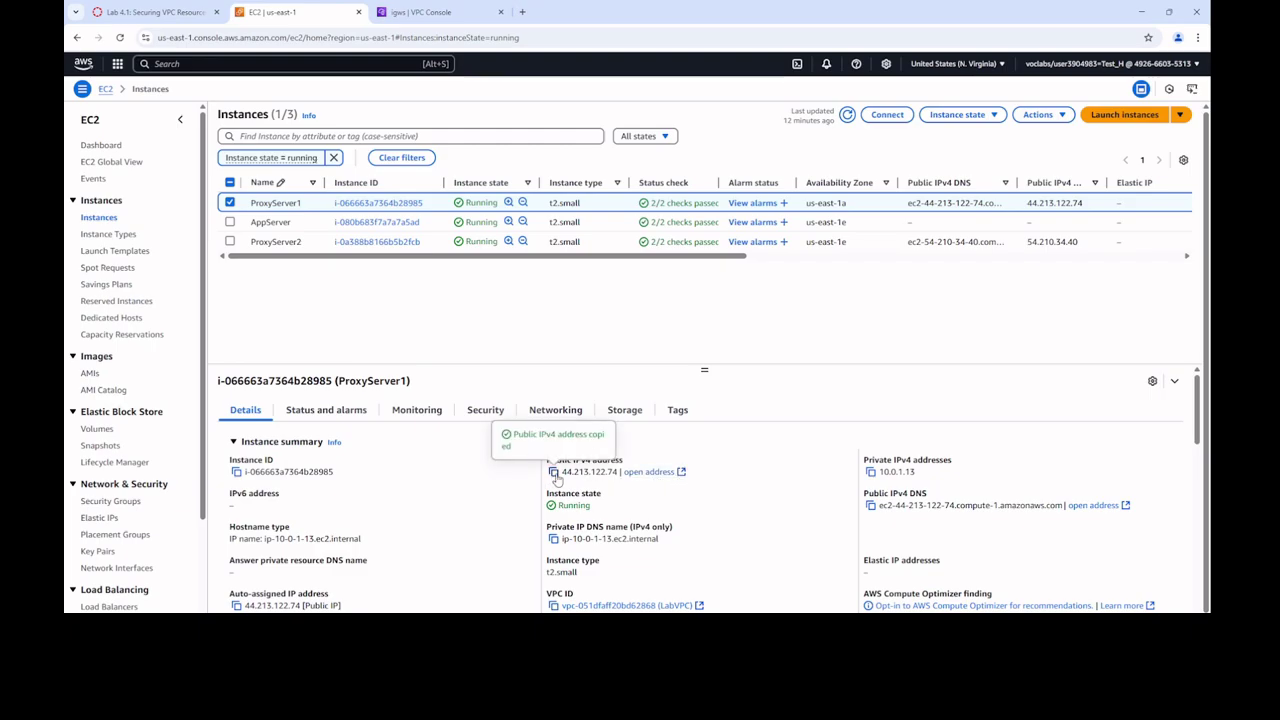
# Load ProxyServer1's public IPv4 address, 44.213.122.74, in a new browser tab to test the AppServer webpage
pyautogui.click(152, 12)
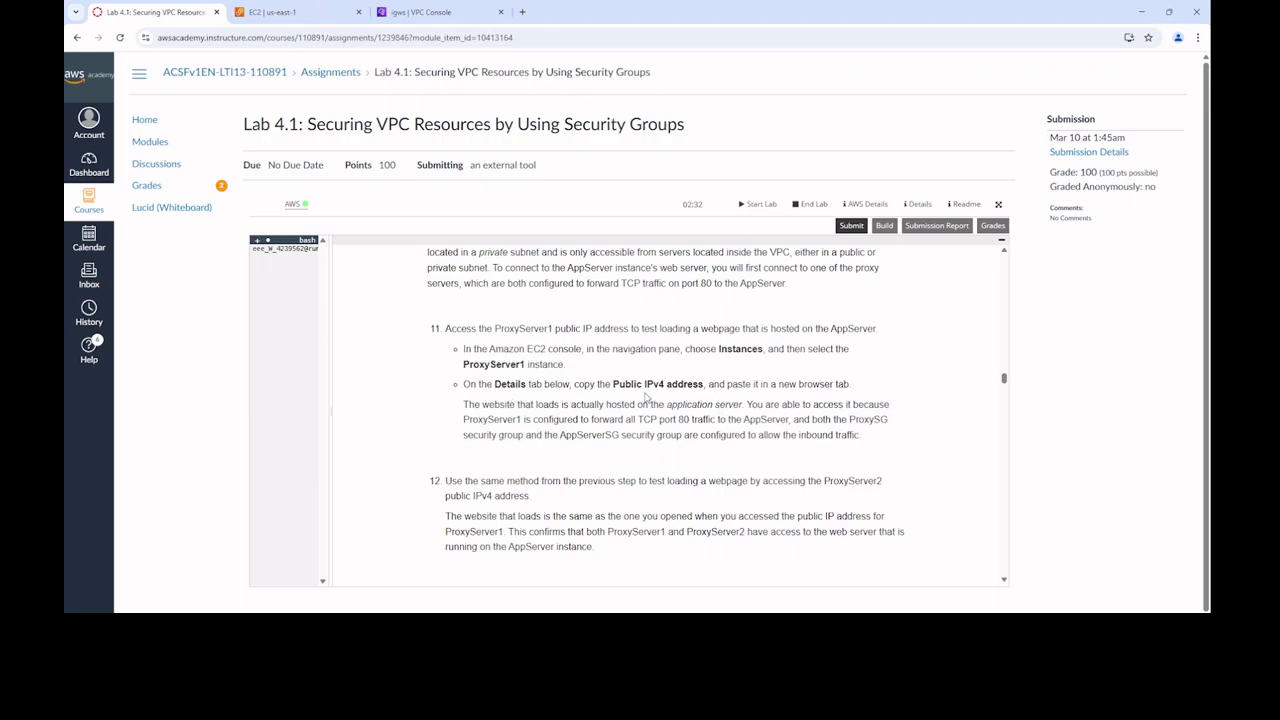
pyautogui.click(522, 12)
pyautogui.click(543, 37)
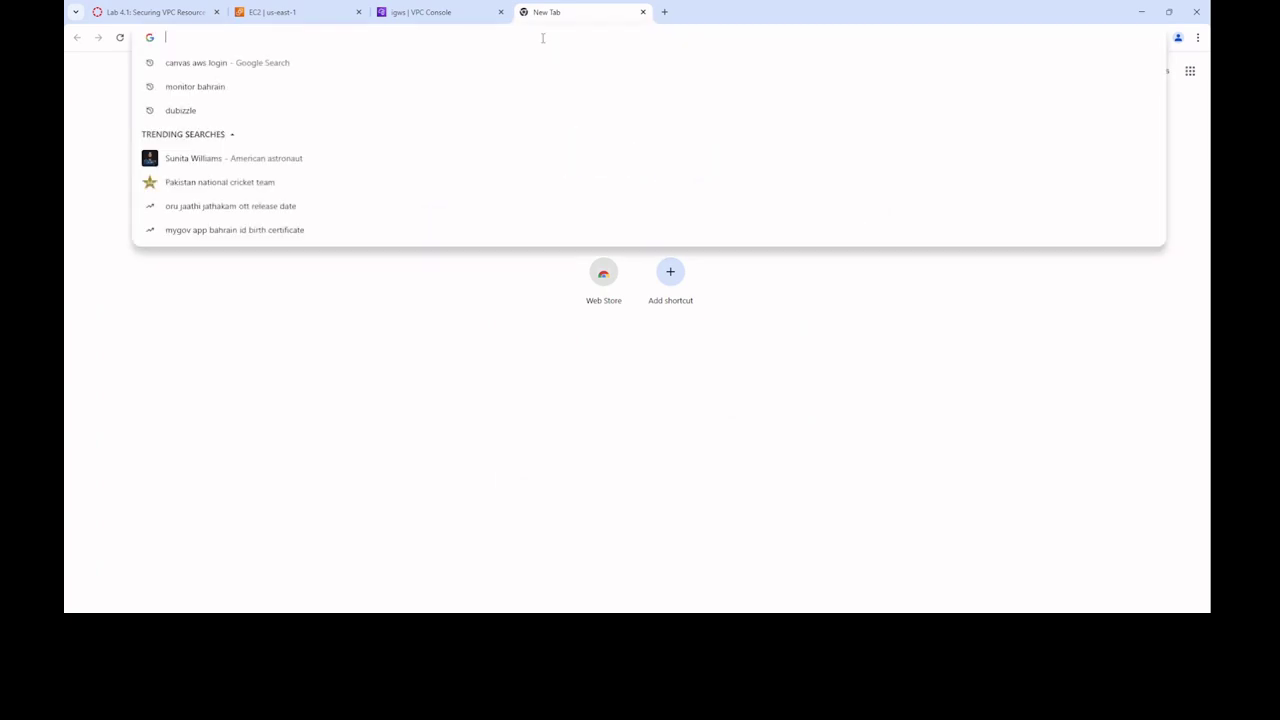
pyautogui.hotkey('ctrl', 'v')
pyautogui.press('Return')
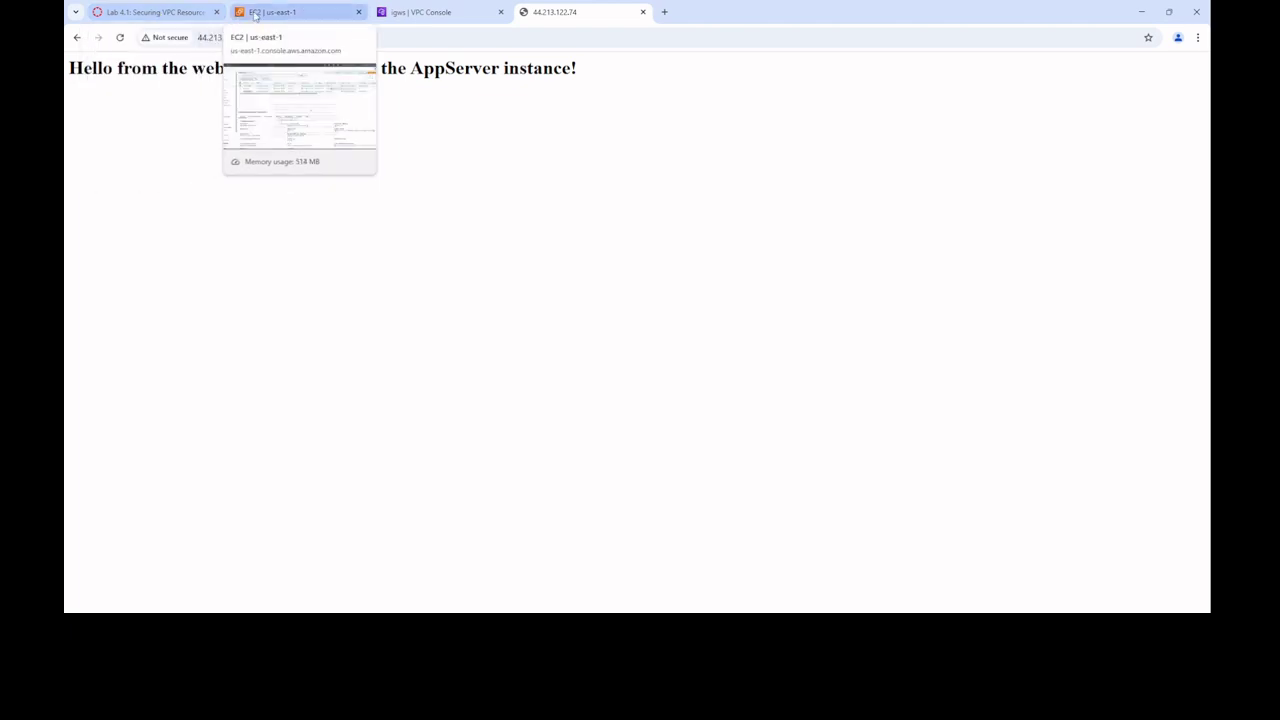
# Read the lab's step 12 on testing the webpage through ProxyServer2's public IPv4 address
pyautogui.click(160, 13)
pyautogui.scroll(-2, 634, 418)
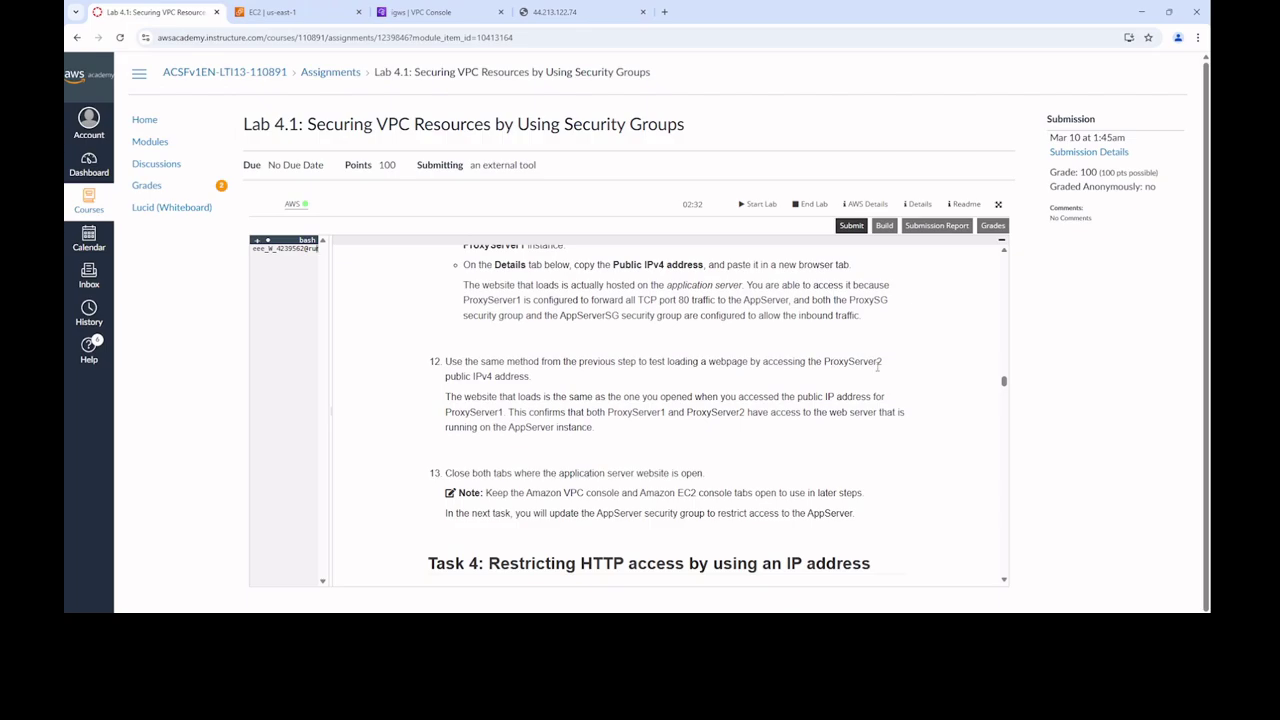
pyautogui.moveTo(825, 361); pyautogui.dragTo(884, 362)
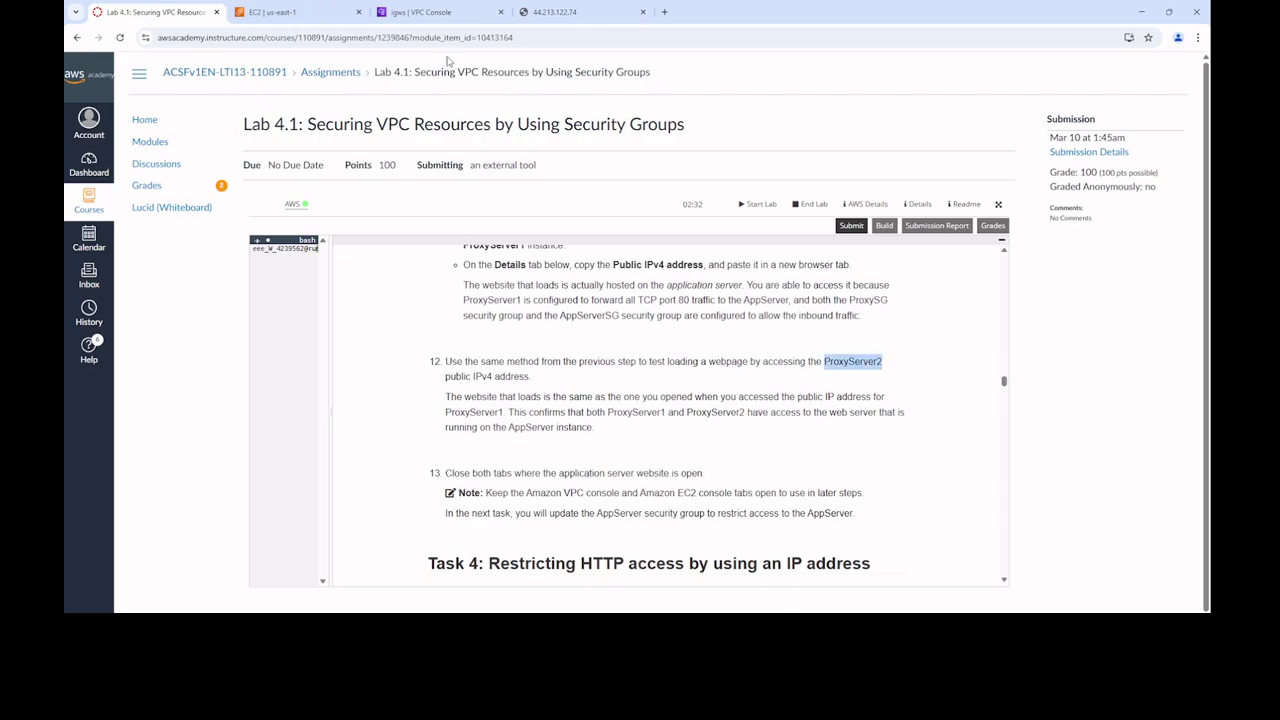
# Select ProxyServer2 in place of ProxyServer1 in the EC2 instance list and copy its public IPv4 address
pyautogui.click(306, 18)
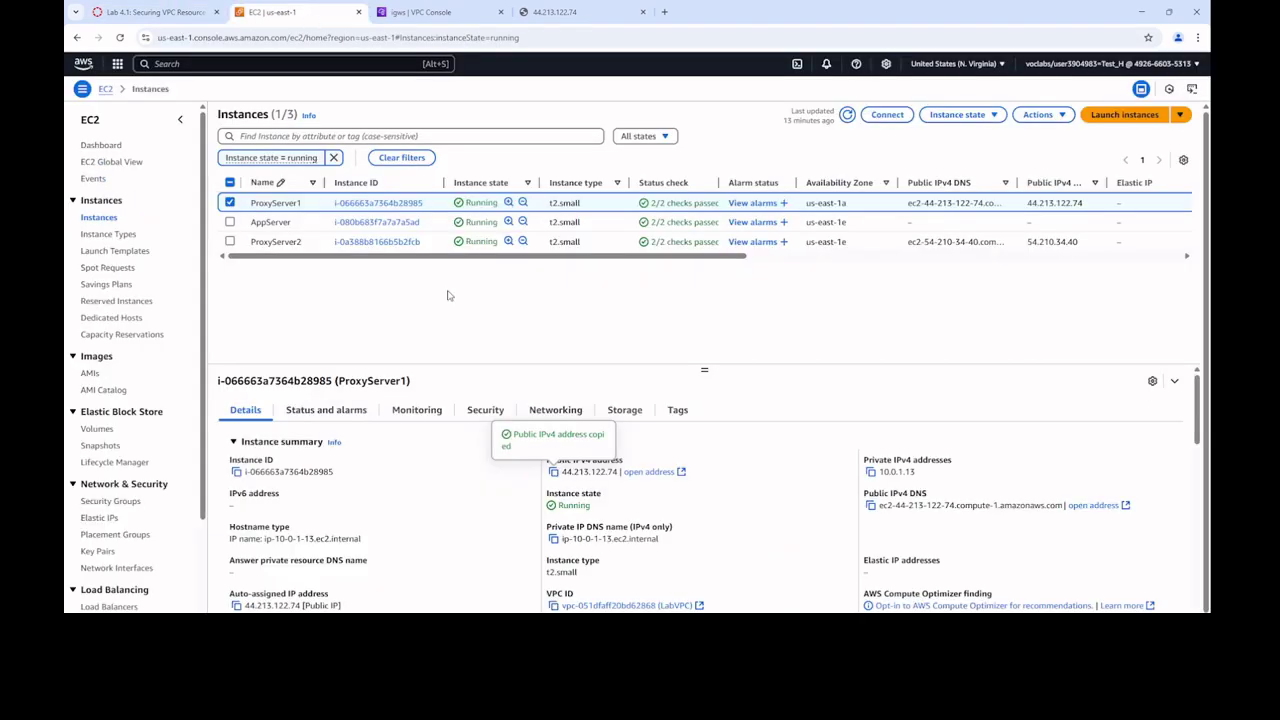
pyautogui.click(230, 242)
pyautogui.click(230, 242)
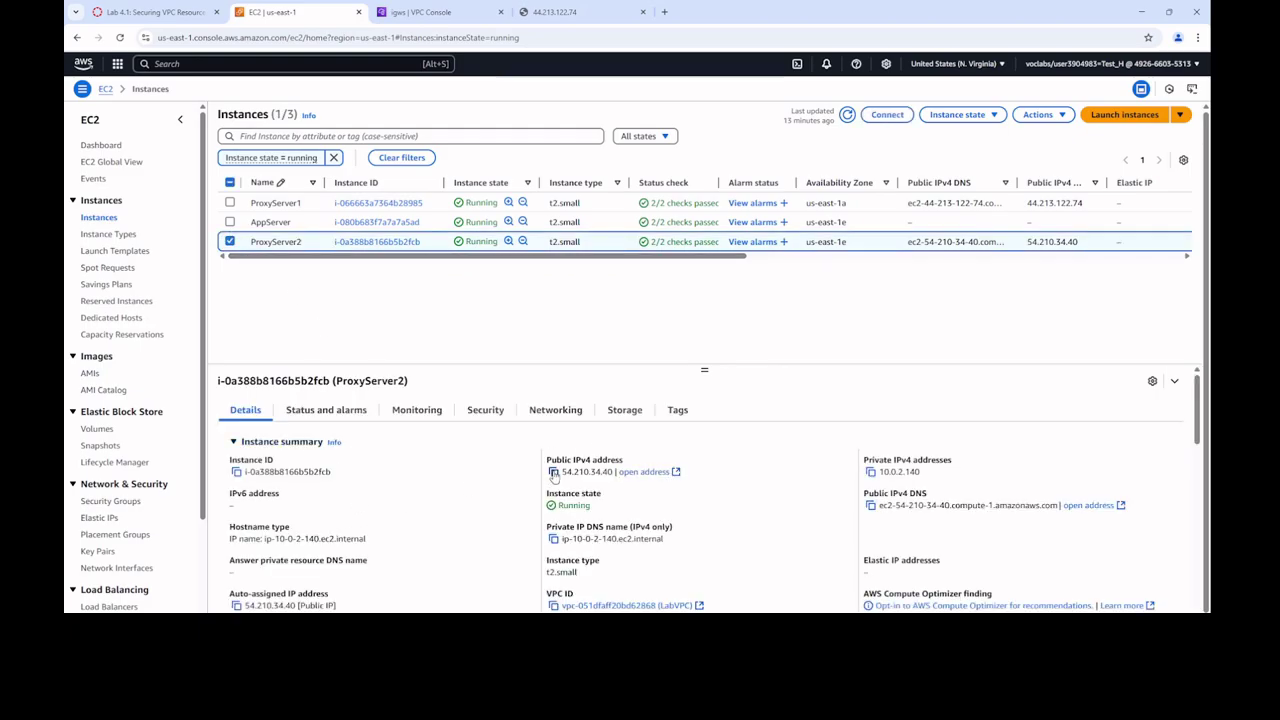
pyautogui.click(553, 471)
# Load ProxyServer2's public IPv4 address, 54.210.34.40, in a new browser tab to test the AppServer webpage
pyautogui.click(664, 12)
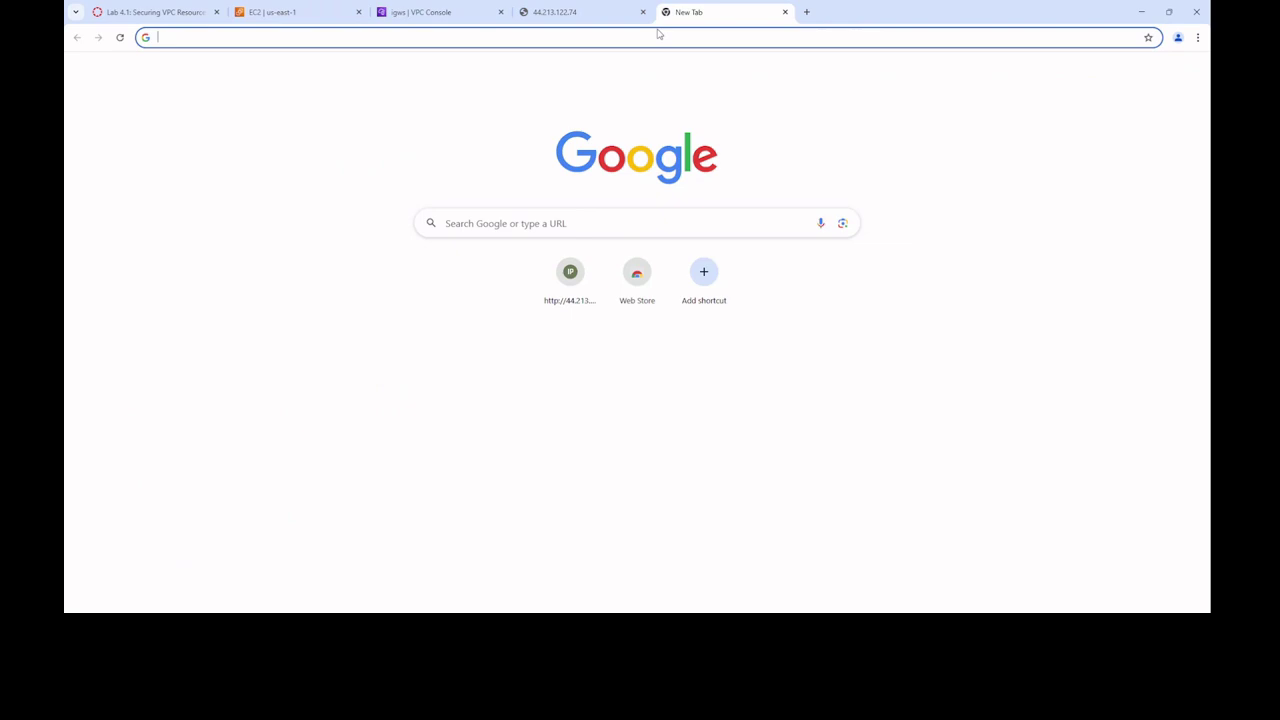
pyautogui.hotkey('ctrl', 'v')
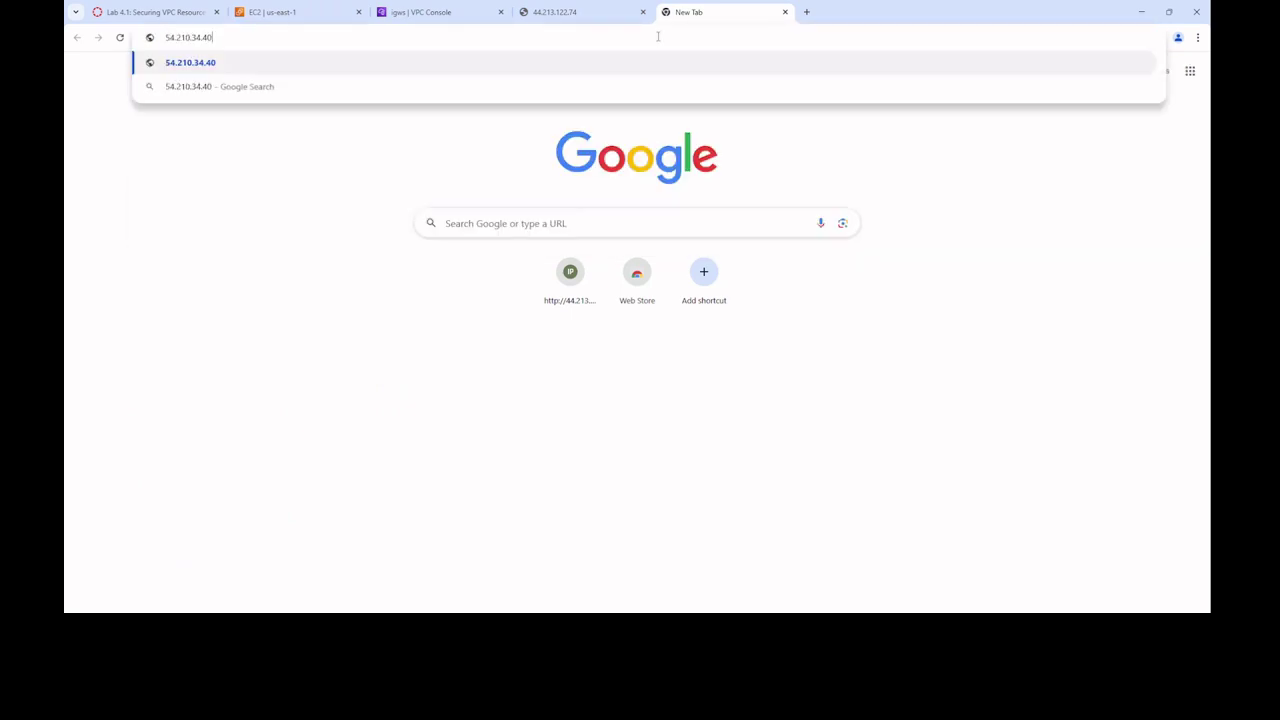
pyautogui.press('Return')
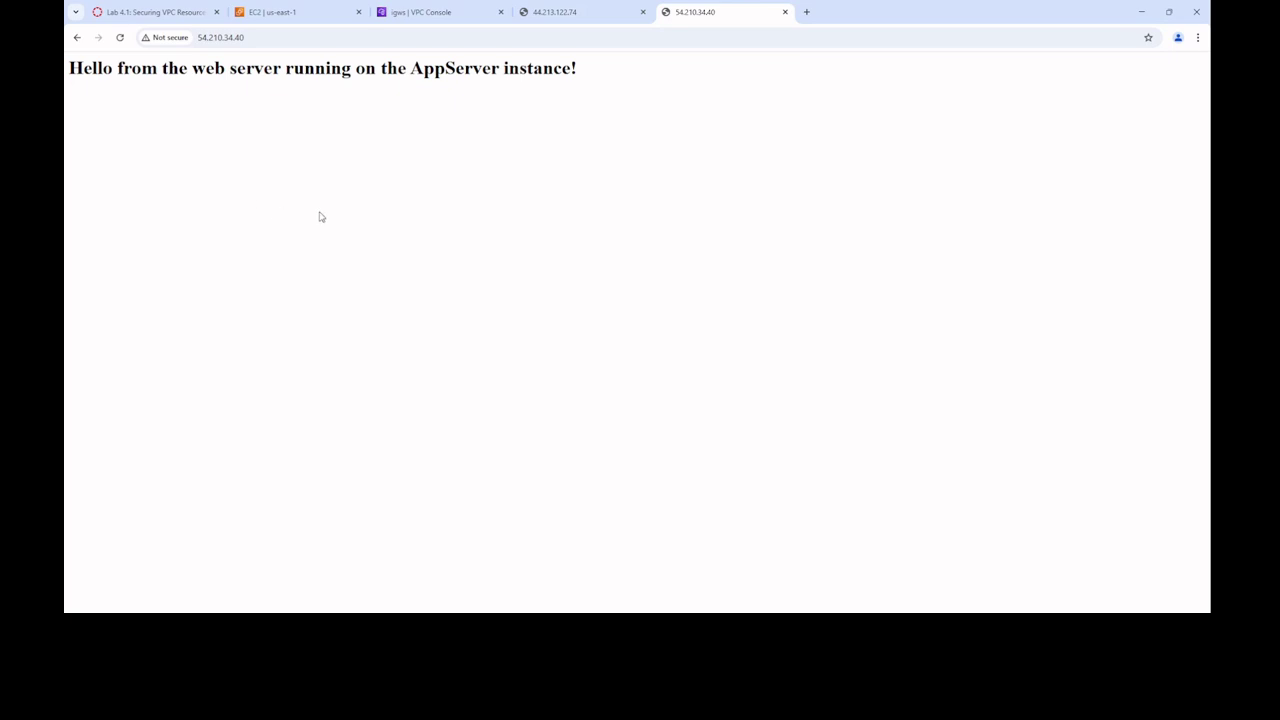
# Check the lab's step 13, then close both browser tabs showing the application server website
pyautogui.click(175, 12)
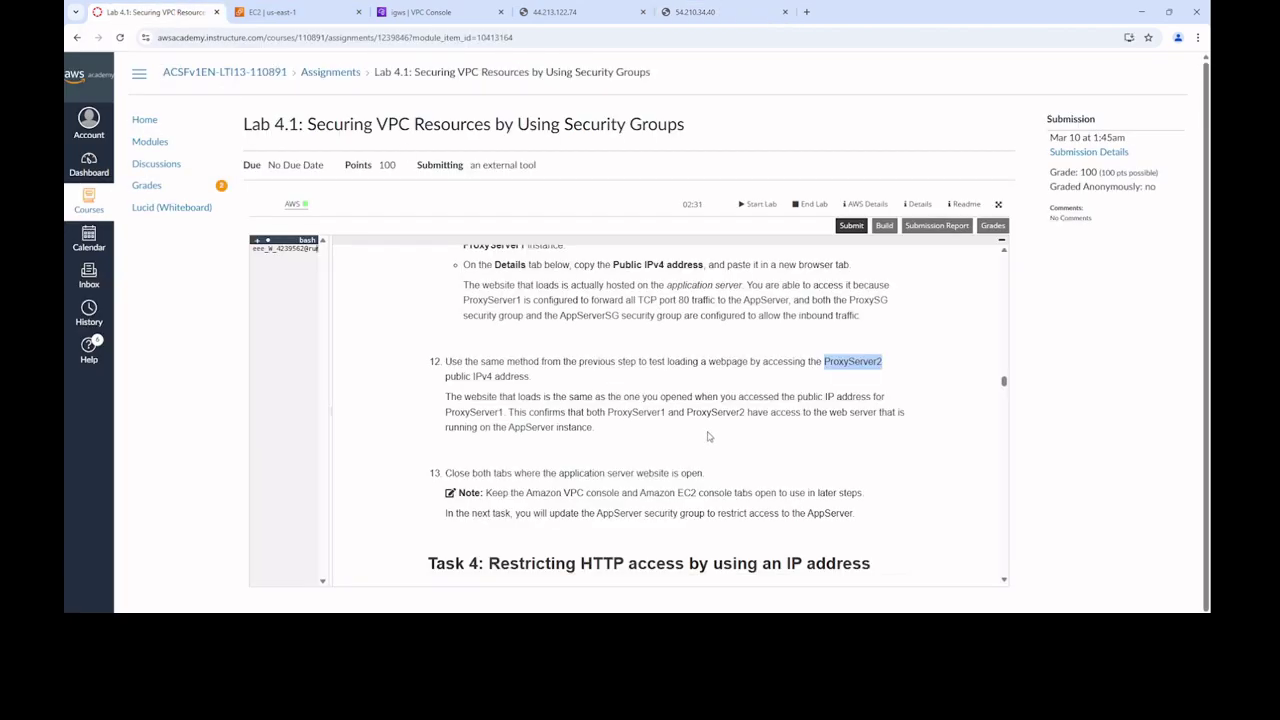
pyautogui.scroll(-1, 686, 414)
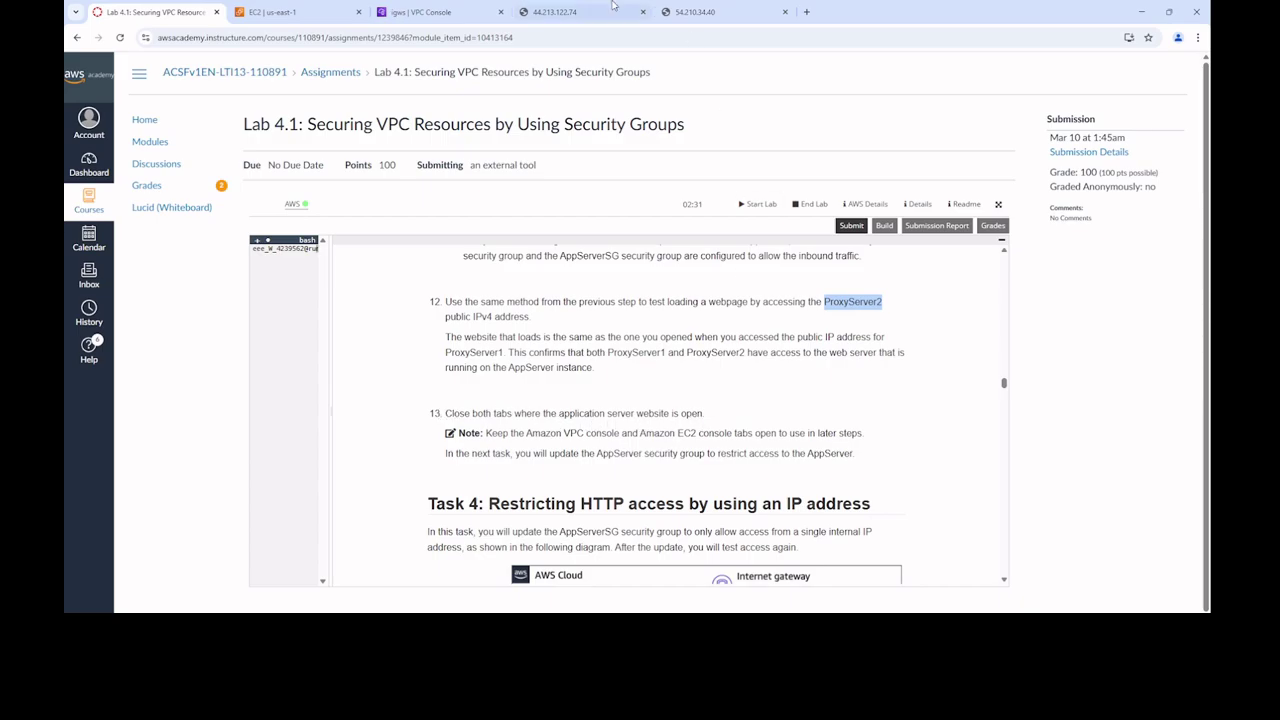
pyautogui.click(643, 12)
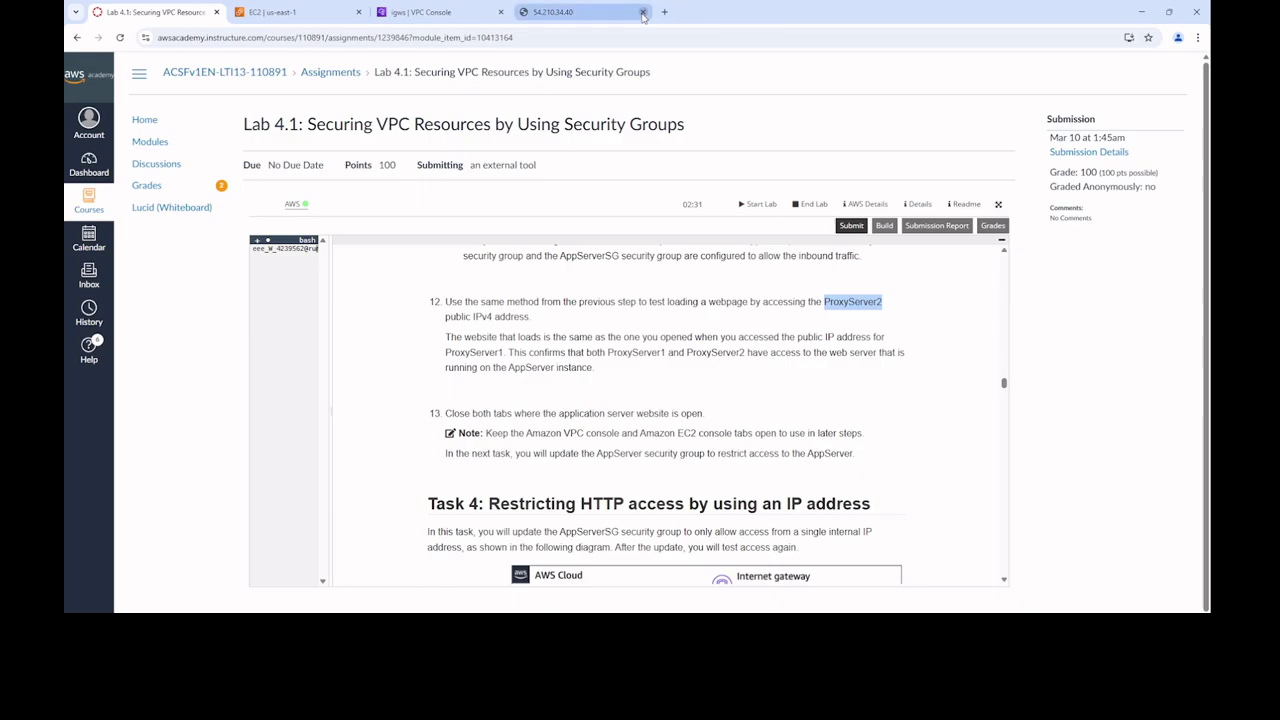
pyautogui.click(643, 12)
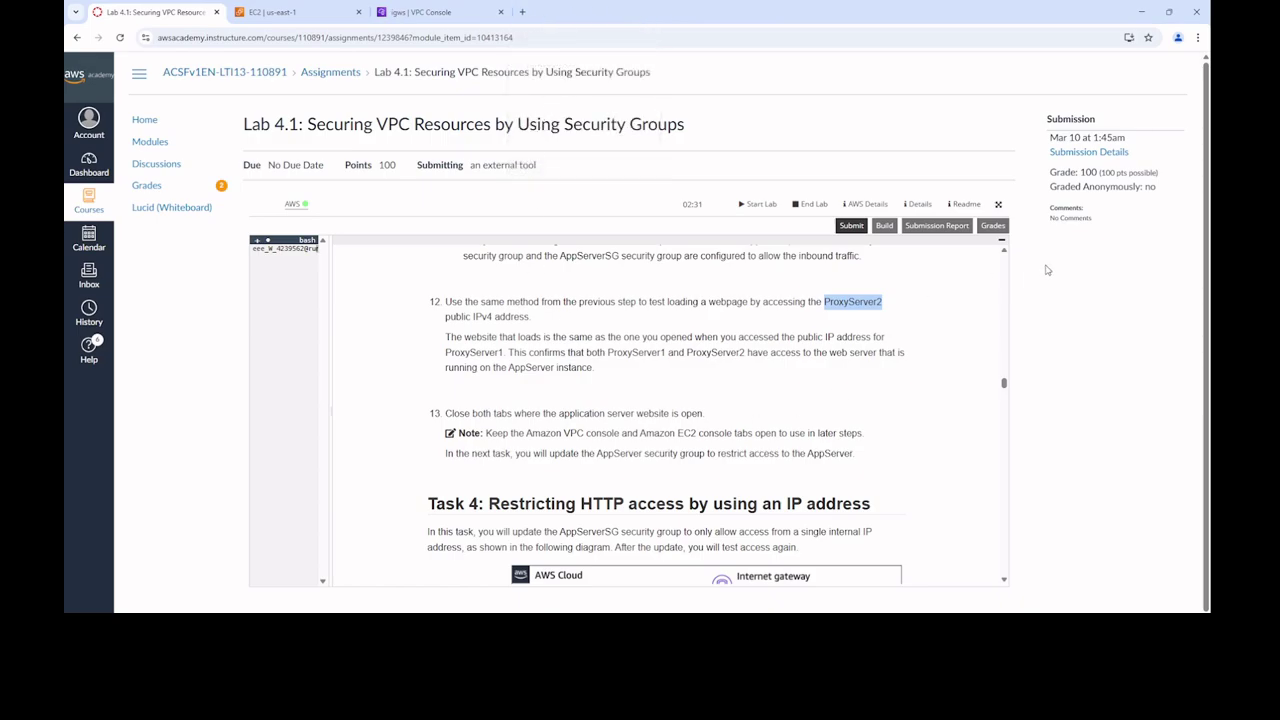
# Read the Task 4 introduction and step 14, then copy ProxyServer1's private IPv4 address from its EC2 instance details
pyautogui.scroll(-5, 549, 407)
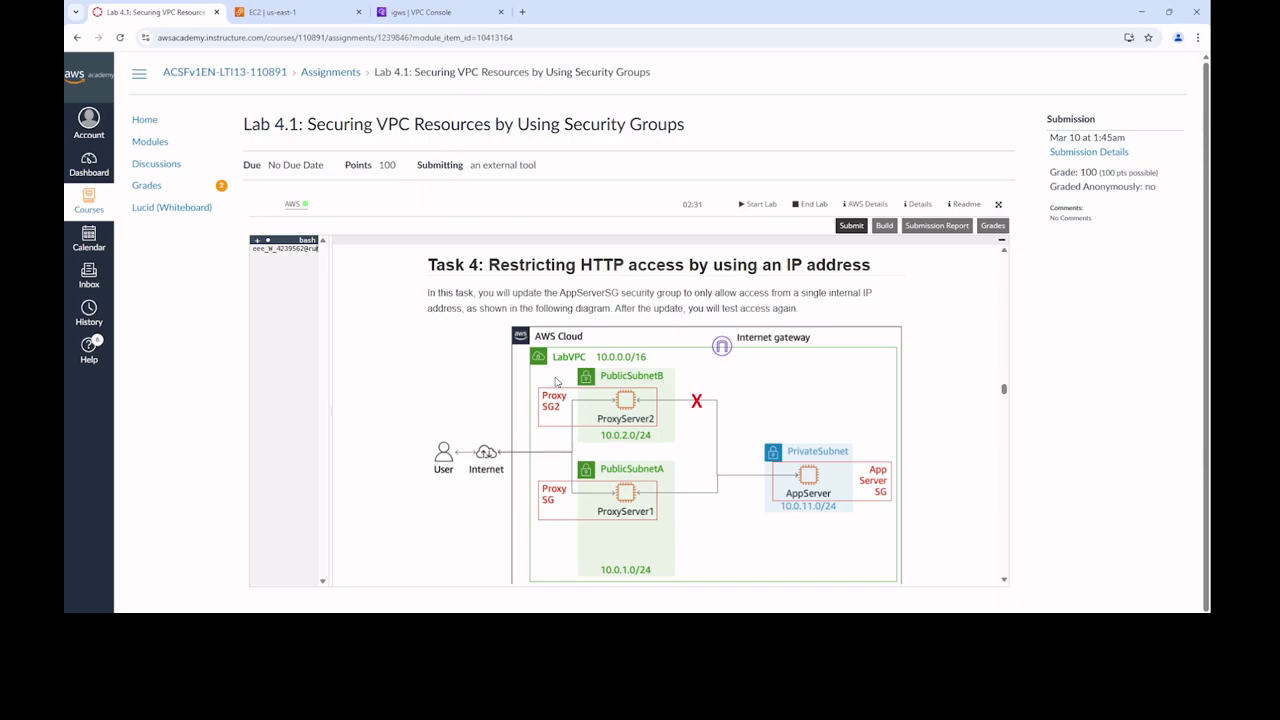
pyautogui.scroll(-1, 588, 447)
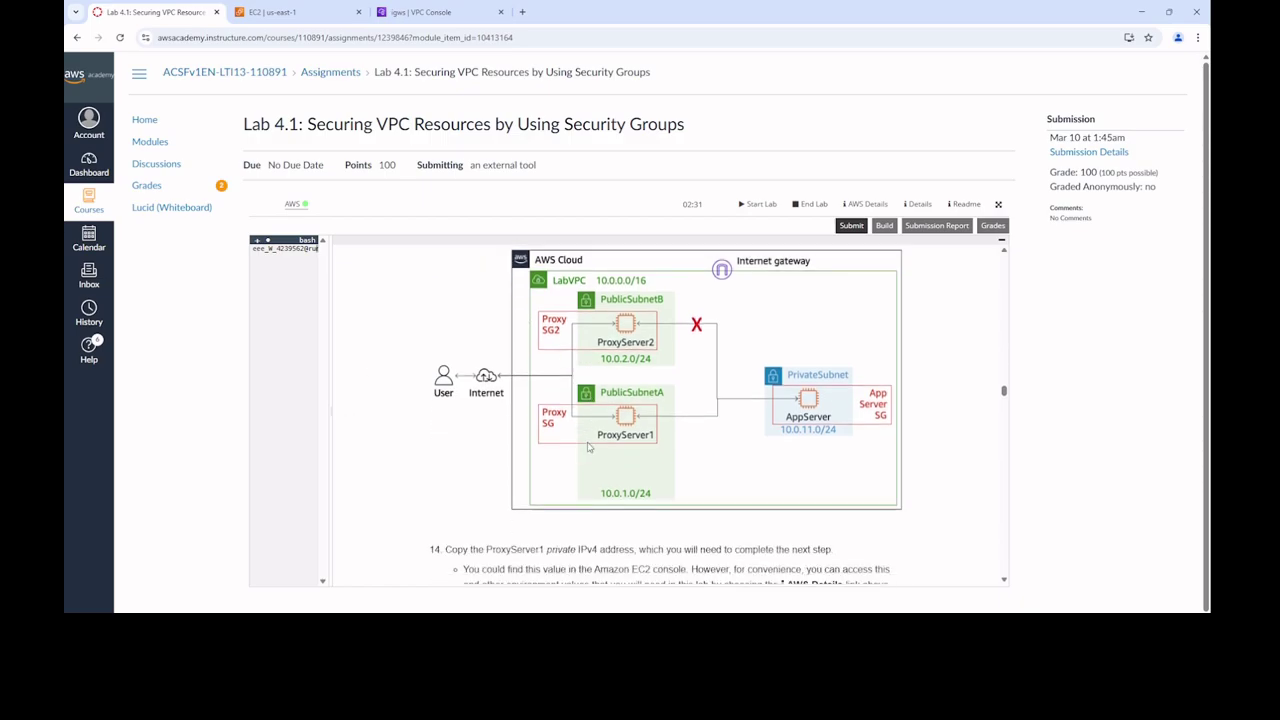
pyautogui.scroll(-3, 588, 447)
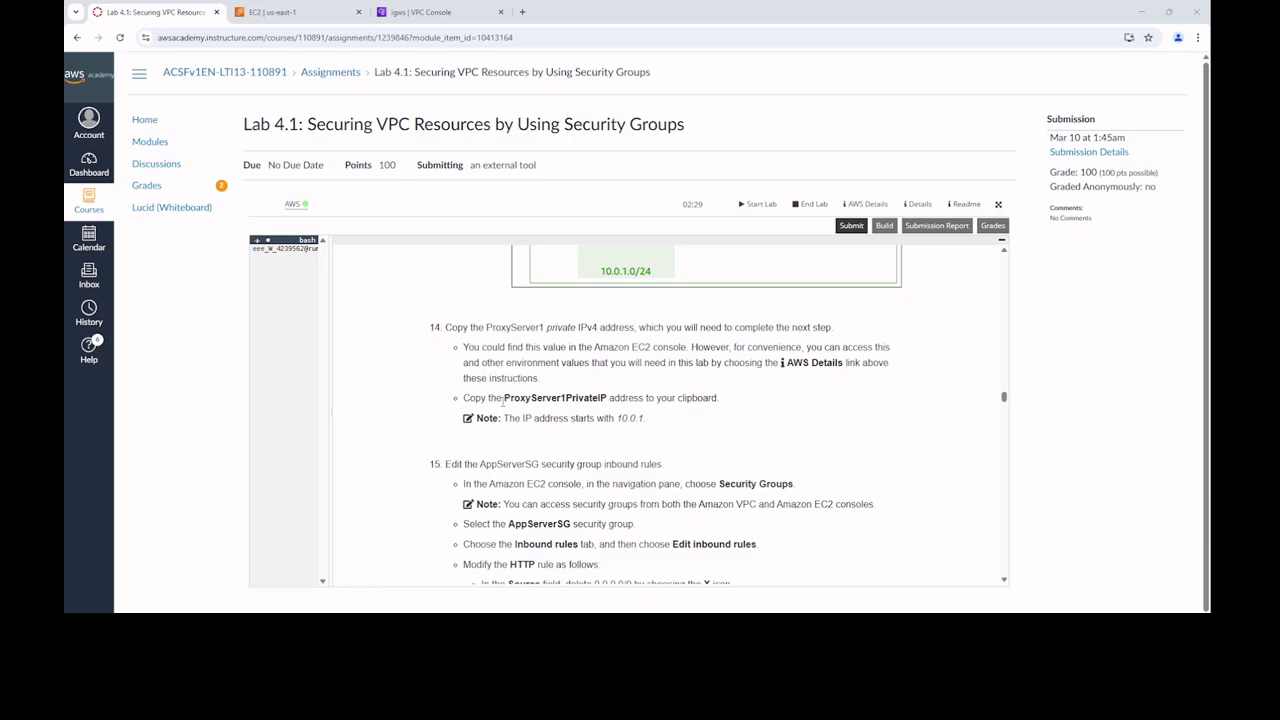
pyautogui.moveTo(504, 397); pyautogui.dragTo(645, 419)
pyautogui.click(313, 12)
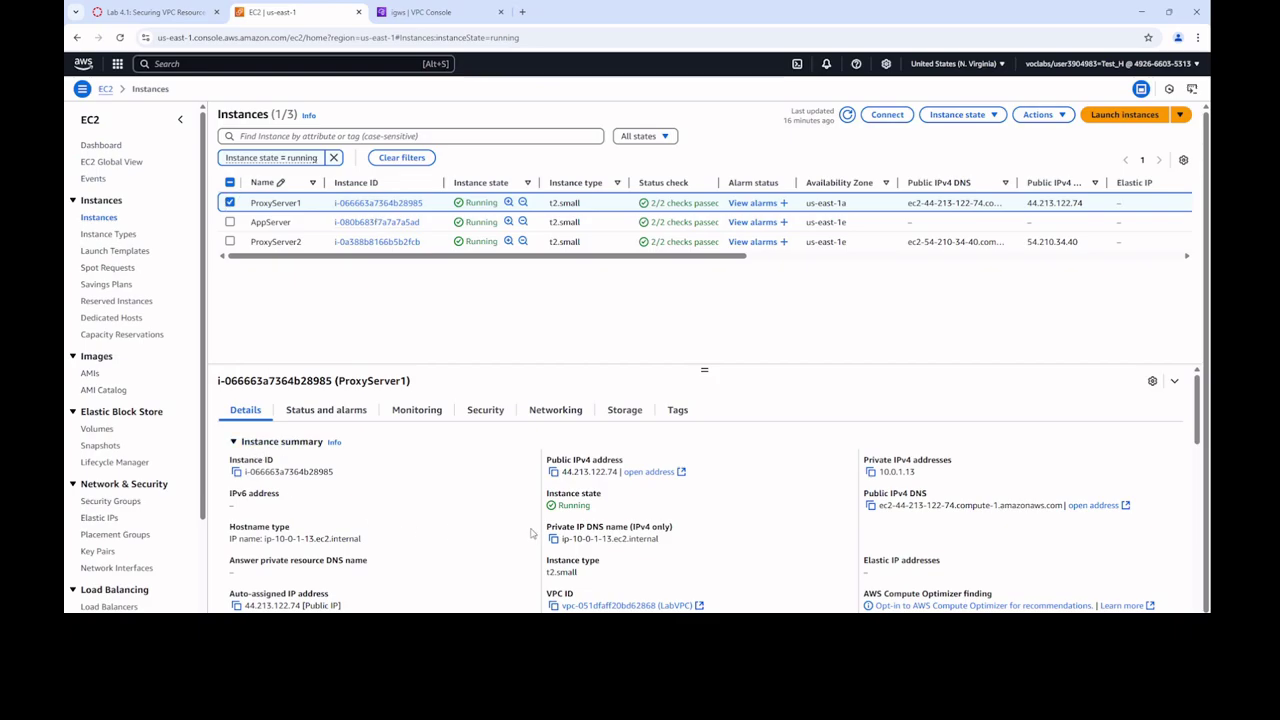
pyautogui.scroll(-1, 580, 476)
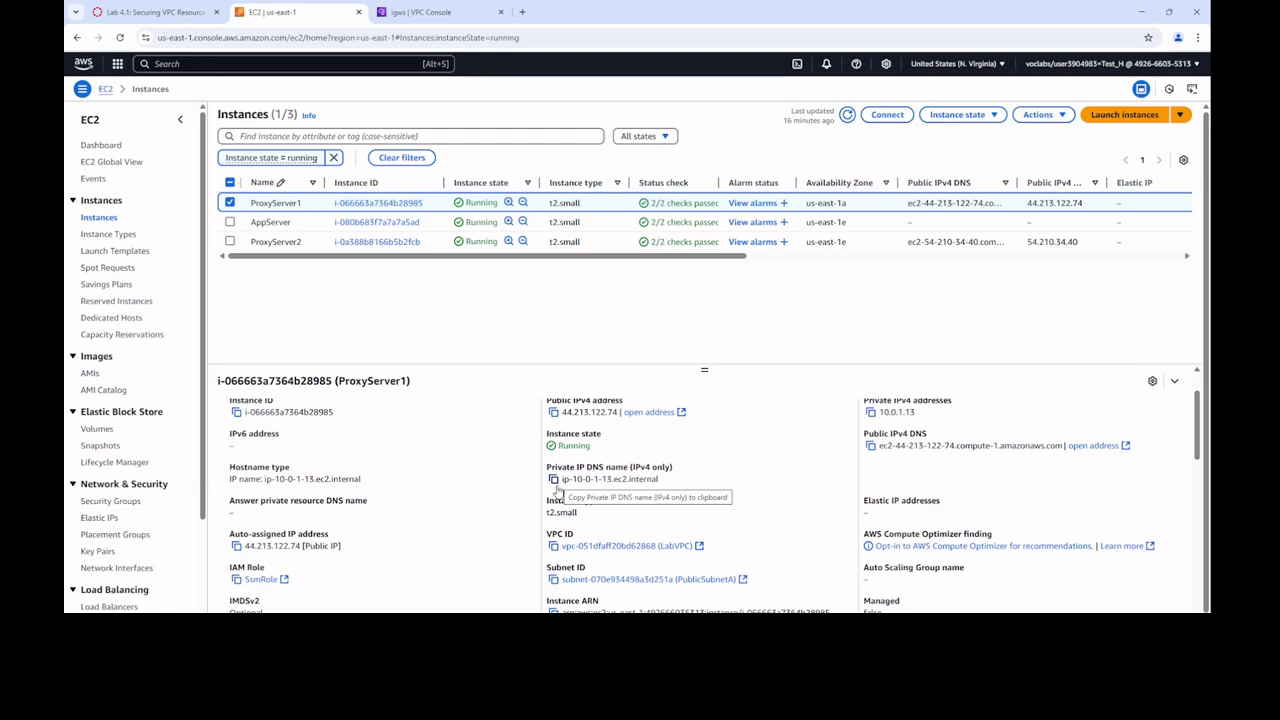
pyautogui.click(871, 414)
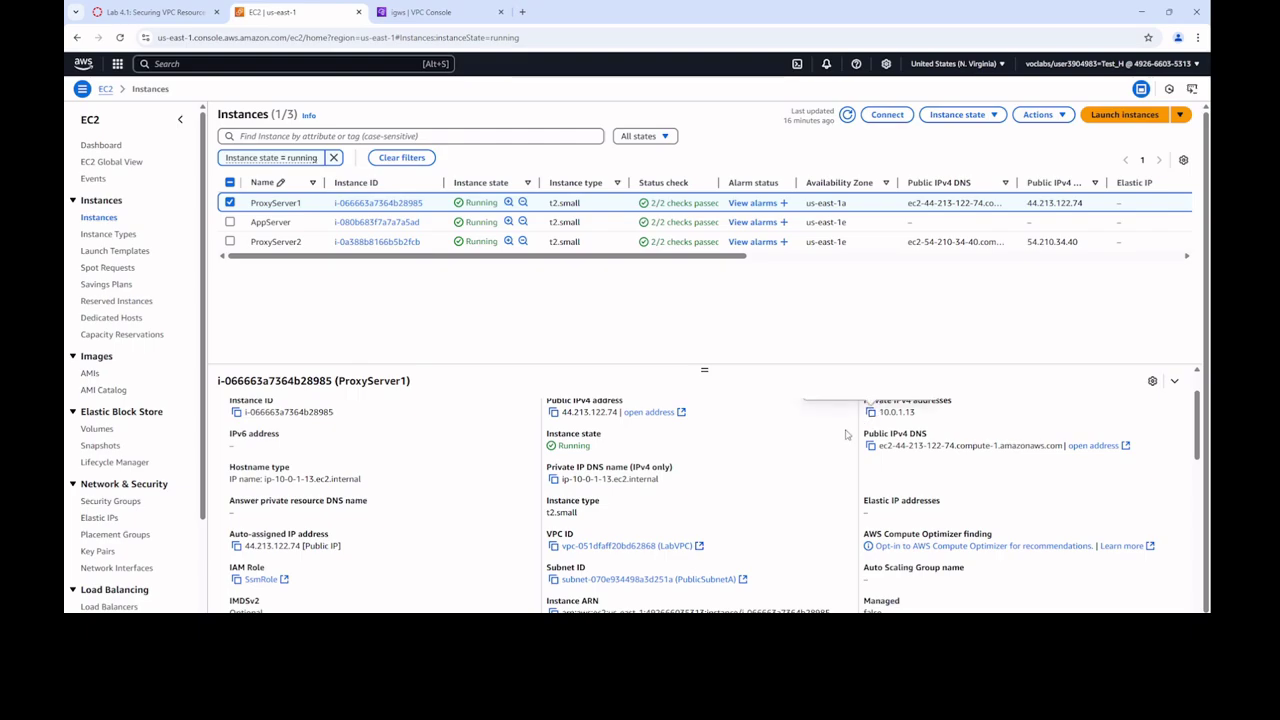
pyautogui.scroll(1, 850, 440)
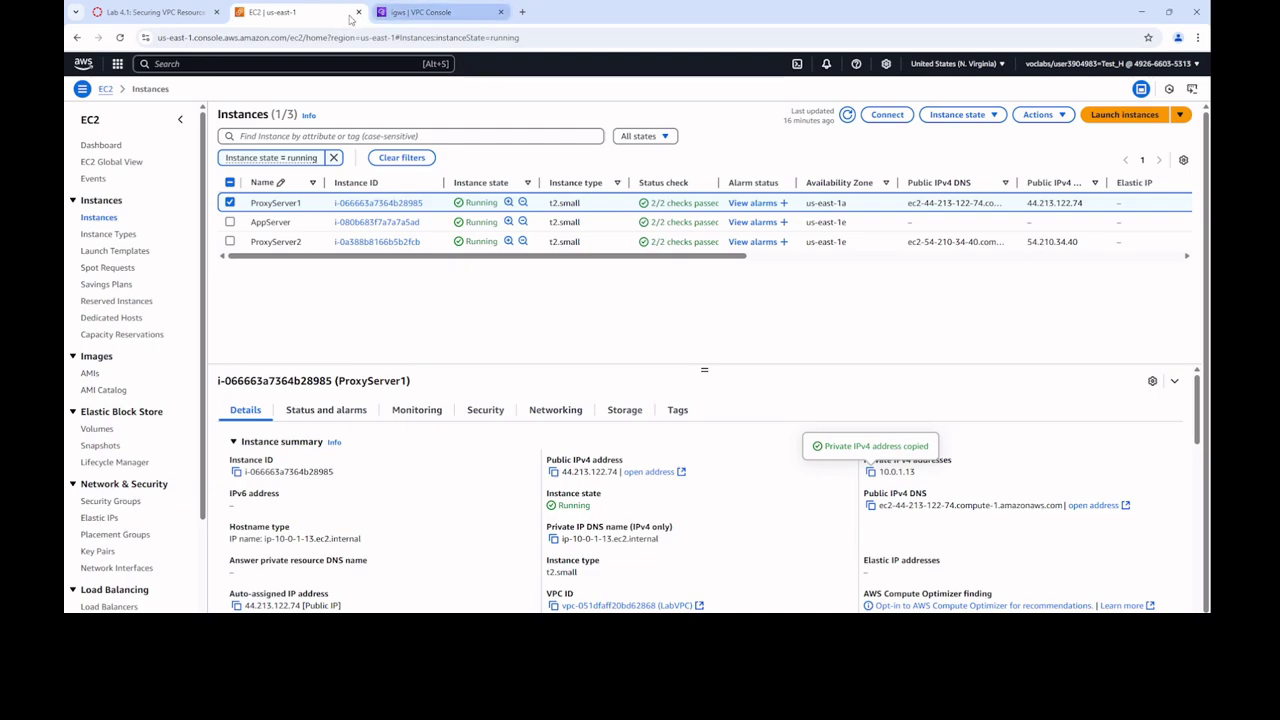
# Read the lab's step 15, then open the AppServerSG security group from the EC2 console's security groups
pyautogui.click(173, 12)
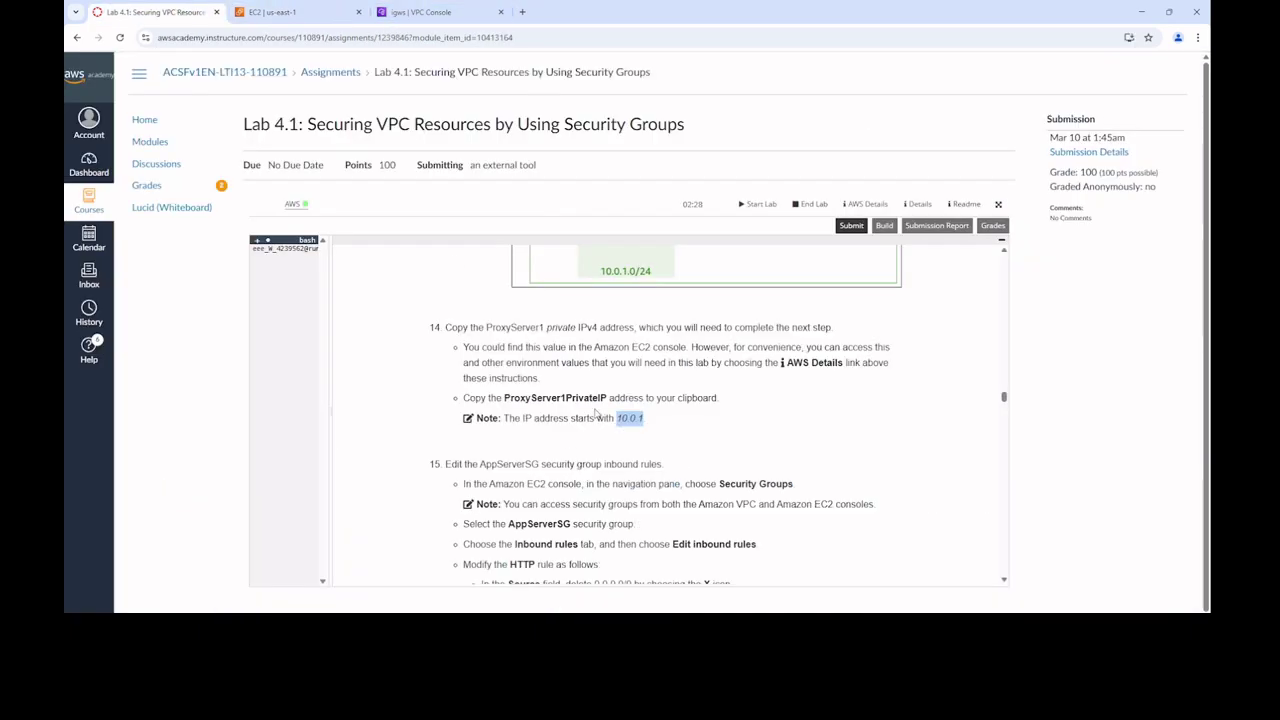
pyautogui.scroll(-2, 598, 414)
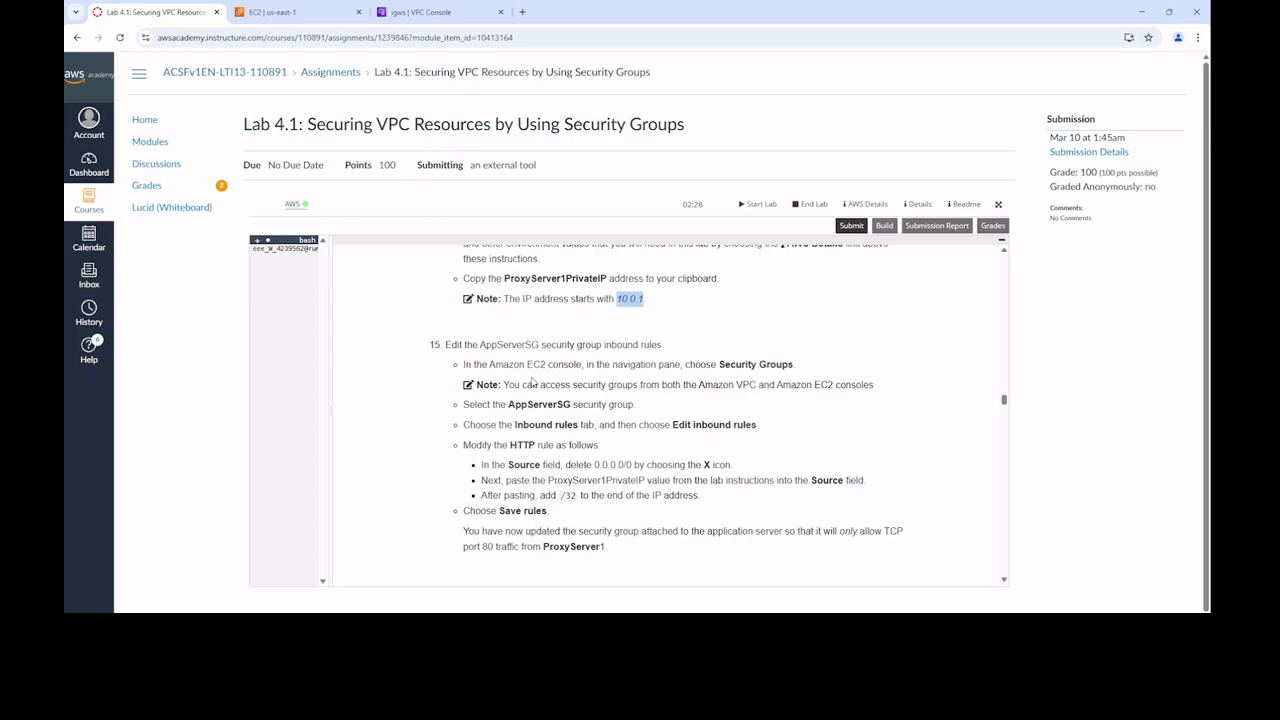
pyautogui.click(305, 15)
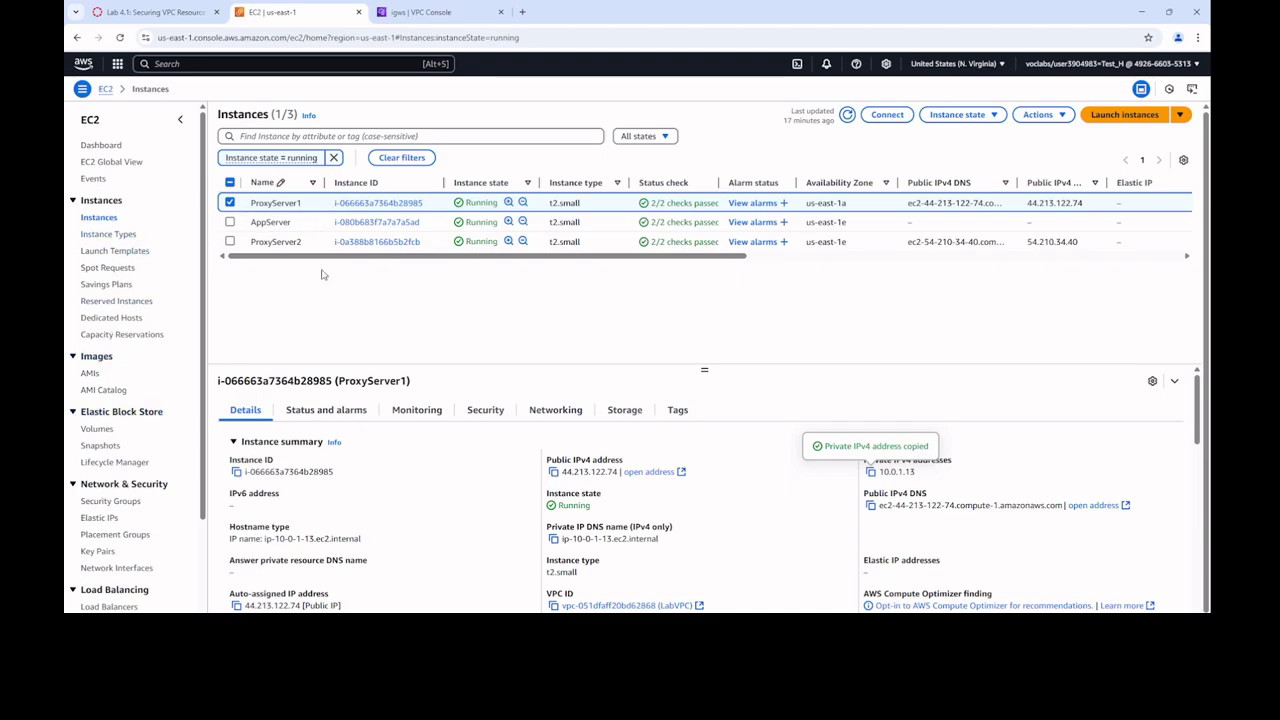
pyautogui.scroll(-2, 132, 378)
pyautogui.scroll(1, 134, 375)
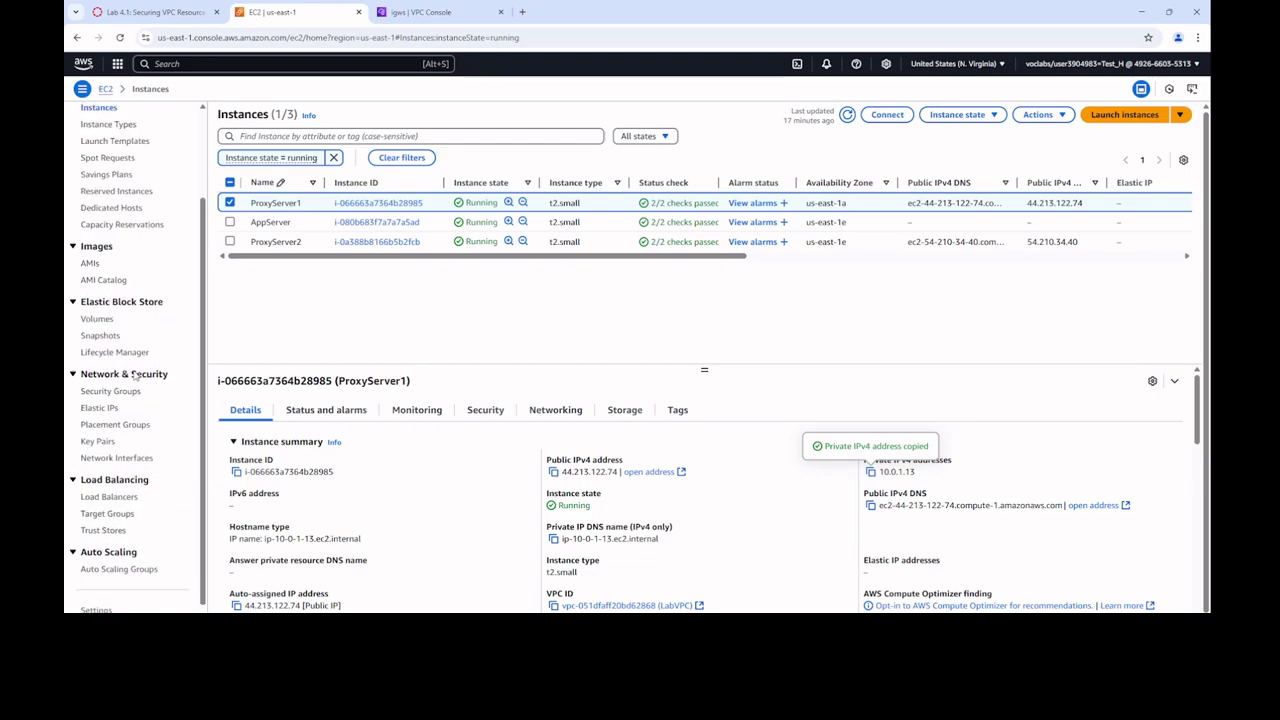
pyautogui.scroll(1, 134, 375)
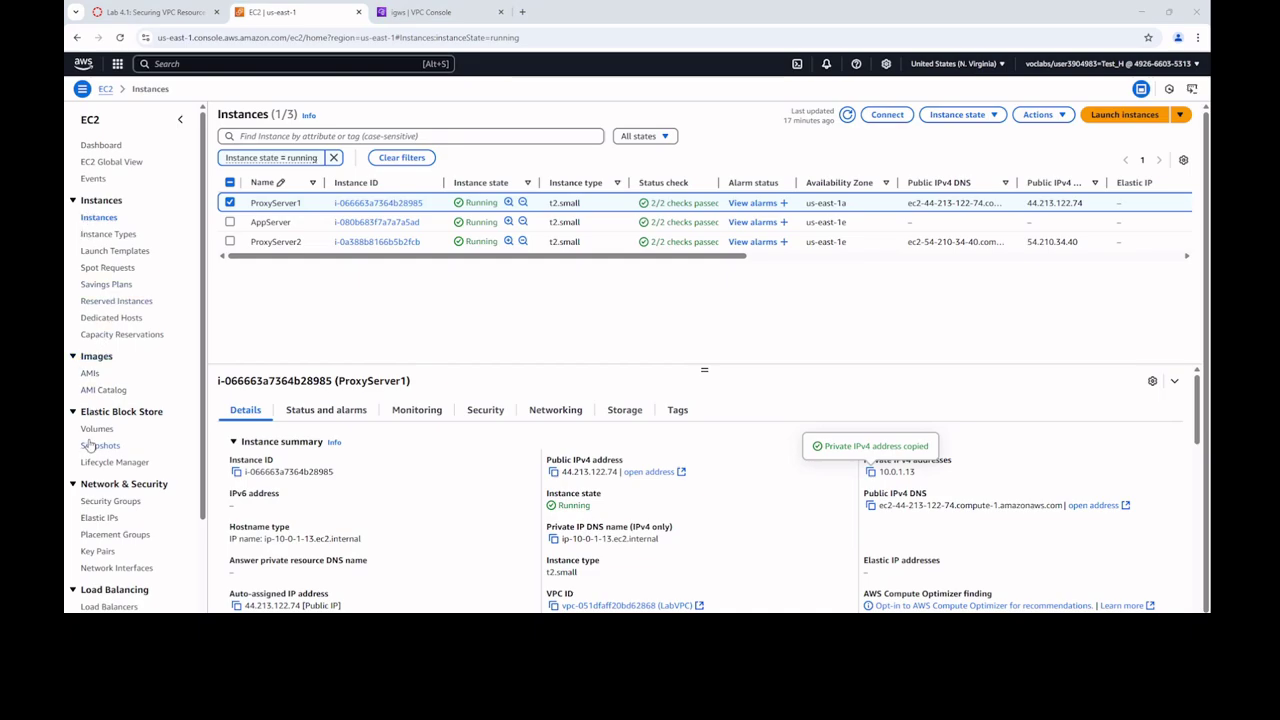
pyautogui.click(110, 501)
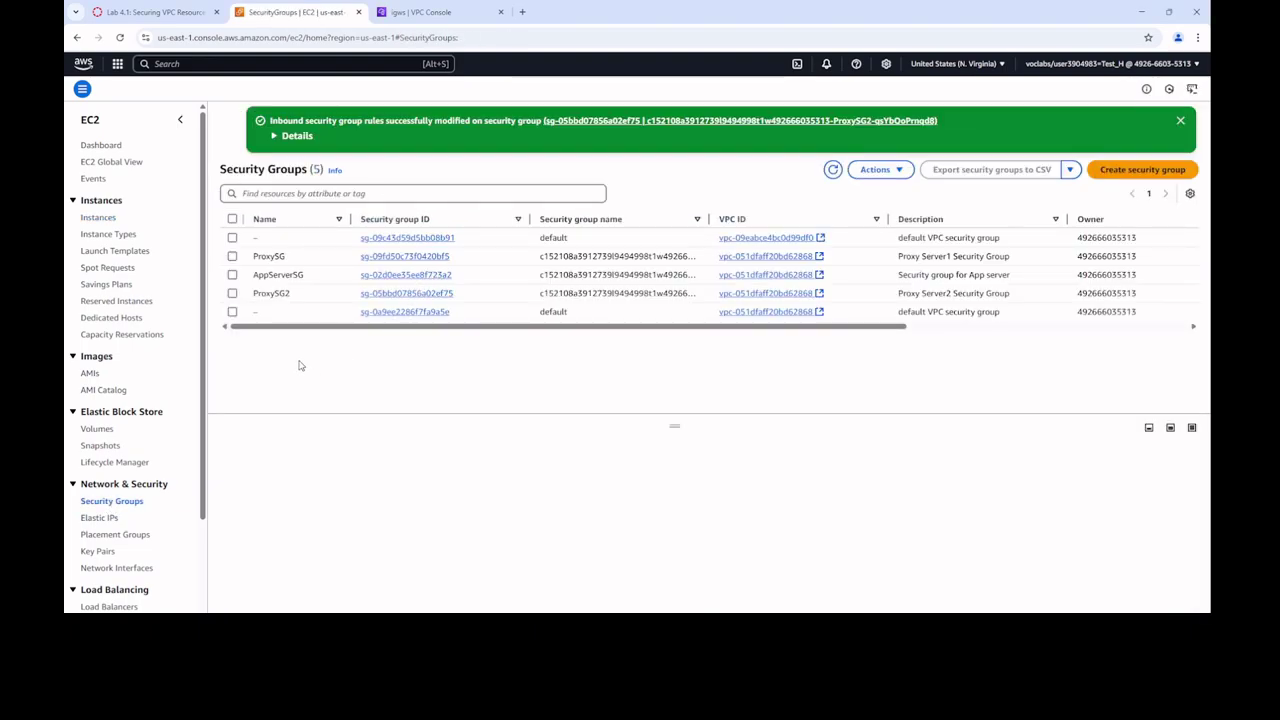
pyautogui.click(396, 276)
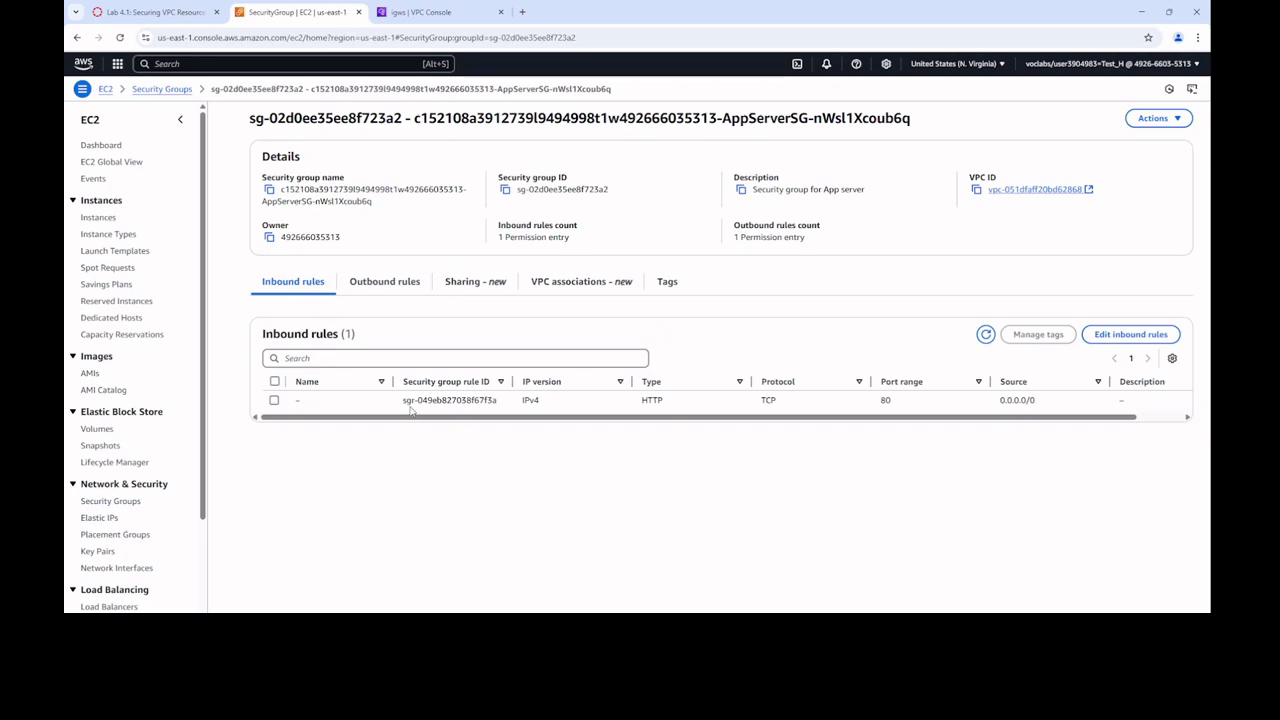
# Recheck step 15, then edit AppServerSG's inbound HTTP rule and set its custom source to 10.0.1.13/32
pyautogui.click(130, 18)
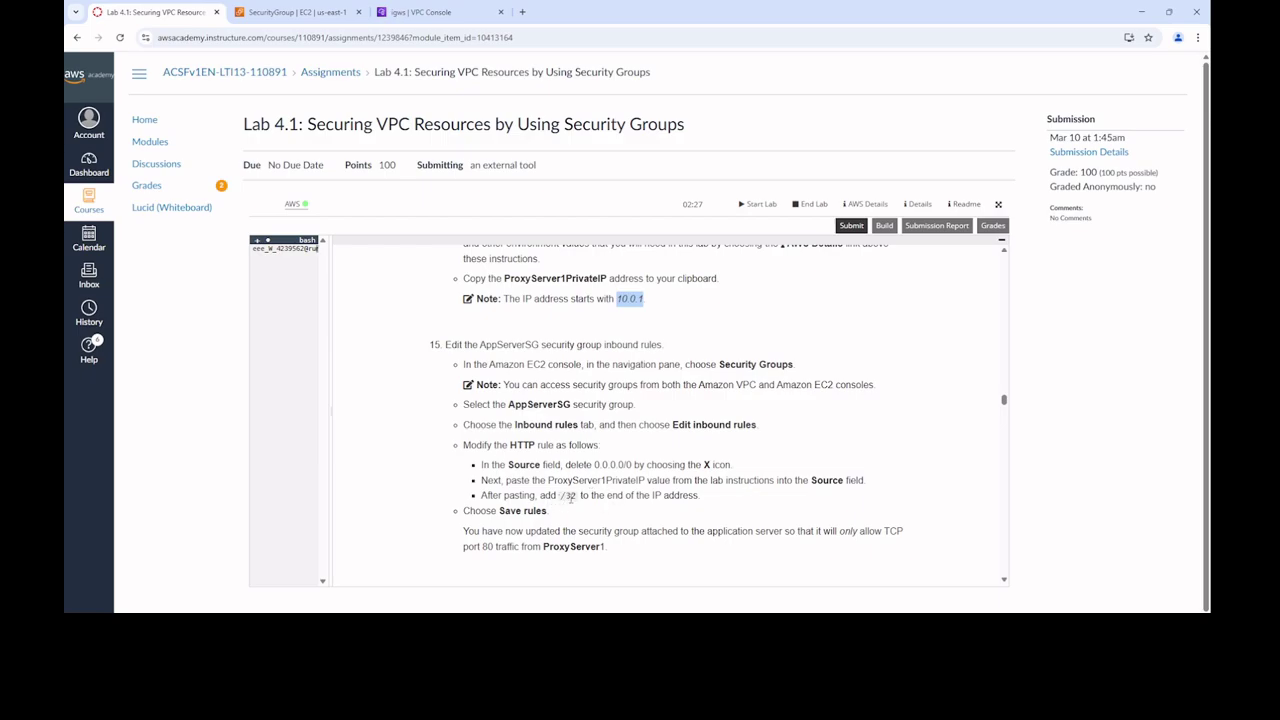
pyautogui.click(315, 18)
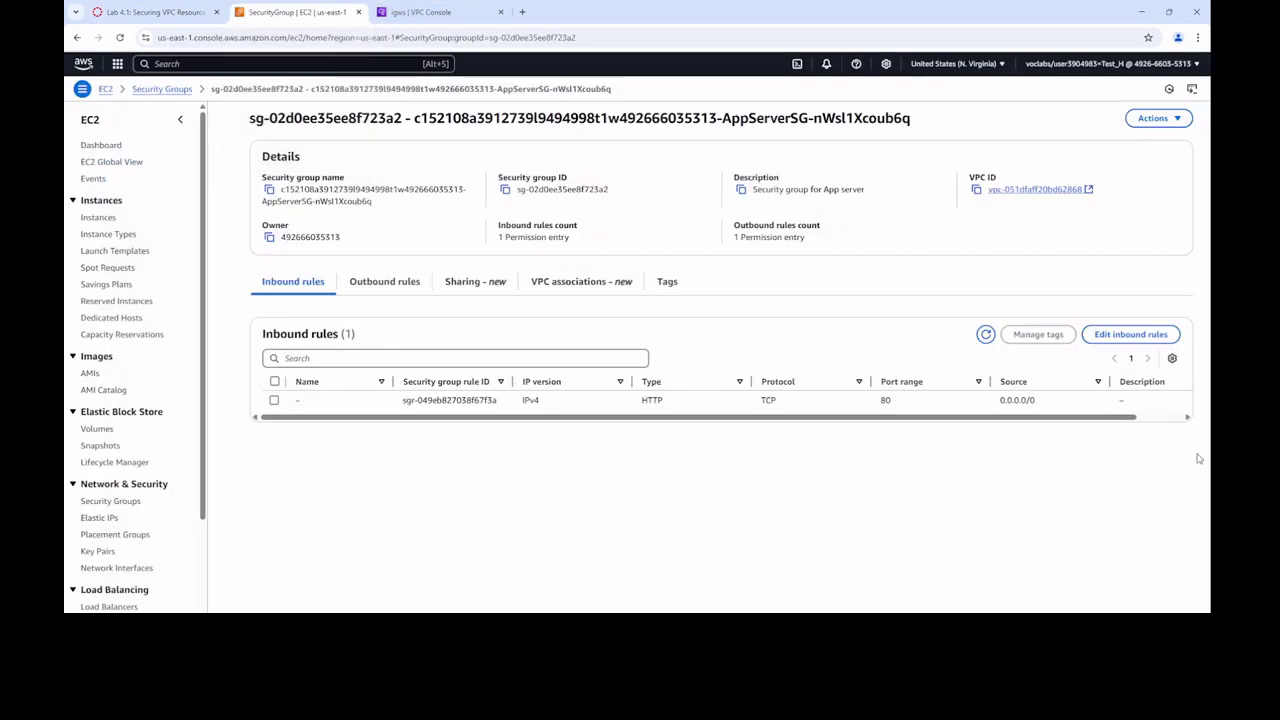
pyautogui.click(1131, 334)
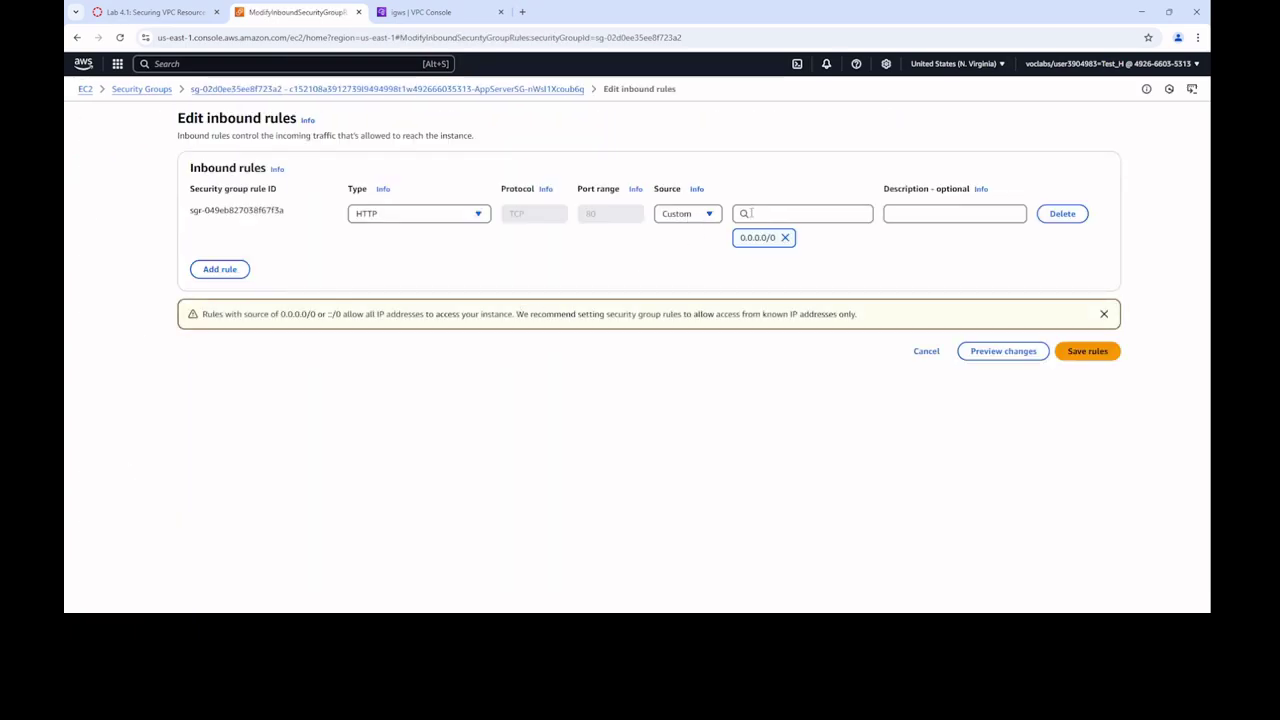
pyautogui.click(750, 213)
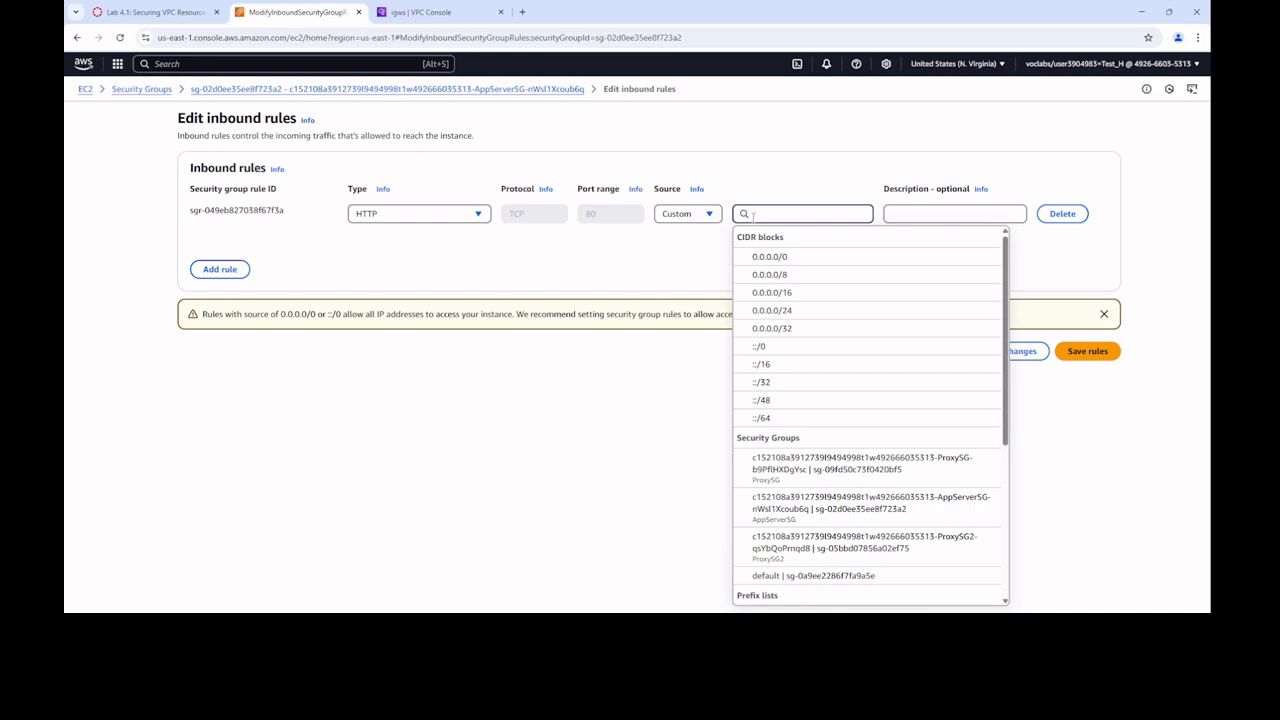
pyautogui.hotkey('ctrl', 'v')
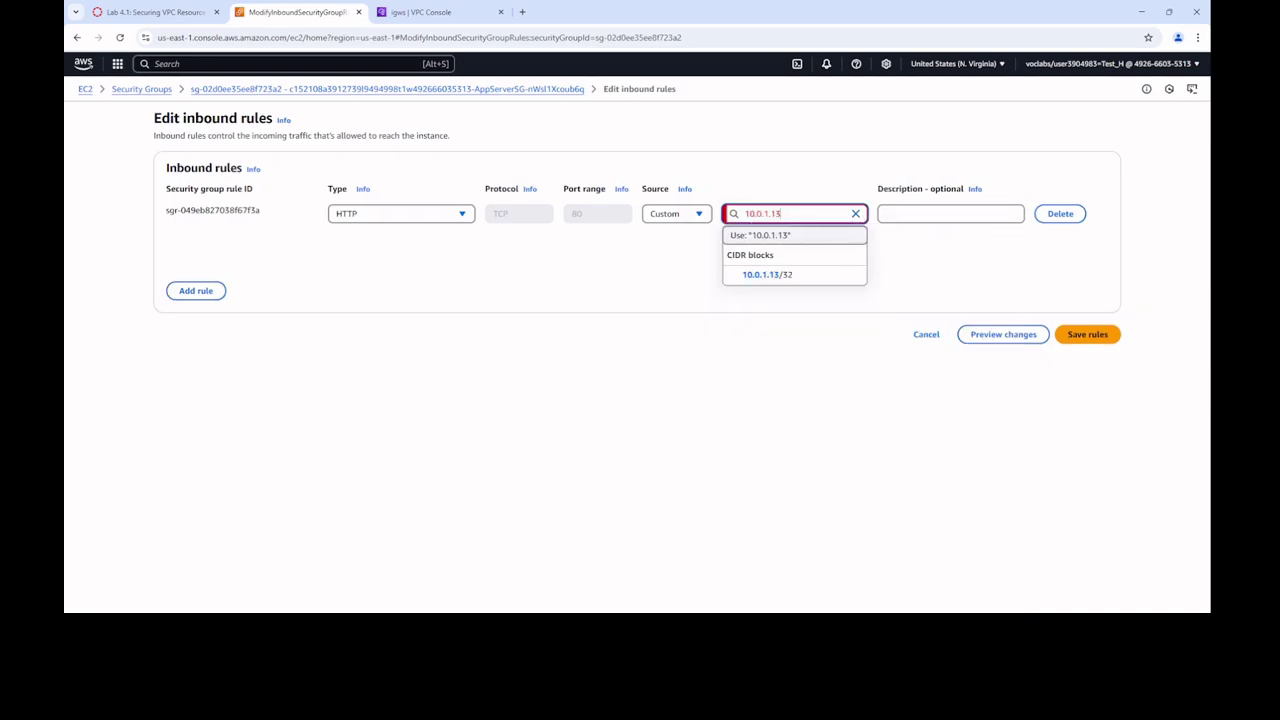
pyautogui.press('Return')
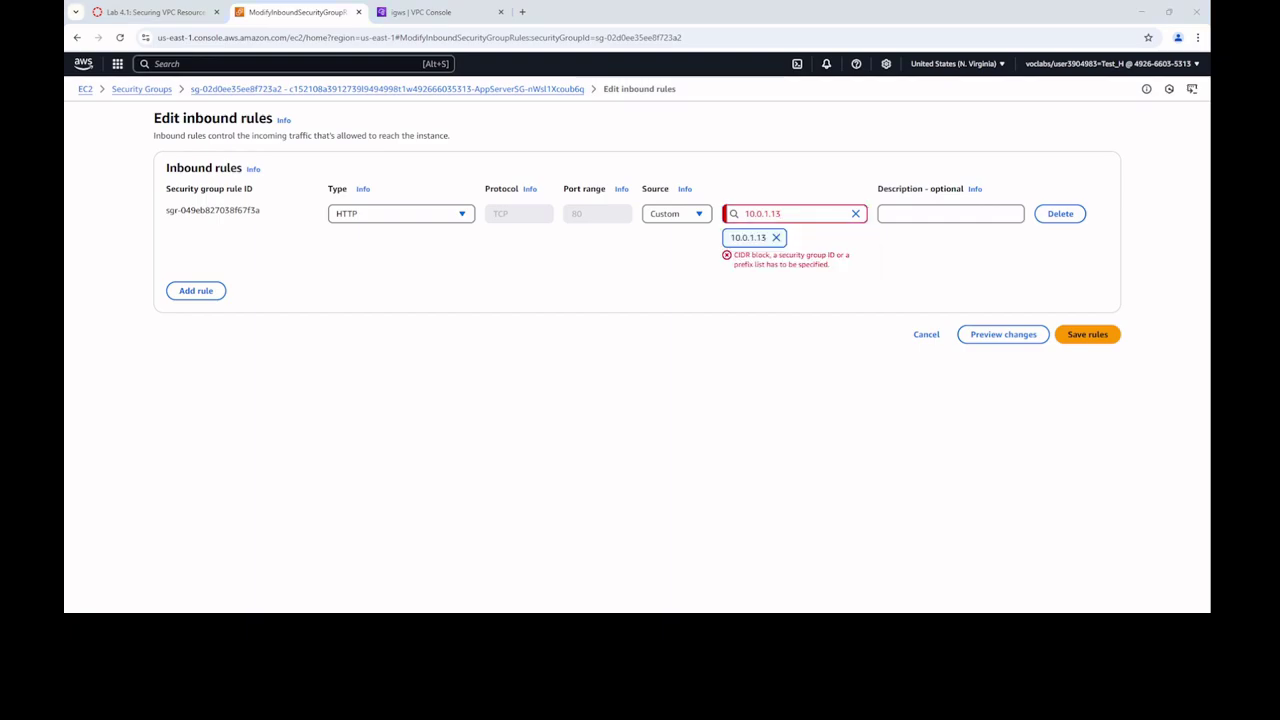
pyautogui.click(788, 215)
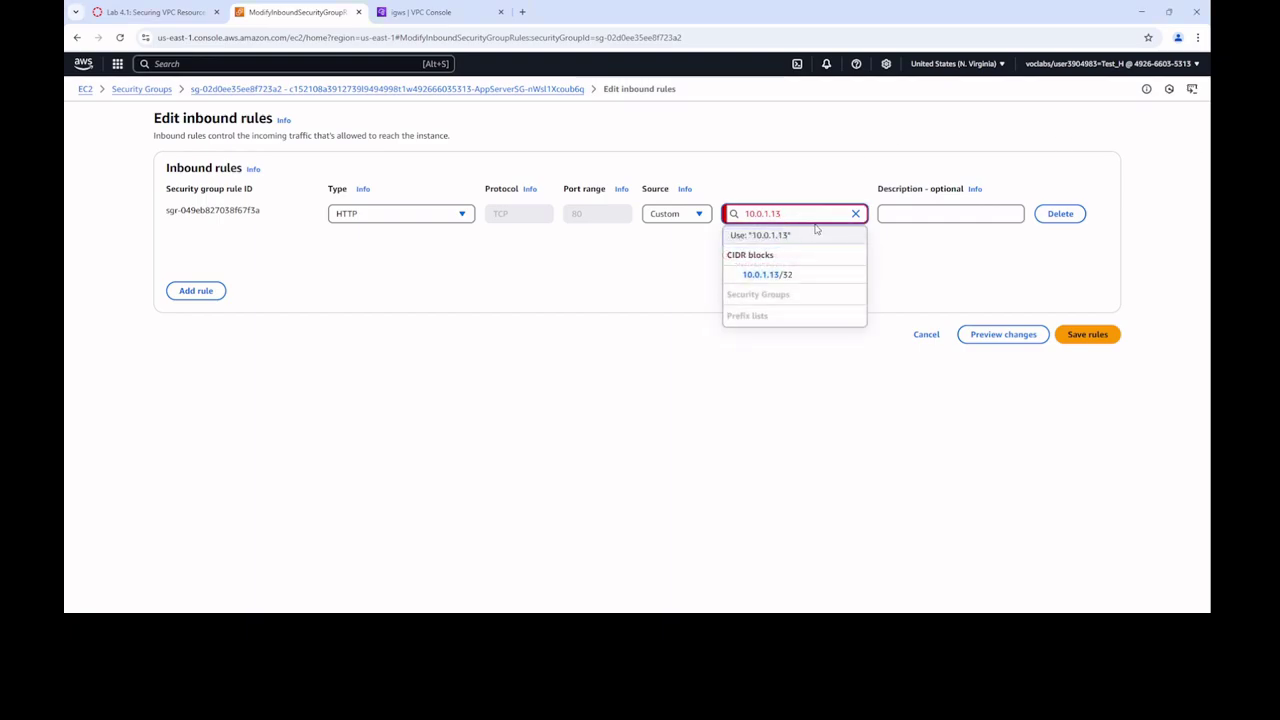
pyautogui.write('/32')
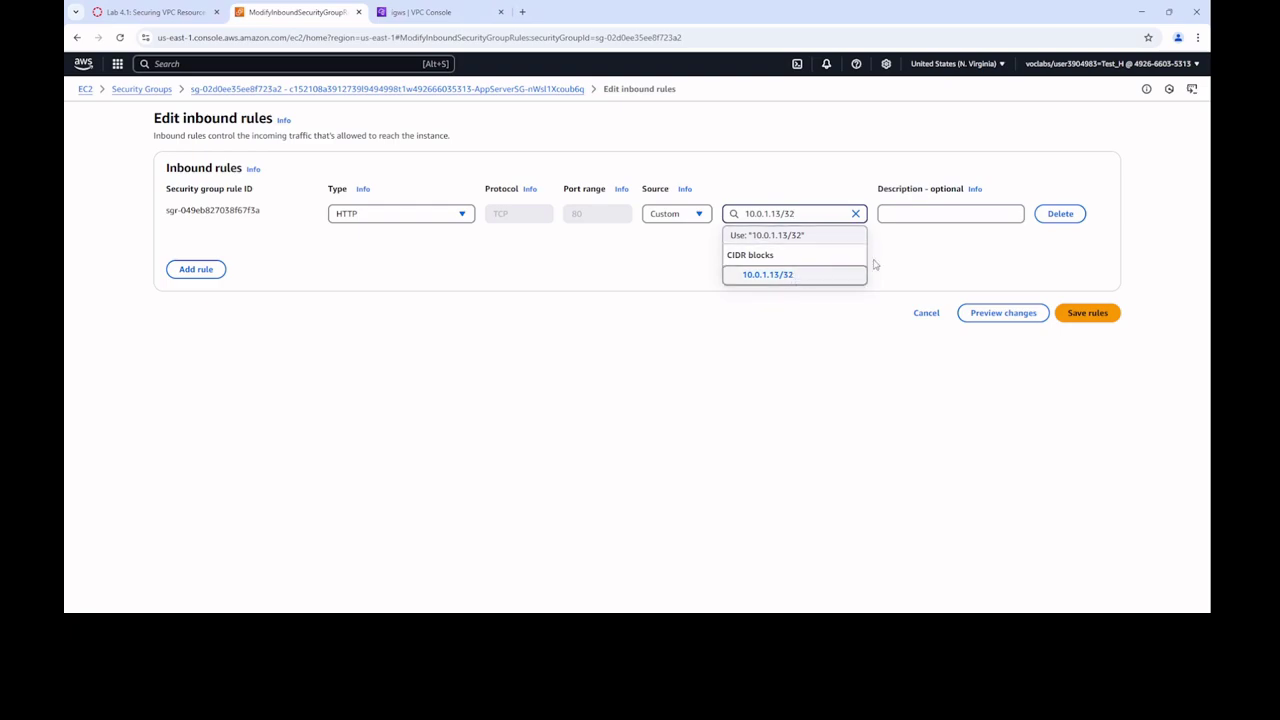
pyautogui.click(808, 276)
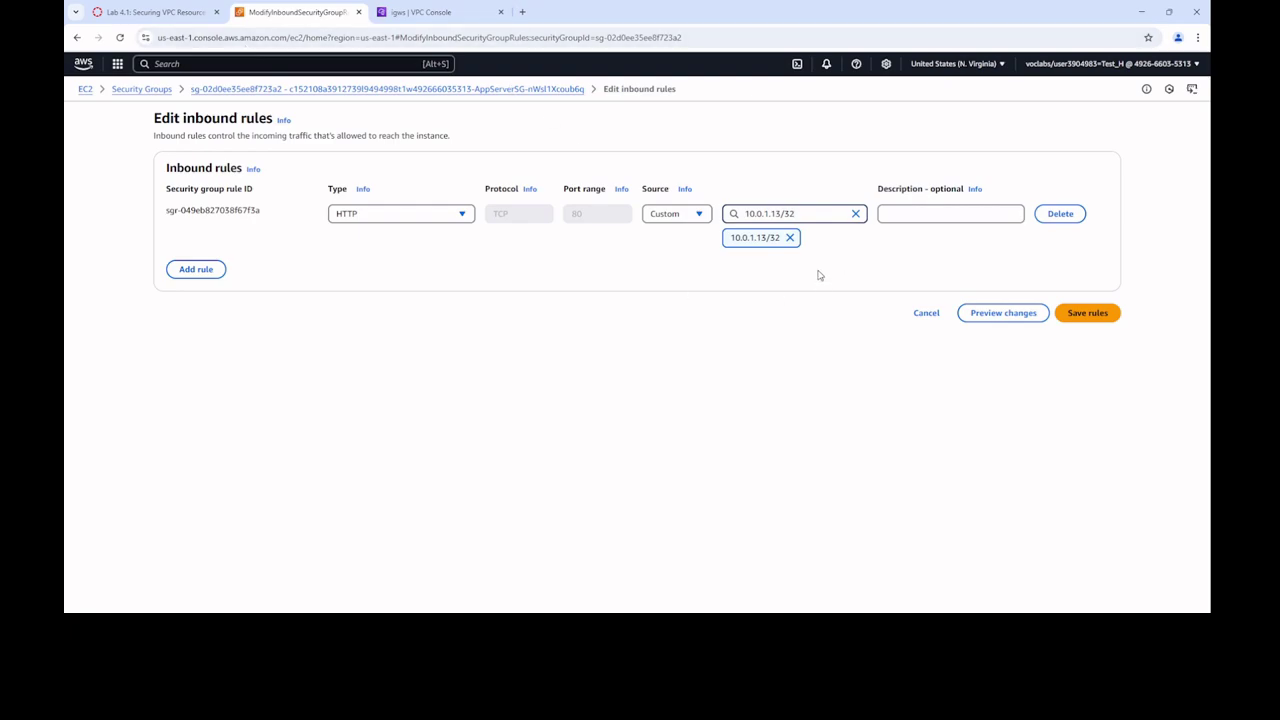
# Read the end of the lab's step 15, then save AppServerSG's edited inbound rules
pyautogui.click(180, 20)
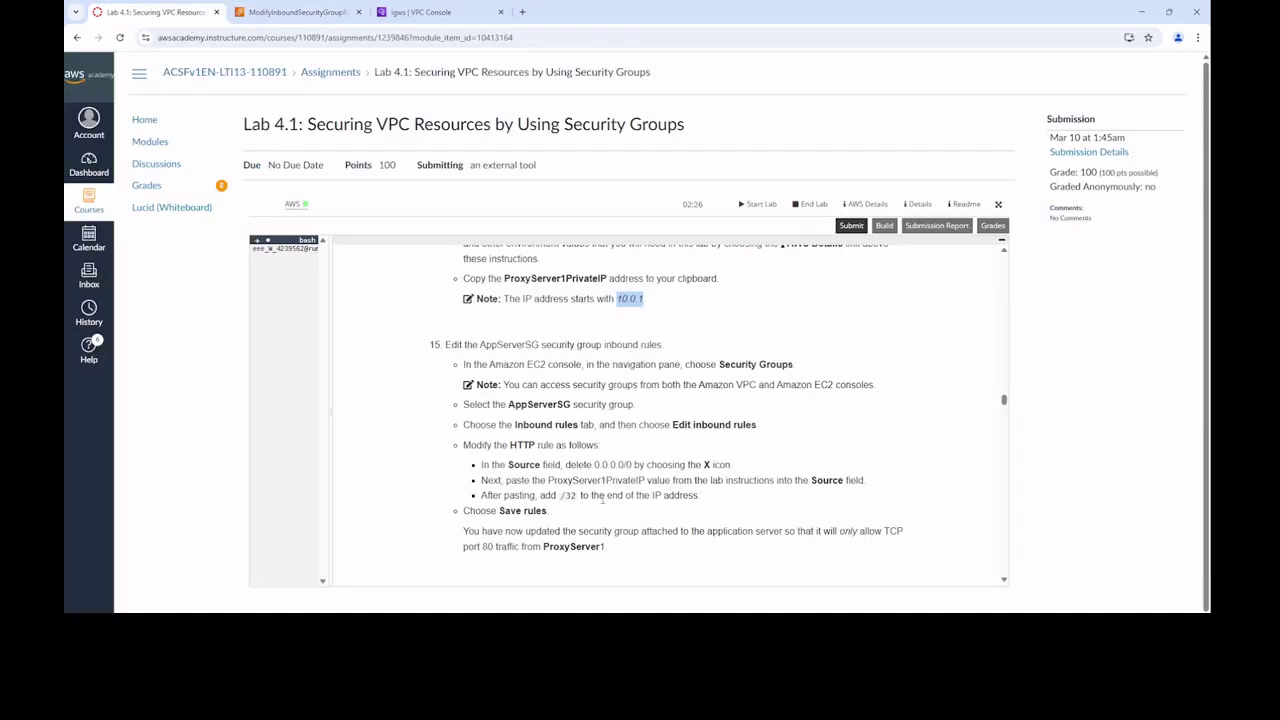
pyautogui.scroll(-1, 583, 491)
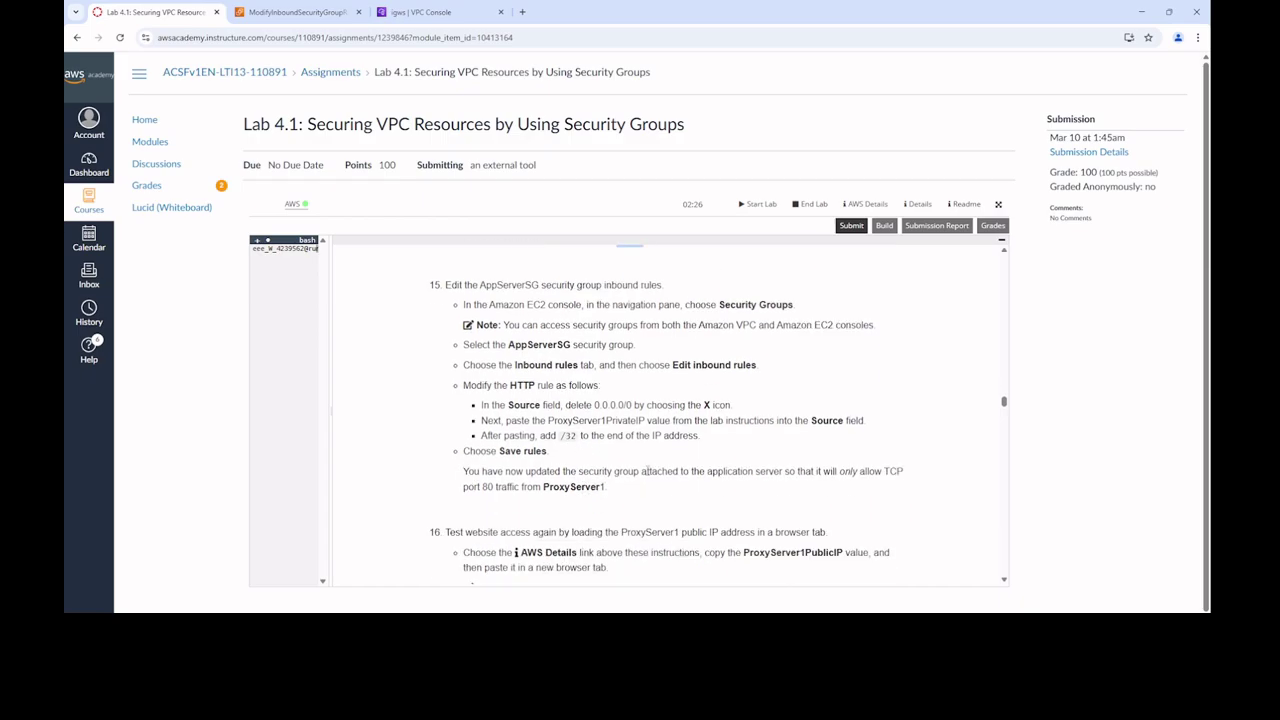
pyautogui.click(302, 14)
pyautogui.click(1076, 313)
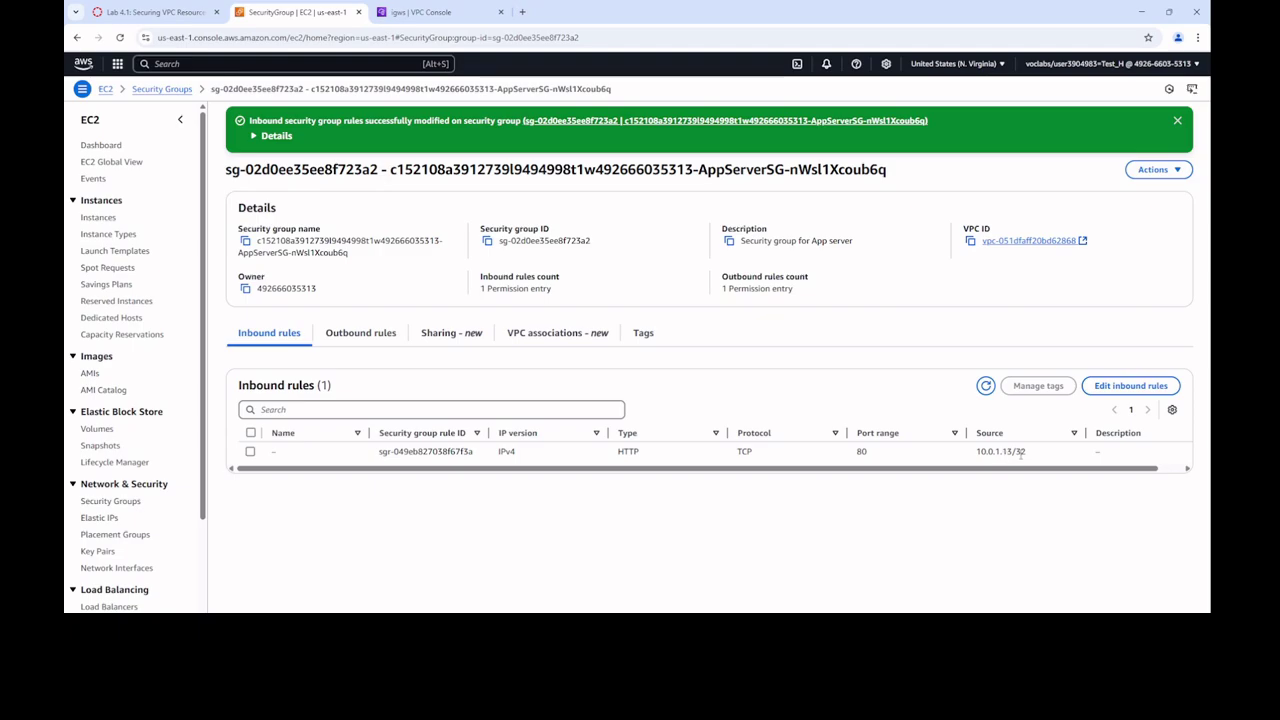
# Read the lab's steps 16 and 17, then copy ProxyServer1's public IPv4 address from its EC2 instance details
pyautogui.click(140, 13)
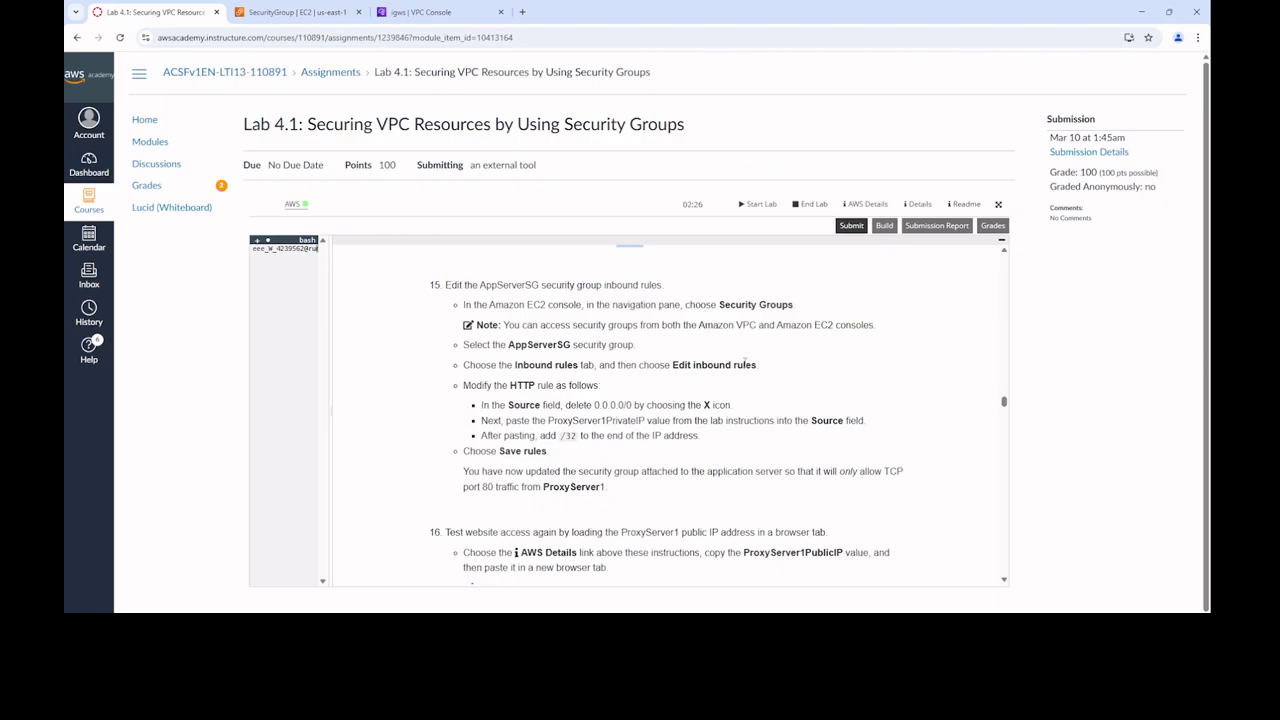
pyautogui.scroll(-3, 665, 408)
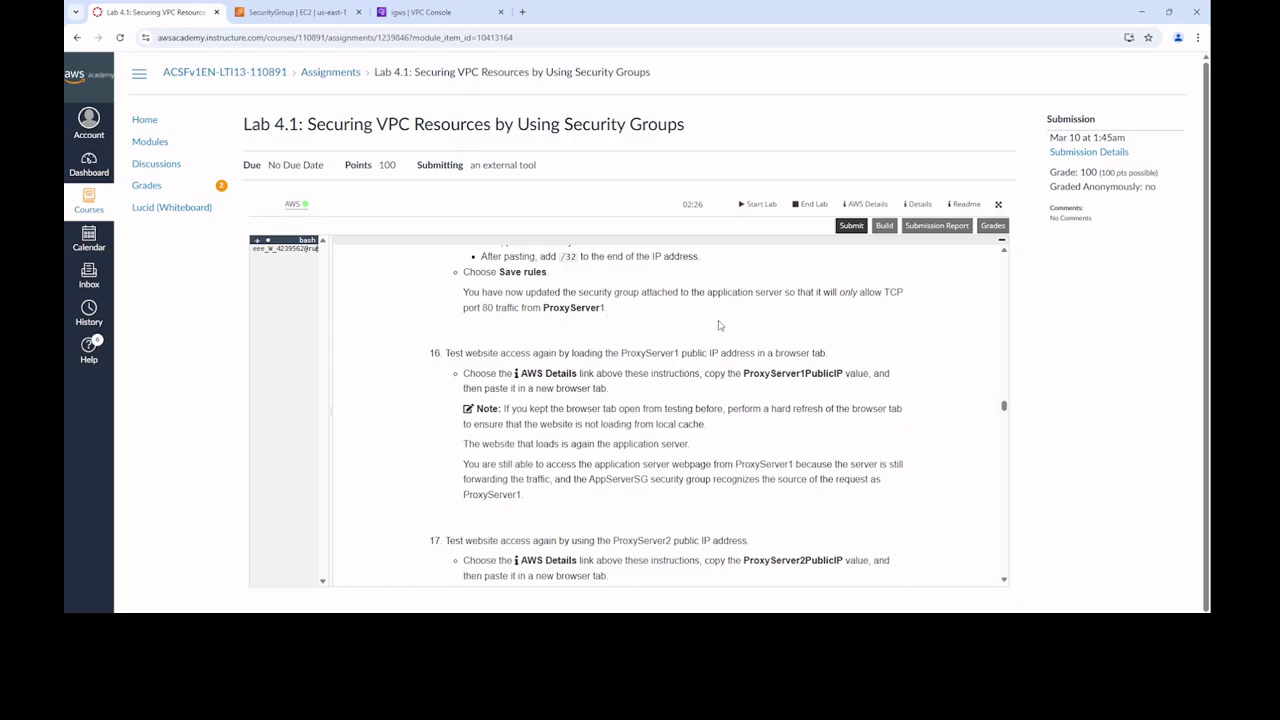
pyautogui.scroll(-1, 718, 325)
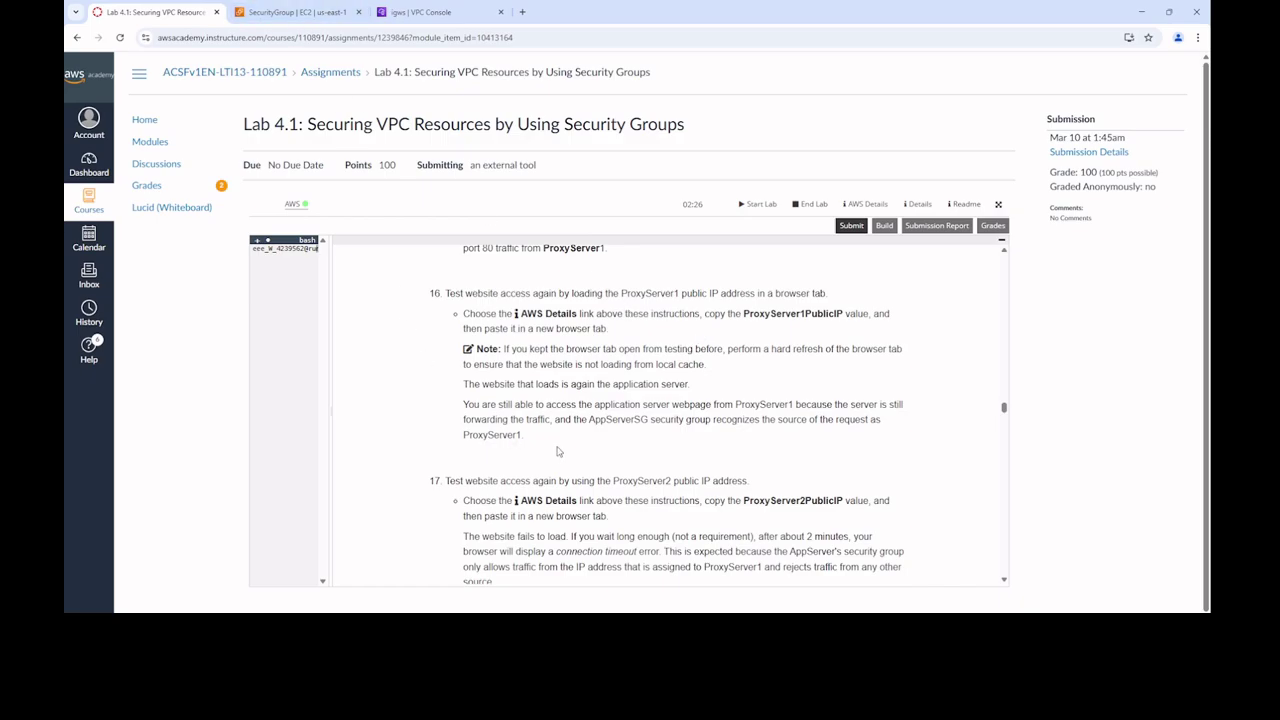
pyautogui.moveTo(302, 17)
pyautogui.click(306, 13)
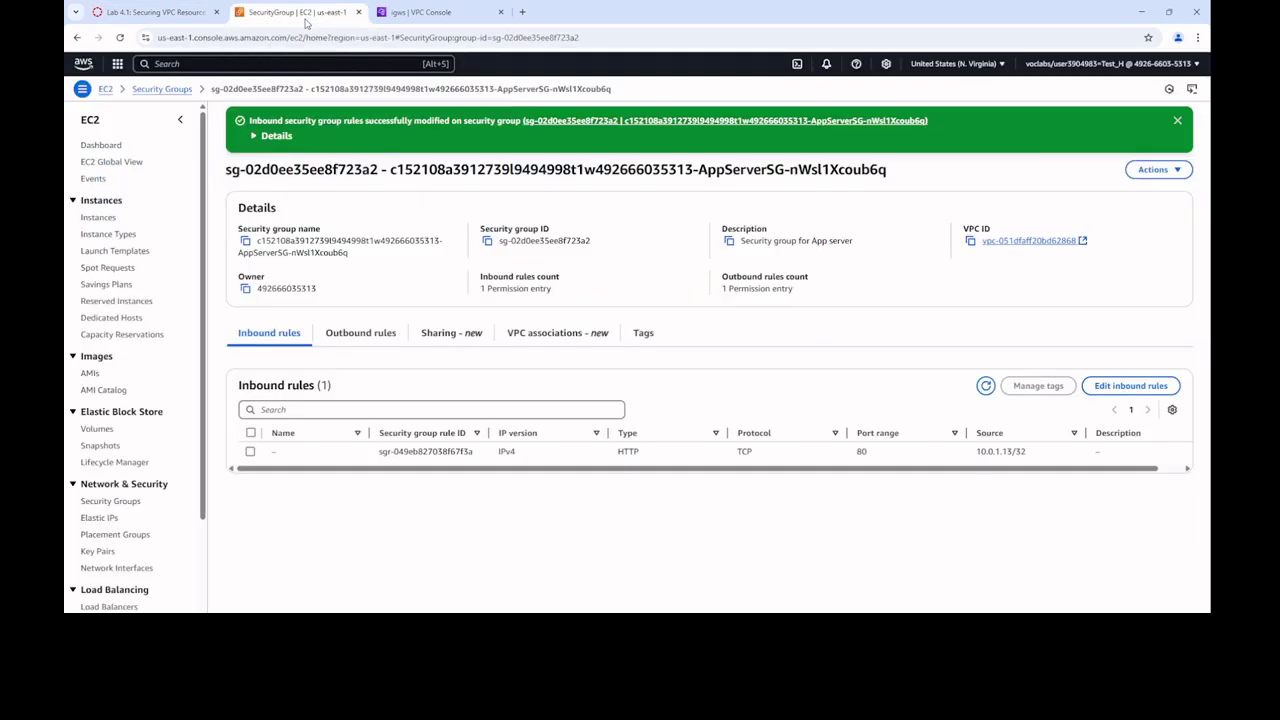
pyautogui.click(98, 122)
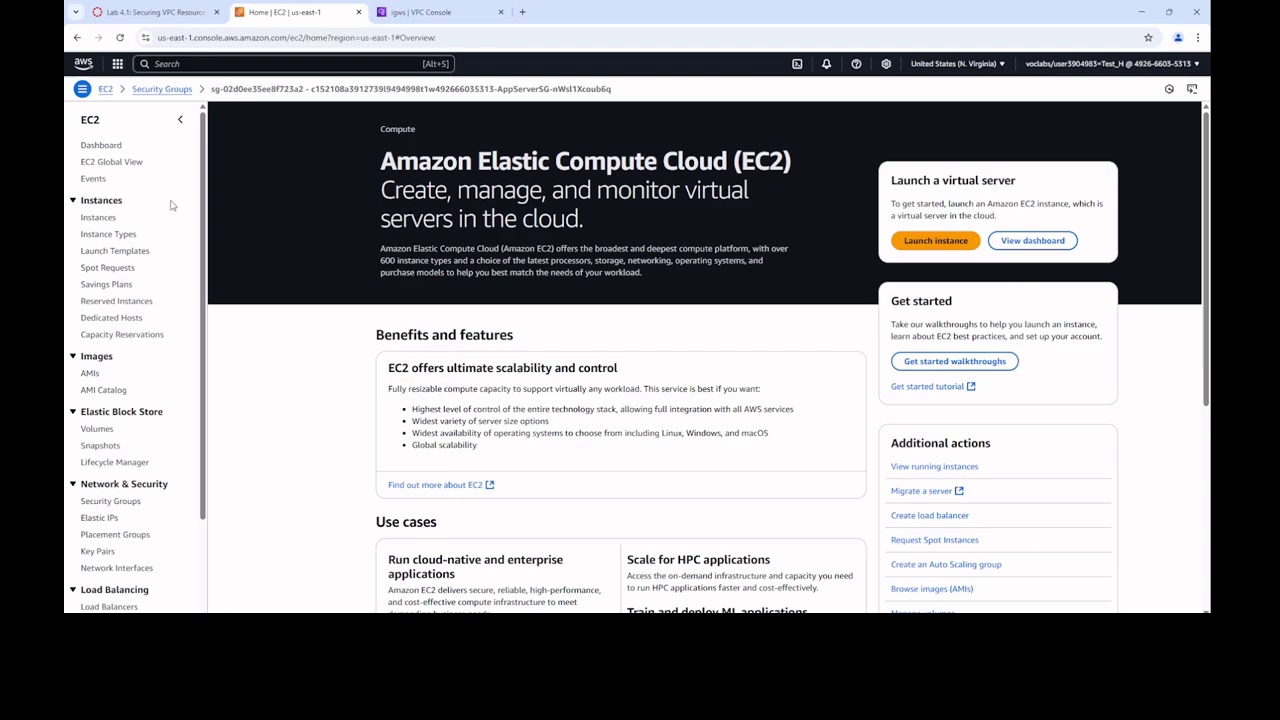
pyautogui.click(112, 220)
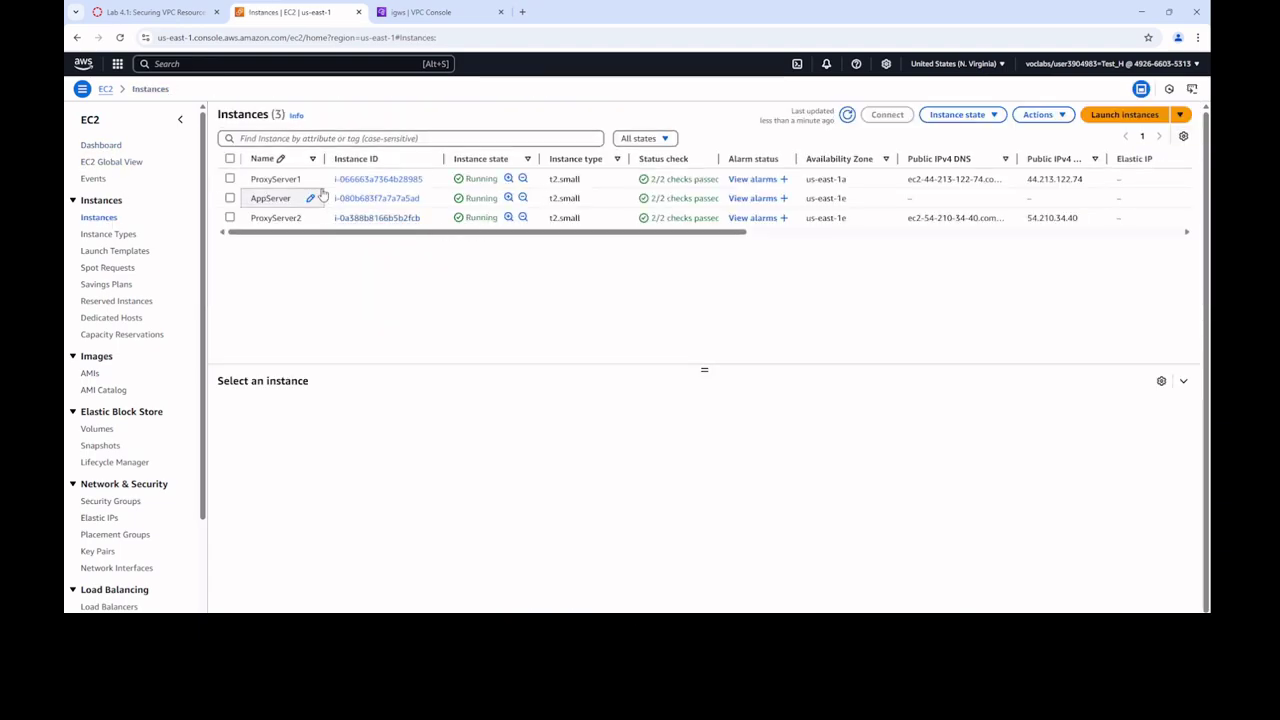
pyautogui.click(373, 179)
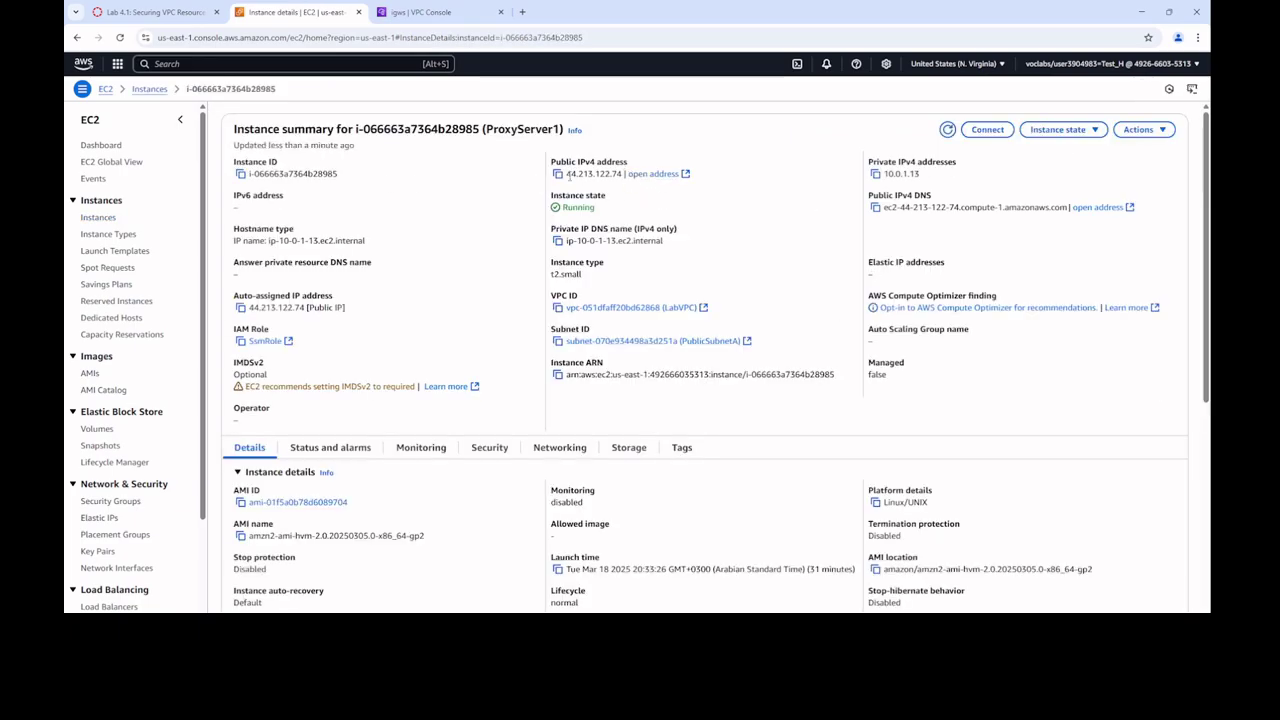
pyautogui.click(557, 174)
# Test website access through ProxyServer1 by loading its public address 44.213.122.74 in a new browser tab
pyautogui.click(522, 12)
pyautogui.click(560, 36)
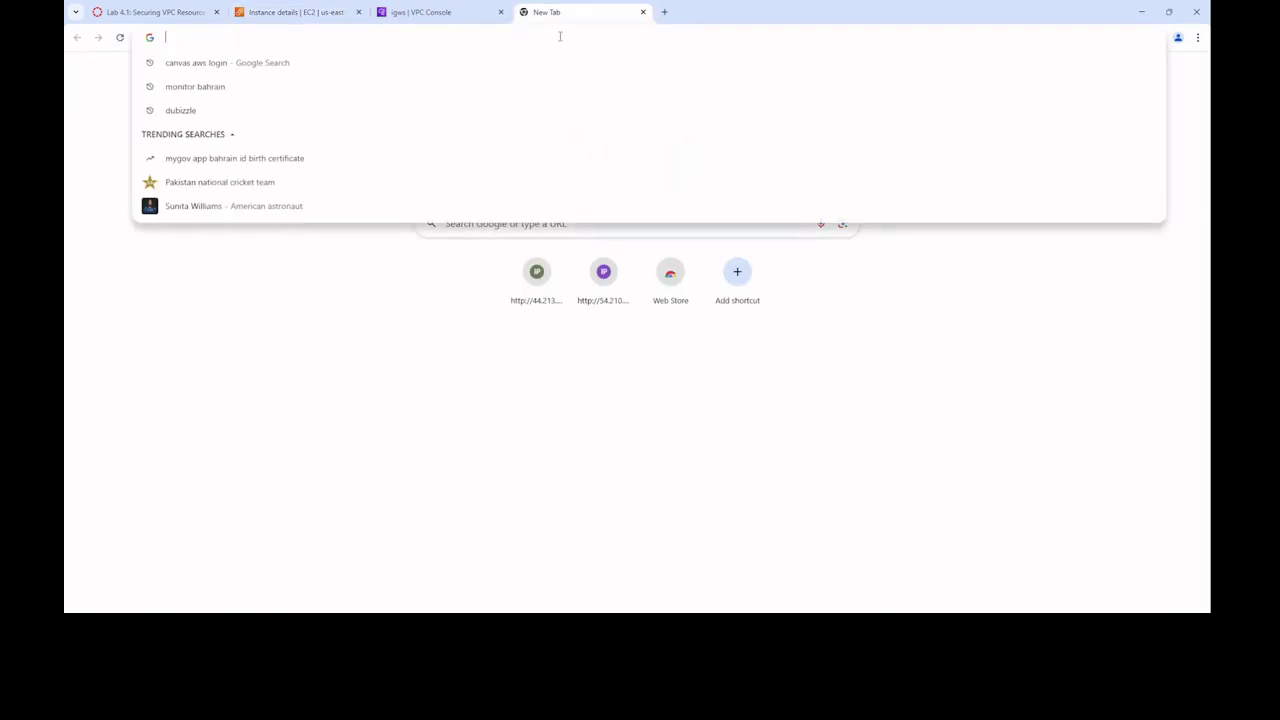
pyautogui.hotkey('ctrl', 'v')
pyautogui.press('Return')
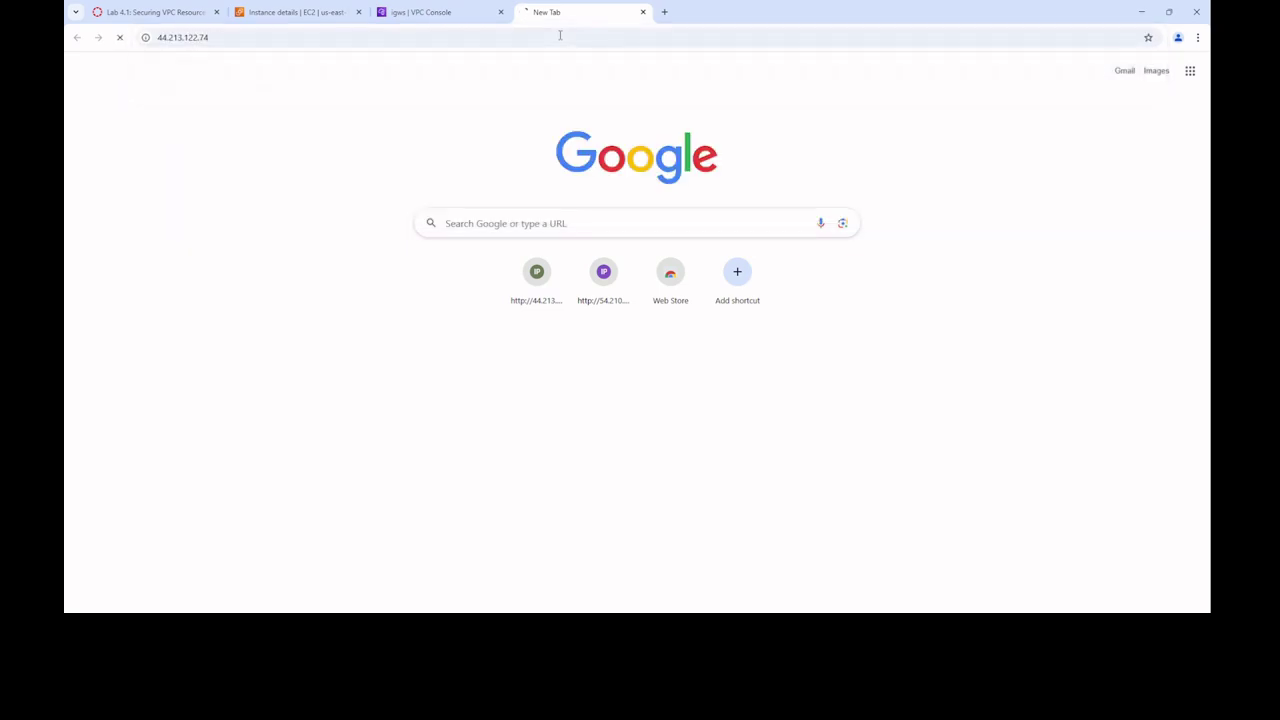
# Recheck the lab's step 17, then copy ProxyServer2's public IPv4 address from its EC2 instance details
pyautogui.click(160, 12)
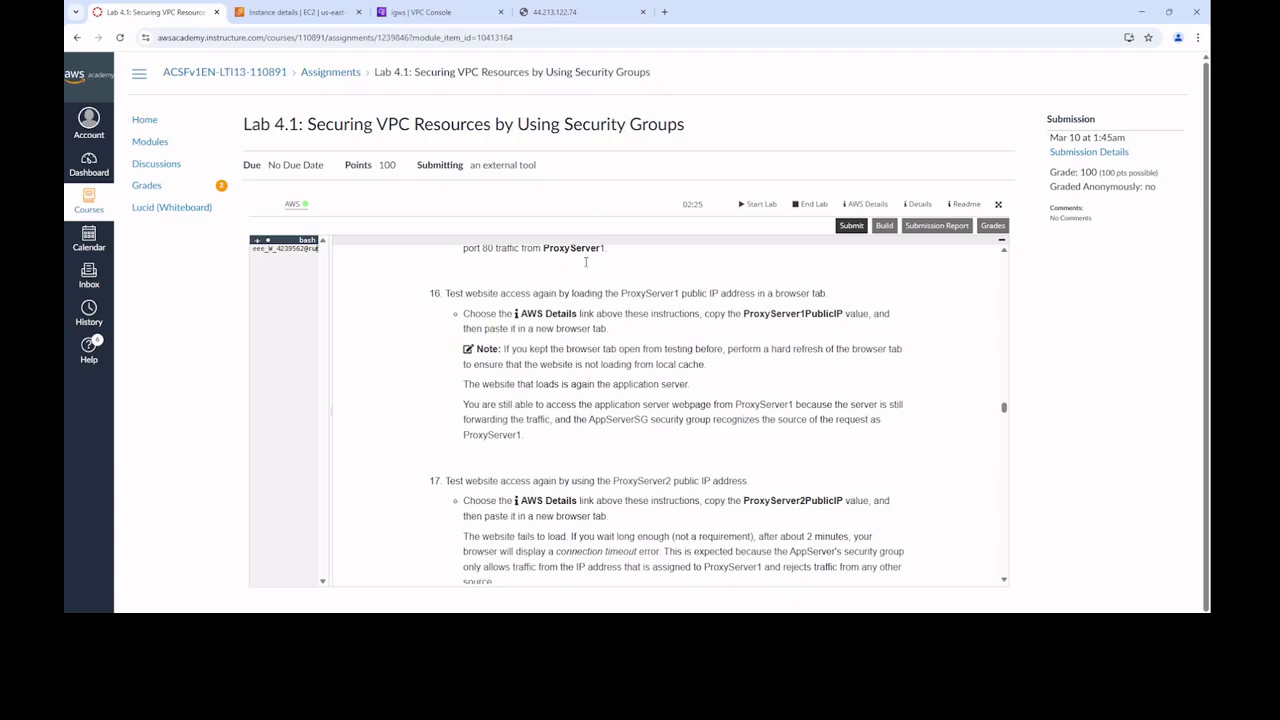
pyautogui.click(318, 16)
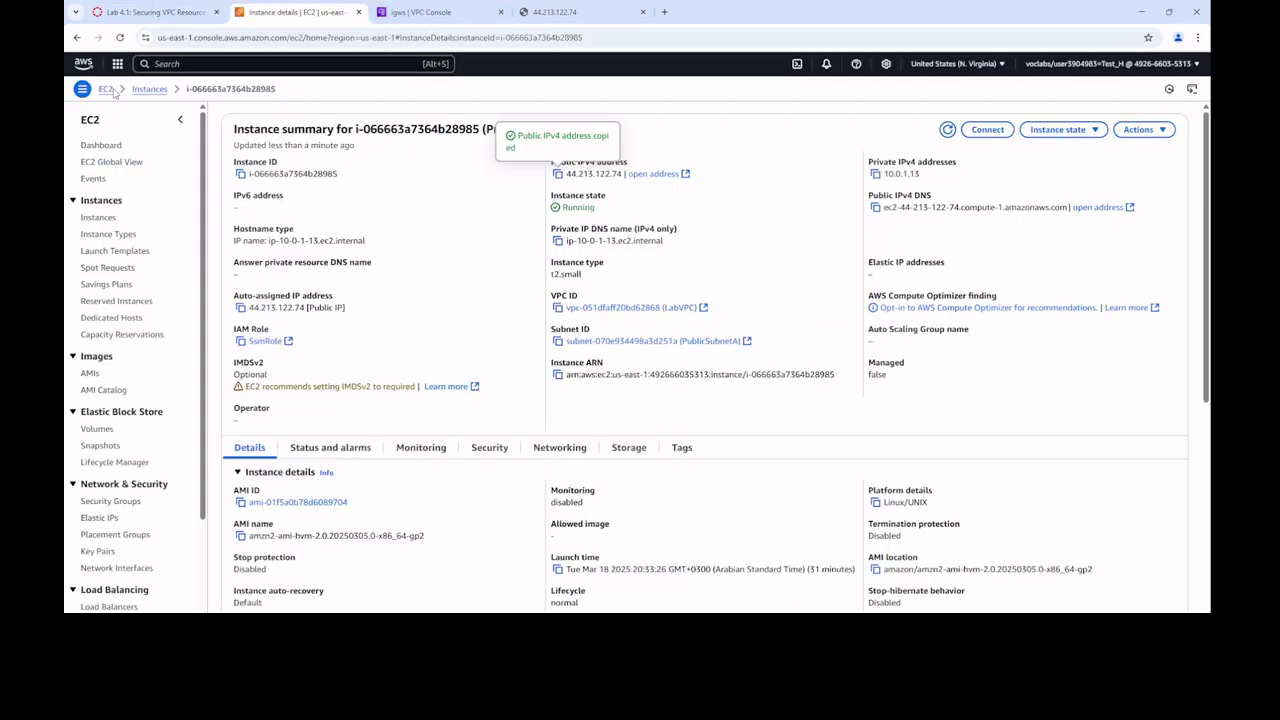
pyautogui.click(100, 218)
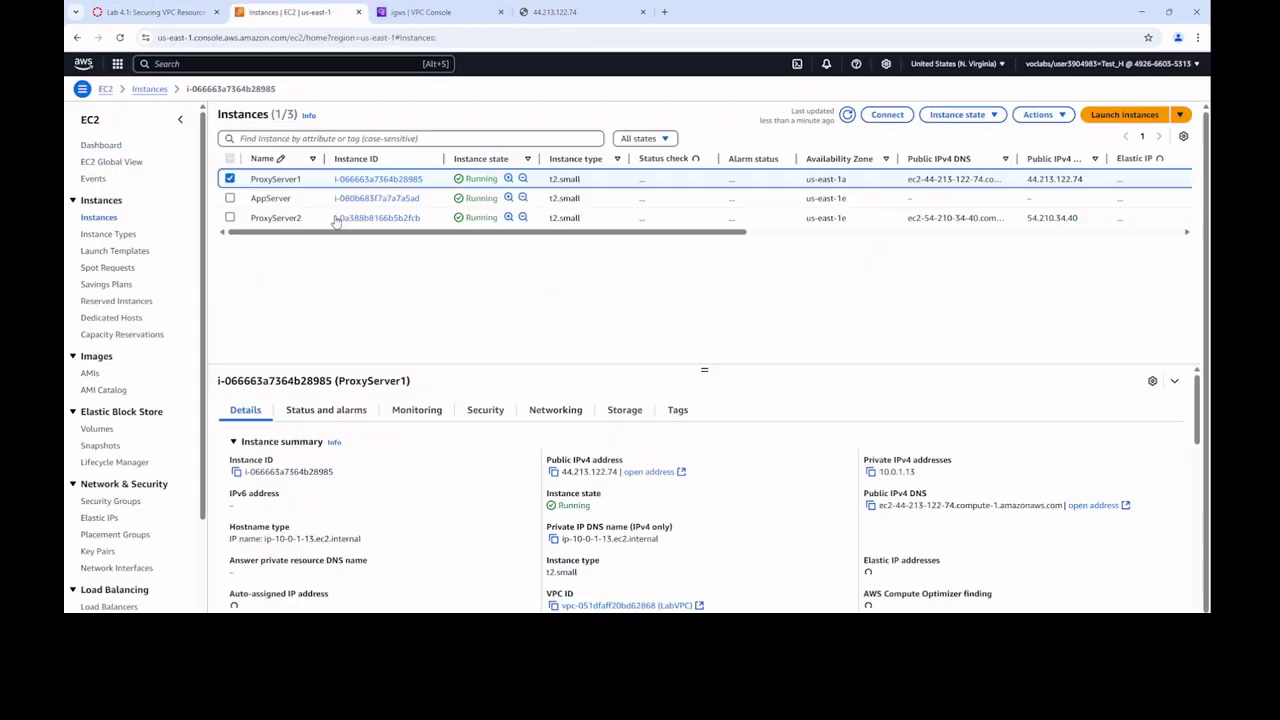
pyautogui.click(288, 218)
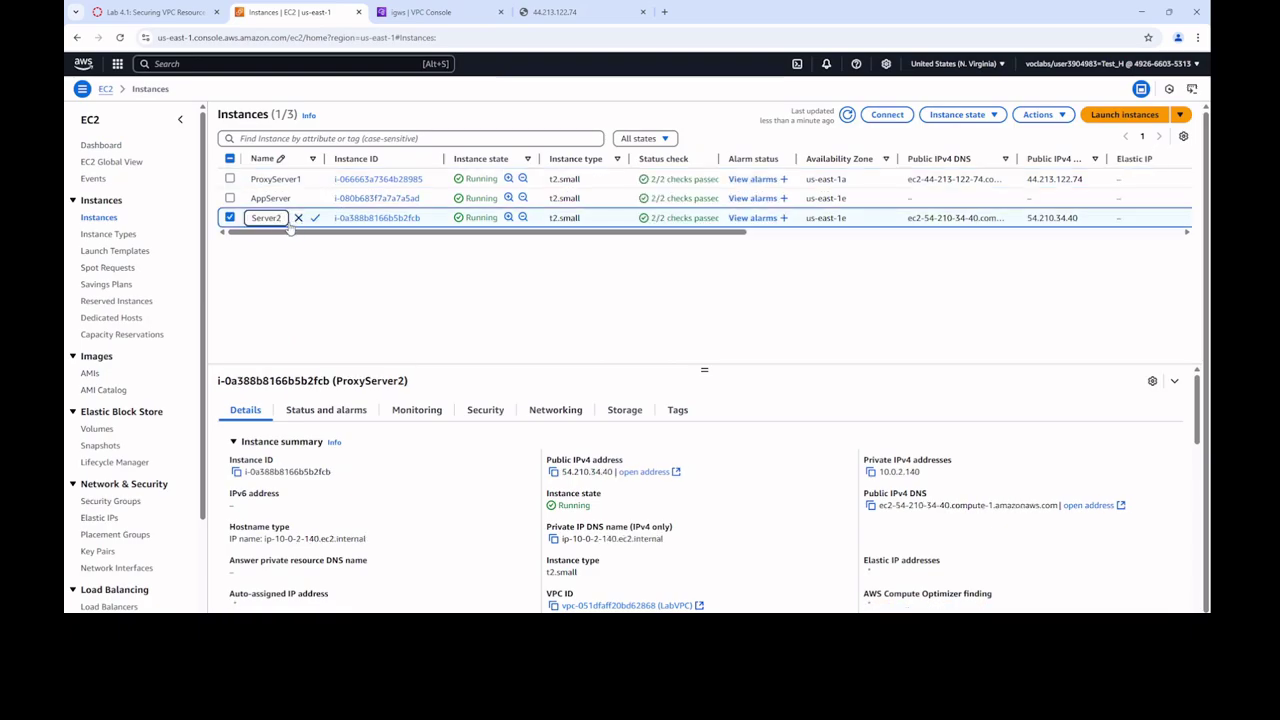
pyautogui.click(393, 218)
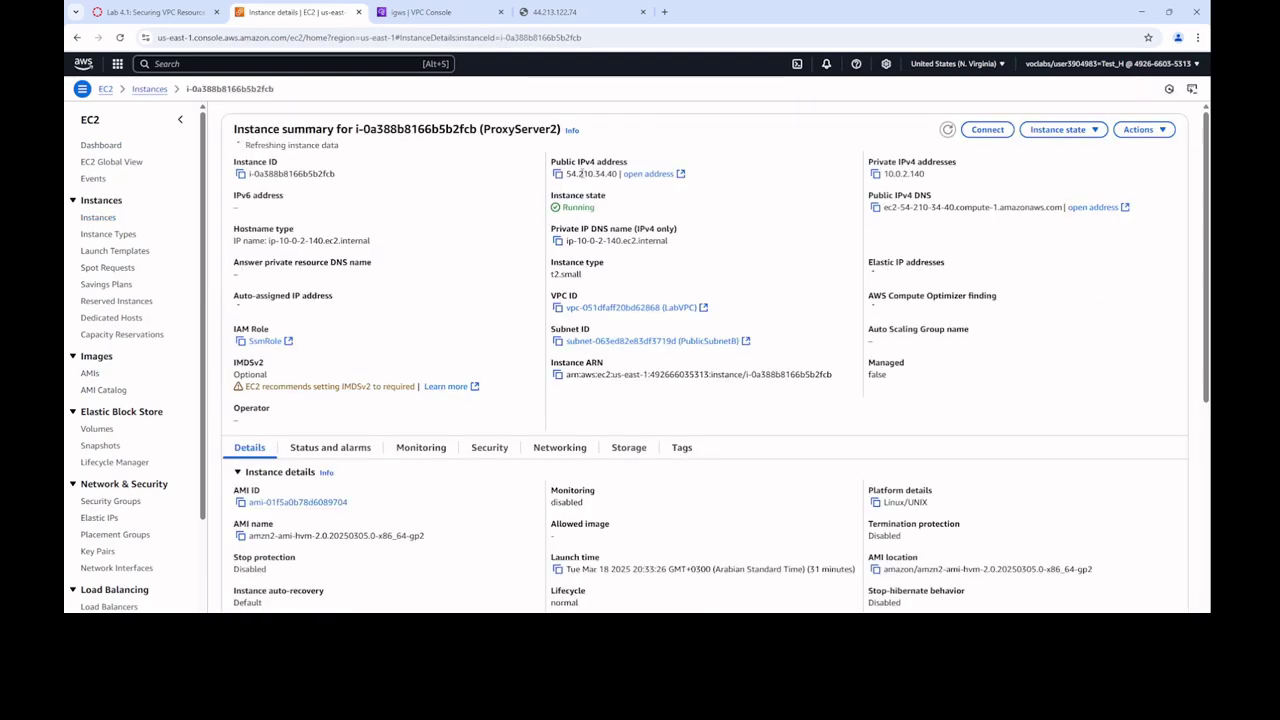
pyautogui.click(557, 174)
# Test website access through ProxyServer2 by loading its public address 54.210.34.40 in a new browser tab
pyautogui.click(661, 12)
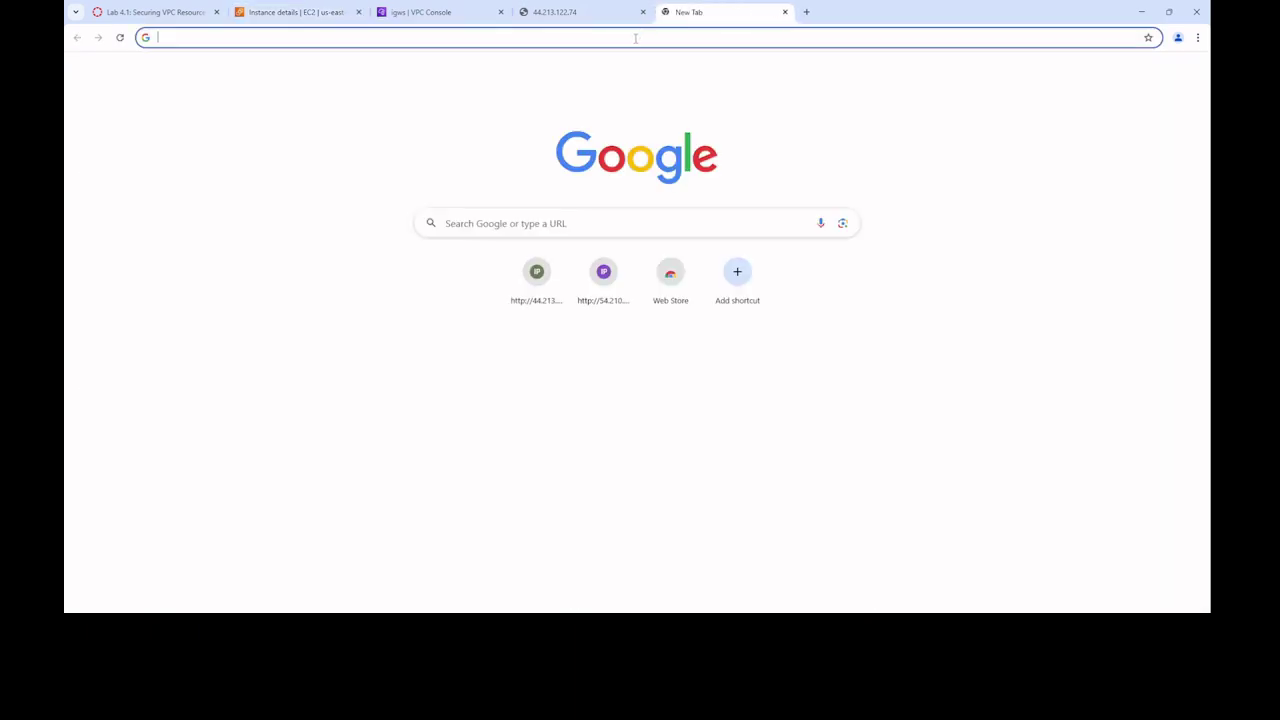
pyautogui.click(634, 38)
pyautogui.hotkey('ctrl', 'v')
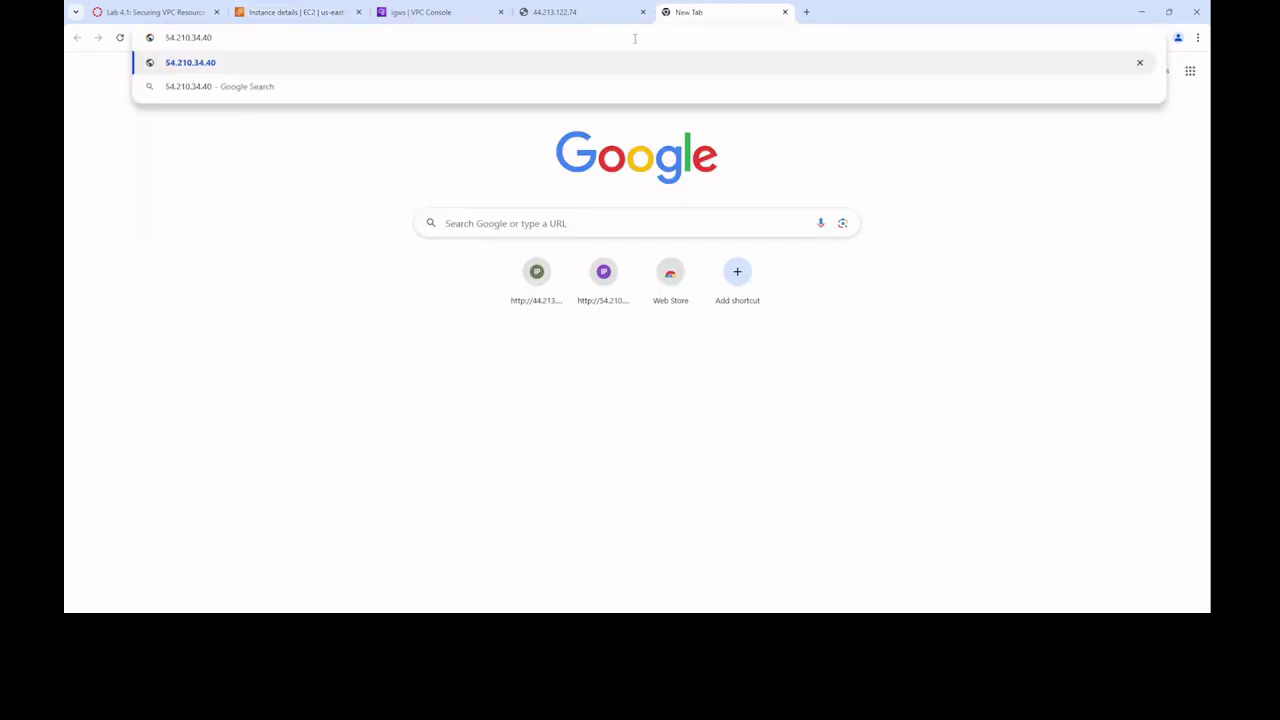
pyautogui.press('Return')
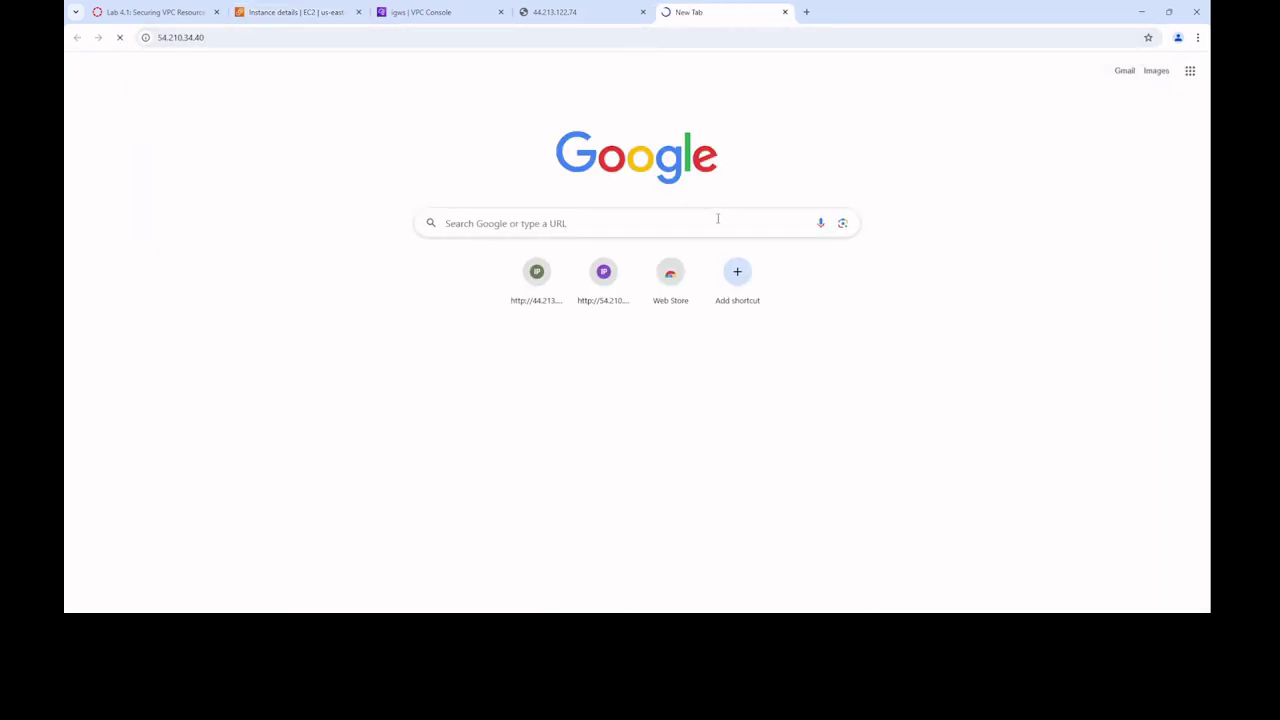
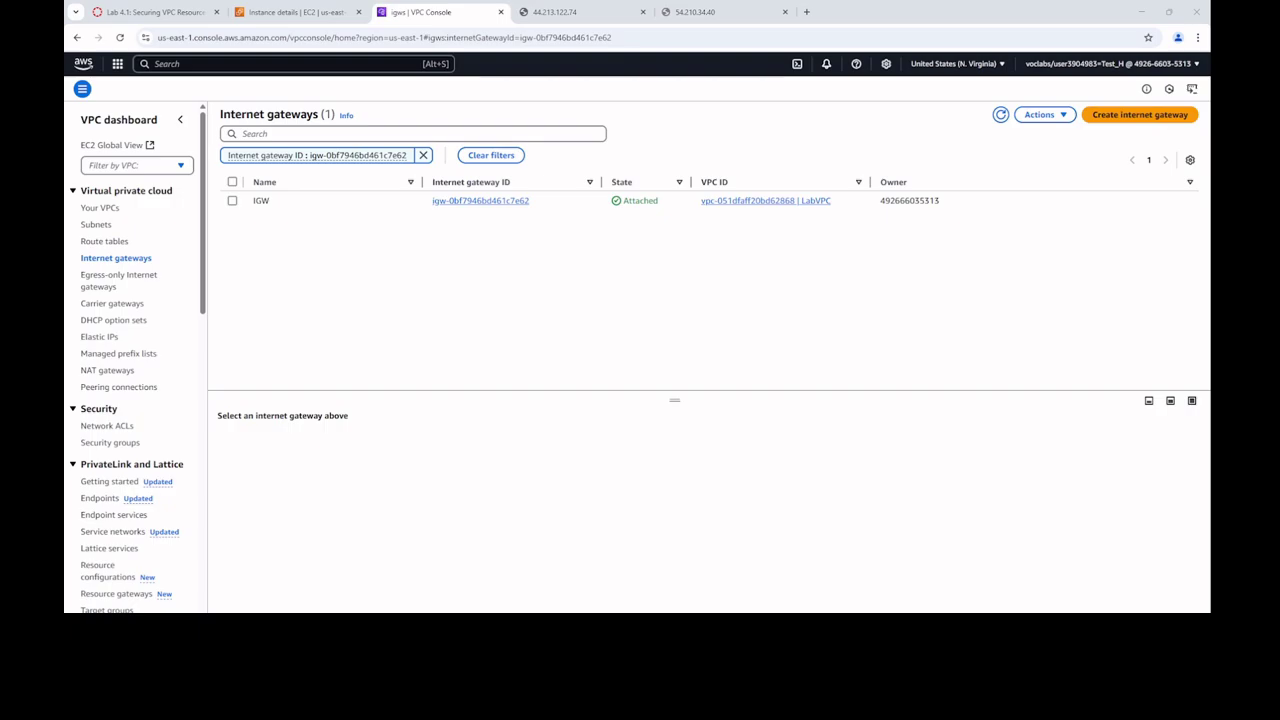
# Read the lab's Task 5 introduction on scaling restricted HTTP access by referencing a security group, and examine its network diagram
pyautogui.click(158, 14)
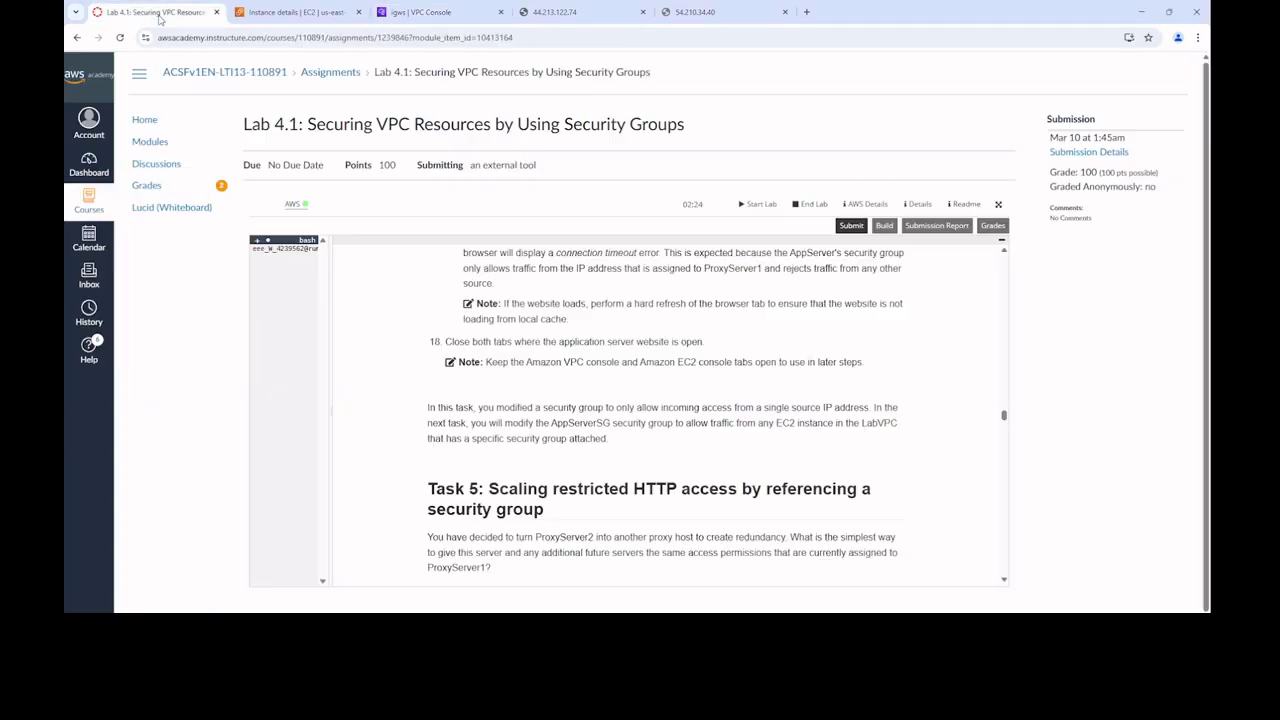
pyautogui.scroll(-3, 600, 368)
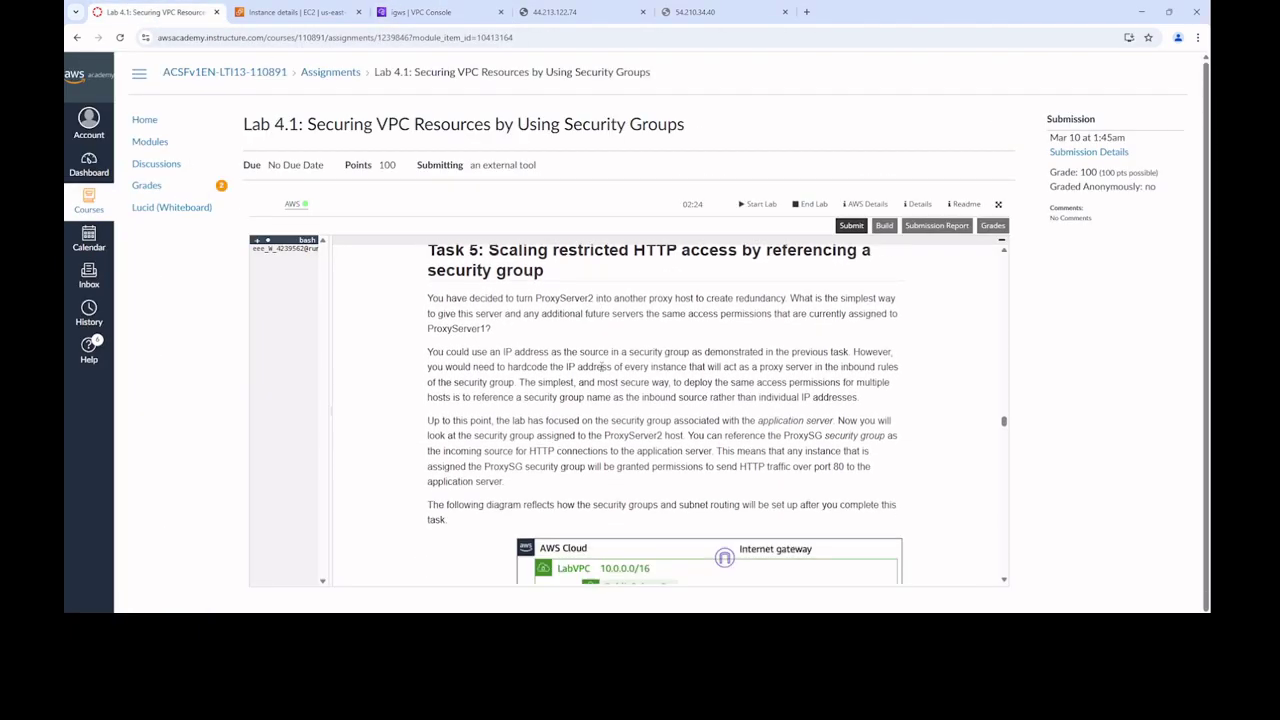
pyautogui.scroll(1, 601, 367)
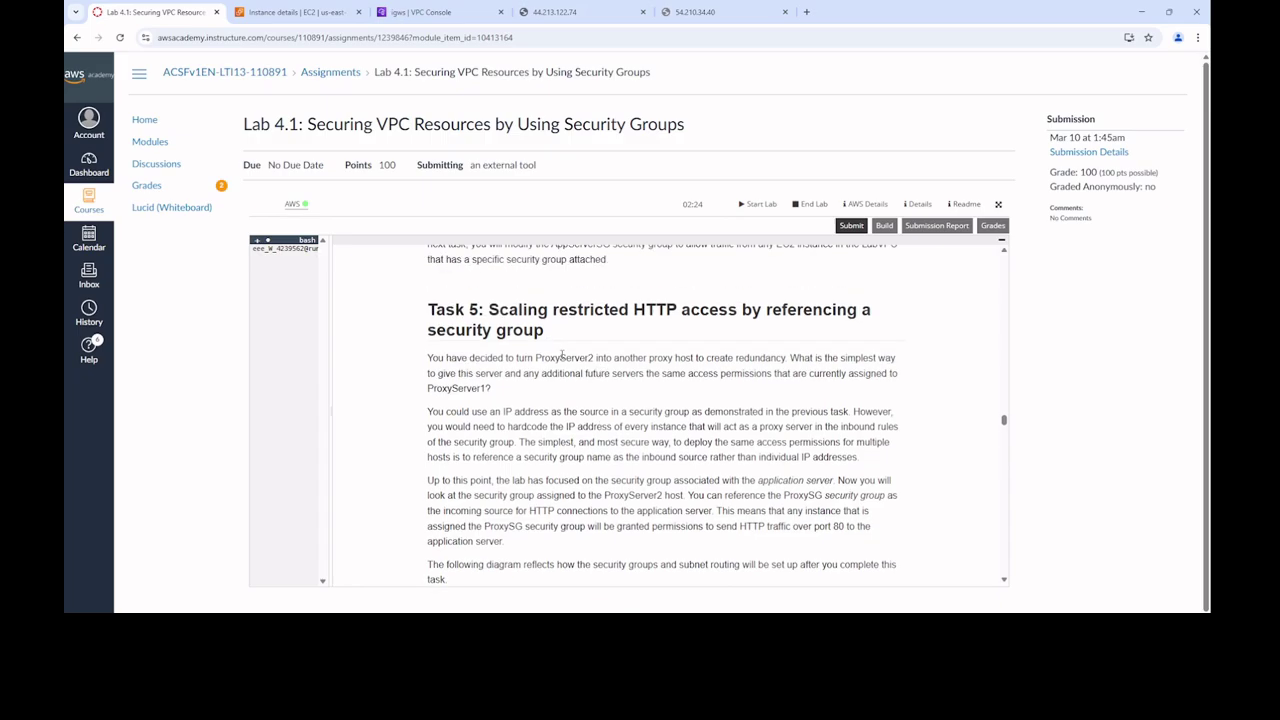
pyautogui.scroll(-4, 562, 356)
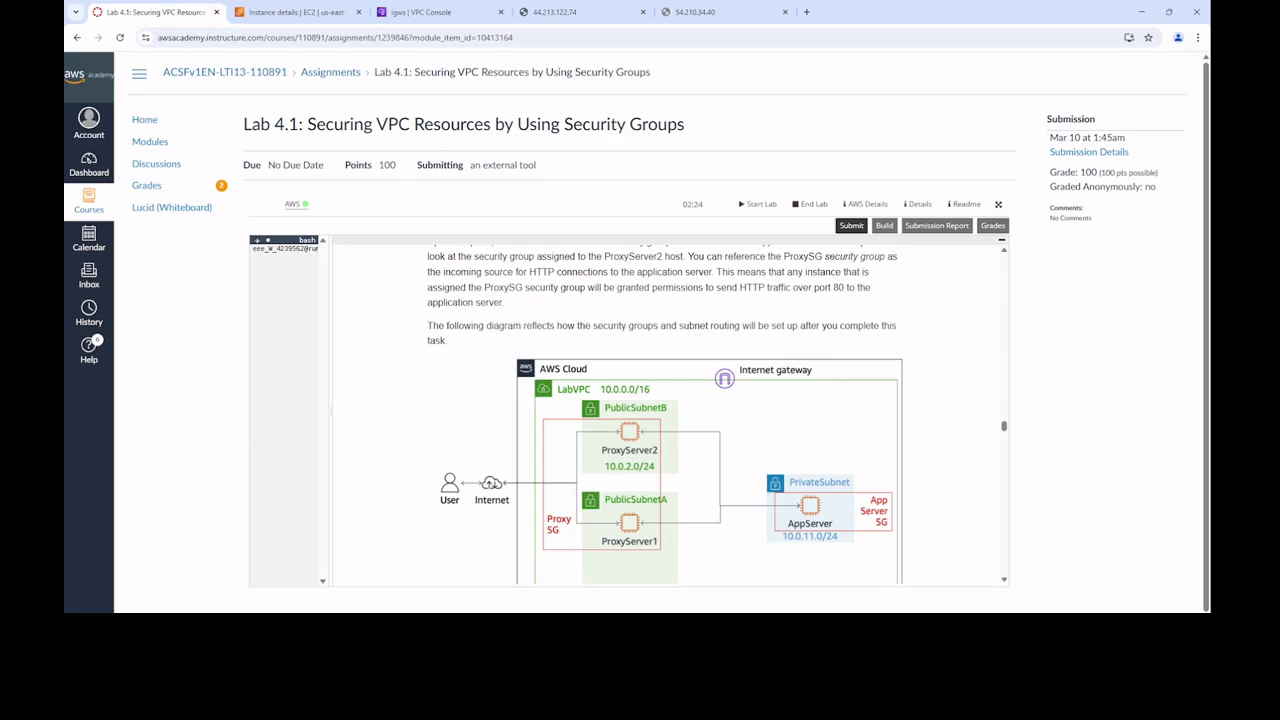
pyautogui.scroll(2, 665, 410)
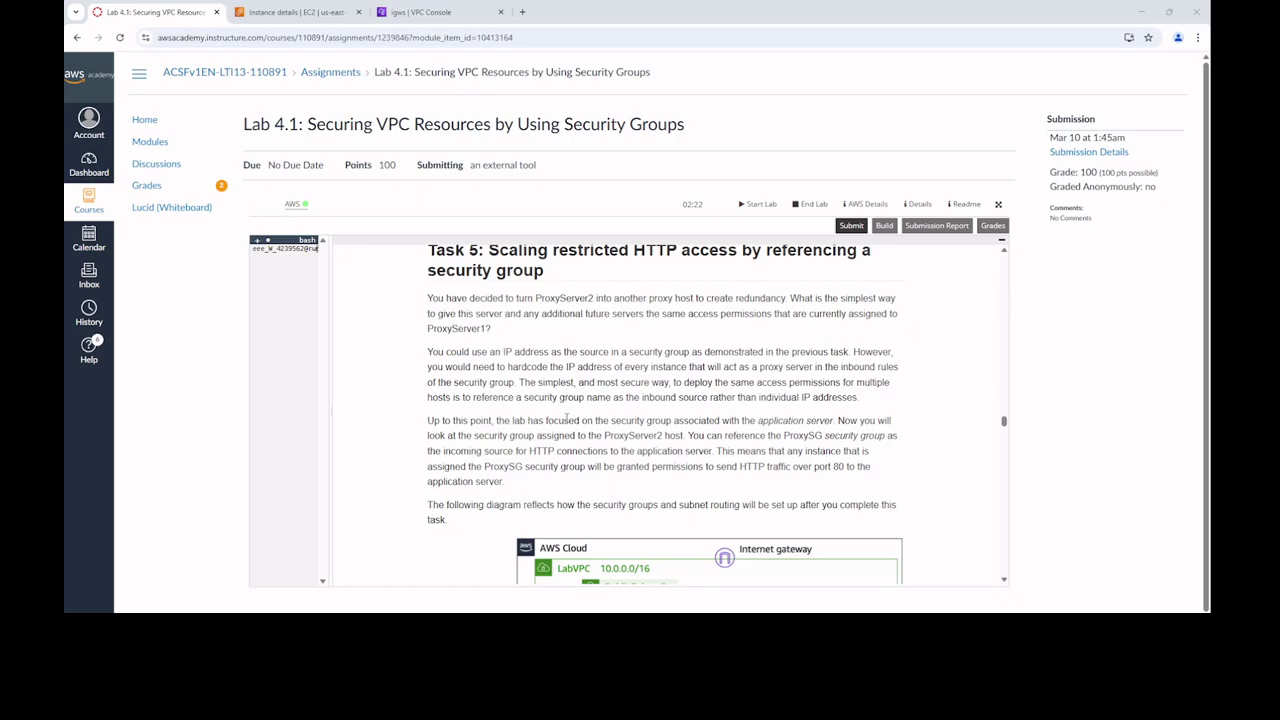
pyautogui.scroll(-1, 585, 411)
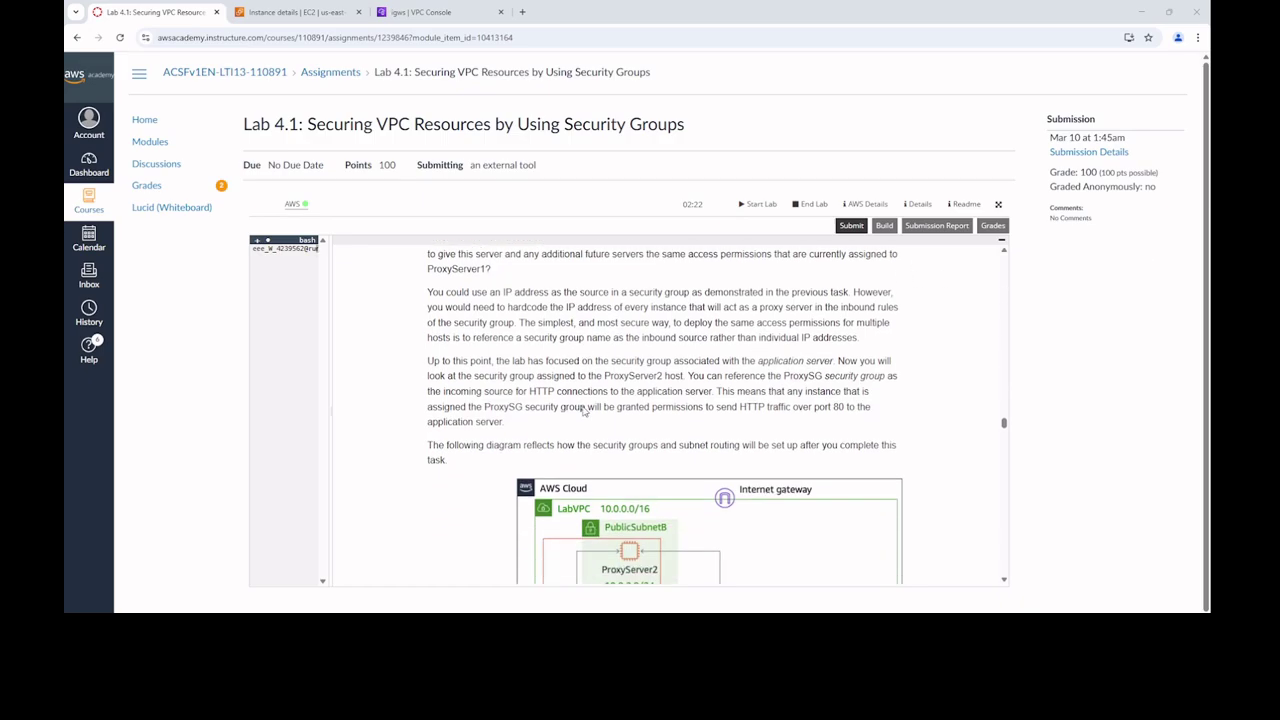
pyautogui.scroll(-1, 585, 411)
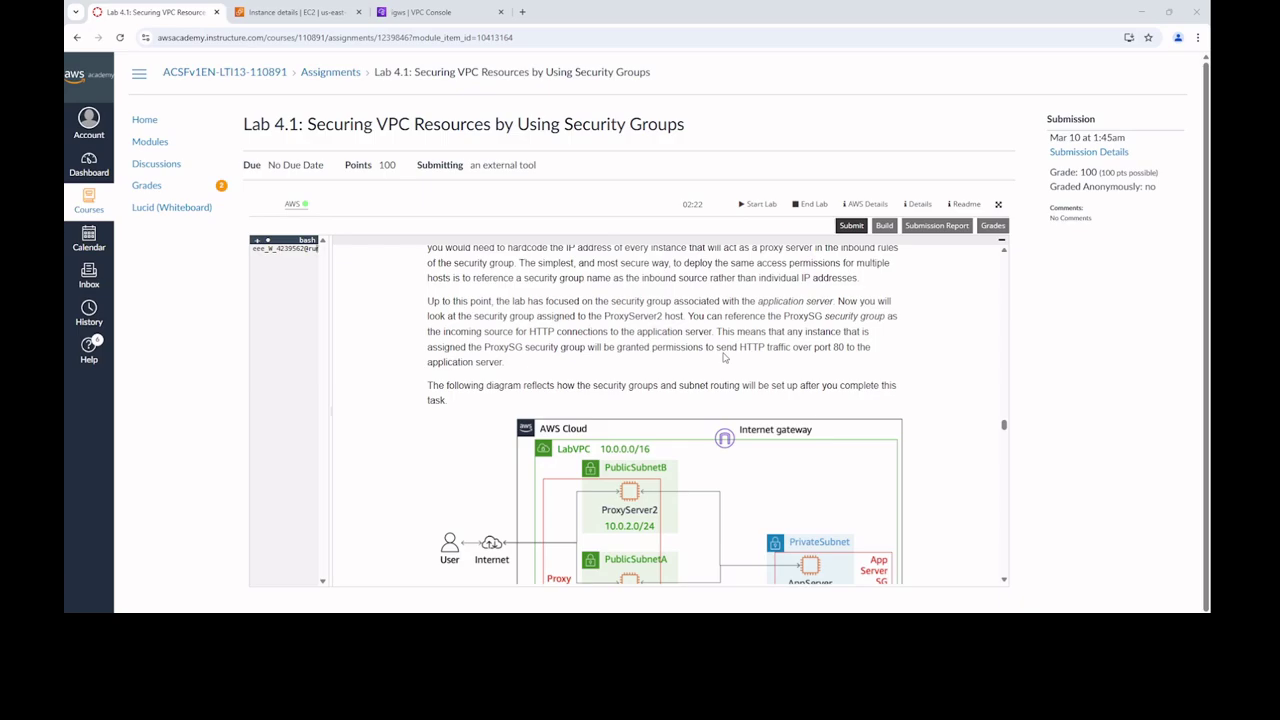
pyautogui.scroll(-1, 724, 357)
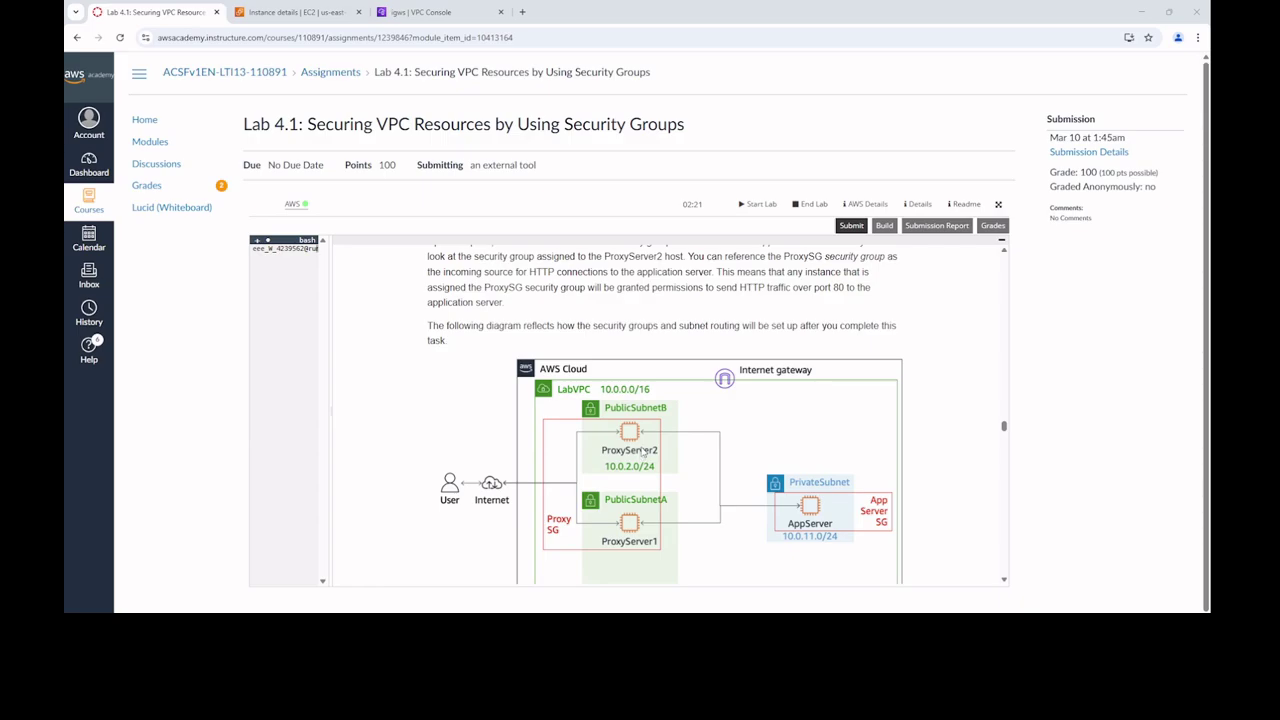
pyautogui.scroll(-1, 643, 453)
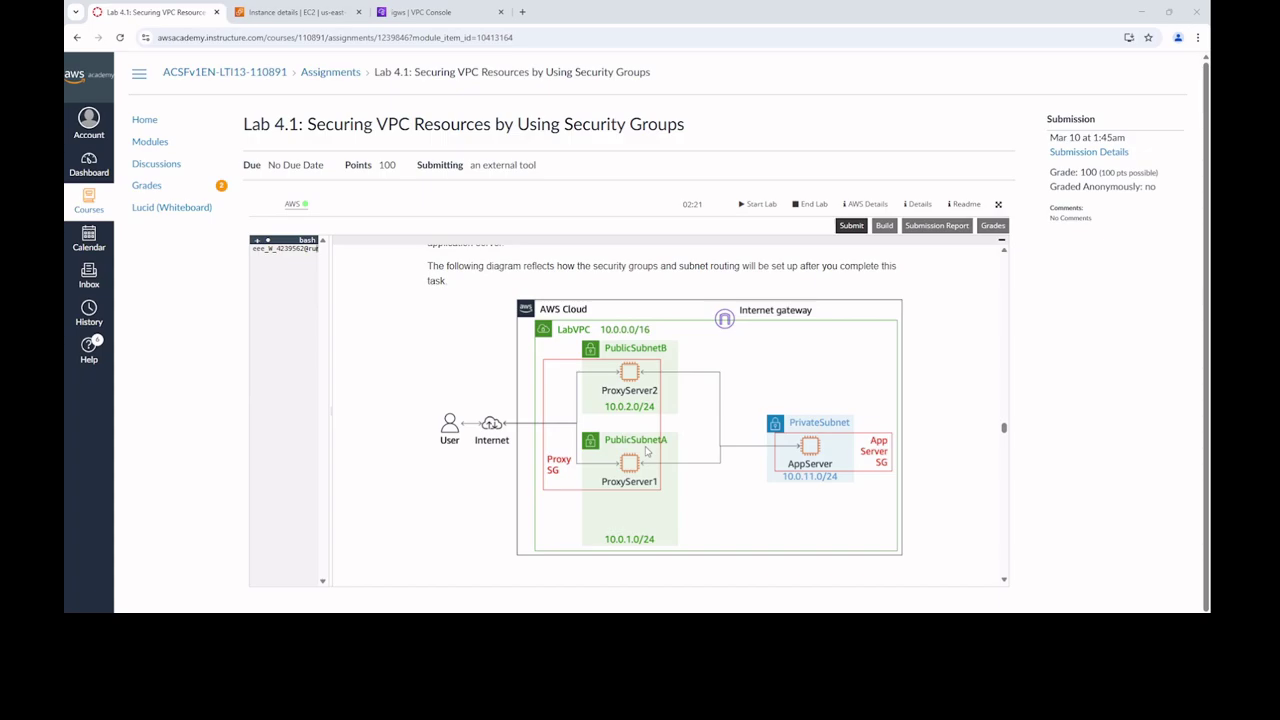
# Read the lab's step 19 on changing AppServerSG's HTTP source to ProxySG, then open the EC2 console's security groups list
pyautogui.scroll(-5, 645, 452)
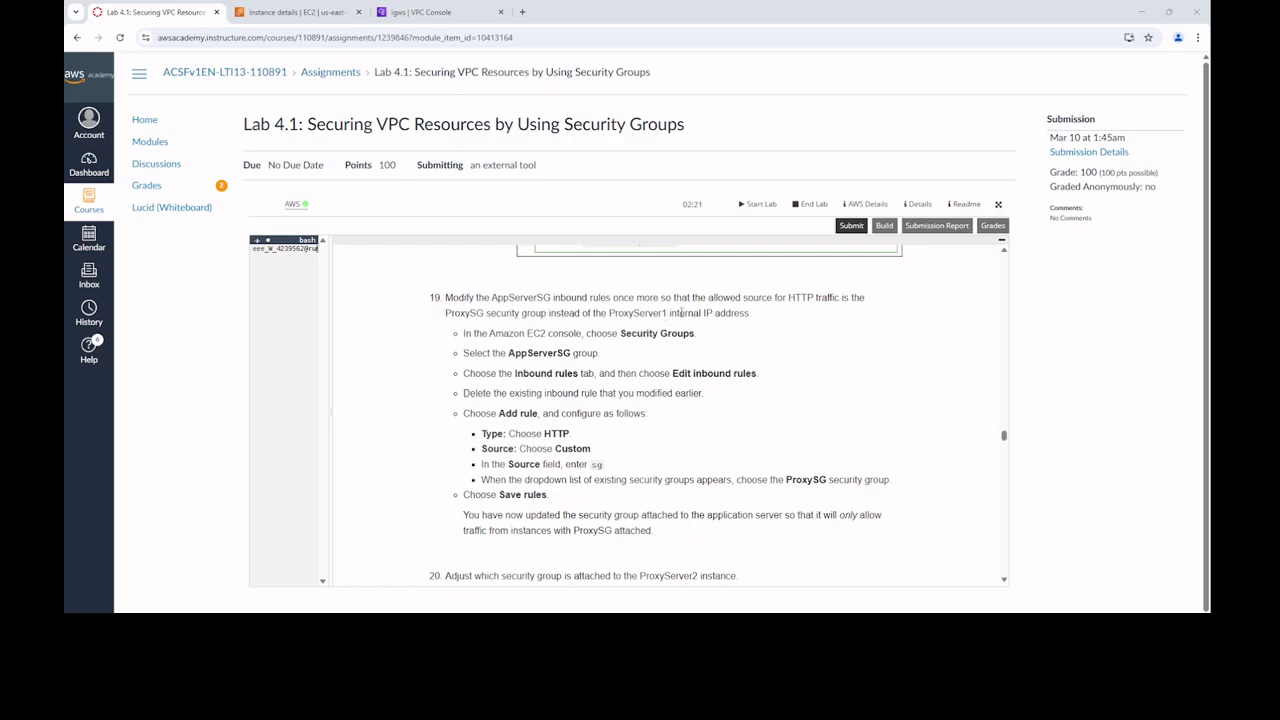
pyautogui.scroll(-1, 645, 357)
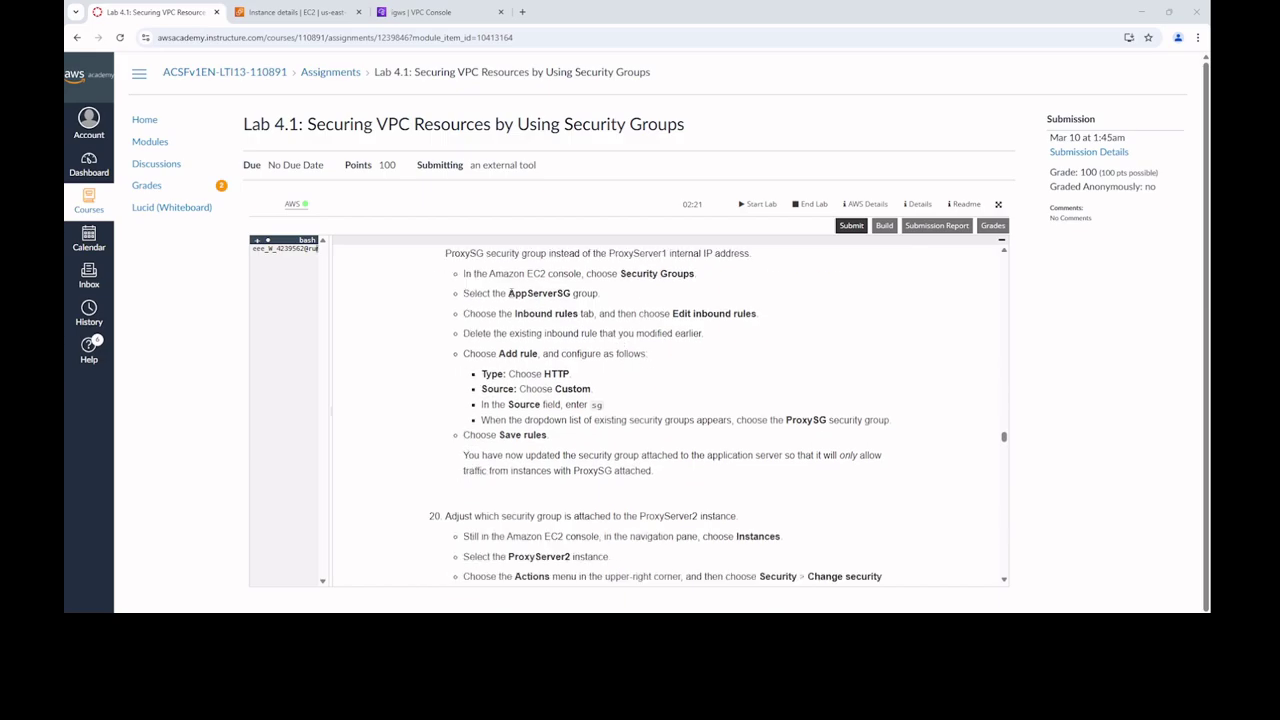
pyautogui.moveTo(508, 293); pyautogui.dragTo(572, 288)
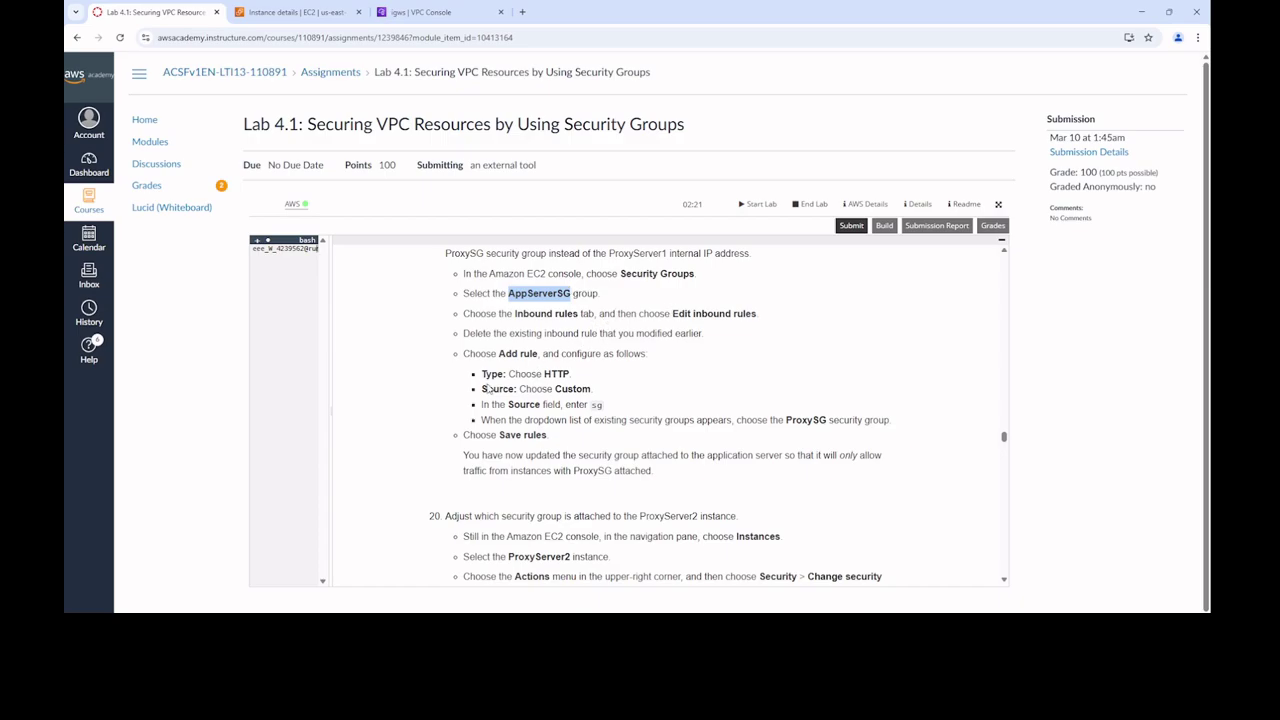
pyautogui.moveTo(545, 373); pyautogui.dragTo(604, 406)
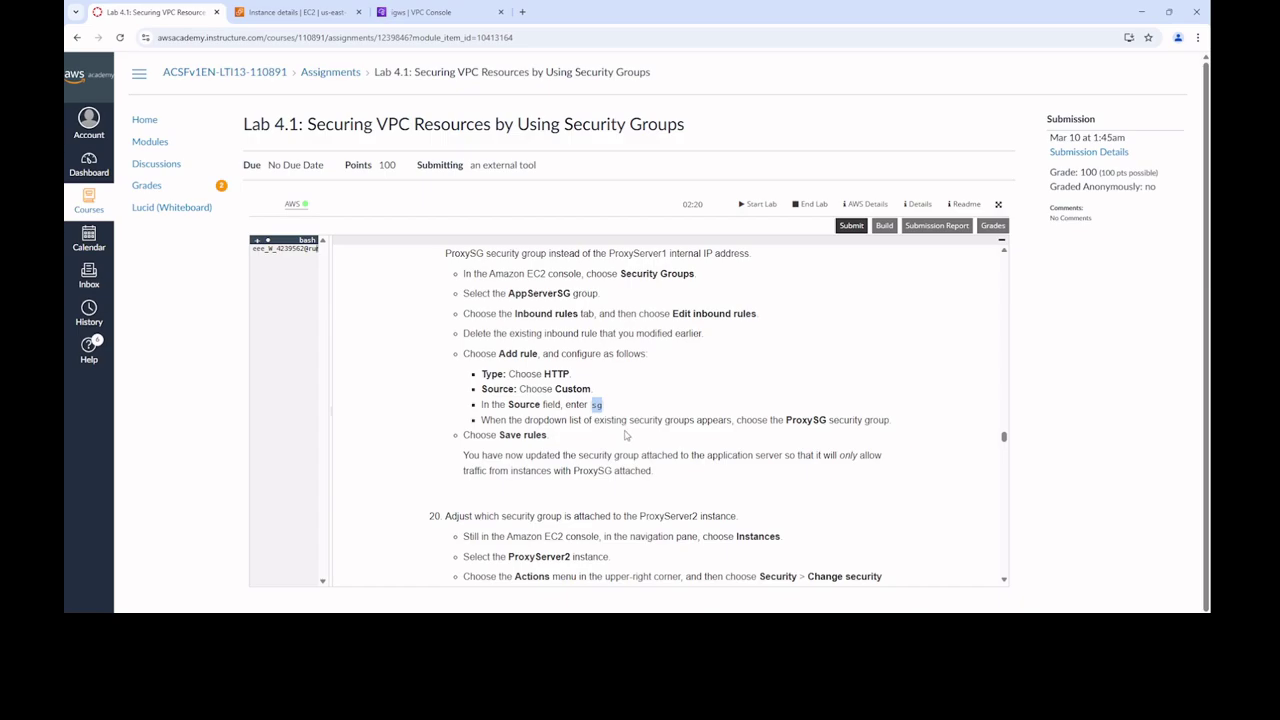
pyautogui.moveTo(787, 420); pyautogui.dragTo(831, 421)
pyautogui.moveTo(621, 276); pyautogui.dragTo(694, 278)
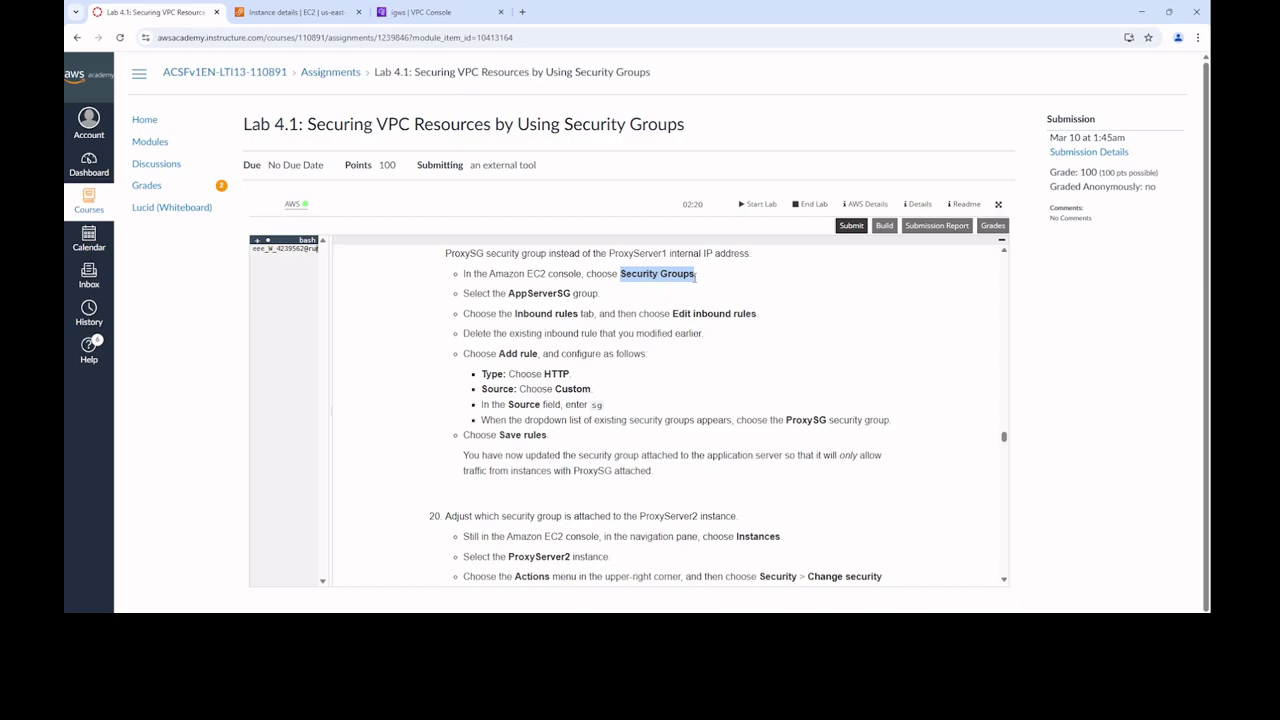
pyautogui.moveTo(508, 294); pyautogui.dragTo(571, 294)
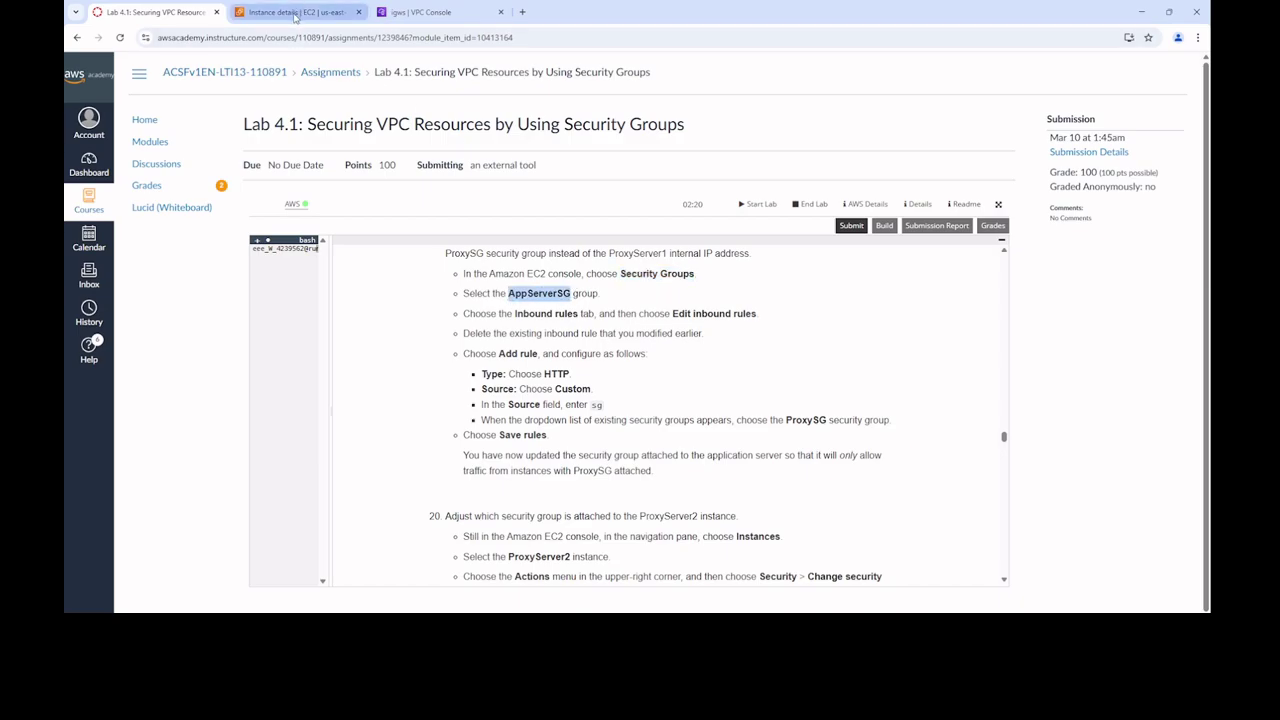
pyautogui.click(297, 13)
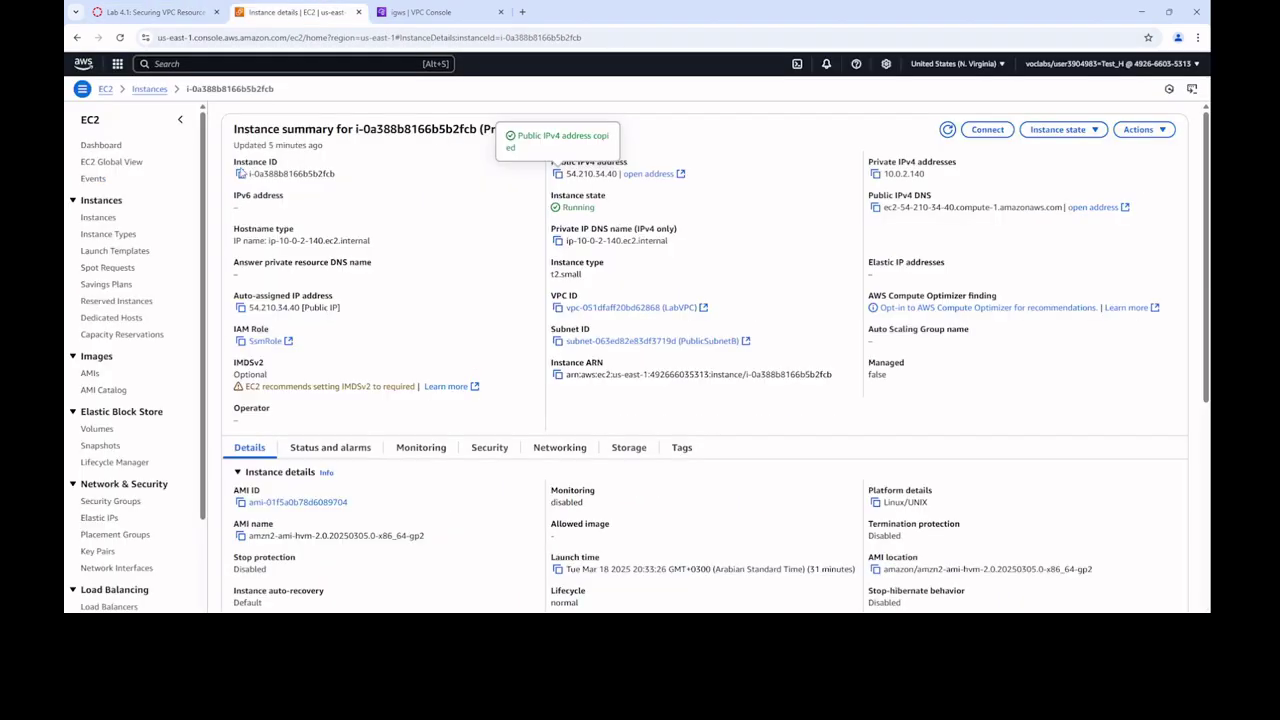
pyautogui.click(114, 502)
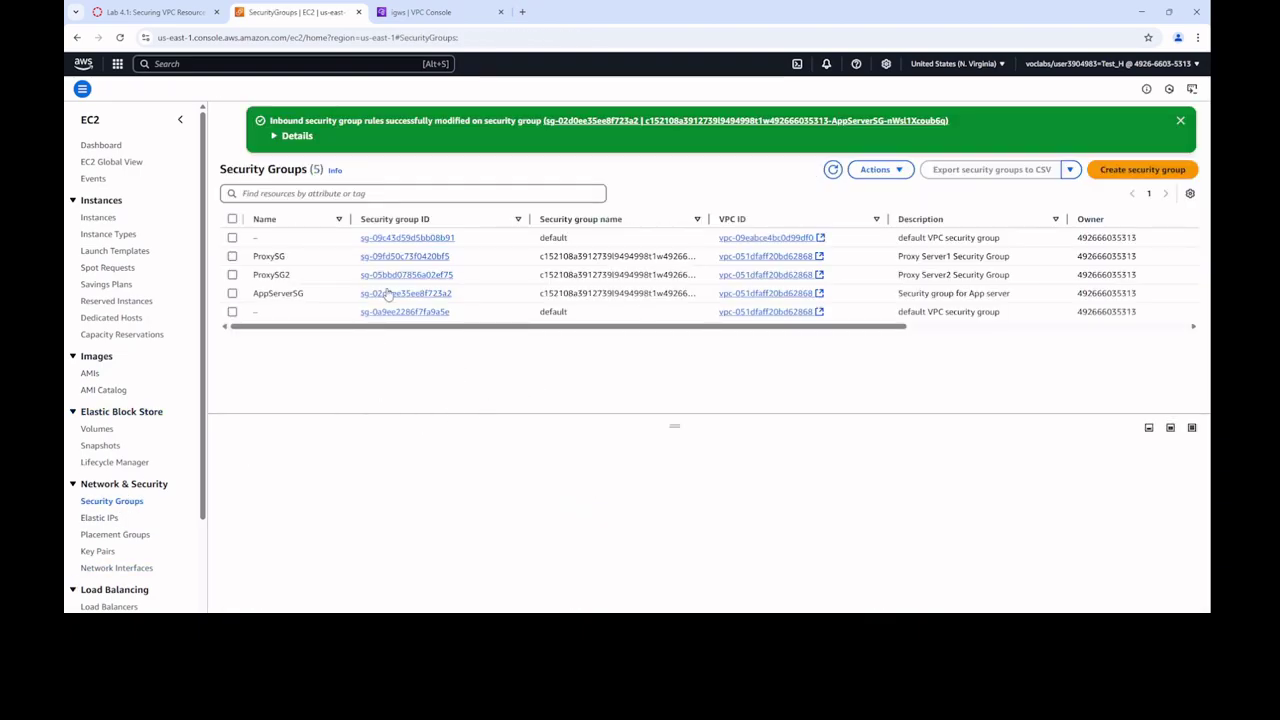
# Open the AppServerSG security group's inbound rules for editing, checking the lab's step 19 for the required HTTP rule
pyautogui.click(388, 294)
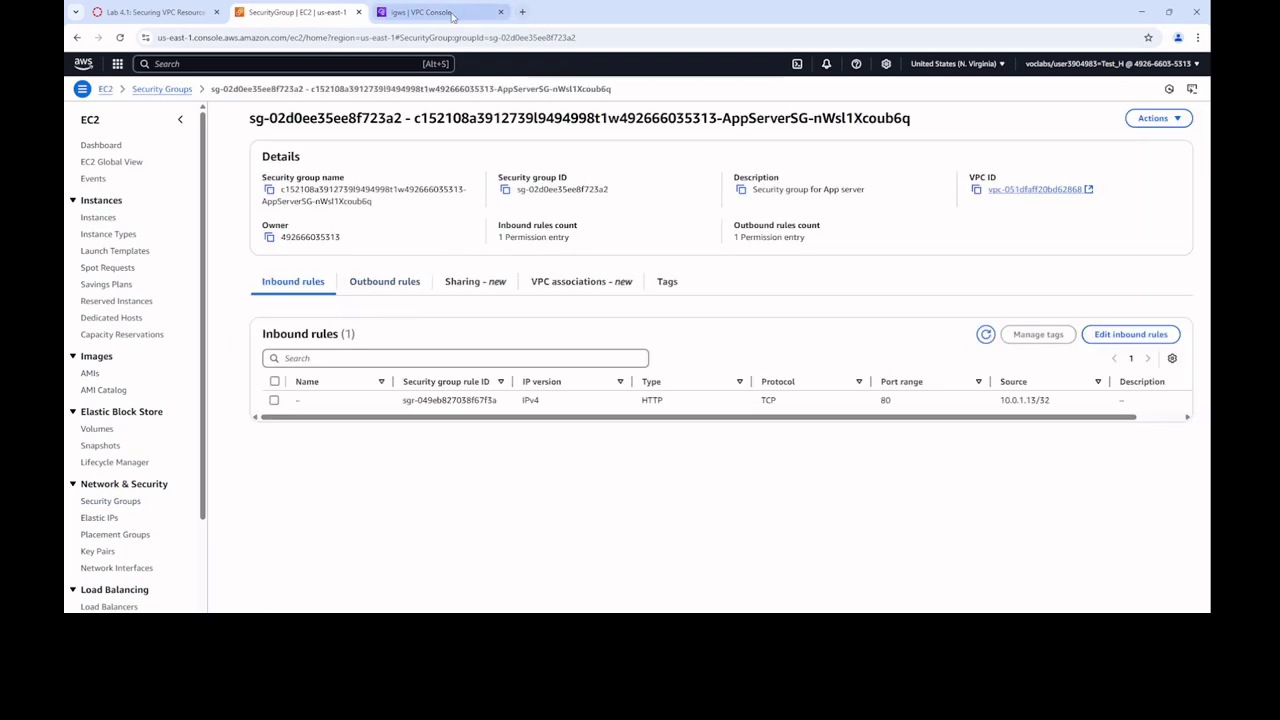
pyautogui.click(155, 12)
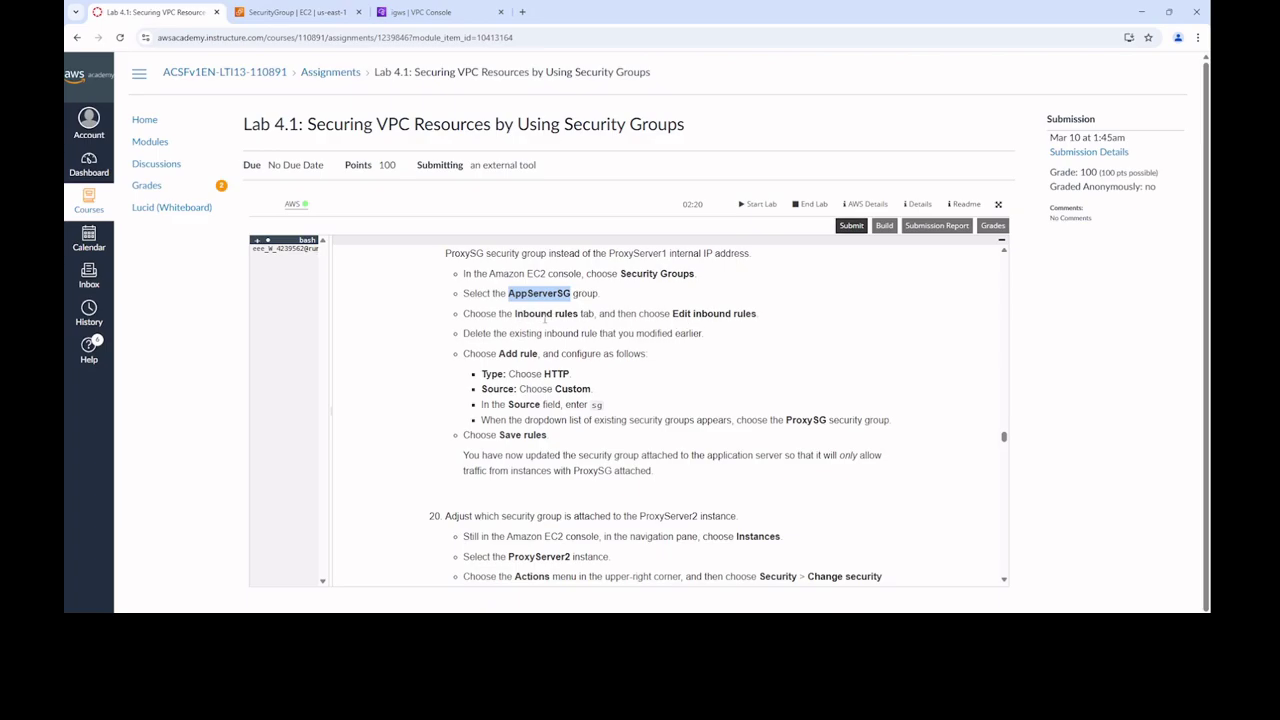
pyautogui.click(295, 12)
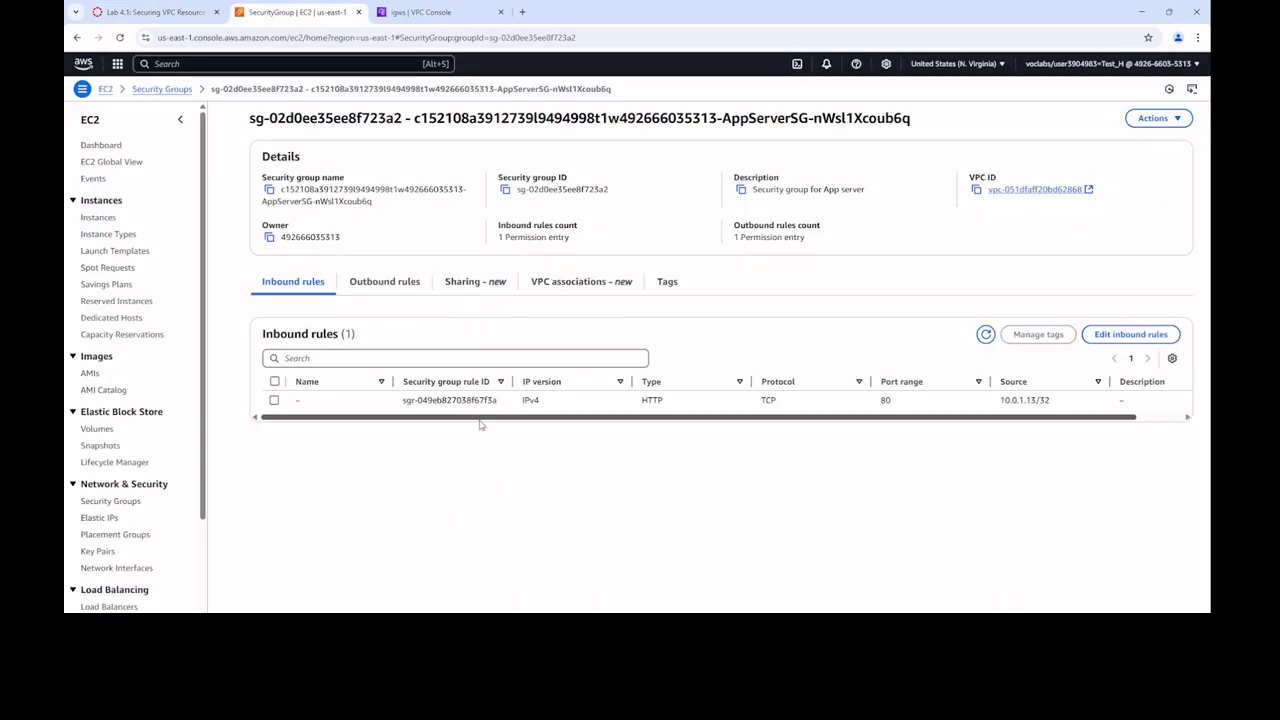
pyautogui.click(1128, 335)
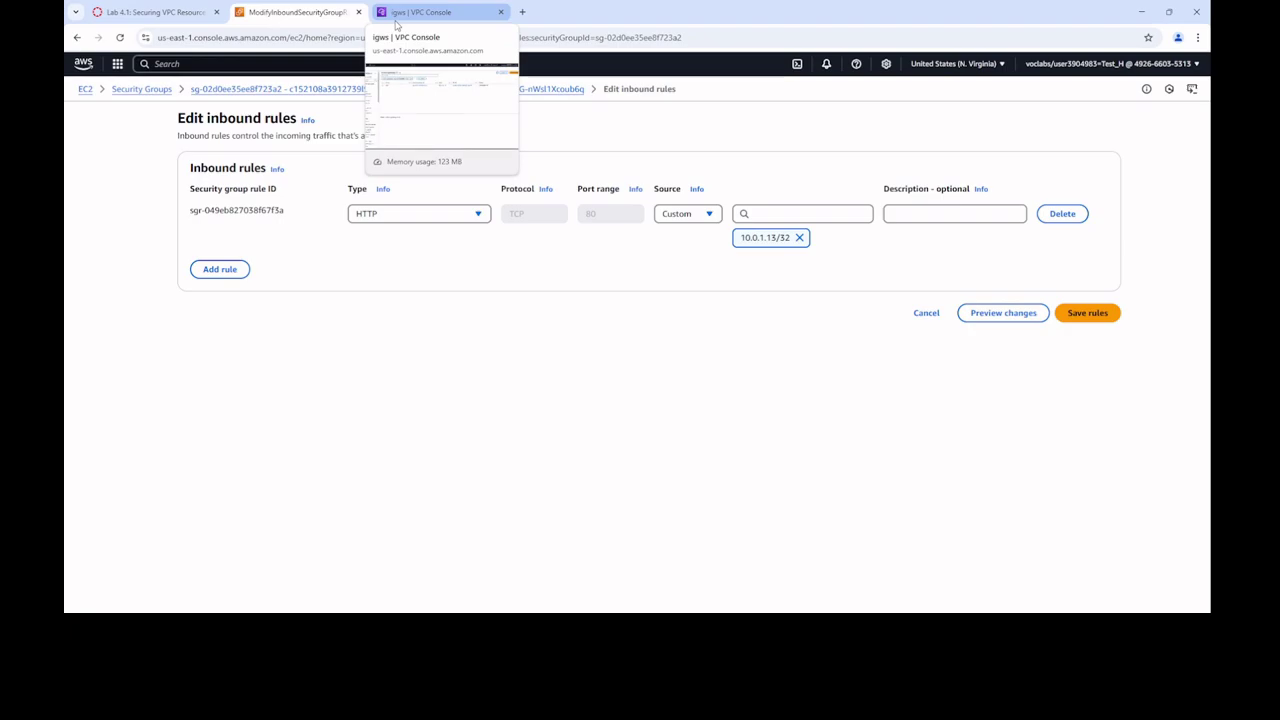
pyautogui.click(160, 12)
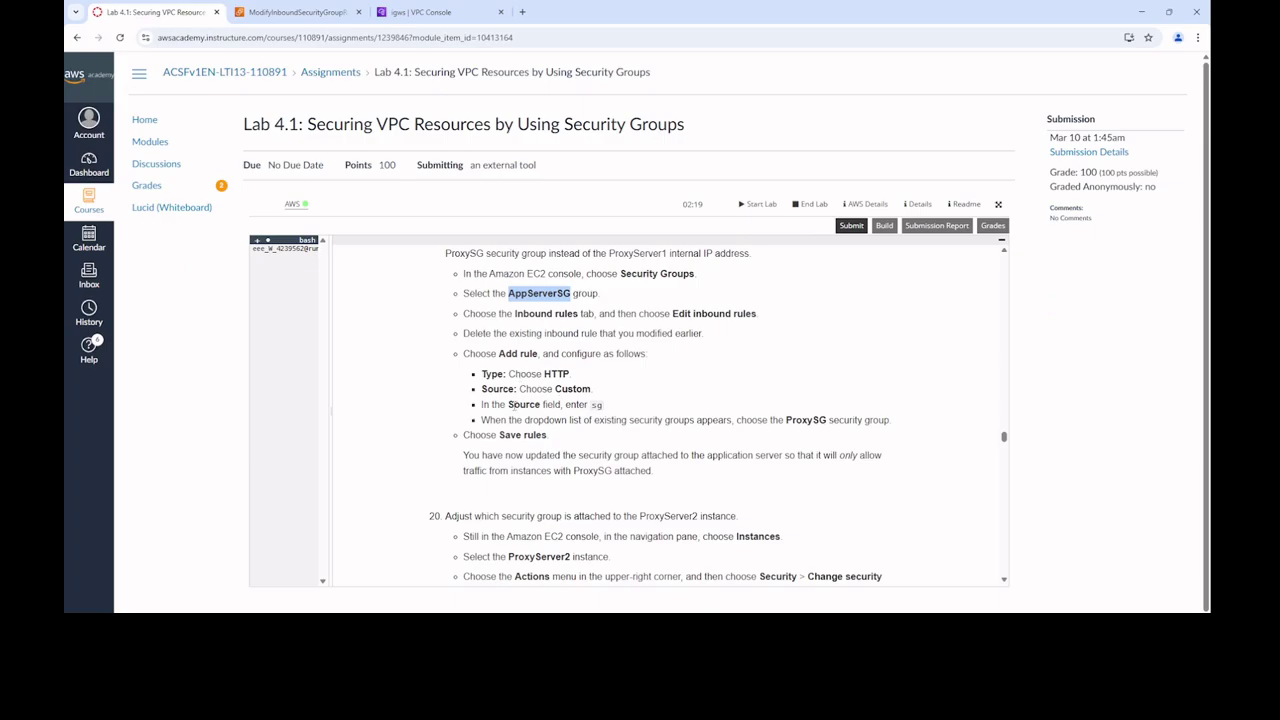
pyautogui.click(425, 14)
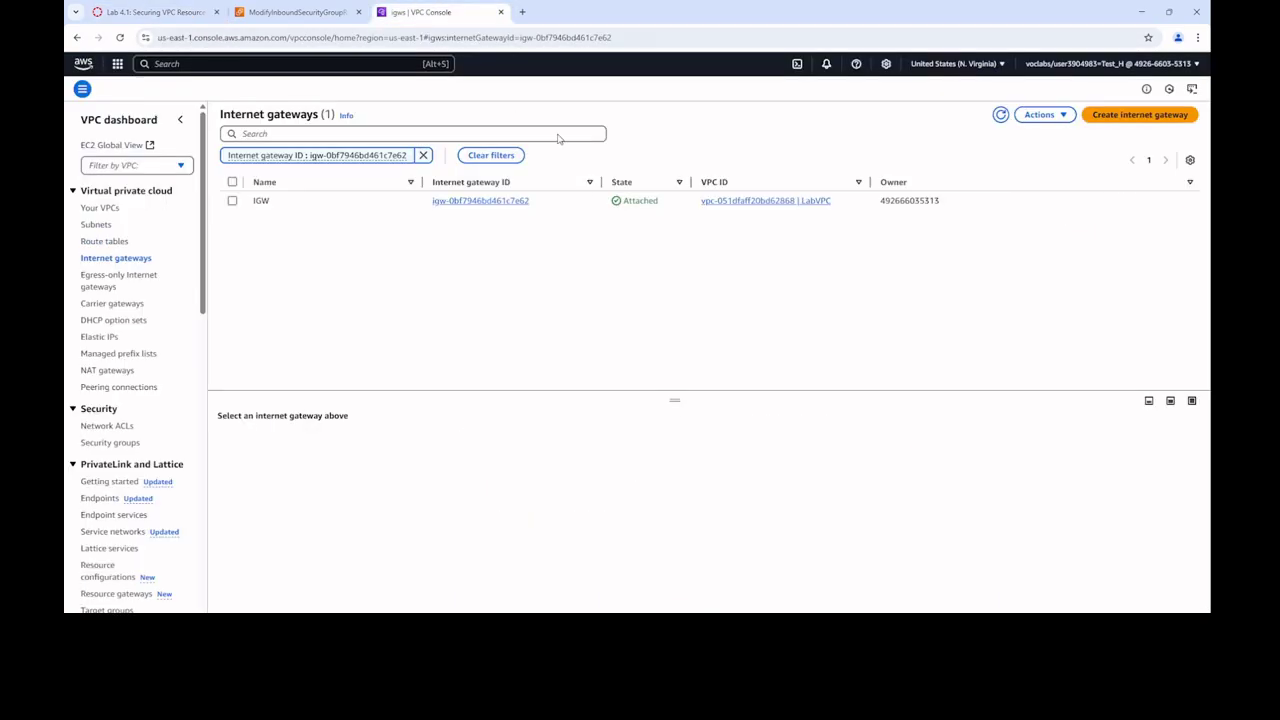
pyautogui.click(322, 14)
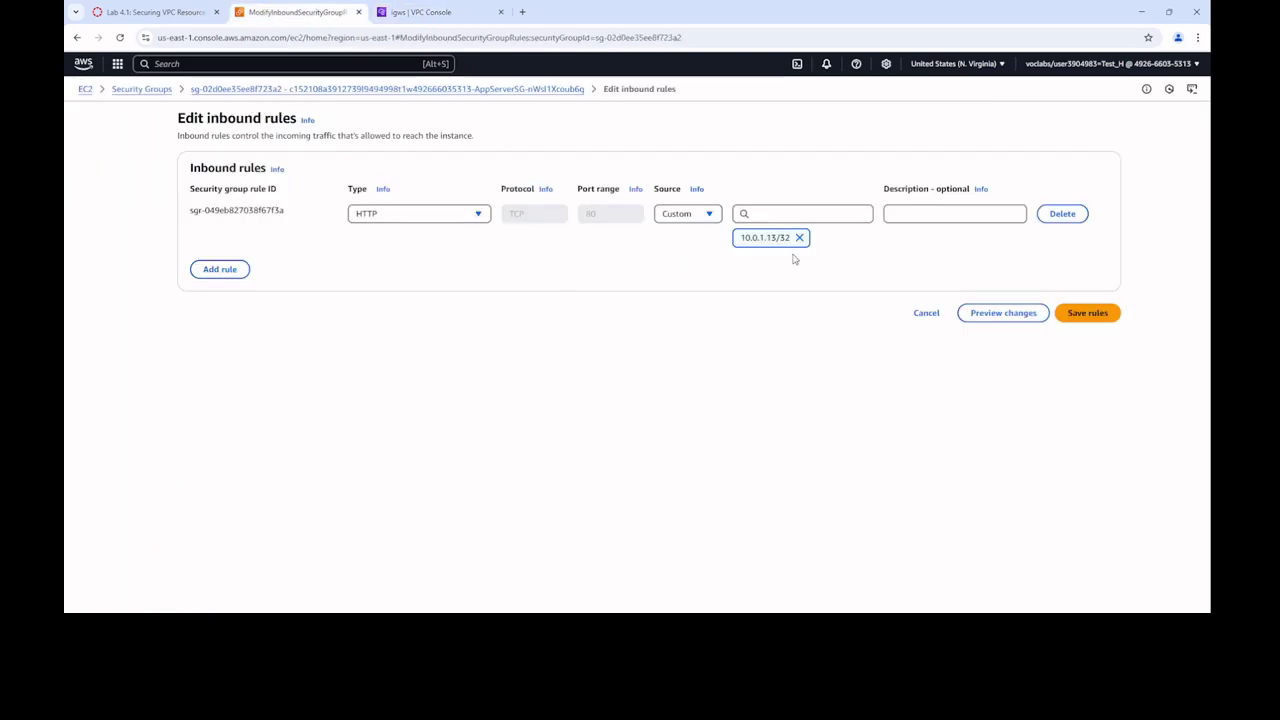
# Search for "sg" as the existing HTTP rule's custom source, and check in the lab's step 19 which security group to choose
pyautogui.click(709, 213)
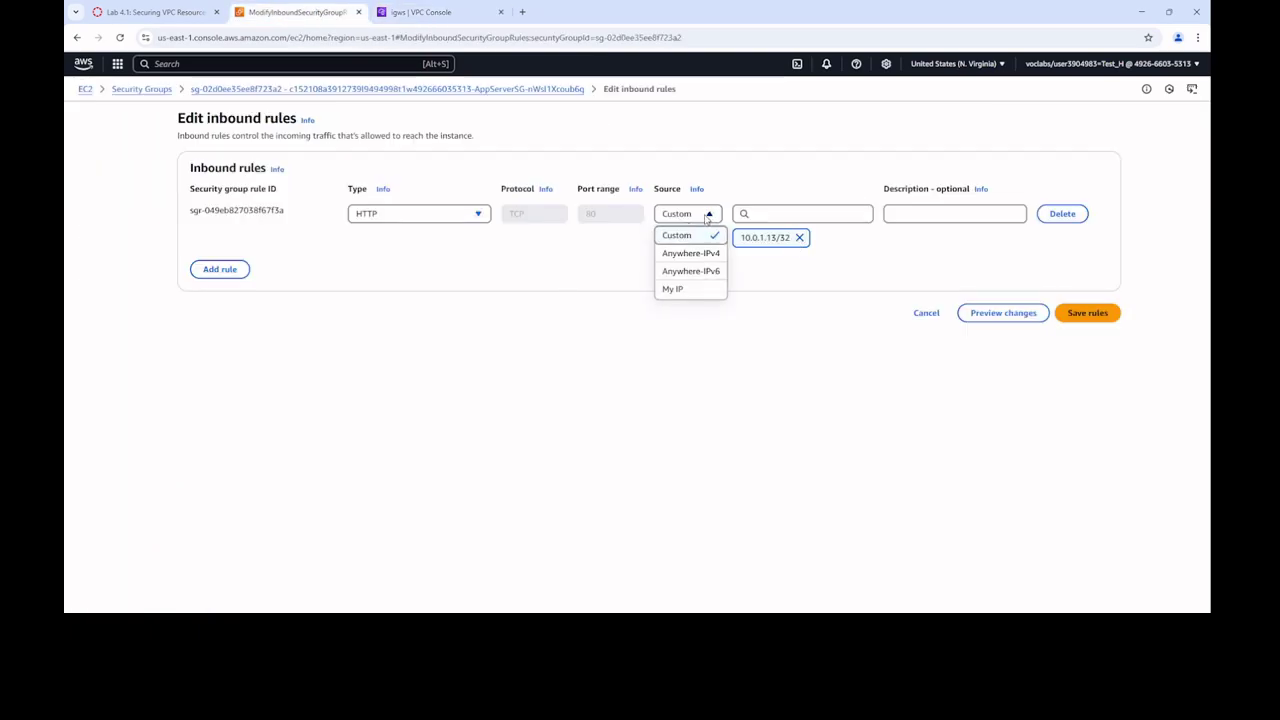
pyautogui.click(775, 214)
pyautogui.click(775, 214)
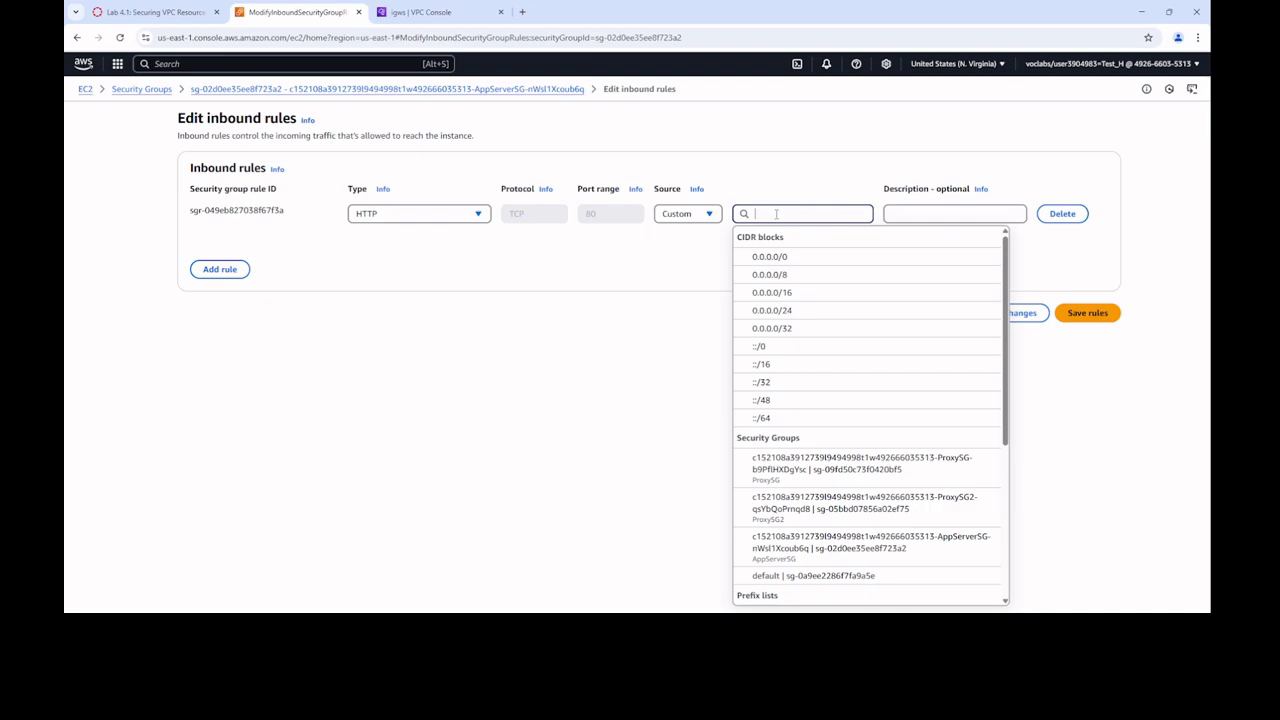
pyautogui.write('sg')
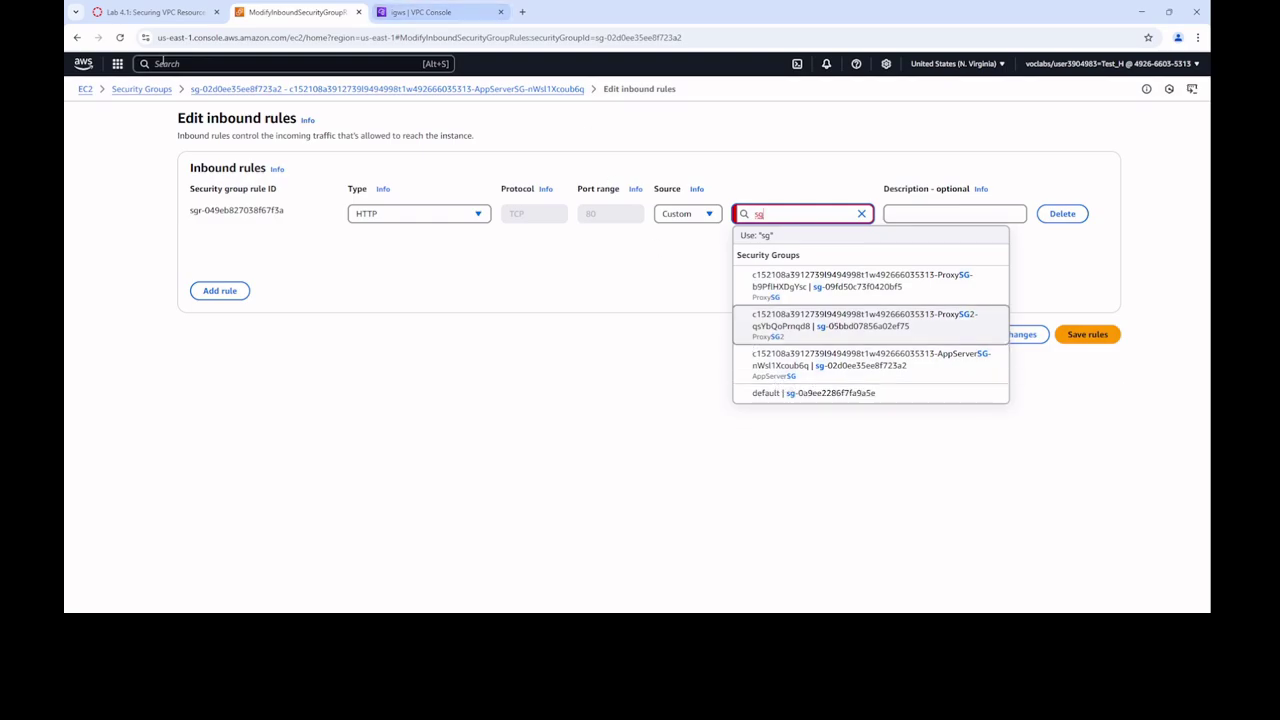
pyautogui.click(160, 12)
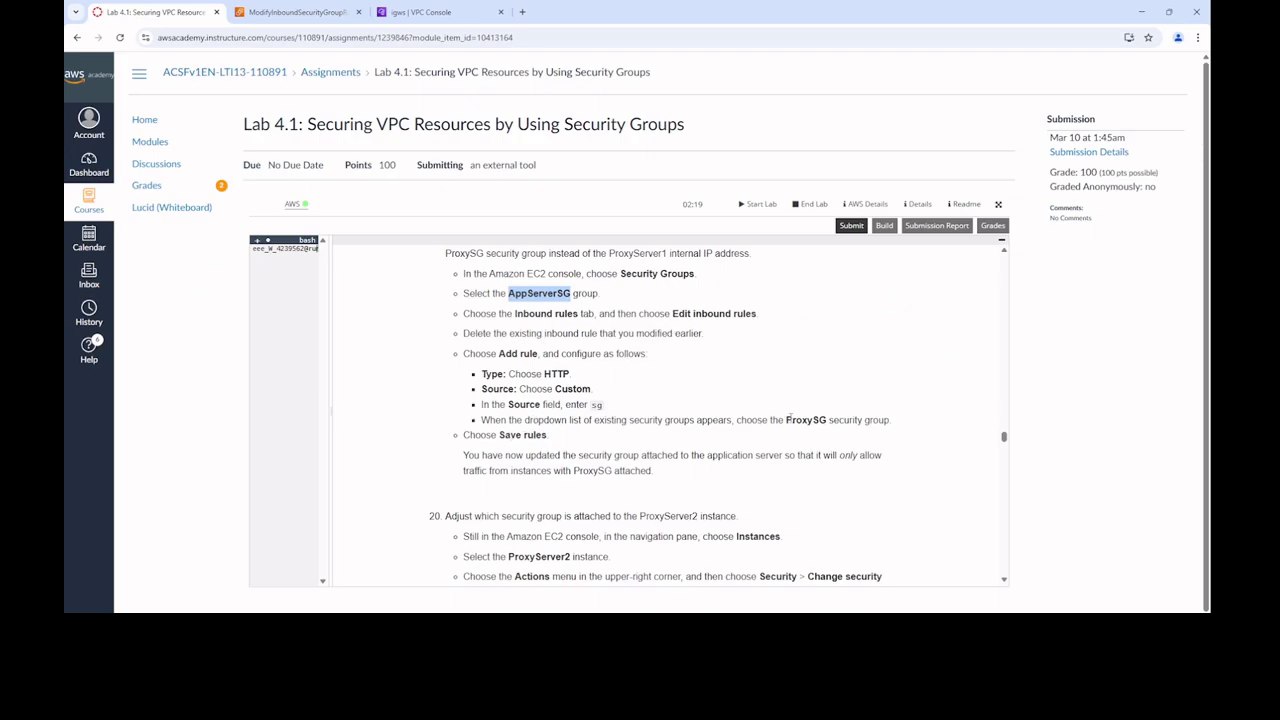
pyautogui.moveTo(786, 420); pyautogui.dragTo(828, 421)
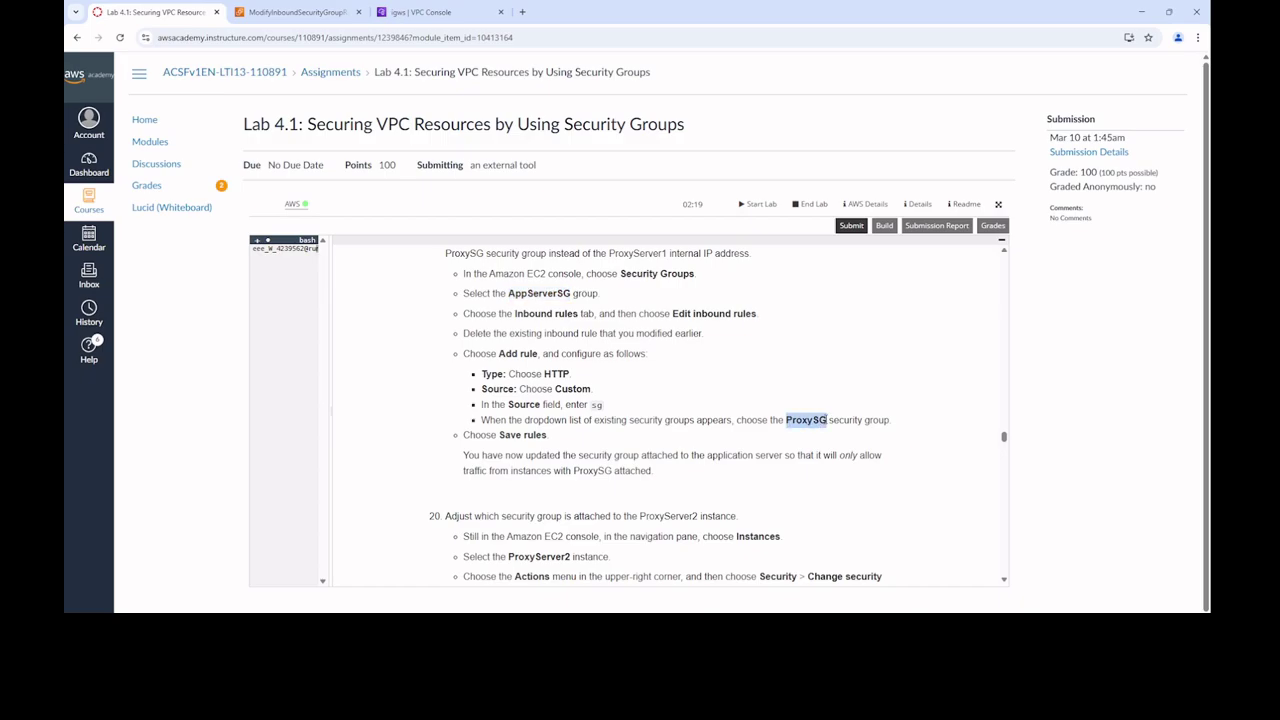
pyautogui.rightClick(819, 419)
pyautogui.click(840, 437)
pyautogui.click(294, 12)
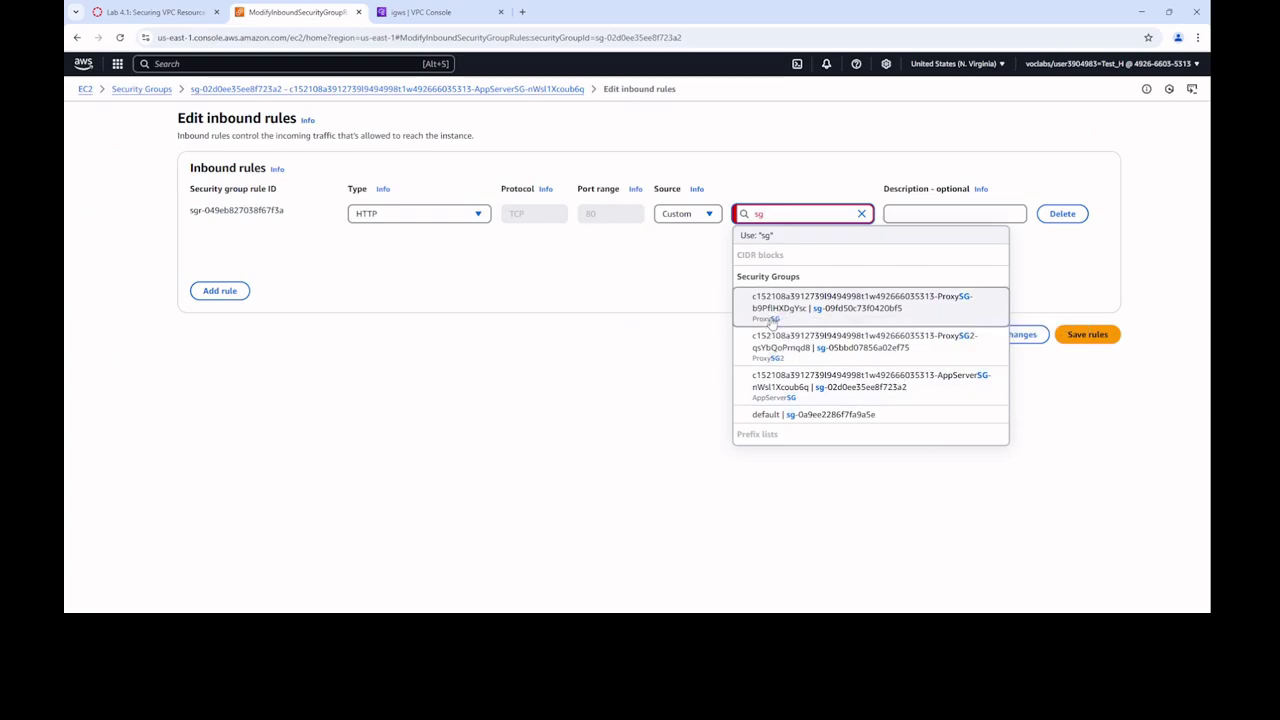
# Try to save the existing HTTP rule with the ProxySG security group as its source
pyautogui.click(785, 305)
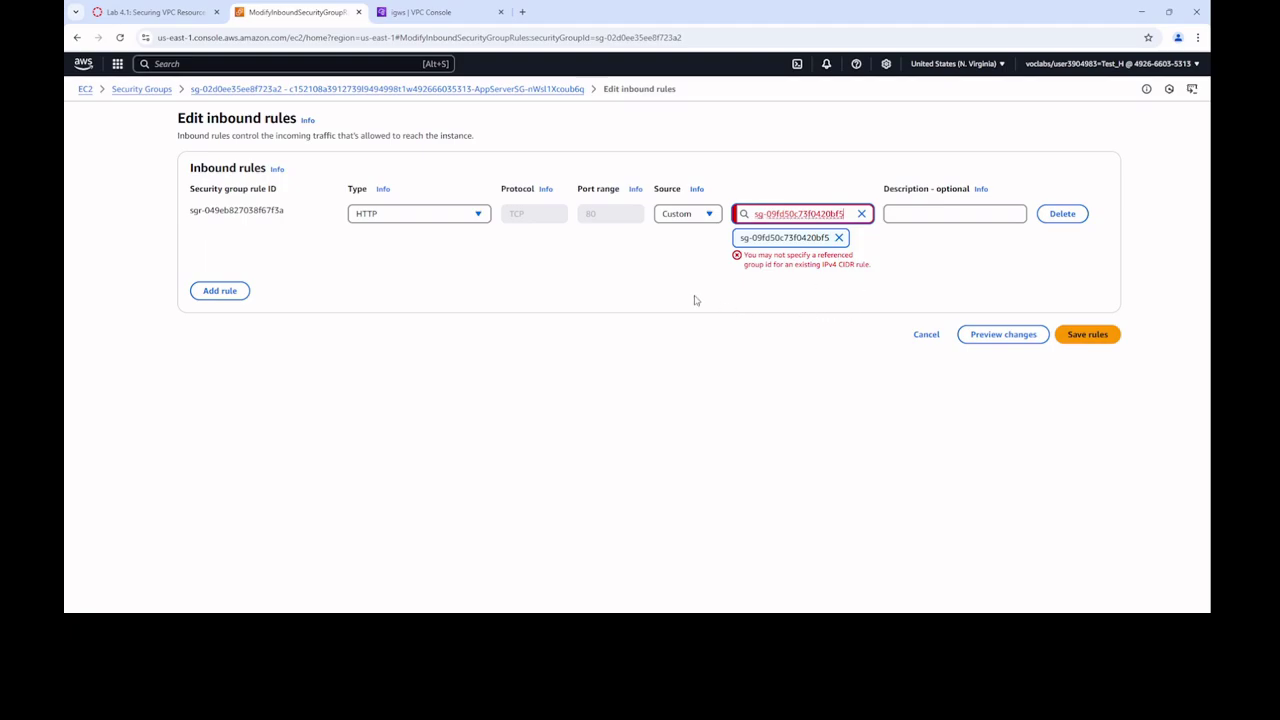
pyautogui.click(196, 16)
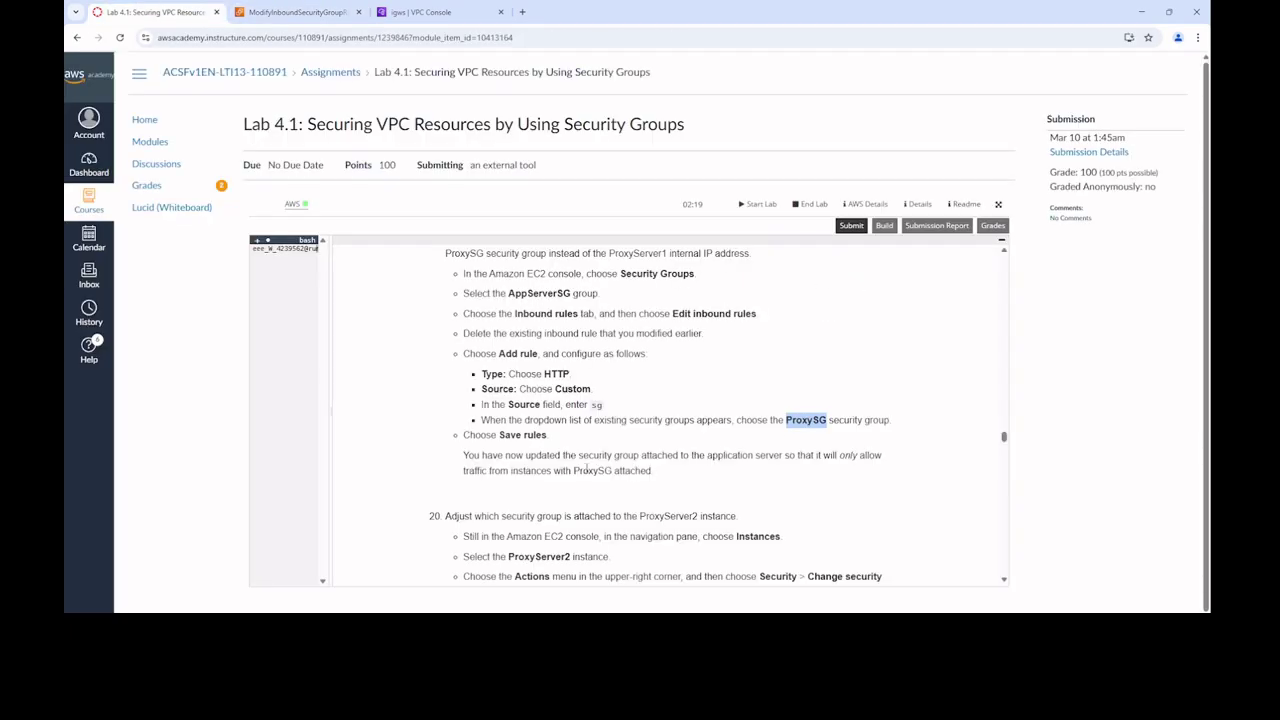
pyautogui.click(296, 12)
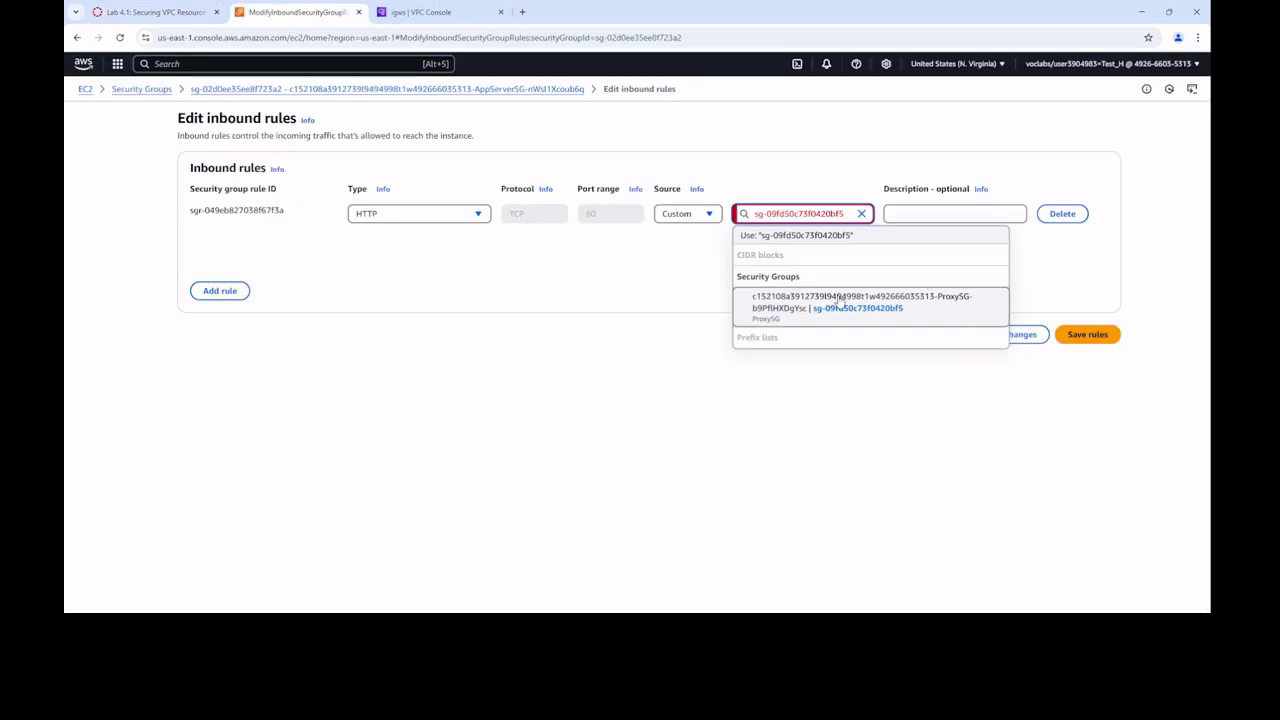
pyautogui.click(777, 310)
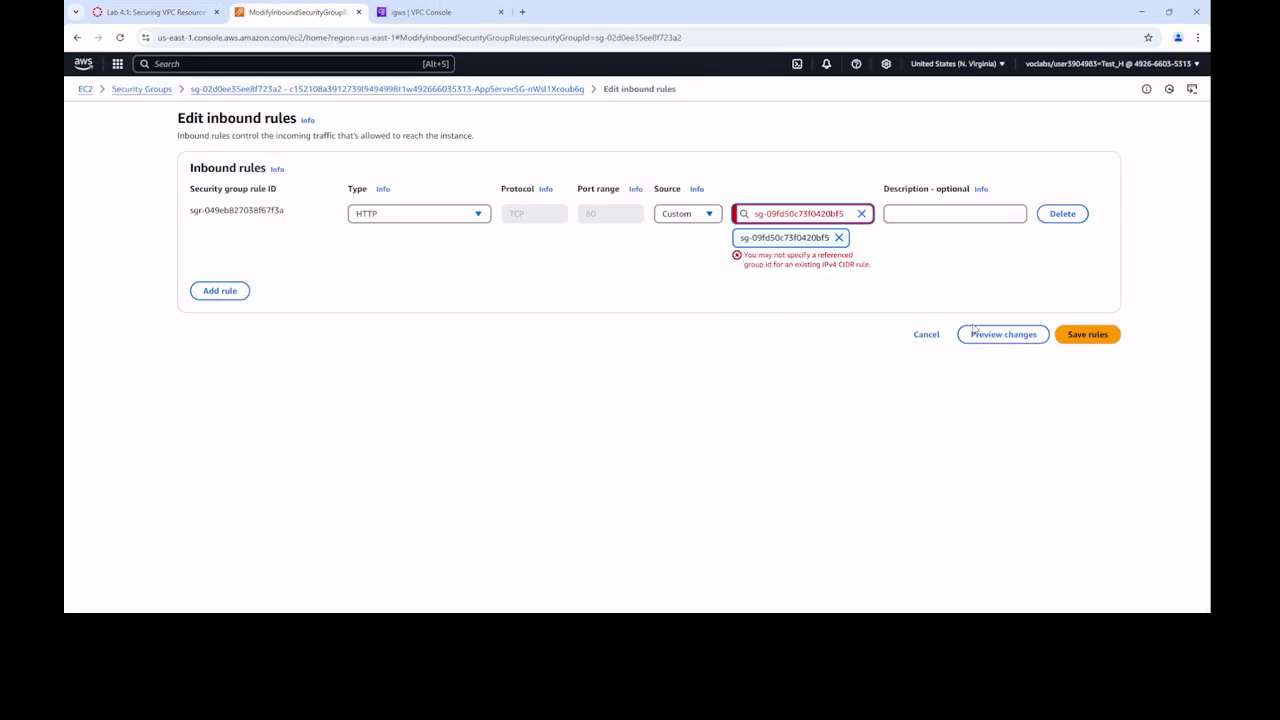
pyautogui.click(1083, 336)
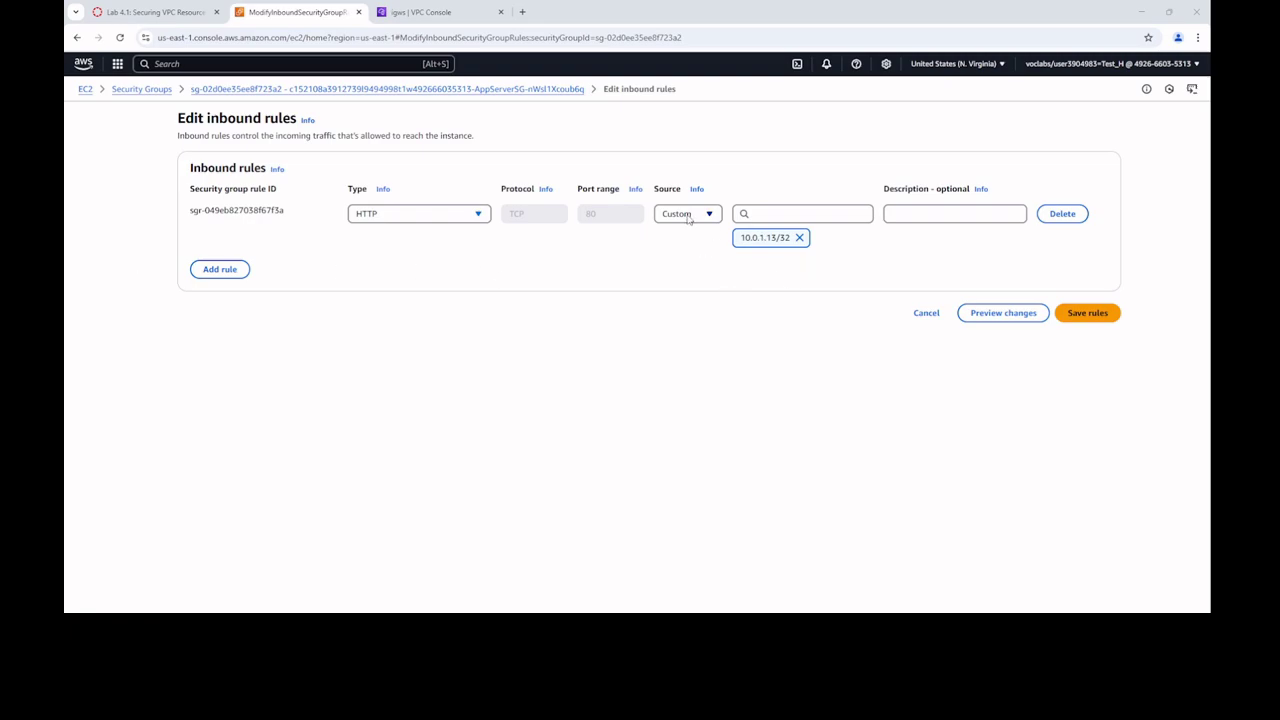
# Add an HTTP inbound rule to AppServerSG with the ProxySG security group as its custom source, and save the rules
pyautogui.click(219, 270)
pyautogui.click(435, 264)
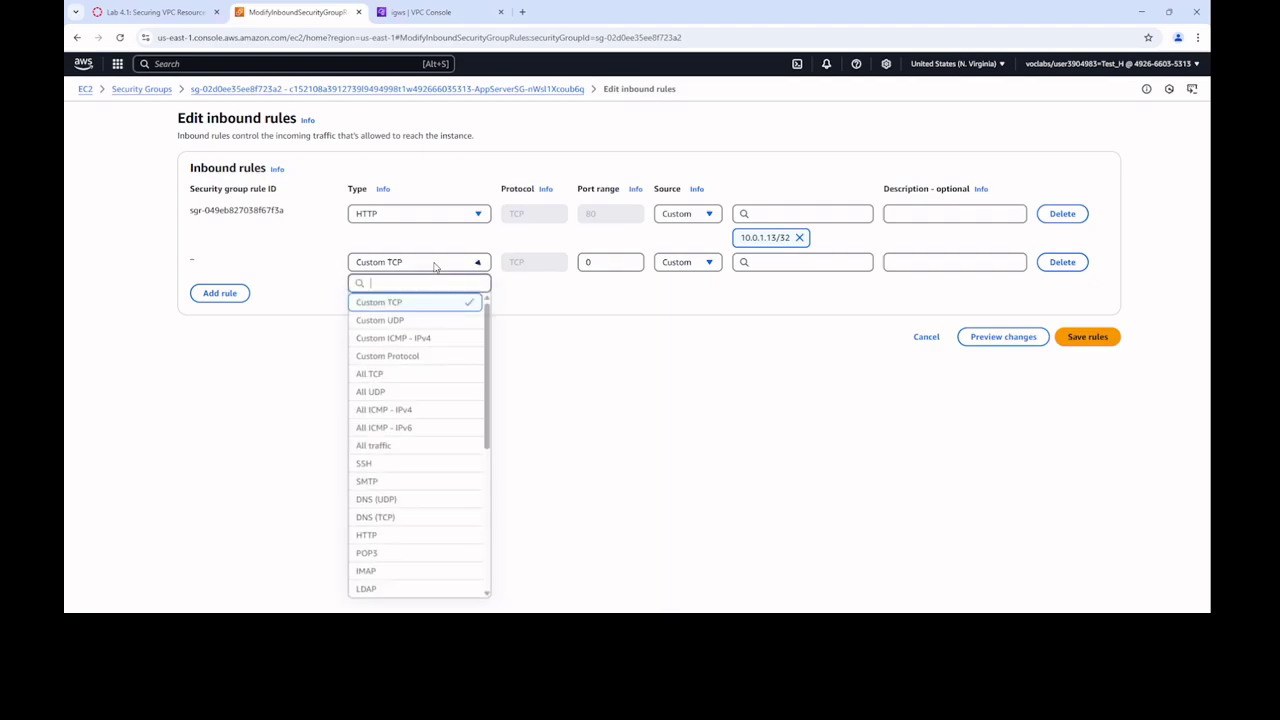
pyautogui.click(386, 538)
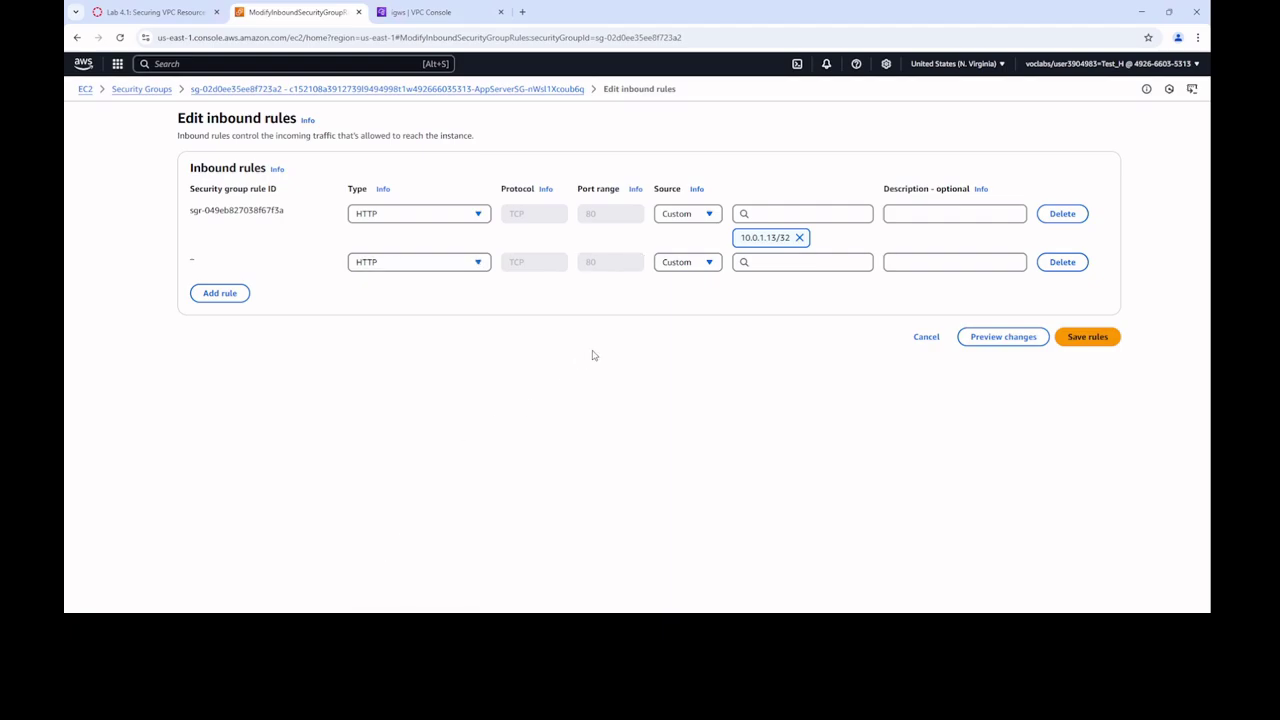
pyautogui.click(770, 262)
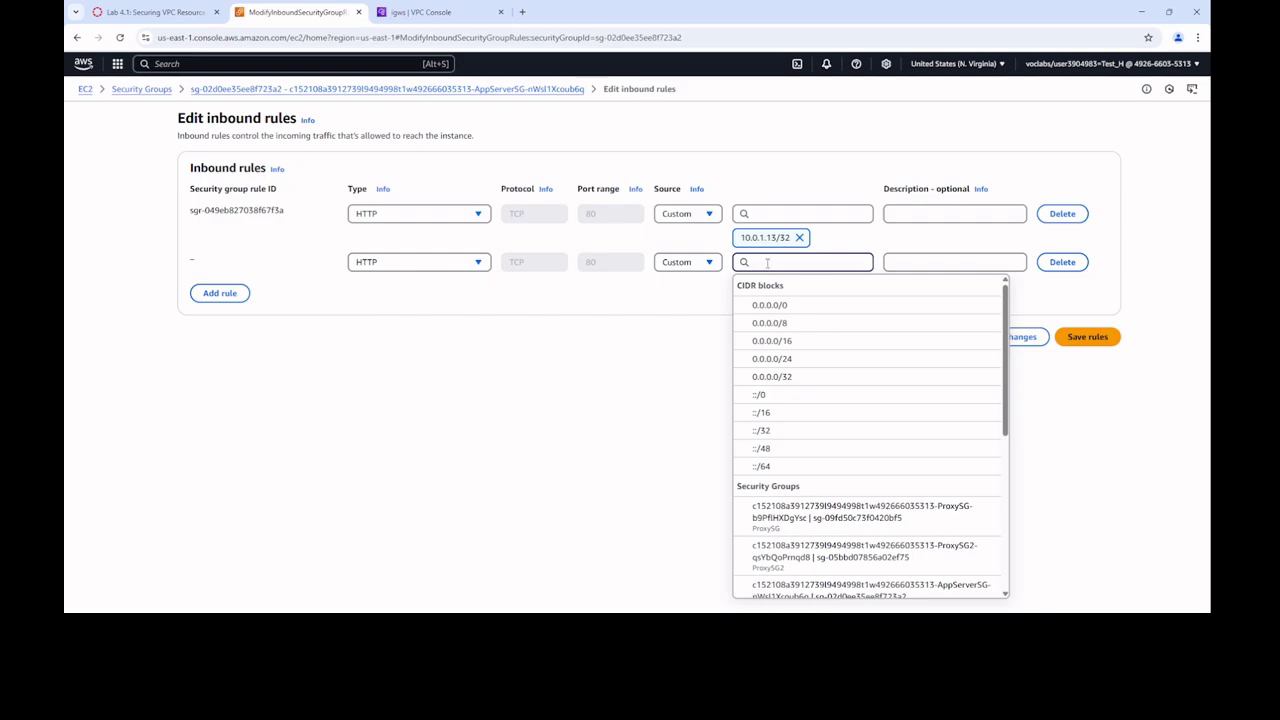
pyautogui.write('sg')
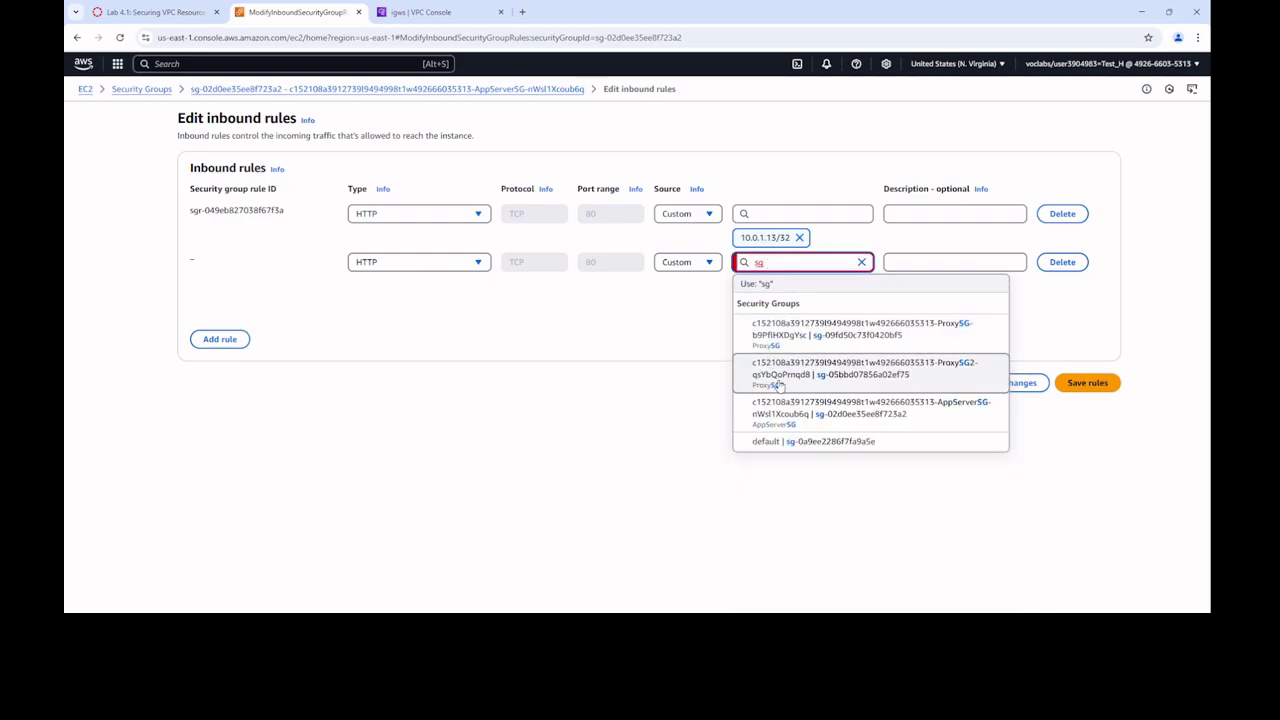
pyautogui.click(828, 338)
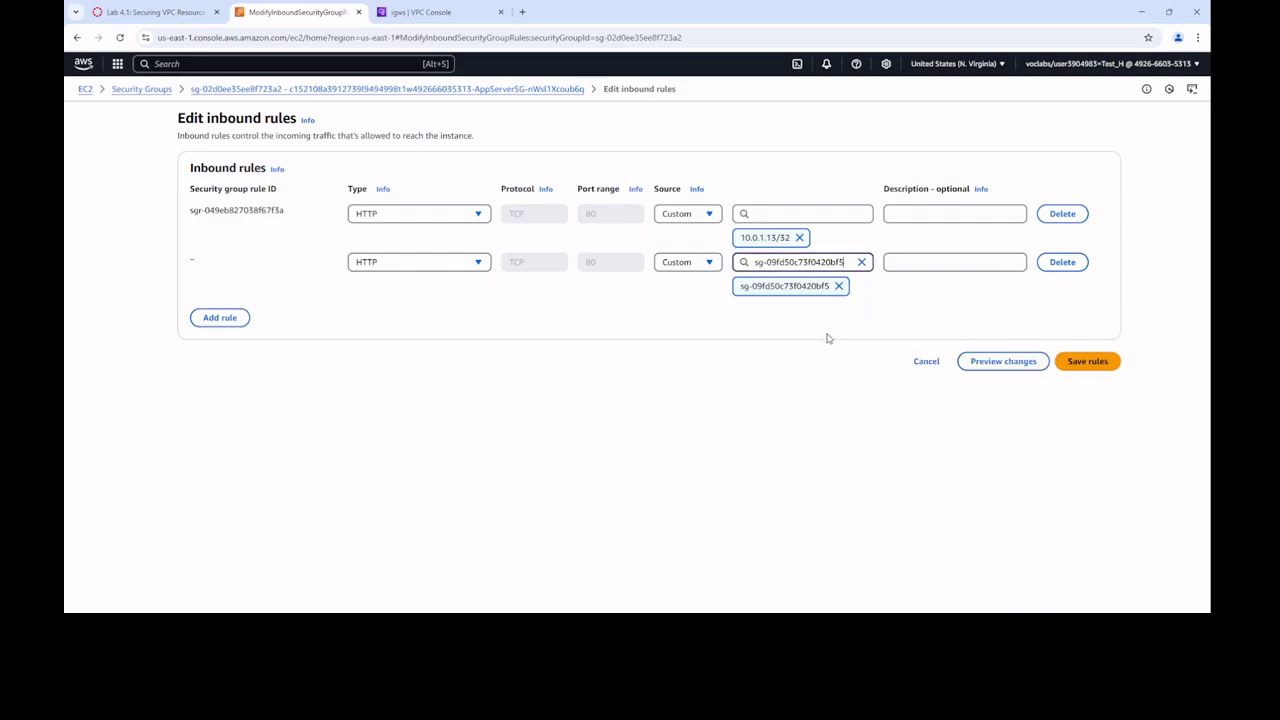
pyautogui.click(1083, 360)
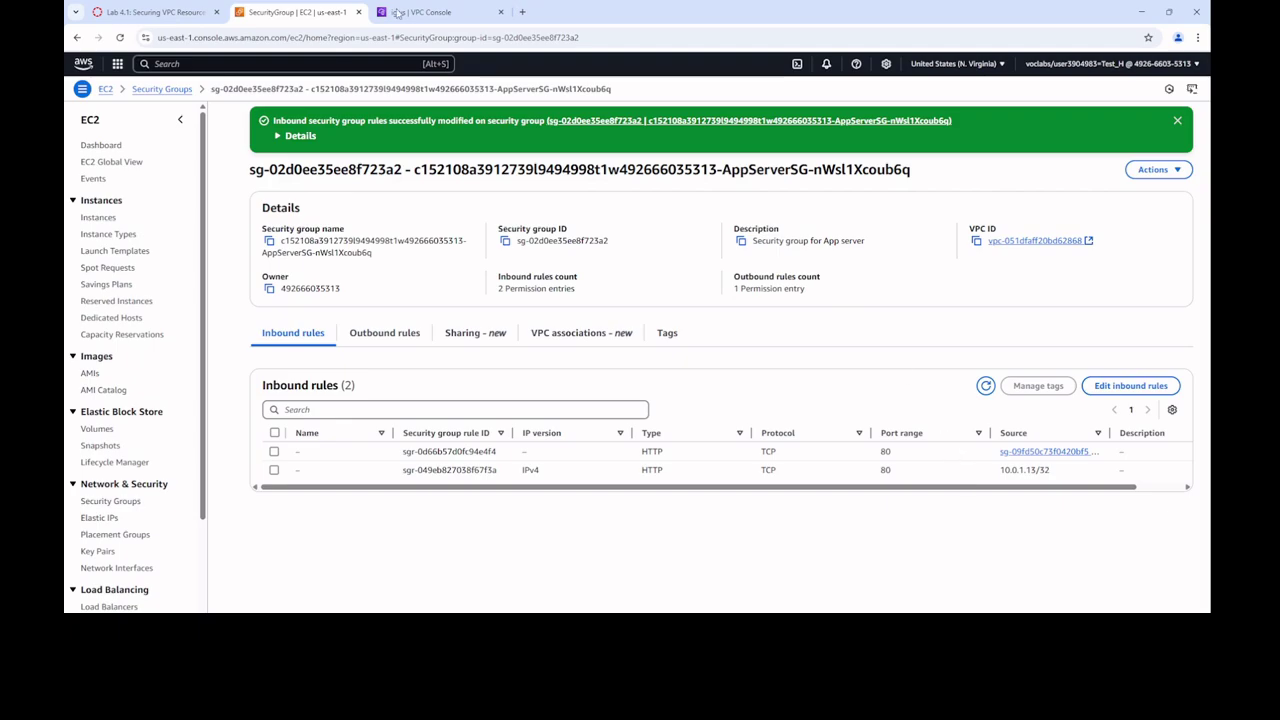
# Read the lab's step 20 on changing the security group attached to the ProxyServer2 instance
pyautogui.click(155, 12)
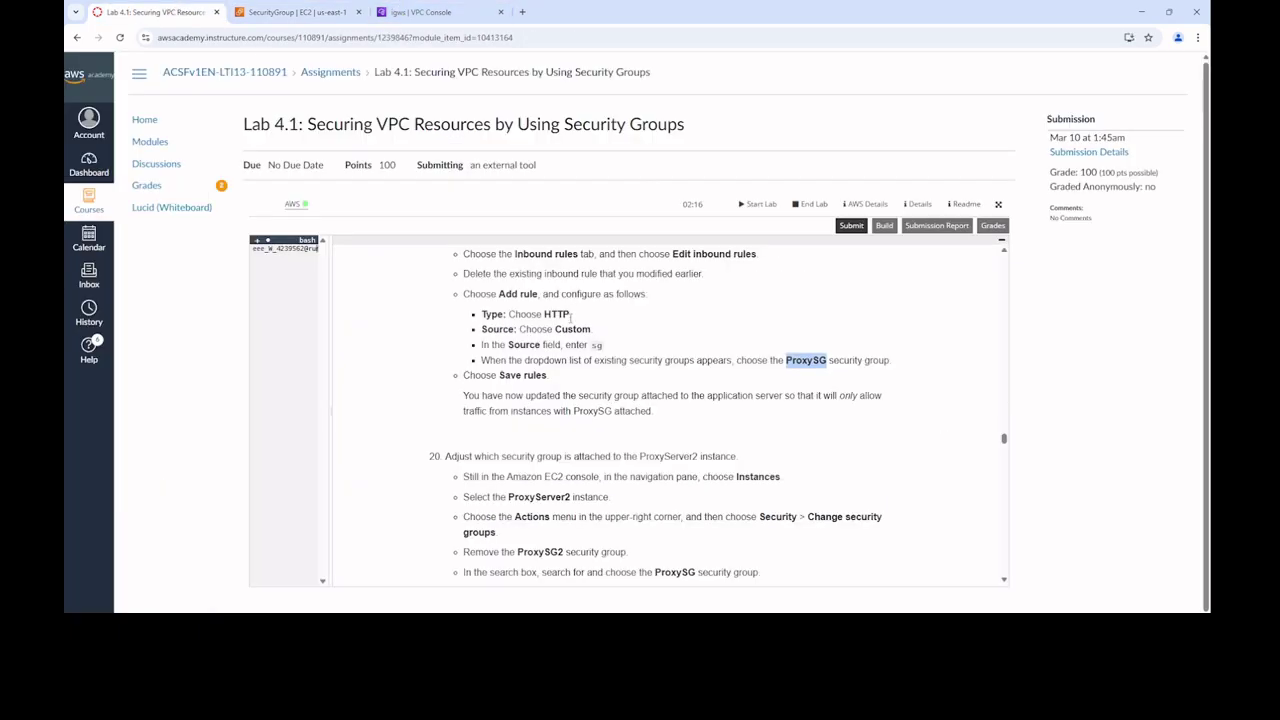
pyautogui.scroll(-3, 627, 360)
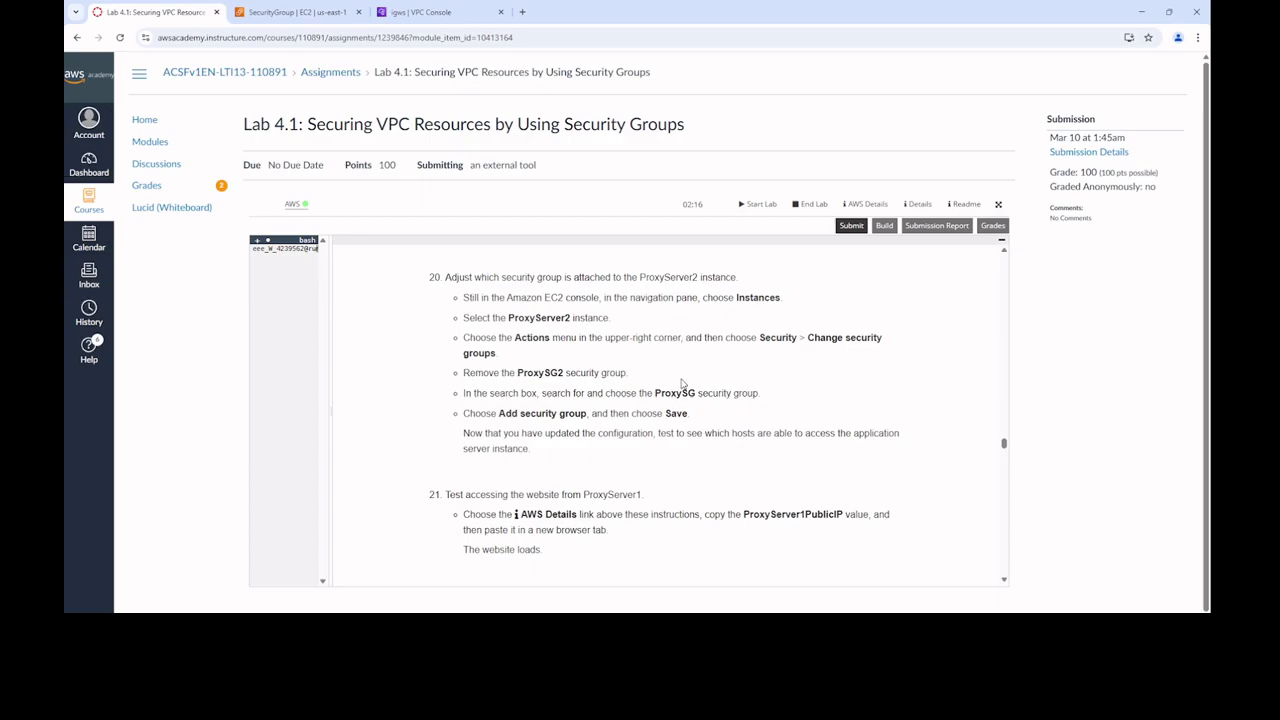
pyautogui.scroll(1, 684, 385)
pyautogui.scroll(-1, 684, 385)
pyautogui.moveTo(508, 317); pyautogui.dragTo(570, 318)
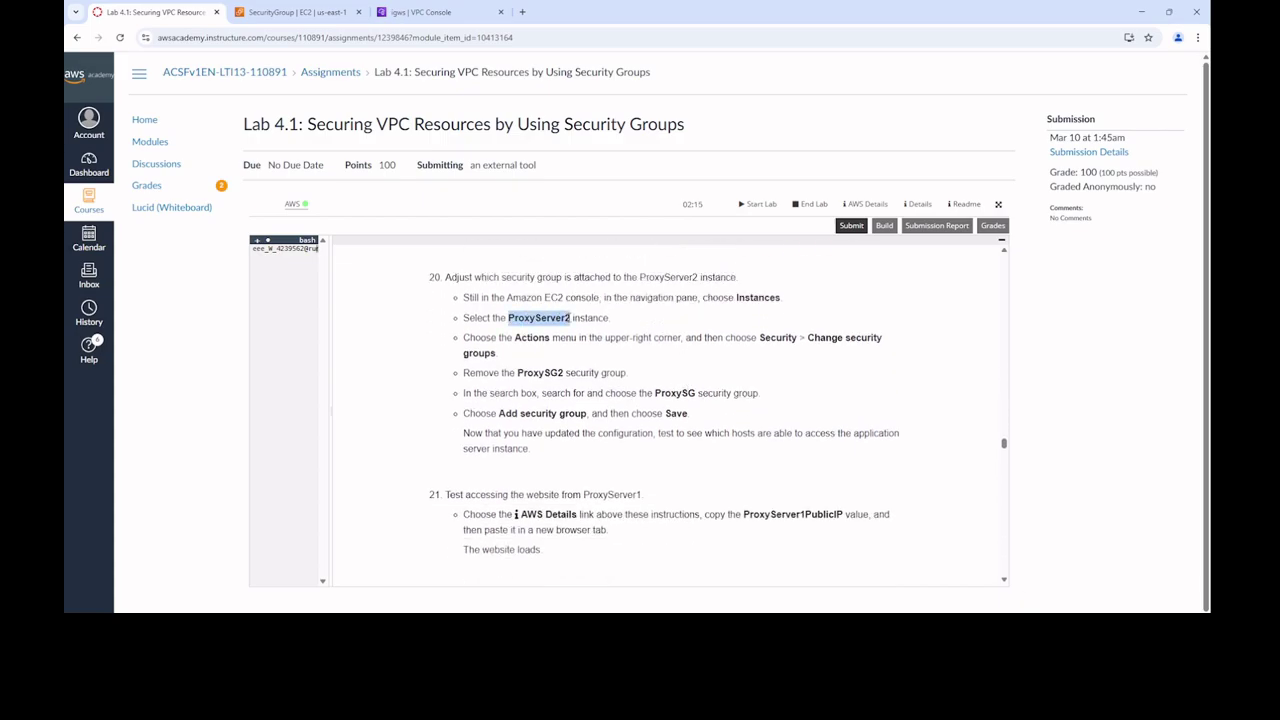
# Examine ProxyServer2's attached security group and its rules in the EC2 instance's security details, and recheck the lab's step 20
pyautogui.click(298, 12)
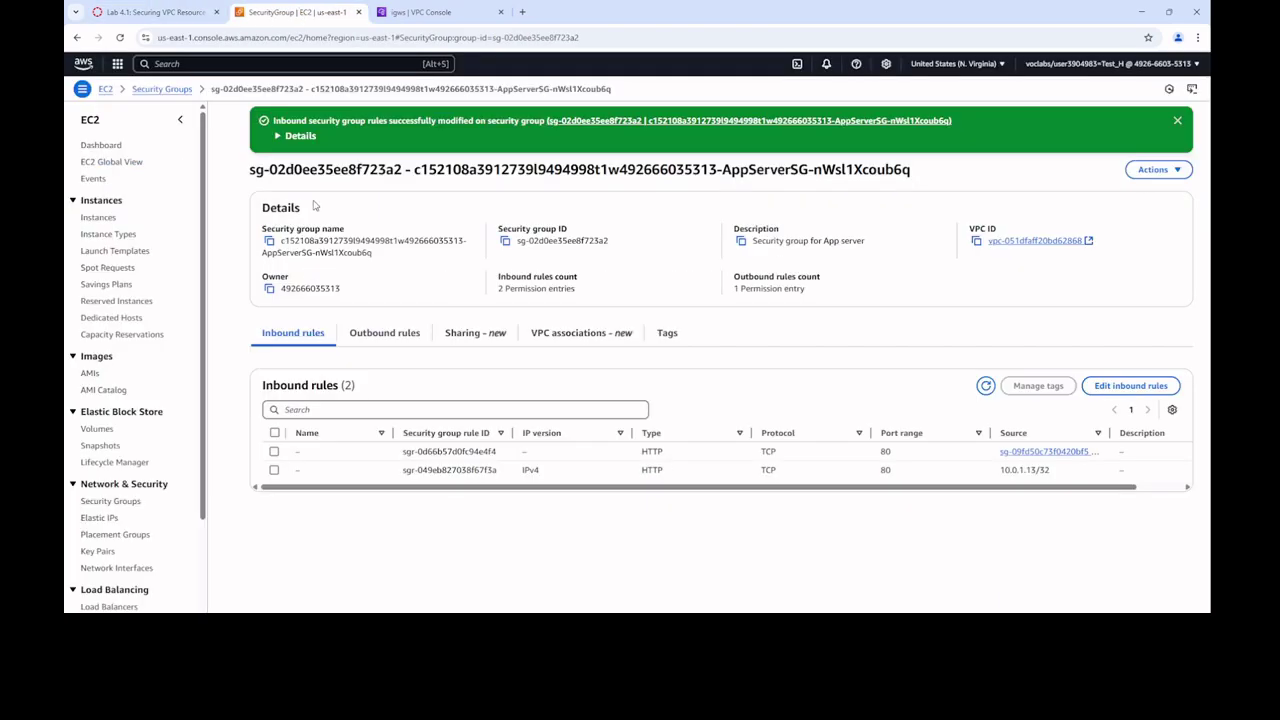
pyautogui.click(105, 219)
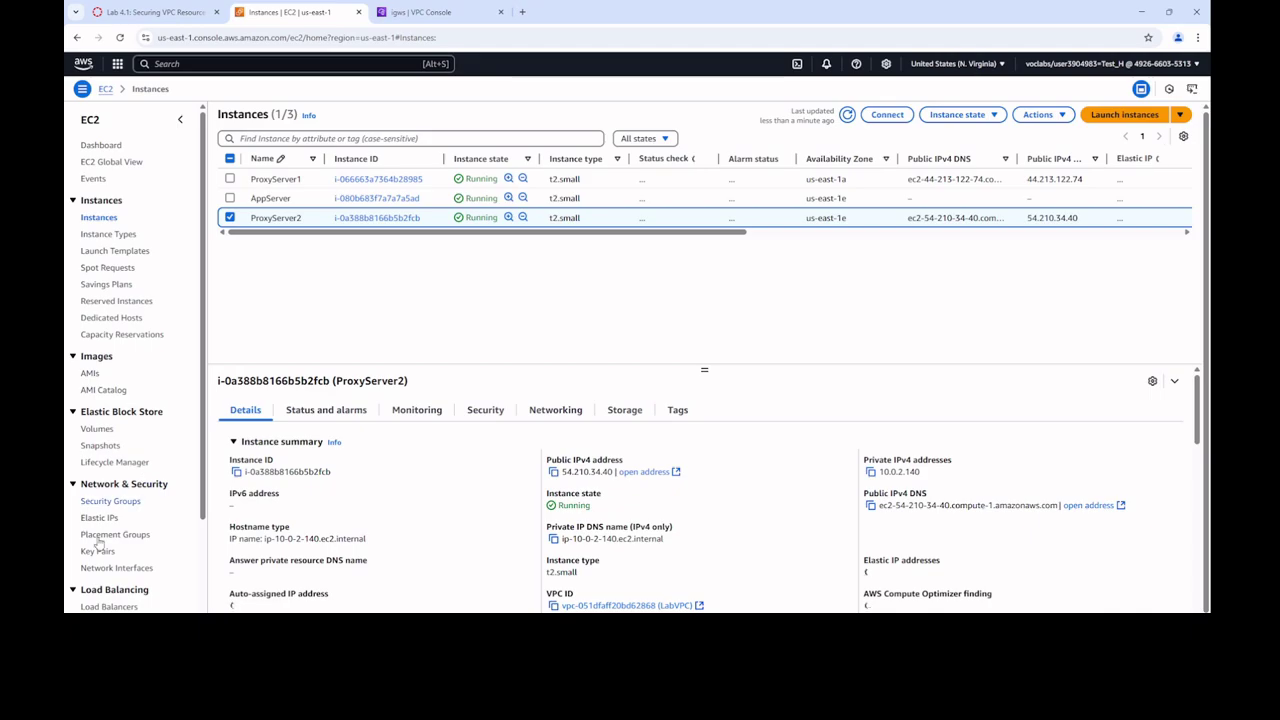
pyautogui.click(110, 501)
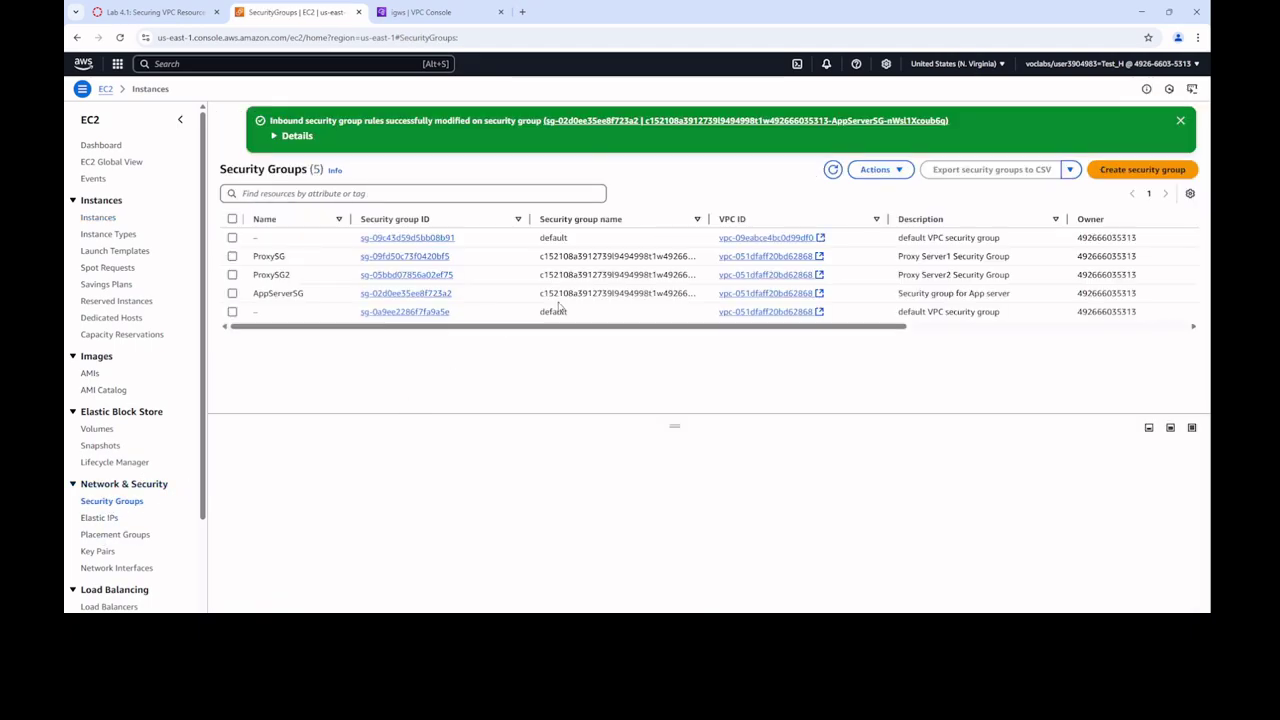
pyautogui.click(77, 37)
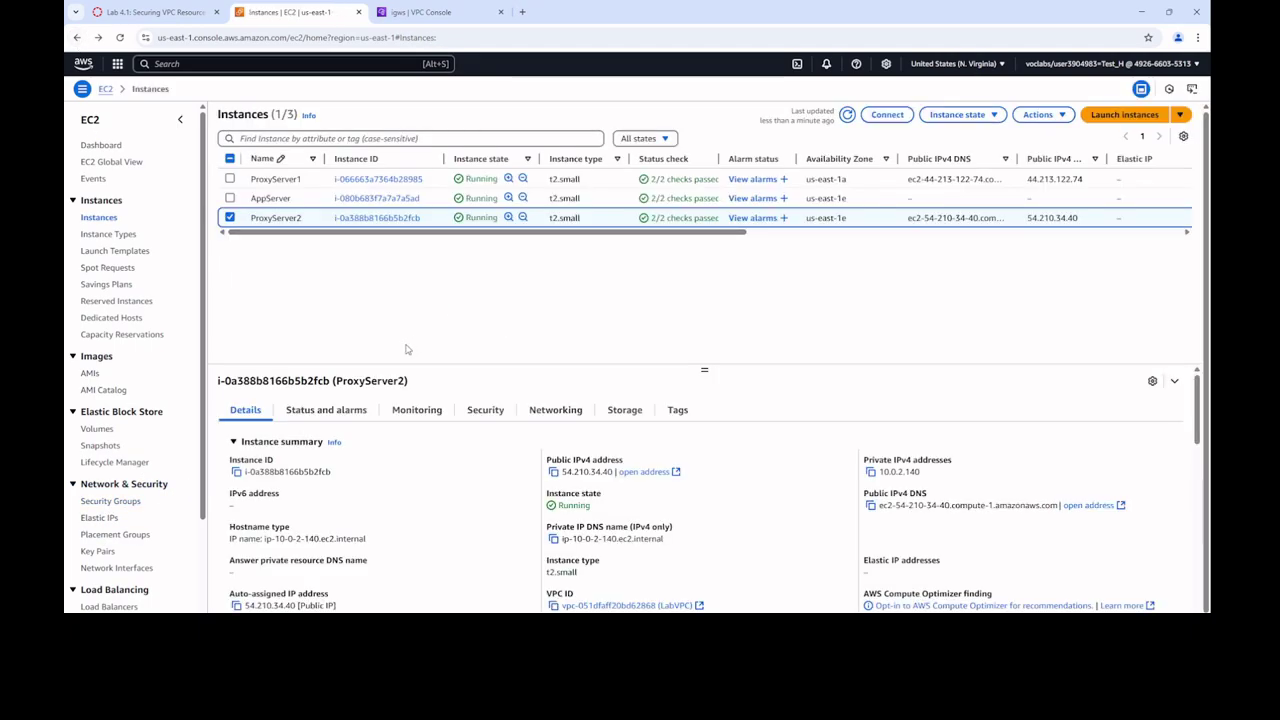
pyautogui.click(480, 412)
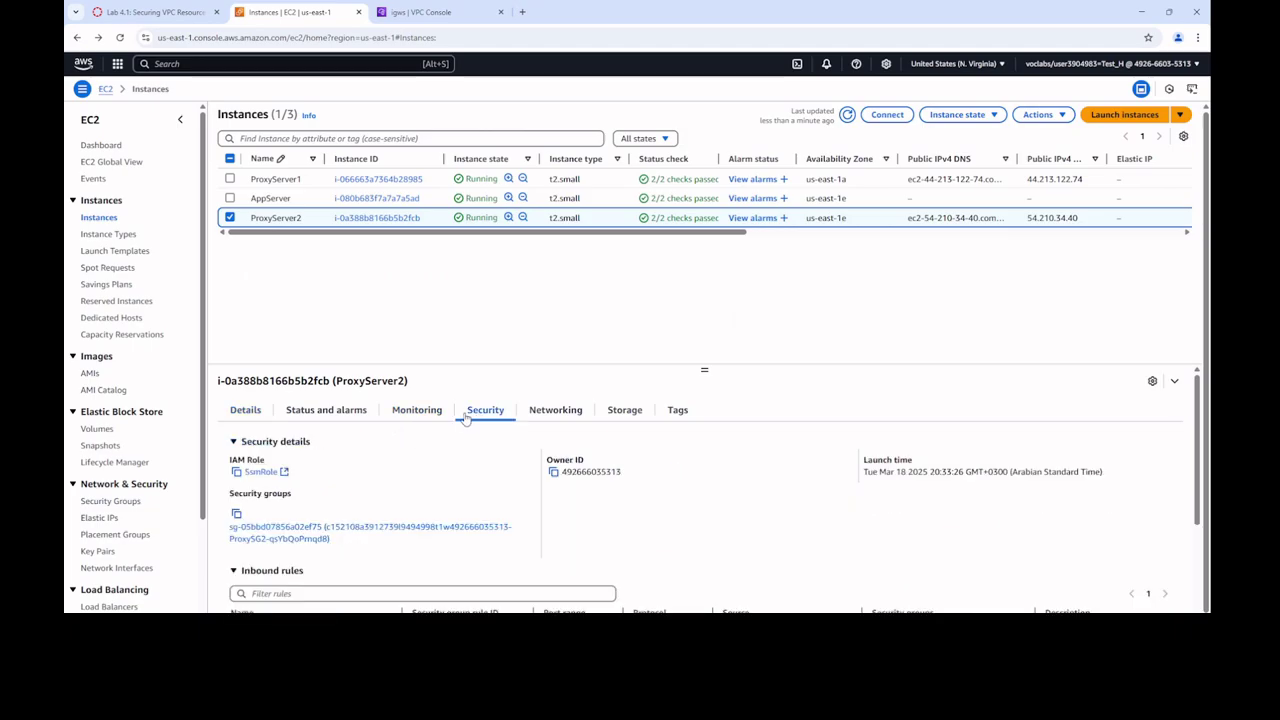
pyautogui.scroll(-1, 370, 460)
pyautogui.scroll(-1, 370, 460)
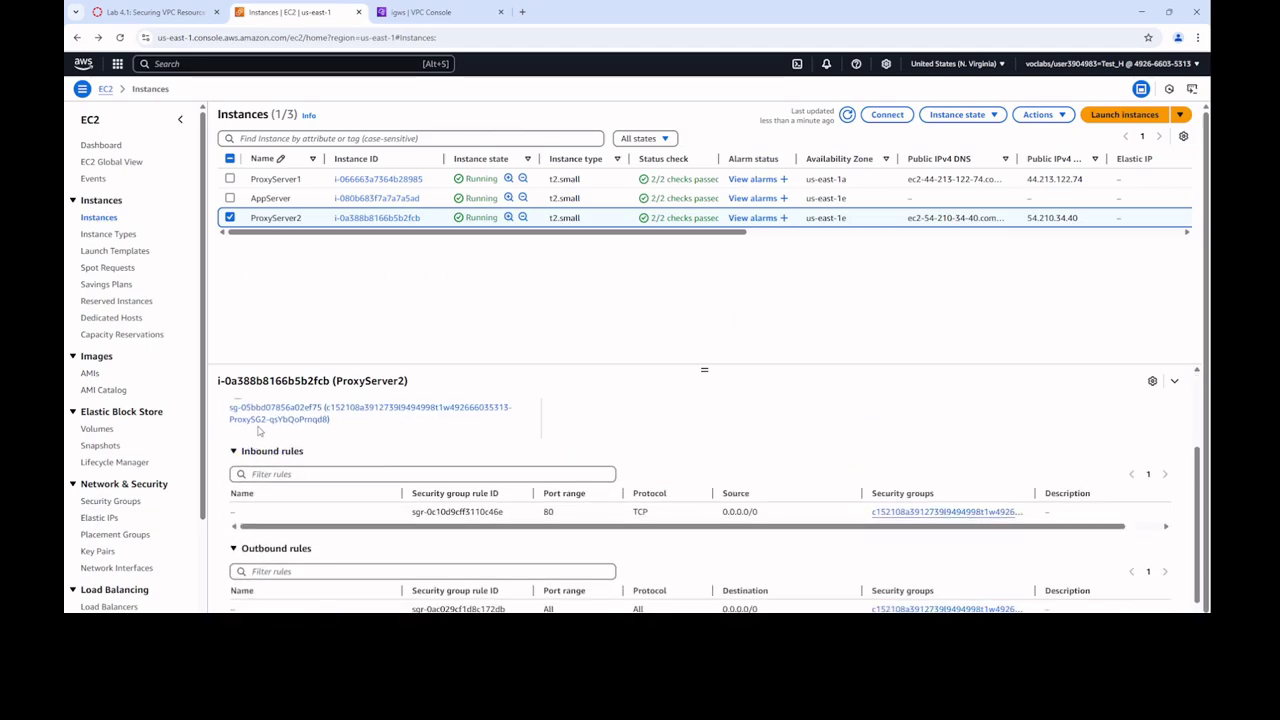
pyautogui.click(150, 12)
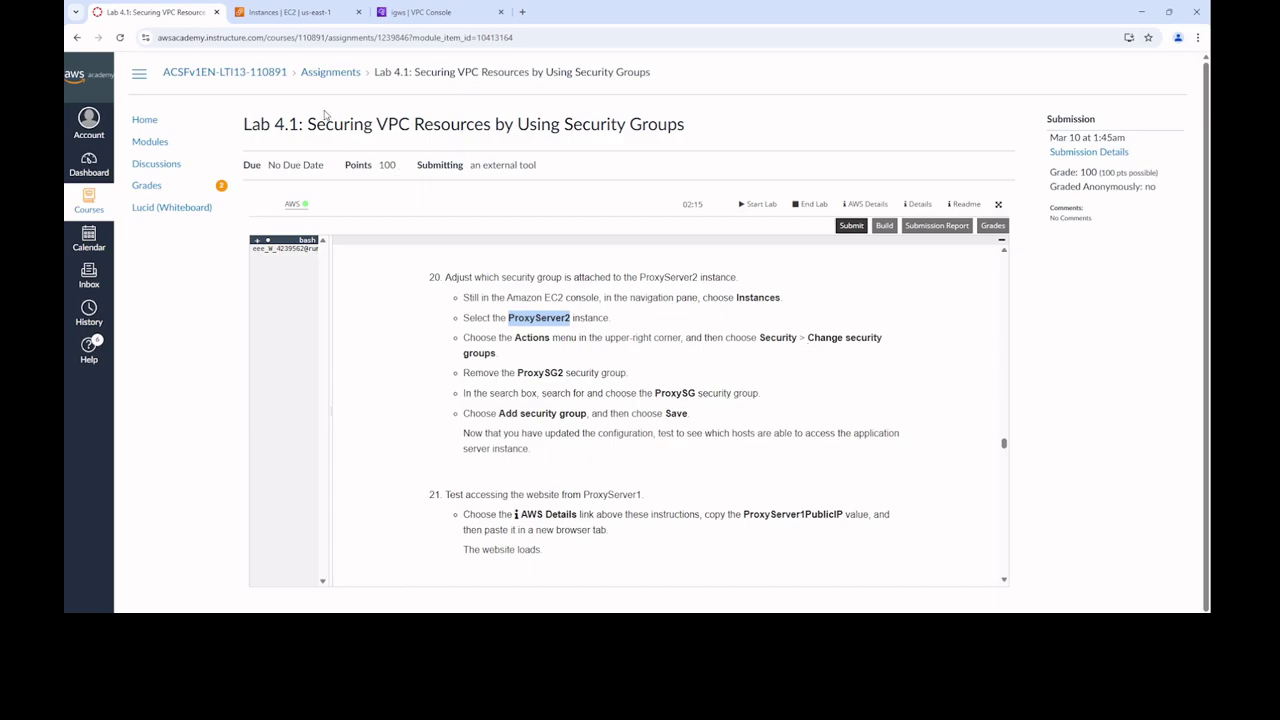
pyautogui.click(290, 12)
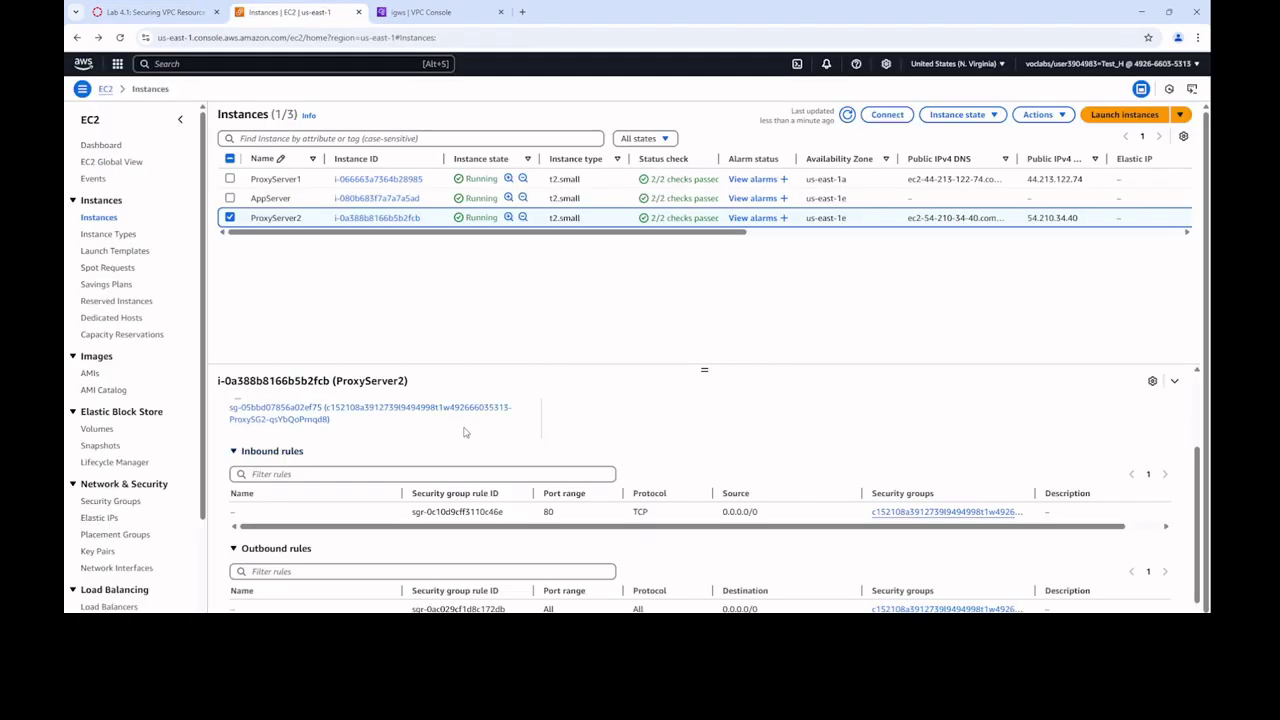
# Open the security group change page for the ProxyServer2 instance
pyautogui.scroll(-1, 650, 416)
pyautogui.scroll(1, 648, 415)
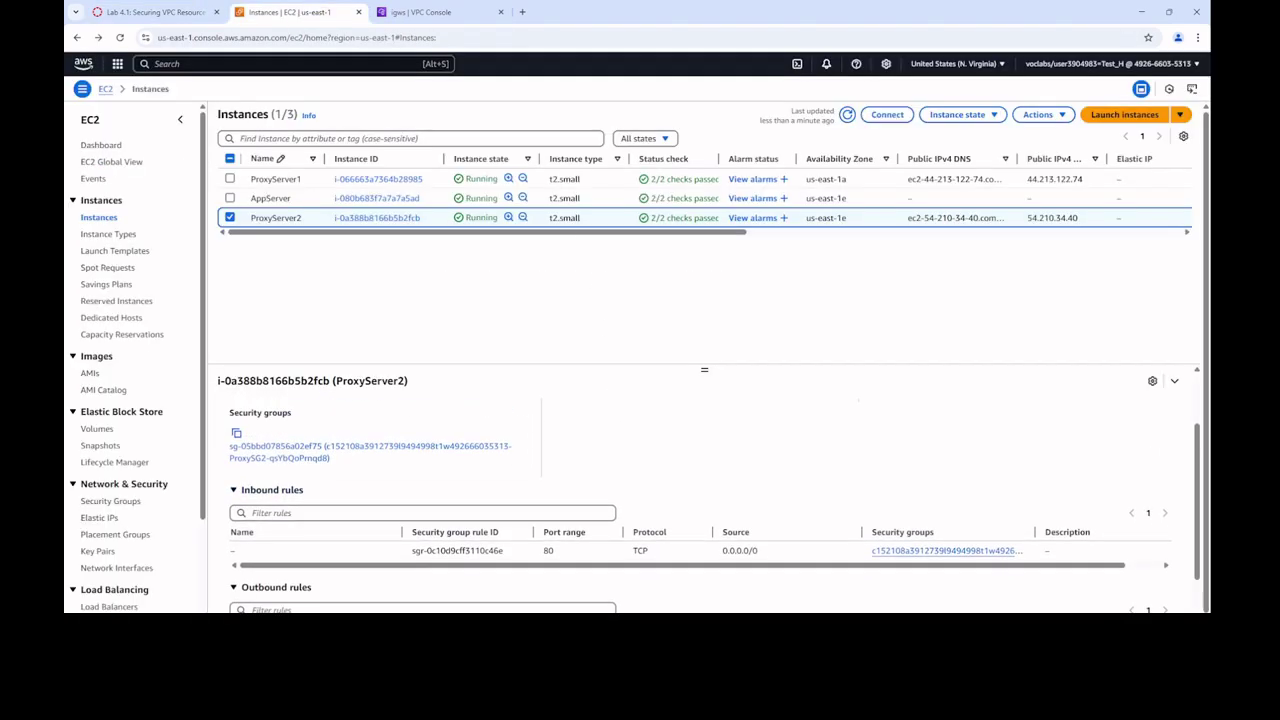
pyautogui.scroll(1, 700, 500)
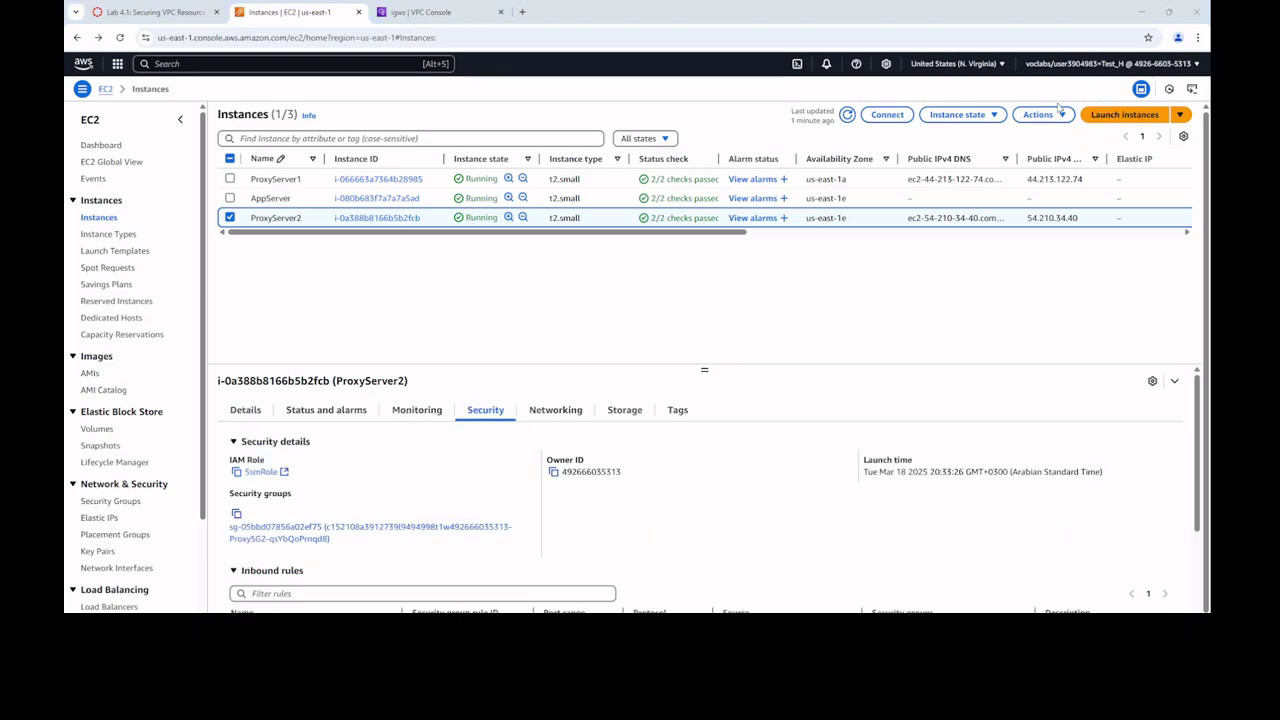
pyautogui.click(1062, 117)
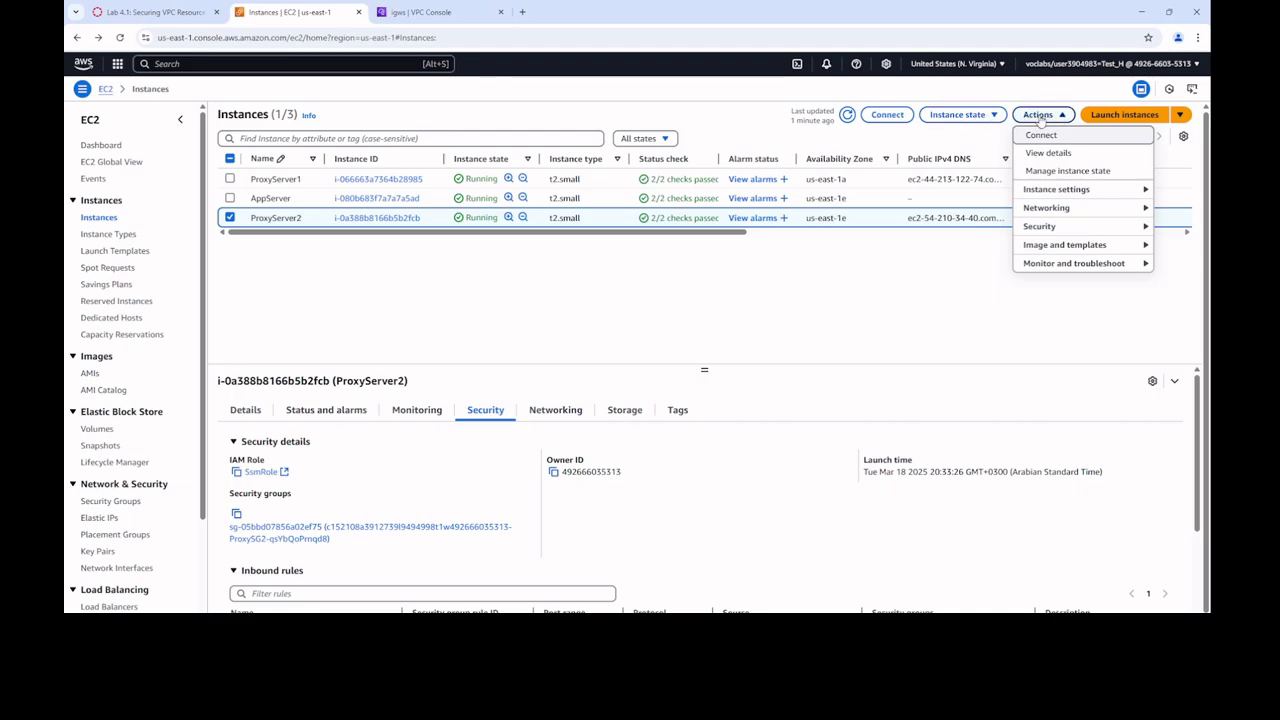
pyautogui.moveTo(1055, 228)
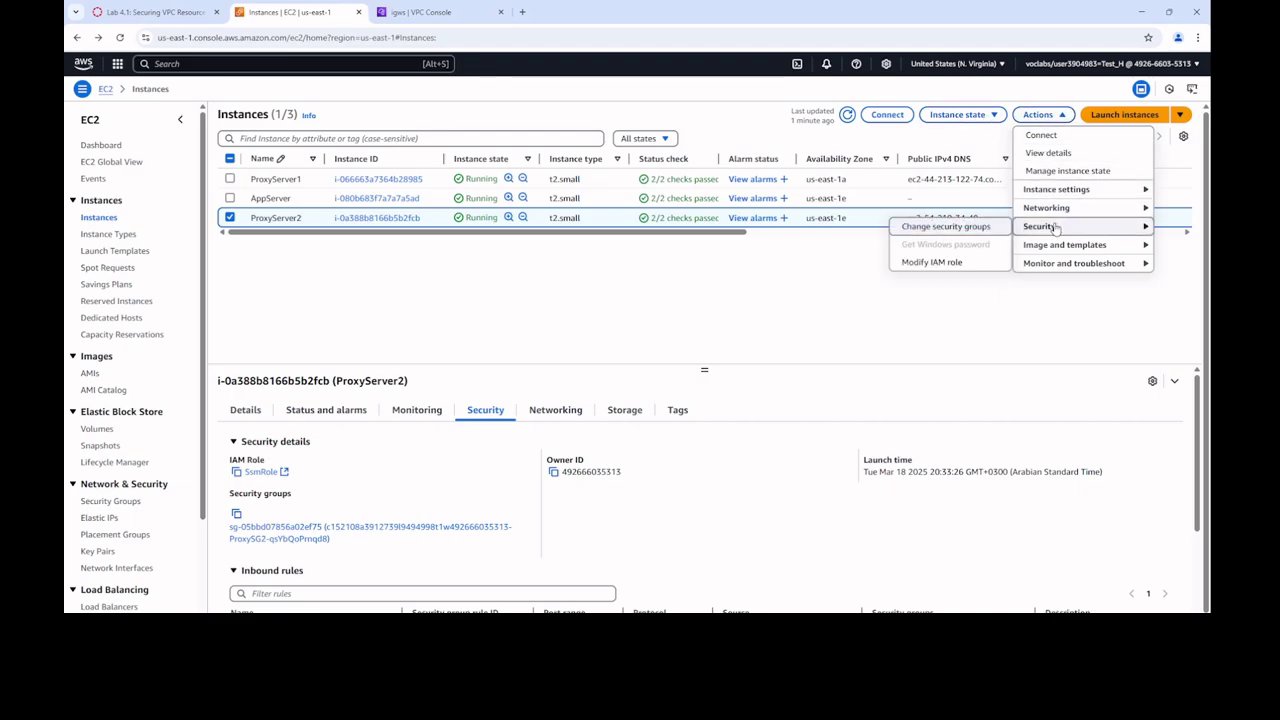
pyautogui.click(942, 232)
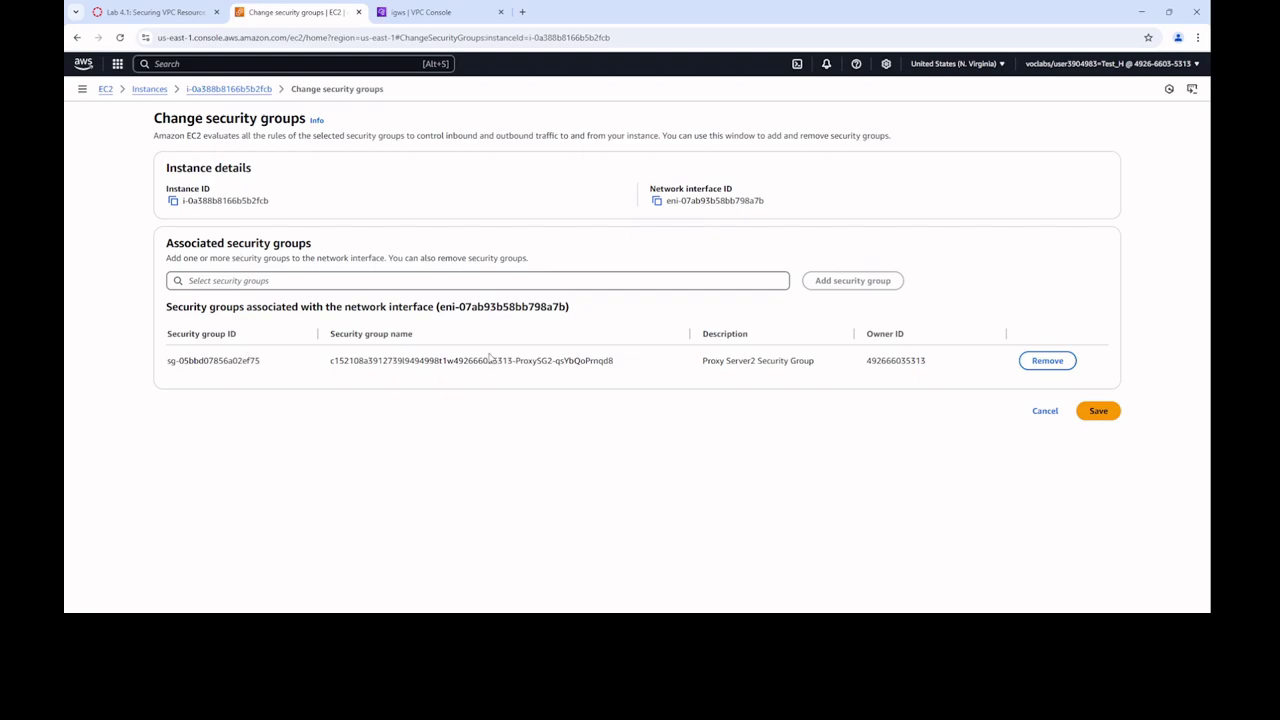
# Copy the ProxySG name from the lab's step 20 and try to search for that security group with it
pyautogui.click(168, 20)
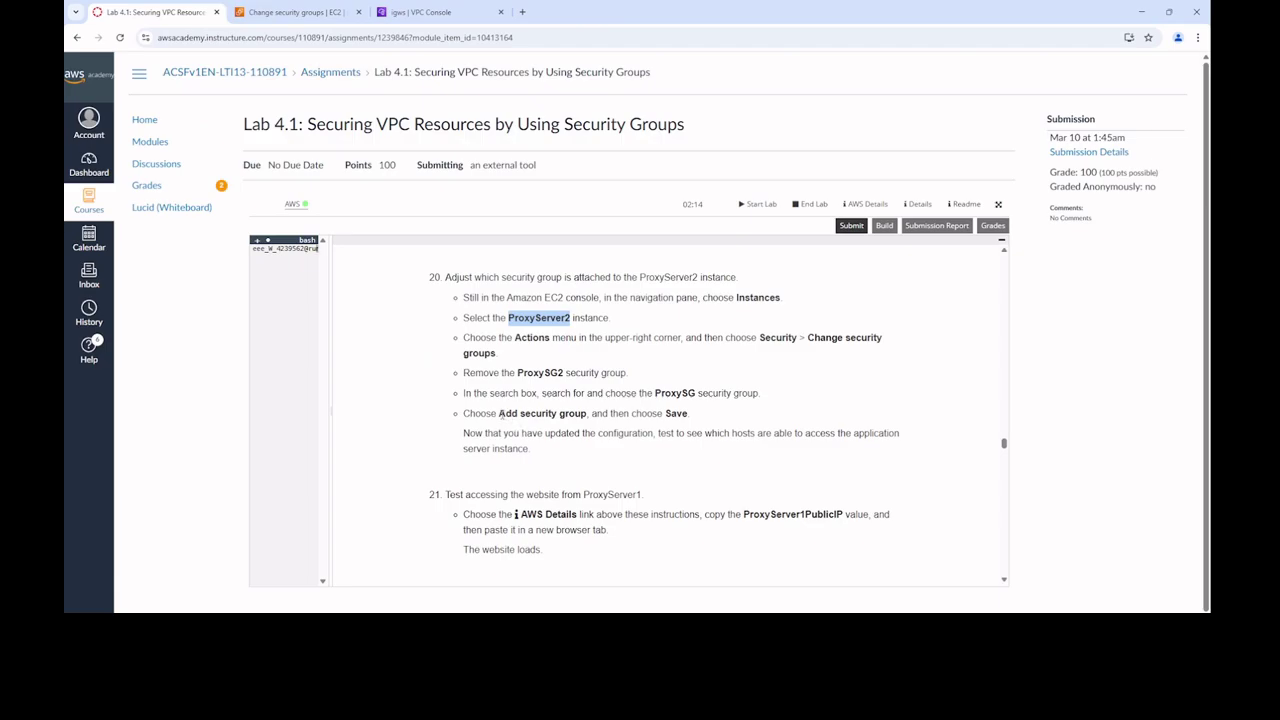
pyautogui.moveTo(499, 413); pyautogui.dragTo(580, 411)
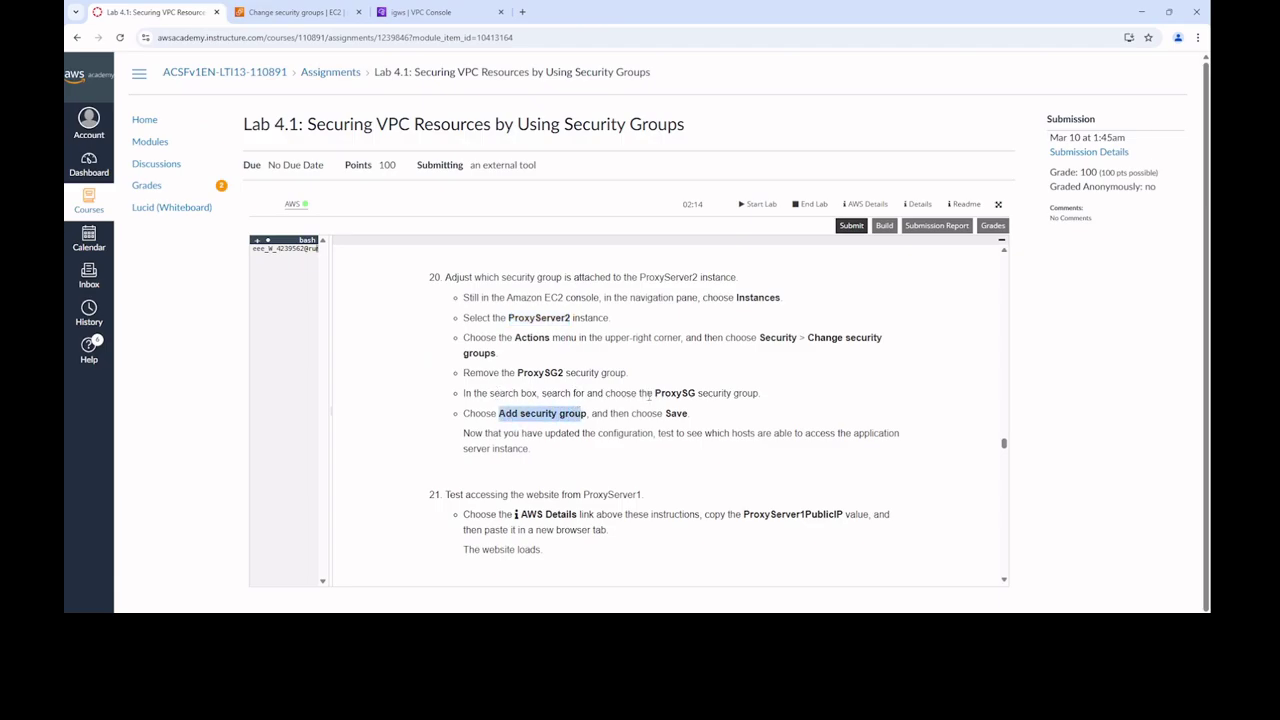
pyautogui.moveTo(653, 393); pyautogui.dragTo(698, 393)
pyautogui.hotkey('ctrl', 'c')
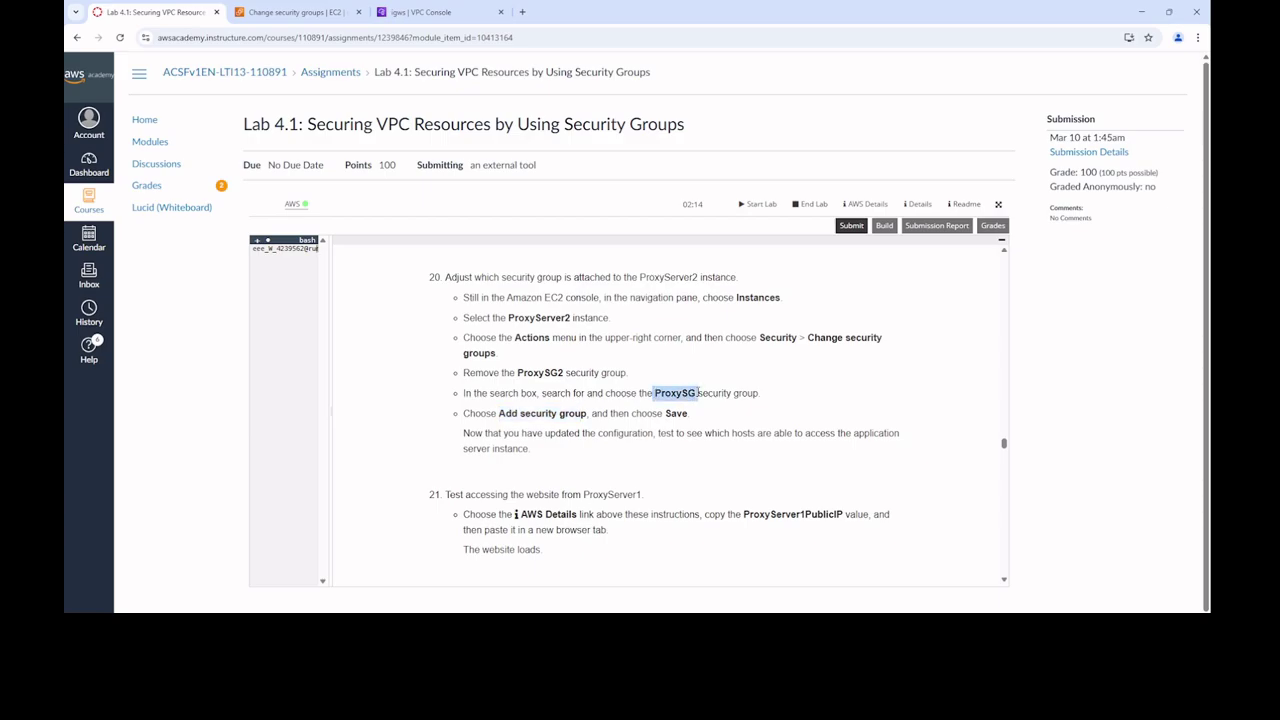
pyautogui.click(300, 12)
pyautogui.click(619, 277)
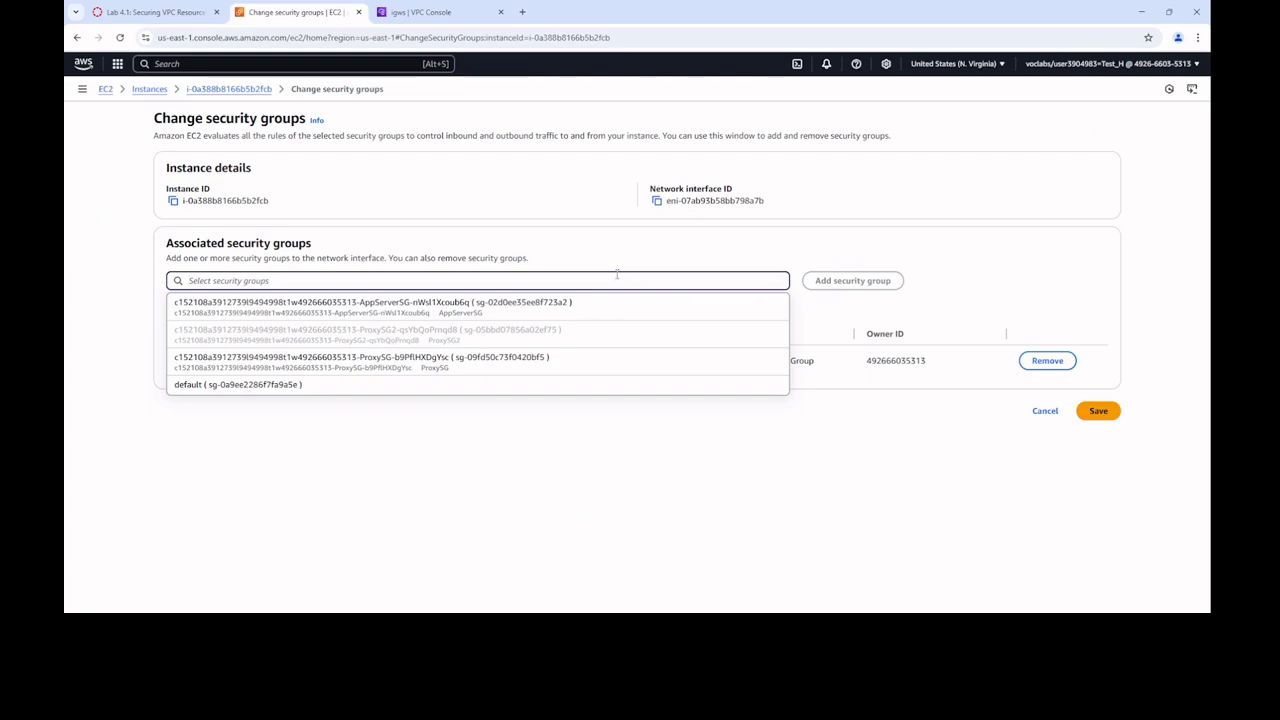
pyautogui.hotkey('ctrl', 'v')
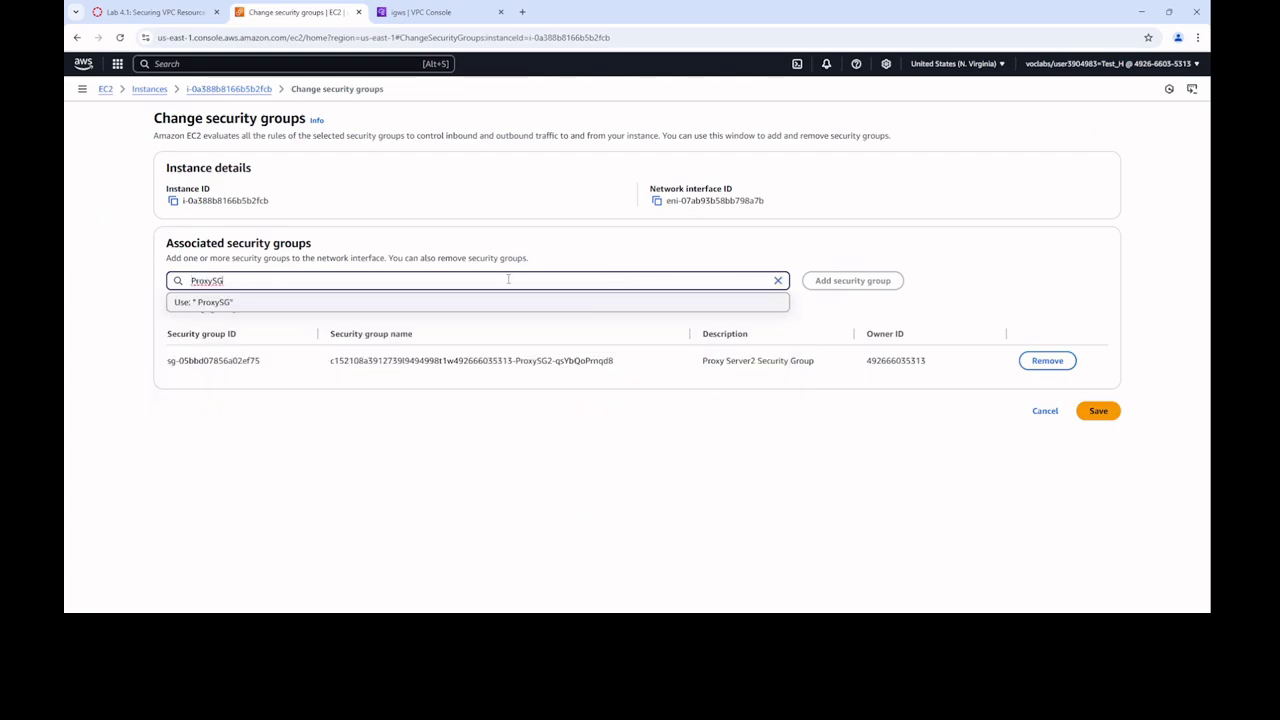
pyautogui.hotkey('ctrl', 'a')
pyautogui.press('BackSpace')
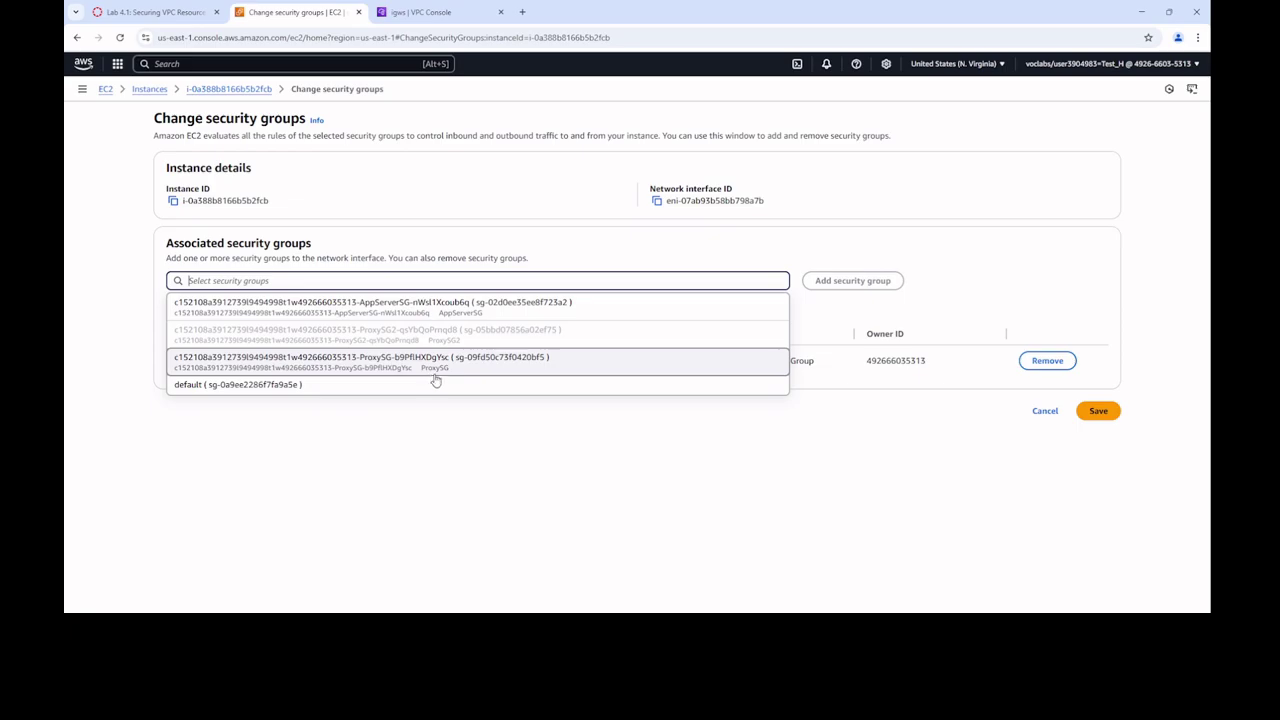
# Add the ProxySG security group to ProxyServer2's associated groups, recheck the lab's step 20, and save the change
pyautogui.click(440, 363)
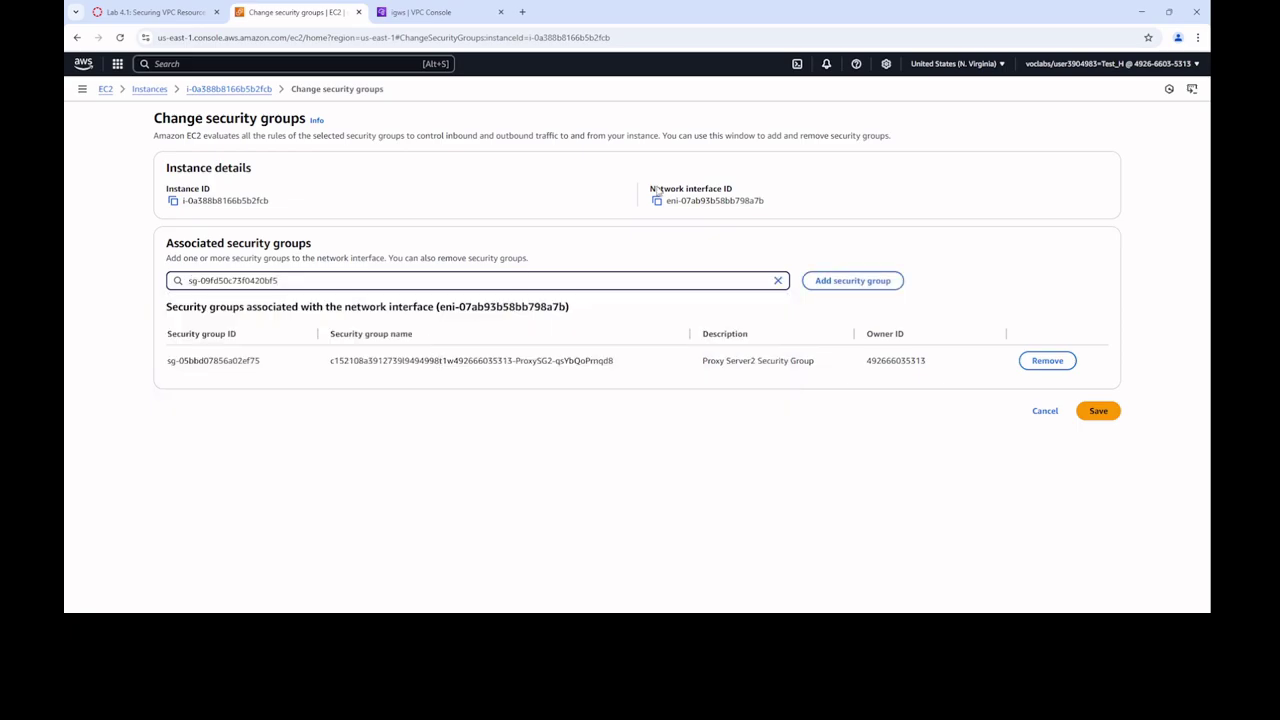
pyautogui.click(856, 281)
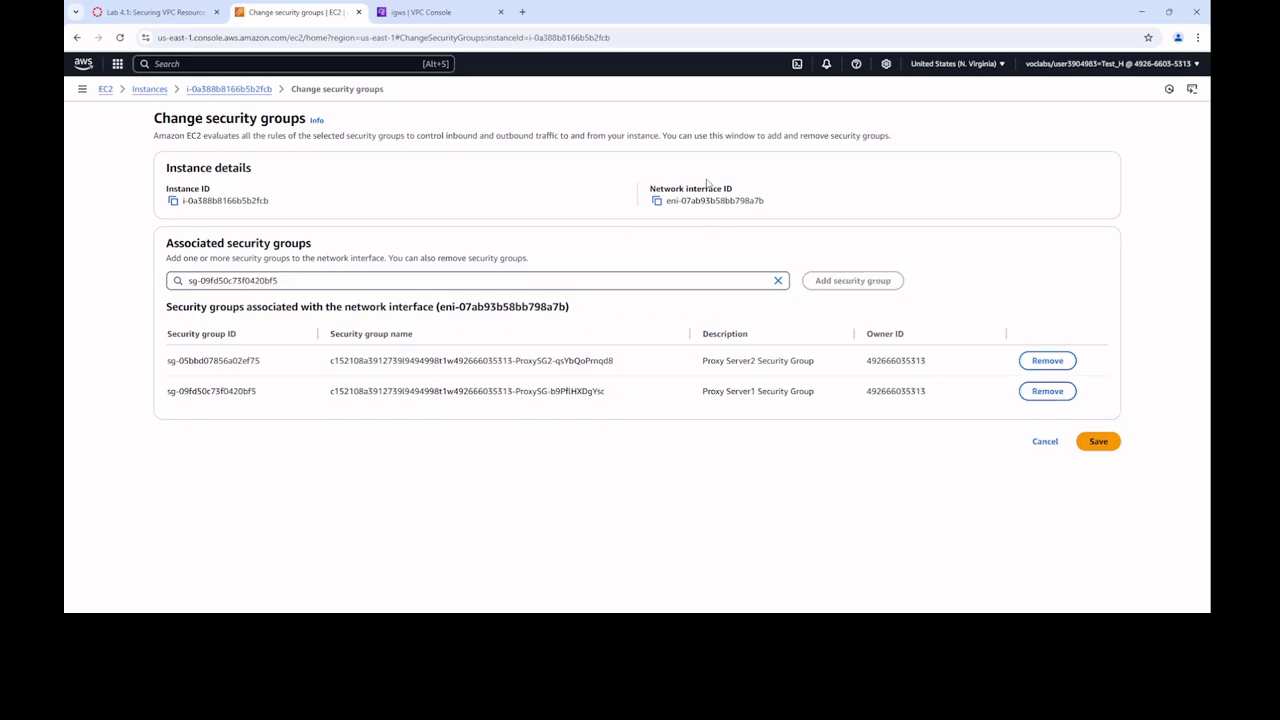
pyautogui.click(175, 14)
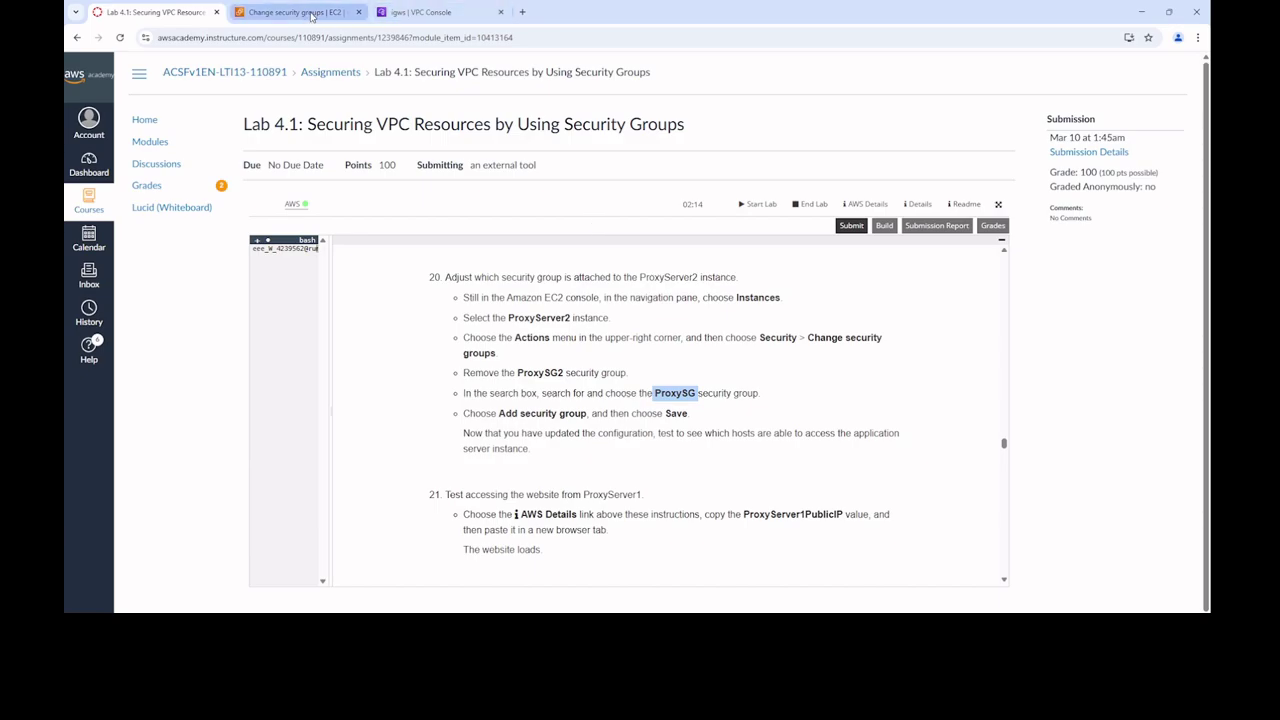
pyautogui.click(311, 15)
pyautogui.click(1097, 441)
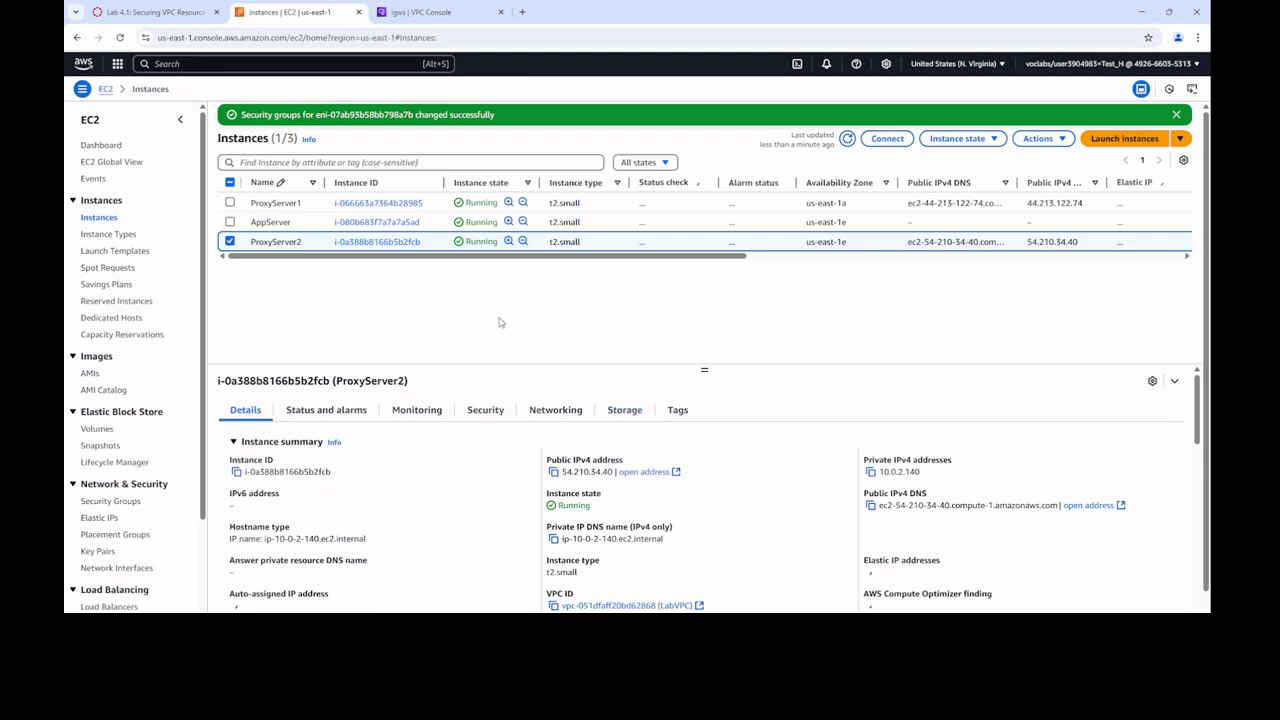
pyautogui.scroll(-5, 400, 485)
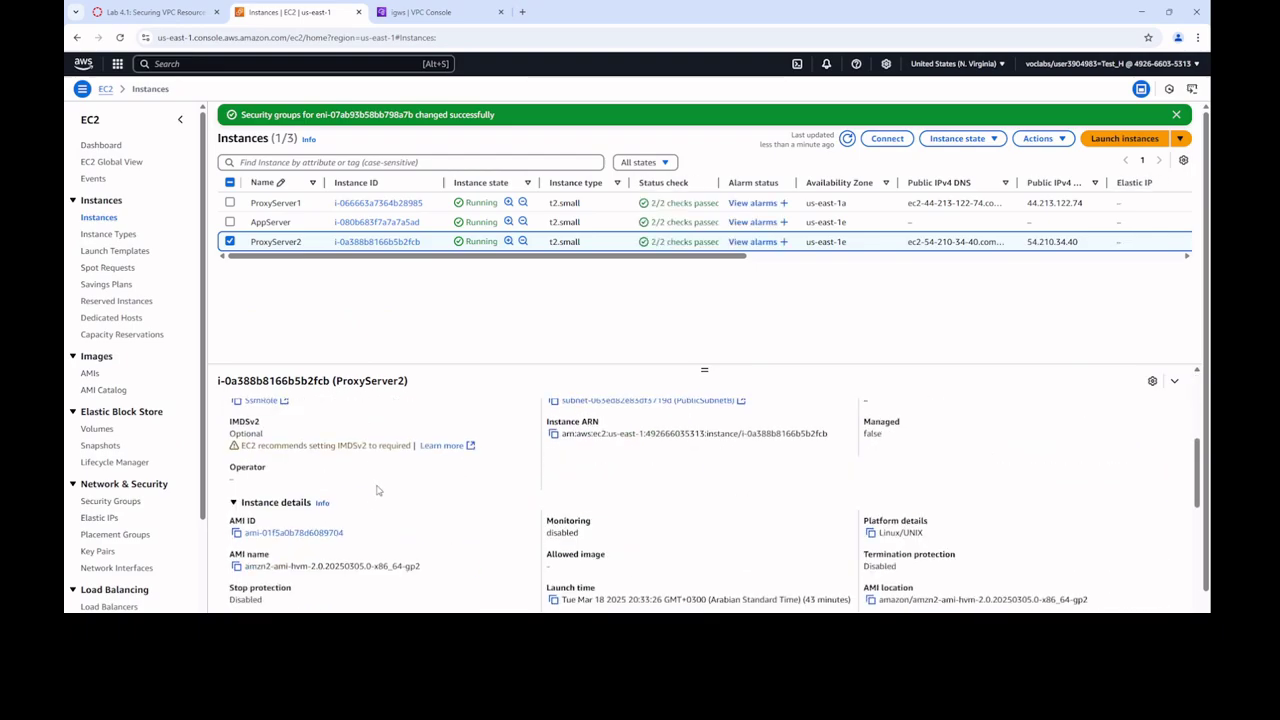
pyautogui.scroll(5, 382, 495)
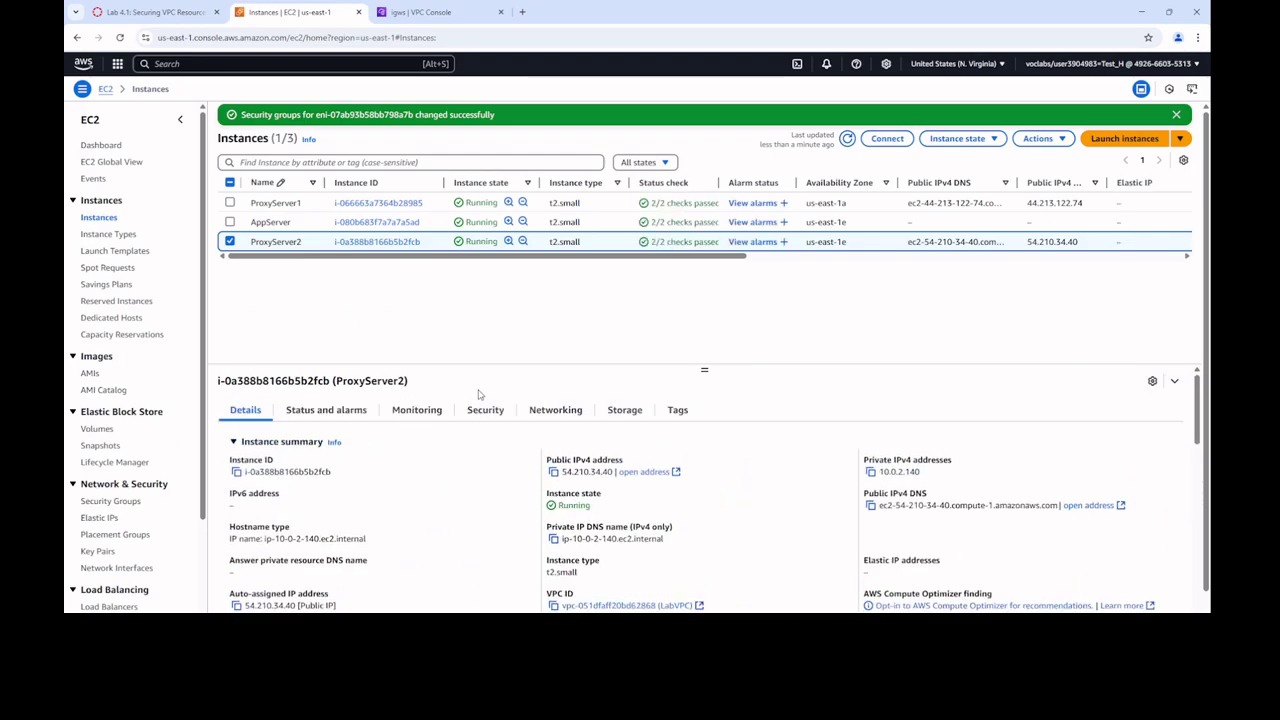
# Review the security groups and inbound rules of the ProxyServer2 instance
pyautogui.click(485, 410)
pyautogui.scroll(-3, 430, 506)
pyautogui.scroll(2, 430, 506)
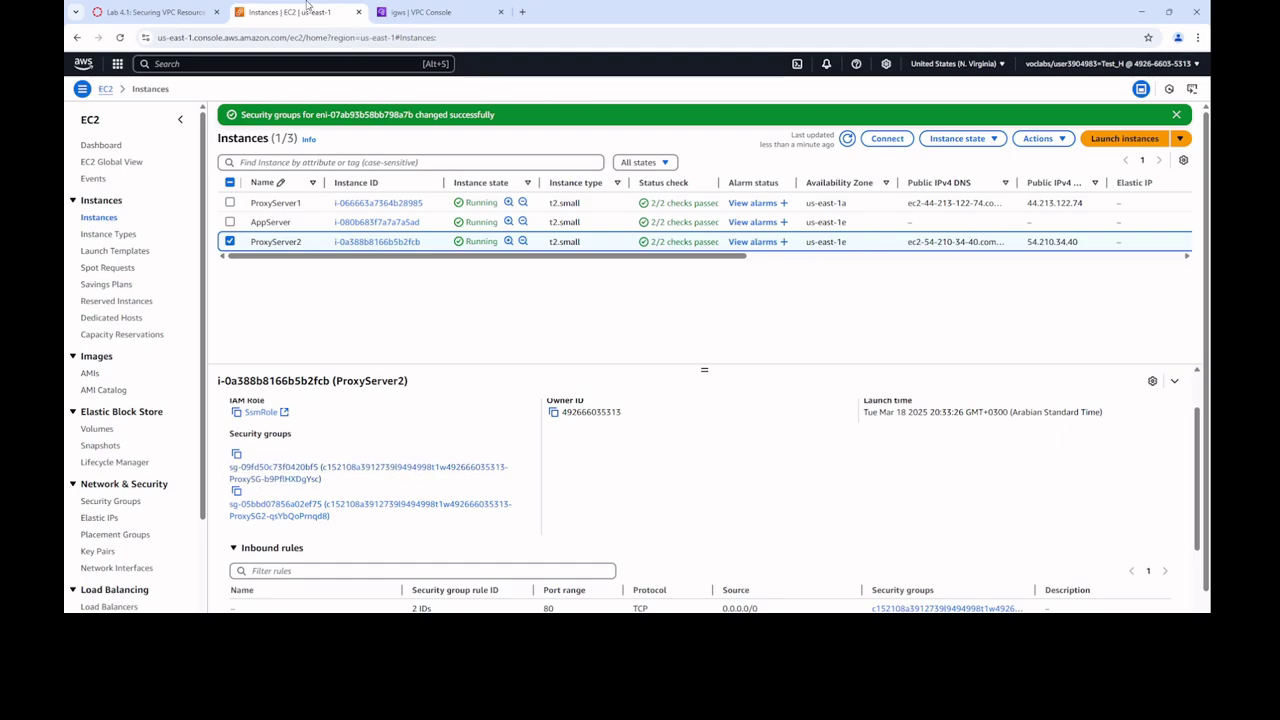
# Read lab instructions 20 to 23 on testing website access from ProxyServer1 and ProxyServer2
pyautogui.click(137, 16)
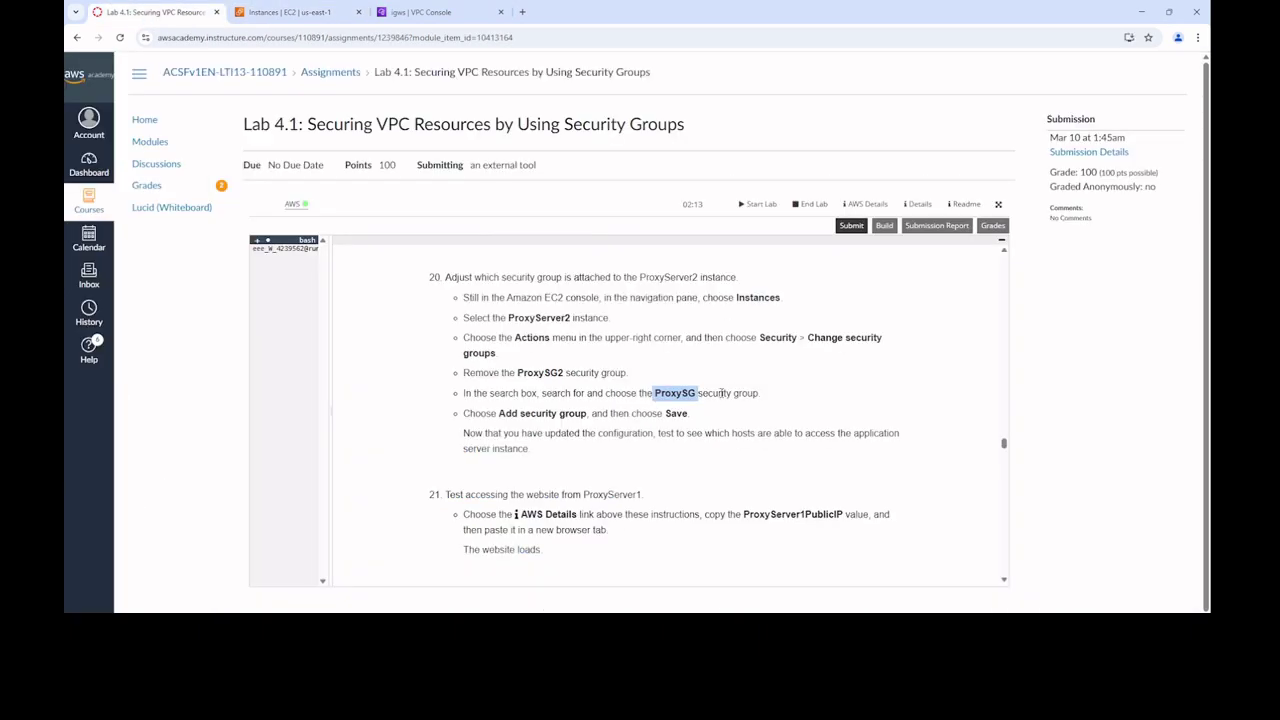
pyautogui.scroll(-1, 718, 398)
pyautogui.scroll(1, 718, 398)
pyautogui.scroll(1, 722, 393)
pyautogui.scroll(-2, 724, 397)
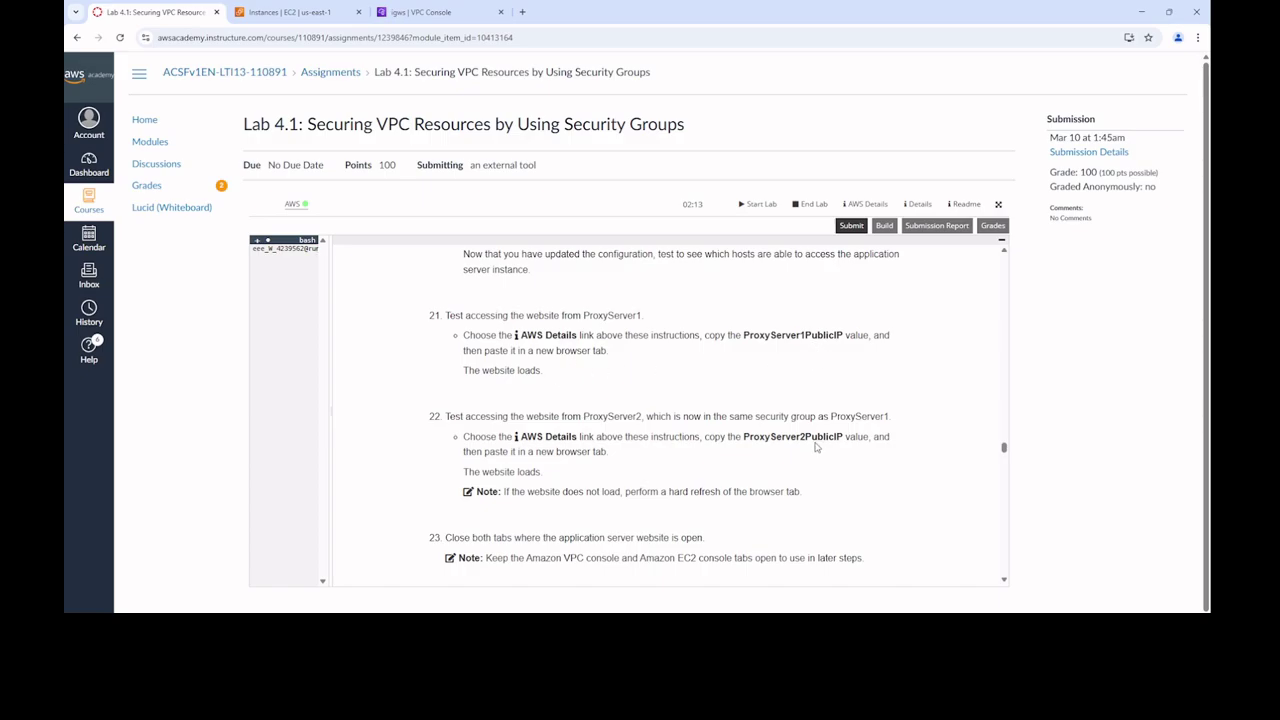
pyautogui.scroll(-1, 703, 428)
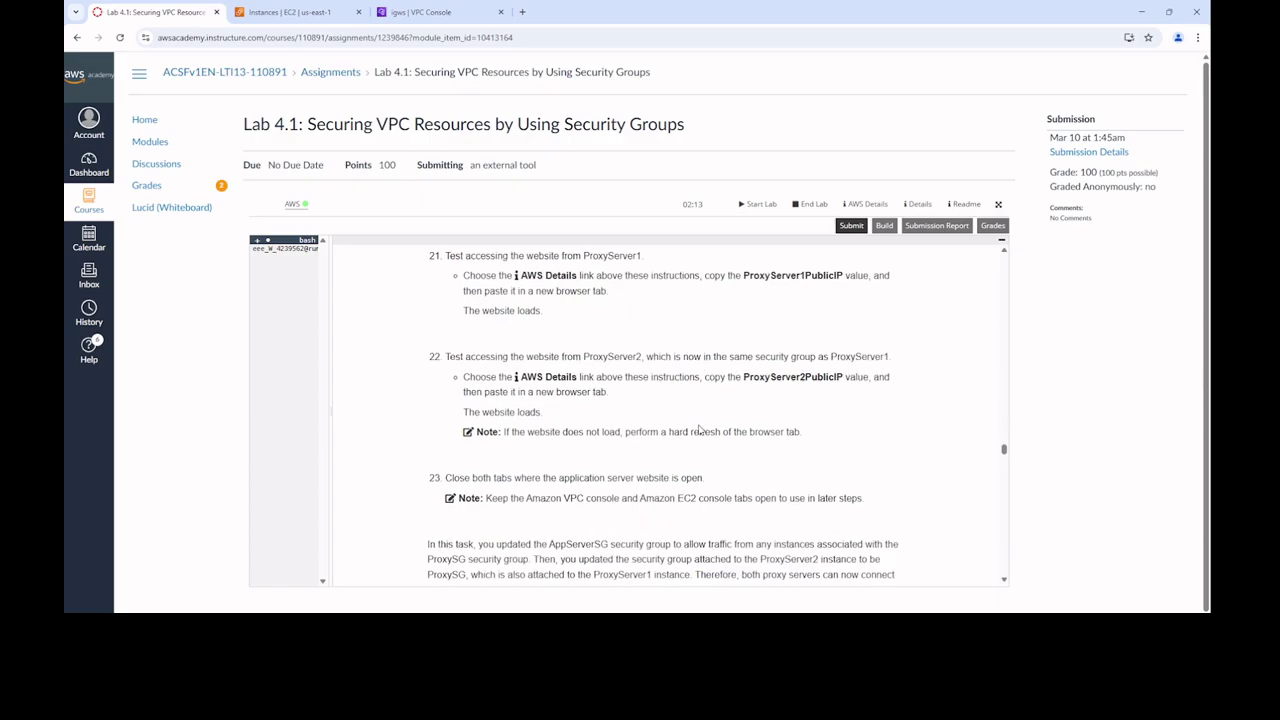
pyautogui.scroll(1, 700, 431)
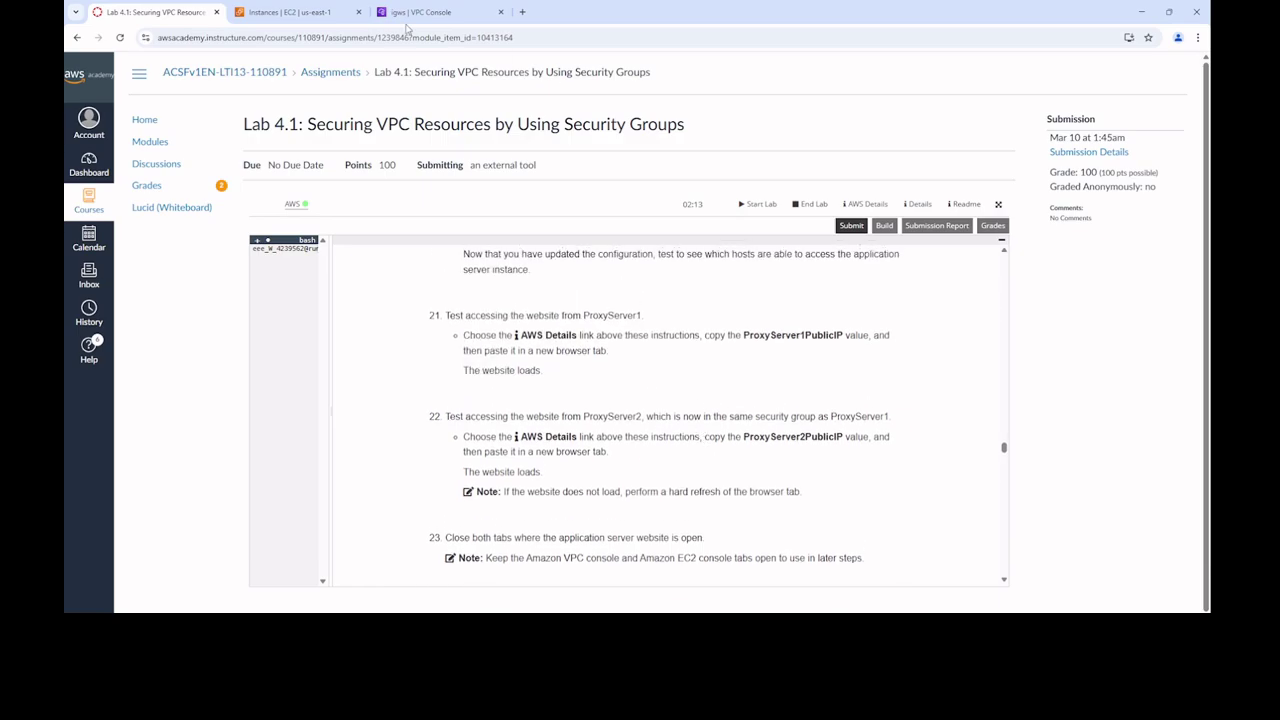
# Copy ProxyServer1's public IPv4 address from the EC2 instance details and load it in a new browser tab to test the website
pyautogui.click(308, 14)
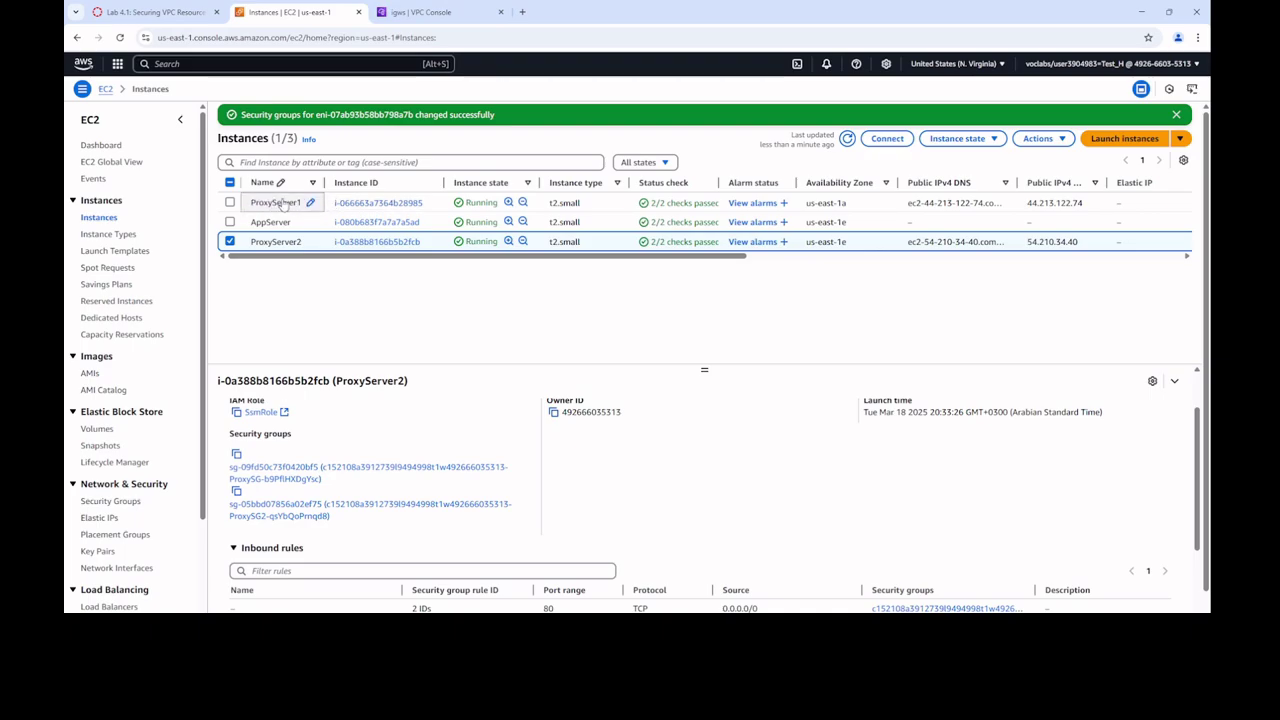
pyautogui.click(310, 203)
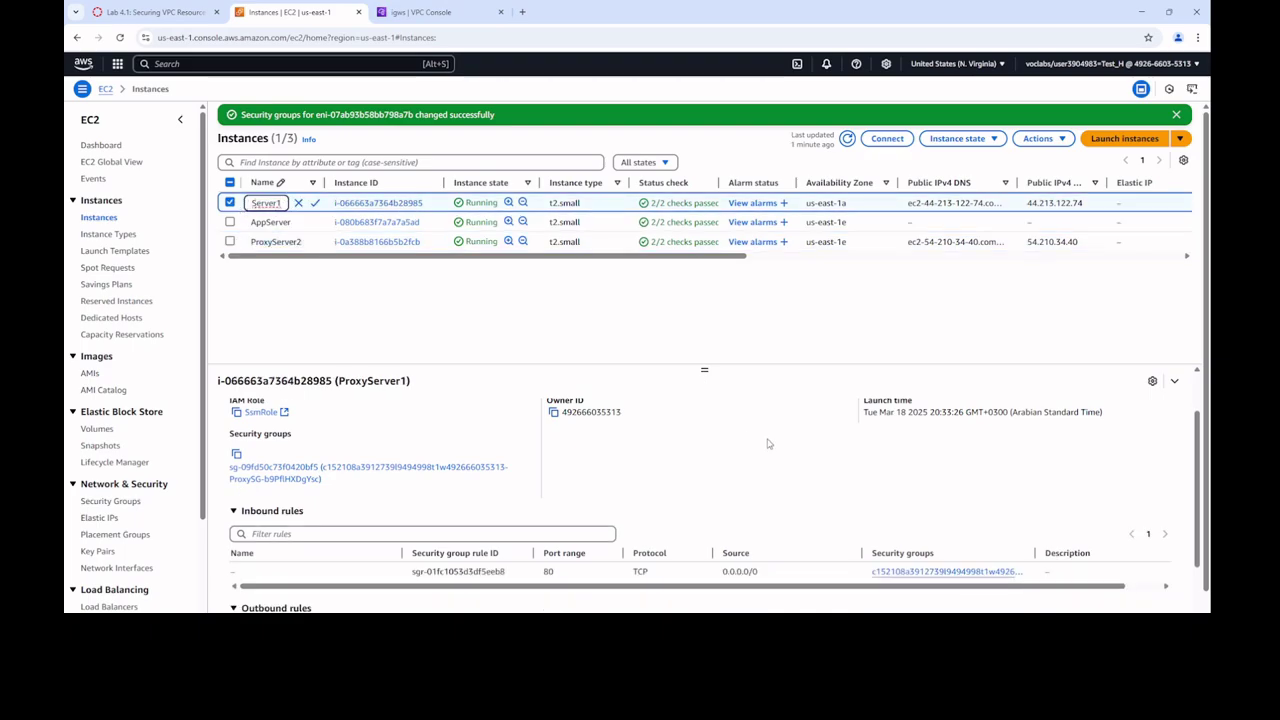
pyautogui.scroll(2, 929, 482)
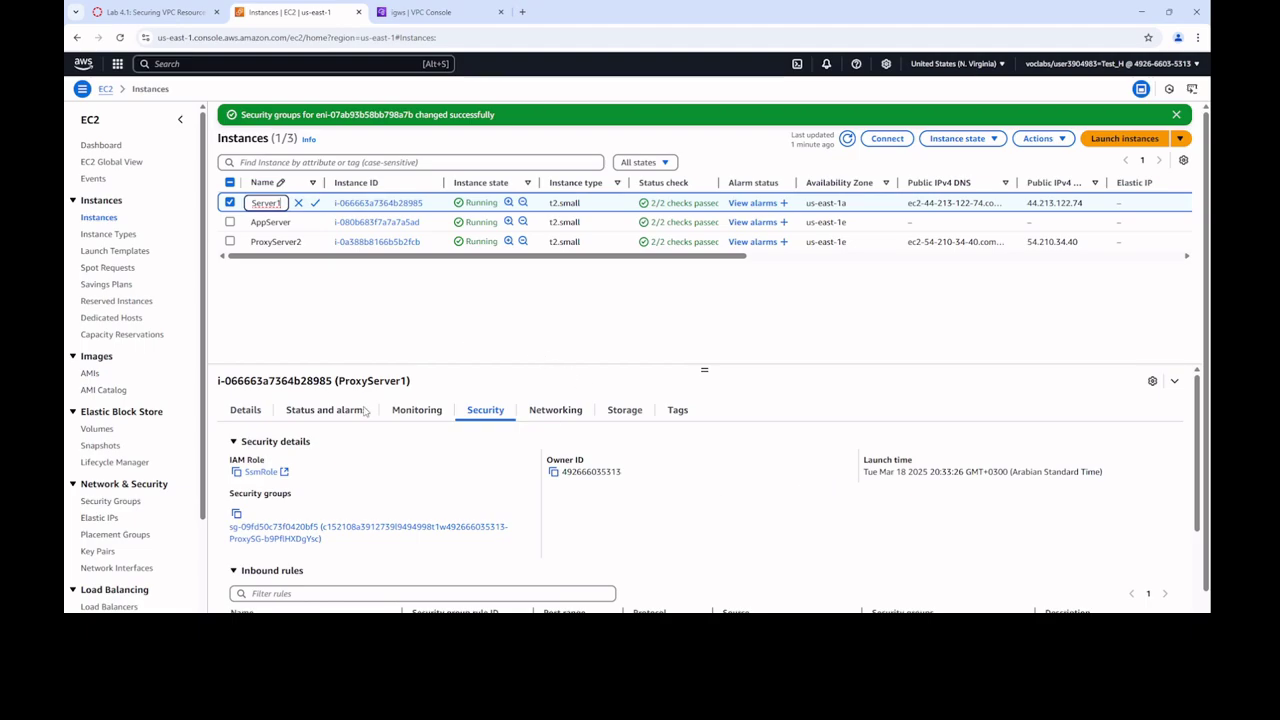
pyautogui.click(245, 410)
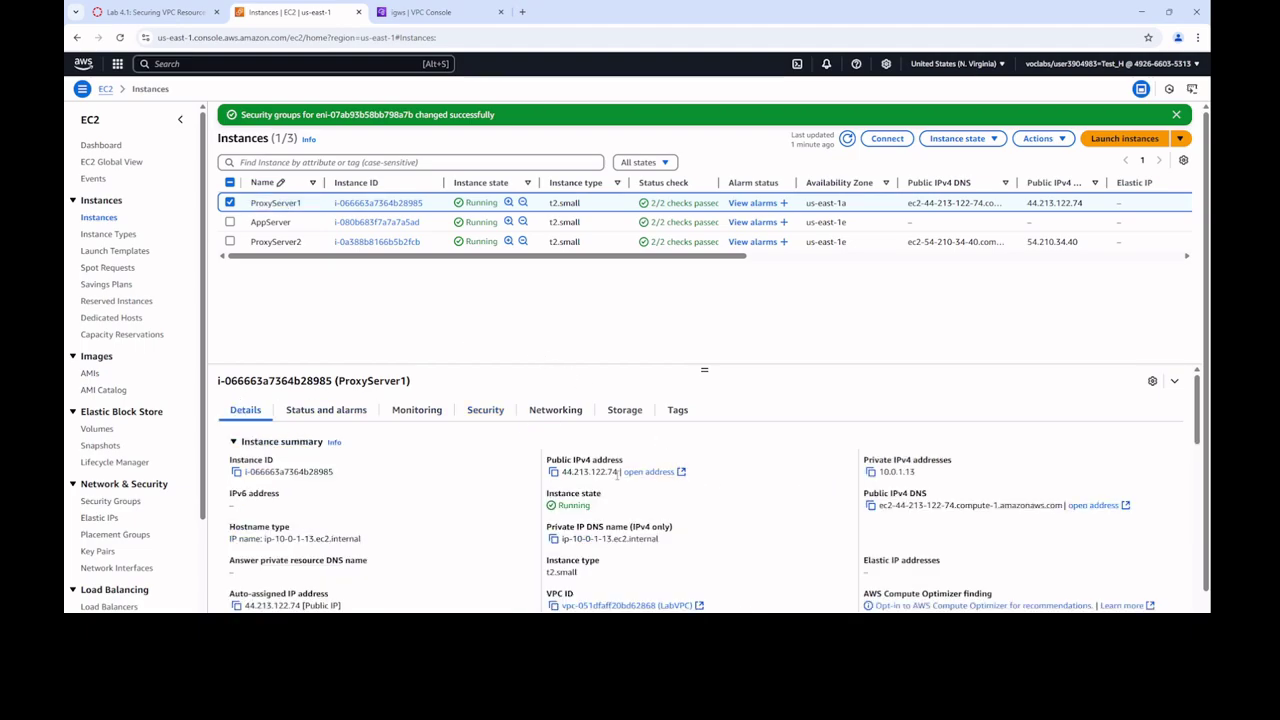
pyautogui.click(553, 472)
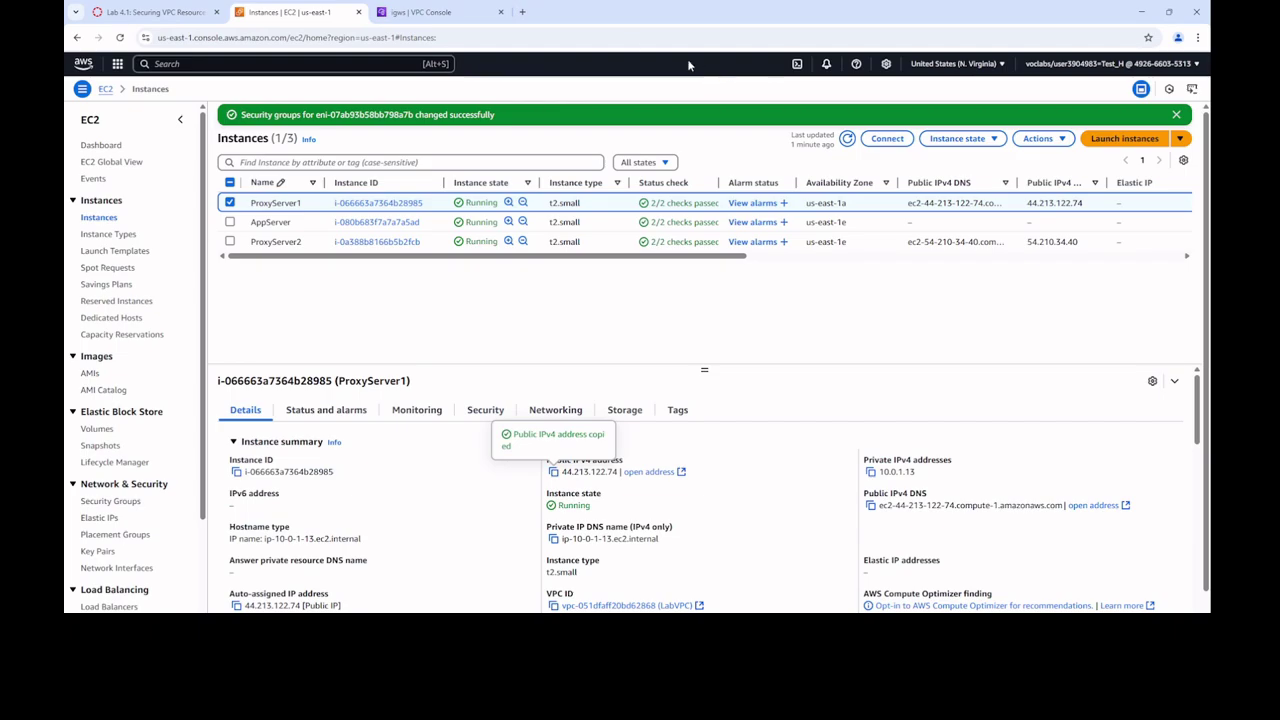
pyautogui.click(522, 11)
pyautogui.click(531, 38)
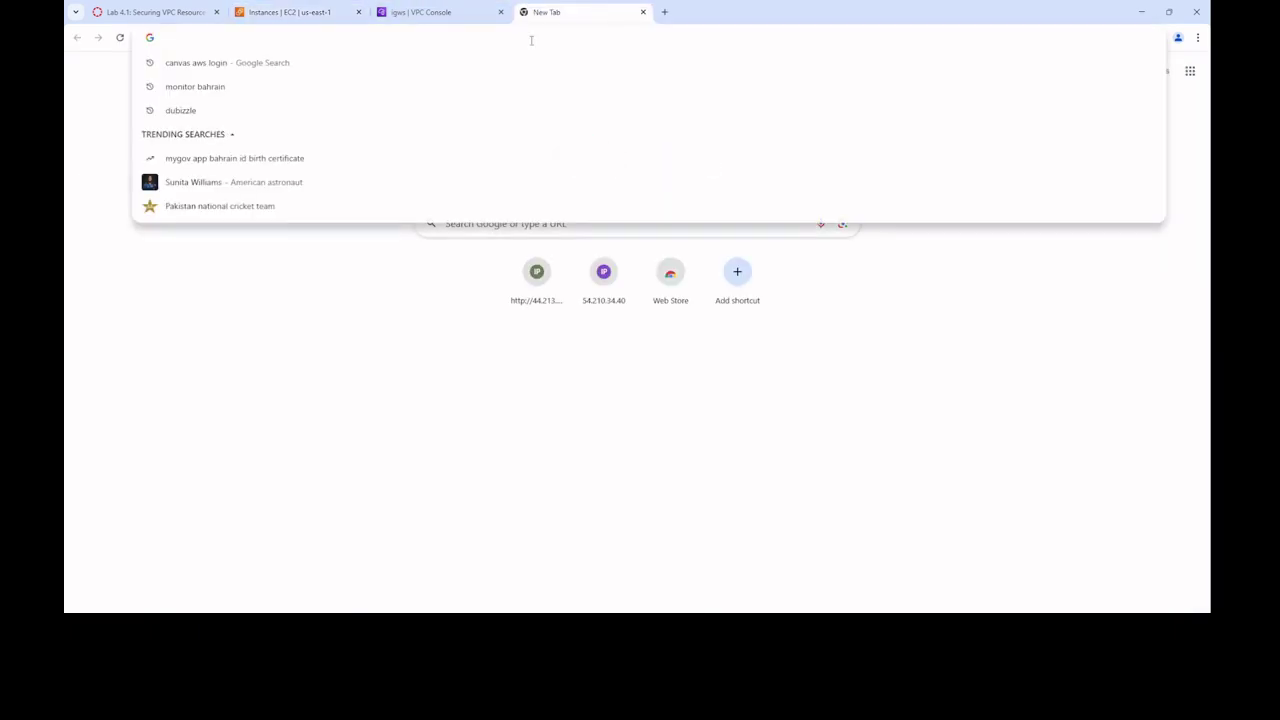
pyautogui.hotkey('ctrl', 'v')
pyautogui.press('Return')
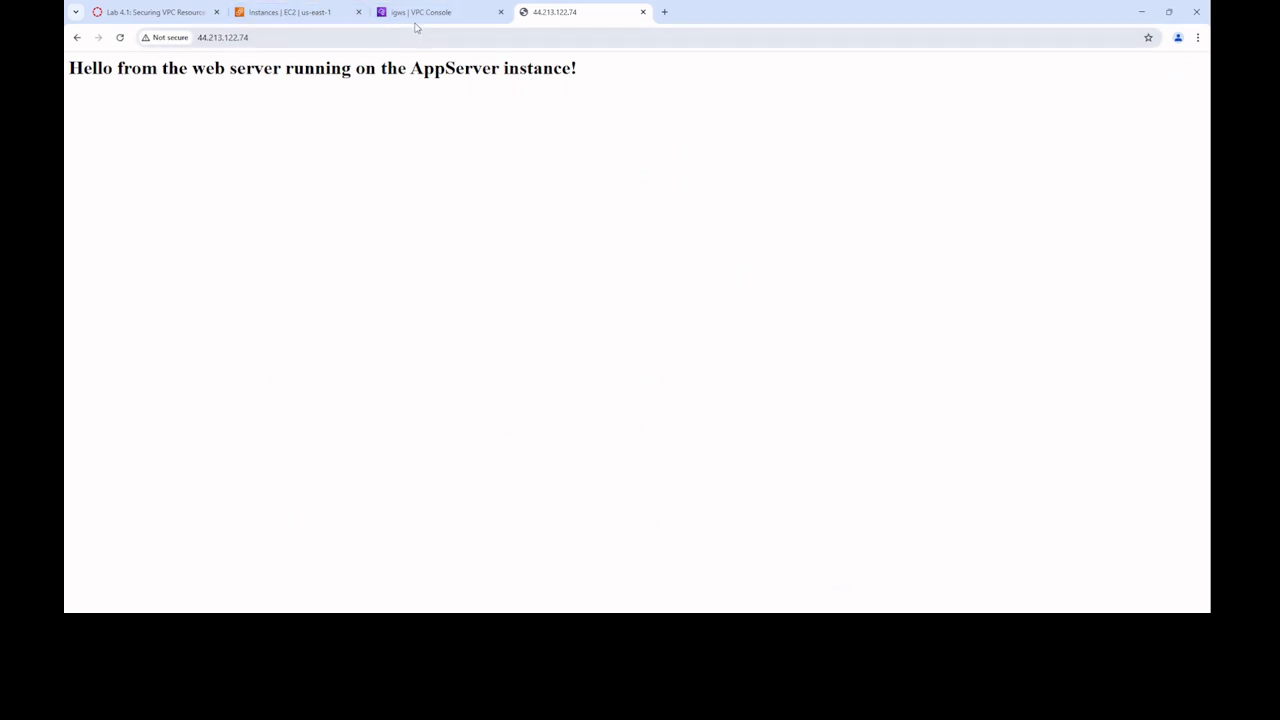
# Copy ProxyServer2's public IPv4 address from the EC2 instance details and load it in another new browser tab
pyautogui.click(252, 14)
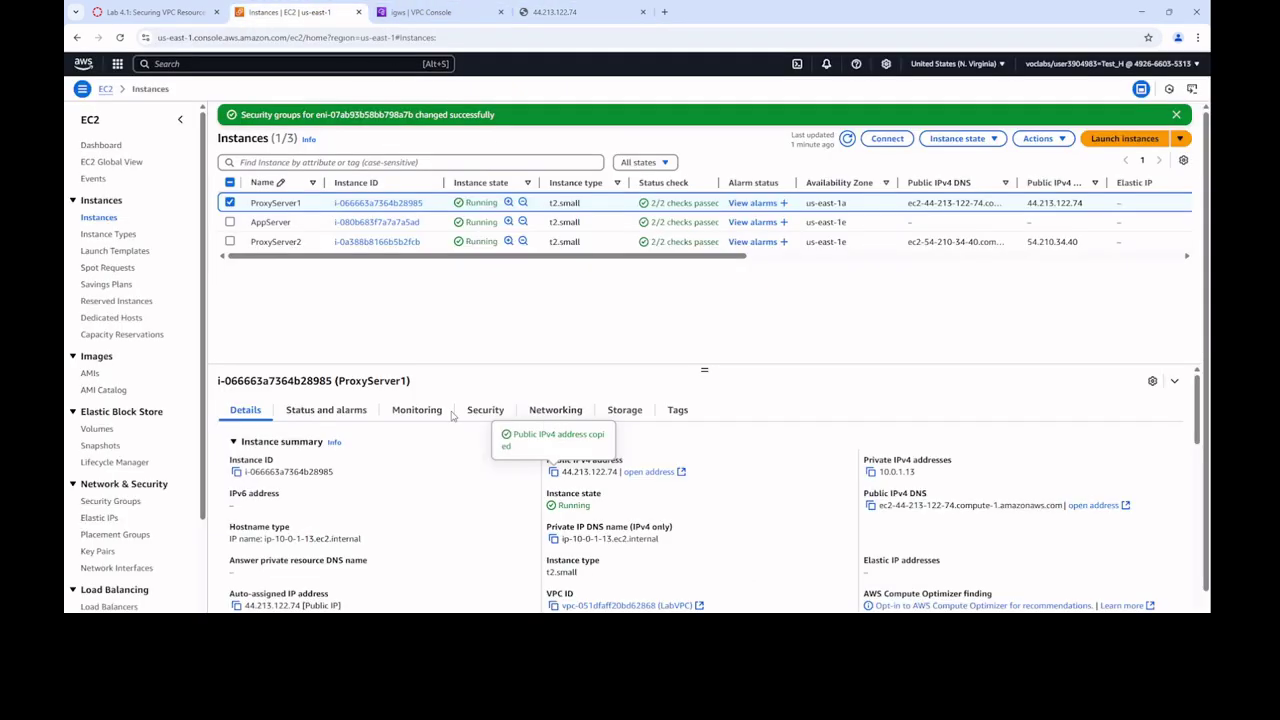
pyautogui.click(272, 242)
pyautogui.click(310, 241)
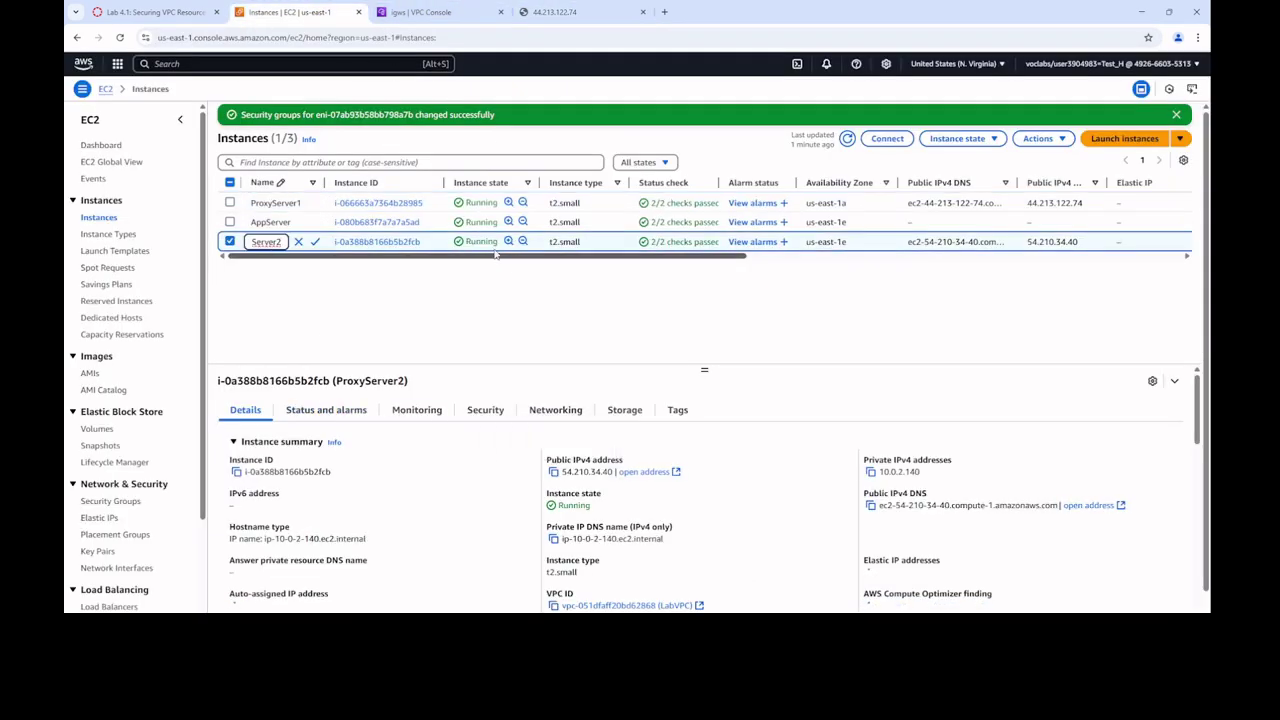
pyautogui.click(553, 472)
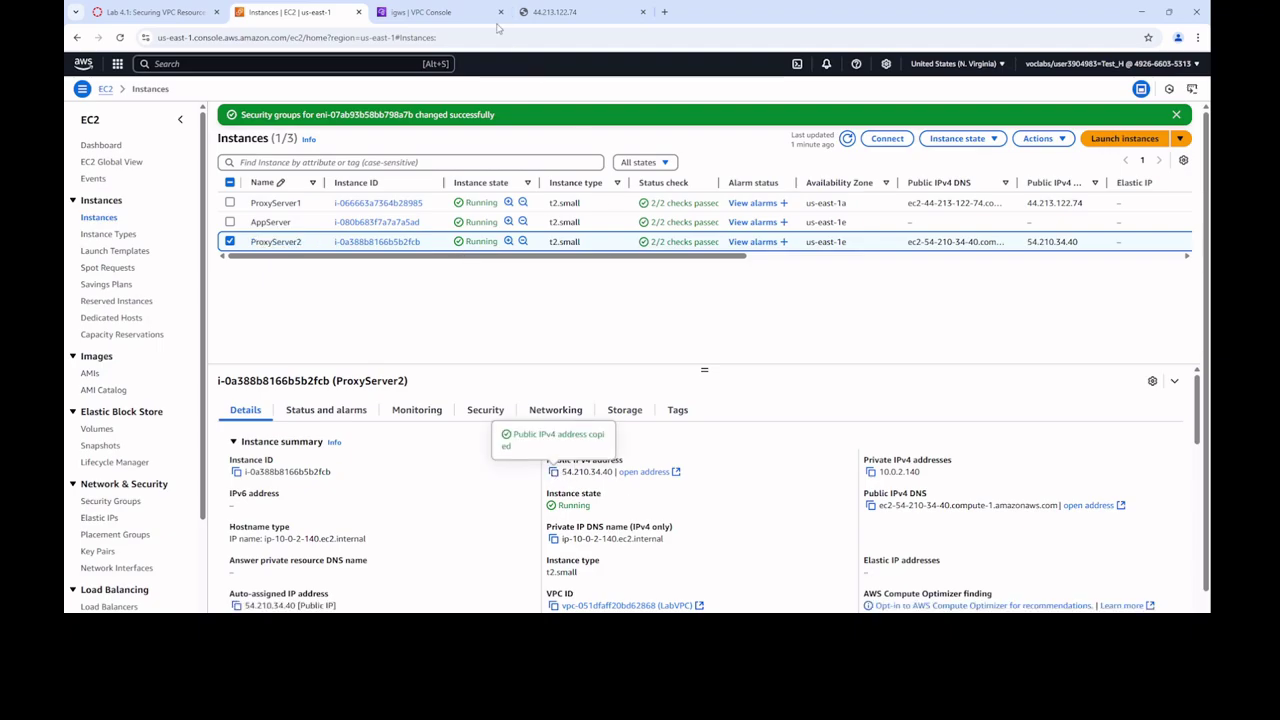
pyautogui.click(664, 13)
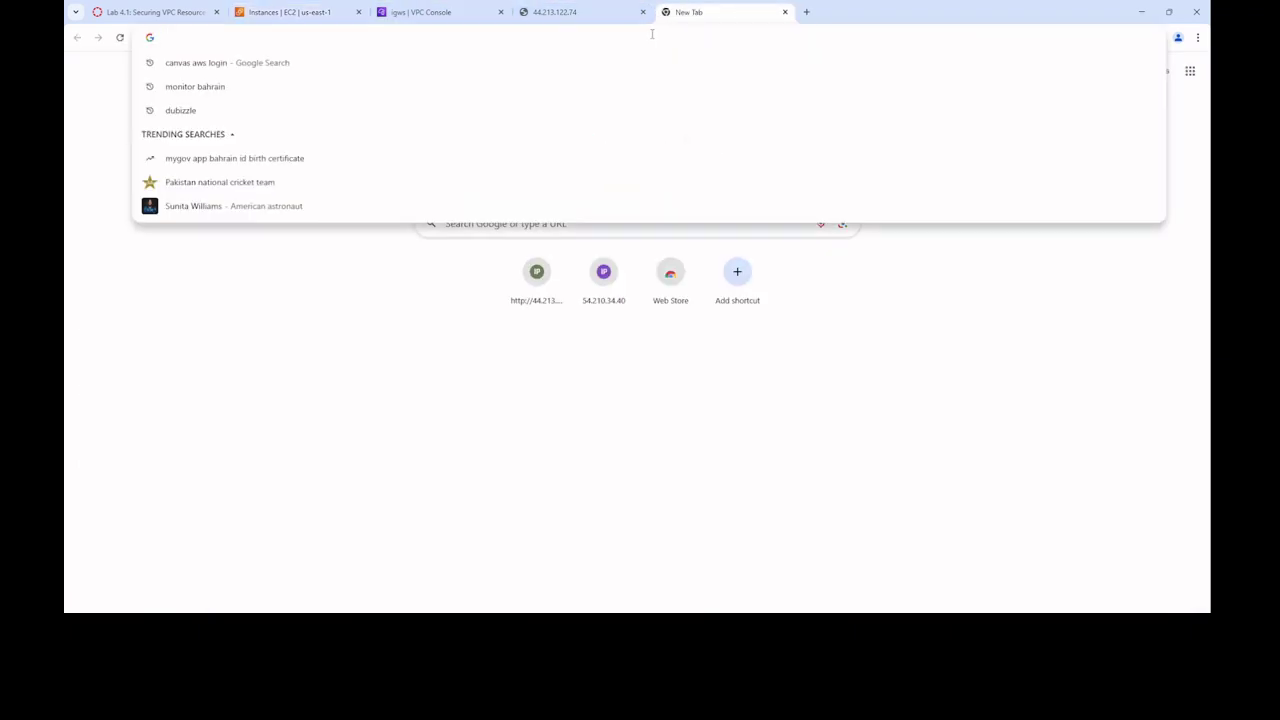
pyautogui.hotkey('ctrl', 'v')
pyautogui.press('Return')
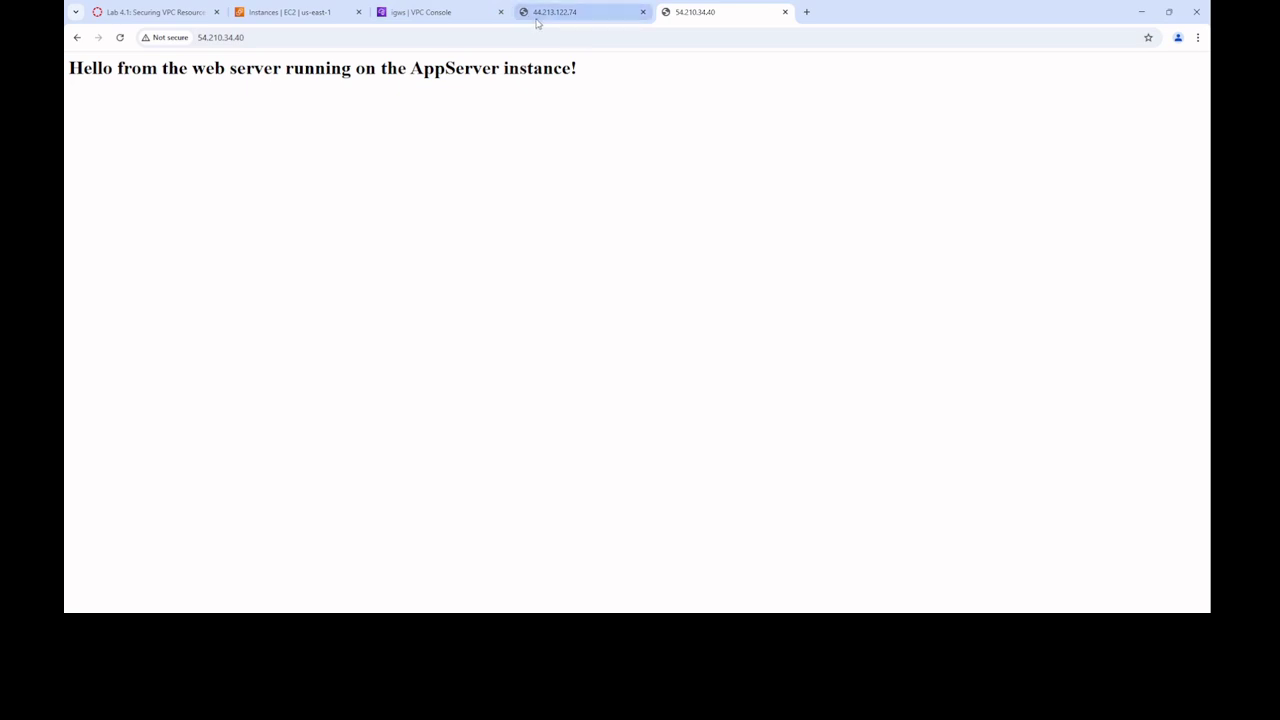
# Read the Task 6 lab instructions on adding an inbound rule to the LabVPC network ACL that denies port 80
pyautogui.click(155, 13)
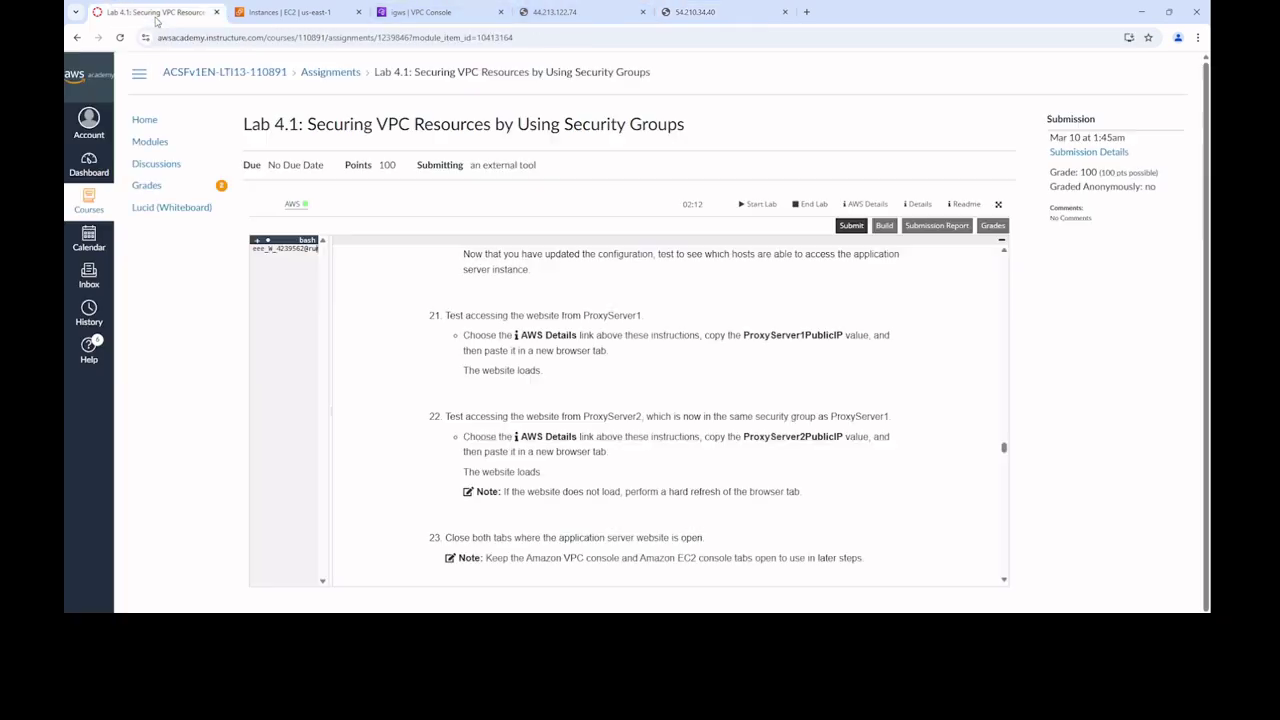
pyautogui.scroll(-2, 656, 298)
pyautogui.scroll(-4, 656, 298)
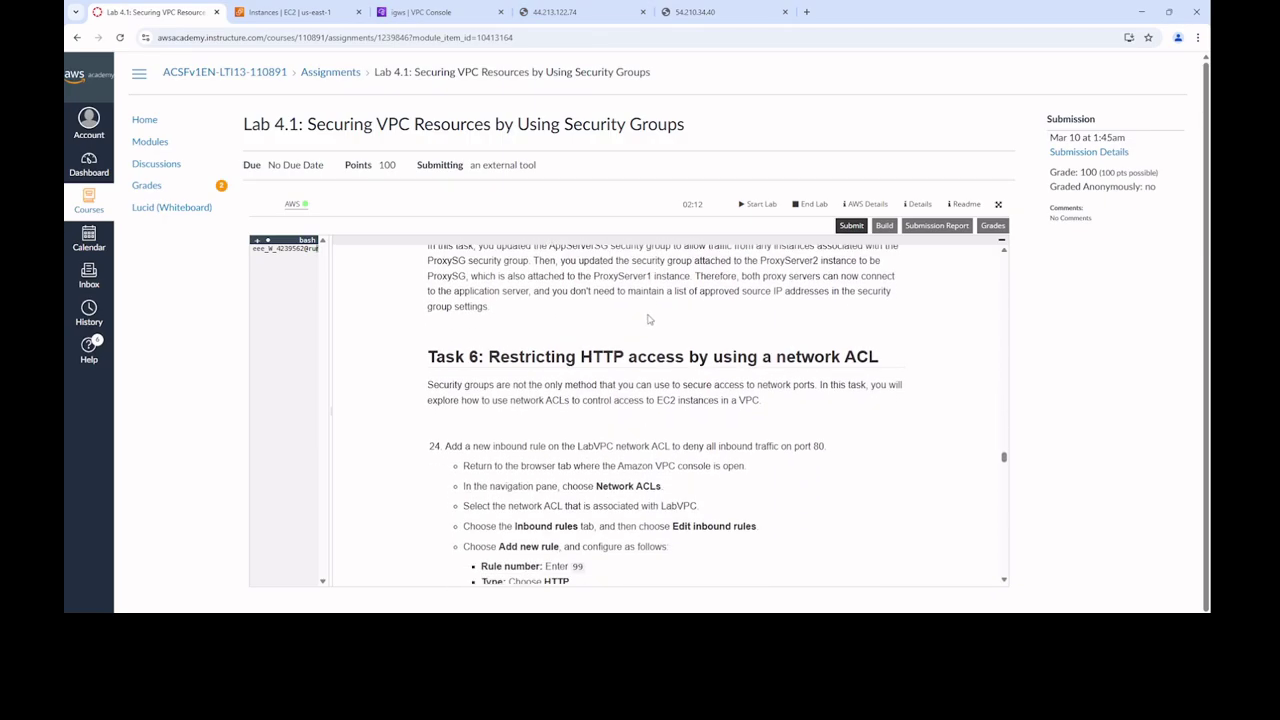
pyautogui.scroll(-1, 650, 322)
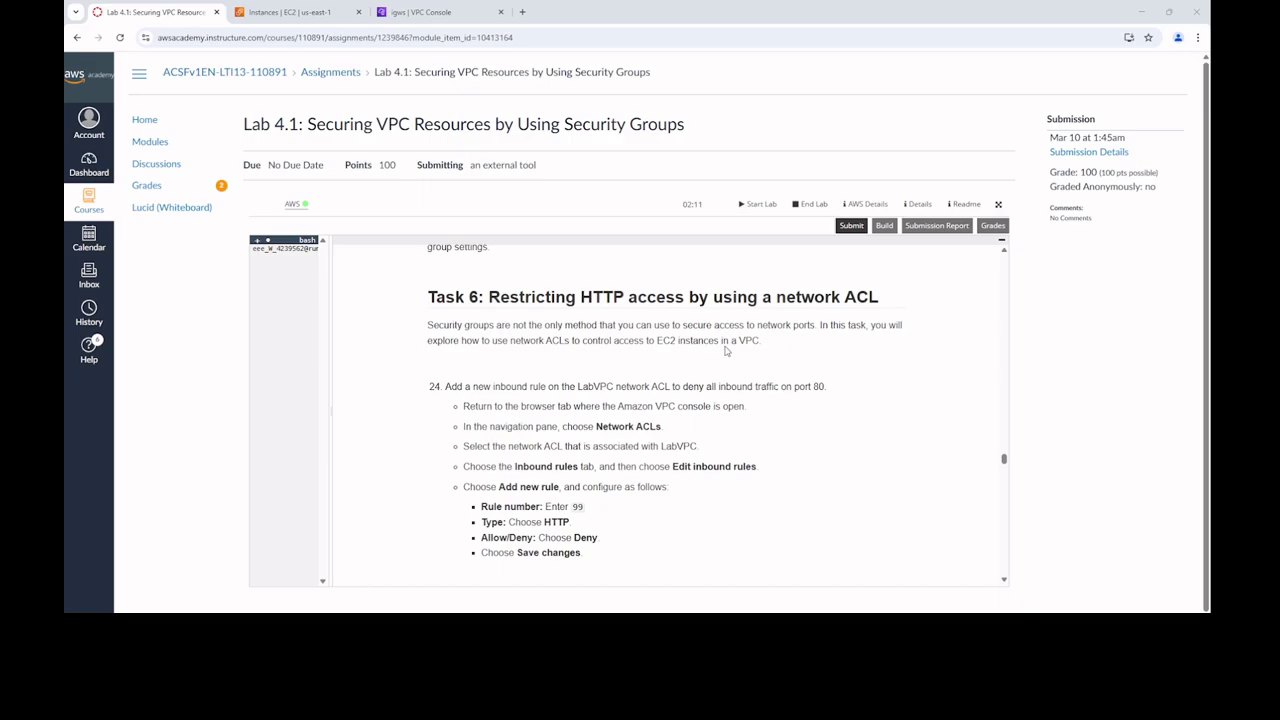
pyautogui.scroll(-1, 482, 330)
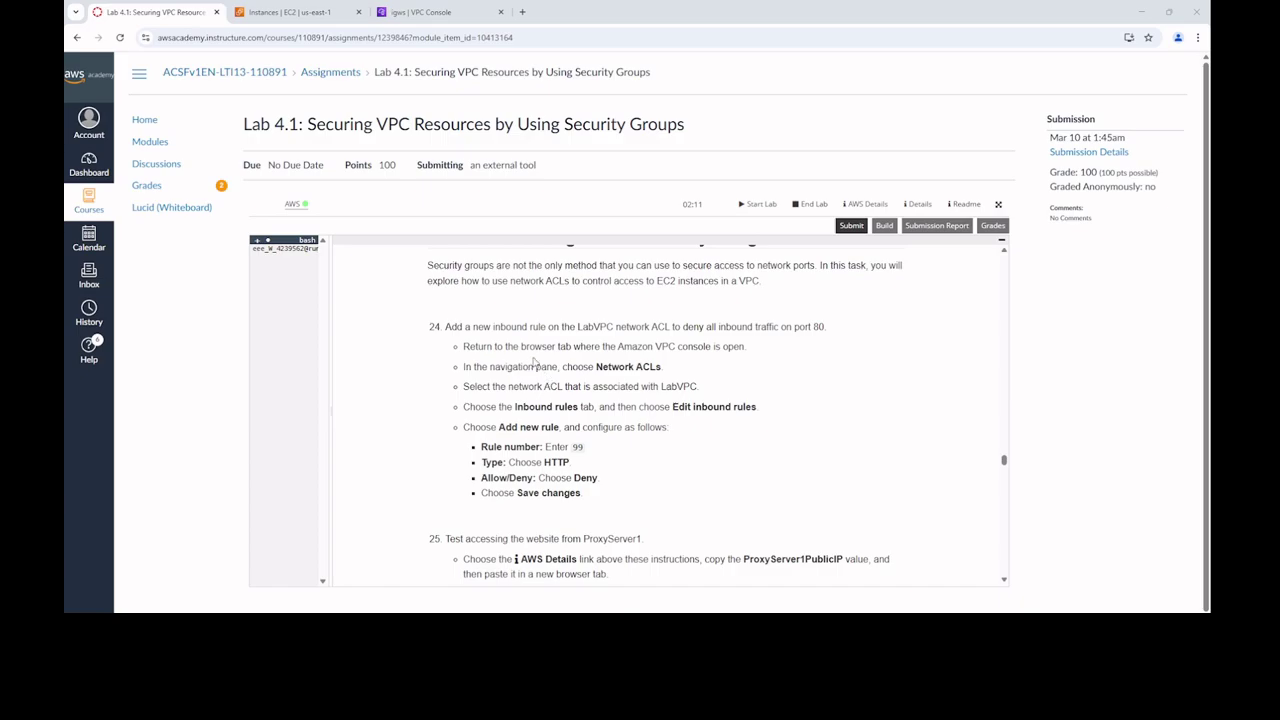
pyautogui.moveTo(656, 346); pyautogui.dragTo(710, 346)
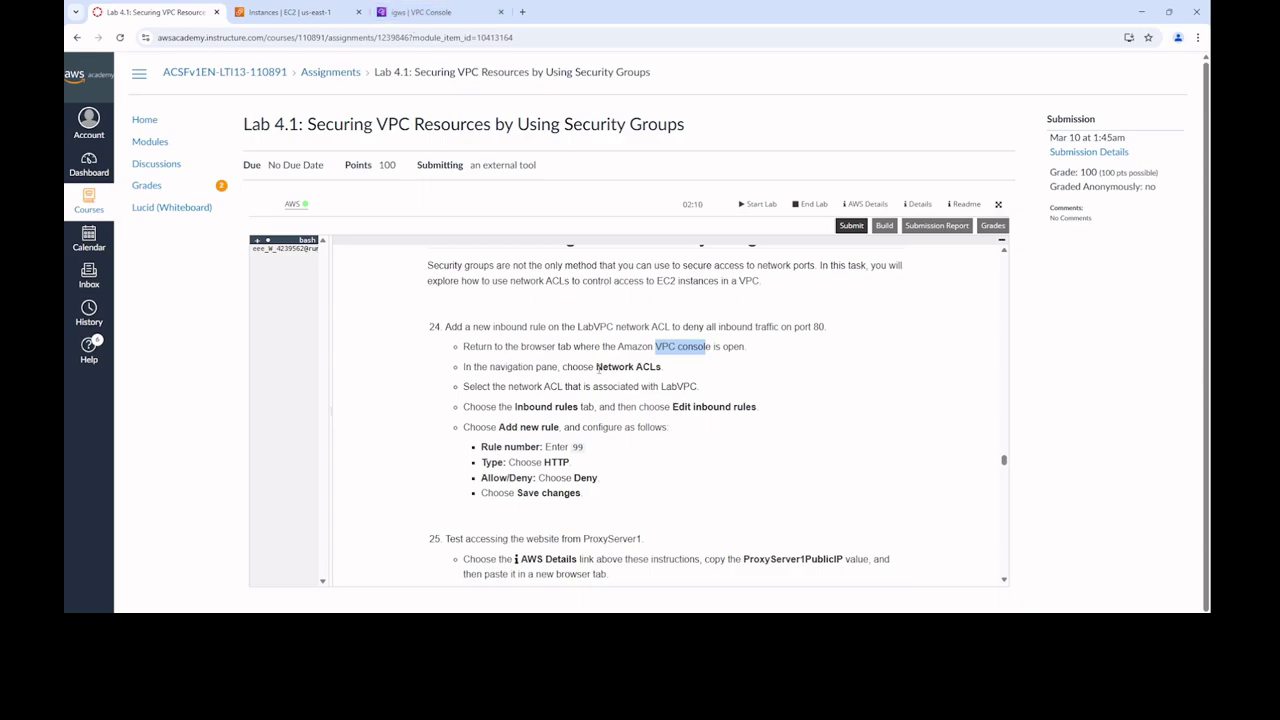
pyautogui.moveTo(597, 369); pyautogui.dragTo(659, 366)
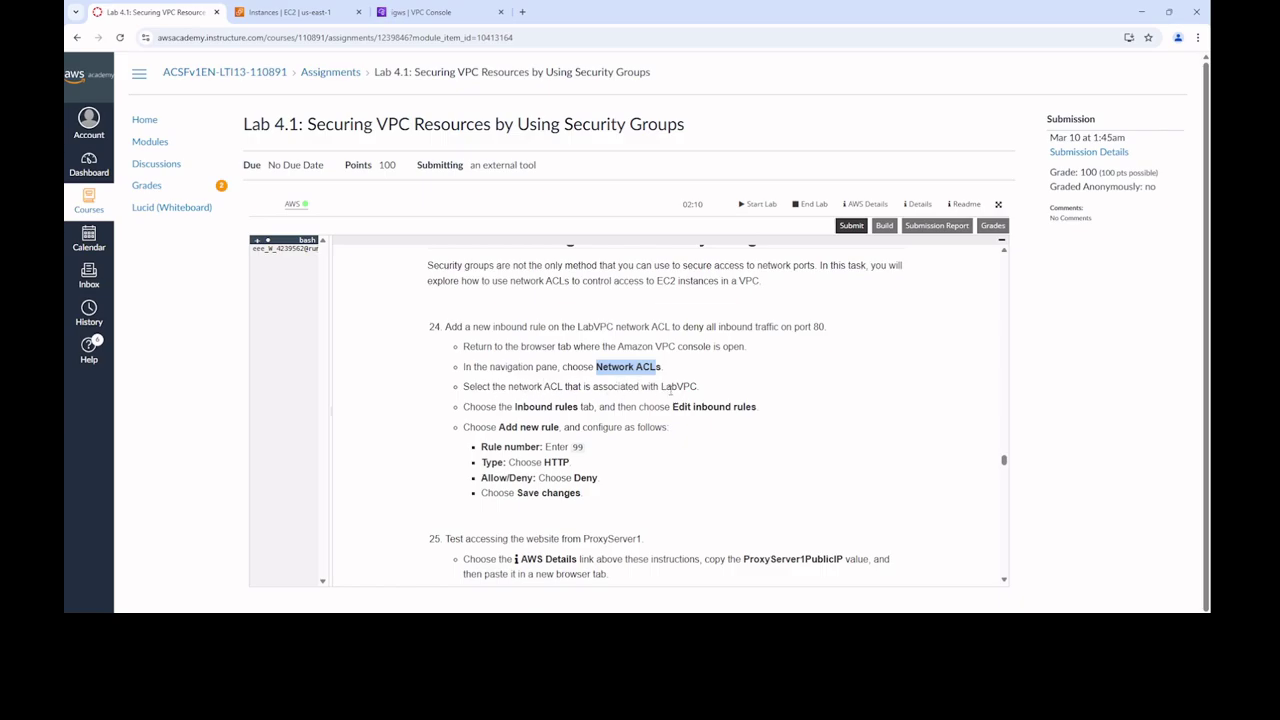
pyautogui.moveTo(662, 388); pyautogui.dragTo(696, 387)
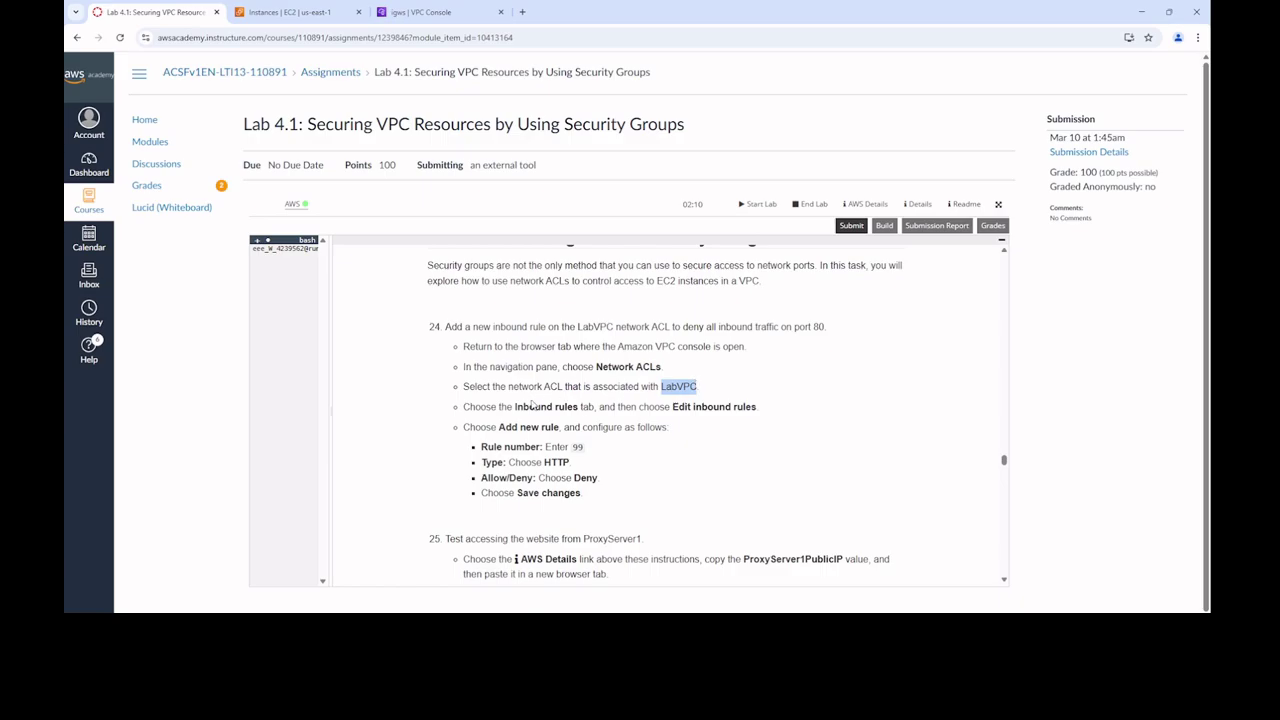
pyautogui.moveTo(515, 407); pyautogui.dragTo(767, 431)
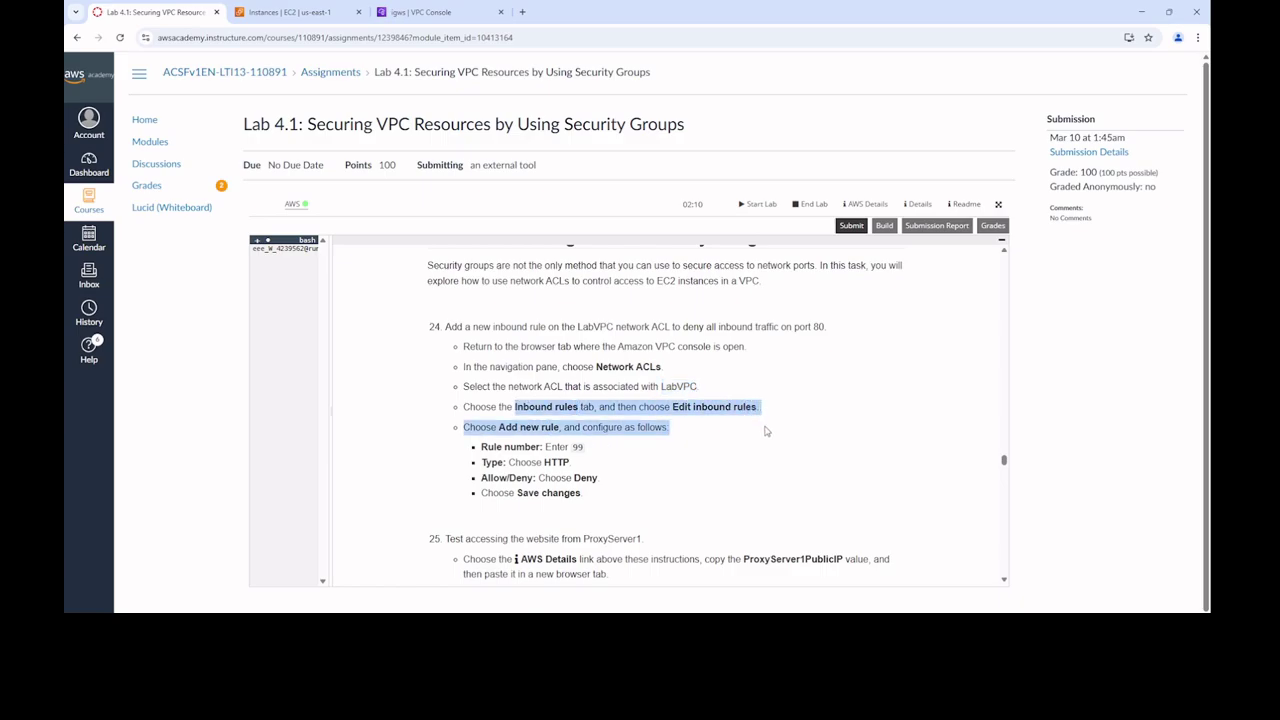
pyautogui.click(586, 410)
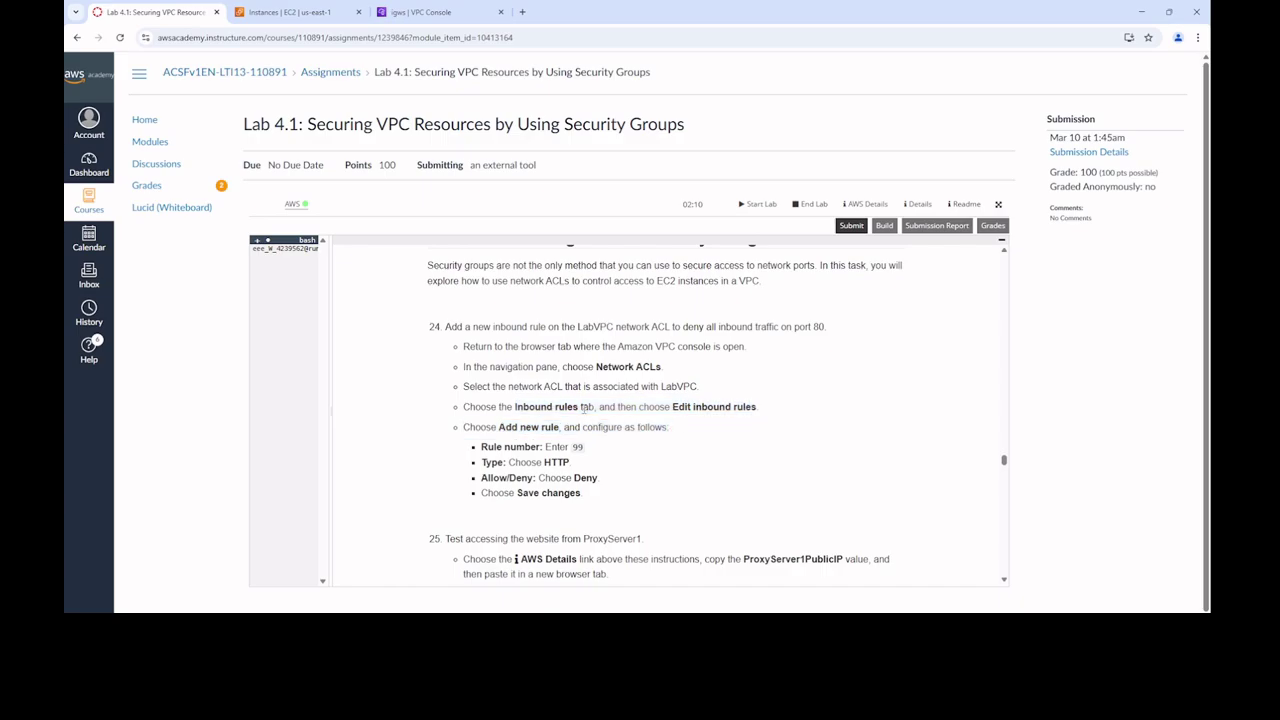
# Switch to the VPC console and open its list of network ACLs
pyautogui.click(268, 13)
pyautogui.click(414, 12)
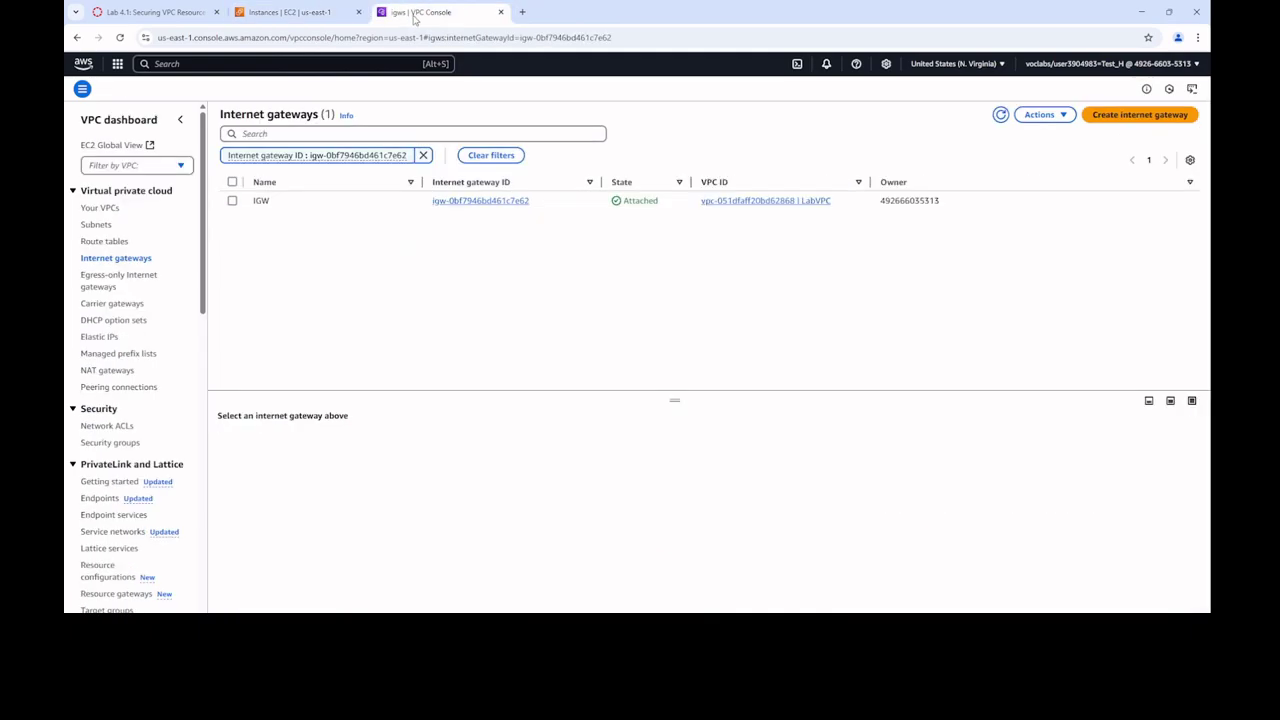
pyautogui.click(104, 429)
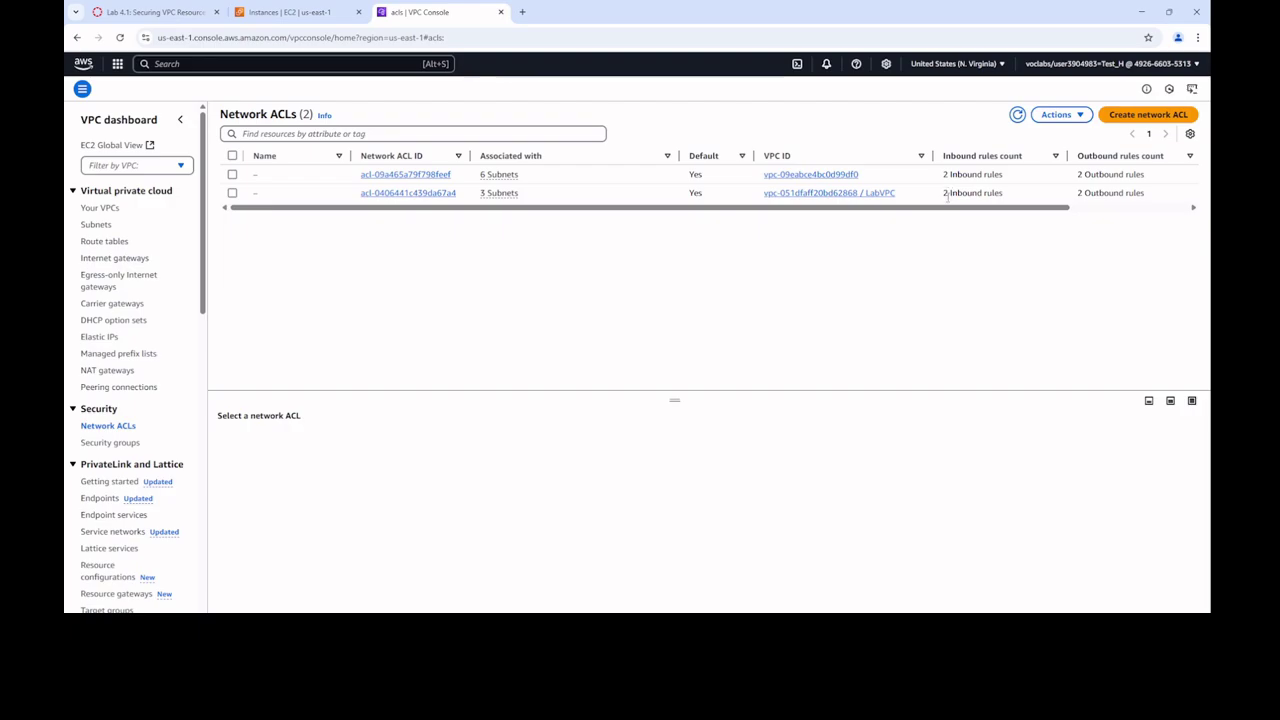
# Examine the subnets associated with each of the two network ACLs
pyautogui.click(509, 176)
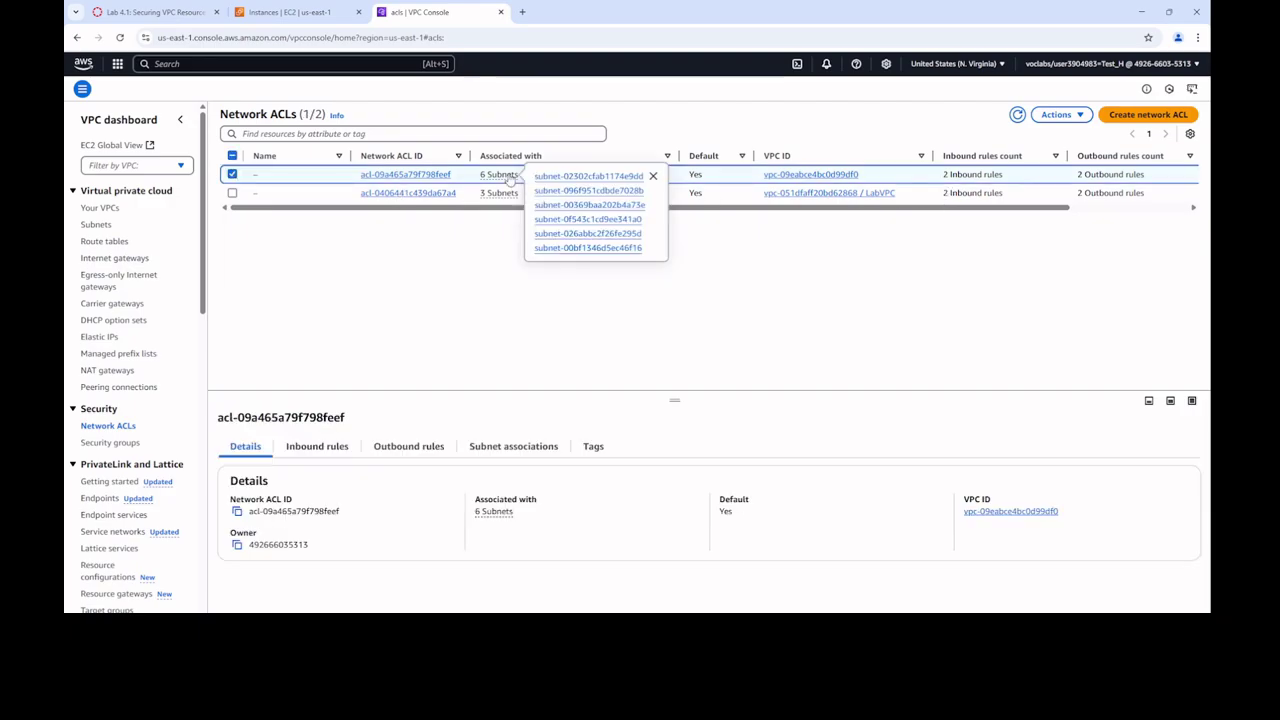
pyautogui.click(497, 193)
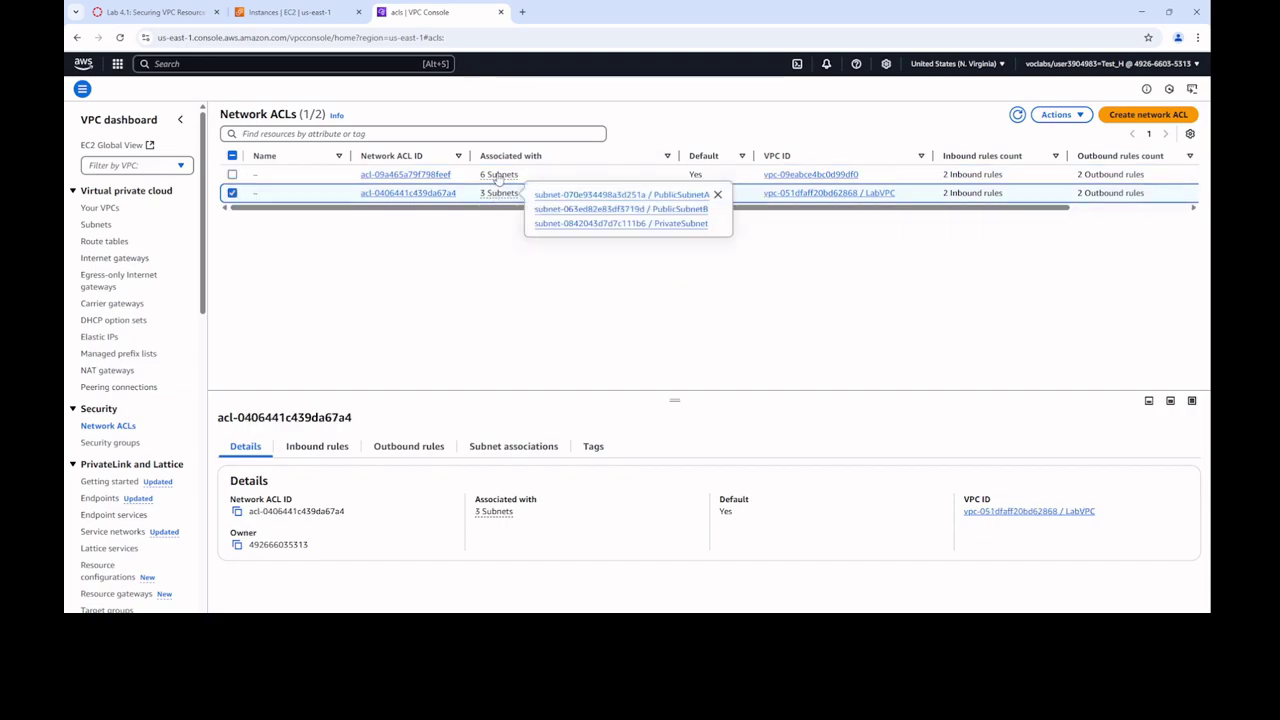
pyautogui.click(498, 176)
pyautogui.click(941, 260)
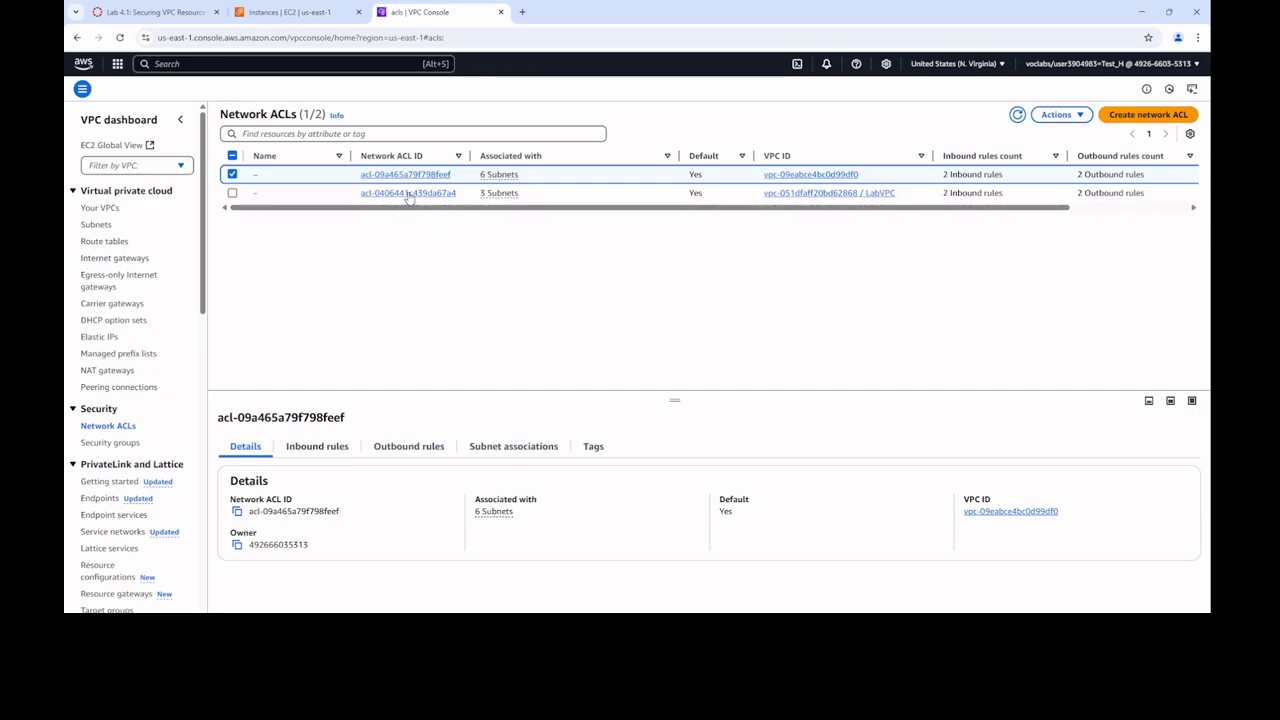
# Select the network ACL associated with LabVPC and check the choice against step 24 of the lab instructions
pyautogui.click(849, 194)
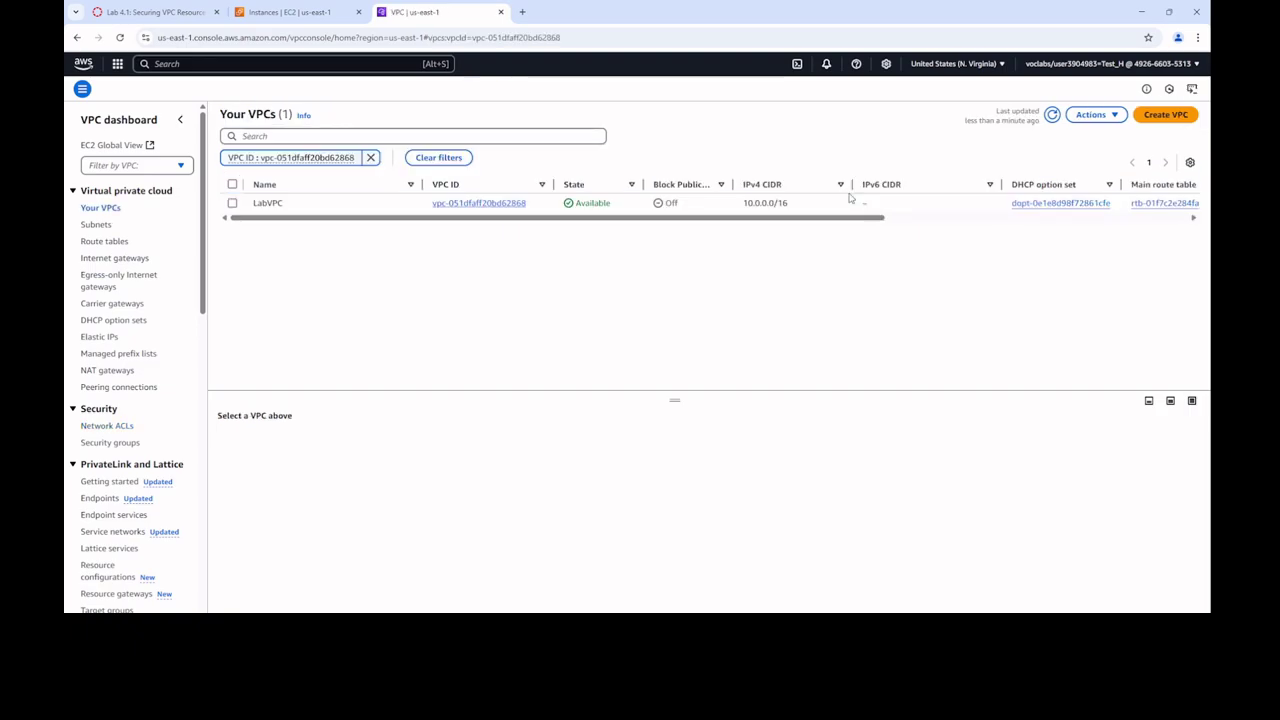
pyautogui.click(77, 38)
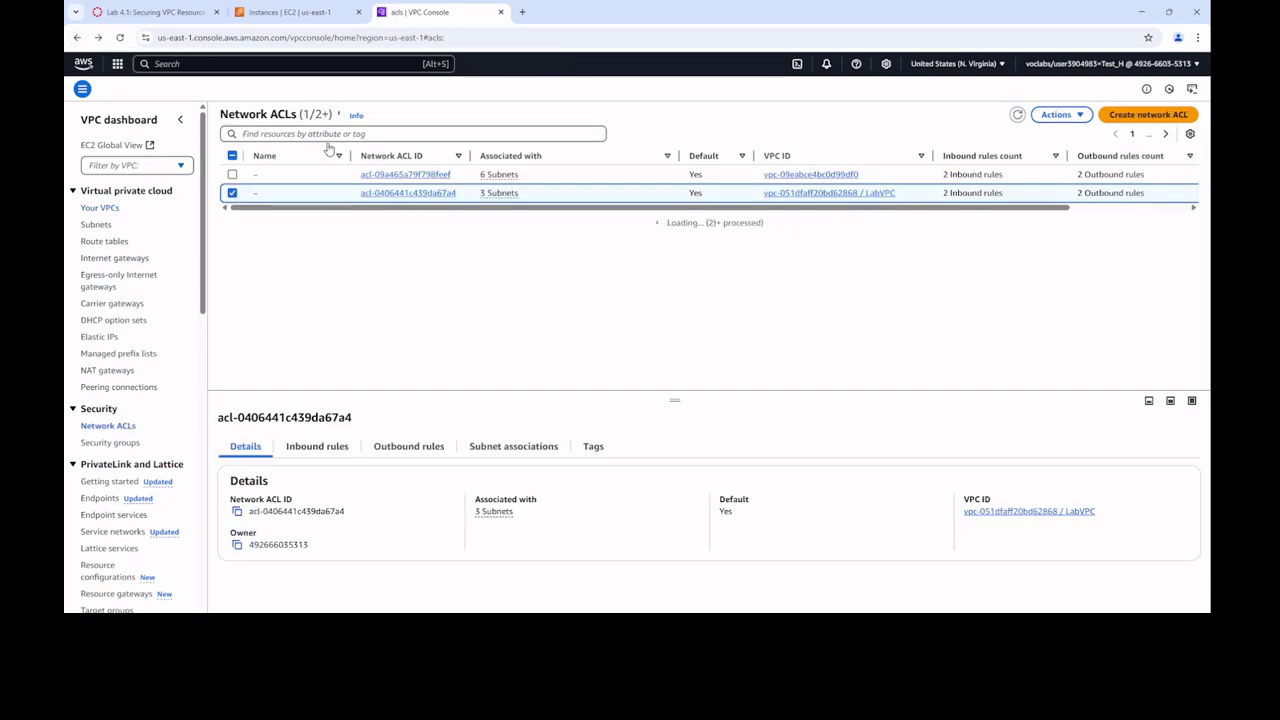
pyautogui.click(155, 18)
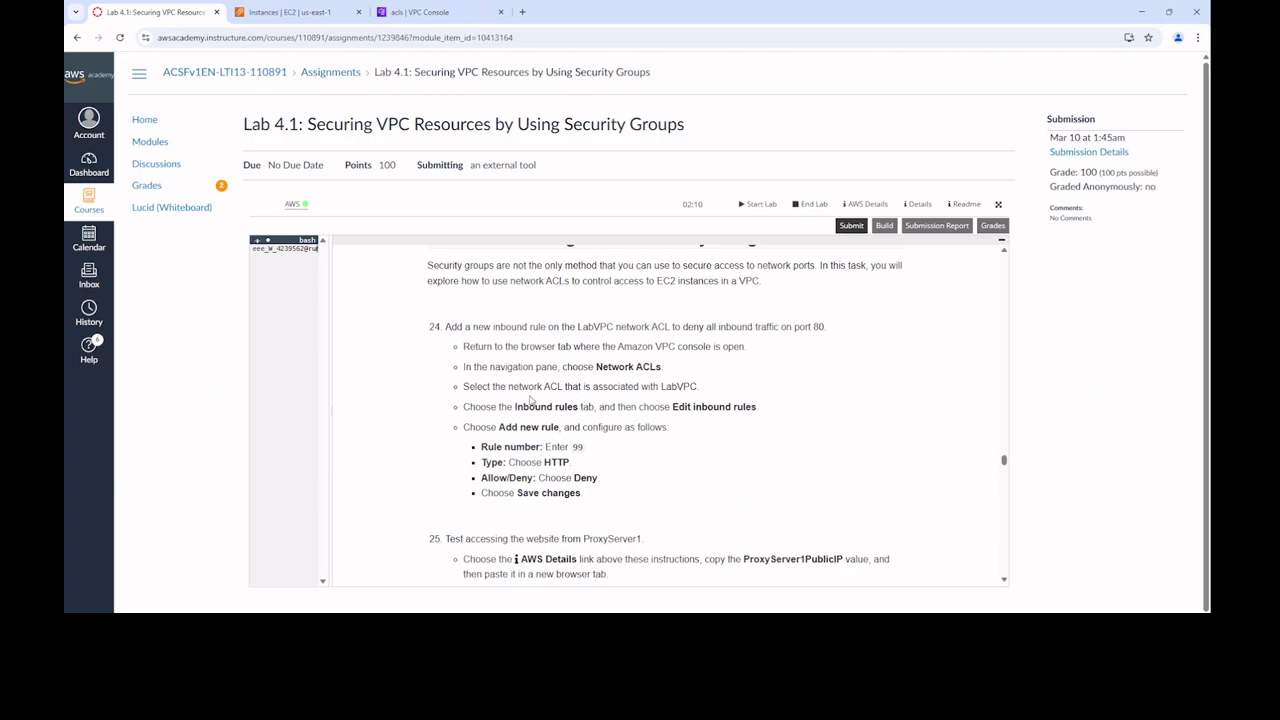
pyautogui.moveTo(546, 390); pyautogui.dragTo(706, 390)
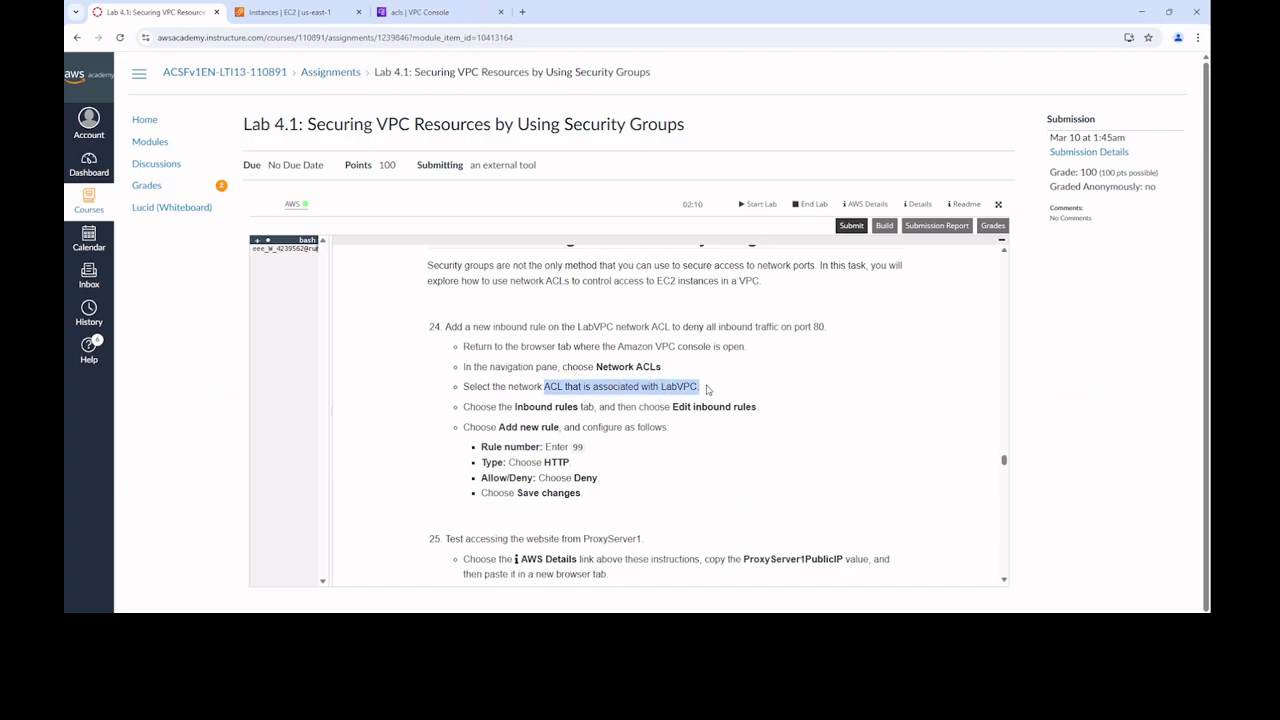
# Check the inbound rule directions in lab step 24 and open the details of the network ACL associated with LabVPC
pyautogui.click(707, 407)
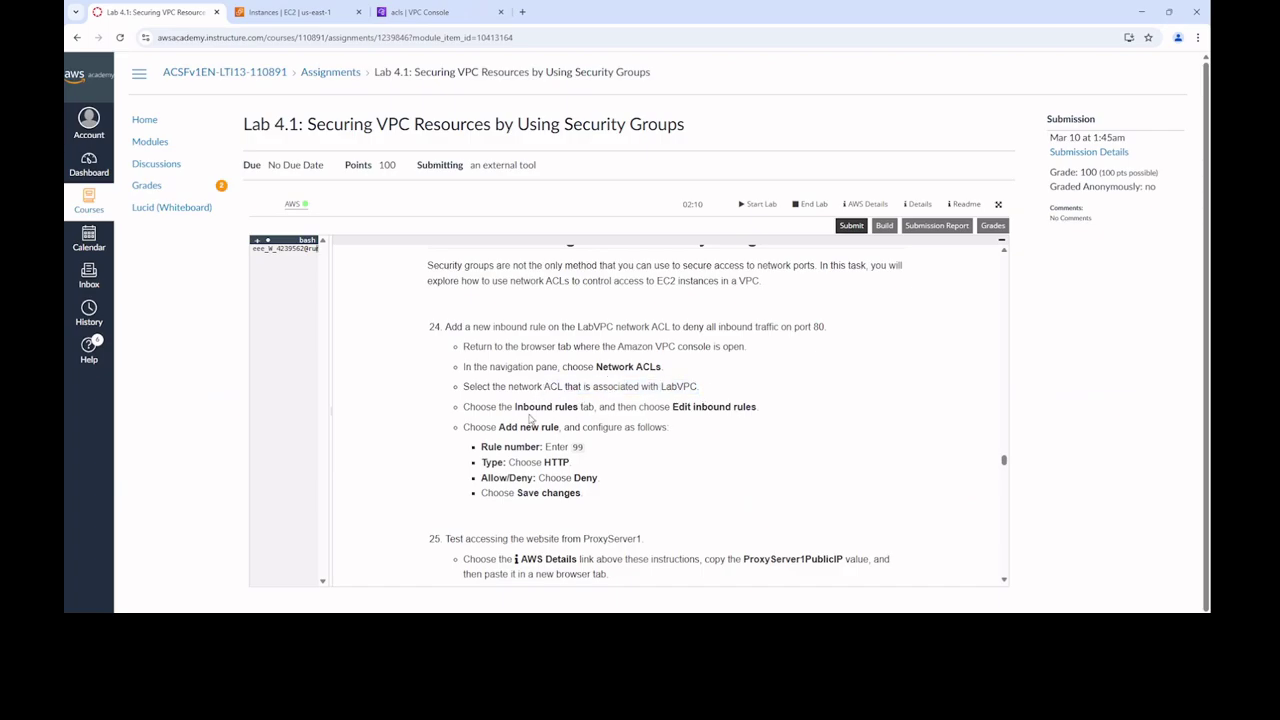
pyautogui.moveTo(517, 407); pyautogui.dragTo(562, 407)
pyautogui.moveTo(672, 407); pyautogui.dragTo(731, 407)
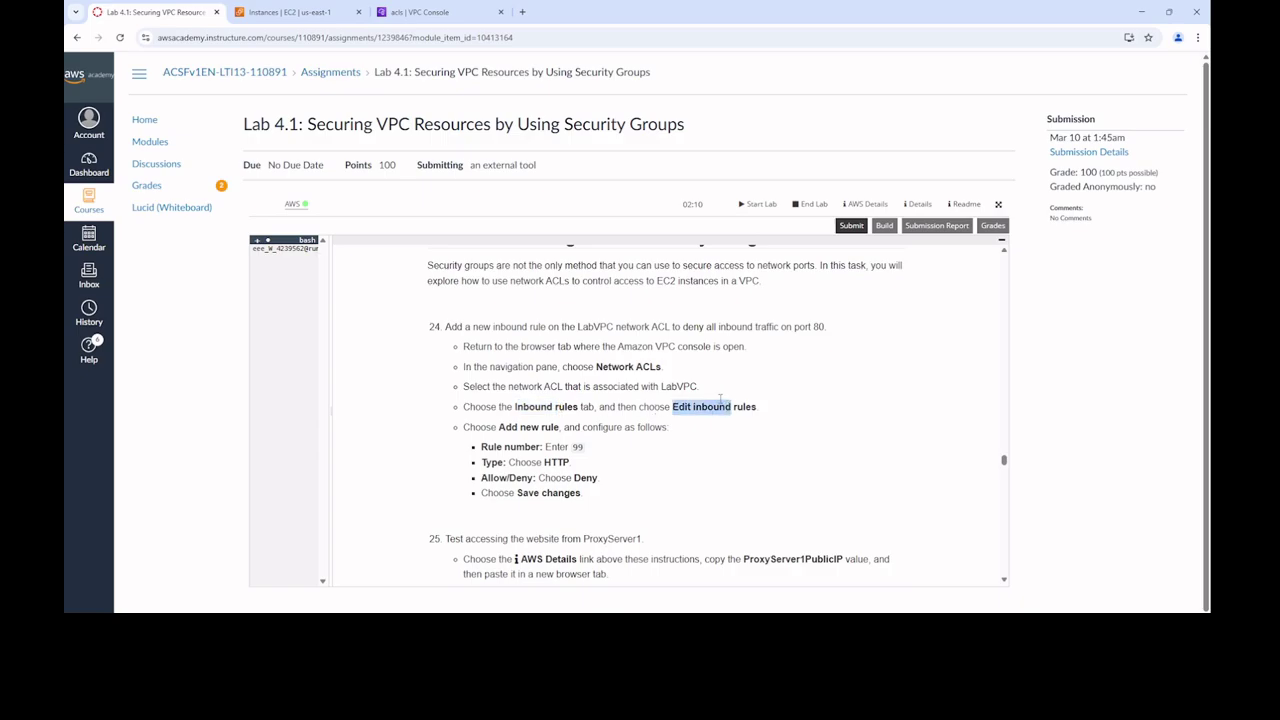
pyautogui.click(400, 13)
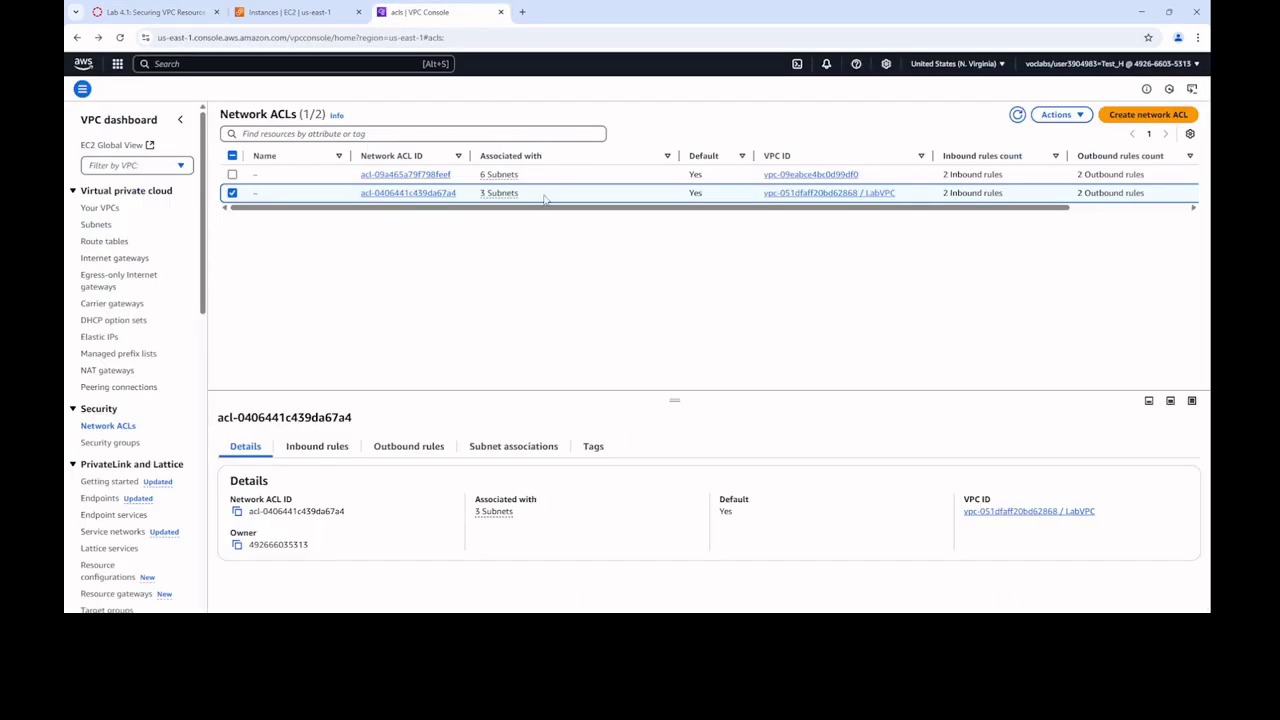
pyautogui.click(430, 194)
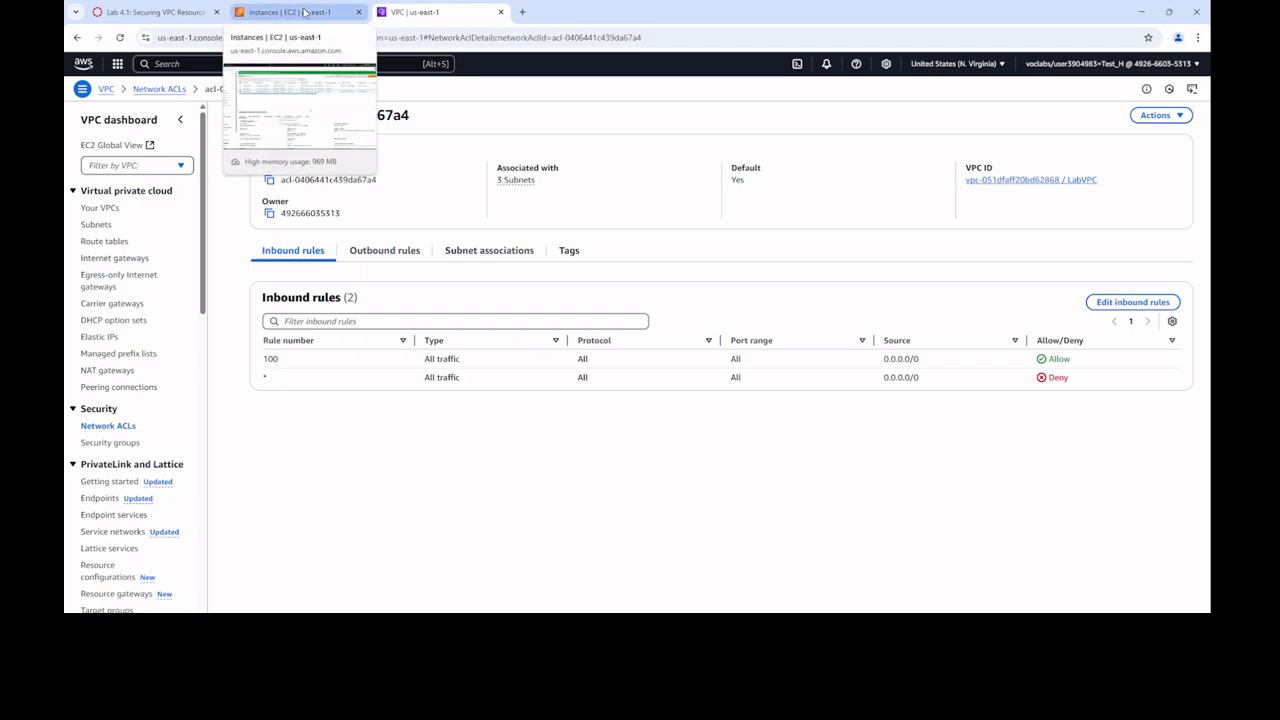
# Check the required rule number in the lab instructions and add a new inbound rule numbered 99 to the LabVPC network ACL
pyautogui.click(305, 12)
pyautogui.click(150, 13)
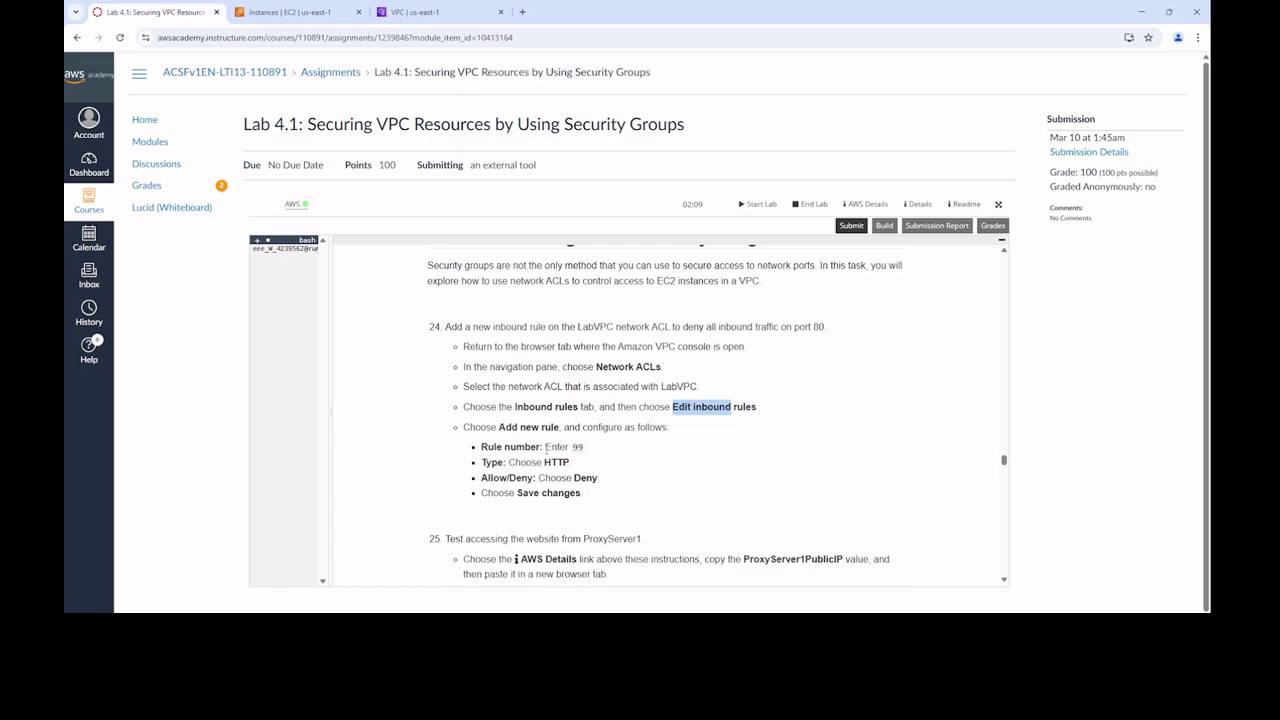
pyautogui.moveTo(545, 446); pyautogui.dragTo(584, 447)
pyautogui.click(382, 10)
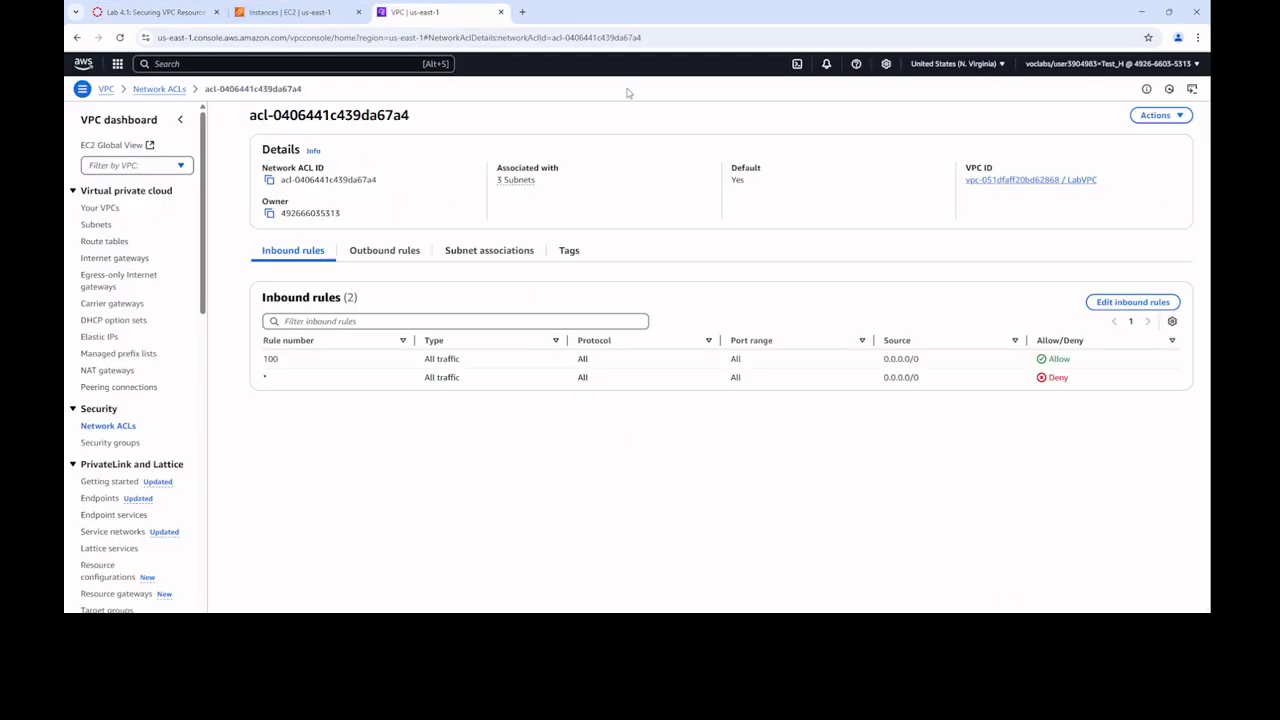
pyautogui.click(1118, 304)
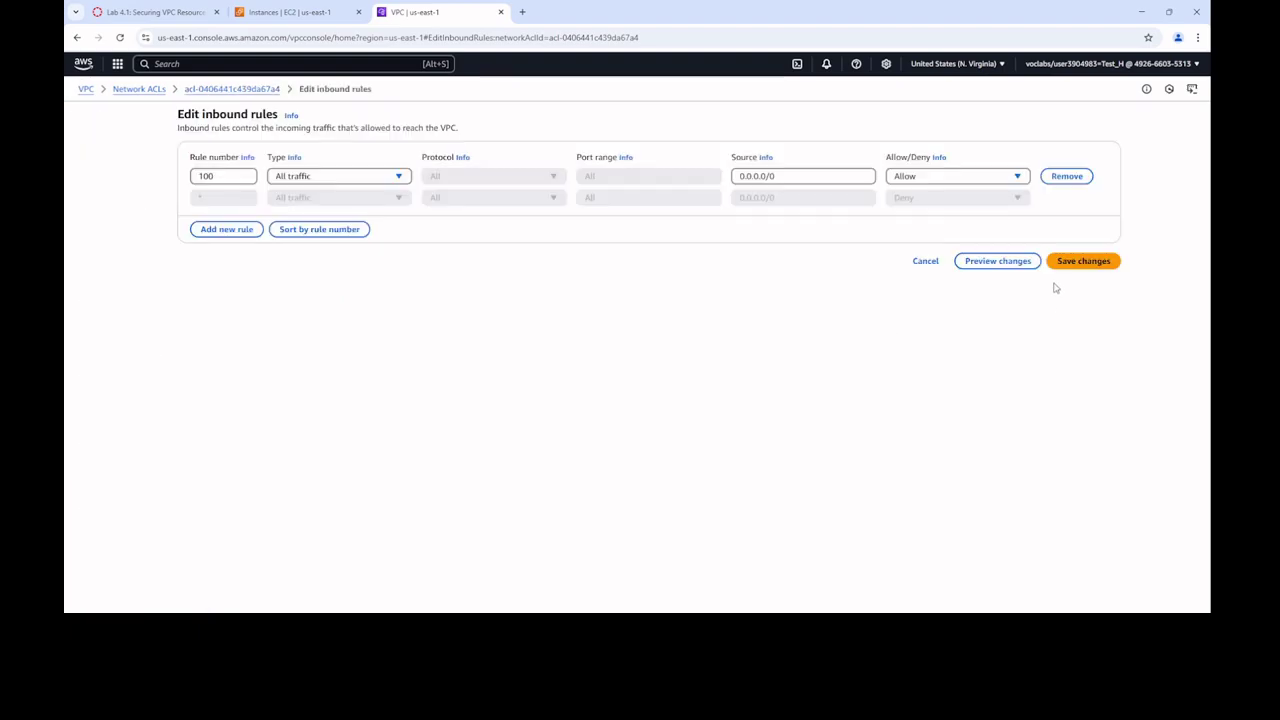
pyautogui.click(226, 229)
pyautogui.click(226, 197)
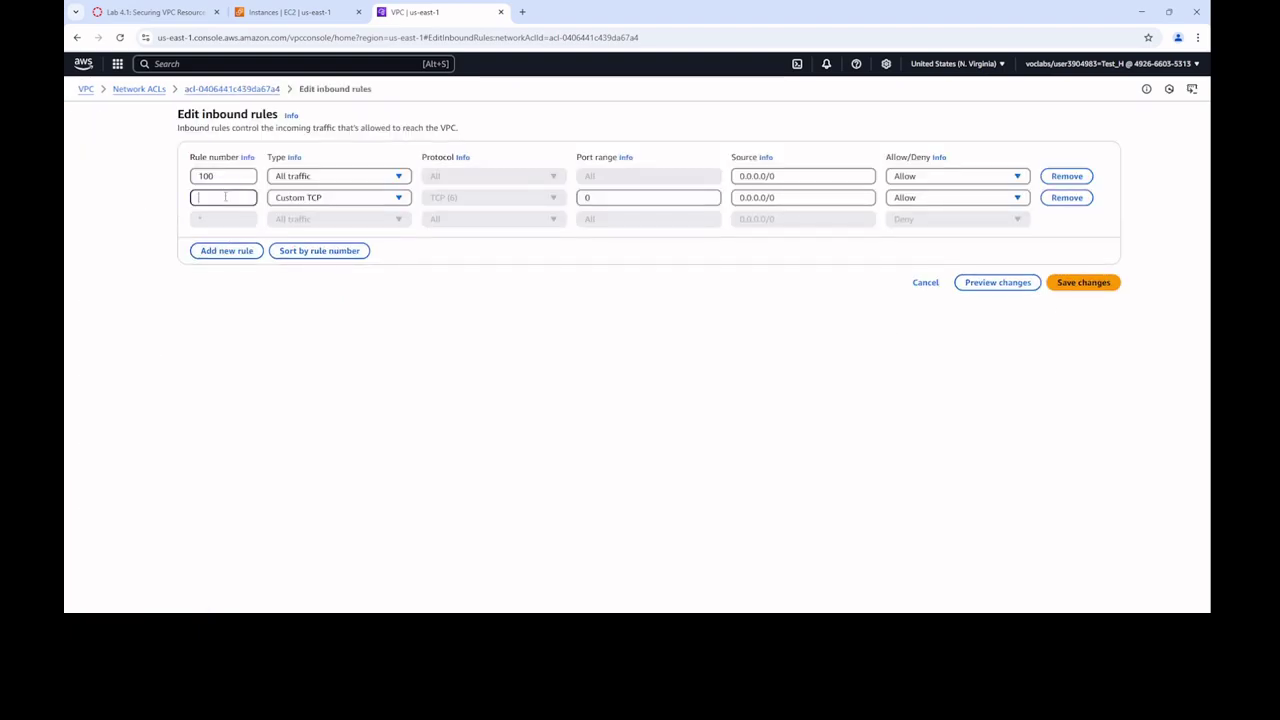
pyautogui.write('99')
# Set the type of inbound rule 99 to HTTP (80), consulting the rule settings in the lab instructions
pyautogui.click(175, 13)
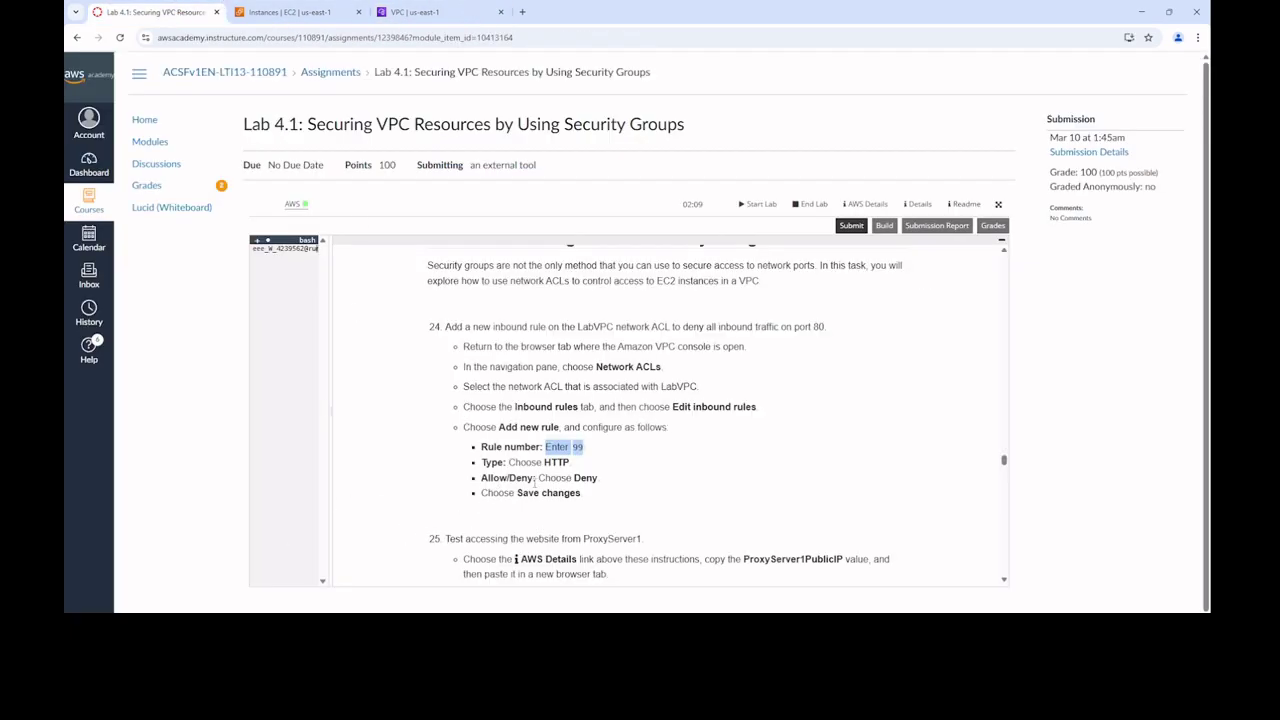
pyautogui.click(271, 20)
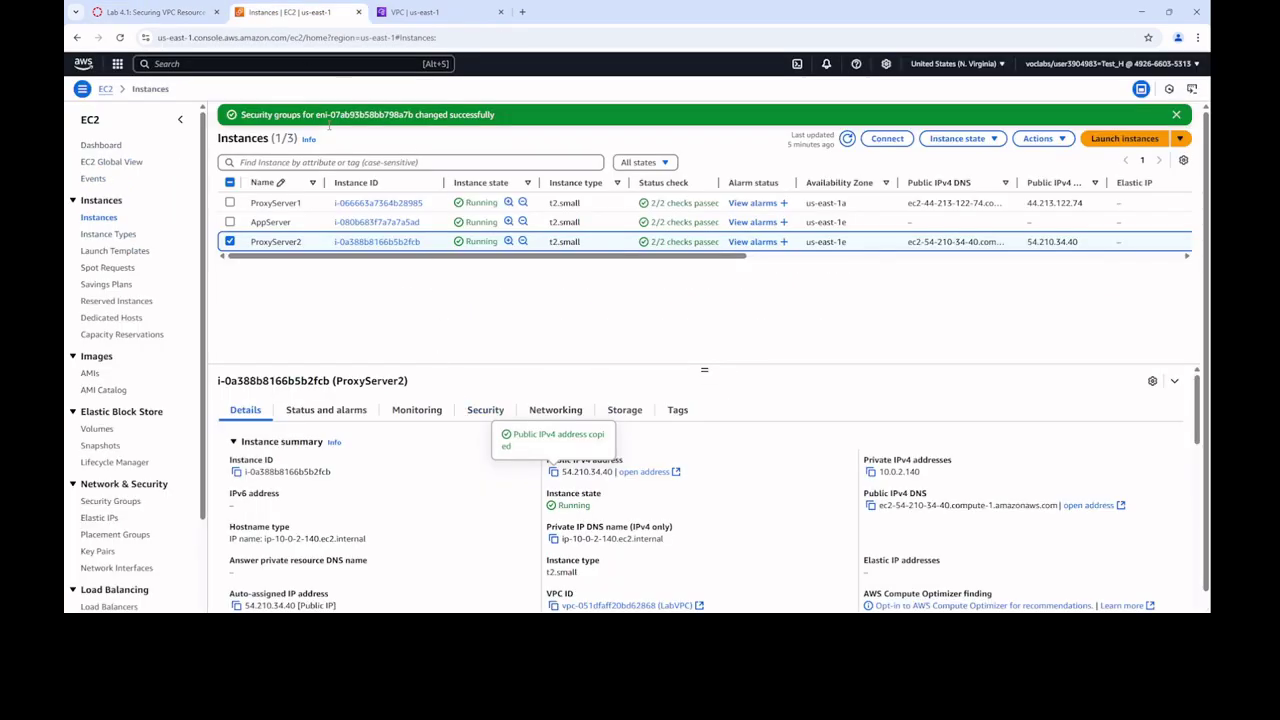
pyautogui.click(420, 11)
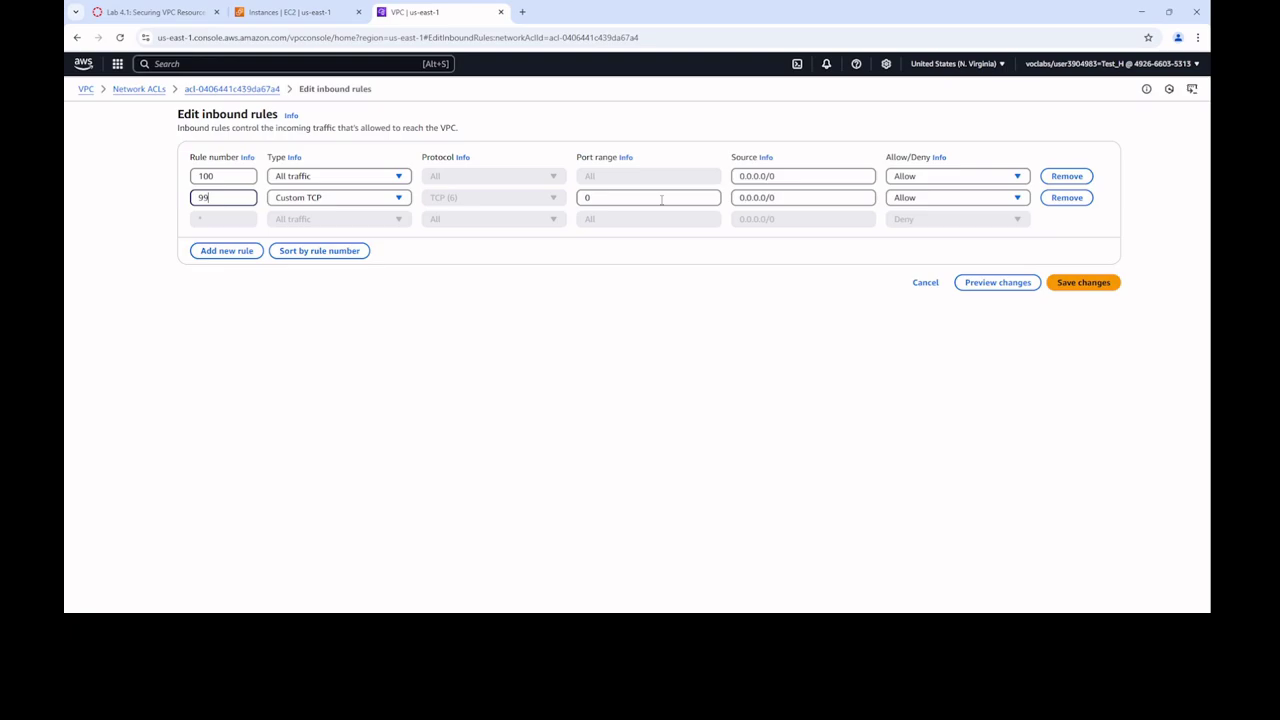
pyautogui.click(345, 203)
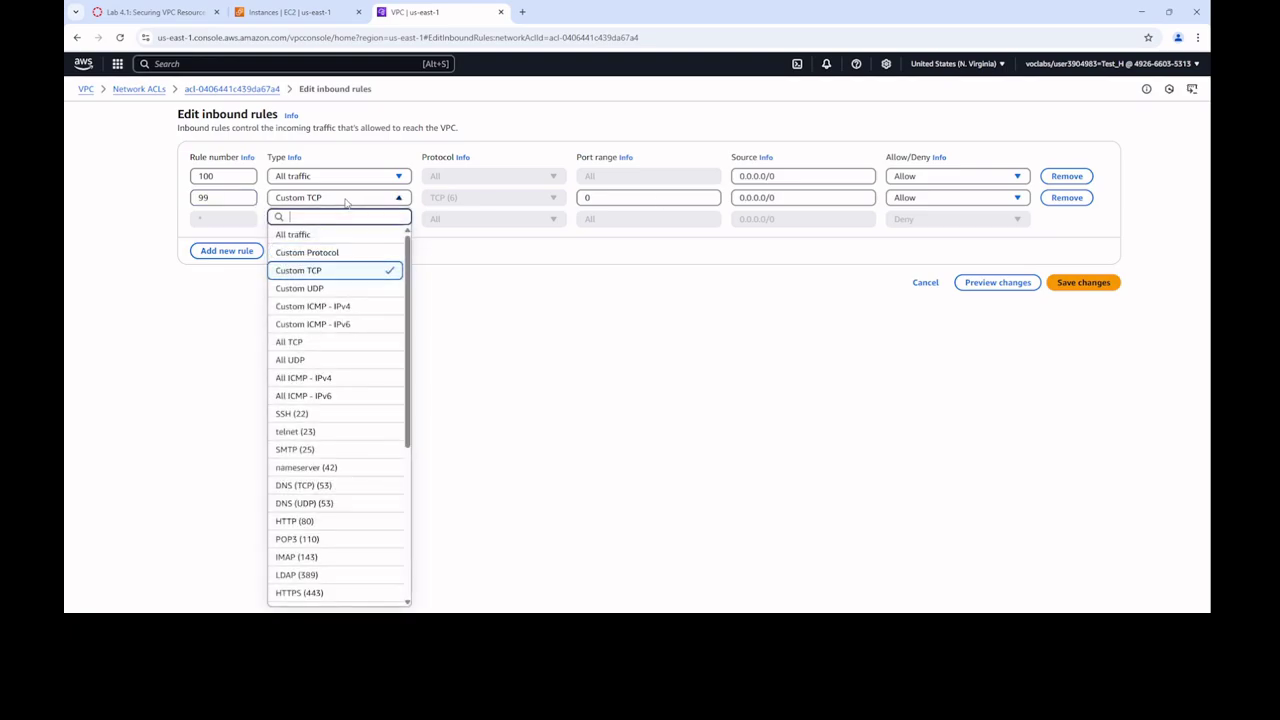
pyautogui.click(337, 197)
pyautogui.click(170, 12)
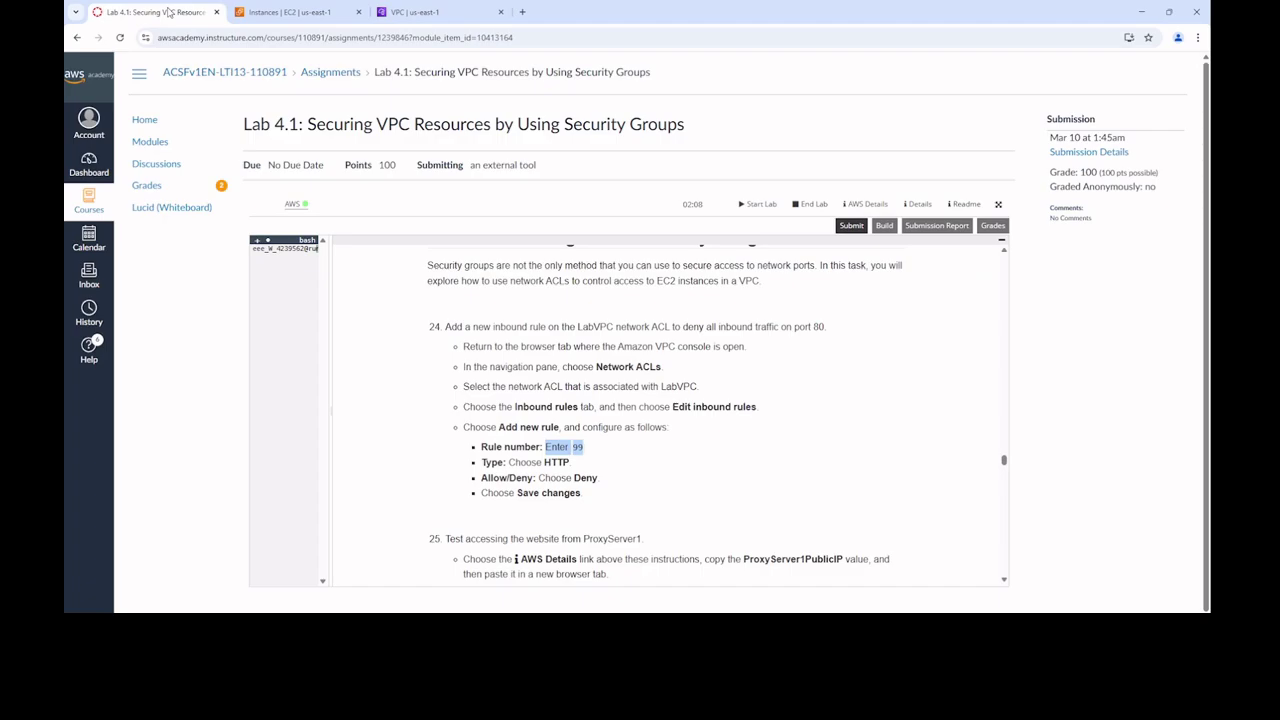
pyautogui.click(265, 12)
pyautogui.click(420, 12)
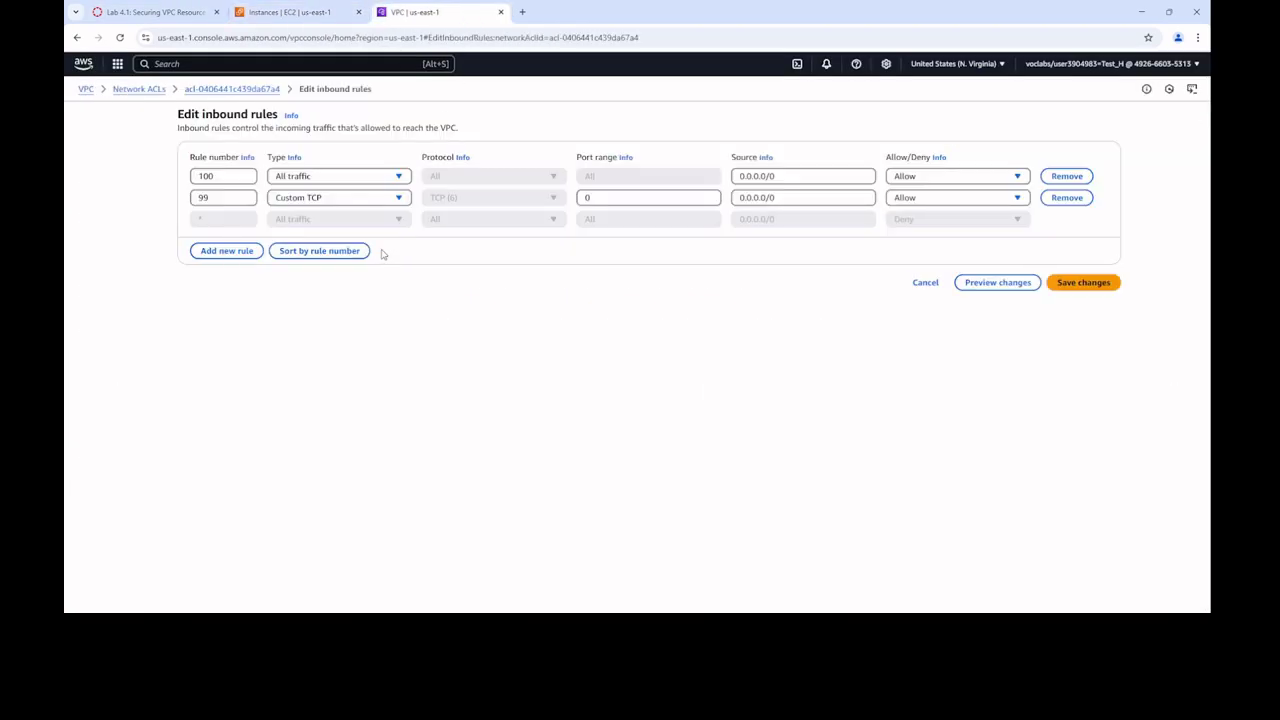
pyautogui.click(398, 199)
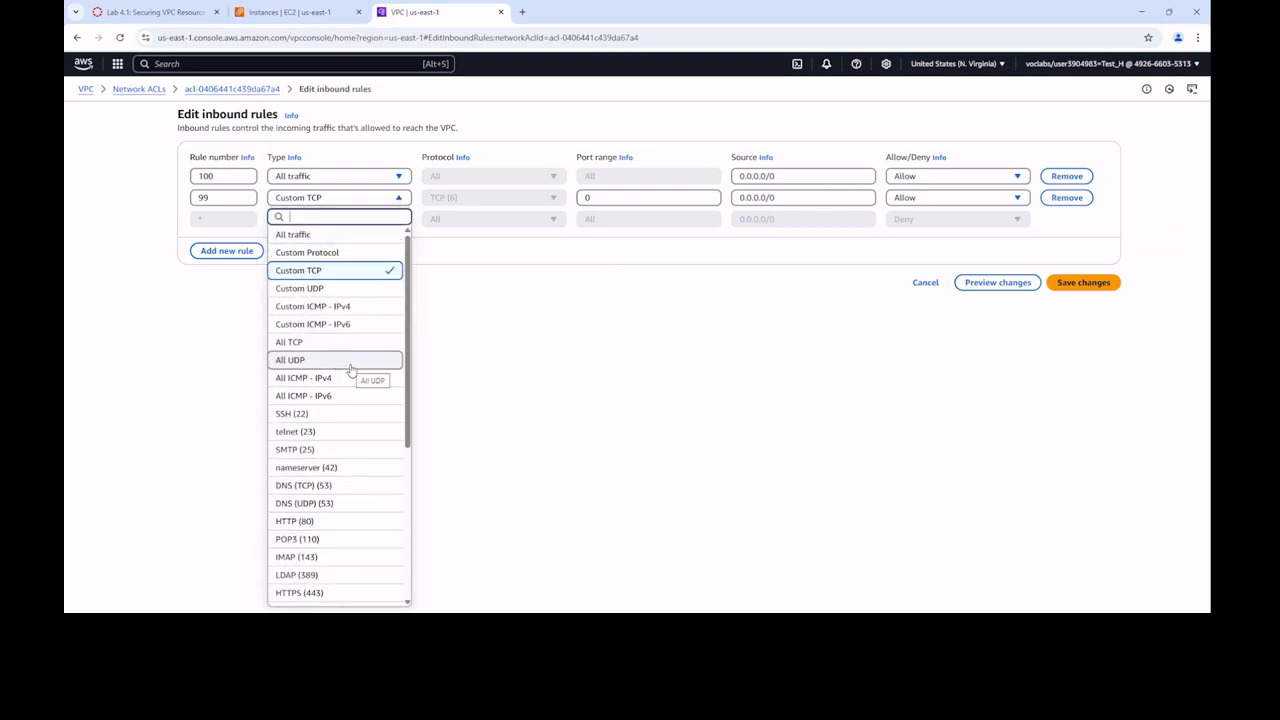
pyautogui.click(334, 521)
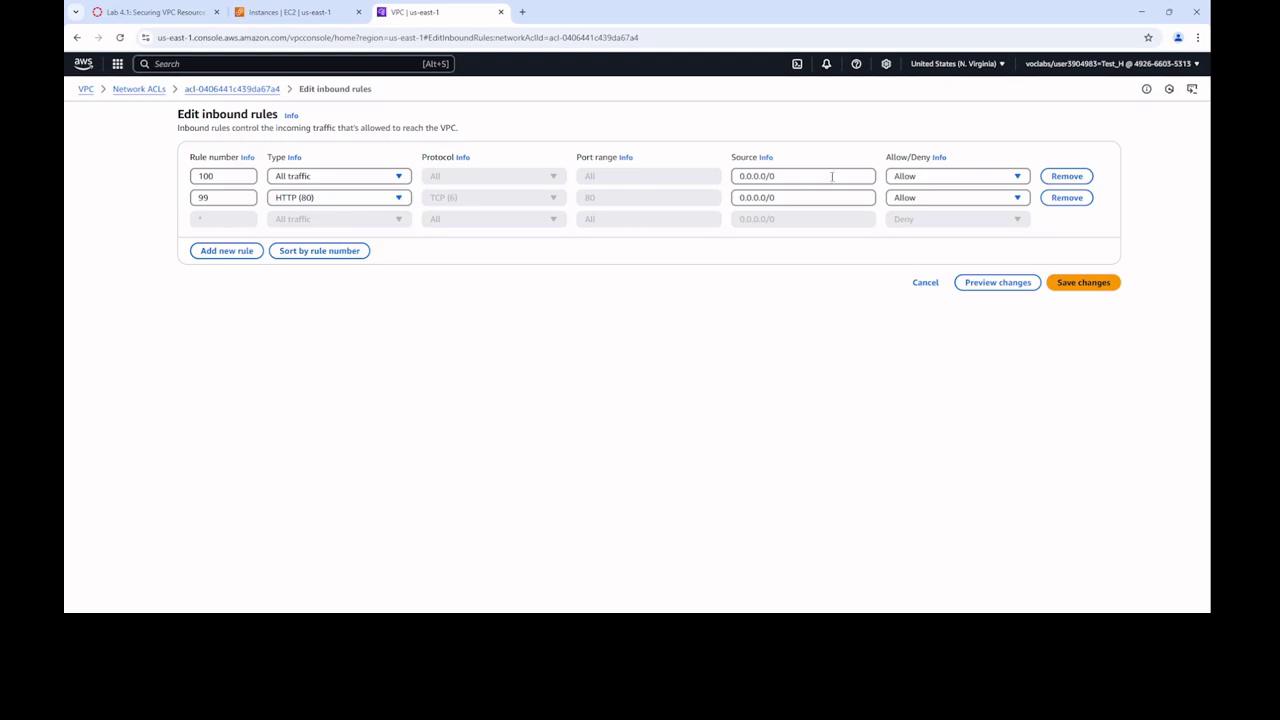
# Set inbound rule 99 to Deny, check it against lab step 24, and save the inbound rule changes
pyautogui.click(1017, 199)
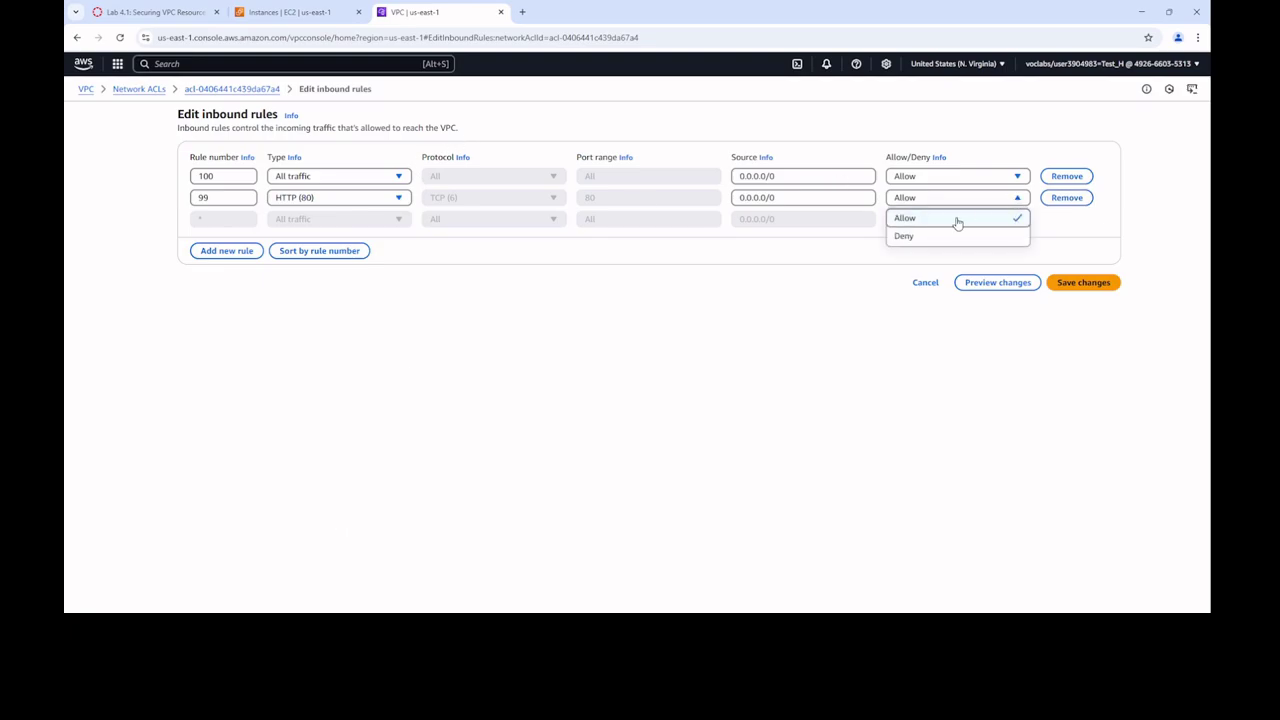
pyautogui.click(940, 237)
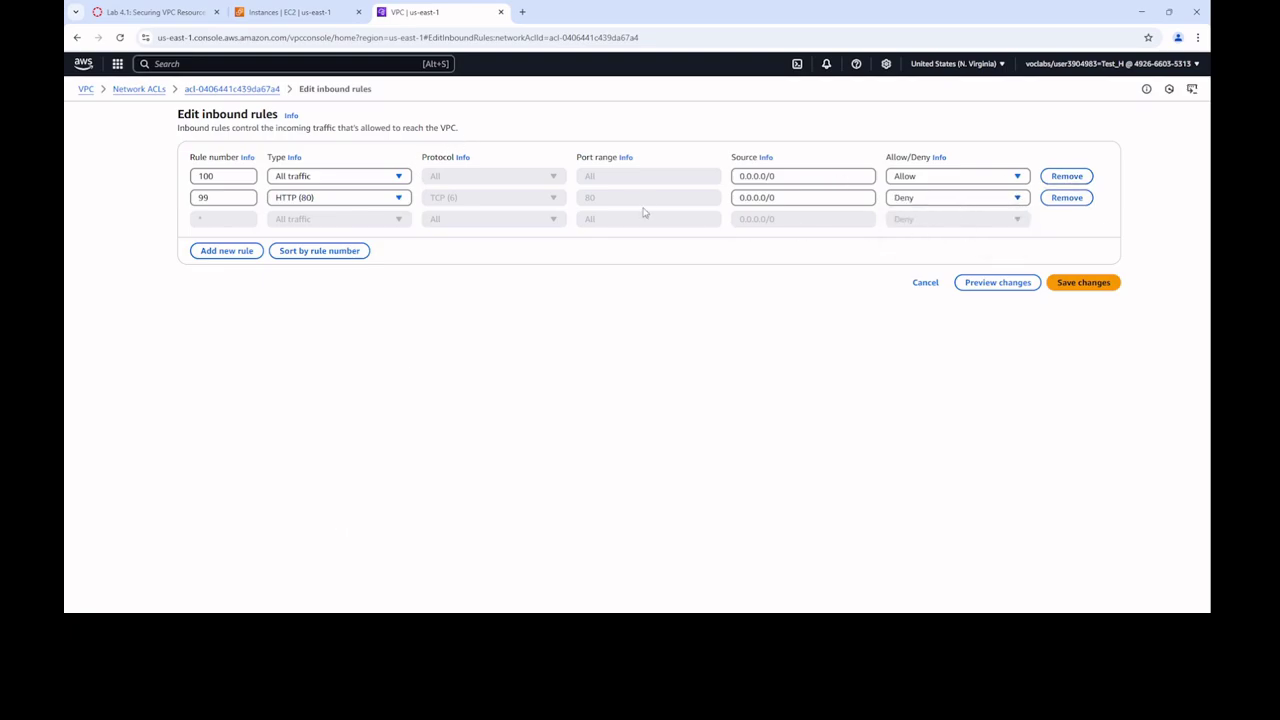
pyautogui.click(150, 12)
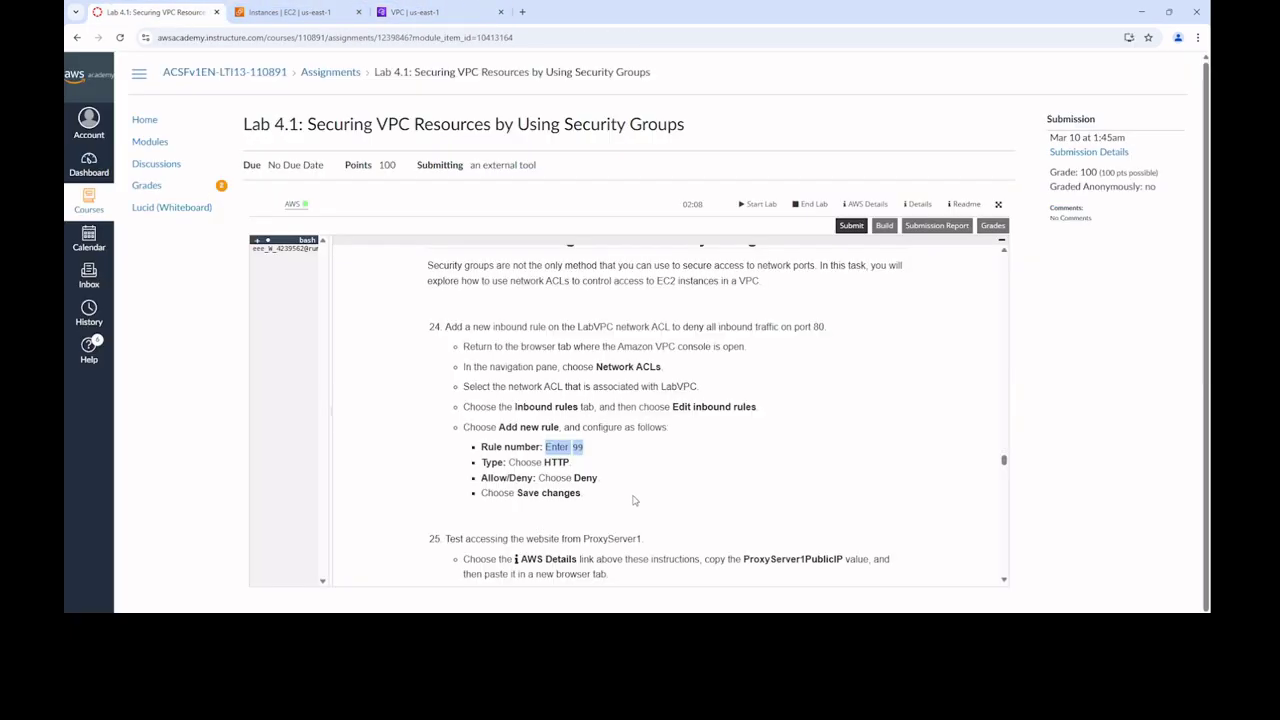
pyautogui.click(445, 12)
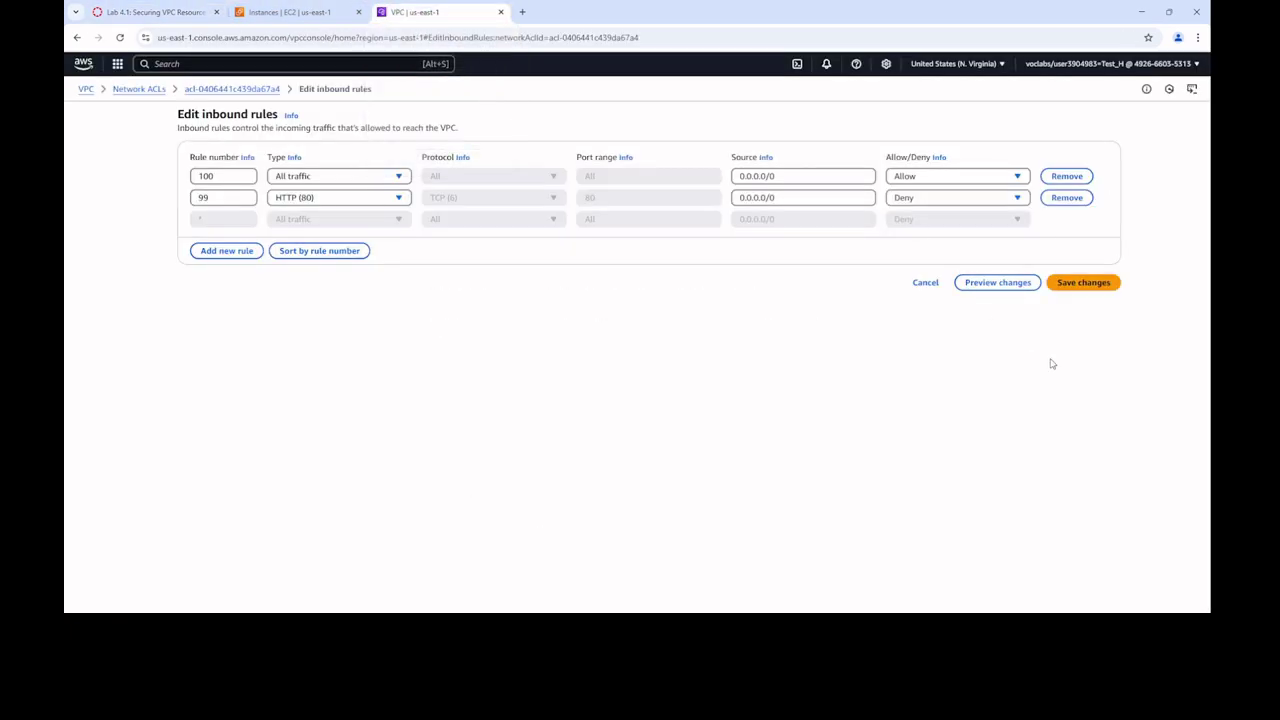
pyautogui.click(1065, 282)
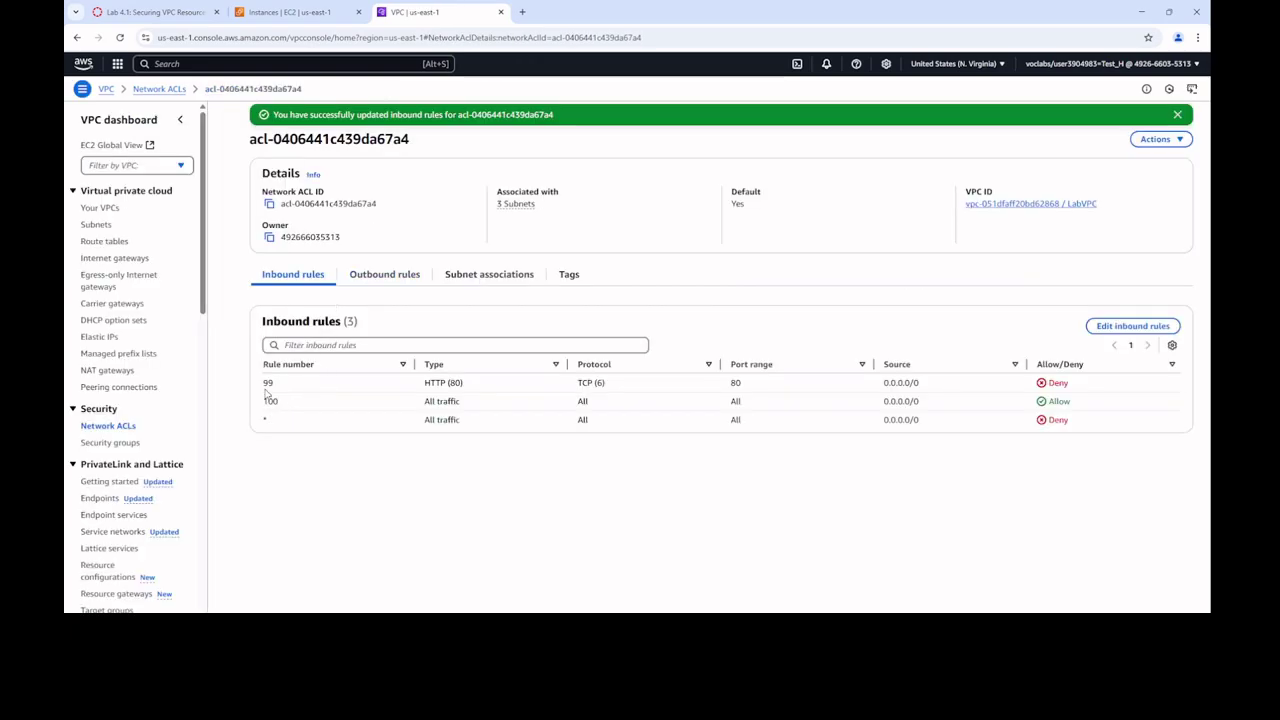
# Read lab step 25 on testing website access from ProxyServer1 and review the saved inbound rules of the LabVPC network ACL
pyautogui.moveTo(266, 383); pyautogui.dragTo(306, 390)
pyautogui.click(155, 12)
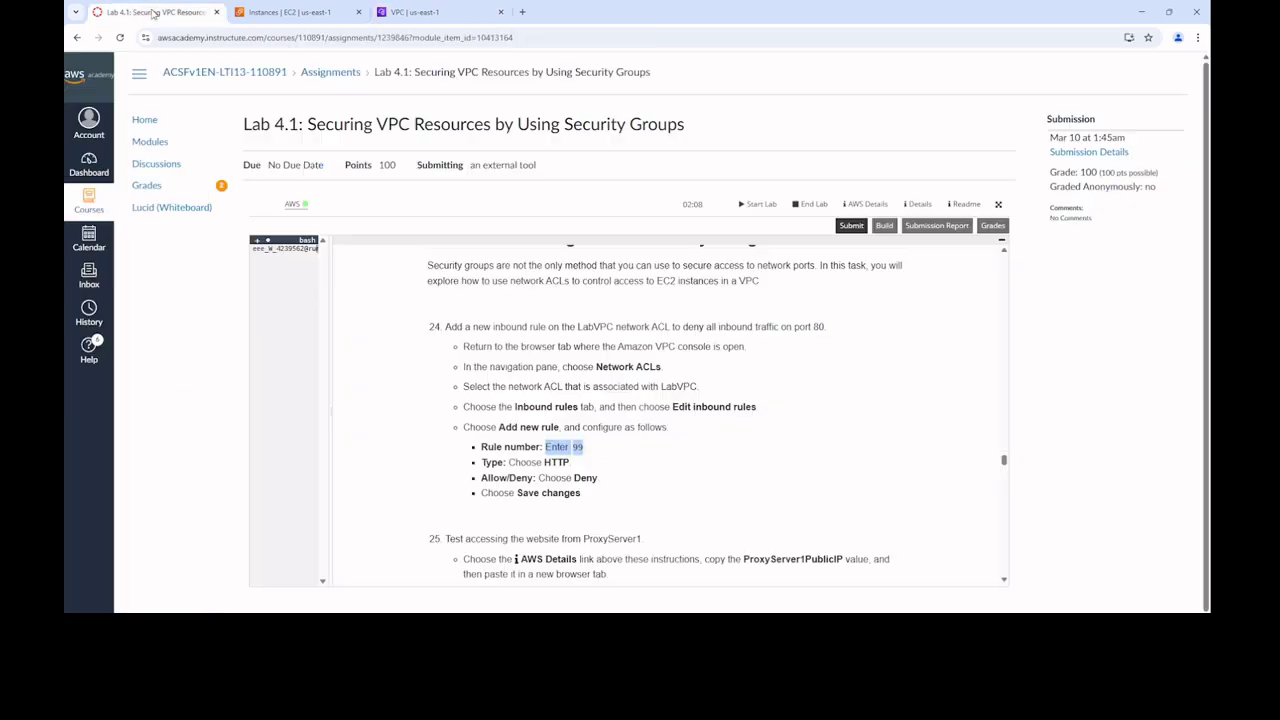
pyautogui.scroll(-3, 605, 355)
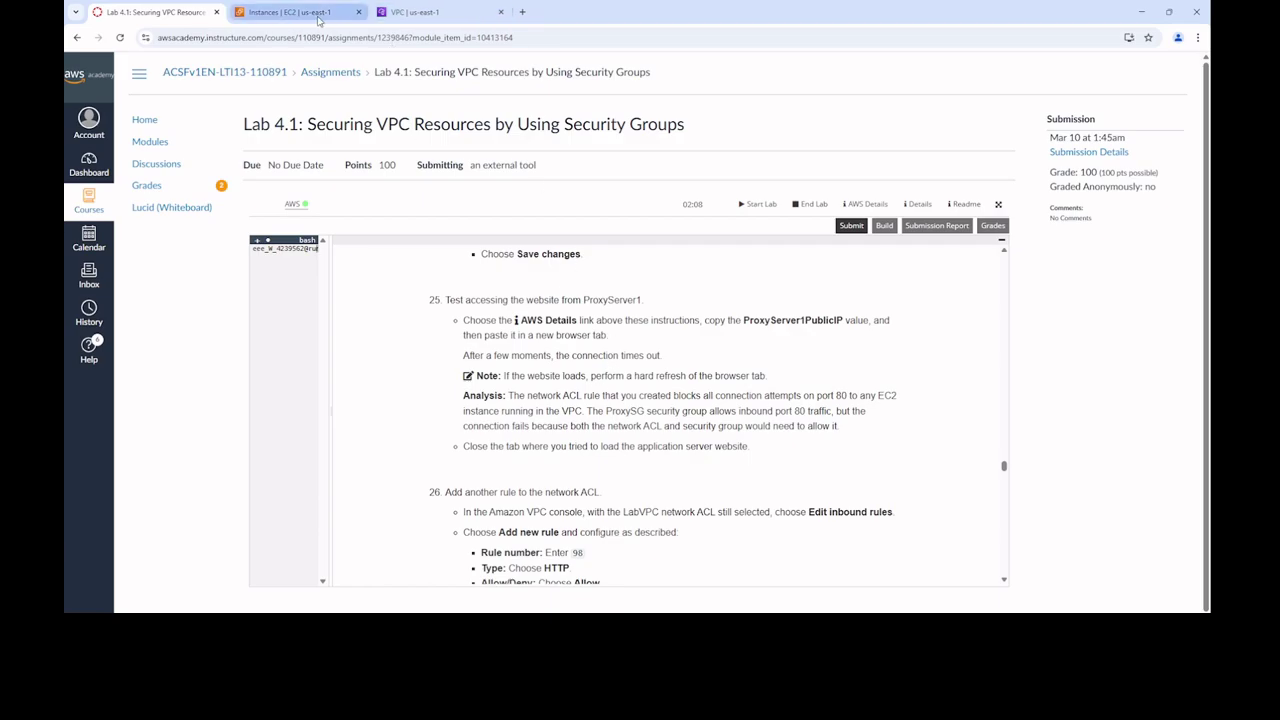
pyautogui.click(423, 12)
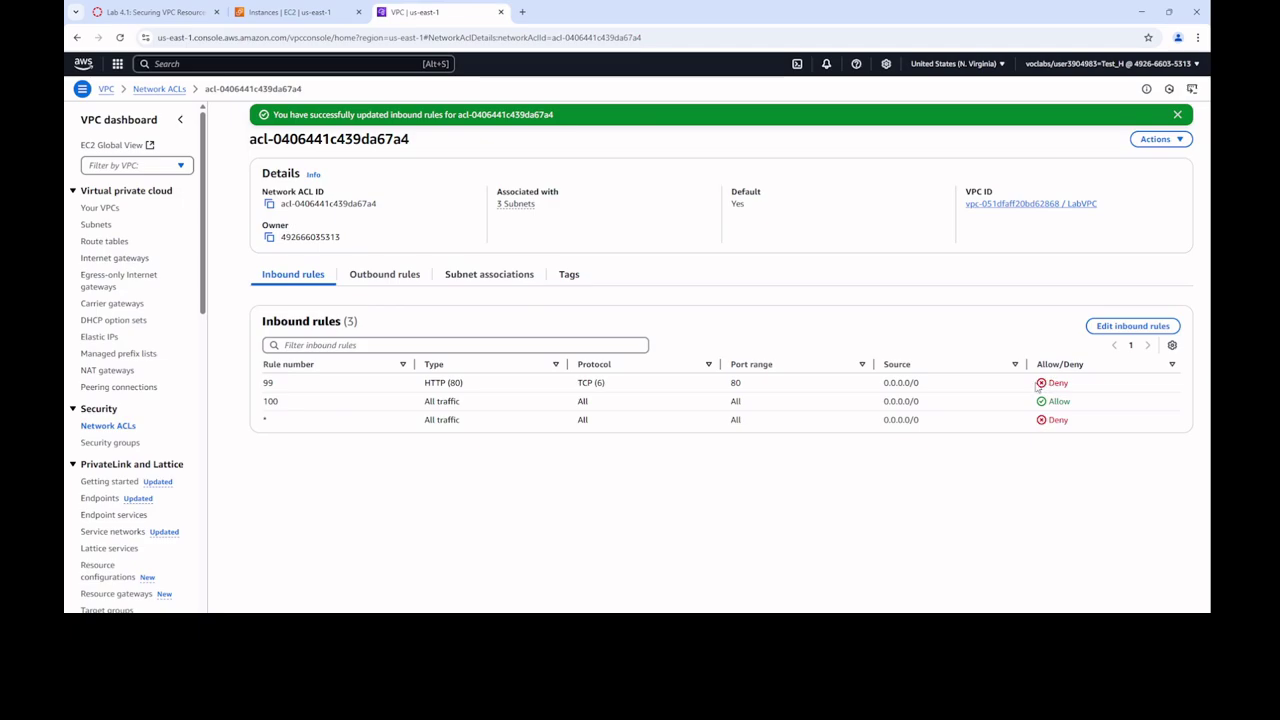
# Copy ProxyServer1's public IPv4 address from the EC2 instances and load 44.213.122.74 in a new browser tab
pyautogui.click(287, 12)
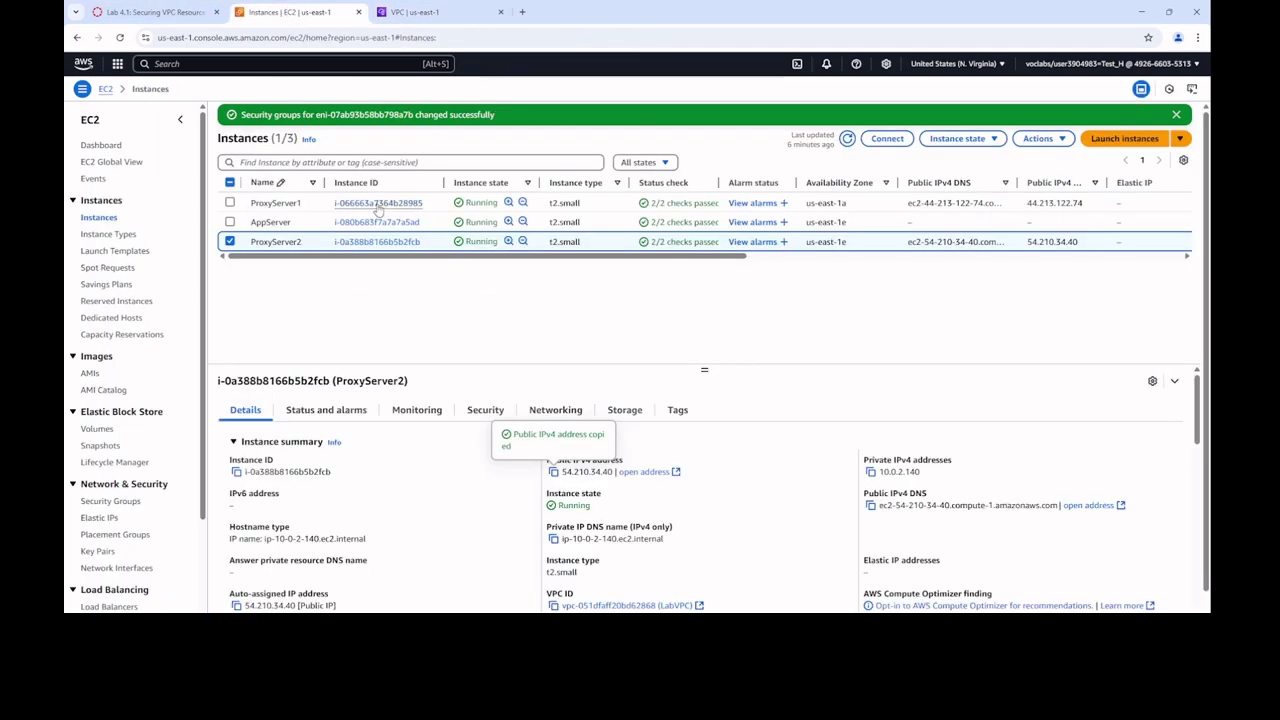
pyautogui.click(309, 202)
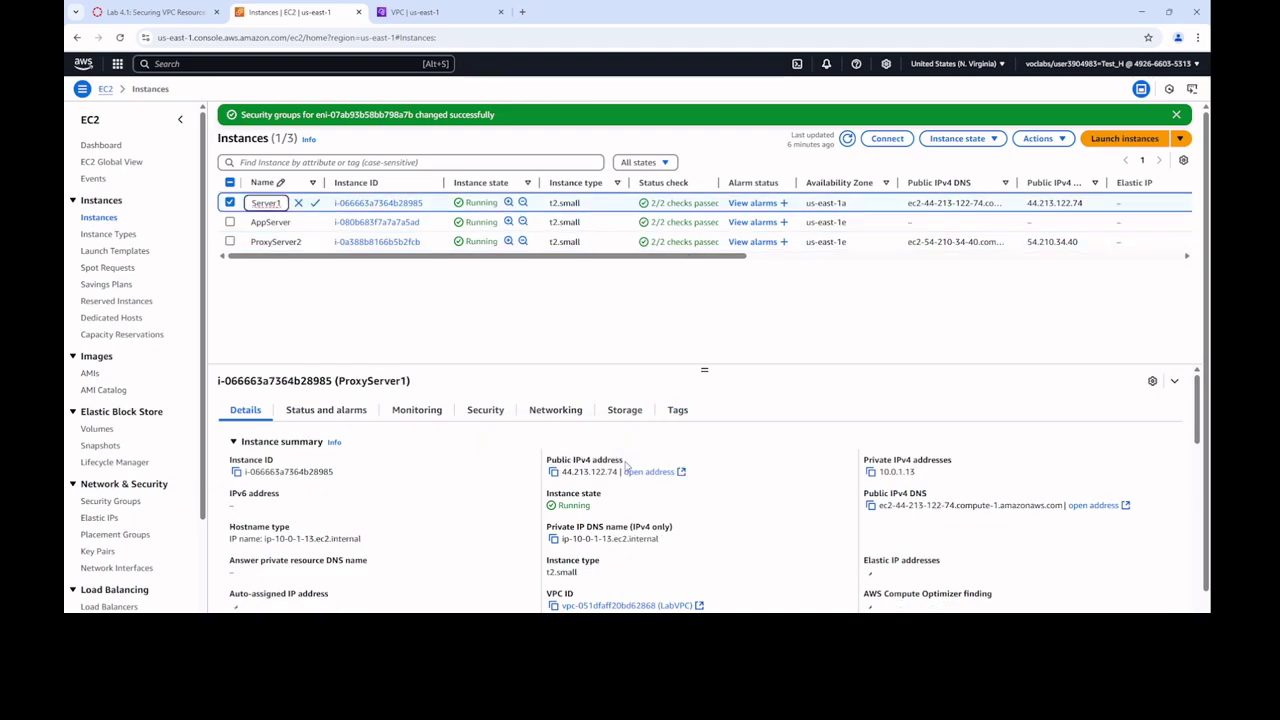
pyautogui.click(553, 471)
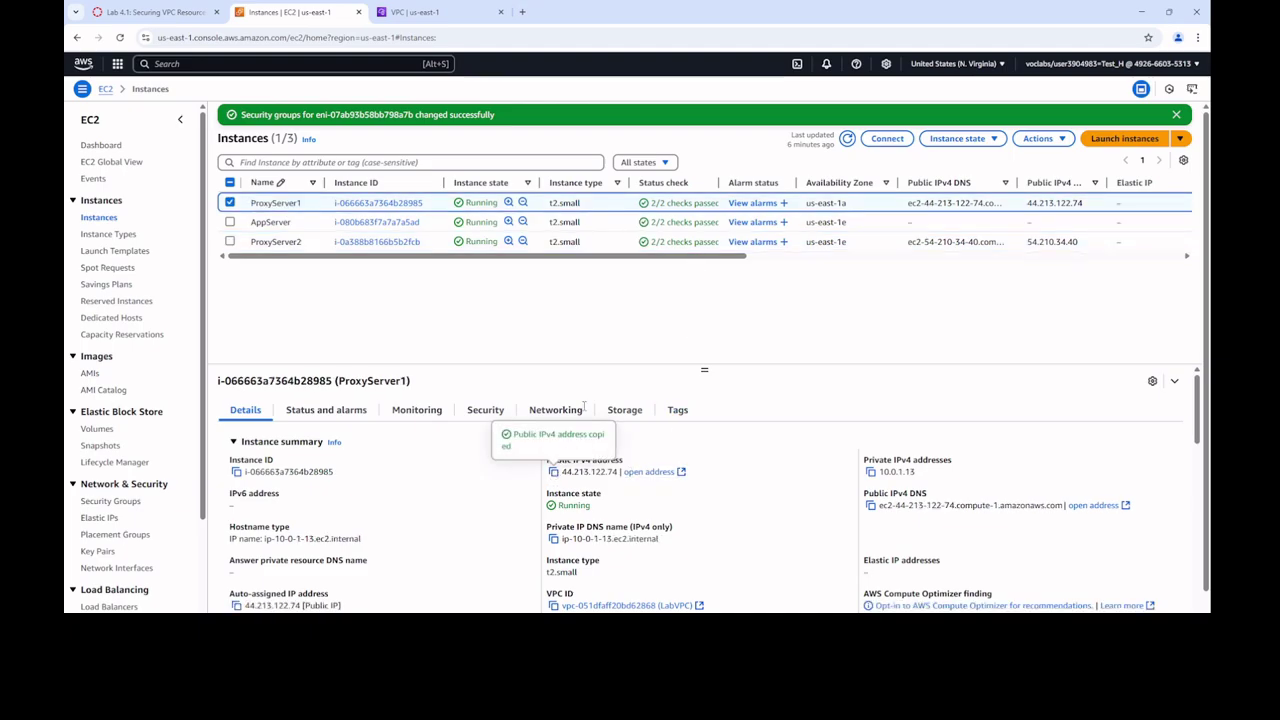
pyautogui.click(522, 12)
pyautogui.click(546, 37)
pyautogui.hotkey('ctrl', 'v')
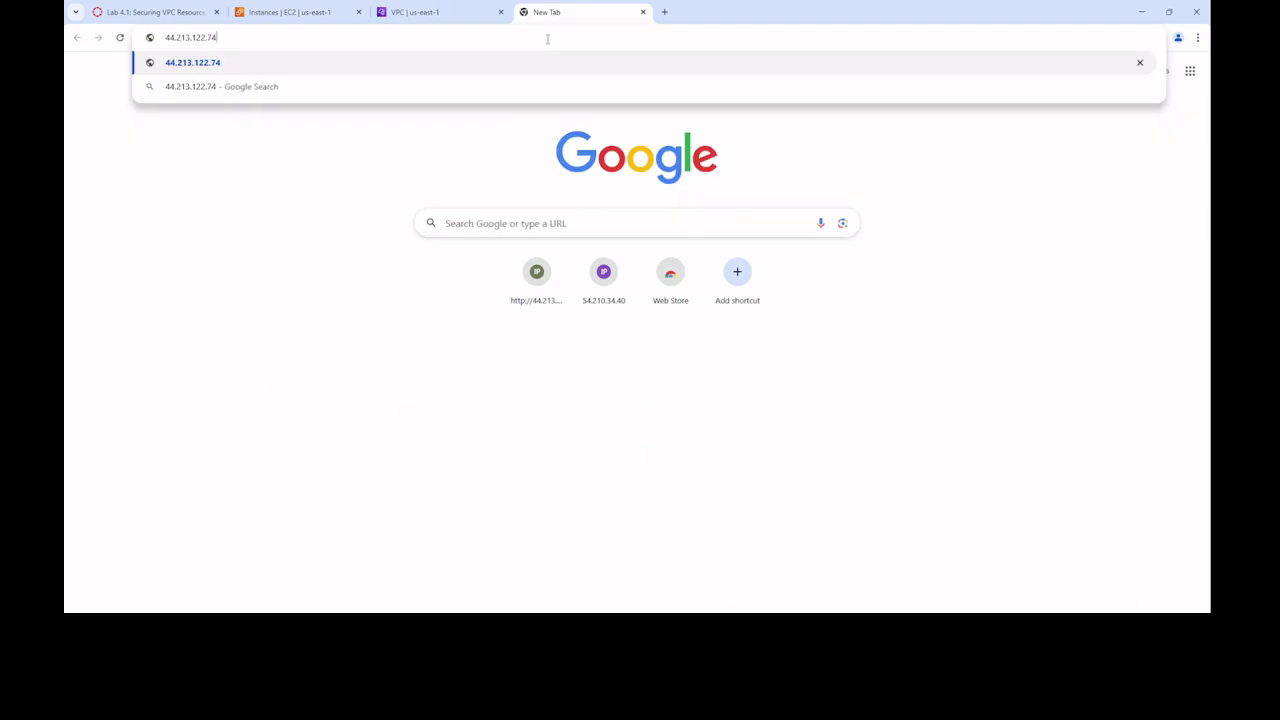
pyautogui.press('Return')
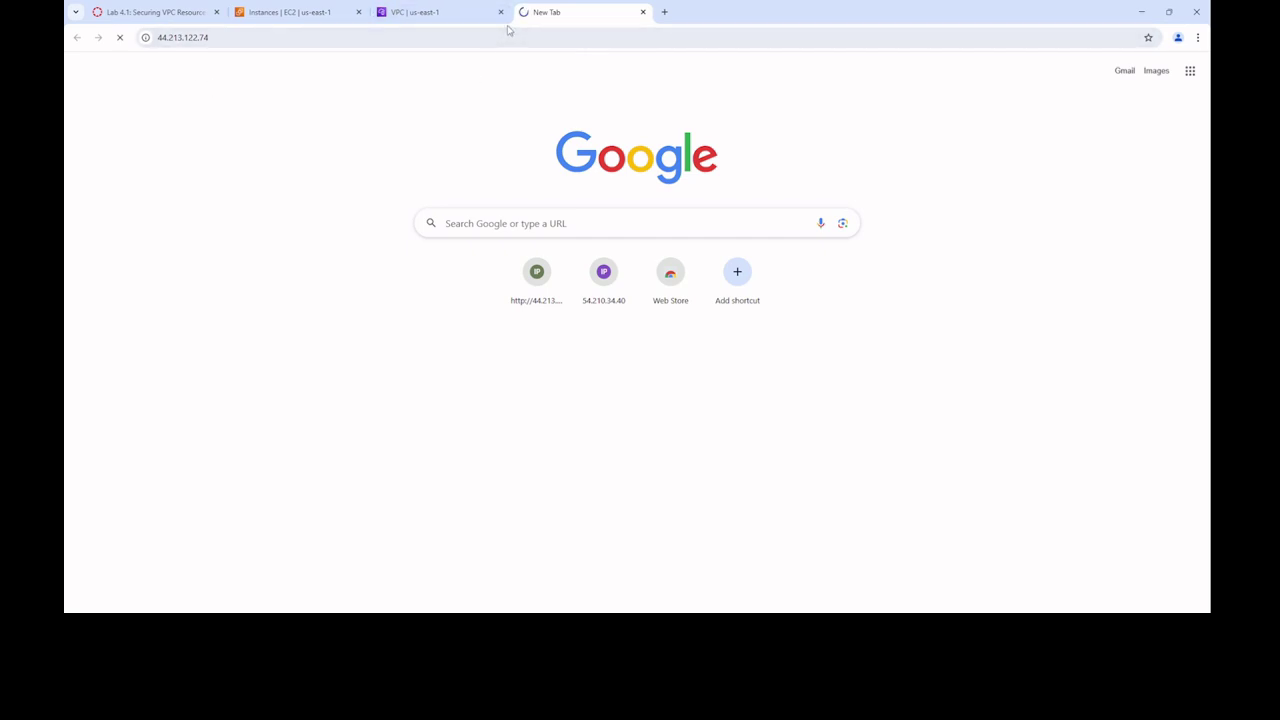
# Read lab steps 26 and 27 on adding another network ACL rule and retesting, and check how the ProxyServer1 page loads
pyautogui.moveTo(167, 15)
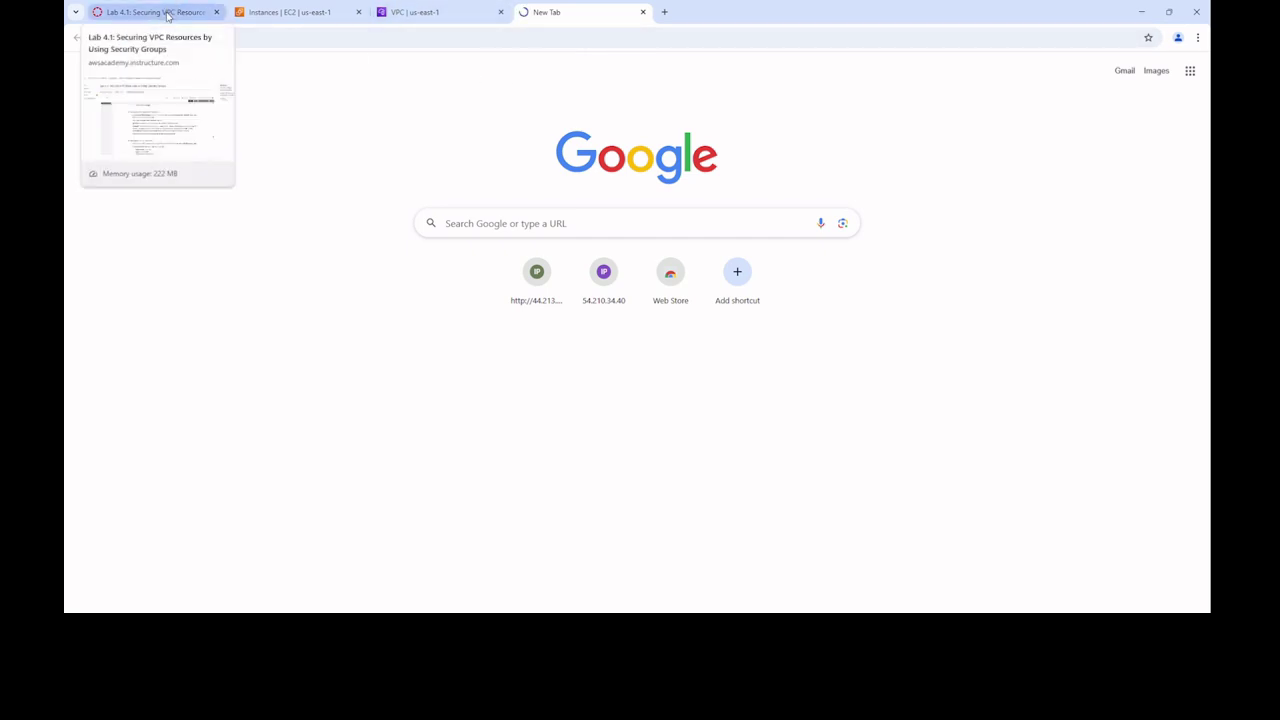
pyautogui.click(167, 14)
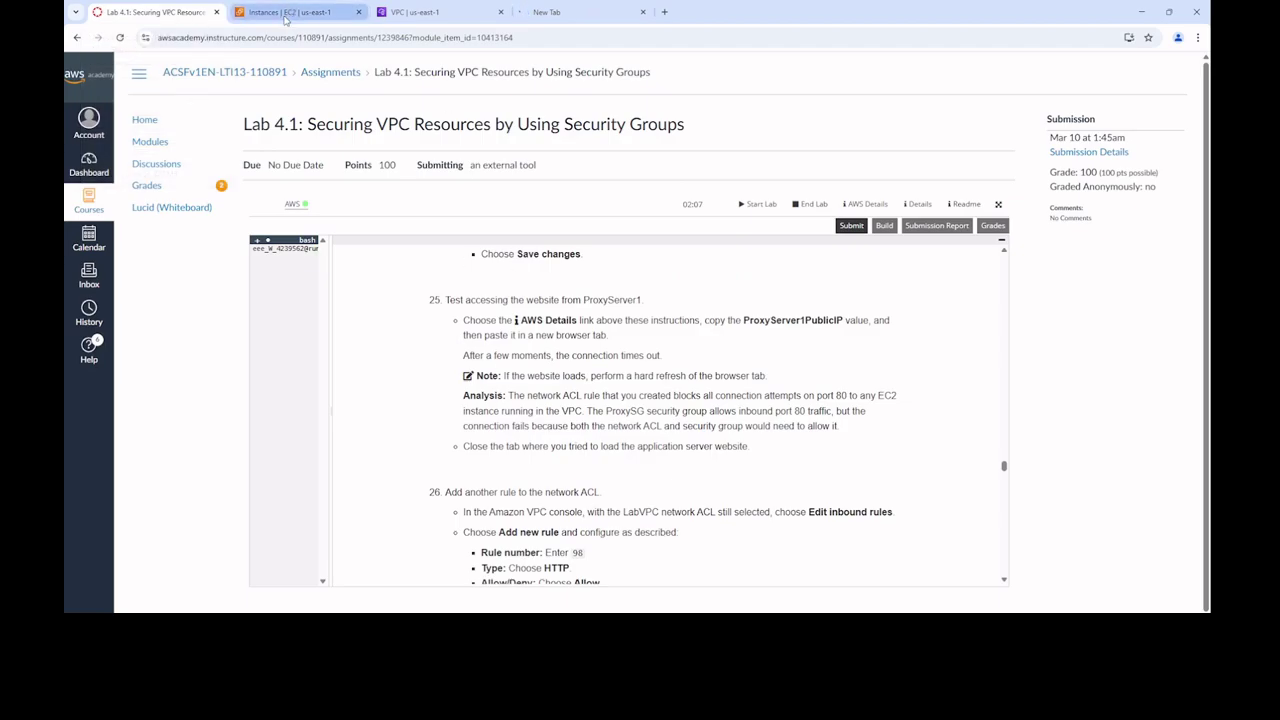
pyautogui.scroll(-1, 635, 373)
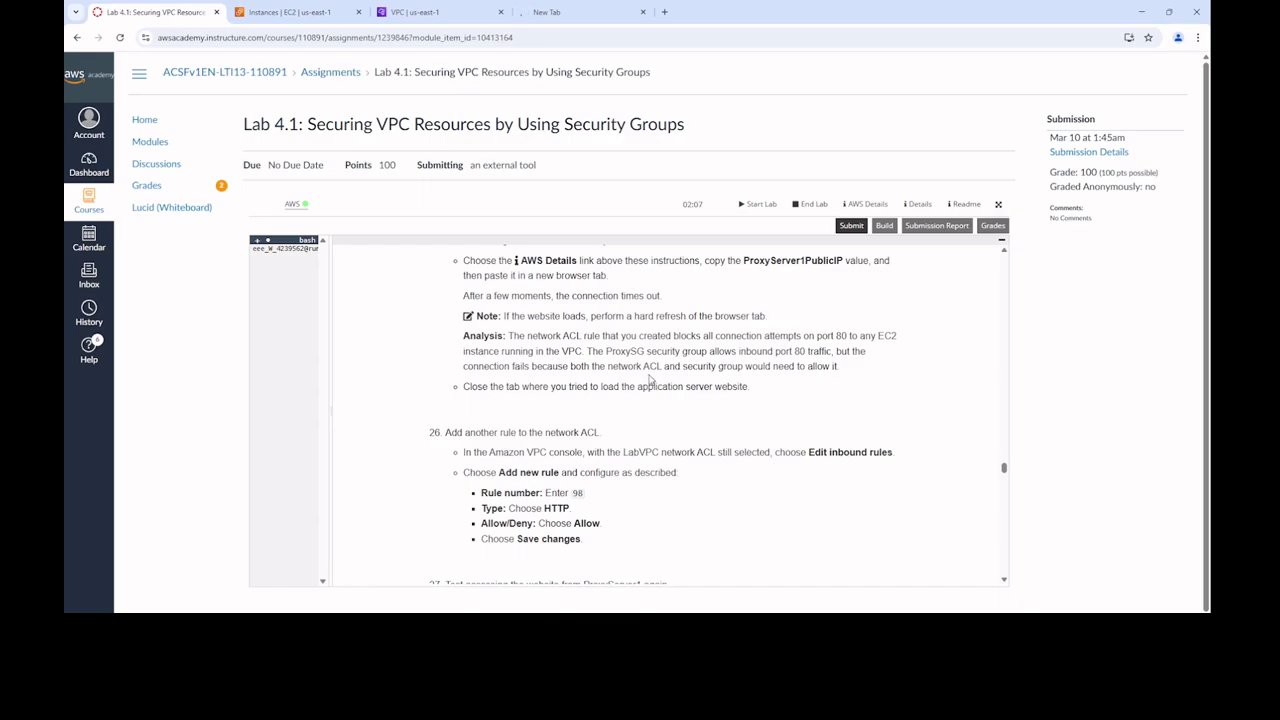
pyautogui.scroll(-3, 651, 378)
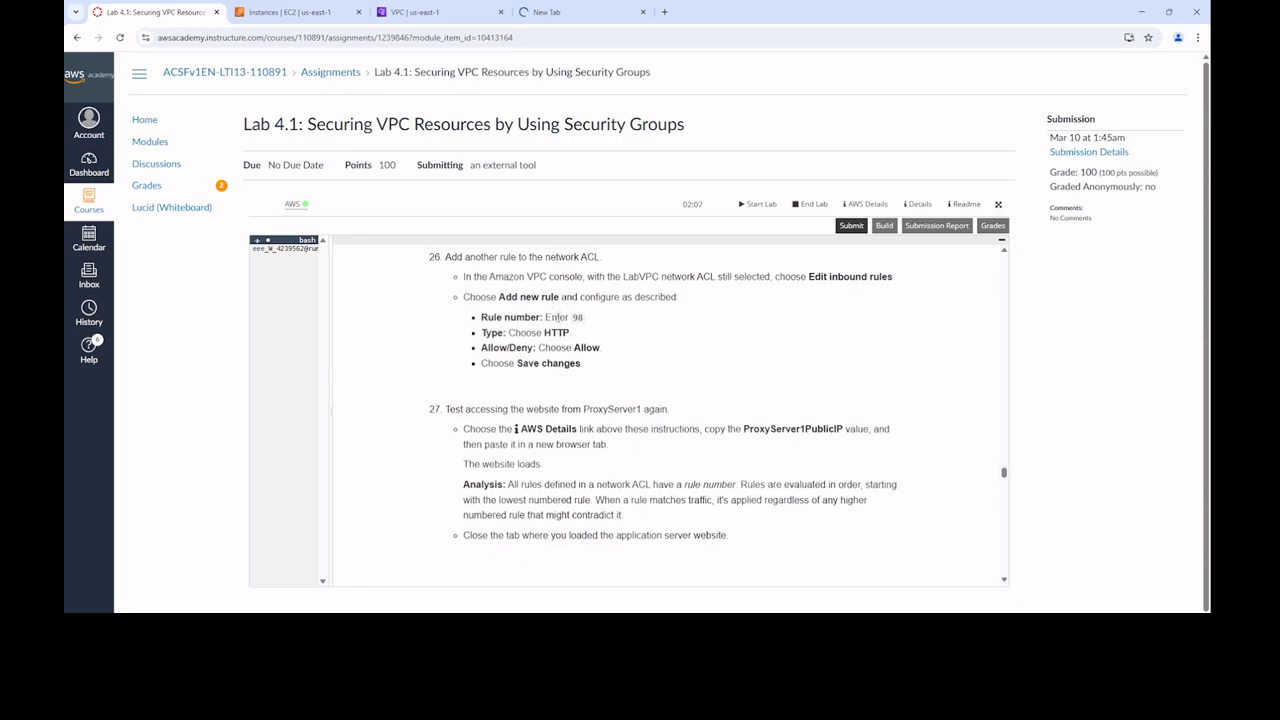
pyautogui.scroll(1, 544, 373)
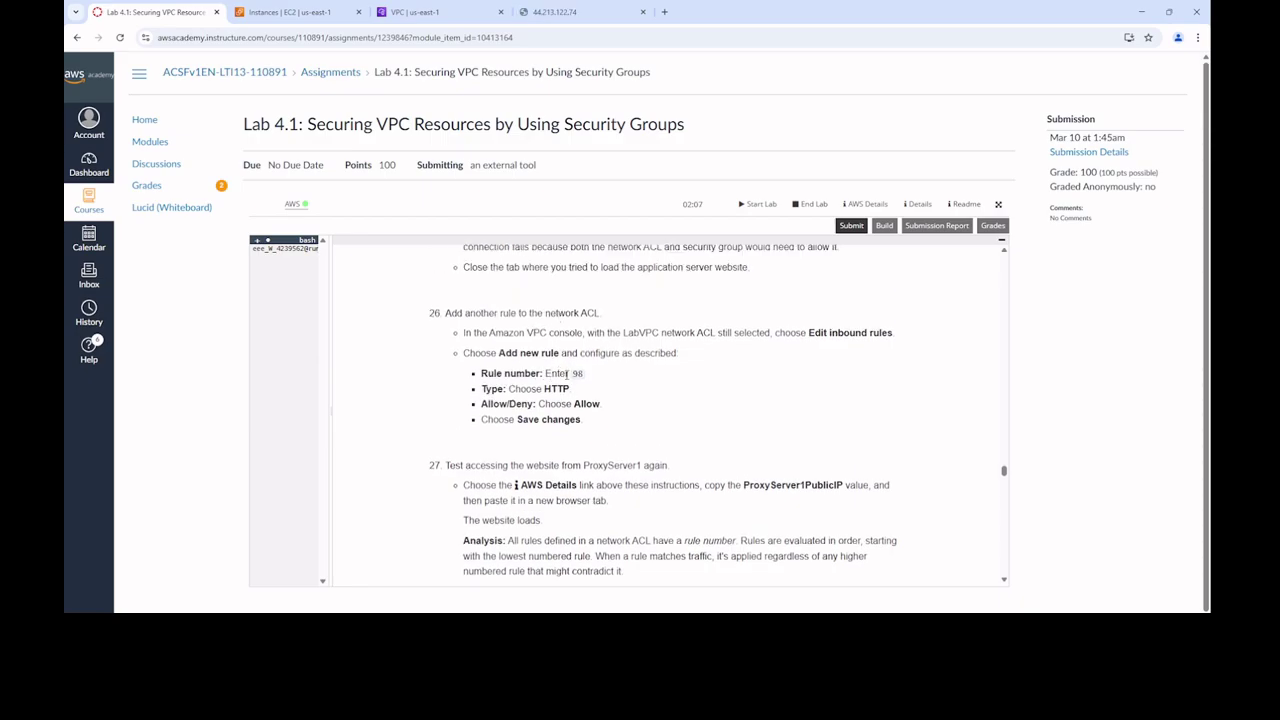
pyautogui.moveTo(571, 373); pyautogui.dragTo(588, 373)
pyautogui.click(612, 14)
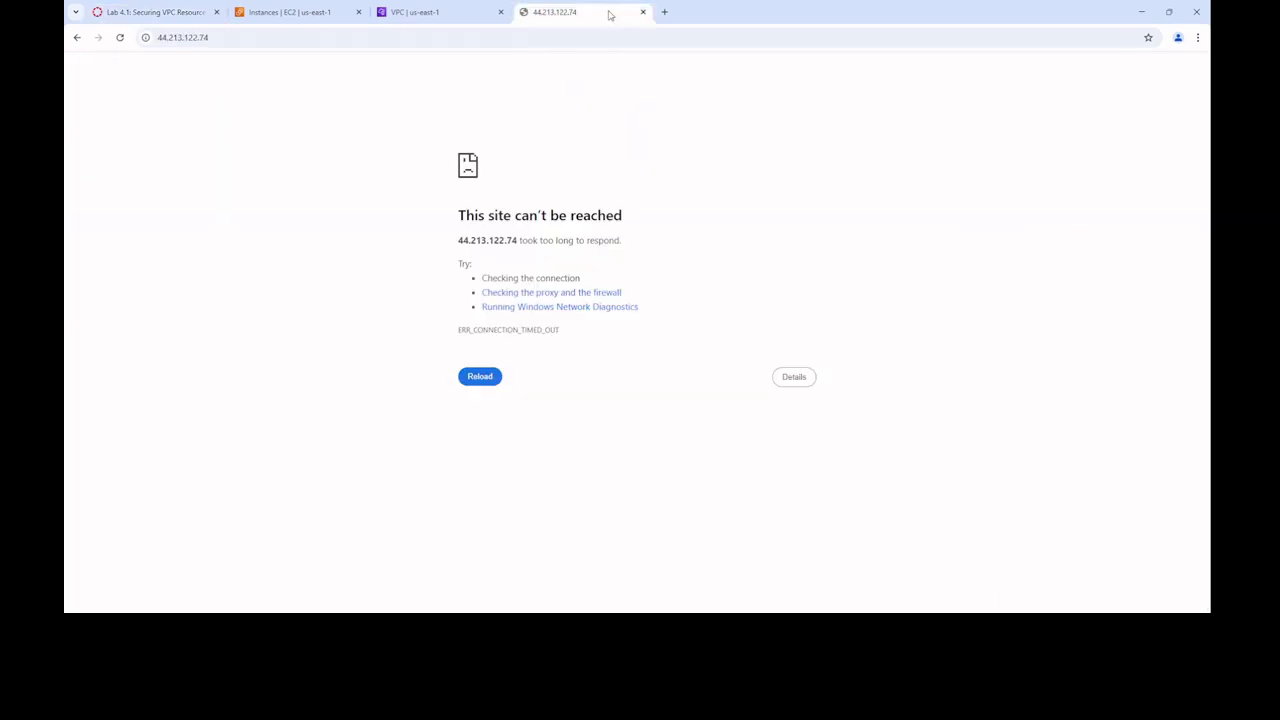
# Close the ProxyServer1 page and add a new inbound rule numbered 98 to the LabVPC network ACL
pyautogui.click(643, 12)
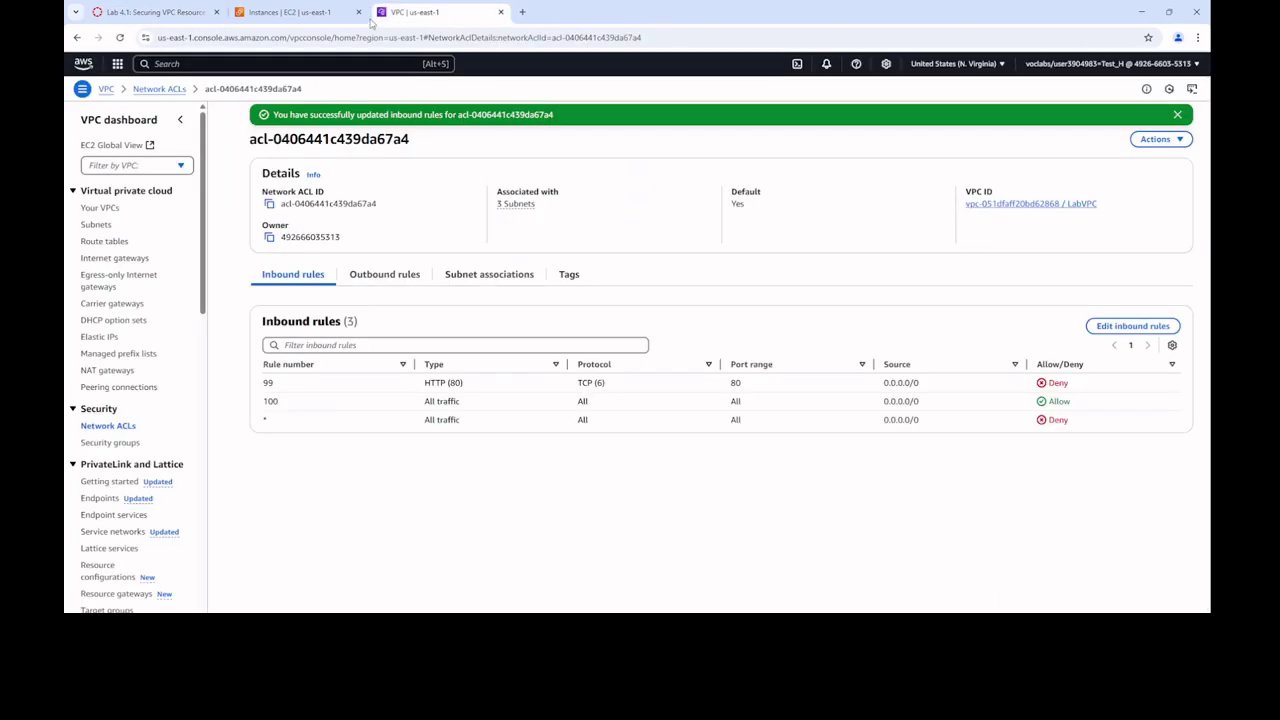
pyautogui.click(291, 12)
pyautogui.click(391, 12)
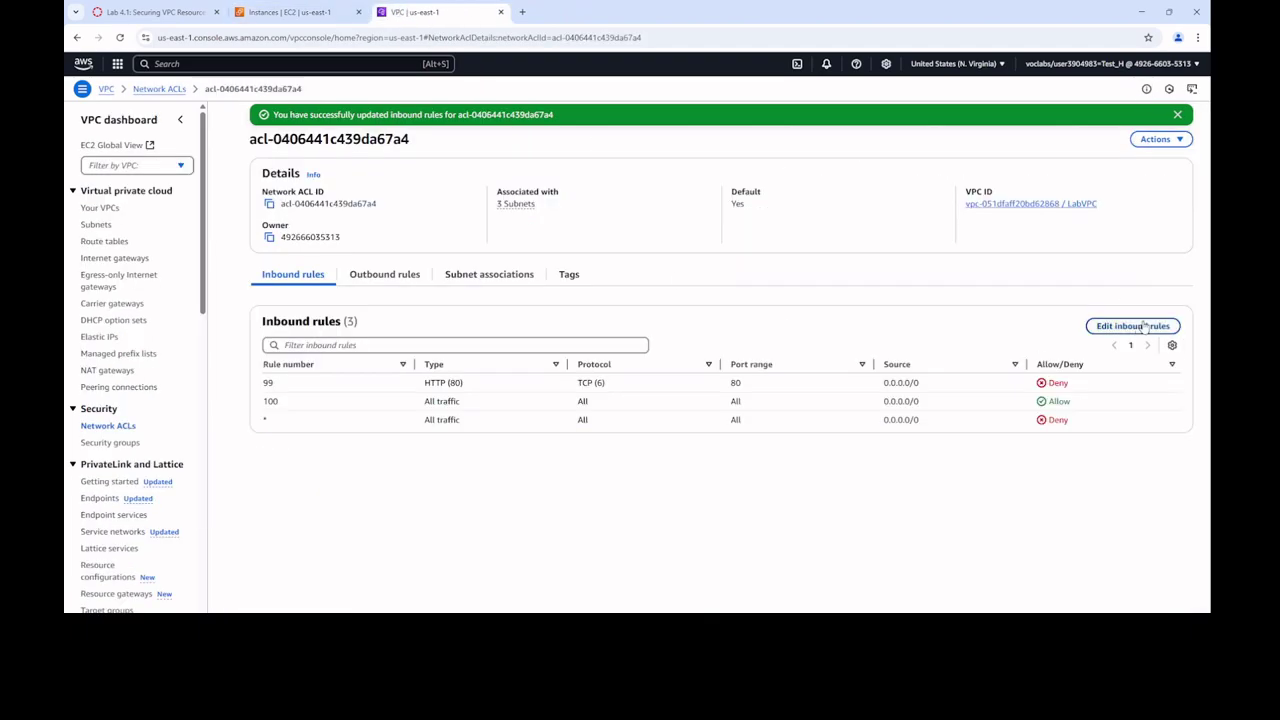
pyautogui.click(1112, 328)
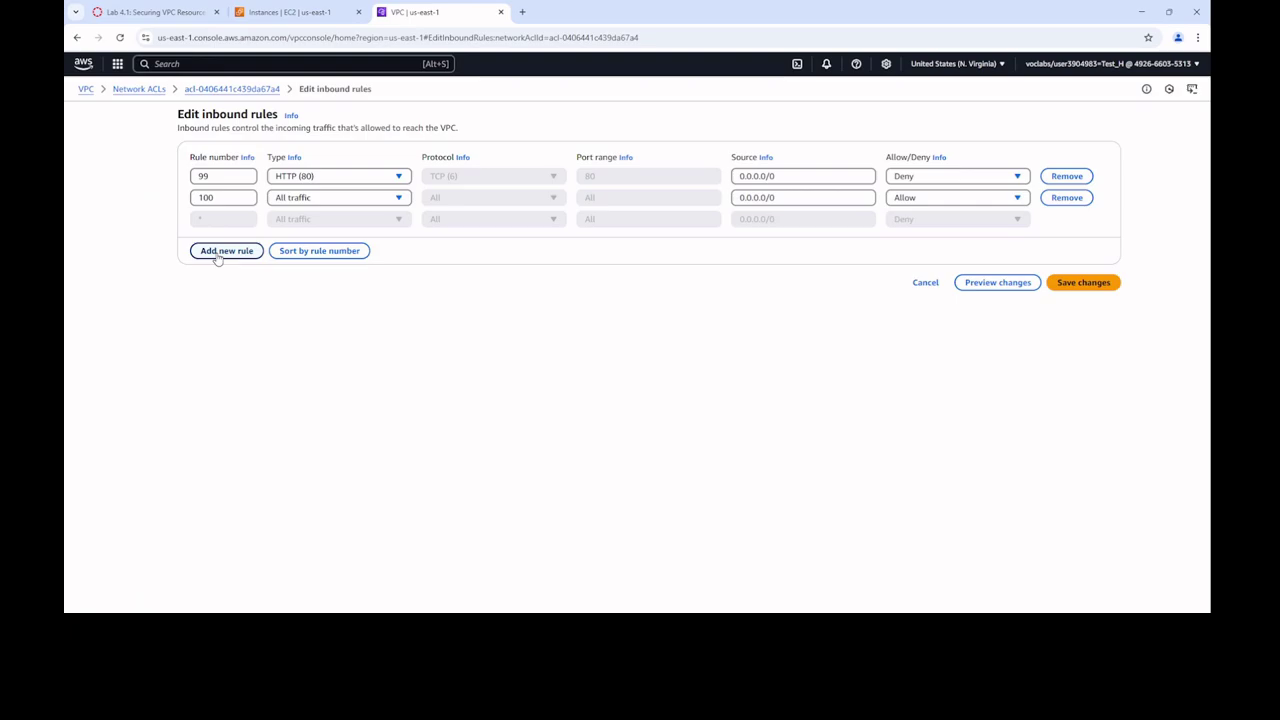
pyautogui.click(218, 251)
pyautogui.click(230, 218)
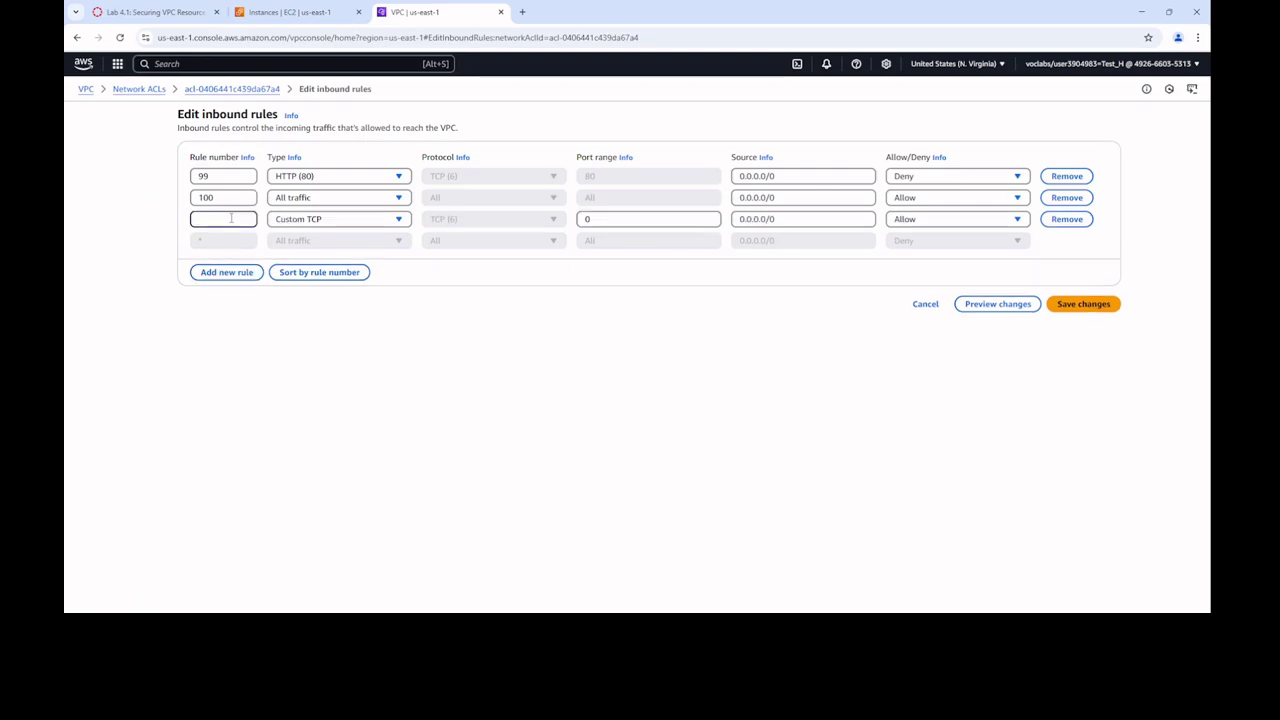
pyautogui.write('98')
# Set inbound rule 98 to type HTTP (80) with Allow, and save the inbound rule changes
pyautogui.click(340, 218)
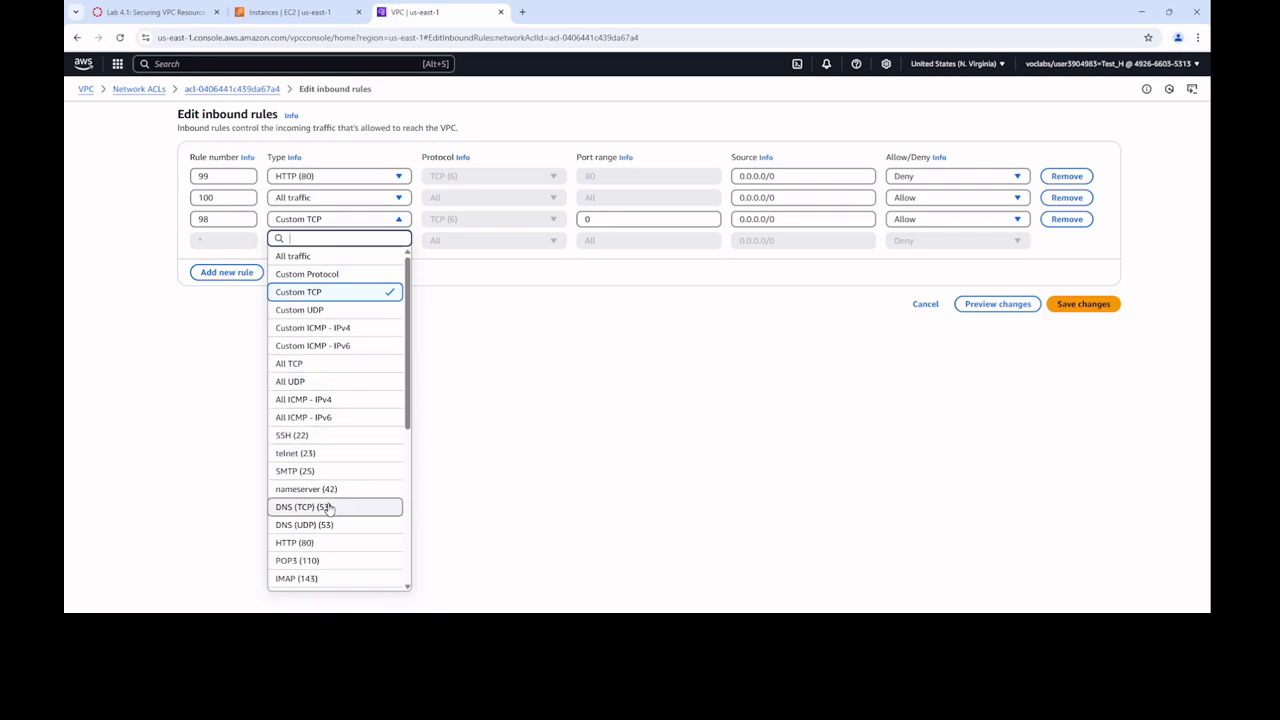
pyautogui.click(327, 543)
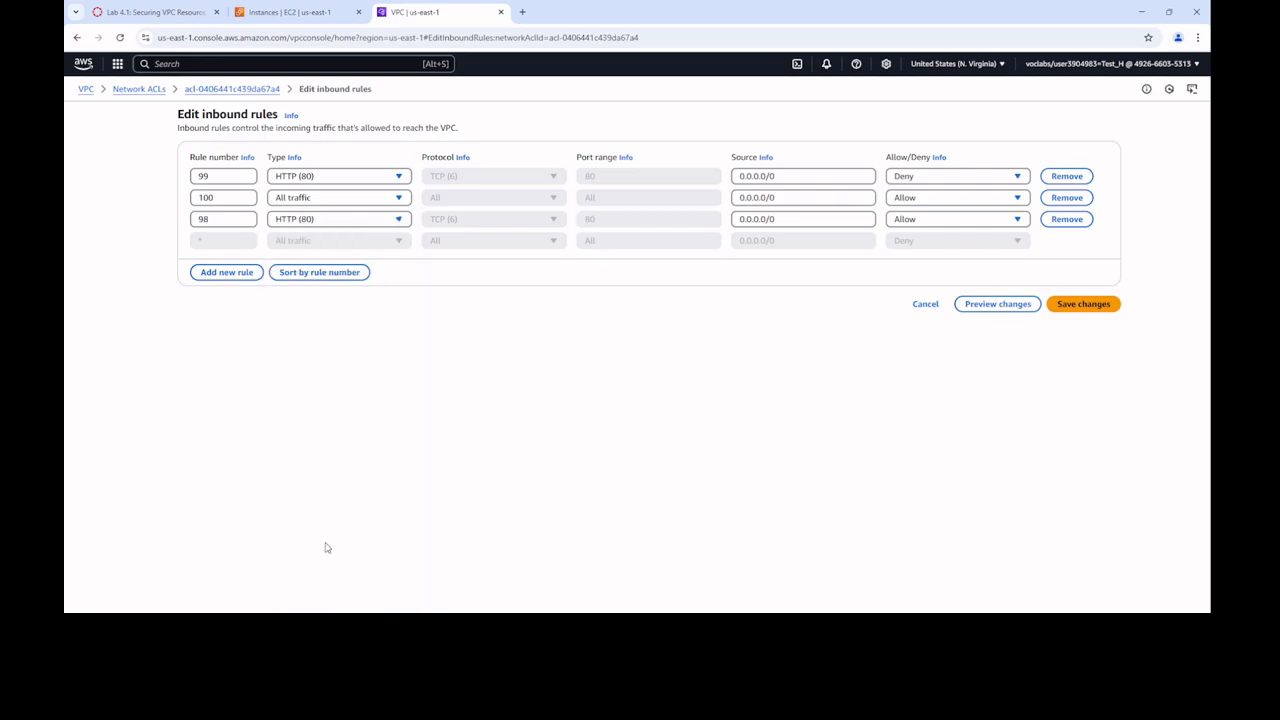
pyautogui.click(946, 224)
pyautogui.click(946, 234)
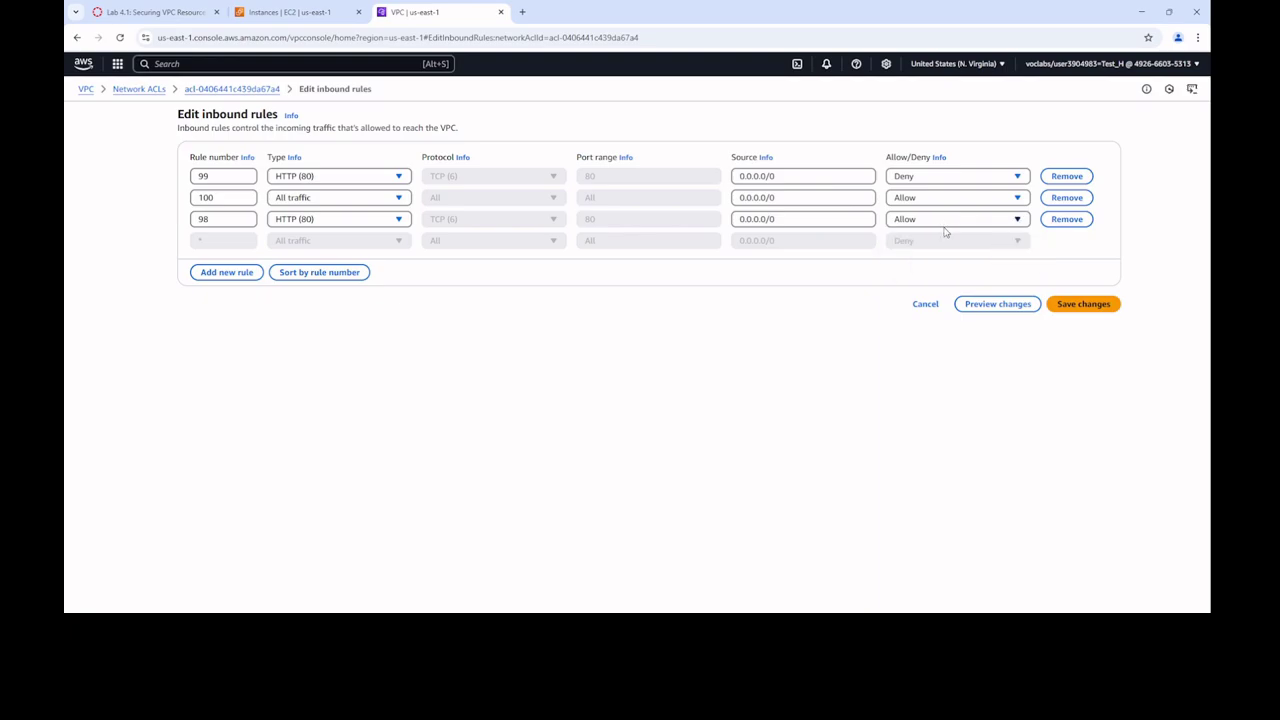
pyautogui.click(1075, 311)
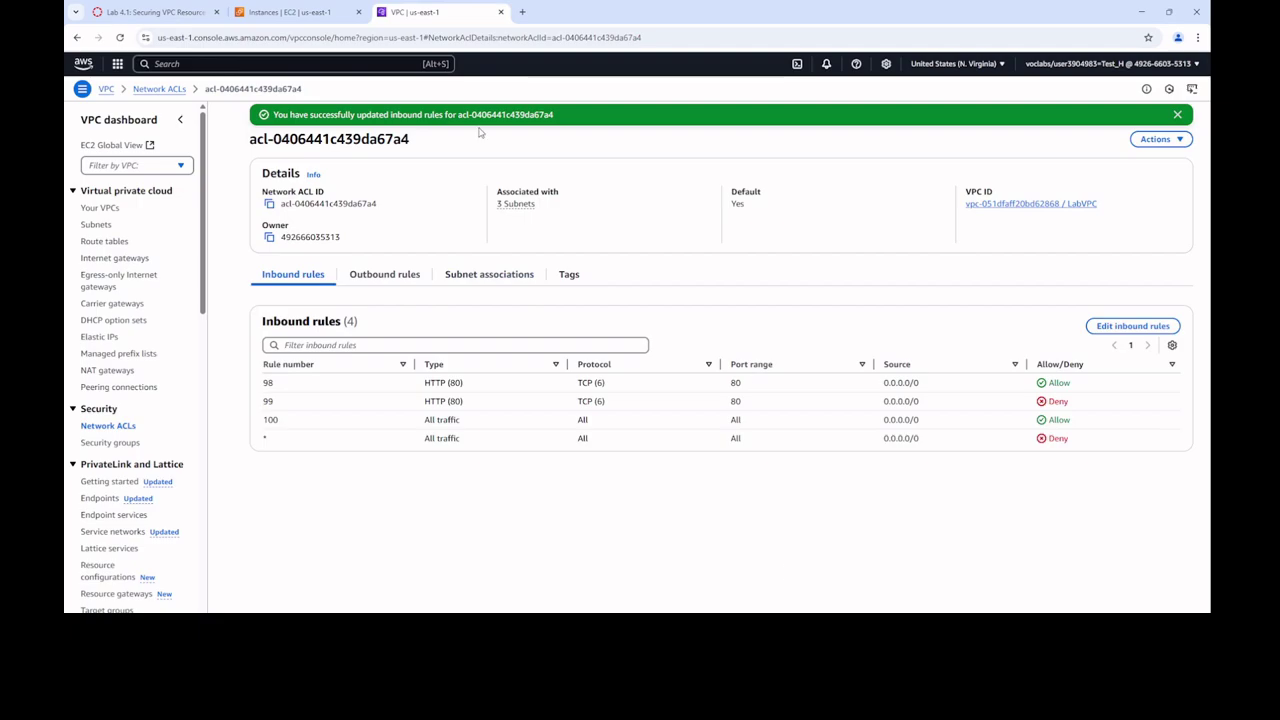
# Load ProxyServer1's public address 44.213.122.74 in a new browser tab and check the page text
pyautogui.click(300, 13)
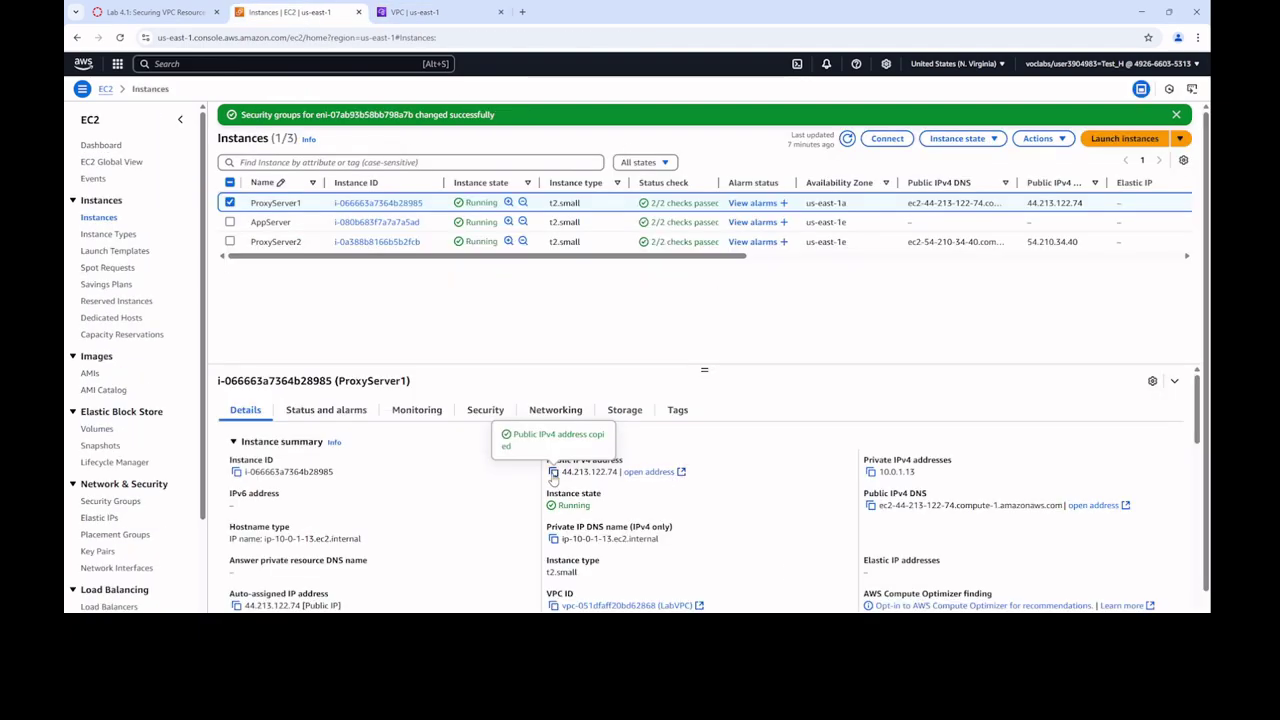
pyautogui.click(522, 12)
pyautogui.click(527, 32)
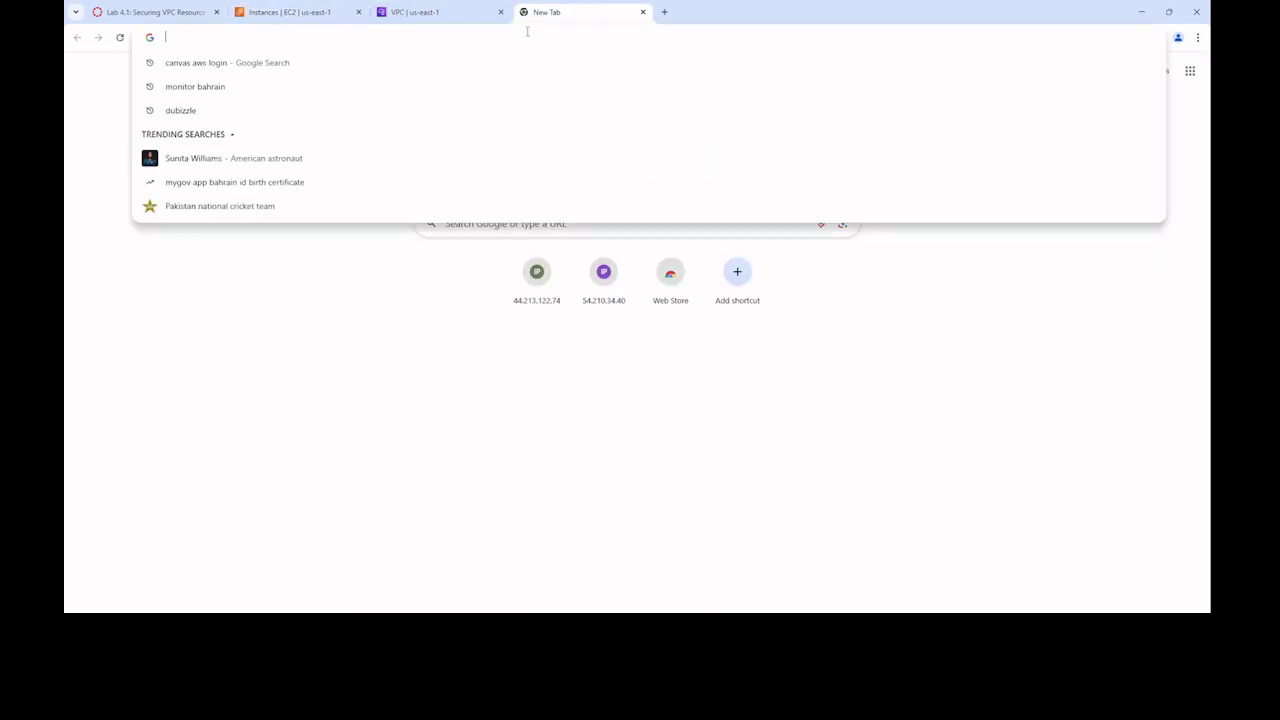
pyautogui.hotkey('ctrl', 'v')
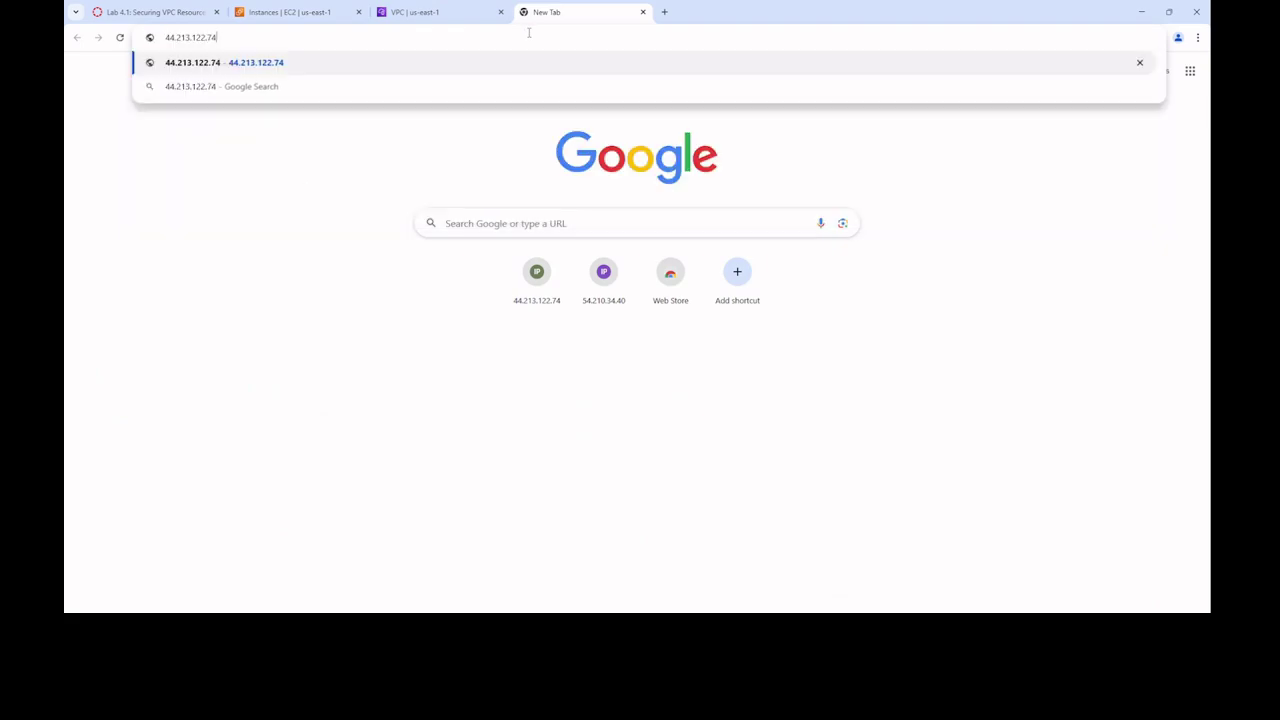
pyautogui.press('Return')
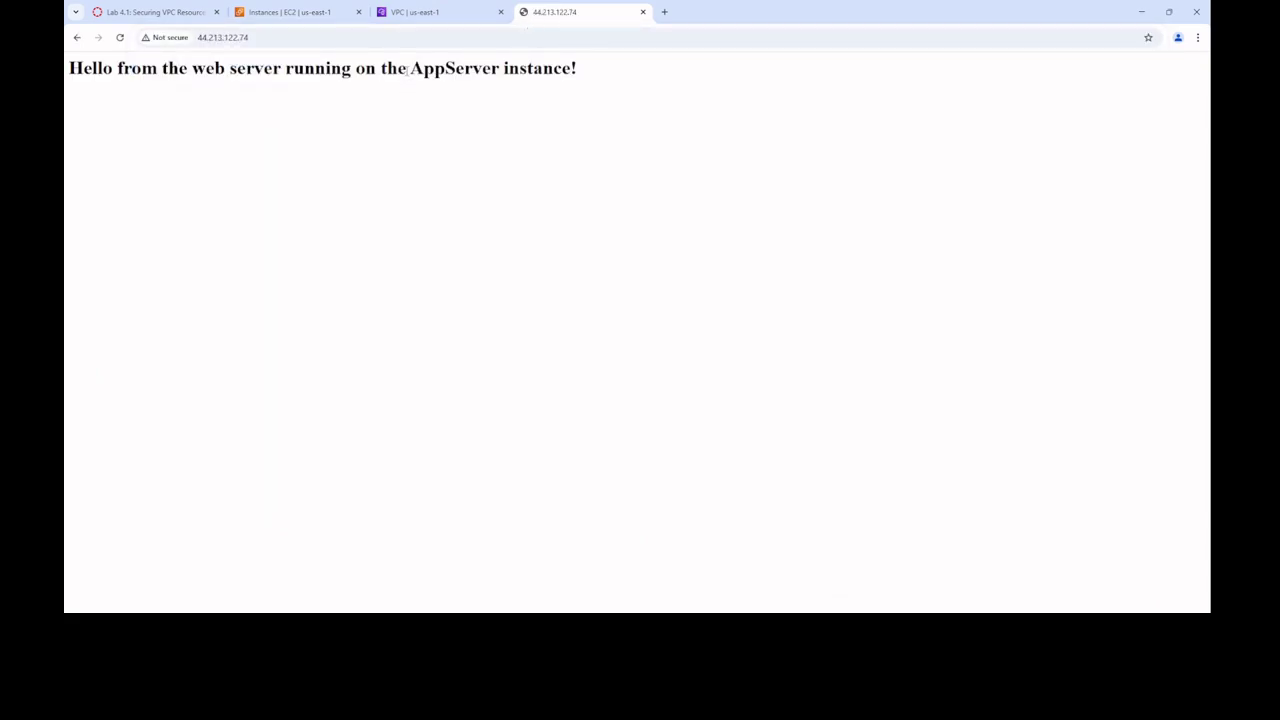
pyautogui.tripleClick(408, 68)
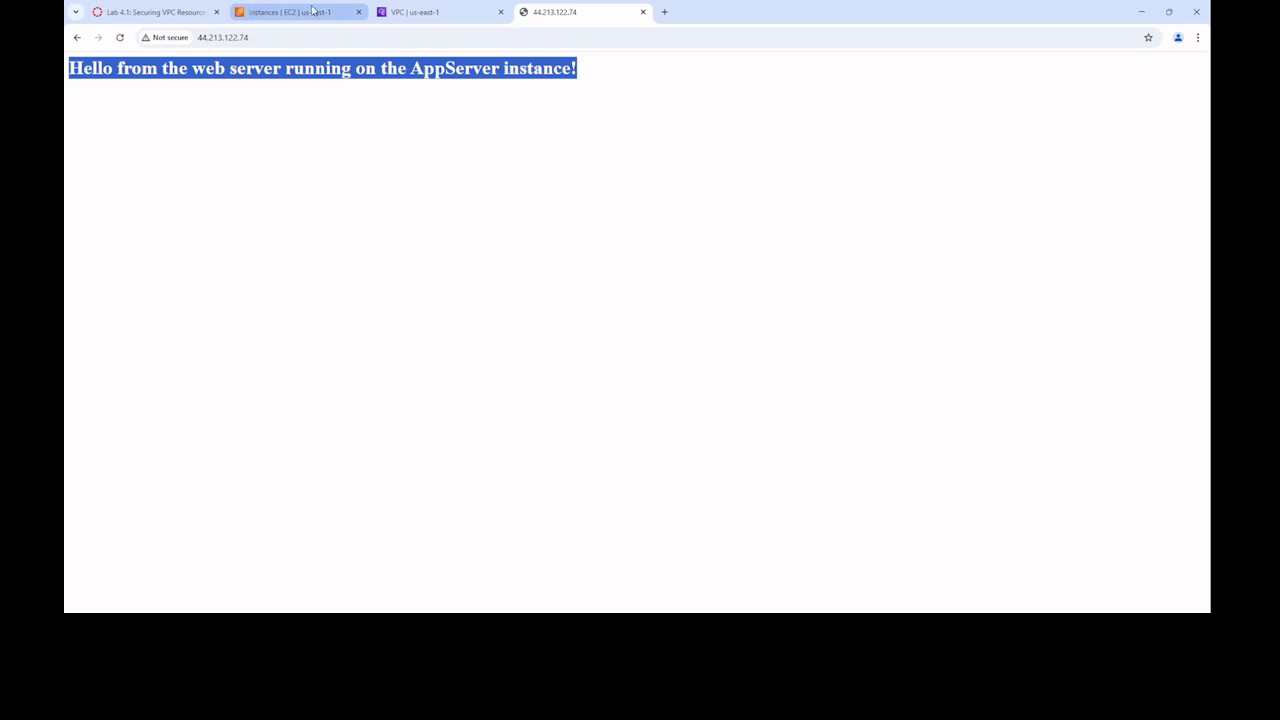
# Review the network ACL's inbound rules and lab step 27's analysis of rule order, and close the application server website tab
pyautogui.click(419, 16)
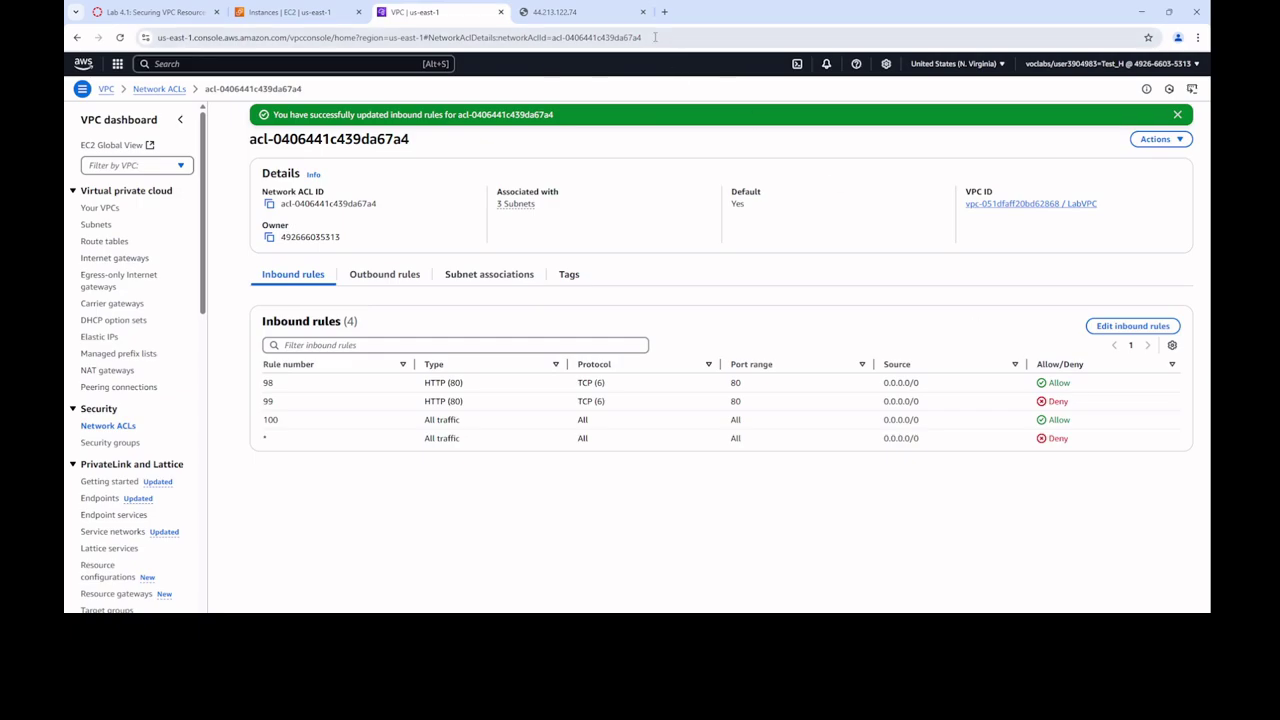
pyautogui.click(572, 18)
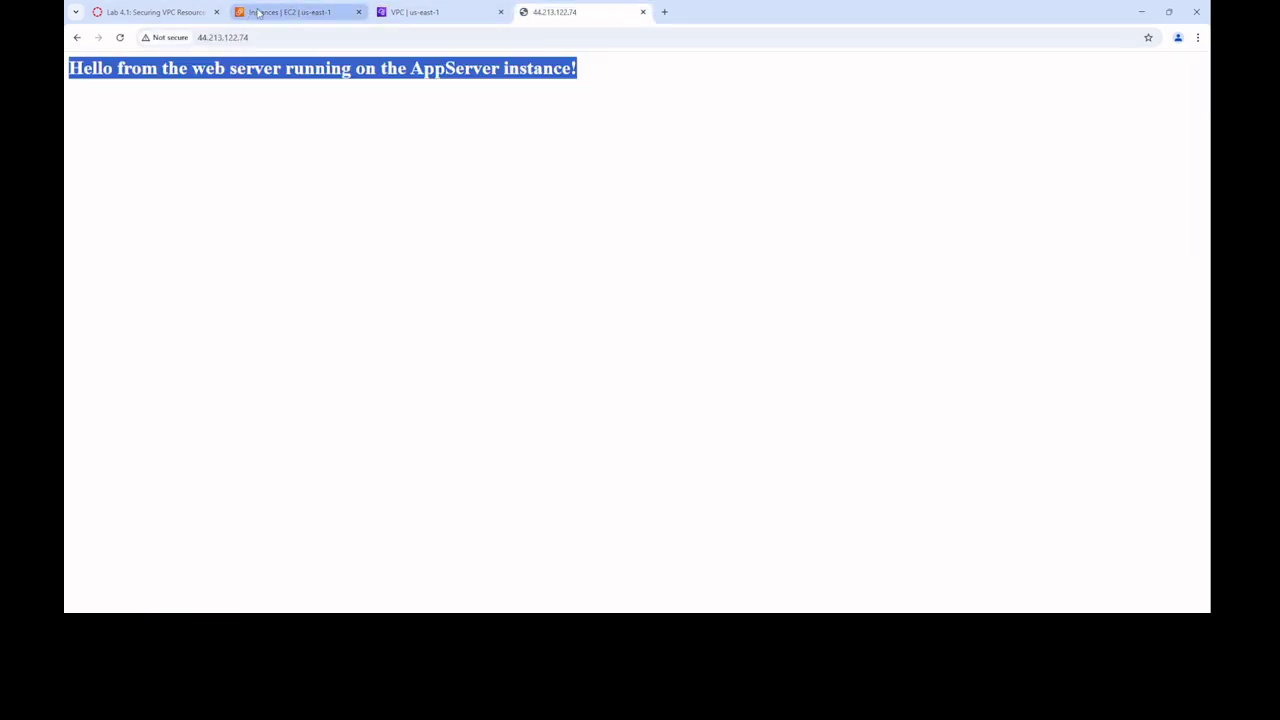
pyautogui.click(160, 13)
pyautogui.scroll(-1, 683, 368)
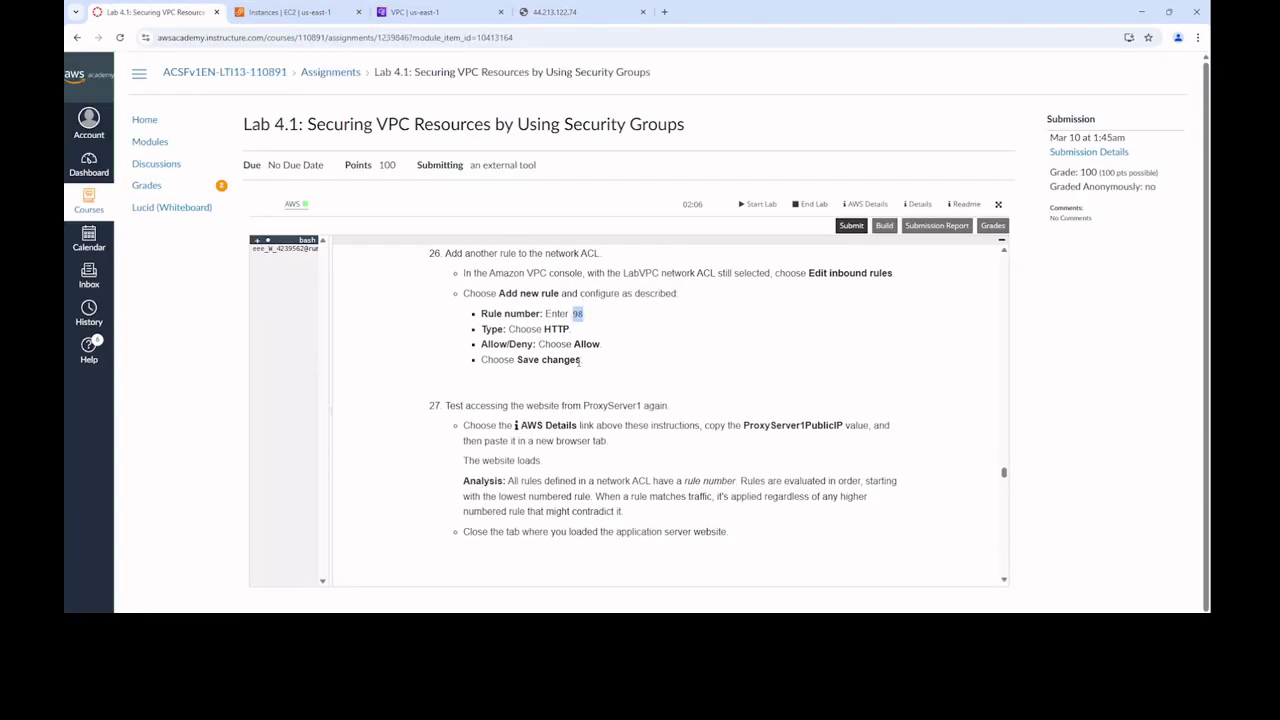
pyautogui.scroll(-2, 597, 342)
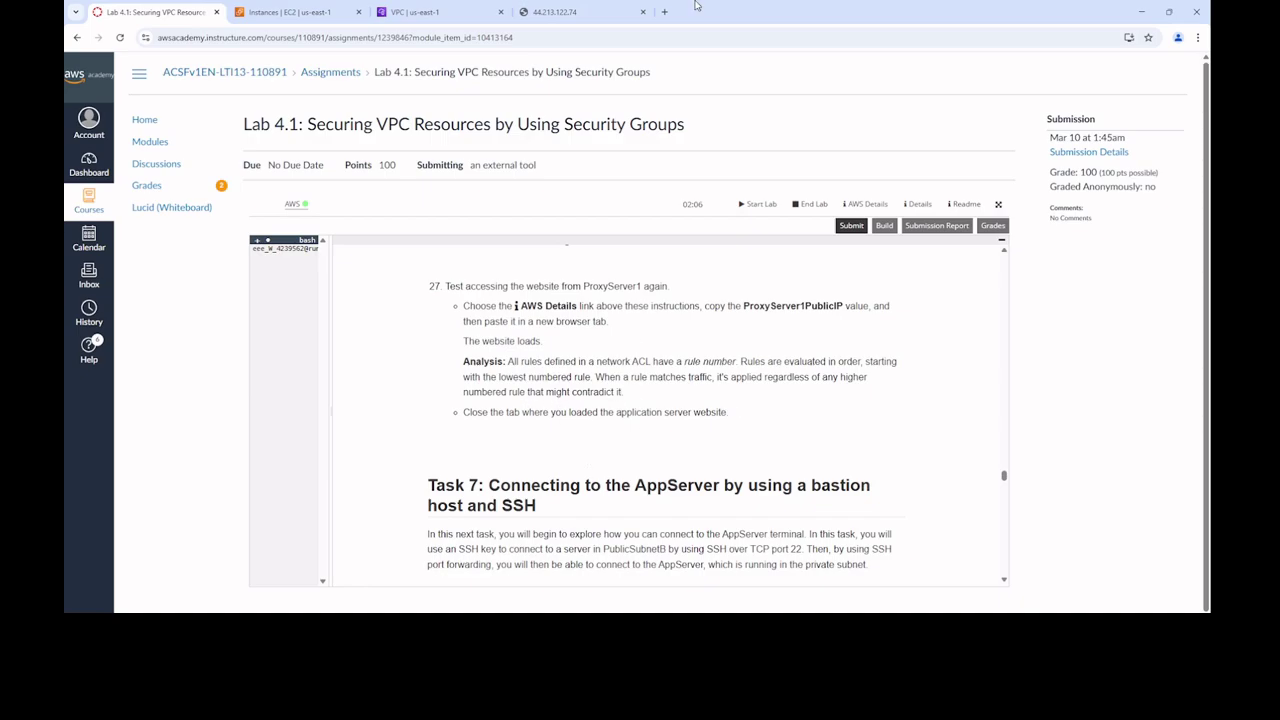
pyautogui.click(577, 14)
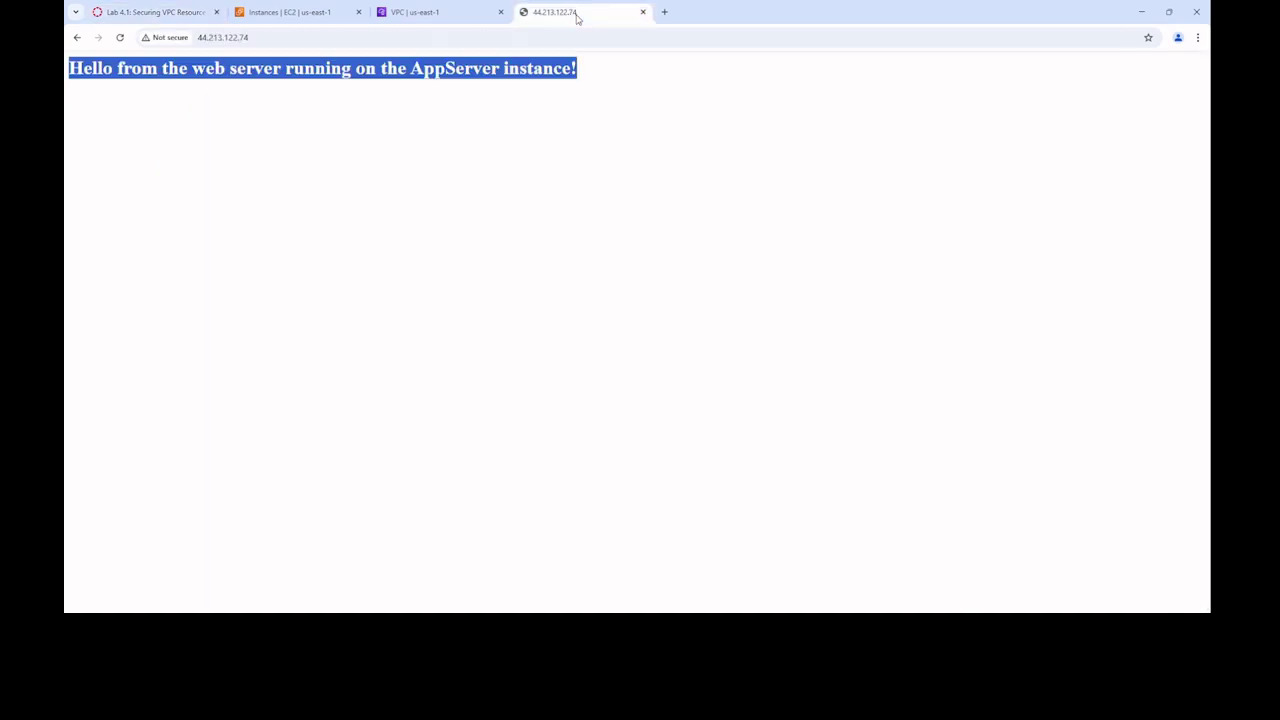
pyautogui.click(642, 13)
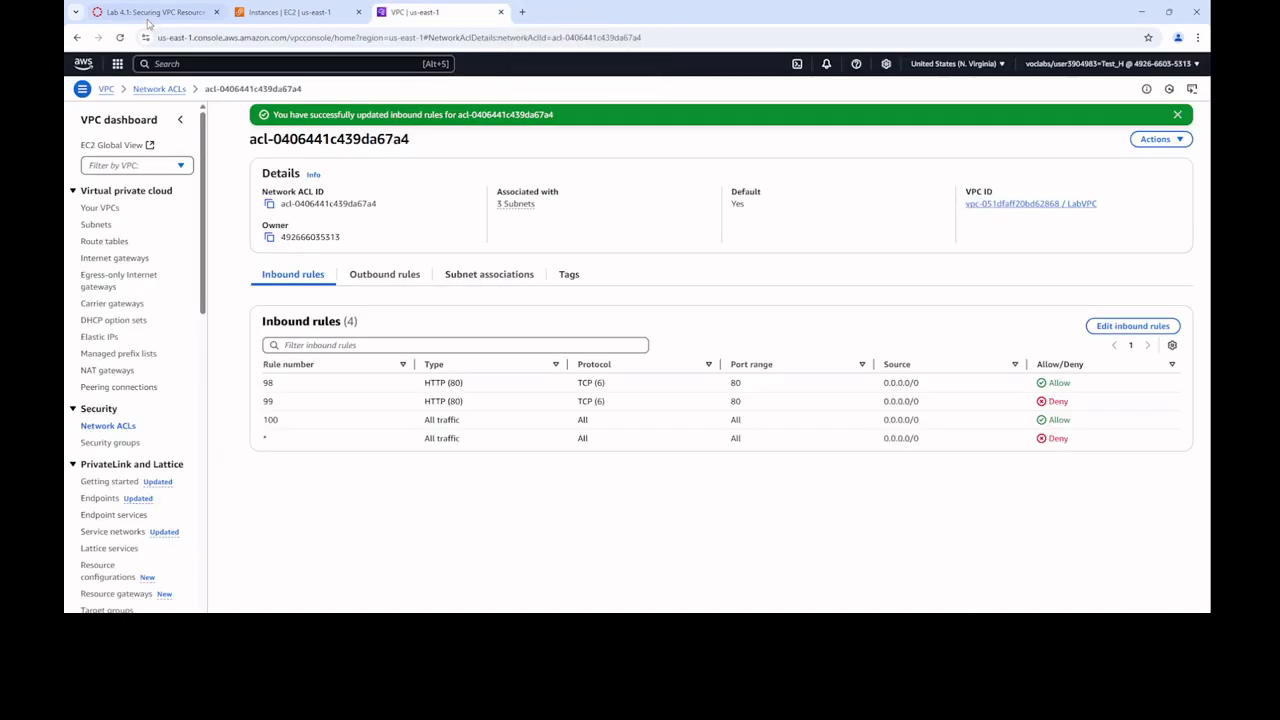
# Widen the terminal pane beside the lab instructions and read the Task 7 introduction and step 28 on renaming ProxyServer2
pyautogui.hotkey('ctrl', '1')
pyautogui.scroll(-3, 533, 466)
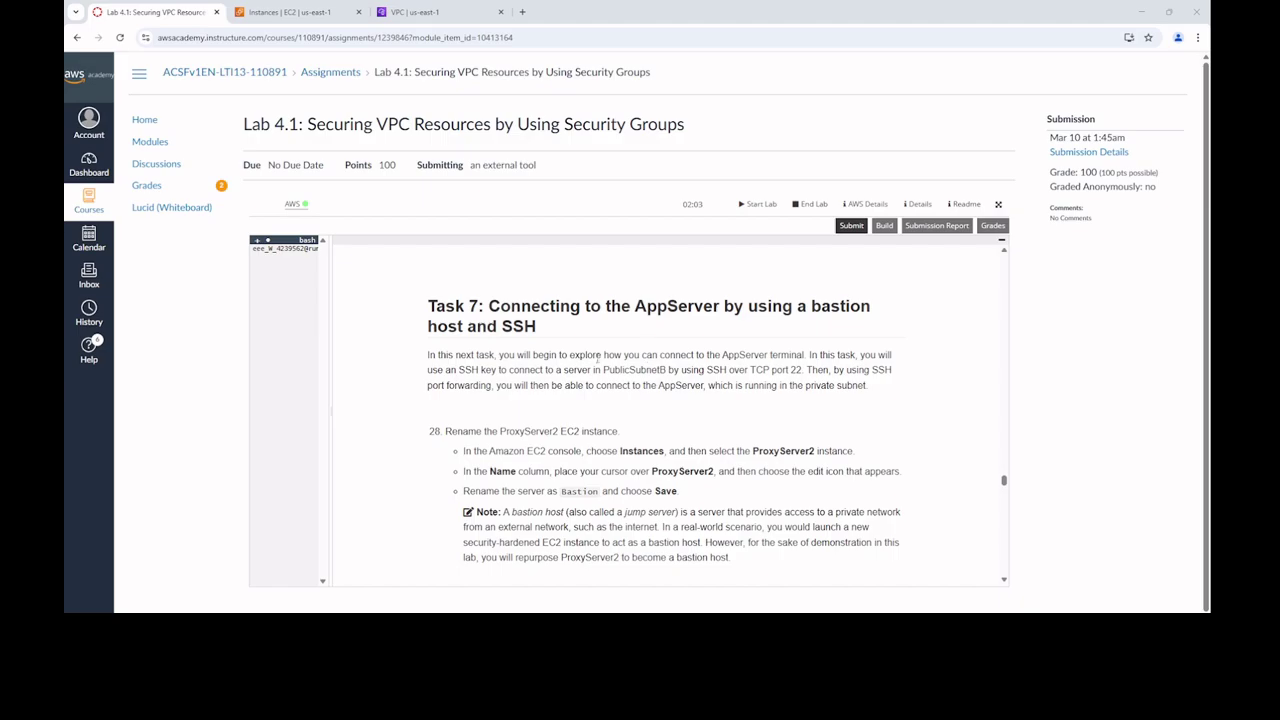
pyautogui.moveTo(331, 328); pyautogui.dragTo(559, 327)
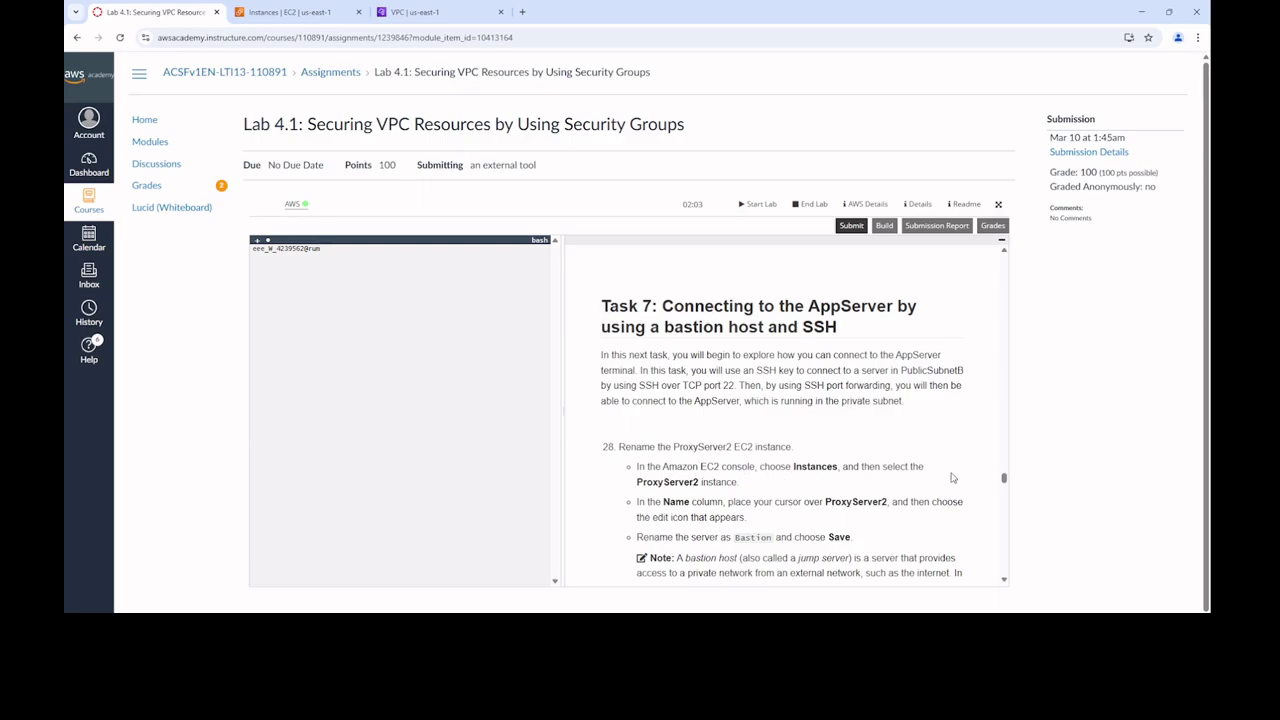
pyautogui.scroll(-1, 724, 485)
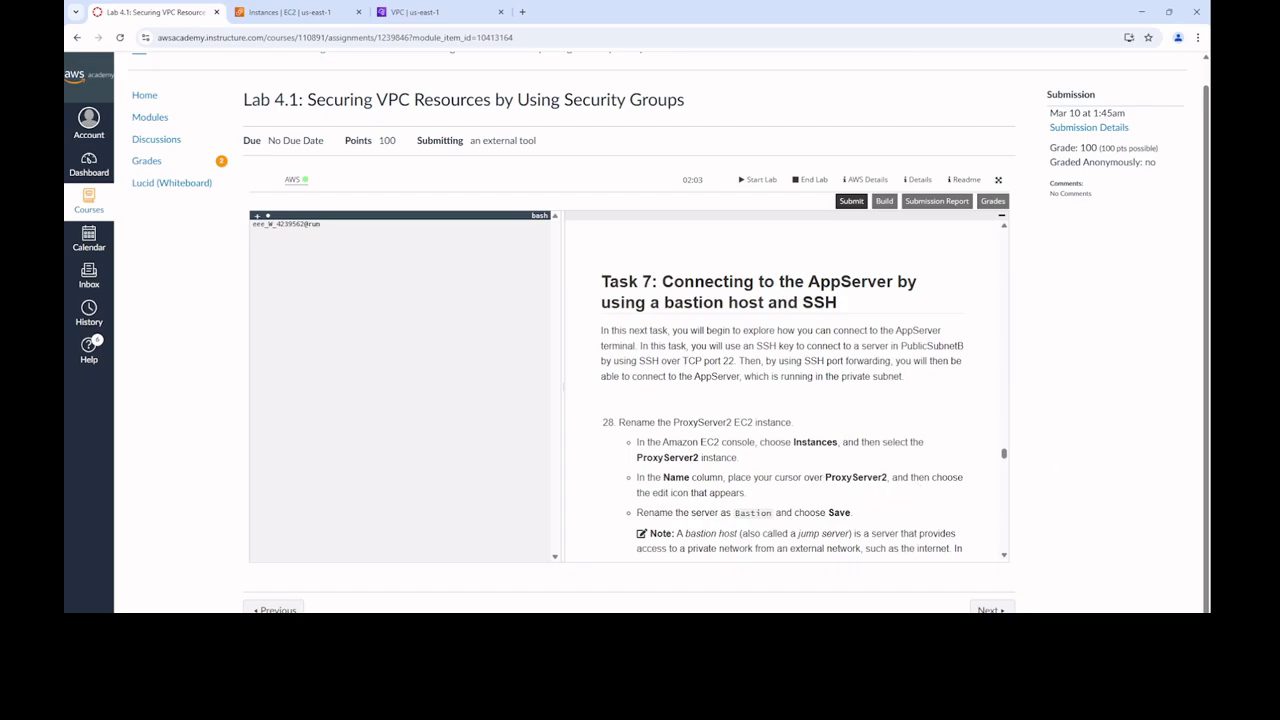
pyautogui.scroll(-3, 783, 390)
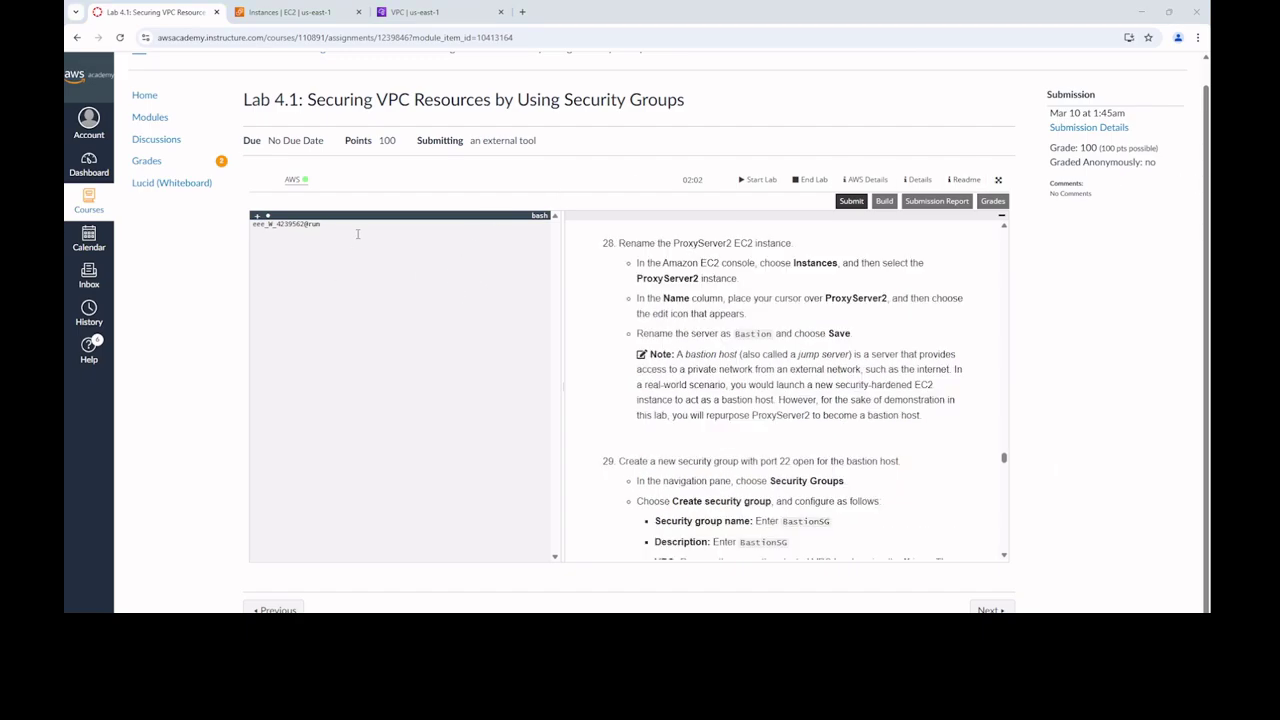
pyautogui.scroll(1, 835, 354)
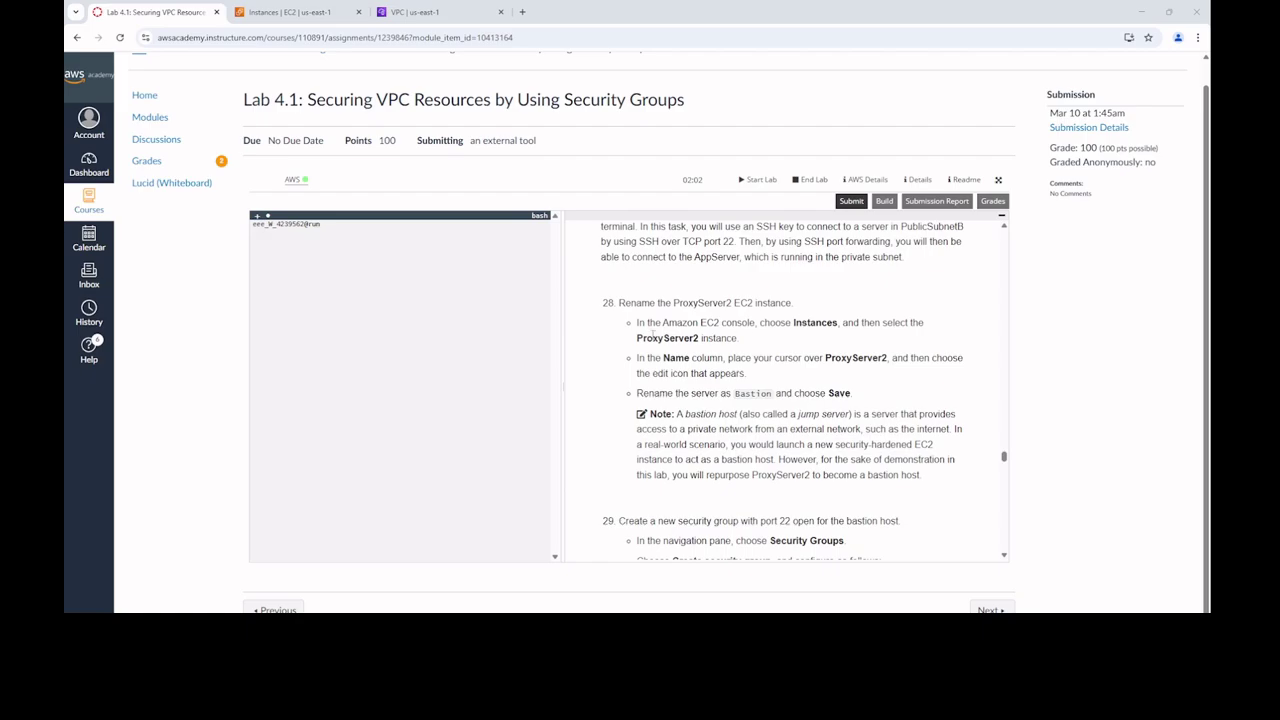
pyautogui.moveTo(637, 340); pyautogui.dragTo(702, 340)
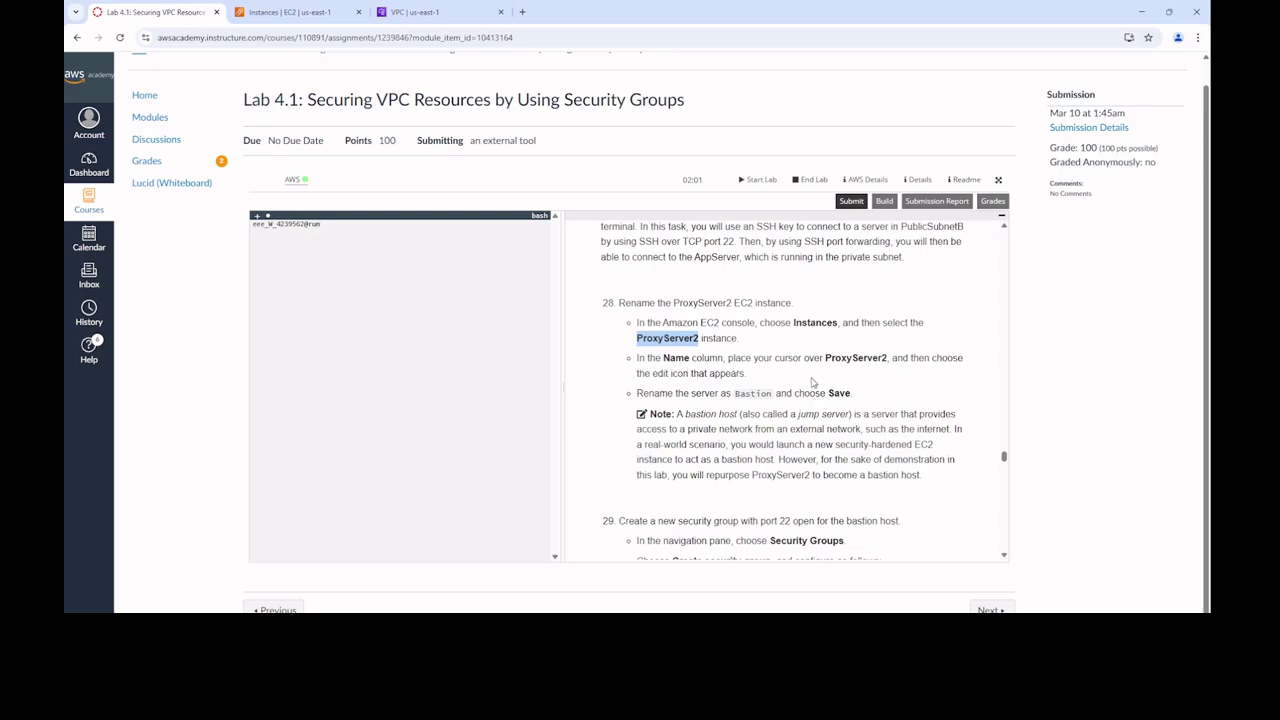
pyautogui.moveTo(735, 393); pyautogui.dragTo(773, 394)
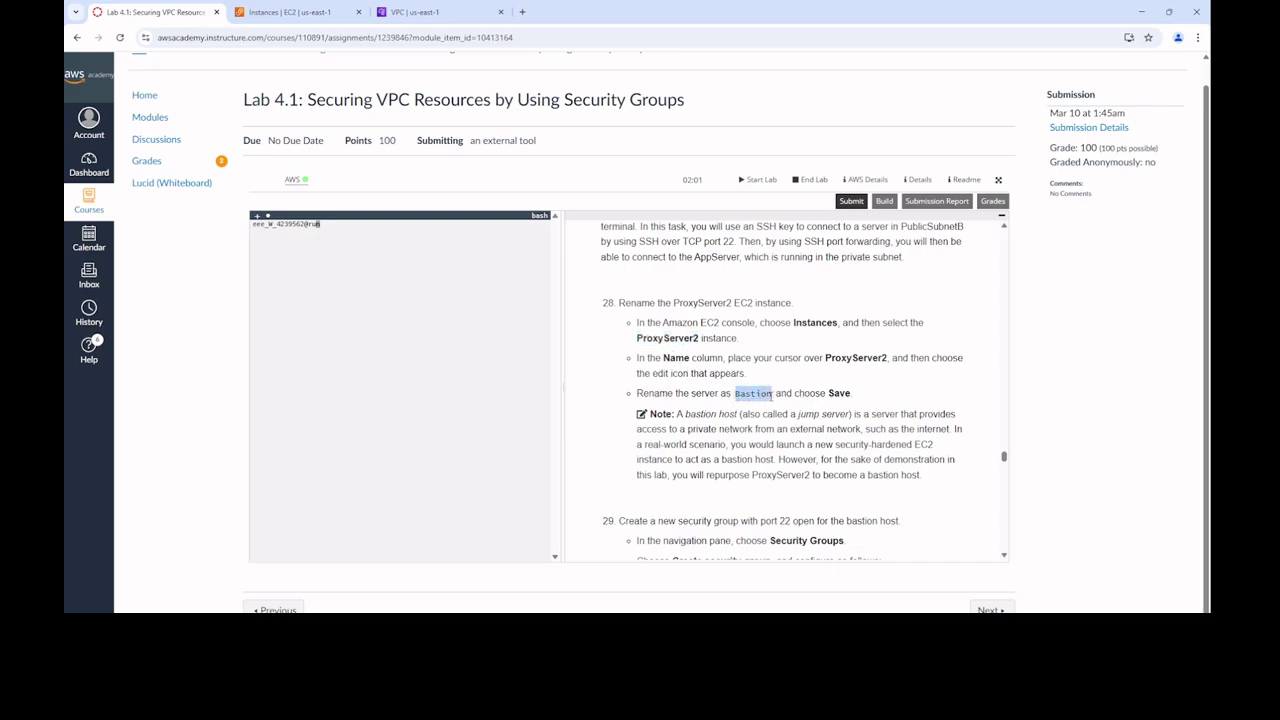
# Rename the ProxyServer2 EC2 instance as Bastion and save the new name
pyautogui.click(347, 19)
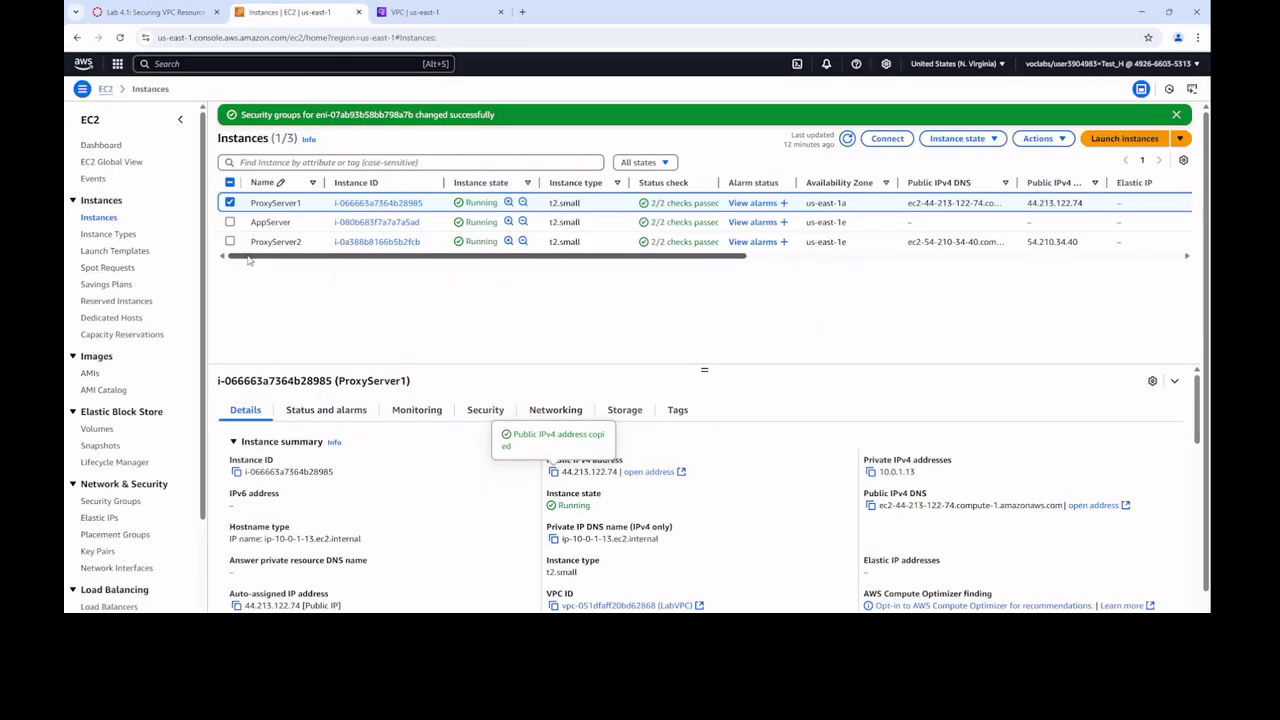
pyautogui.click(310, 241)
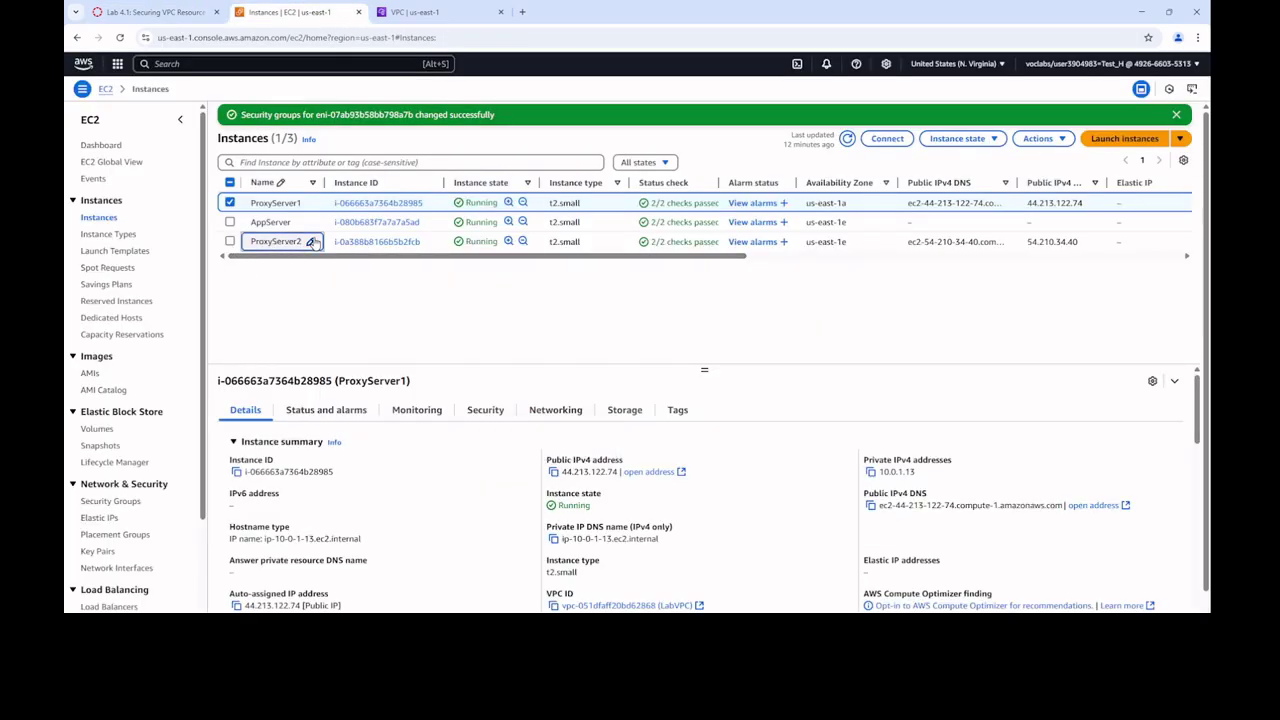
pyautogui.press('BackSpace')
pyautogui.press('BackSpace')
pyautogui.press('BackSpace')
pyautogui.press('BackSpace')
pyautogui.press('BackSpace')
pyautogui.press('BackSpace')
pyautogui.press('BackSpace')
pyautogui.press('BackSpace')
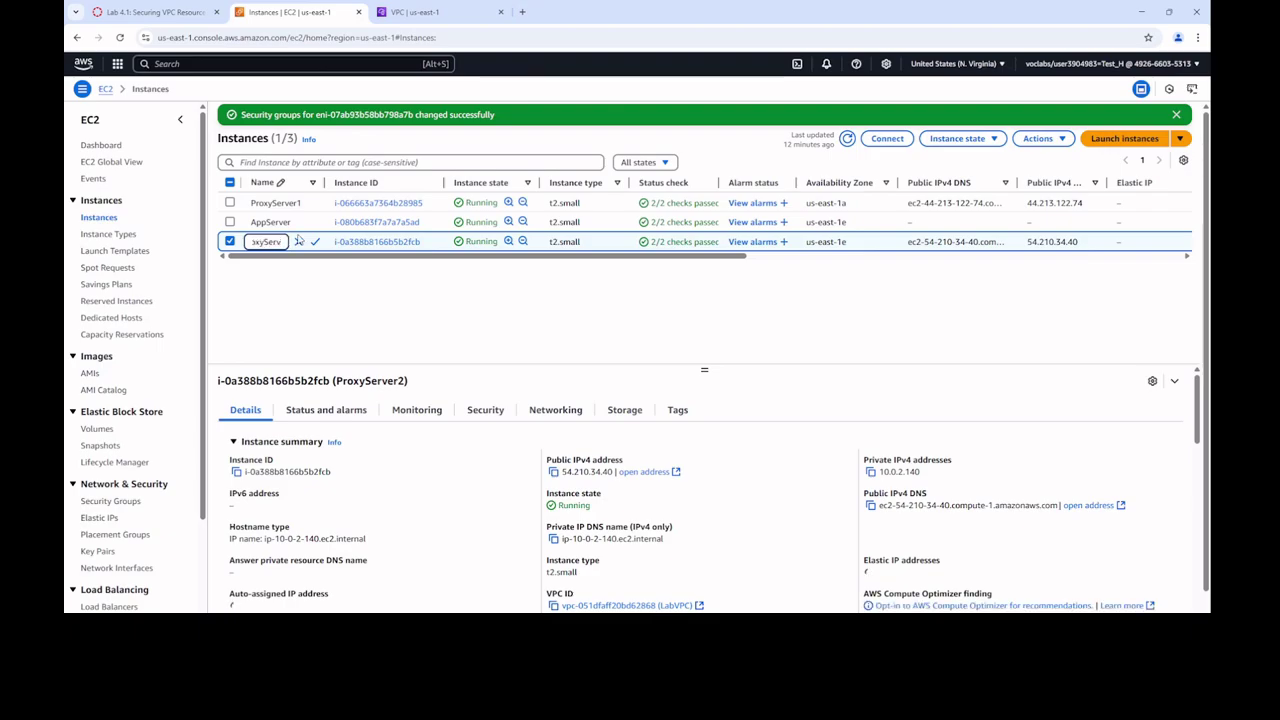
pyautogui.press('BackSpace')
pyautogui.press('BackSpace')
pyautogui.press('BackSpace')
pyautogui.press('BackSpace')
pyautogui.write('Bastion')
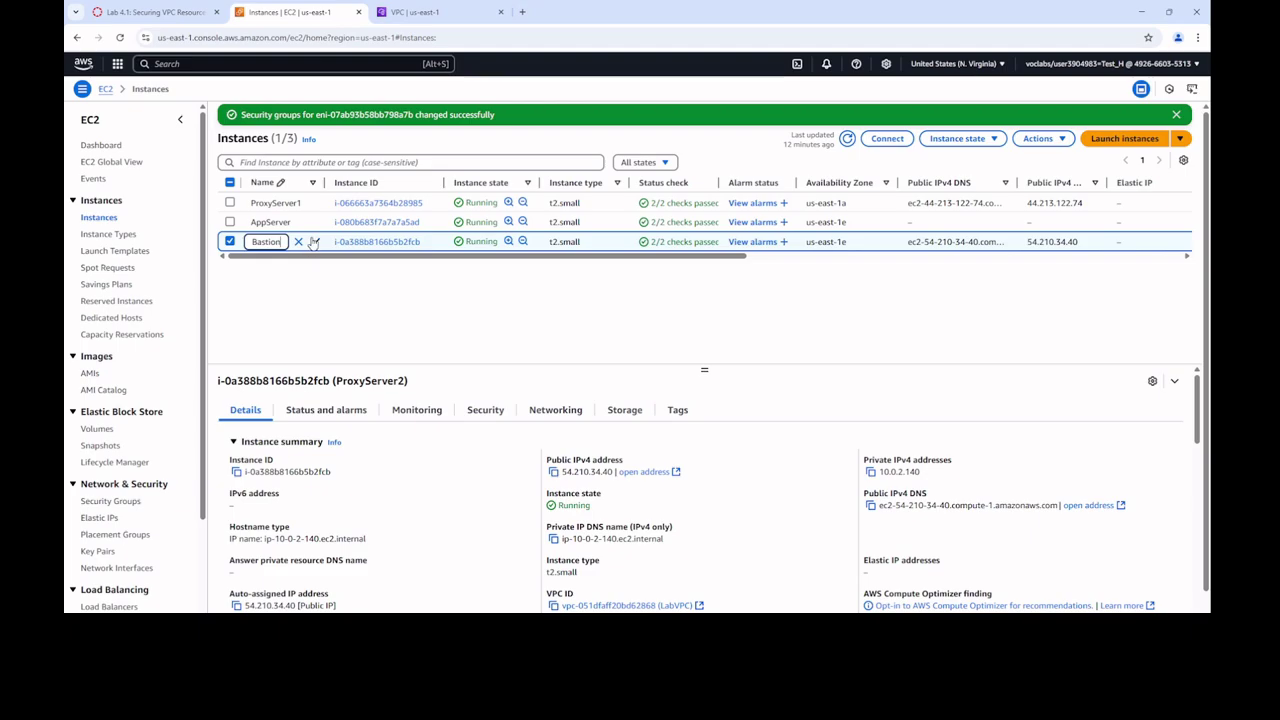
pyautogui.click(315, 241)
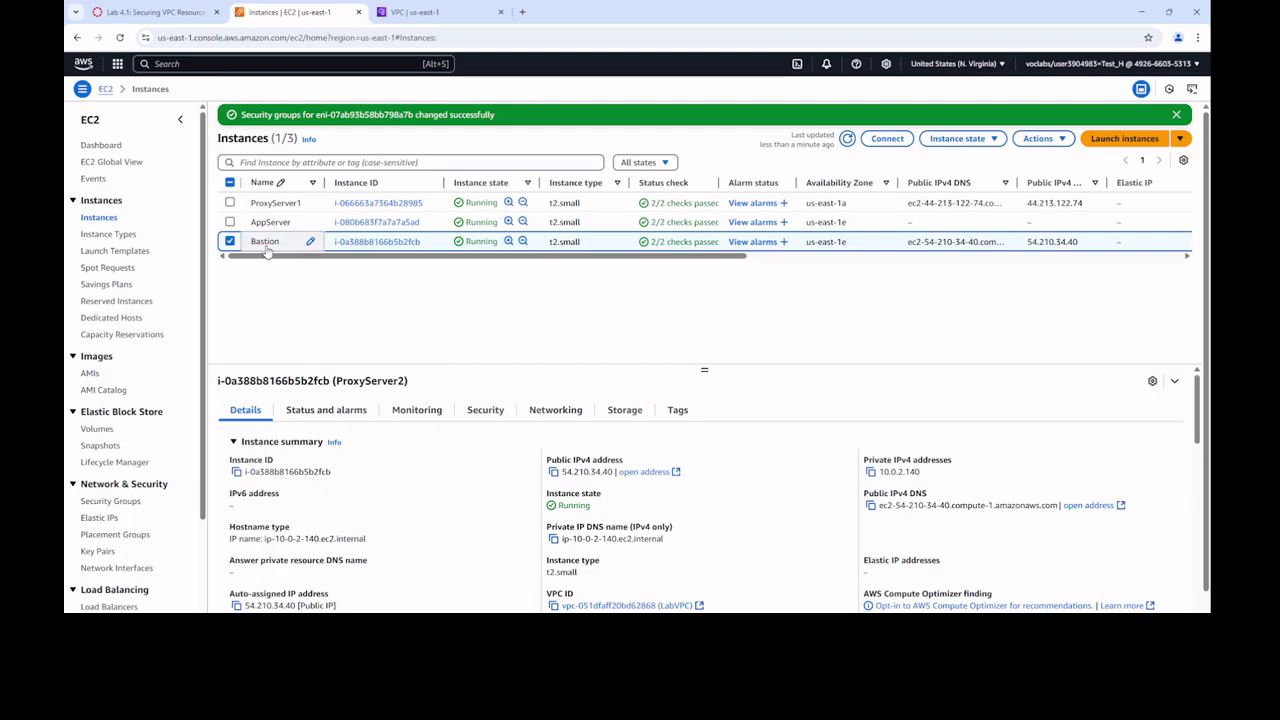
# Read lab step 29 on creating the BastionSG security group and open the EC2 security groups list
pyautogui.click(143, 12)
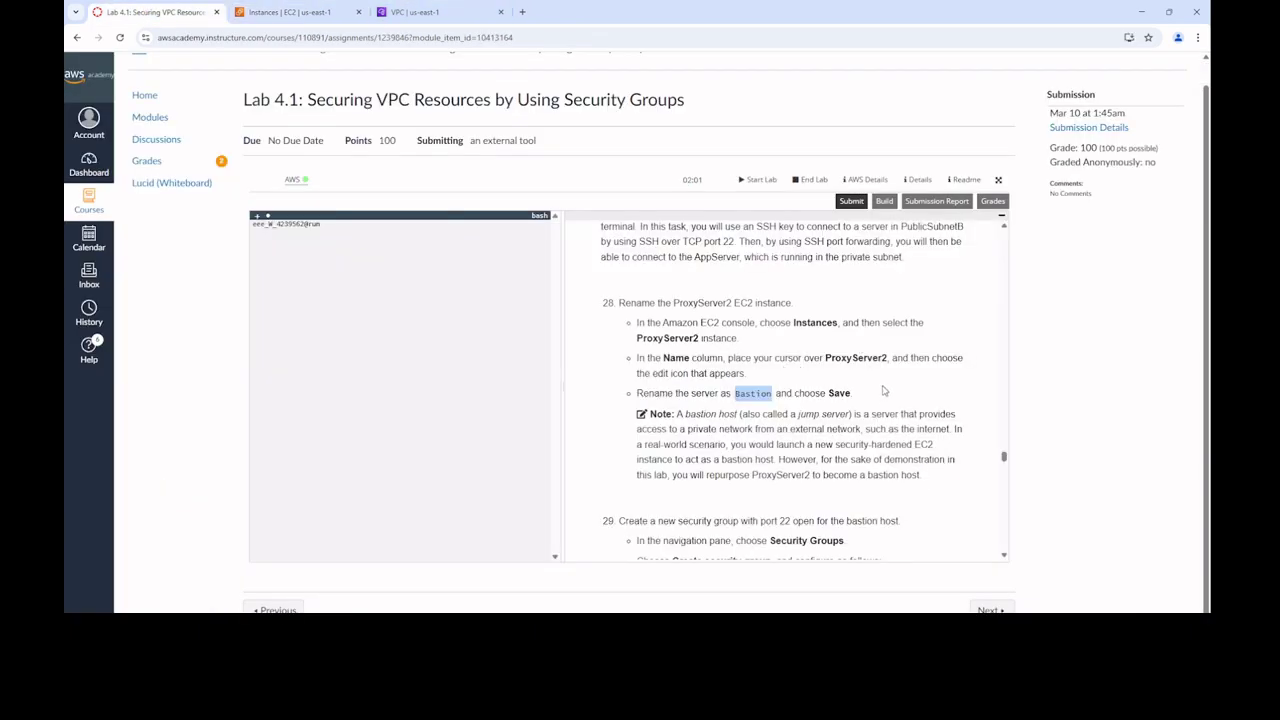
pyautogui.scroll(-3, 883, 391)
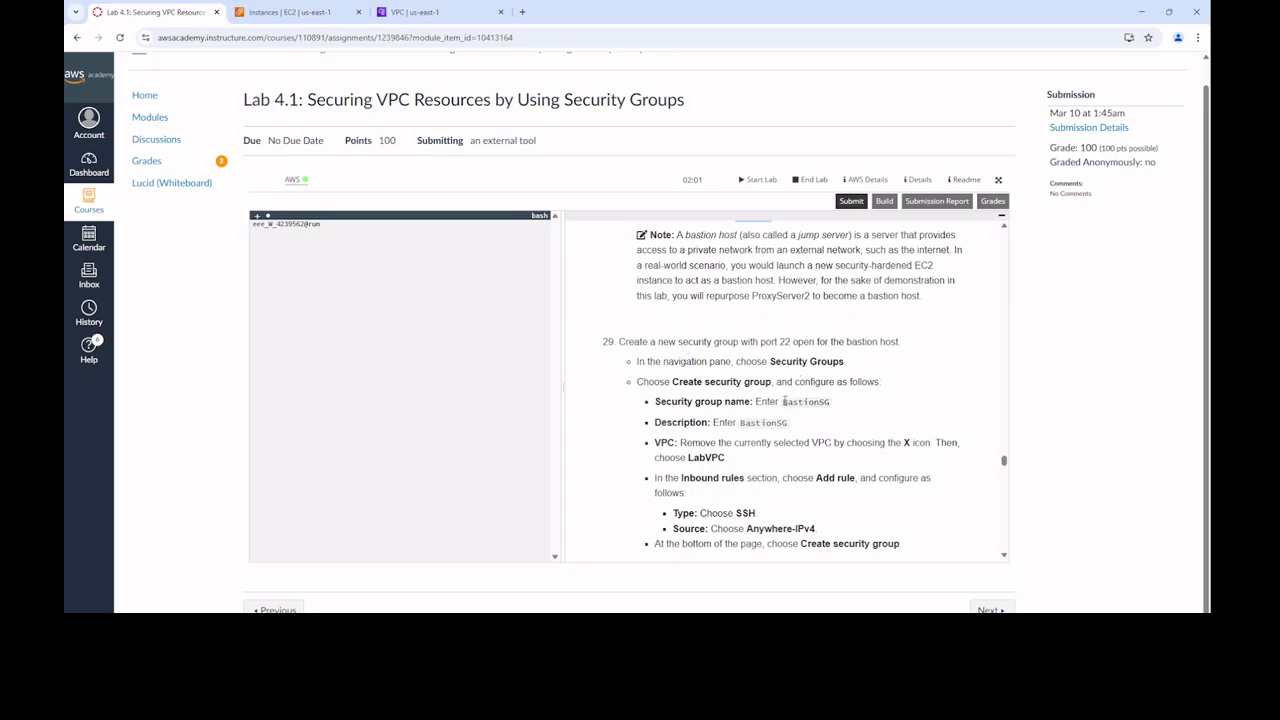
pyautogui.moveTo(783, 401); pyautogui.dragTo(836, 406)
pyautogui.click(290, 12)
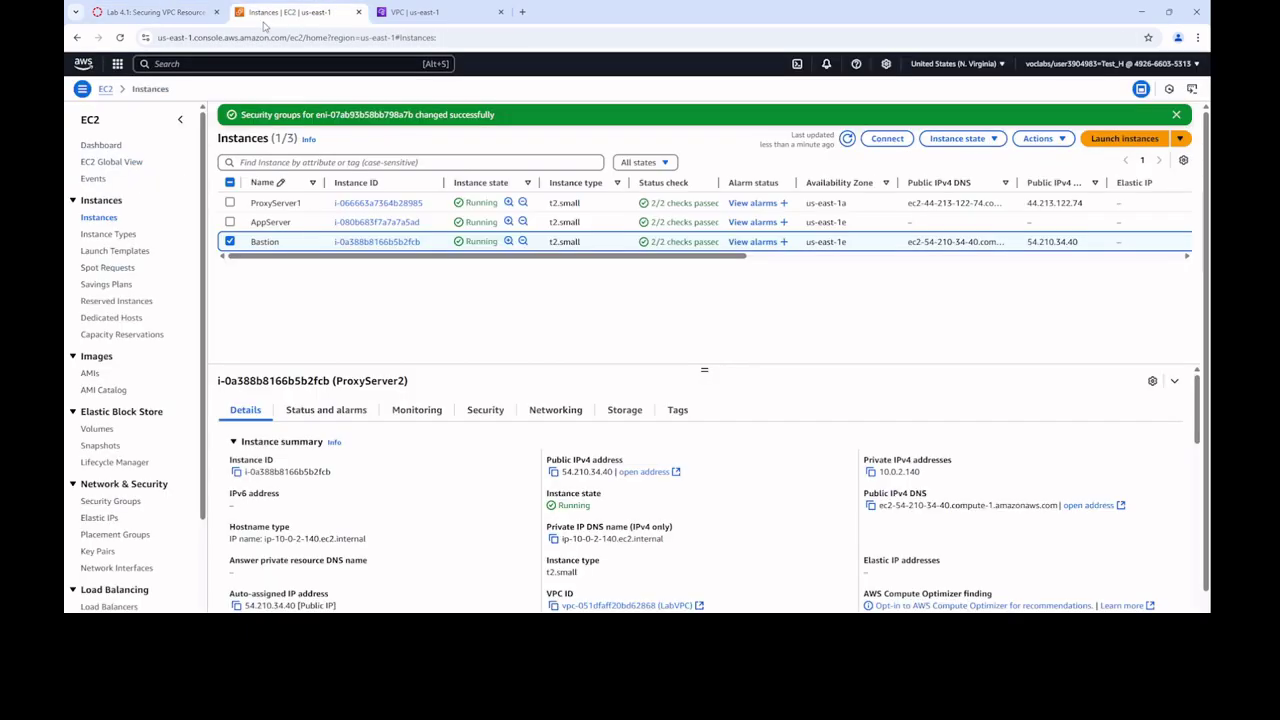
pyautogui.click(115, 502)
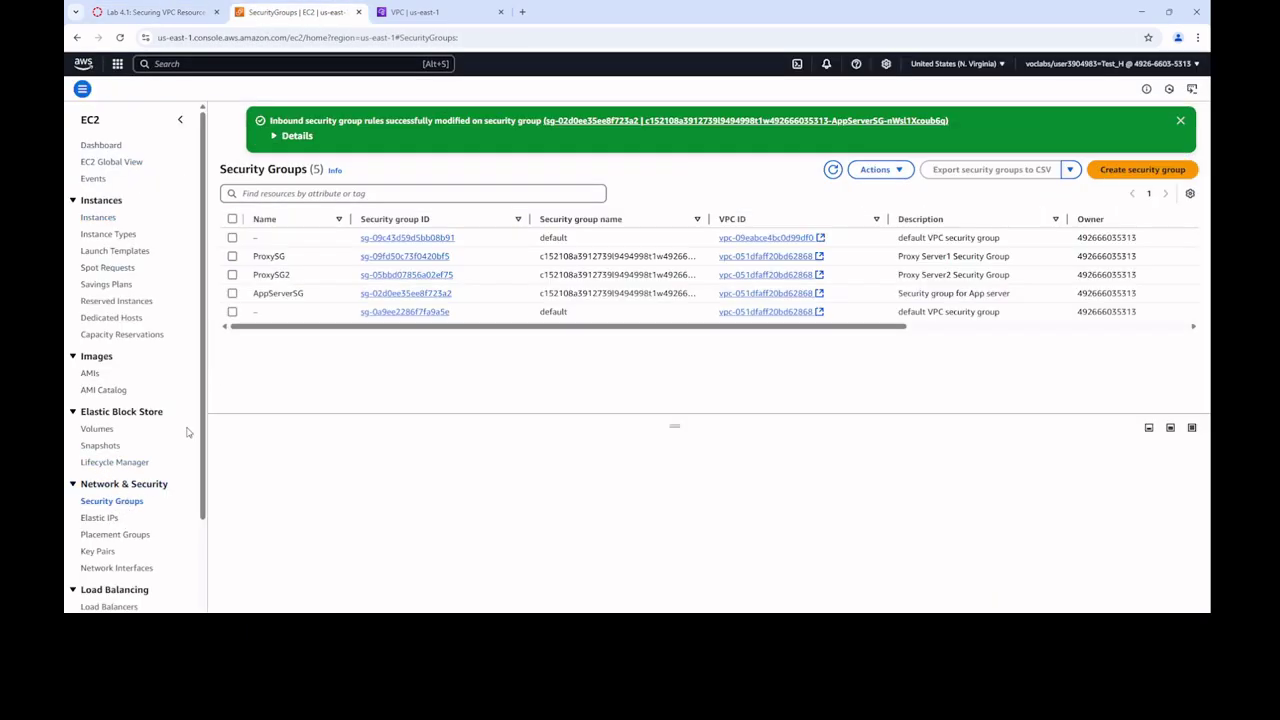
# Start a new security group with the name BastionSG and the description BastionSG copied from lab step 29
pyautogui.click(1150, 170)
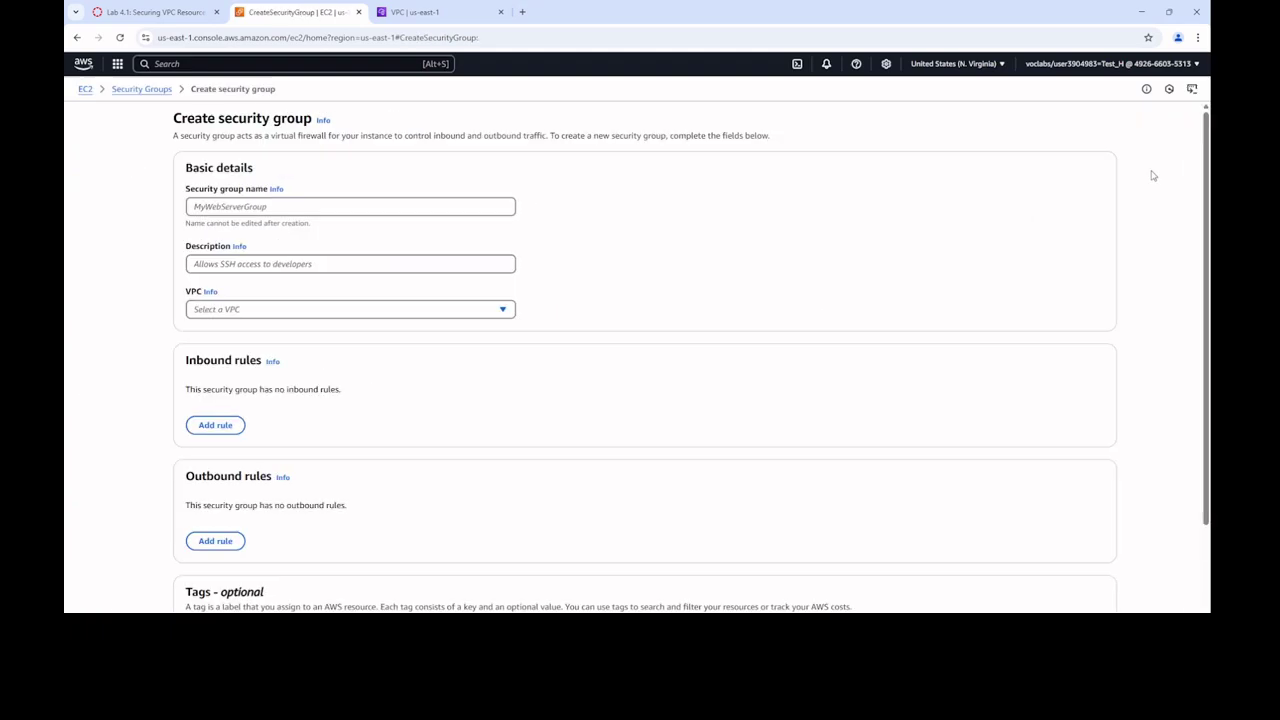
pyautogui.click(332, 207)
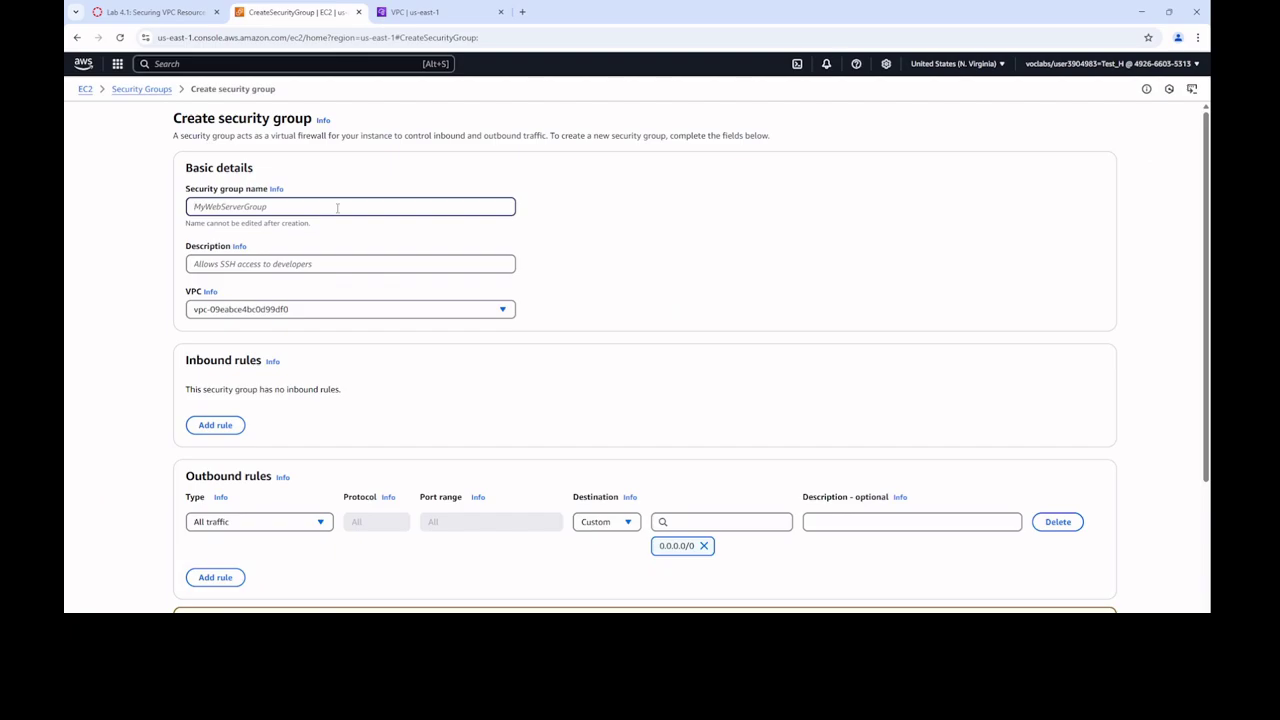
pyautogui.write('BastionSG')
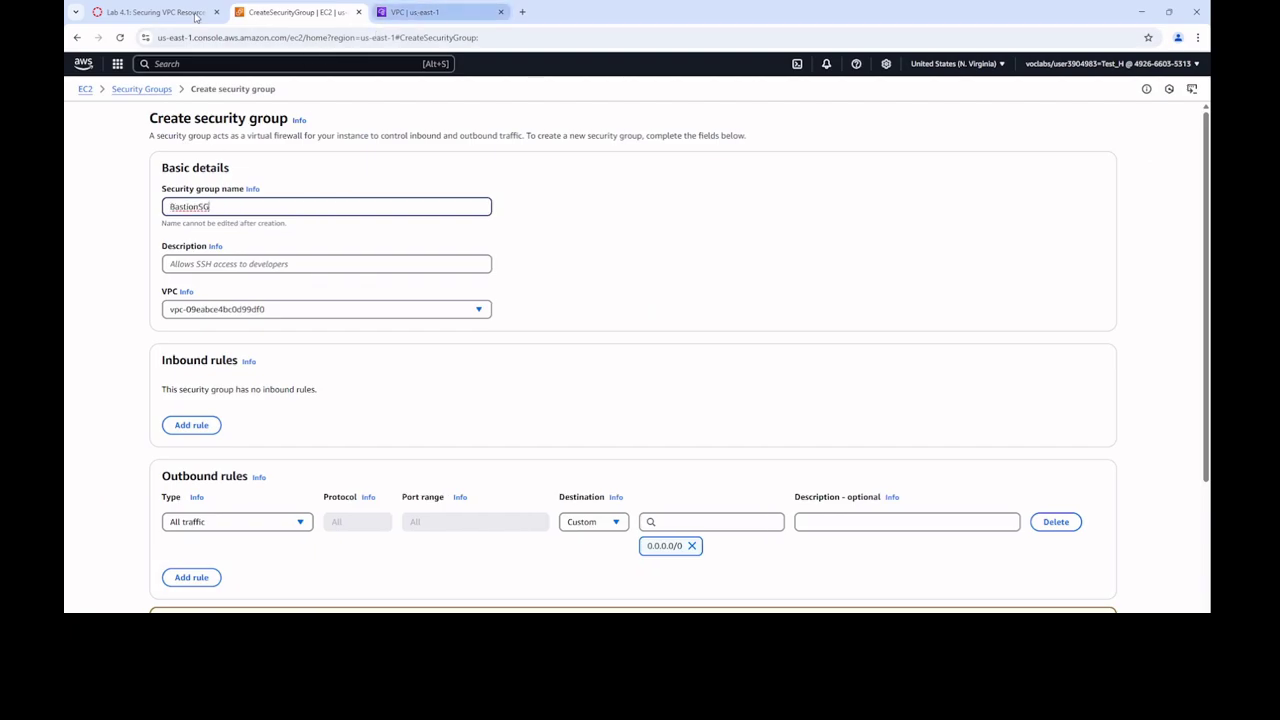
pyautogui.click(150, 12)
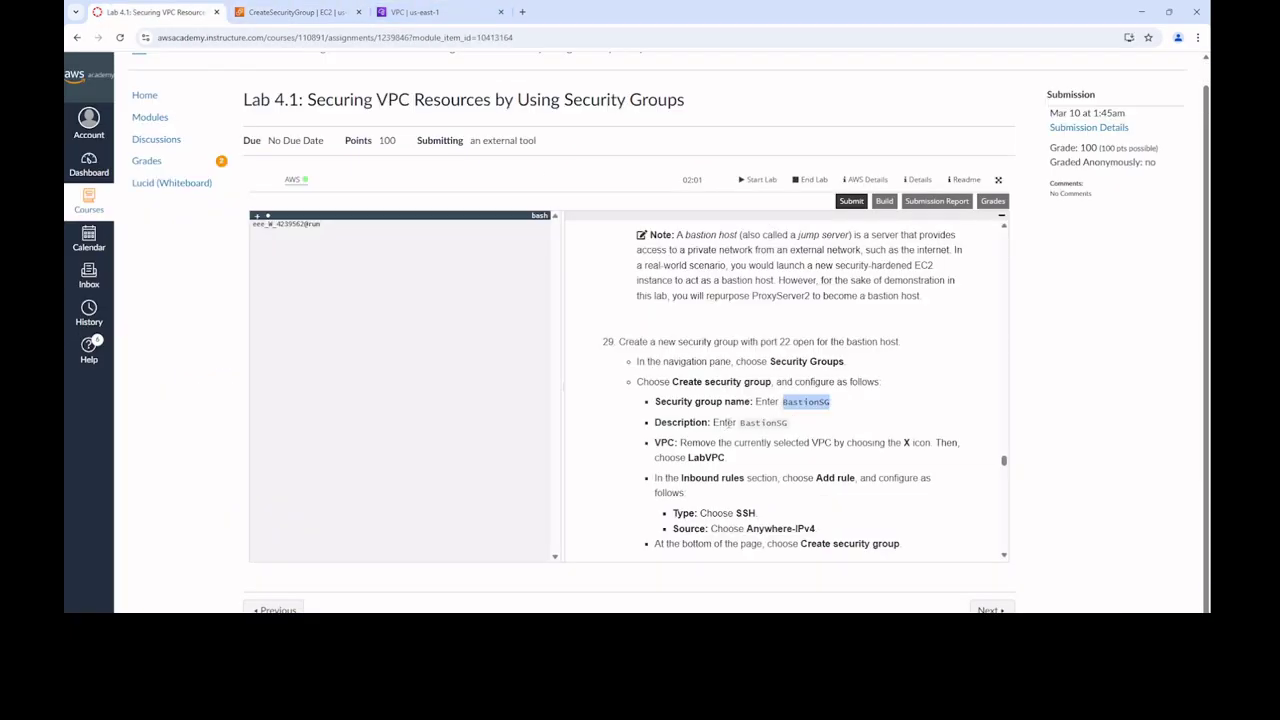
pyautogui.moveTo(741, 423); pyautogui.dragTo(796, 424)
pyautogui.hotkey('ctrl', 'c')
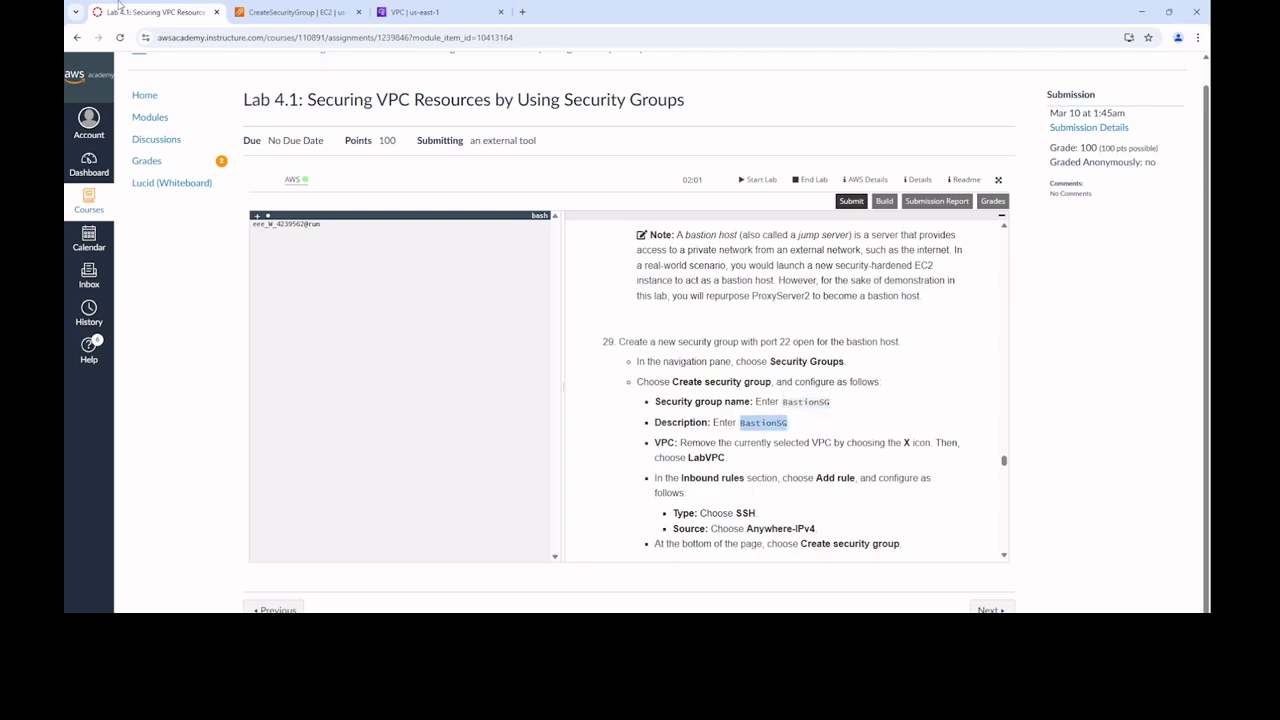
pyautogui.click(445, 14)
pyautogui.click(312, 18)
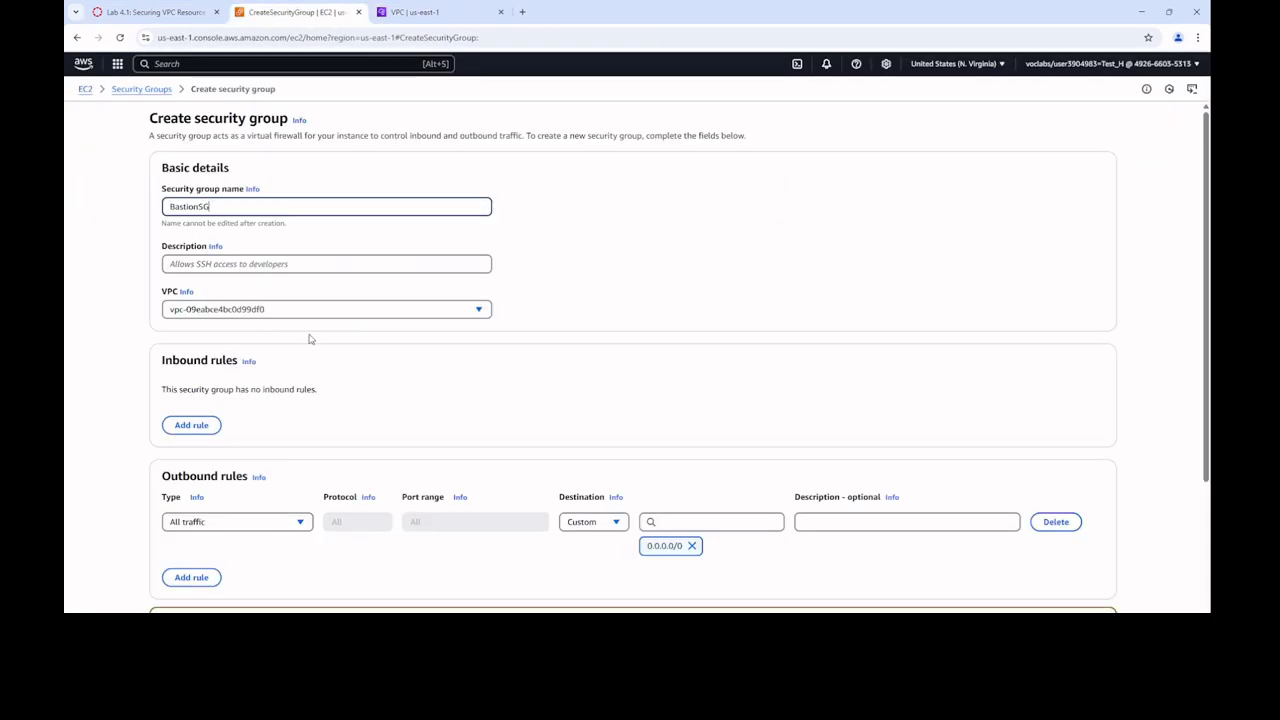
pyautogui.click(234, 264)
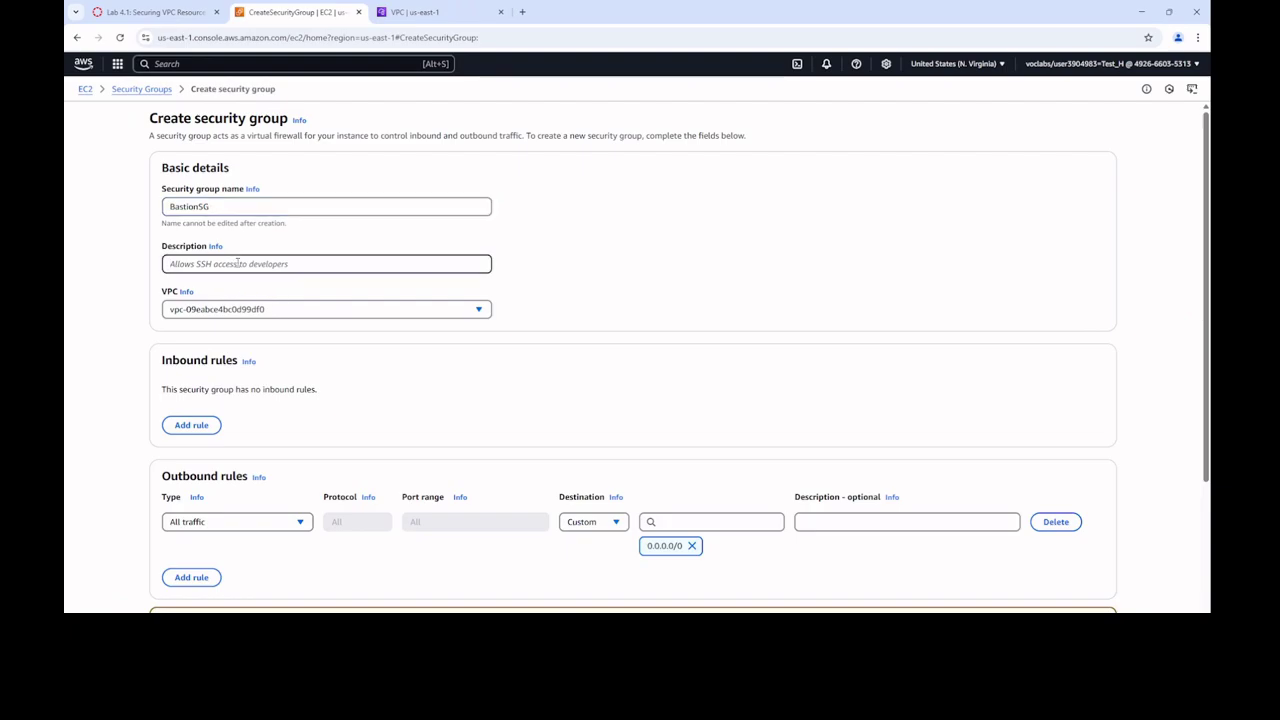
pyautogui.hotkey('ctrl', 'v')
# Check lab step 29 for the required VPC and assign the new security group to LabVPC
pyautogui.click(415, 12)
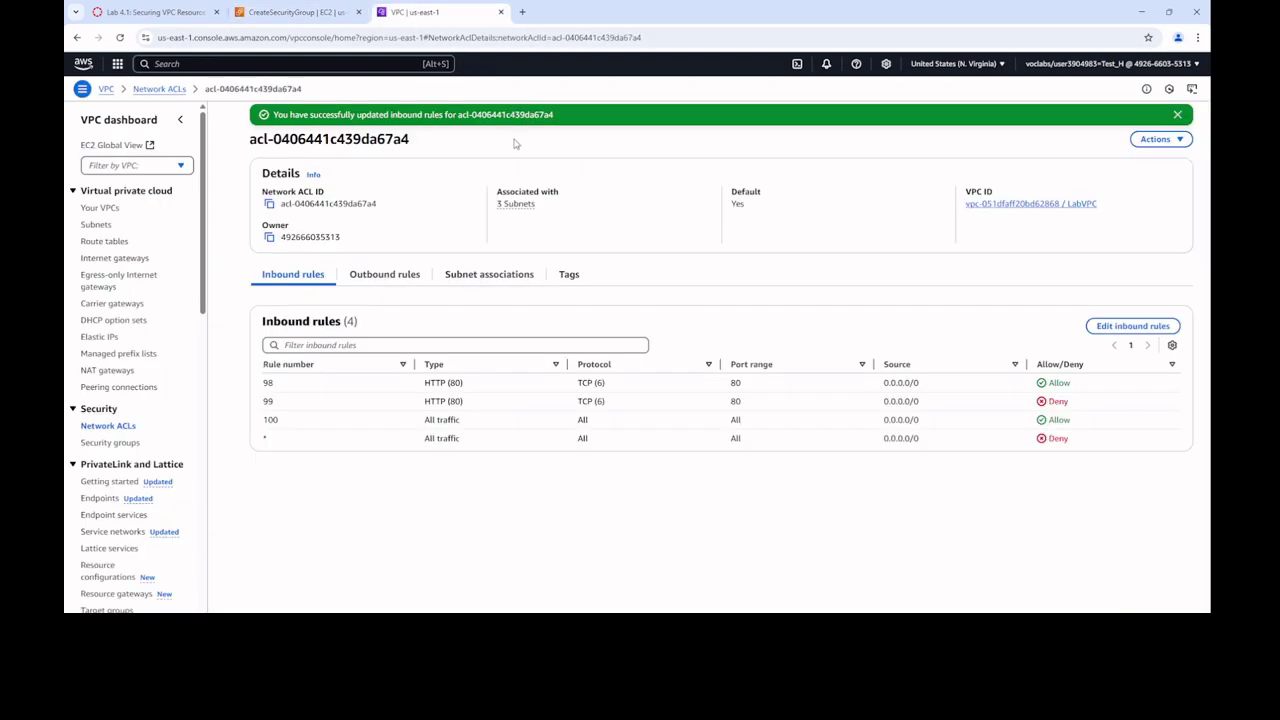
pyautogui.click(150, 12)
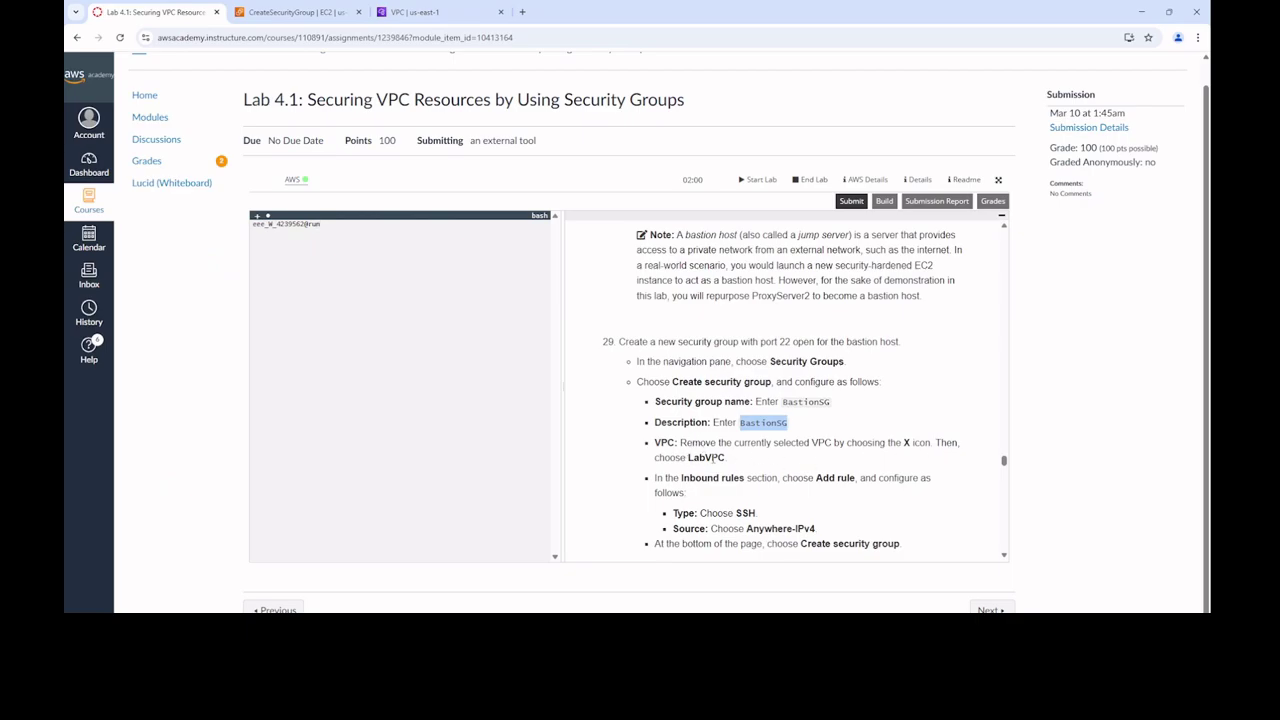
pyautogui.click(300, 12)
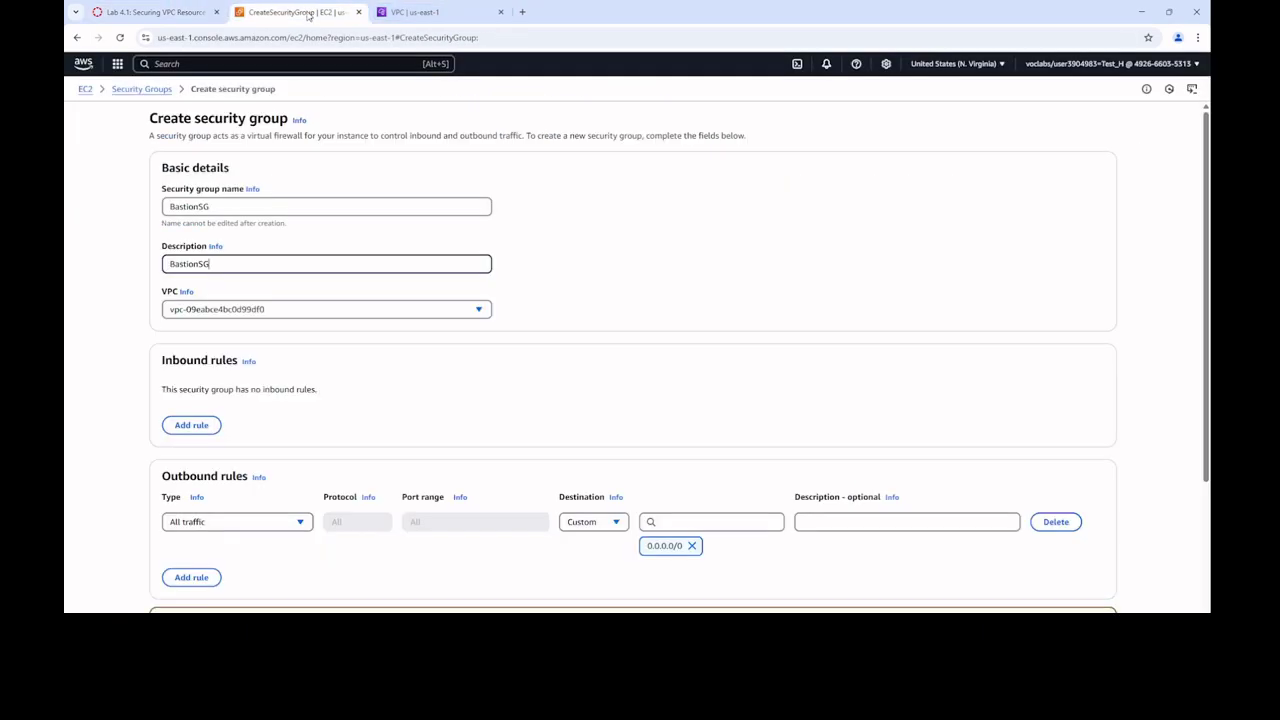
pyautogui.click(479, 312)
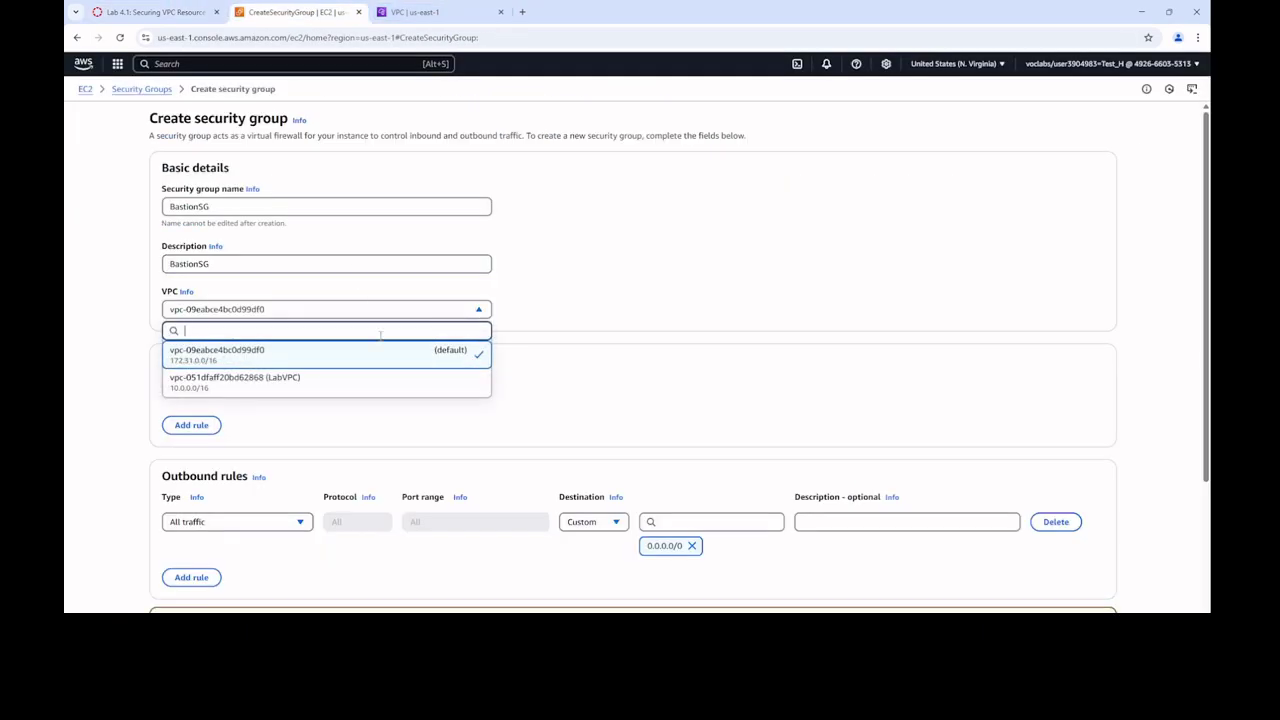
pyautogui.click(294, 384)
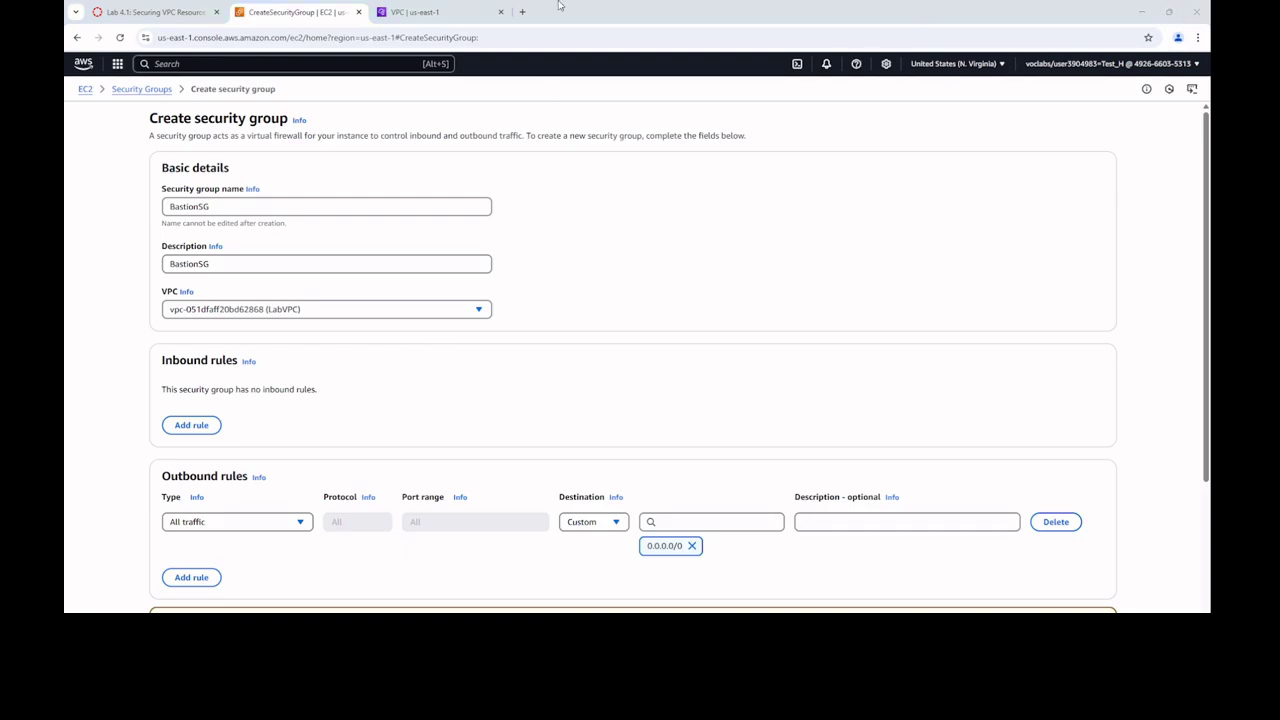
# Widen the lab instructions pane and read step 29's VPC and inbound rule settings against the security group form
pyautogui.click(170, 10)
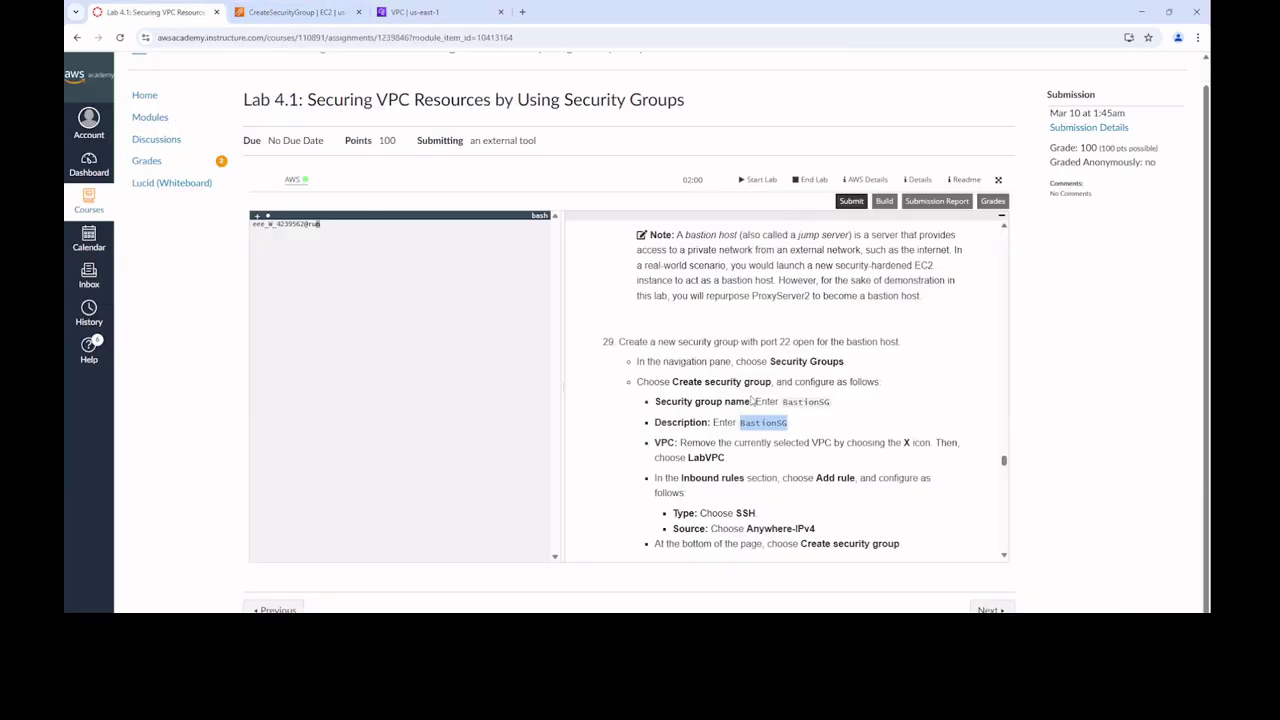
pyautogui.moveTo(561, 350); pyautogui.dragTo(412, 350)
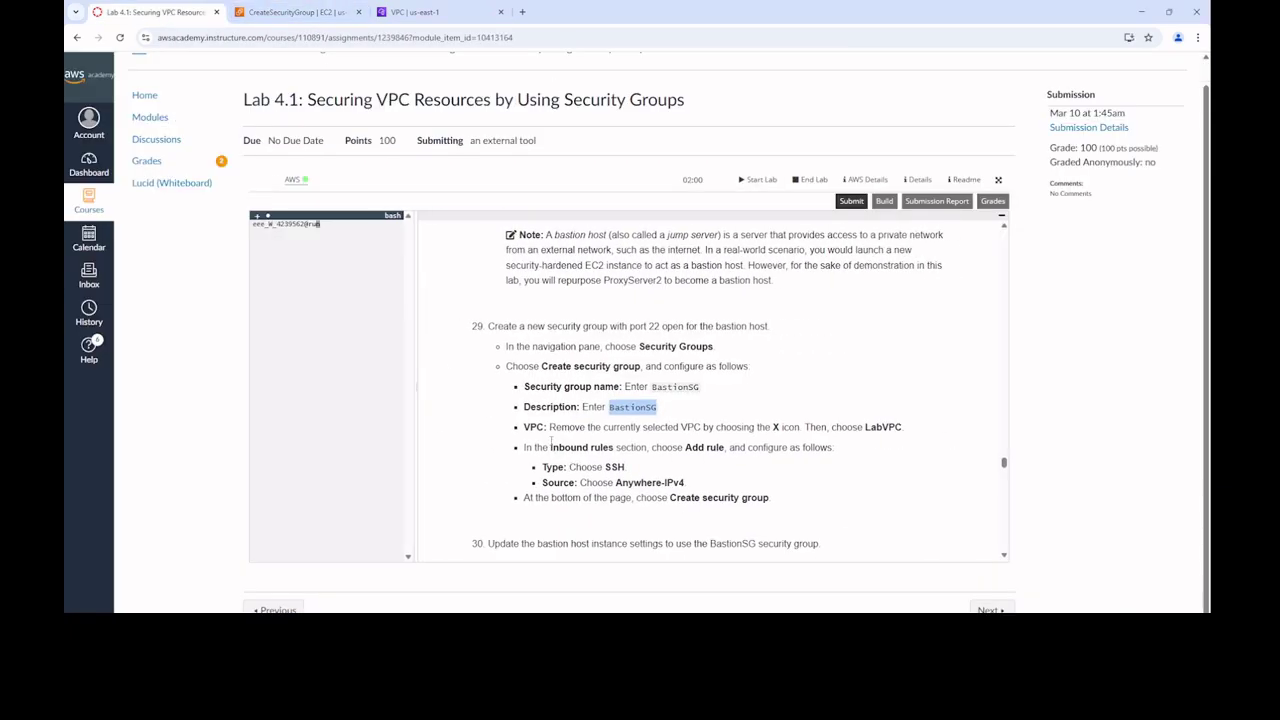
pyautogui.doubleClick(880, 427)
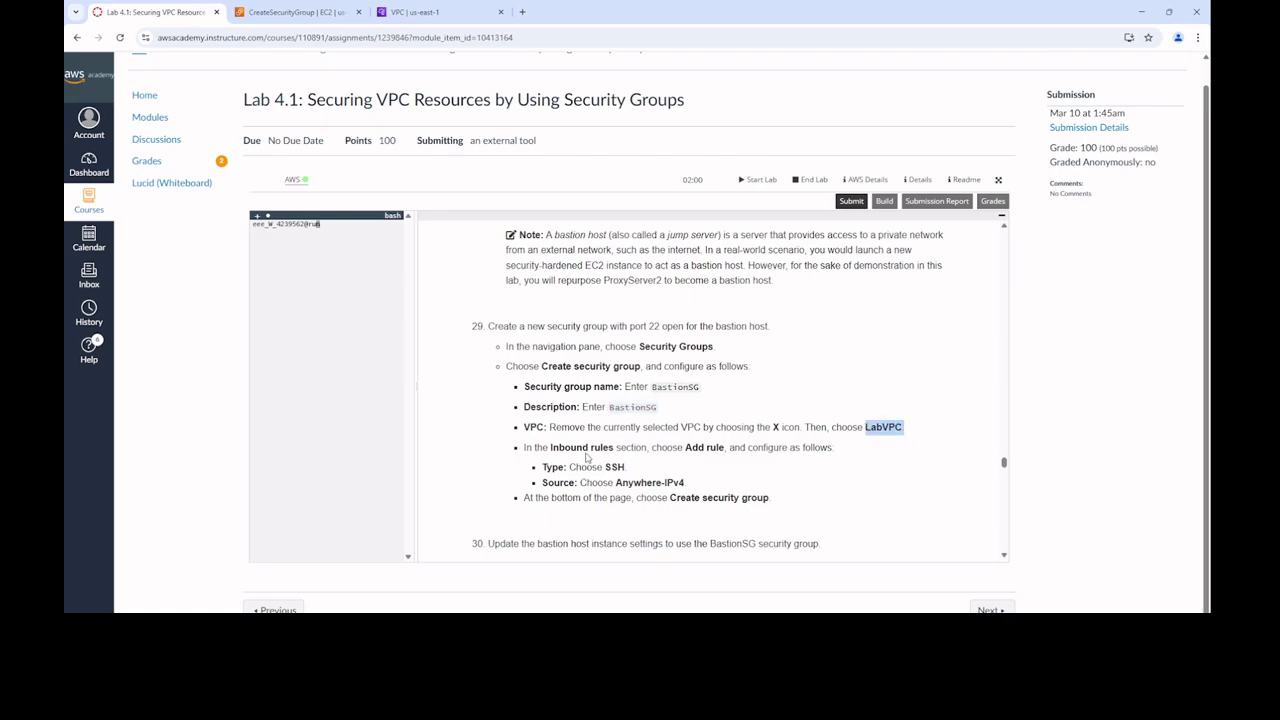
pyautogui.scroll(-1, 575, 459)
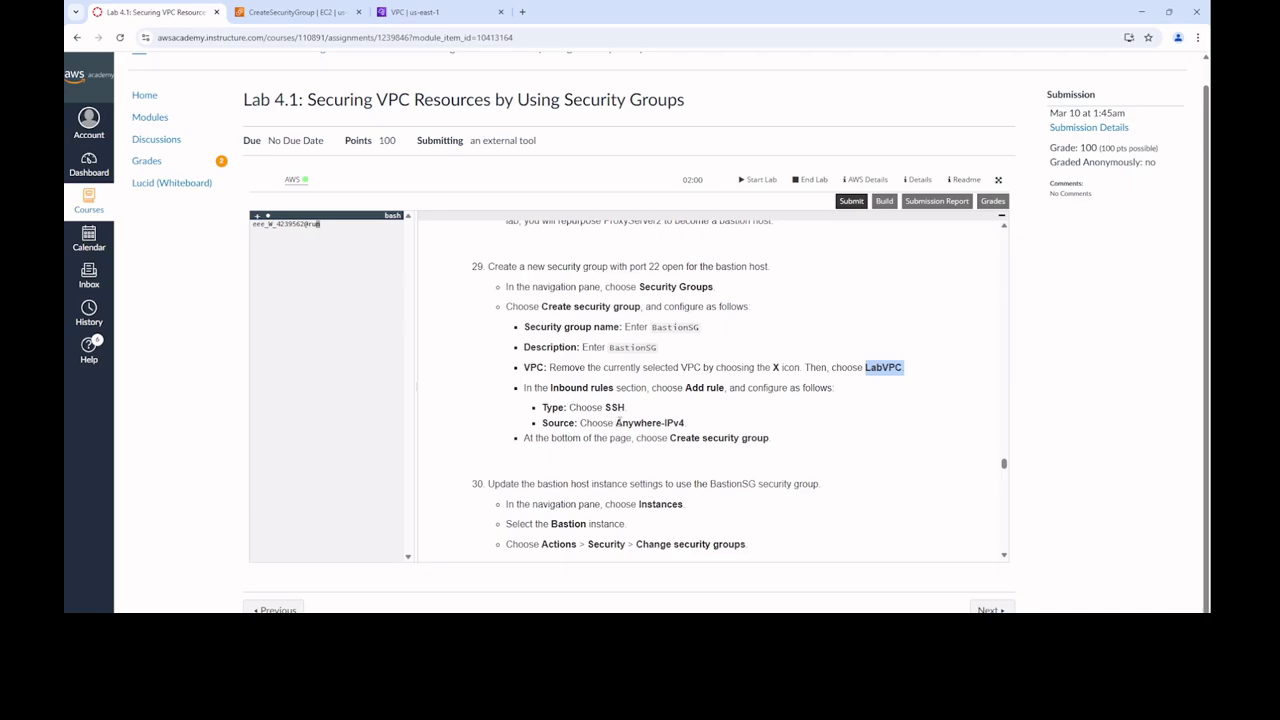
pyautogui.moveTo(617, 423); pyautogui.dragTo(687, 422)
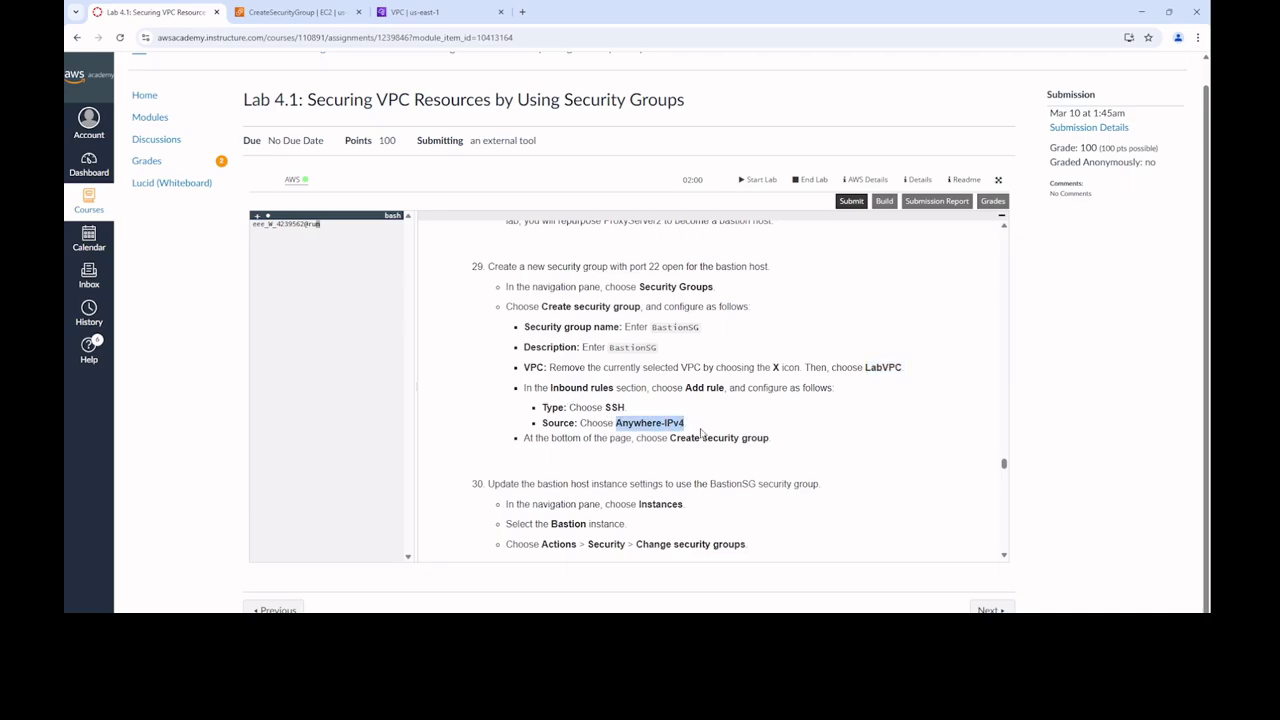
pyautogui.click(306, 14)
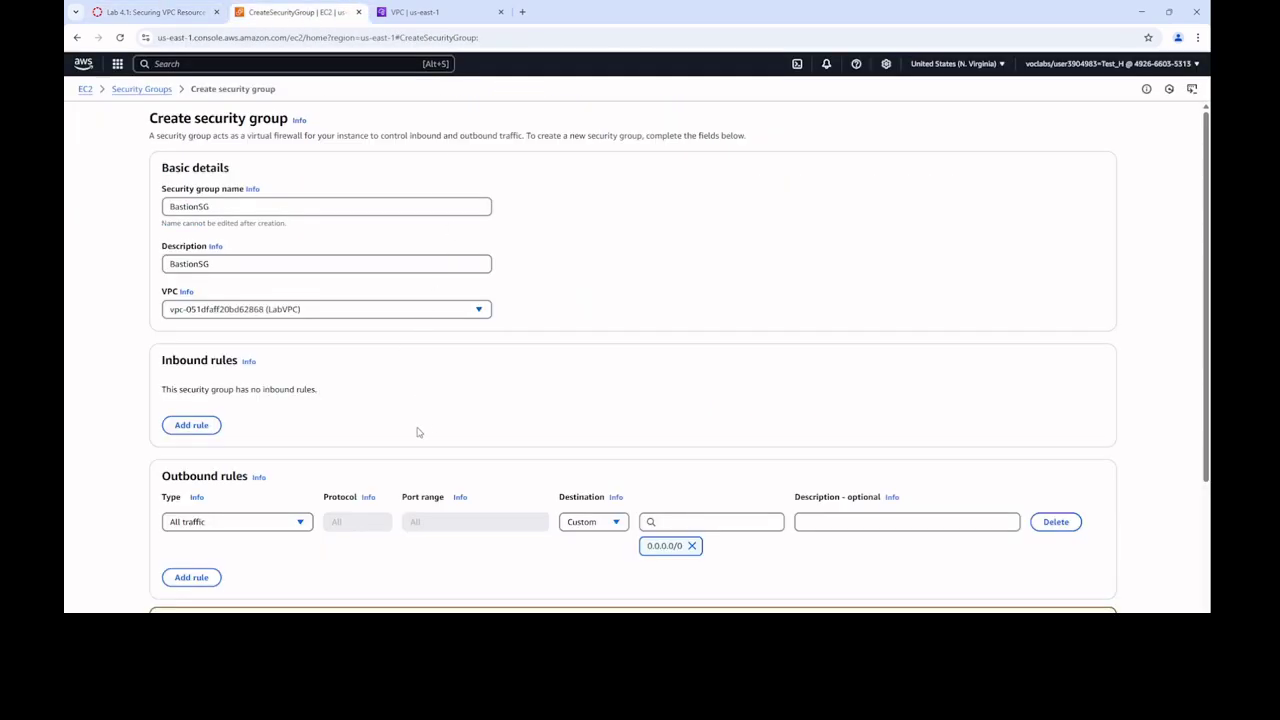
pyautogui.scroll(-1, 415, 432)
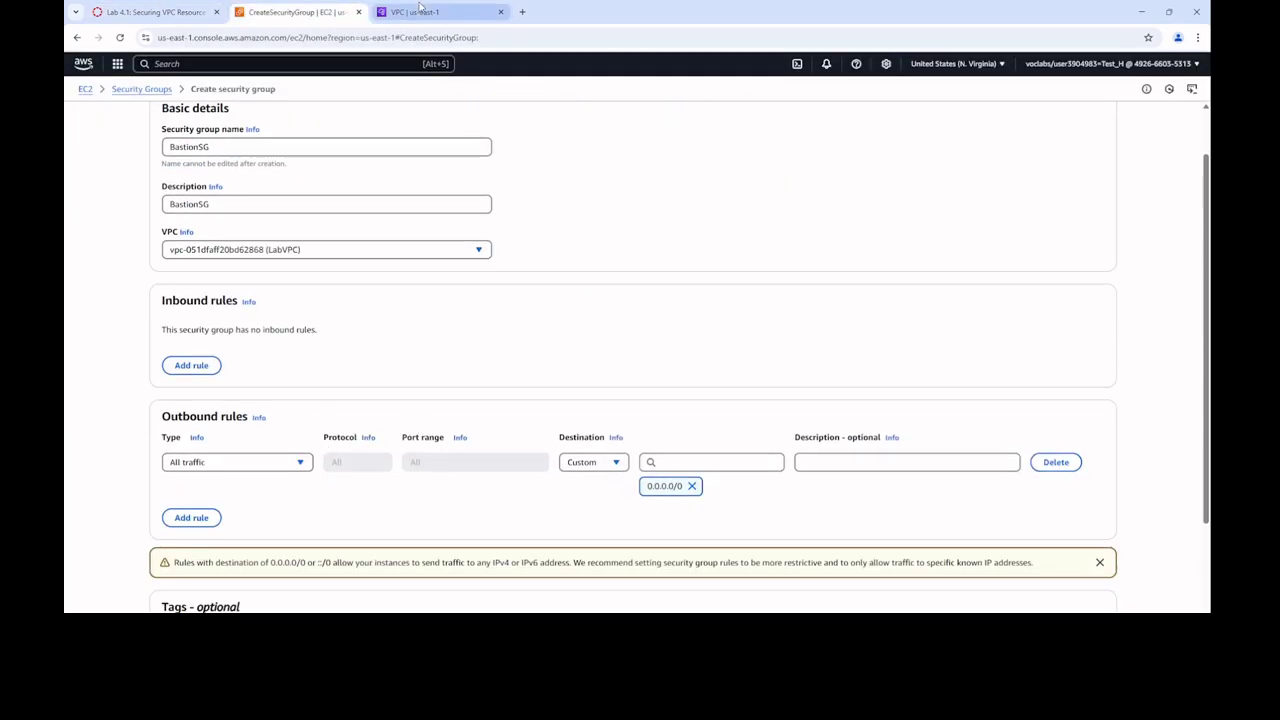
pyautogui.click(158, 14)
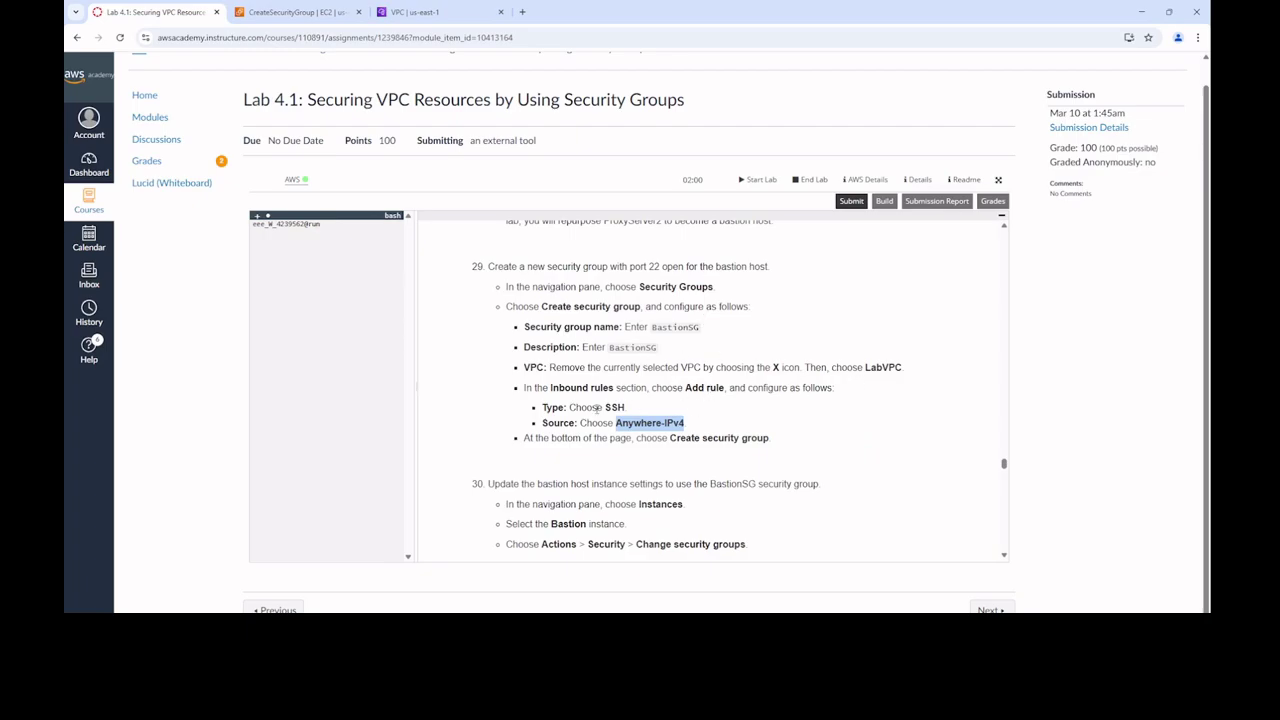
pyautogui.click(298, 15)
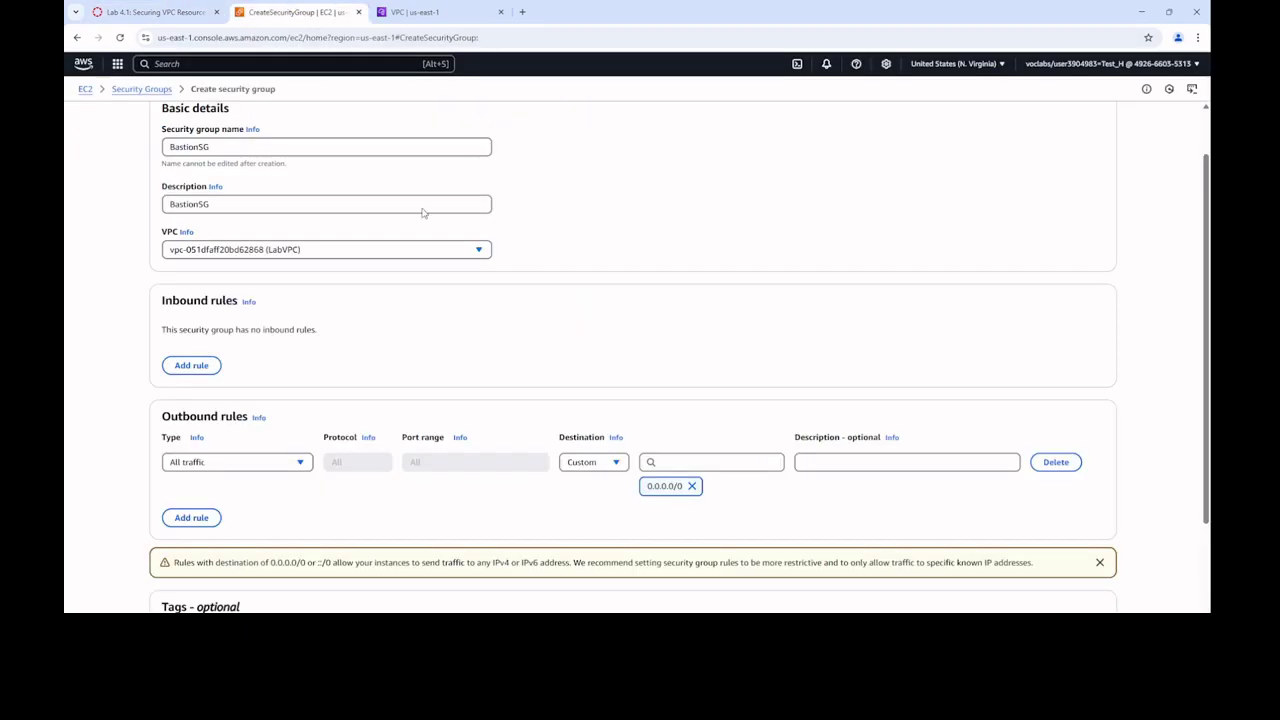
# Set the new security group's outbound rule to type SSH with destination Anywhere-IPv4
pyautogui.click(290, 462)
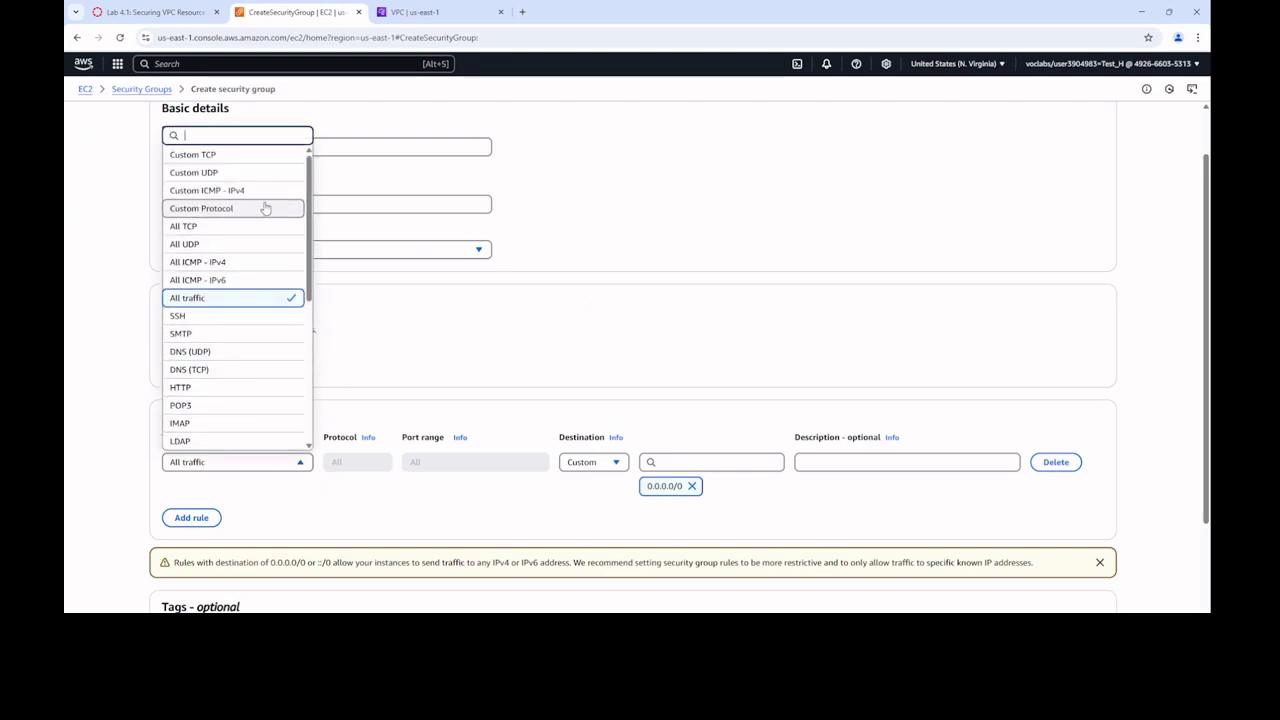
pyautogui.click(190, 316)
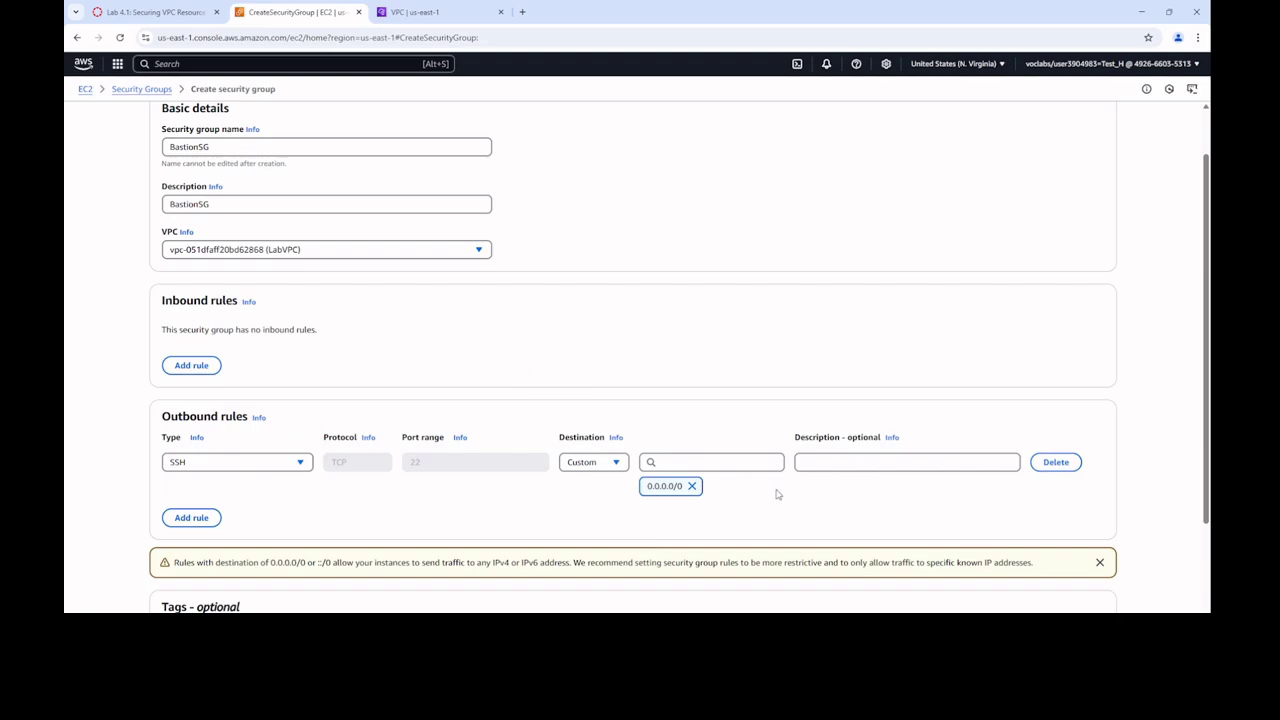
pyautogui.click(612, 463)
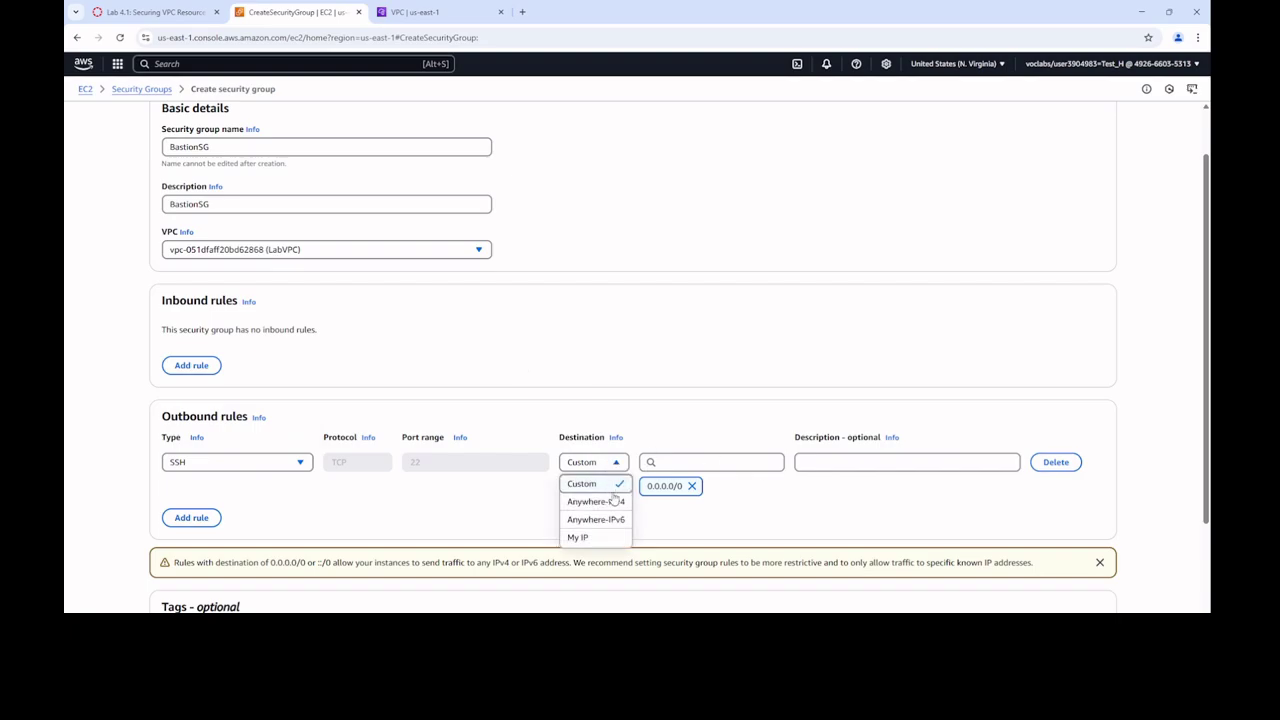
pyautogui.click(612, 500)
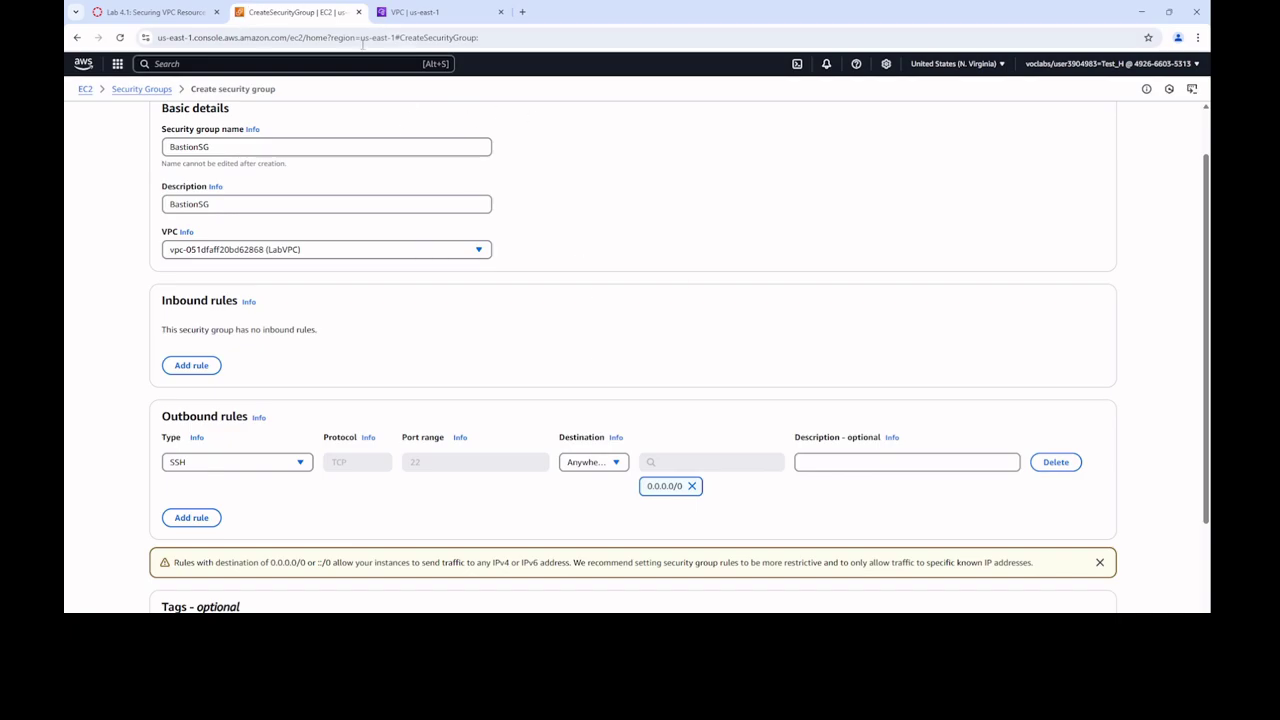
# Check the end of lab step 29 and step 30, and create the BastionSG security group
pyautogui.click(128, 12)
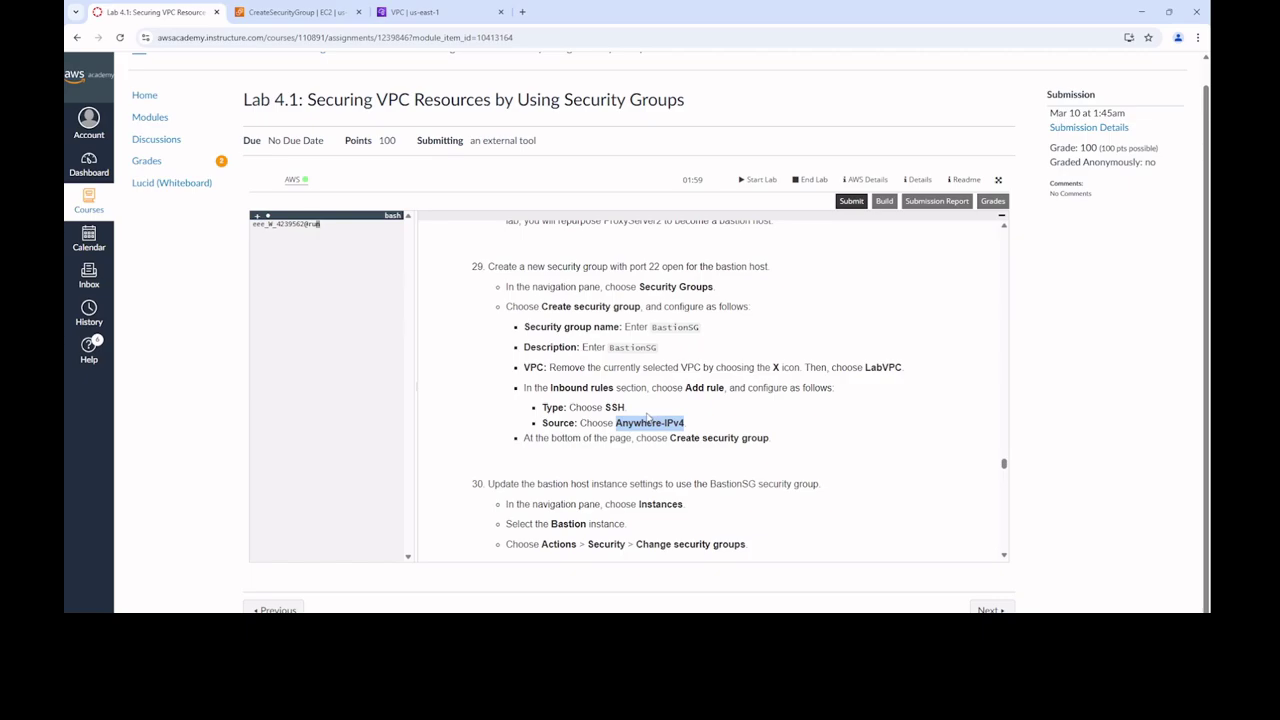
pyautogui.scroll(-2, 694, 417)
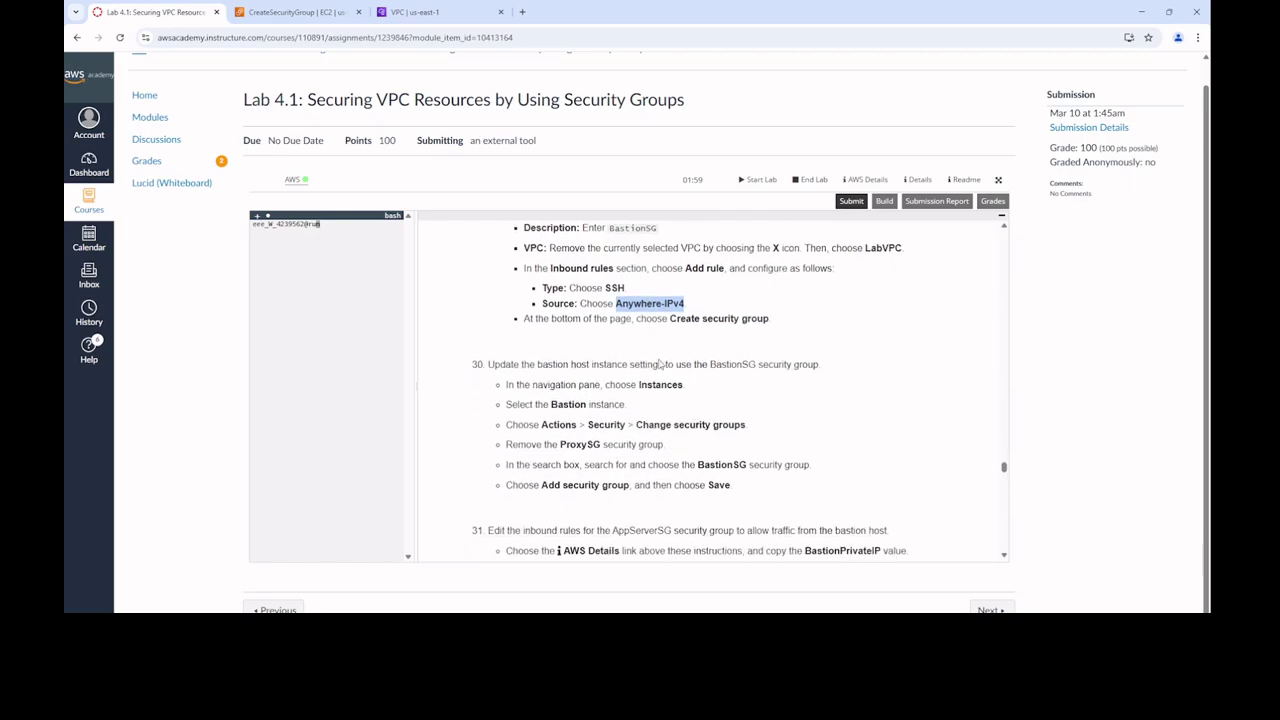
pyautogui.click(306, 18)
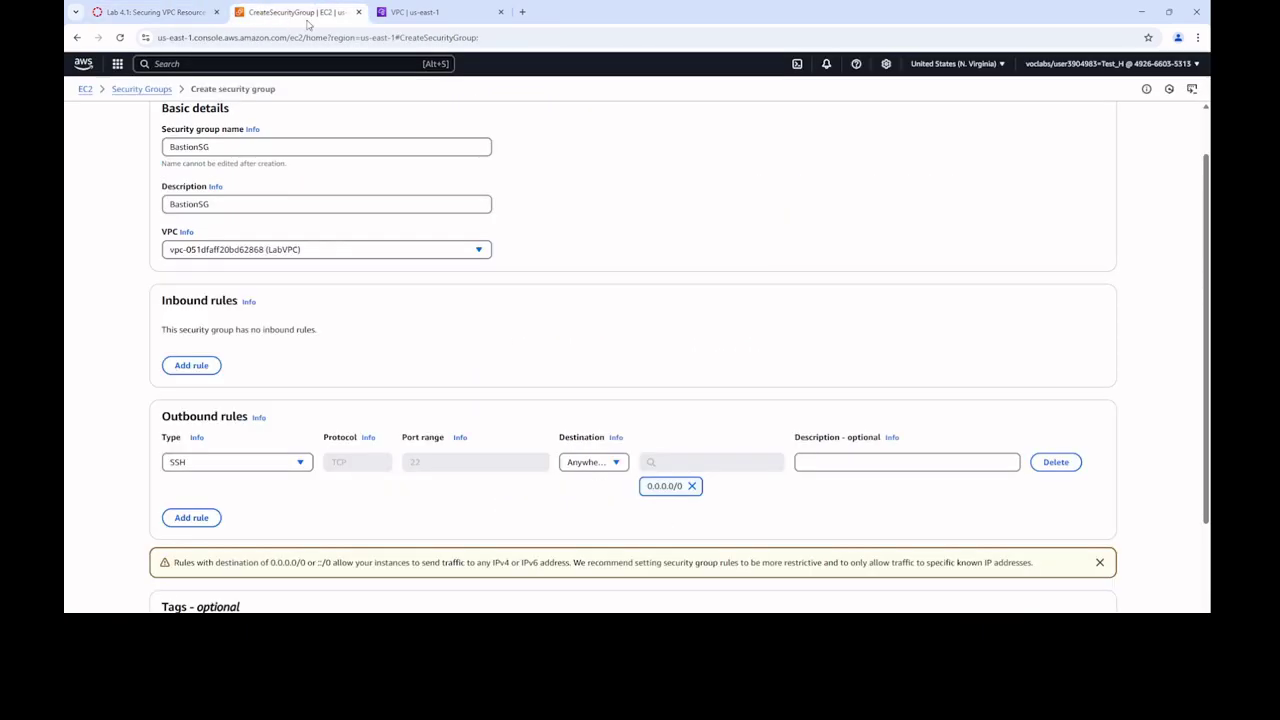
pyautogui.scroll(-2, 651, 443)
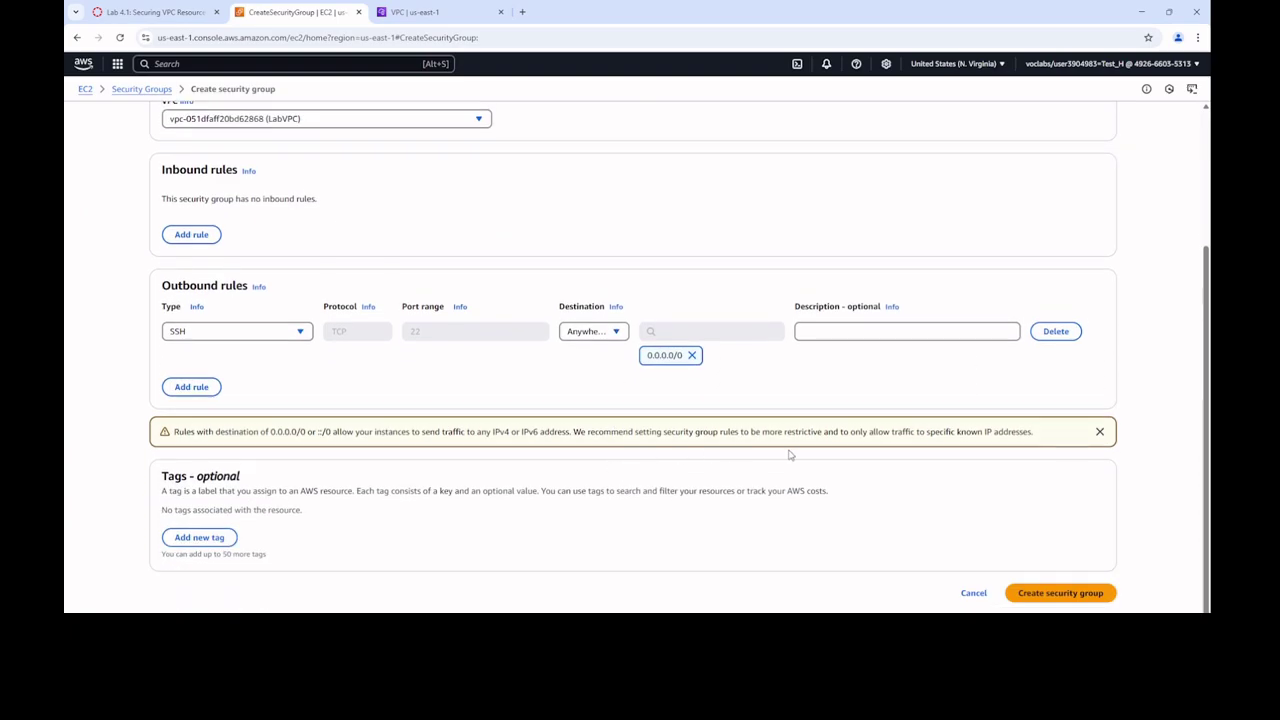
pyautogui.click(1059, 597)
pyautogui.click(1058, 594)
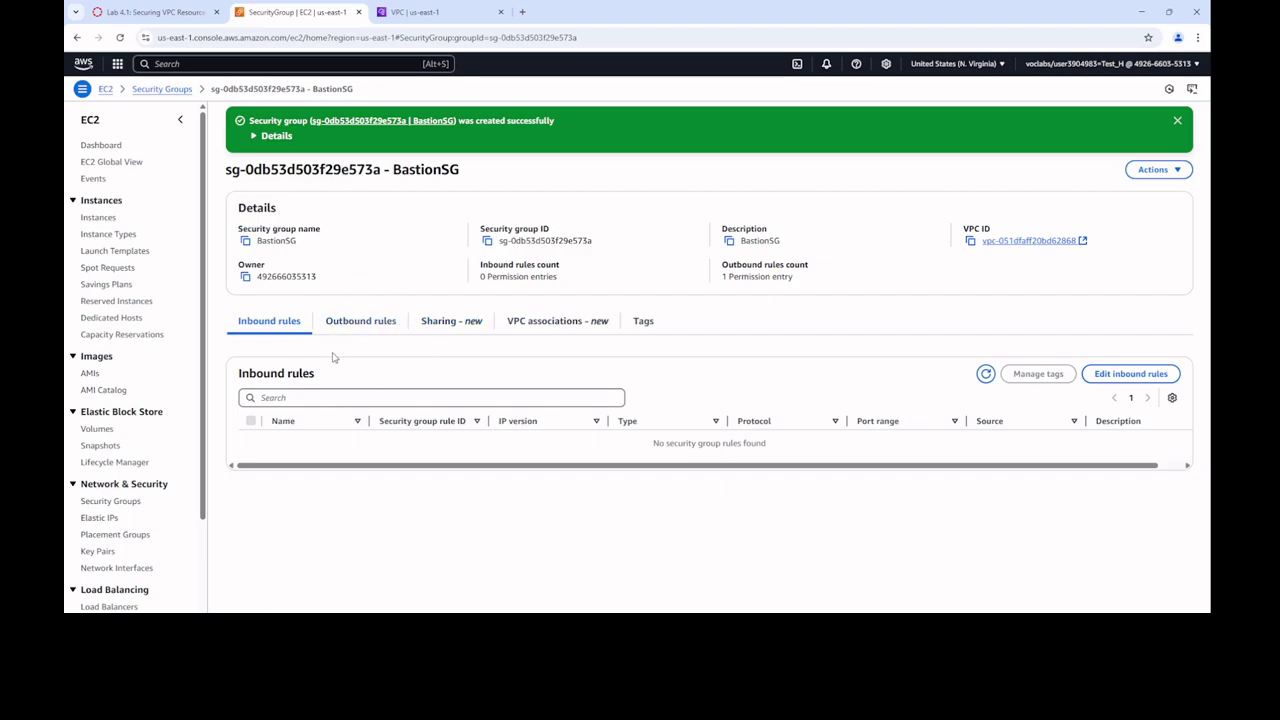
# Open BastionSG's inbound rules for editing, compare them with lab step 29, and return to review the group's outbound rules
pyautogui.click(1130, 373)
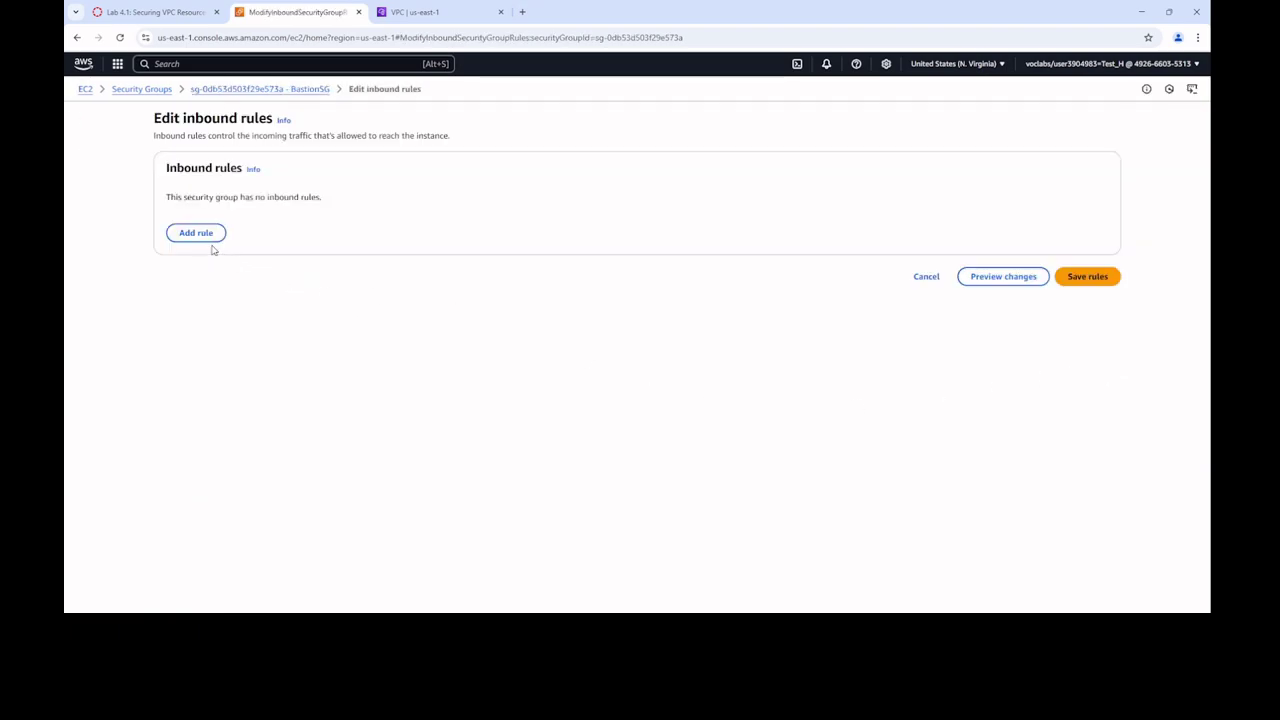
pyautogui.click(178, 13)
pyautogui.scroll(1, 617, 334)
pyautogui.scroll(2, 619, 334)
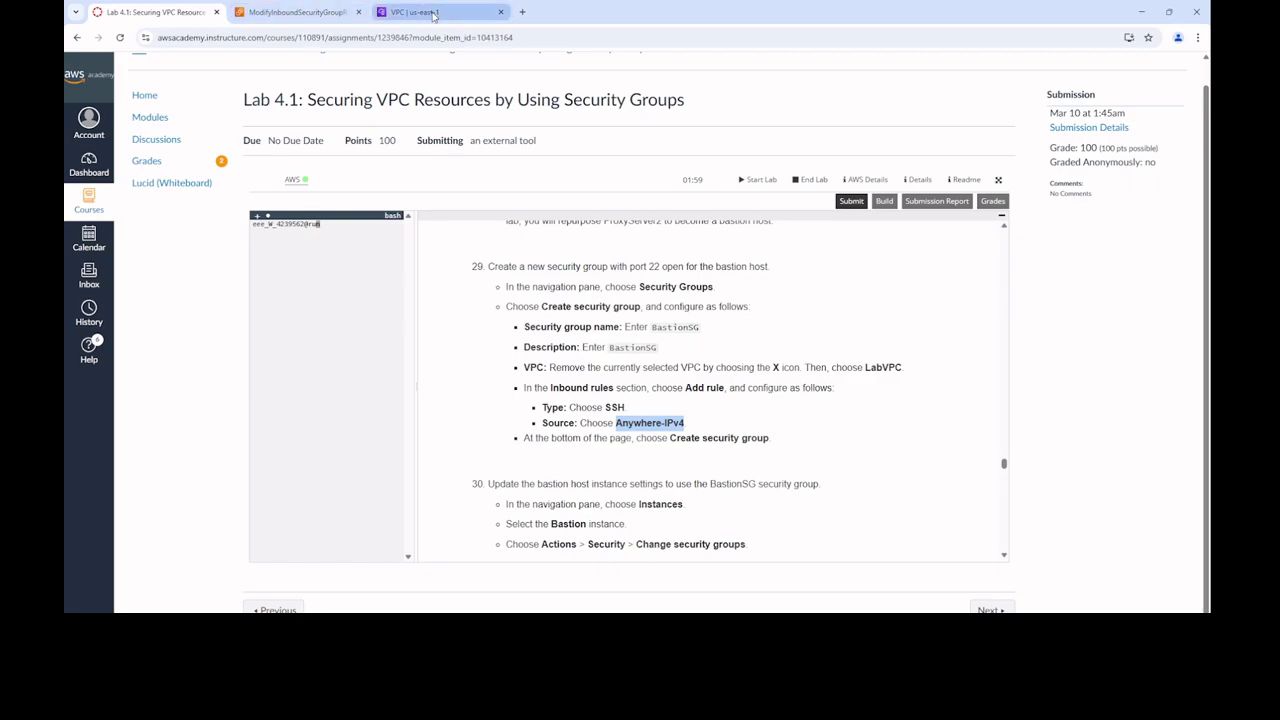
pyautogui.click(290, 12)
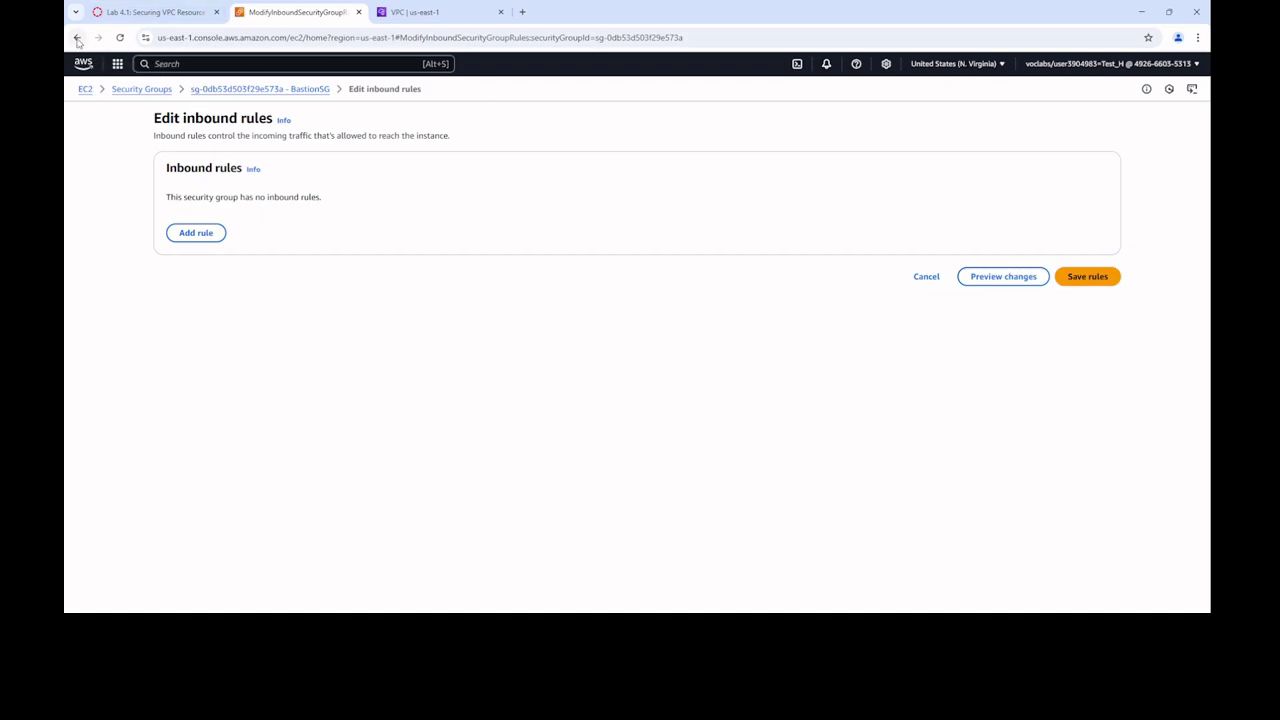
pyautogui.click(310, 90)
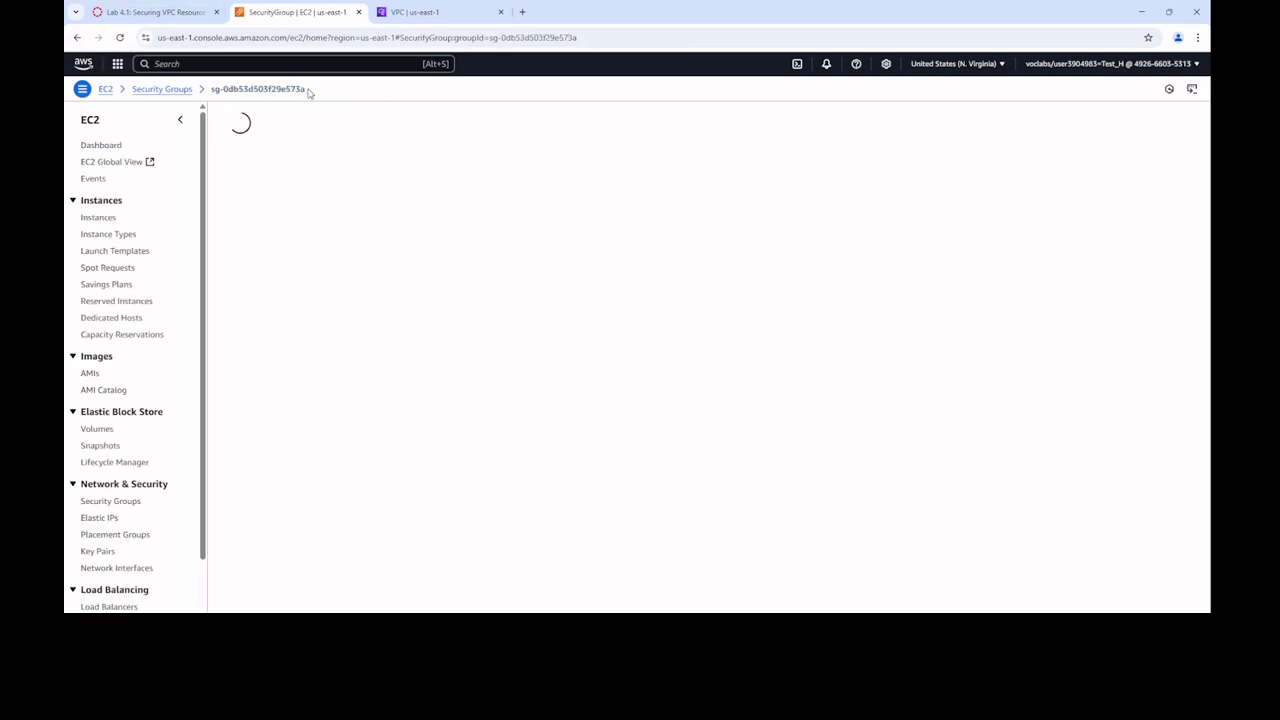
pyautogui.click(355, 271)
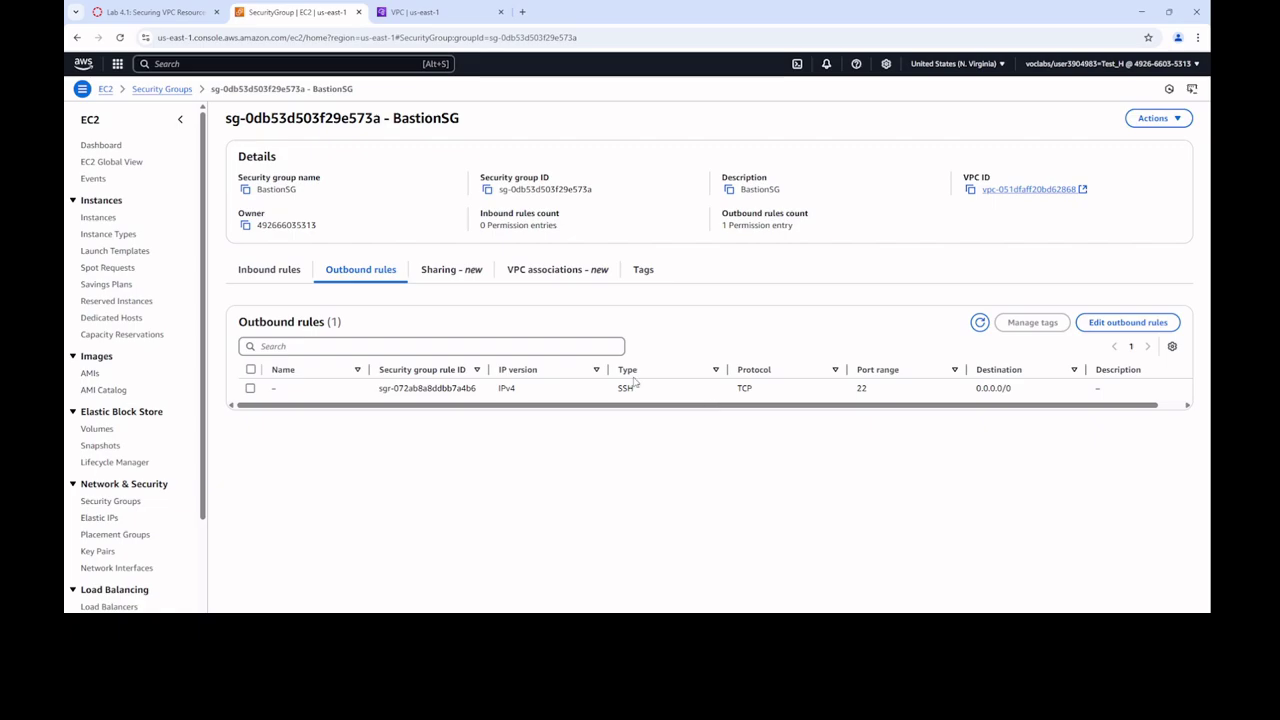
# Open BastionSG's inbound rules for editing and recheck the inbound rule settings in lab step 29
pyautogui.click(262, 279)
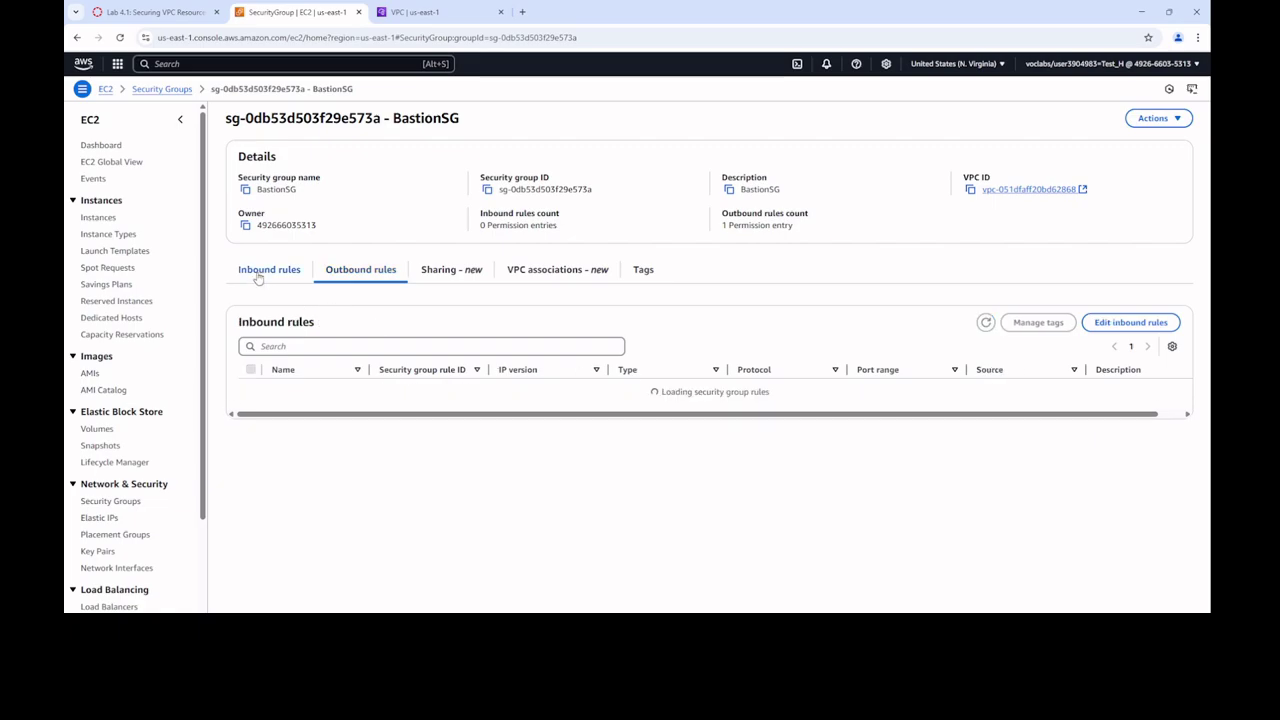
pyautogui.click(1130, 322)
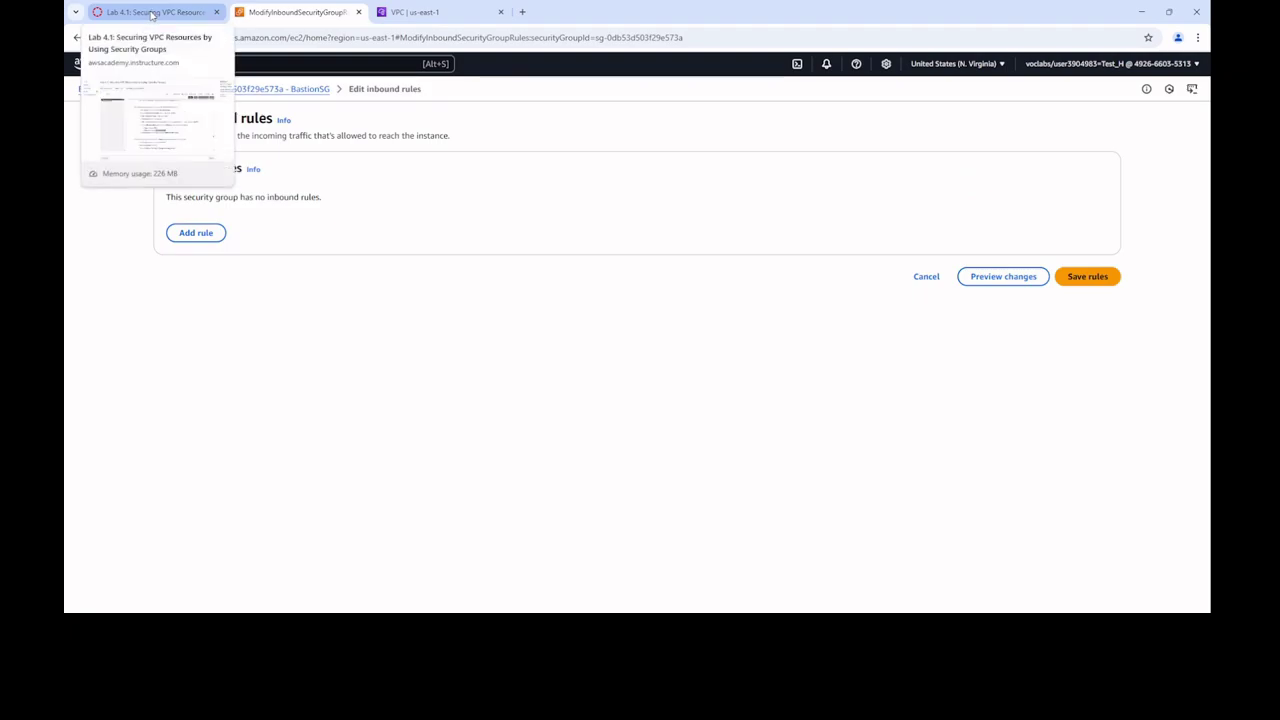
pyautogui.click(153, 12)
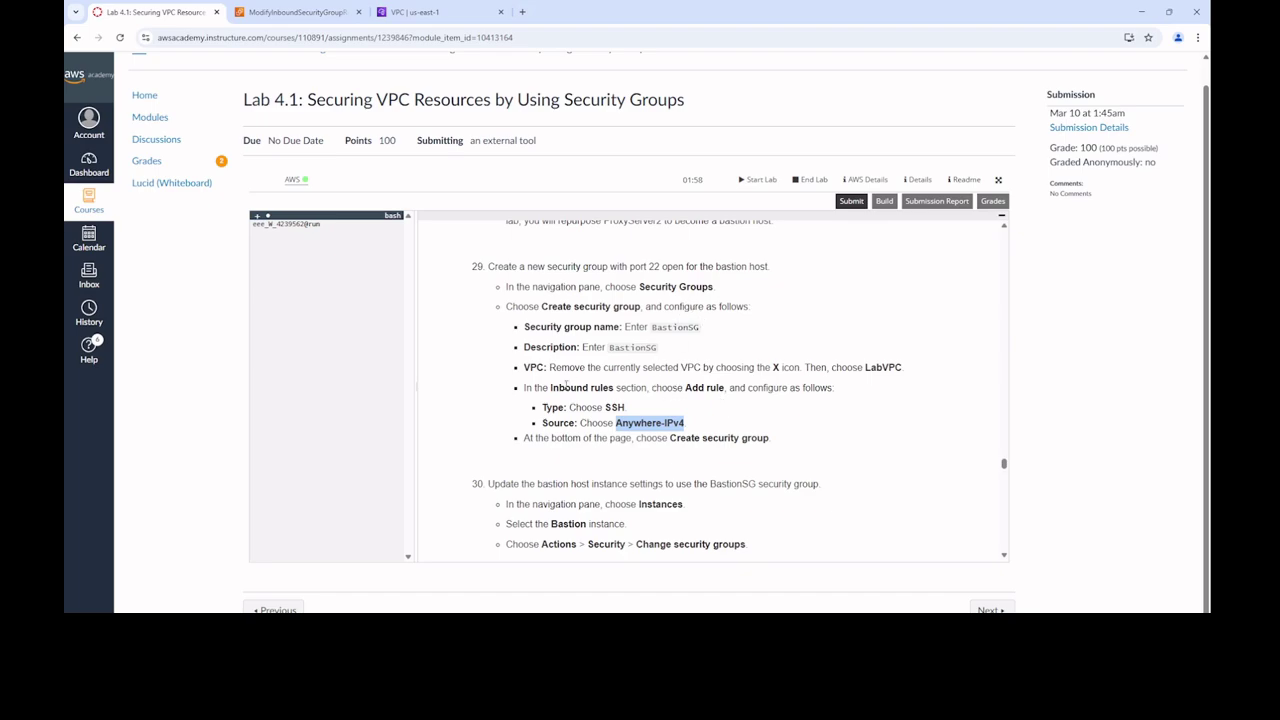
pyautogui.moveTo(548, 388); pyautogui.dragTo(619, 387)
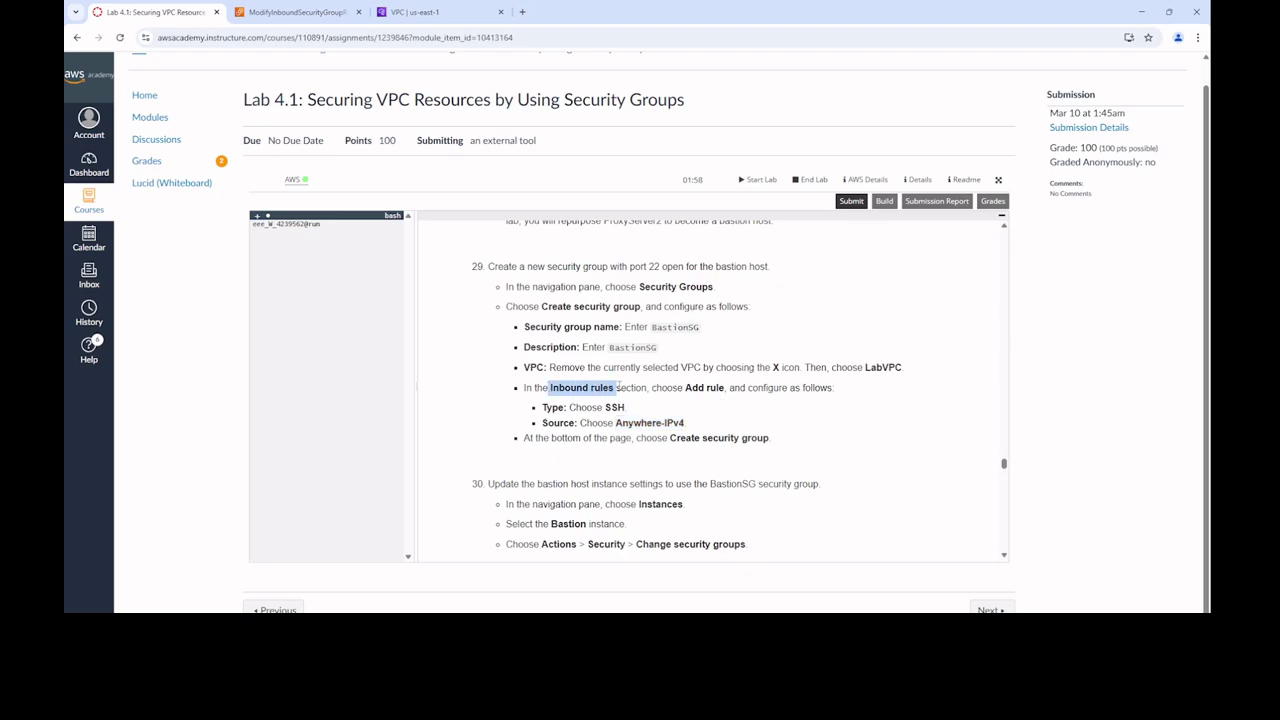
pyautogui.click(292, 12)
# Add an inbound rule to BastionSG with type SSH and source Anywhere-IPv4, and save the rules
pyautogui.click(196, 232)
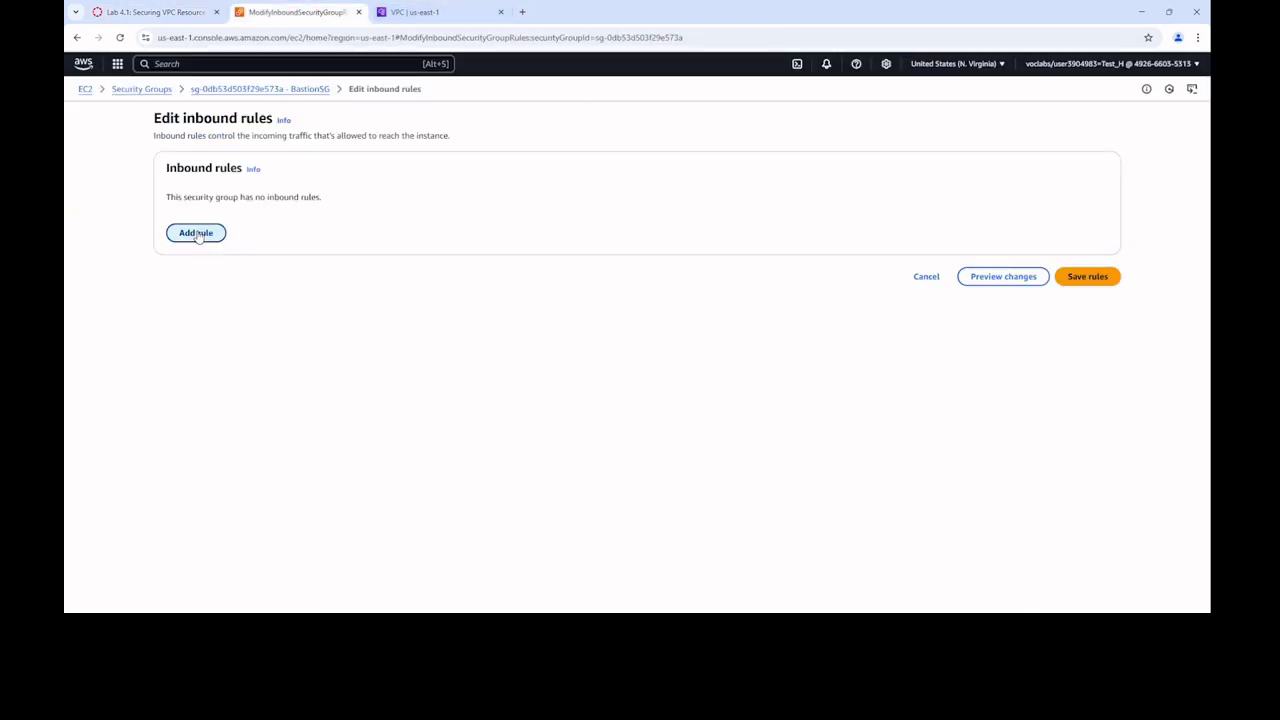
pyautogui.click(400, 213)
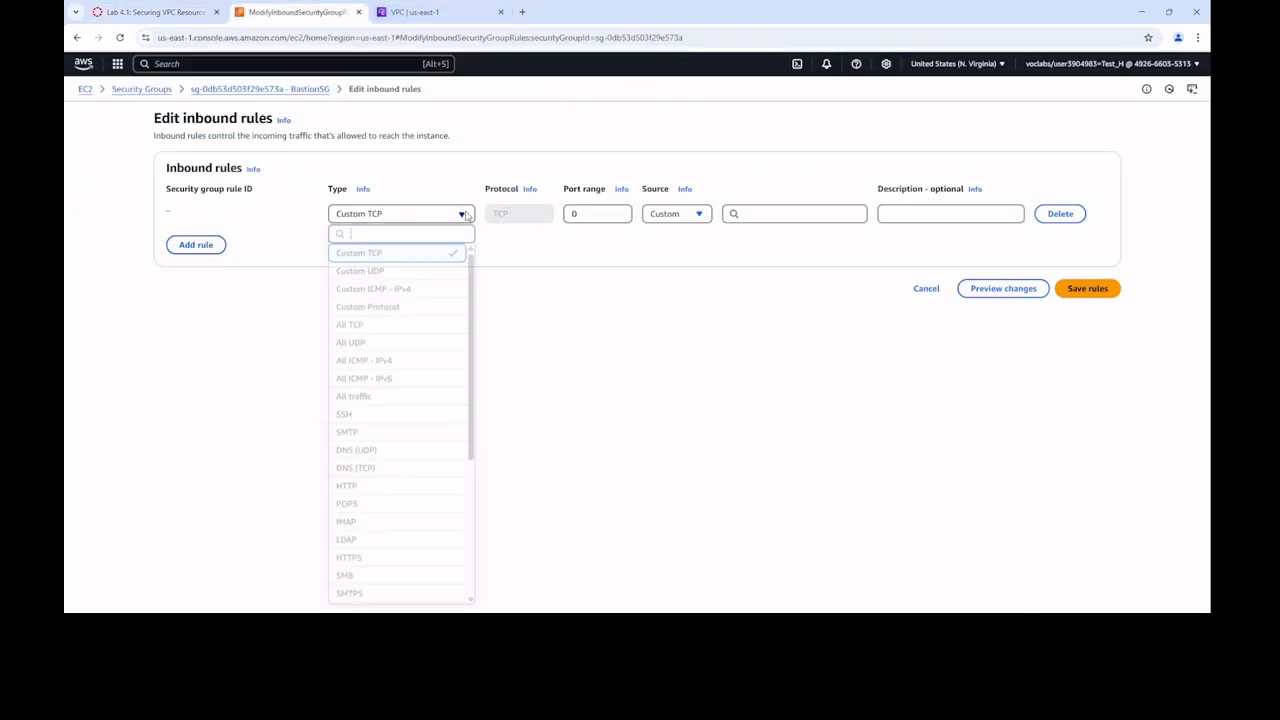
pyautogui.click(369, 416)
pyautogui.click(685, 214)
pyautogui.click(688, 256)
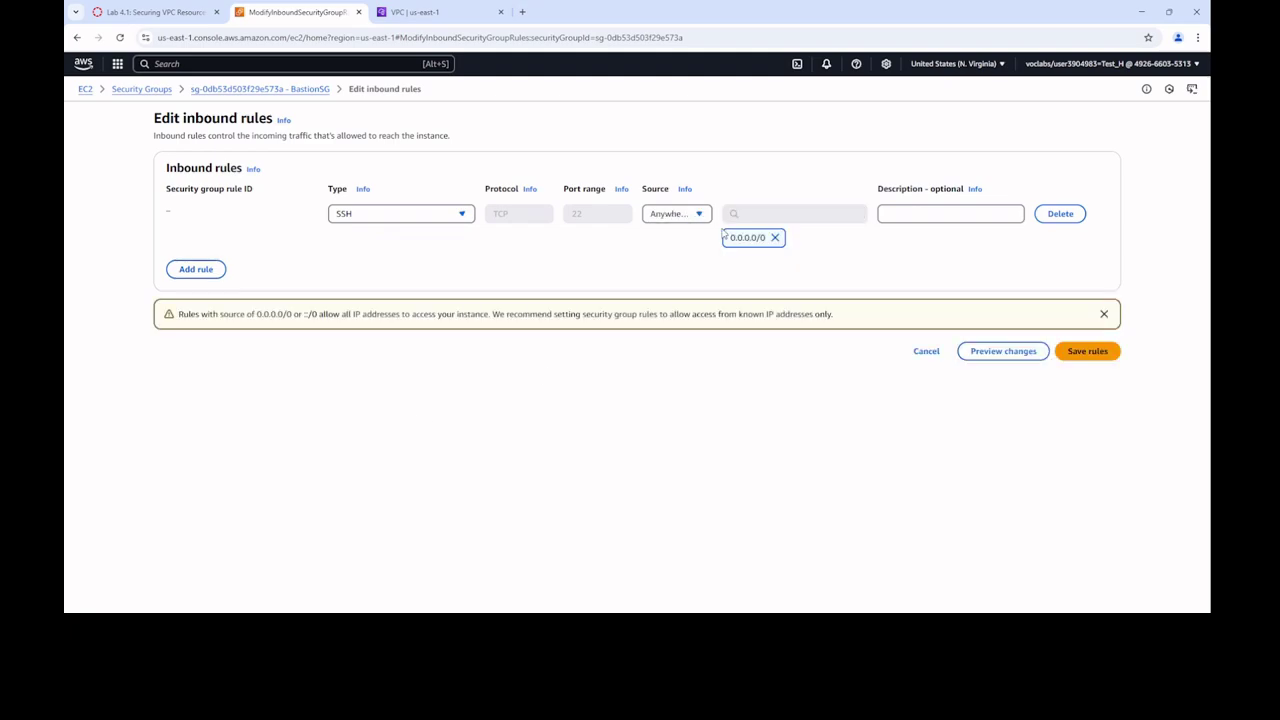
pyautogui.click(1087, 351)
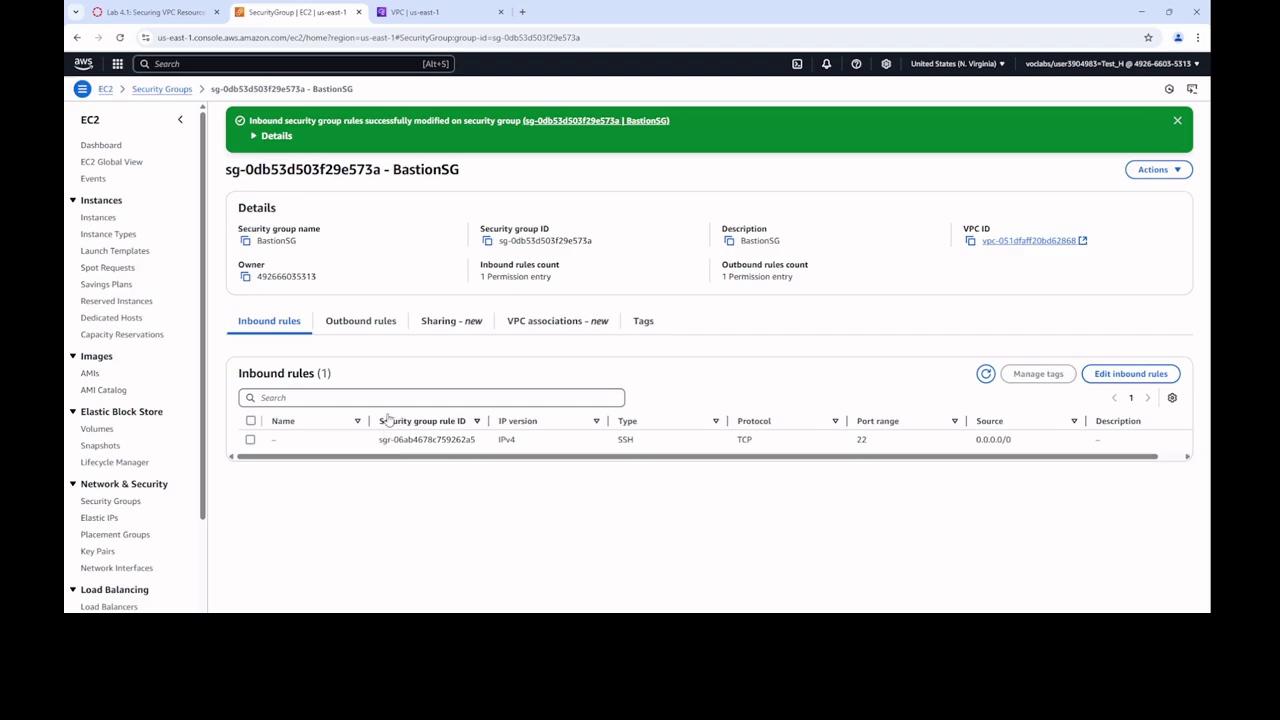
# Review BastionSG's outbound and inbound rules, and read lab step 30 on updating the bastion host instance
pyautogui.click(360, 323)
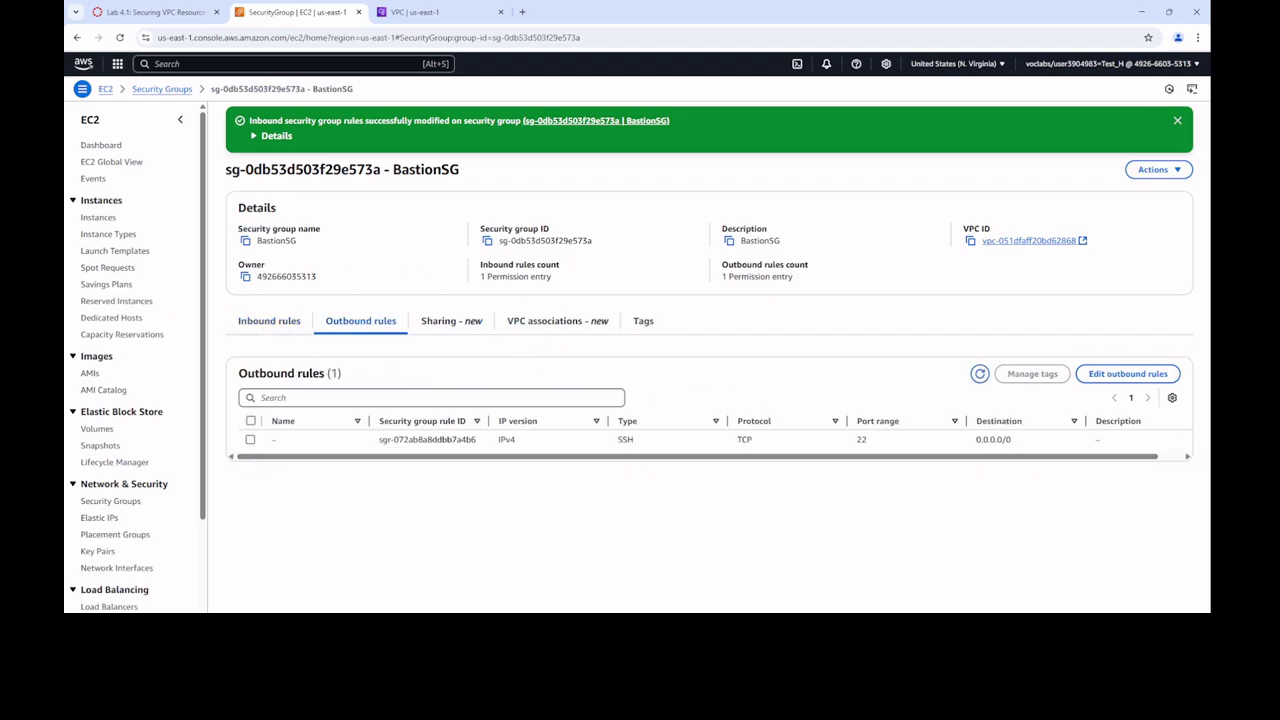
pyautogui.click(268, 327)
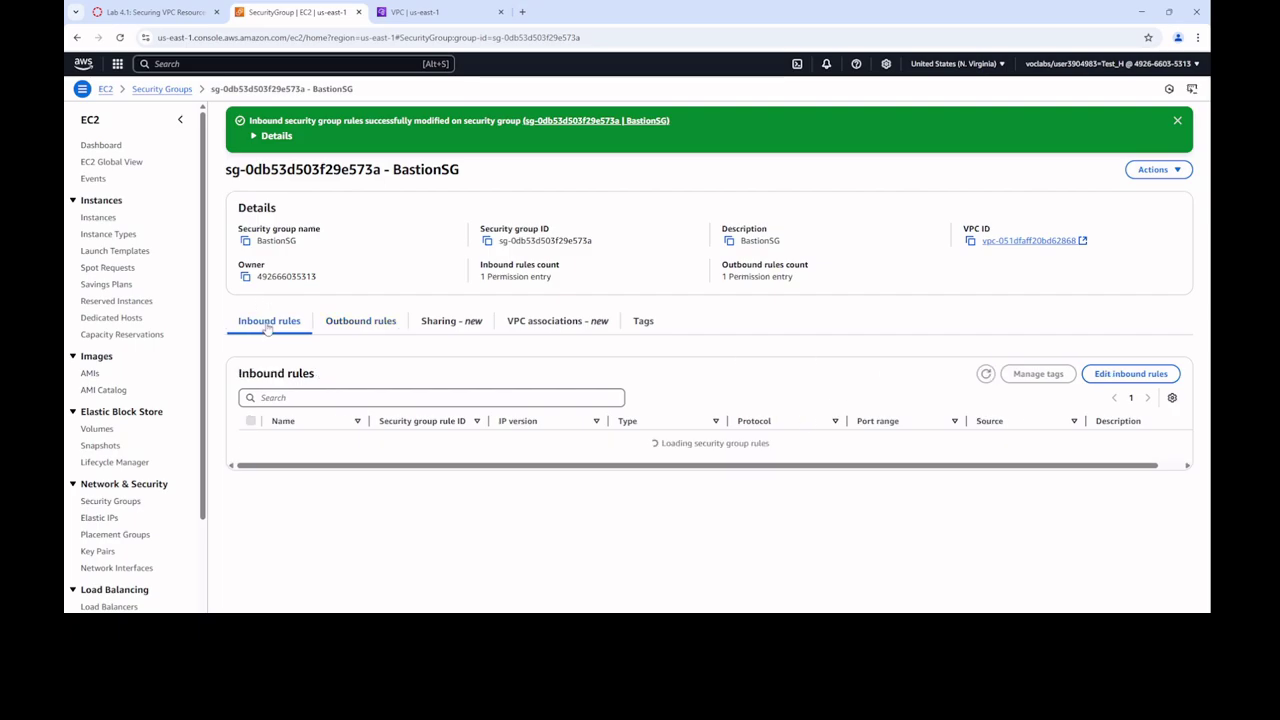
pyautogui.click(175, 12)
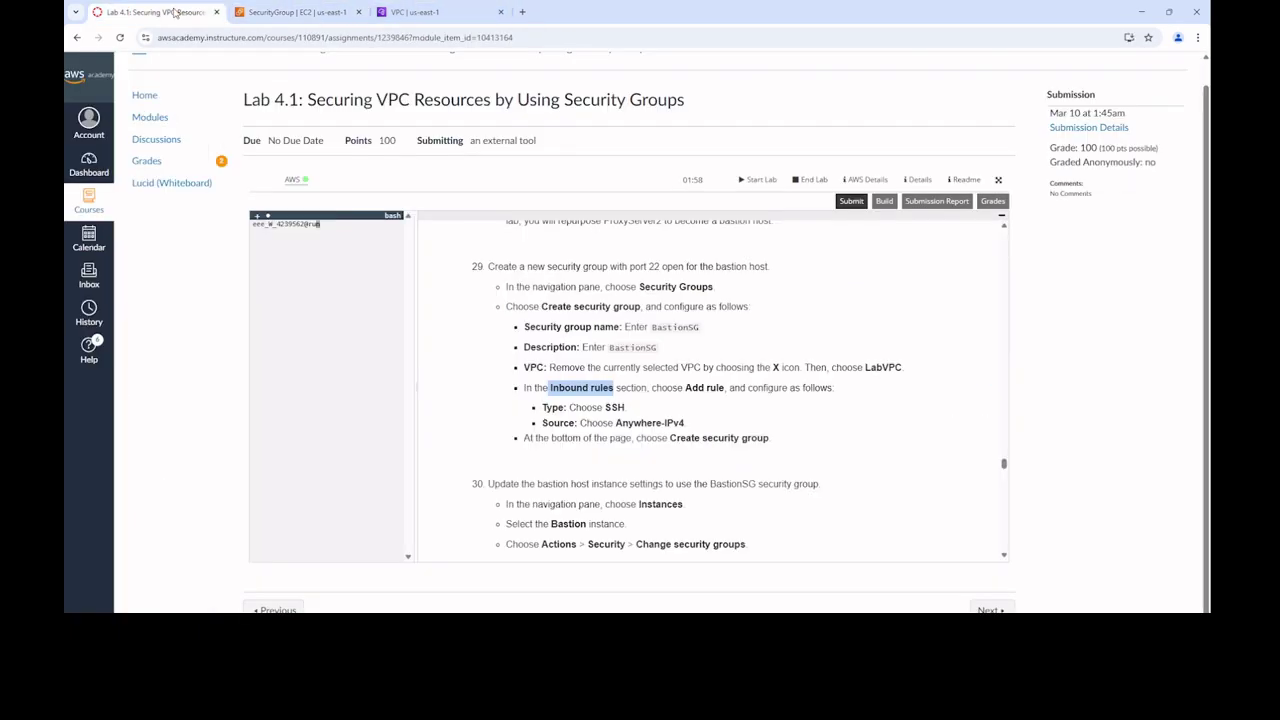
pyautogui.scroll(-3, 638, 420)
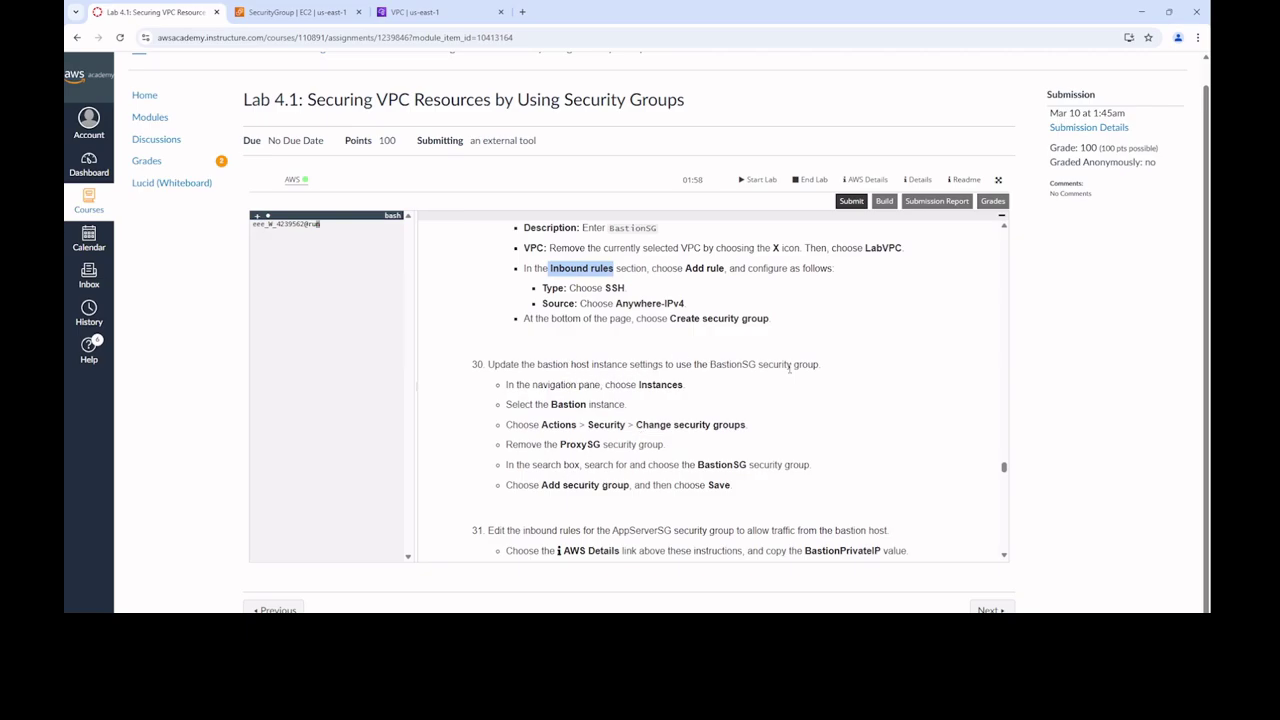
pyautogui.moveTo(638, 384); pyautogui.dragTo(684, 380)
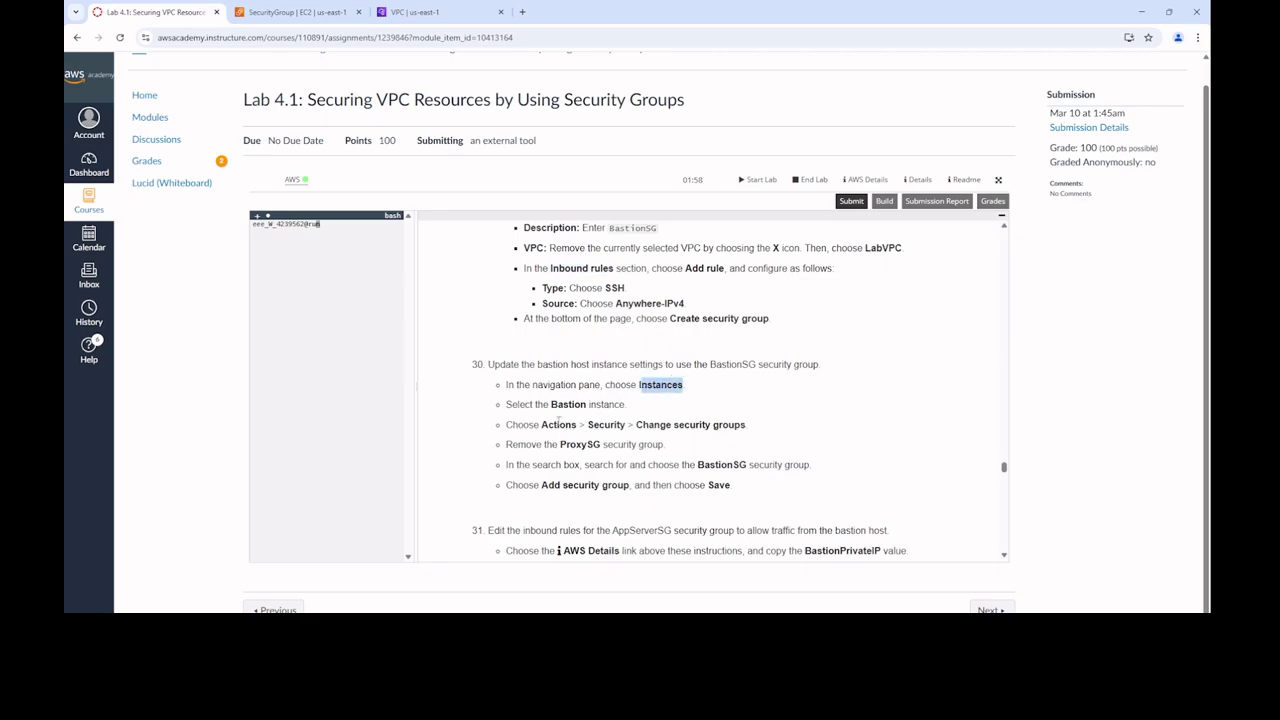
# Open the Change security groups page for the Bastion instance
pyautogui.click(300, 12)
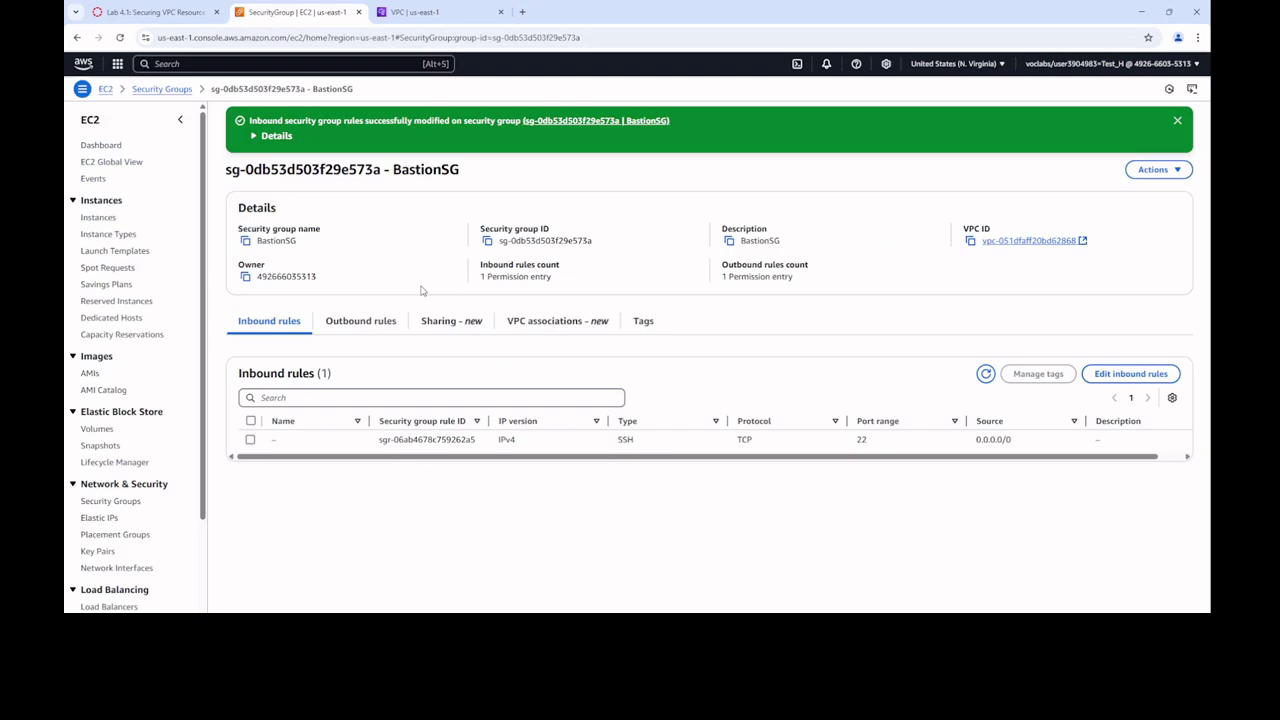
pyautogui.click(100, 217)
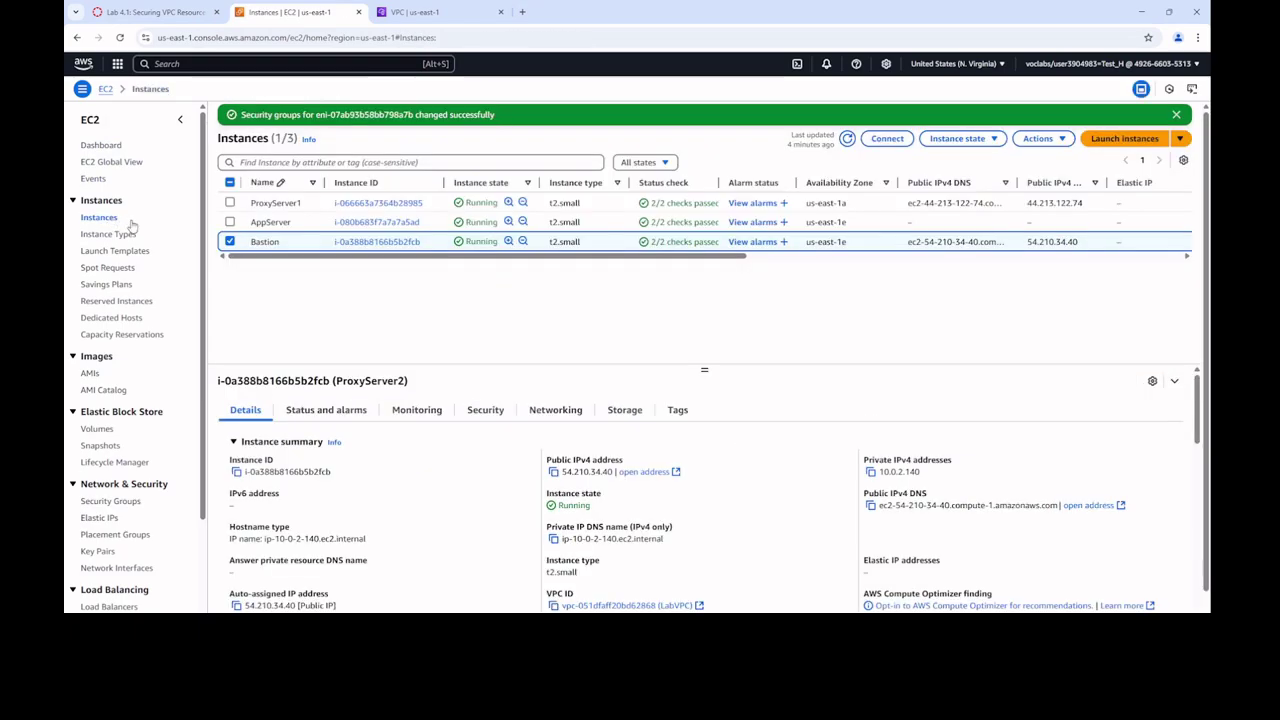
pyautogui.click(310, 241)
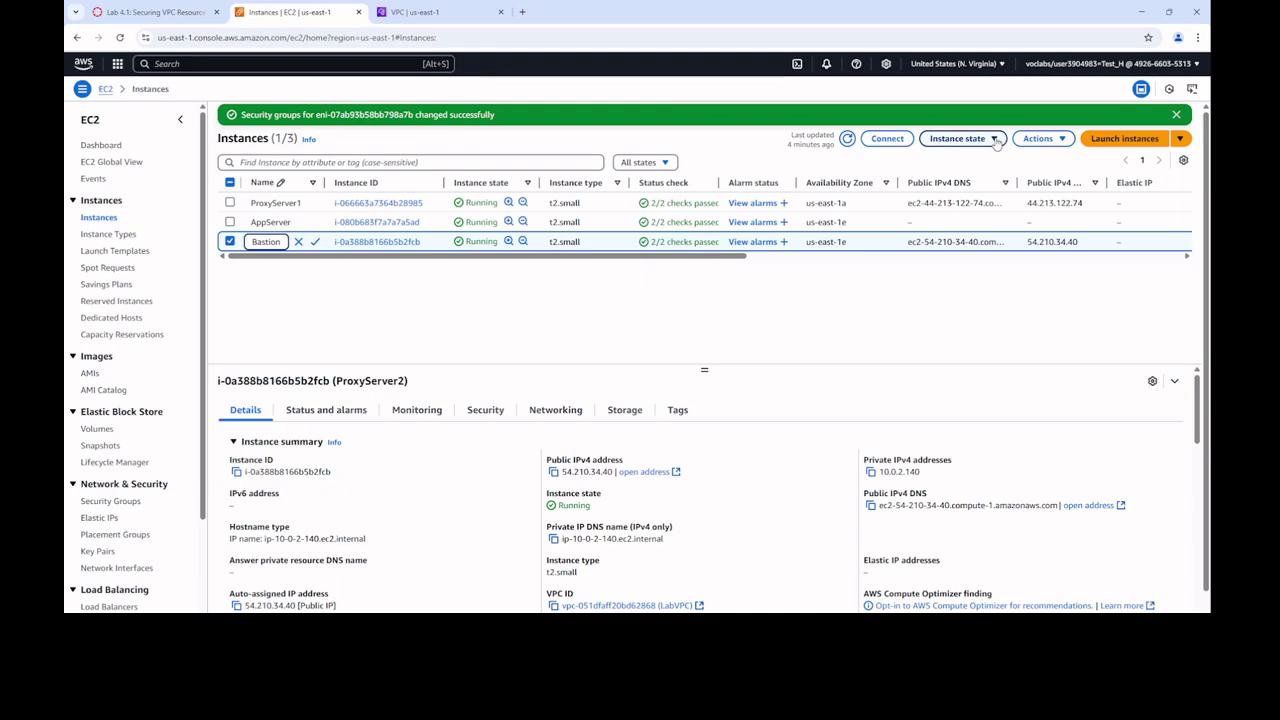
pyautogui.click(1040, 138)
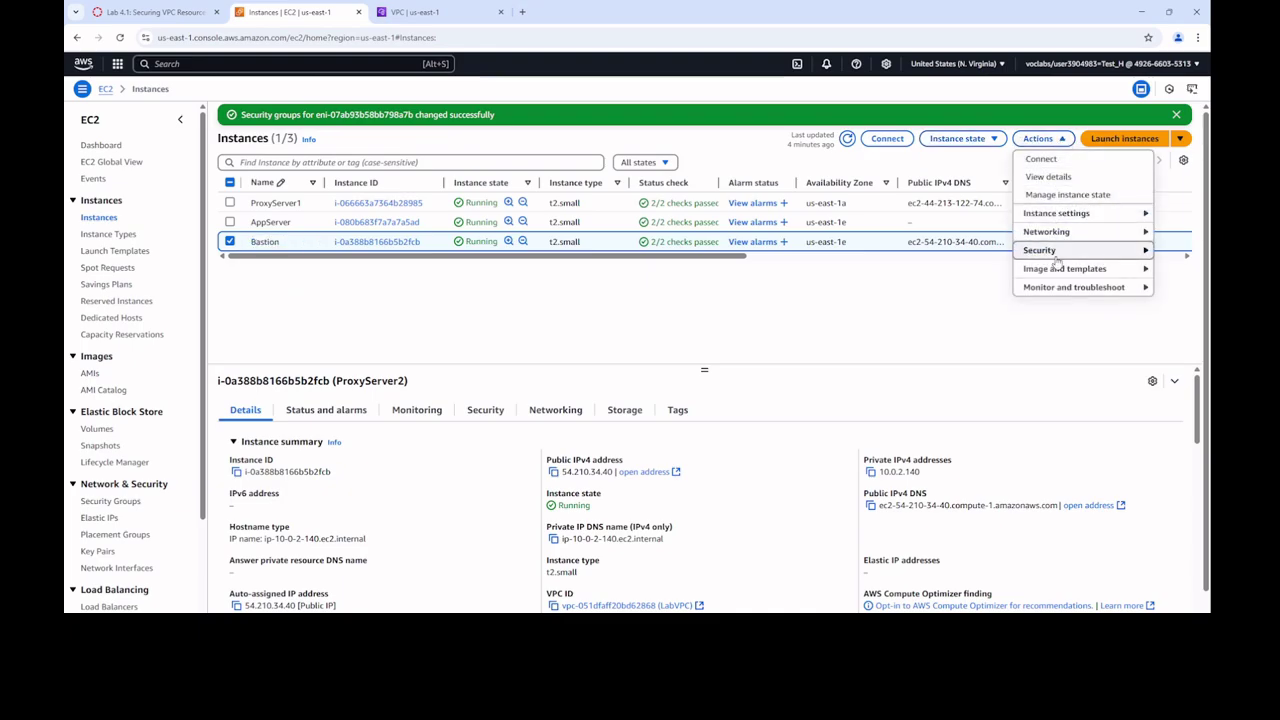
pyautogui.moveTo(1055, 256)
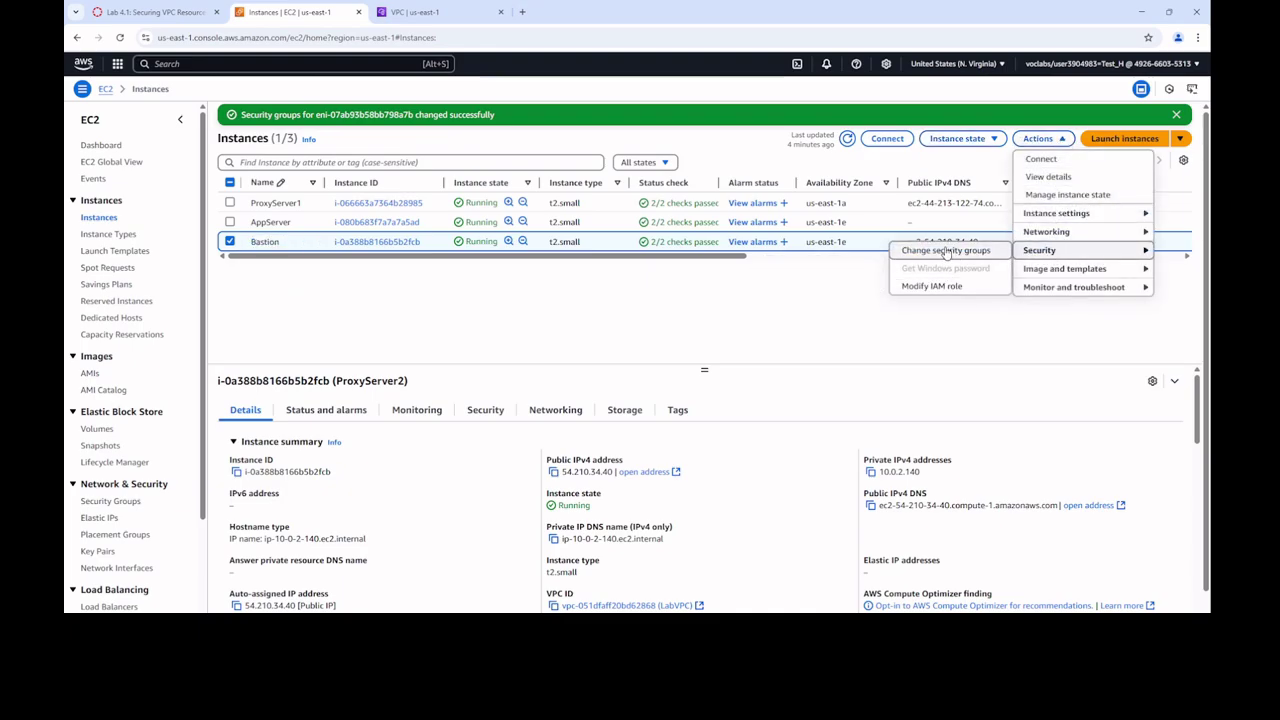
pyautogui.click(946, 251)
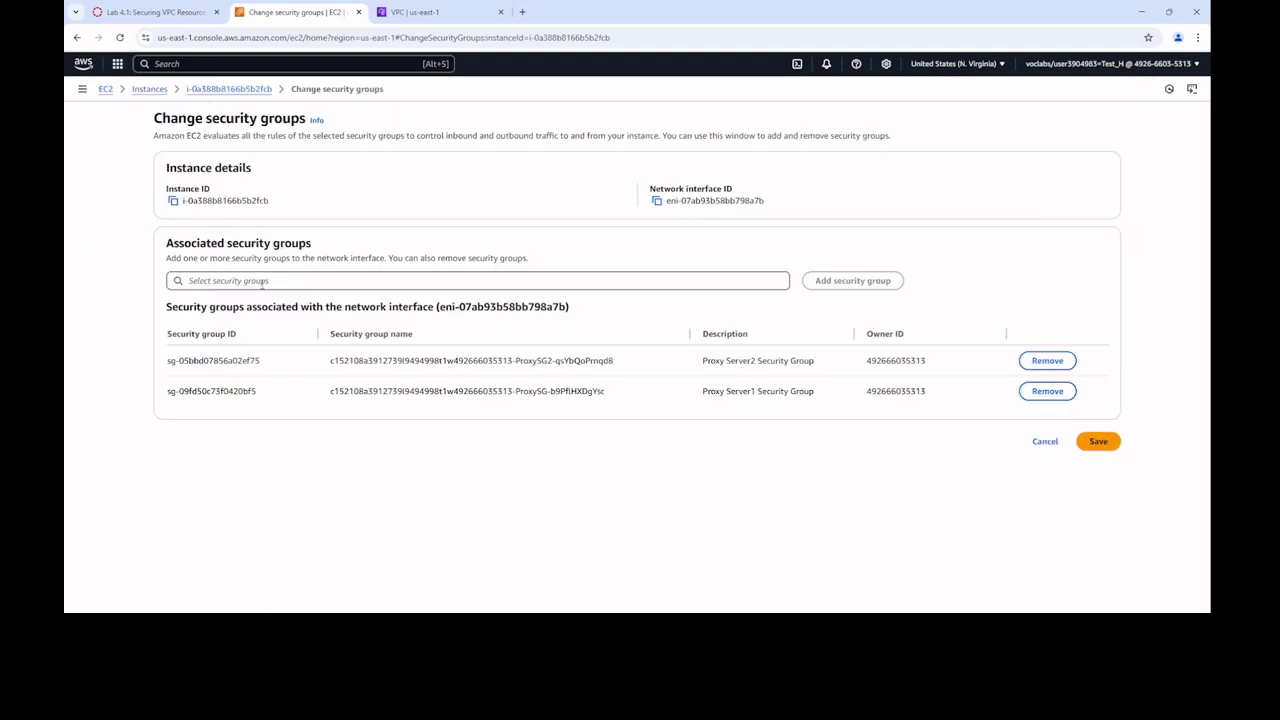
# Add BastionSG to the Bastion instance's associated security groups, check it against lab step 30, and save
pyautogui.click(346, 281)
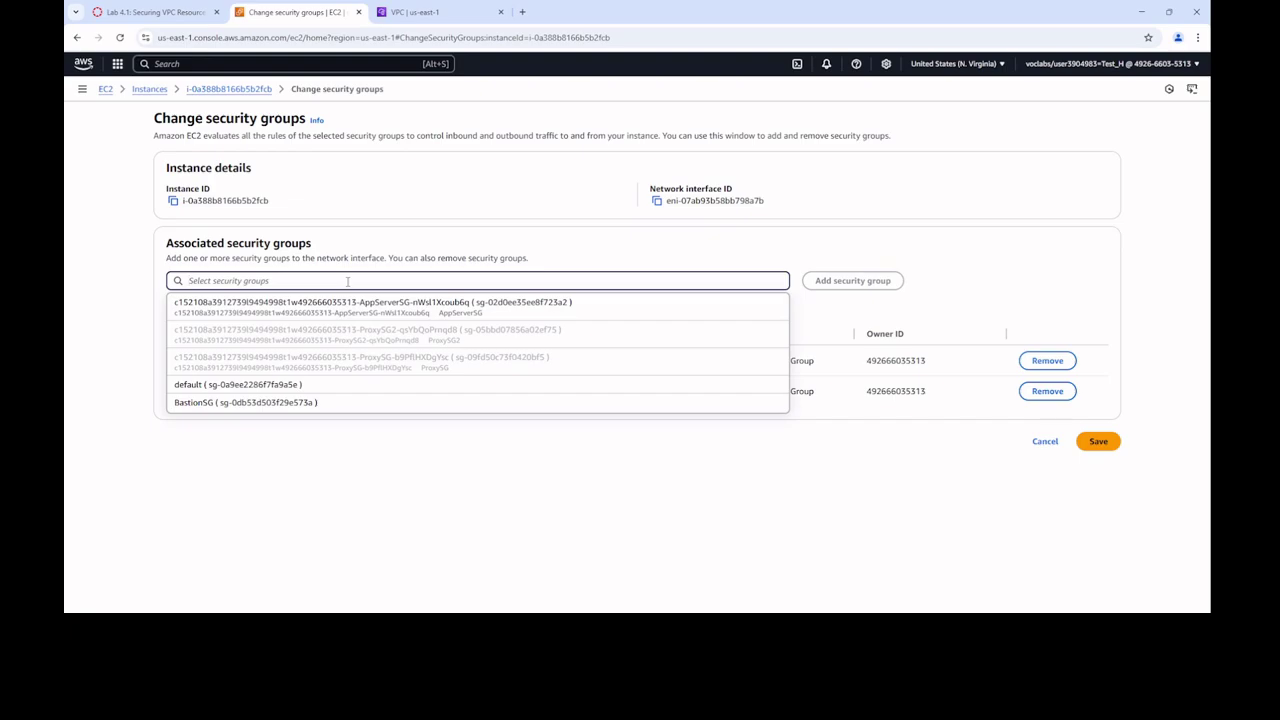
pyautogui.click(272, 403)
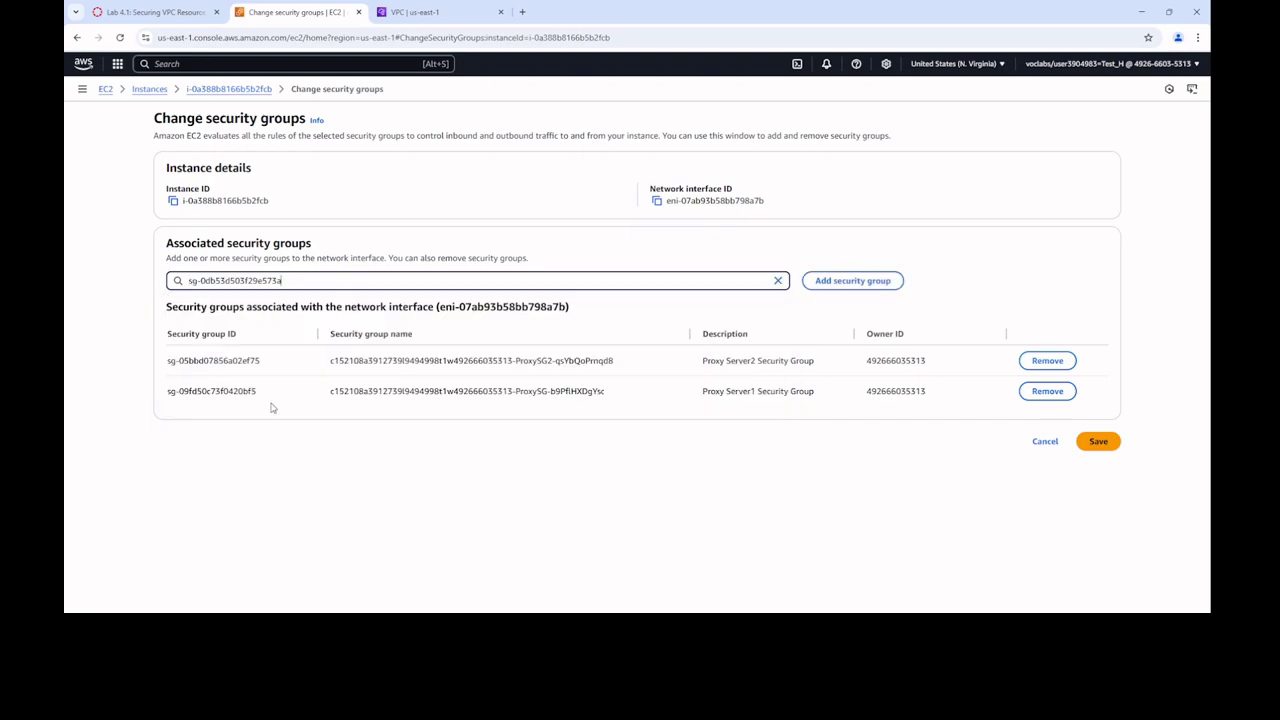
pyautogui.click(869, 285)
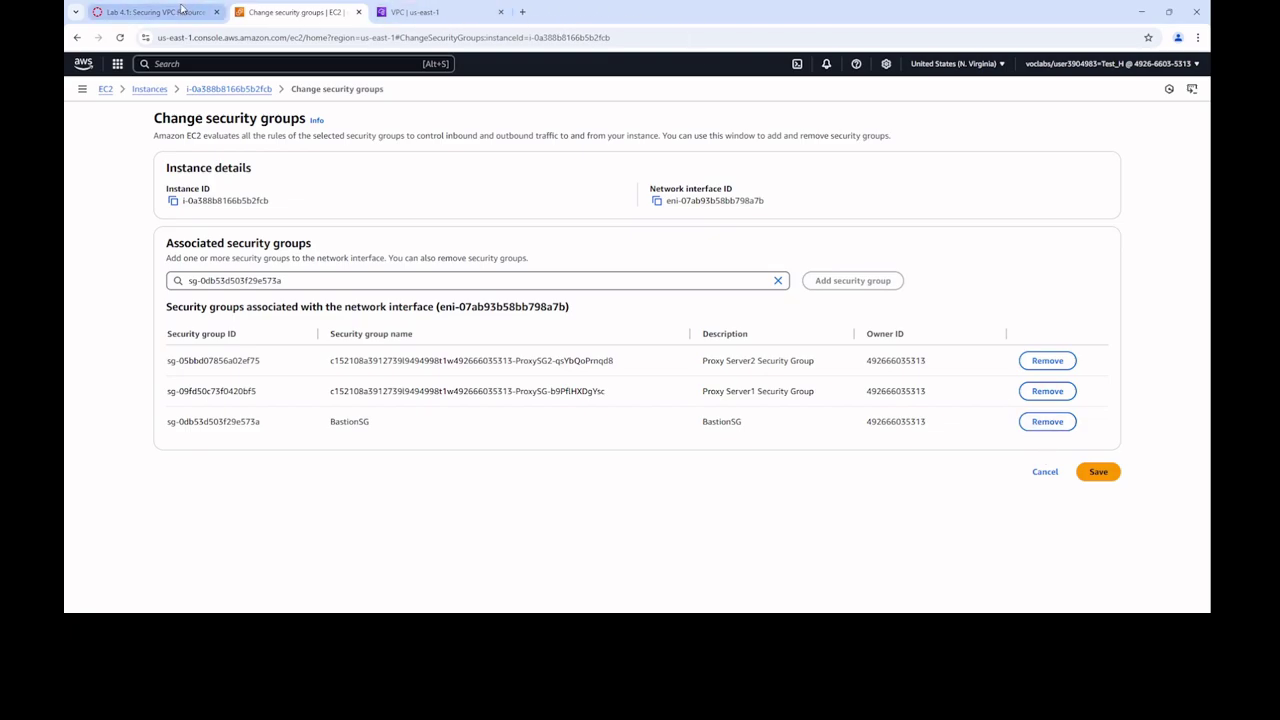
pyautogui.click(150, 12)
pyautogui.scroll(-1, 754, 486)
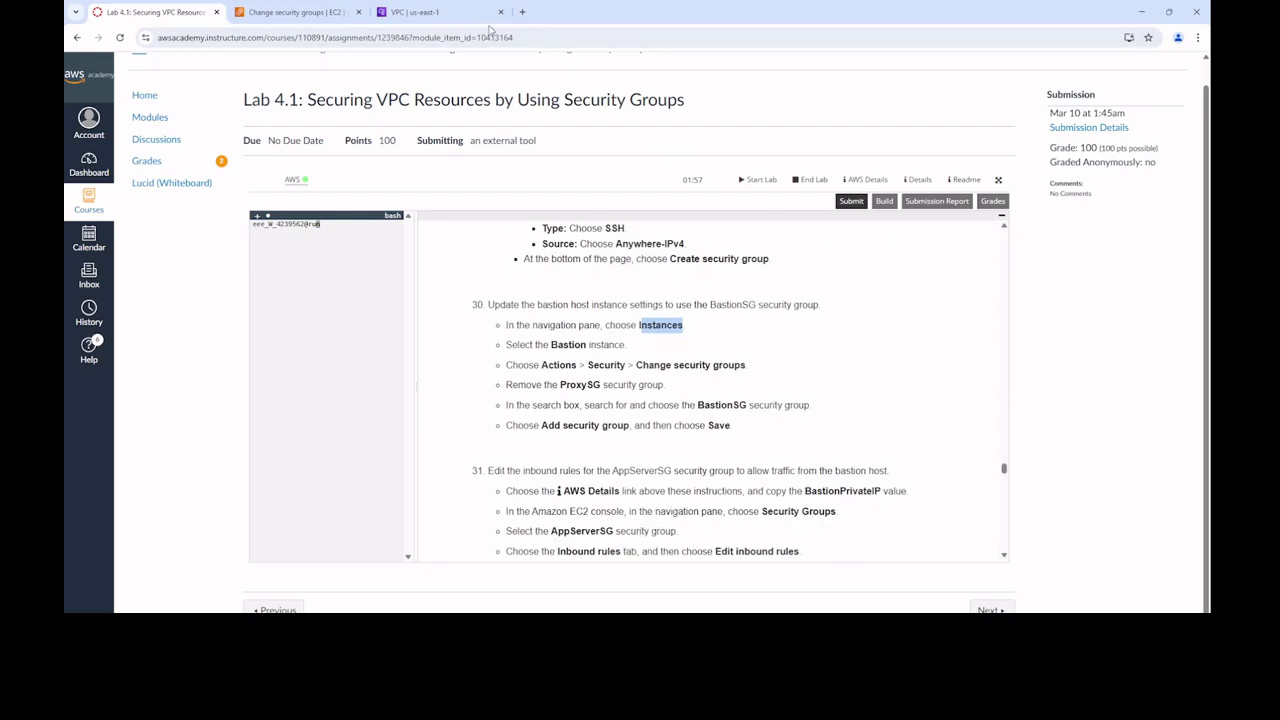
pyautogui.click(341, 12)
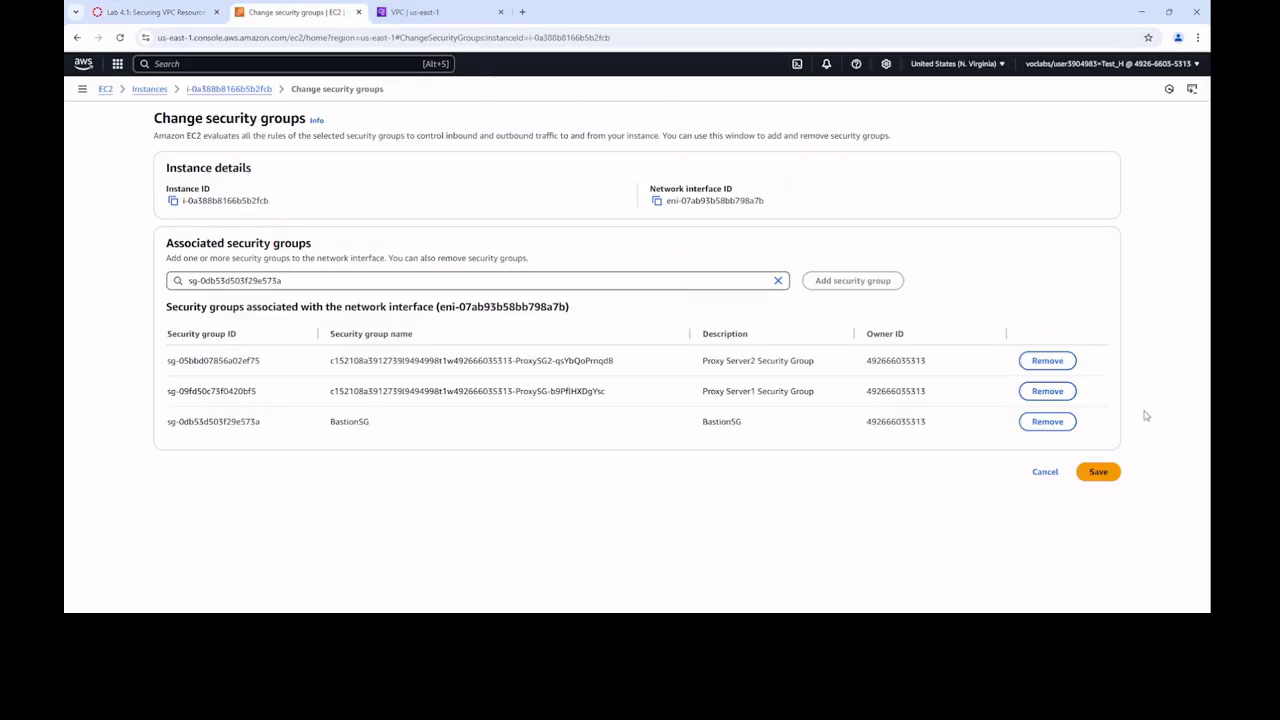
pyautogui.click(1098, 472)
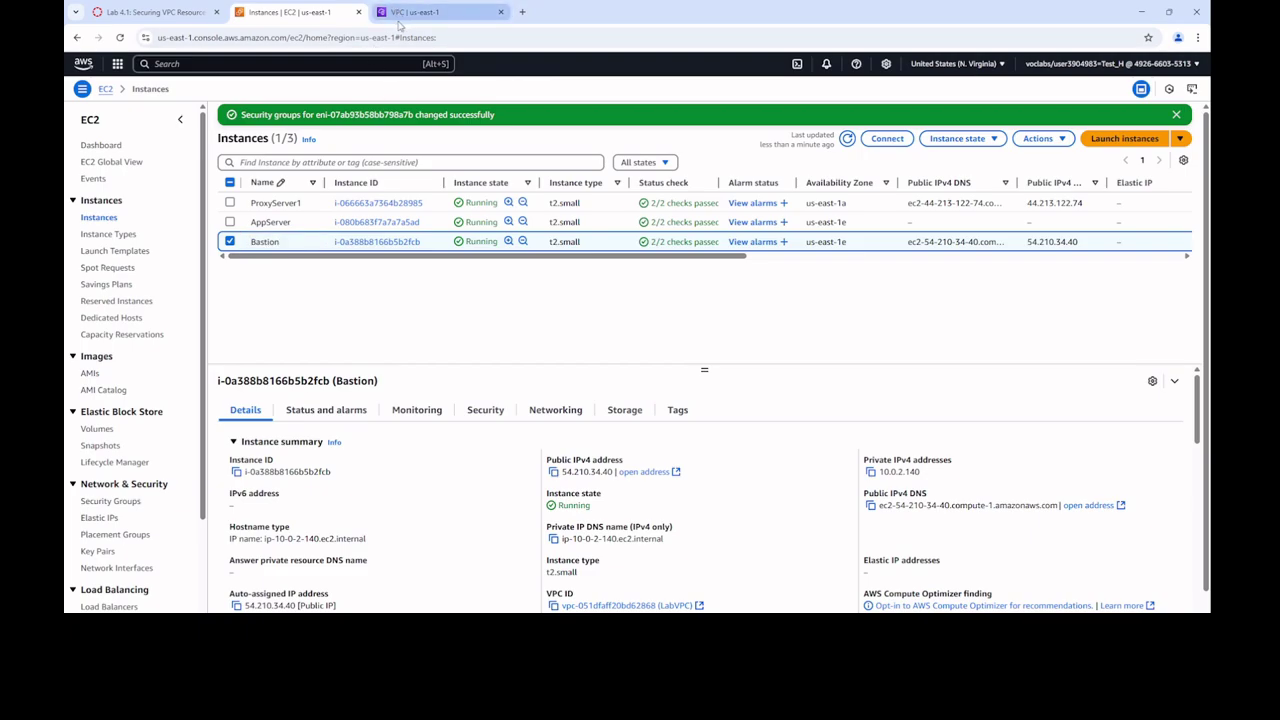
# Read the end of lab step 30 and step 31's instructions for the AppServerSG inbound rule and BastionPrivateIP
pyautogui.click(150, 12)
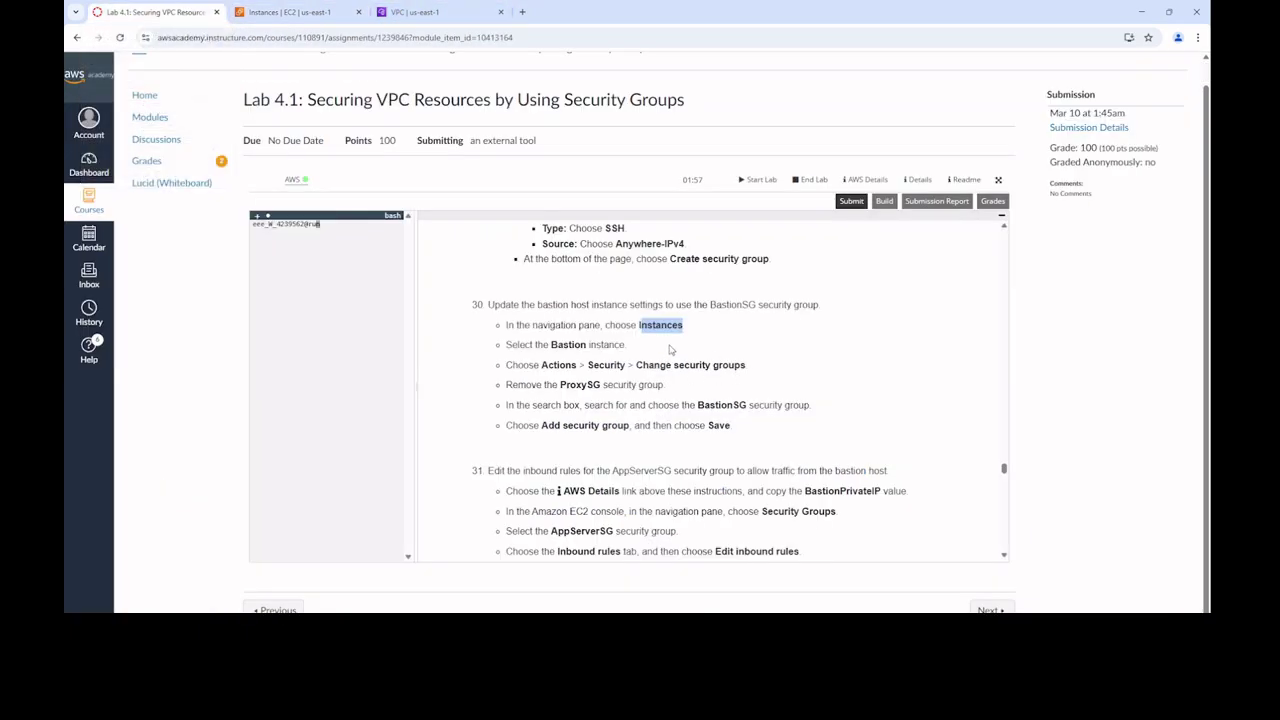
pyautogui.scroll(-1, 685, 342)
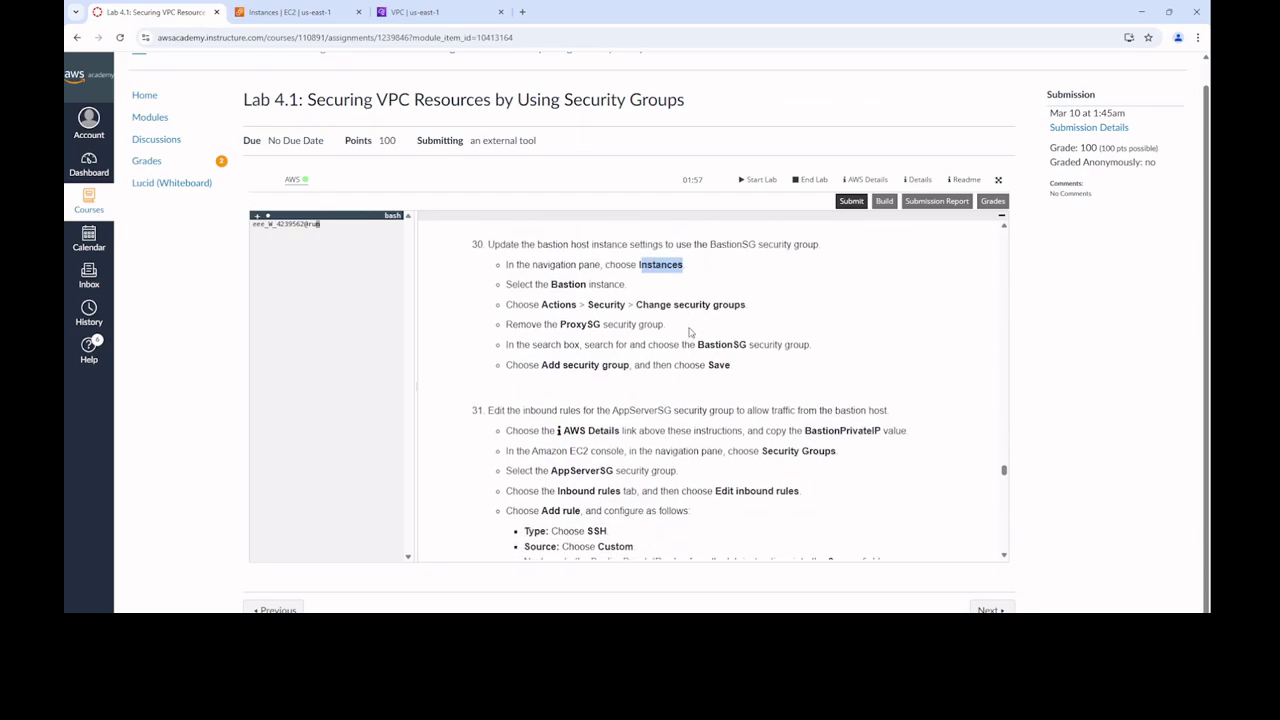
pyautogui.scroll(-1, 688, 336)
pyautogui.moveTo(542, 306); pyautogui.dragTo(760, 312)
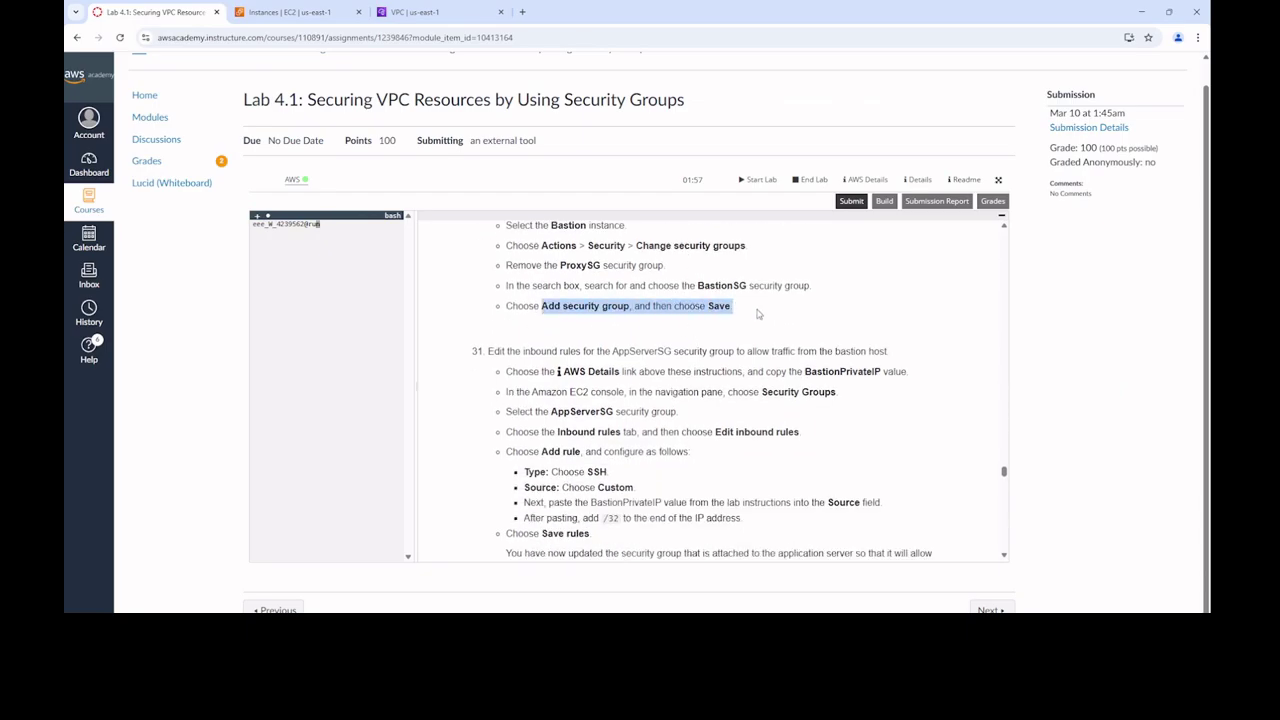
pyautogui.scroll(-1, 688, 370)
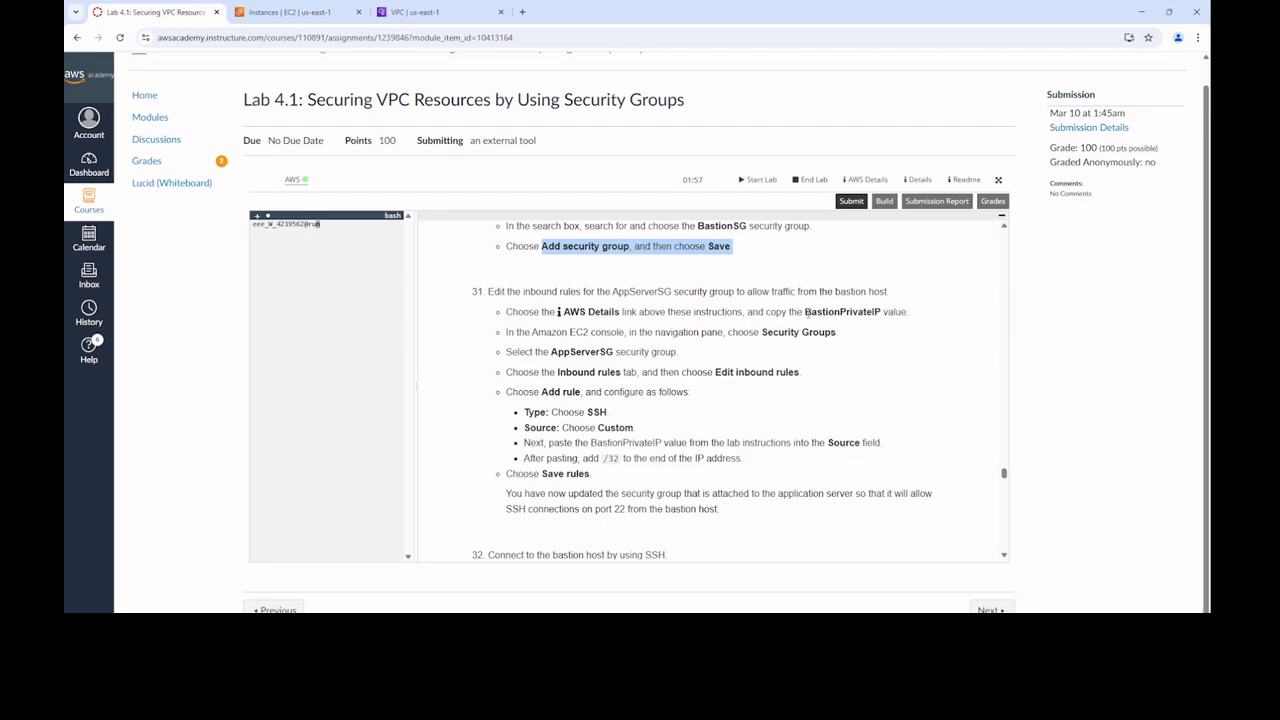
pyautogui.moveTo(804, 311); pyautogui.dragTo(882, 312)
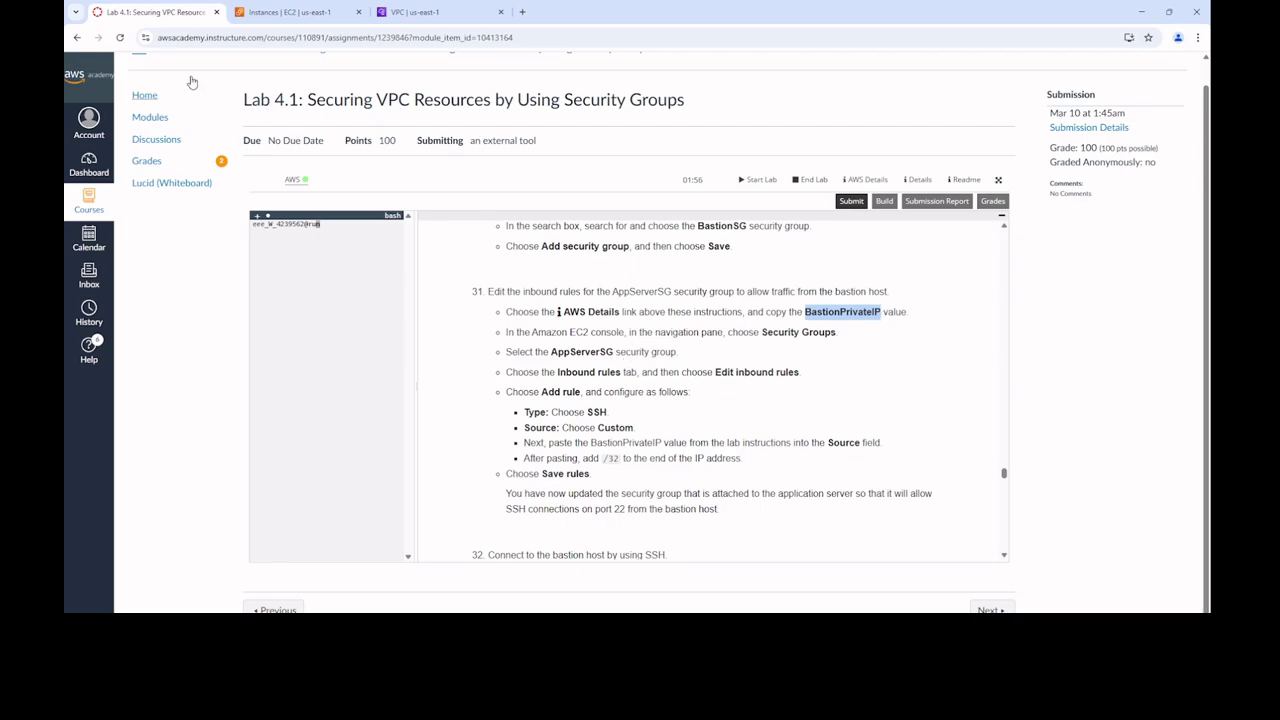
# Check the Bastion instance's details in EC2, and select the ProxyServer1PrivateIP value 10.0.1.13 in the lab's AWS Details
pyautogui.click(240, 12)
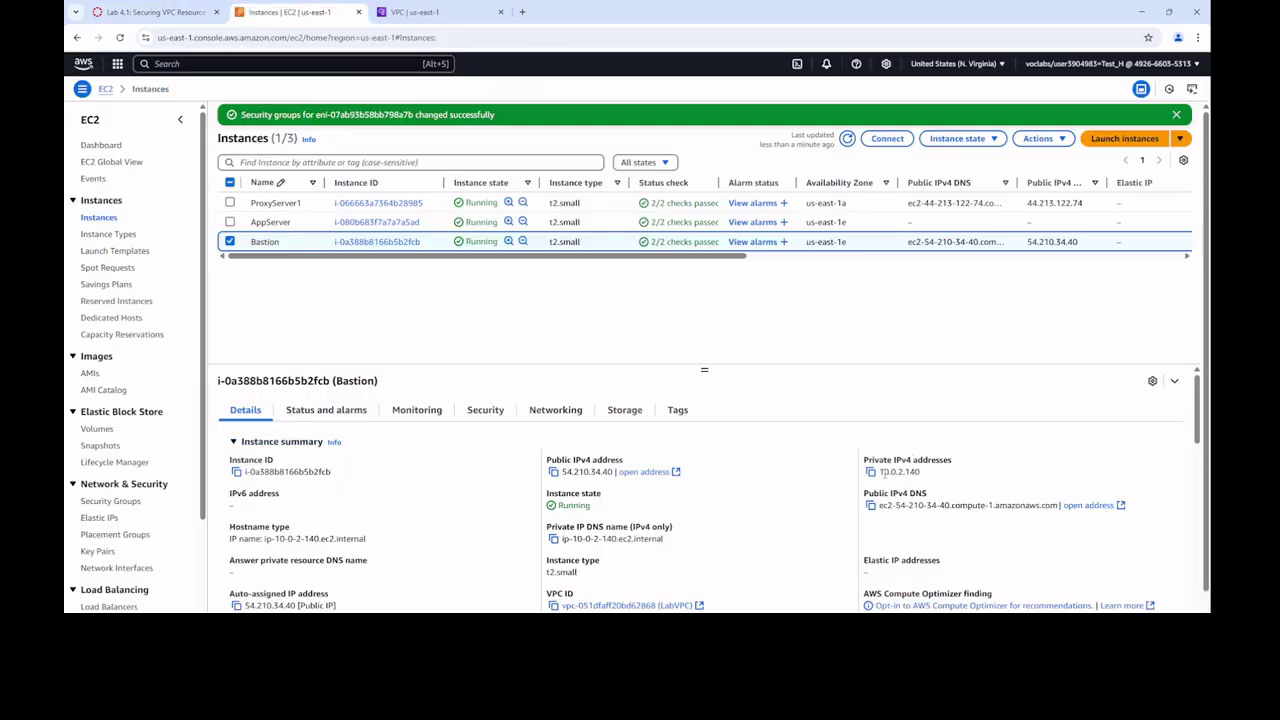
pyautogui.click(165, 12)
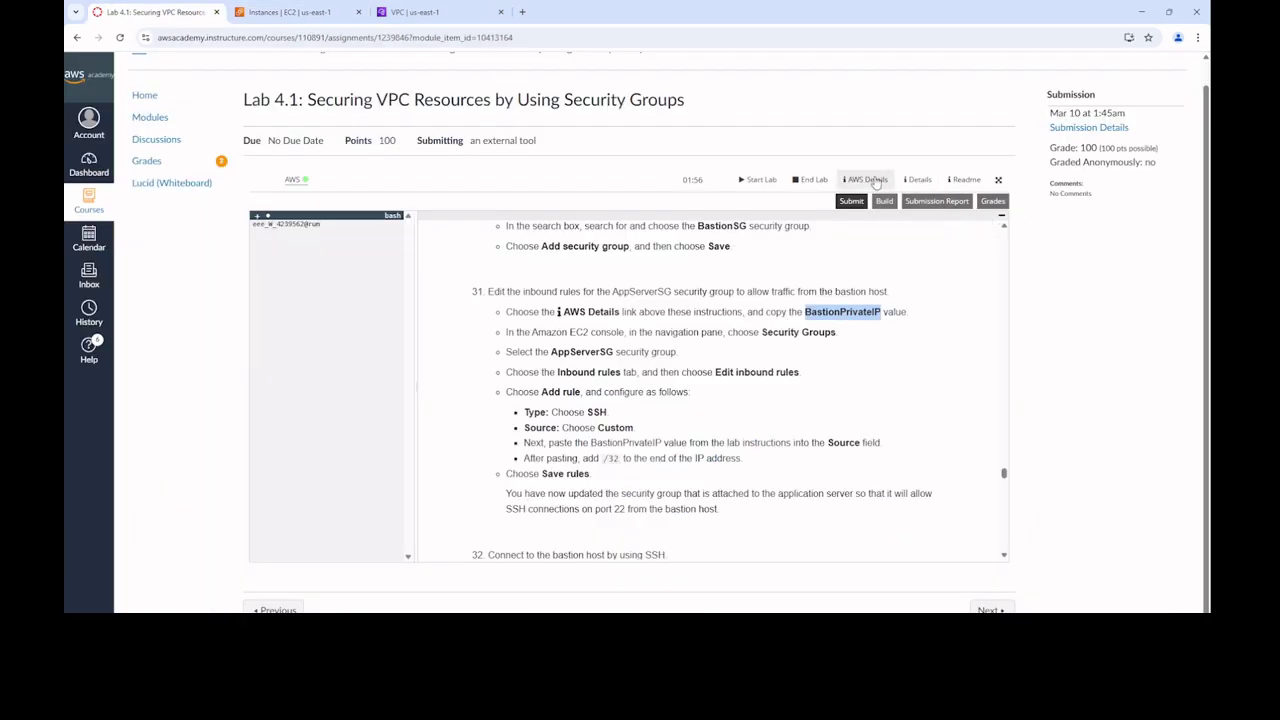
pyautogui.click(875, 181)
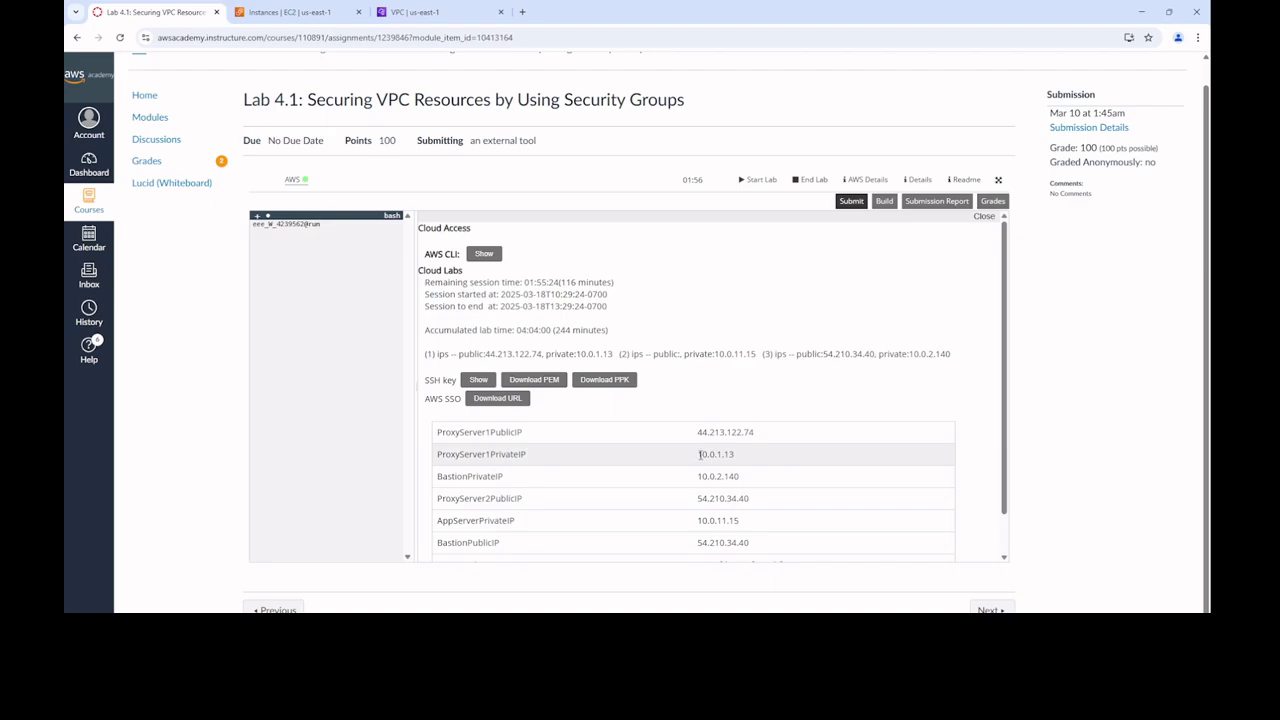
pyautogui.moveTo(699, 454); pyautogui.dragTo(744, 460)
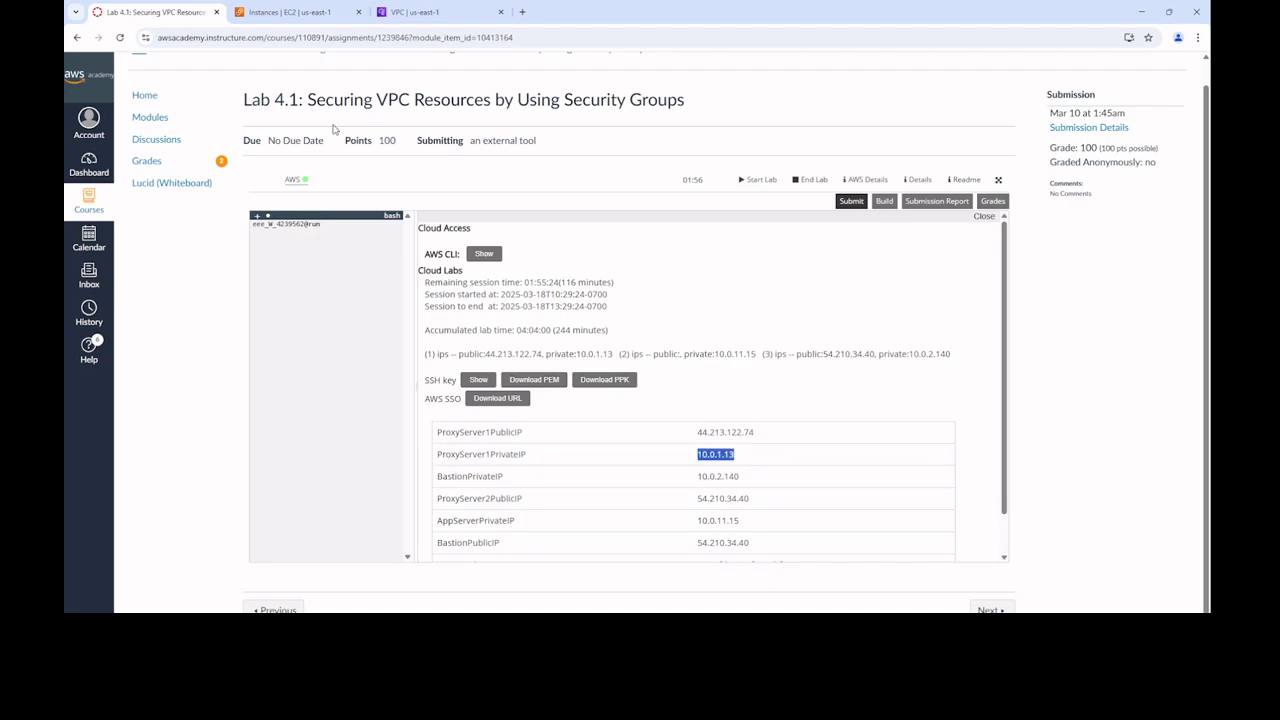
pyautogui.click(290, 12)
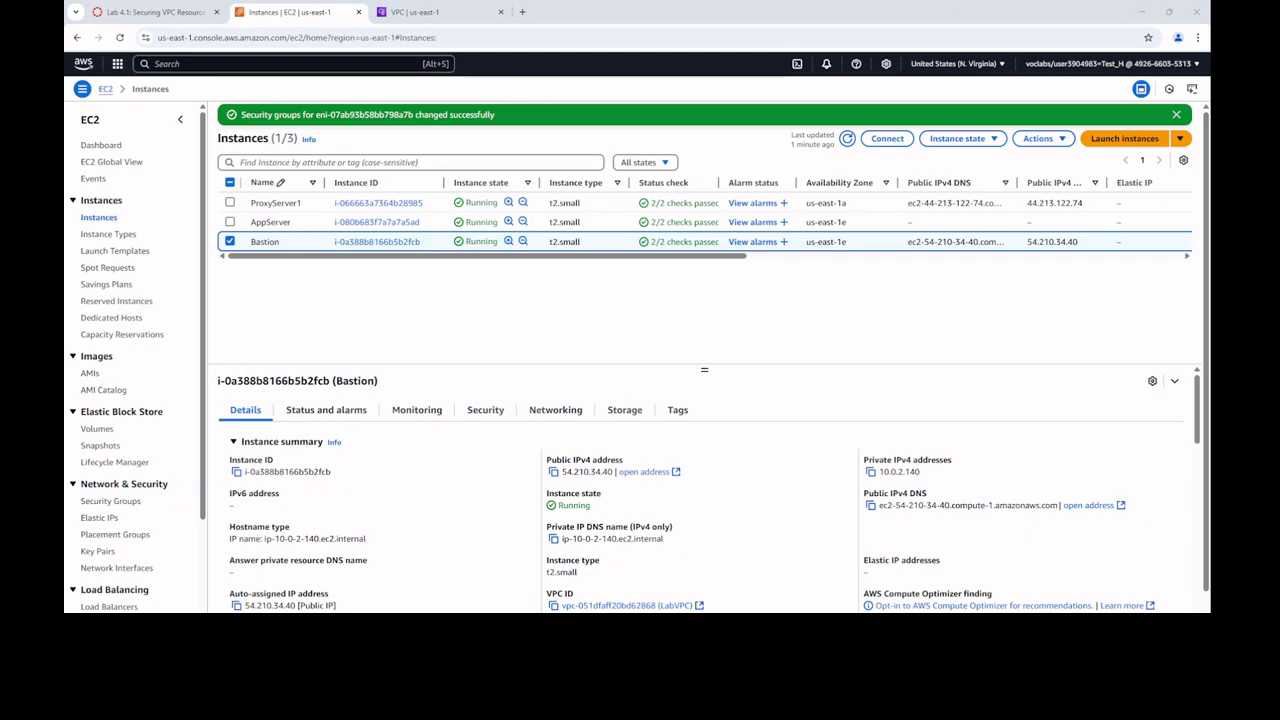
# Check the Bastion instance's private IPv4 address against the lab's AWS Details, and copy the BastionPrivateIP value 10.0.2.140
pyautogui.moveTo(880, 471); pyautogui.dragTo(943, 476)
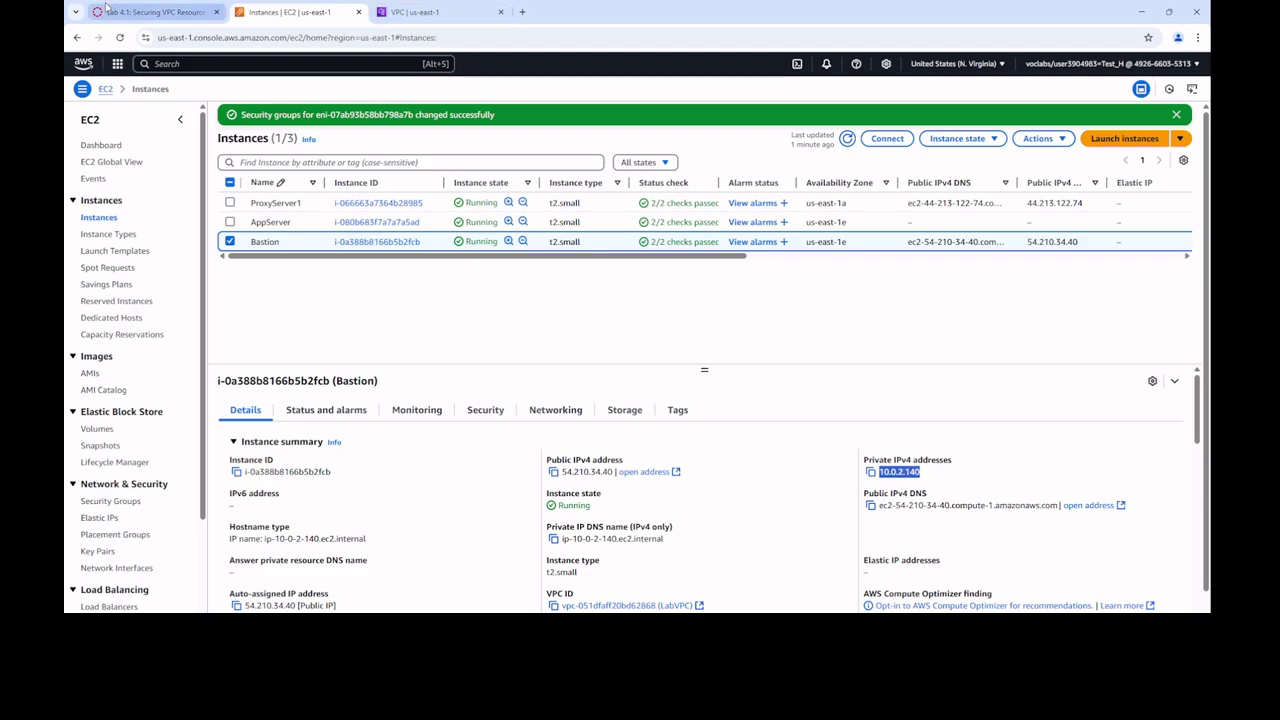
pyautogui.click(155, 12)
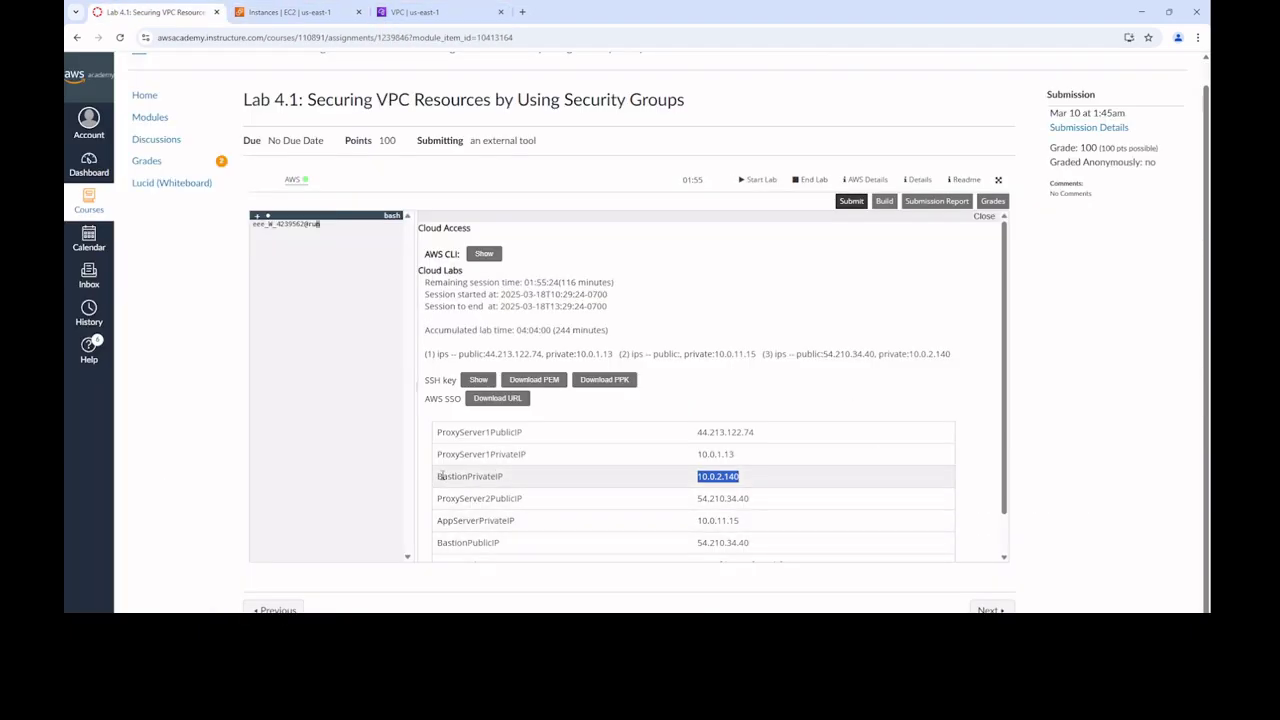
pyautogui.moveTo(443, 476); pyautogui.dragTo(745, 487)
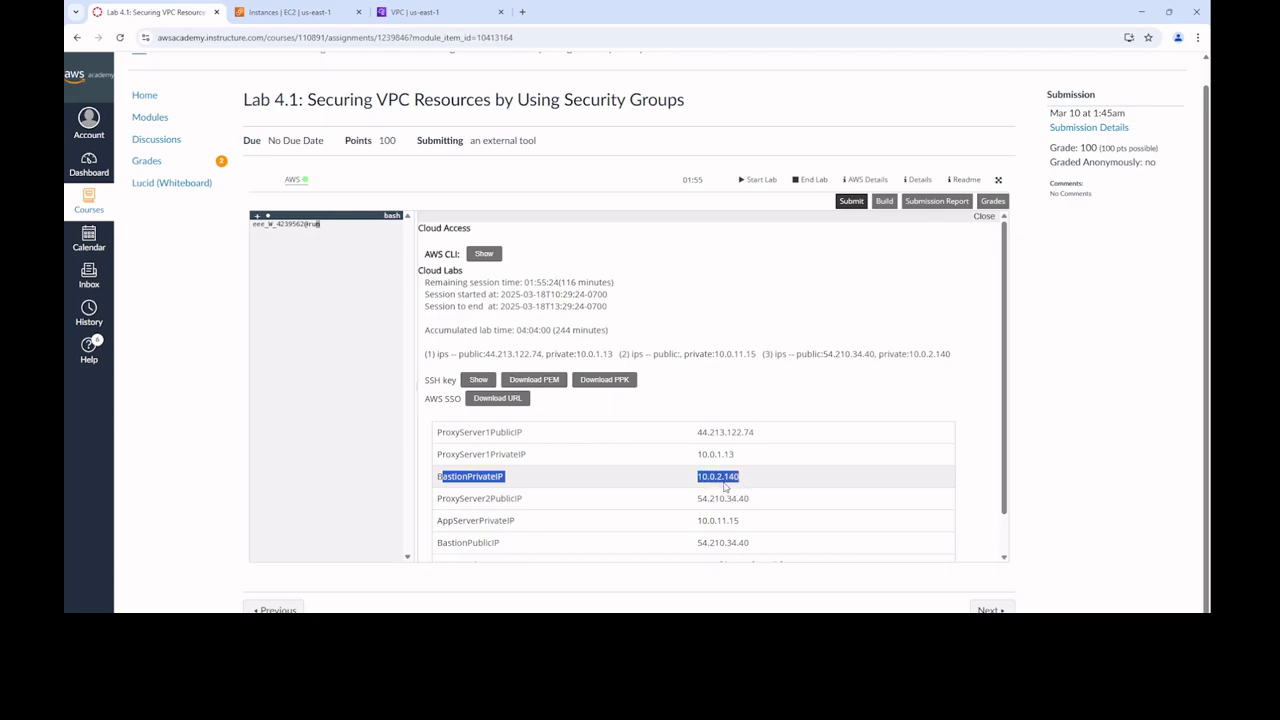
pyautogui.click(725, 480)
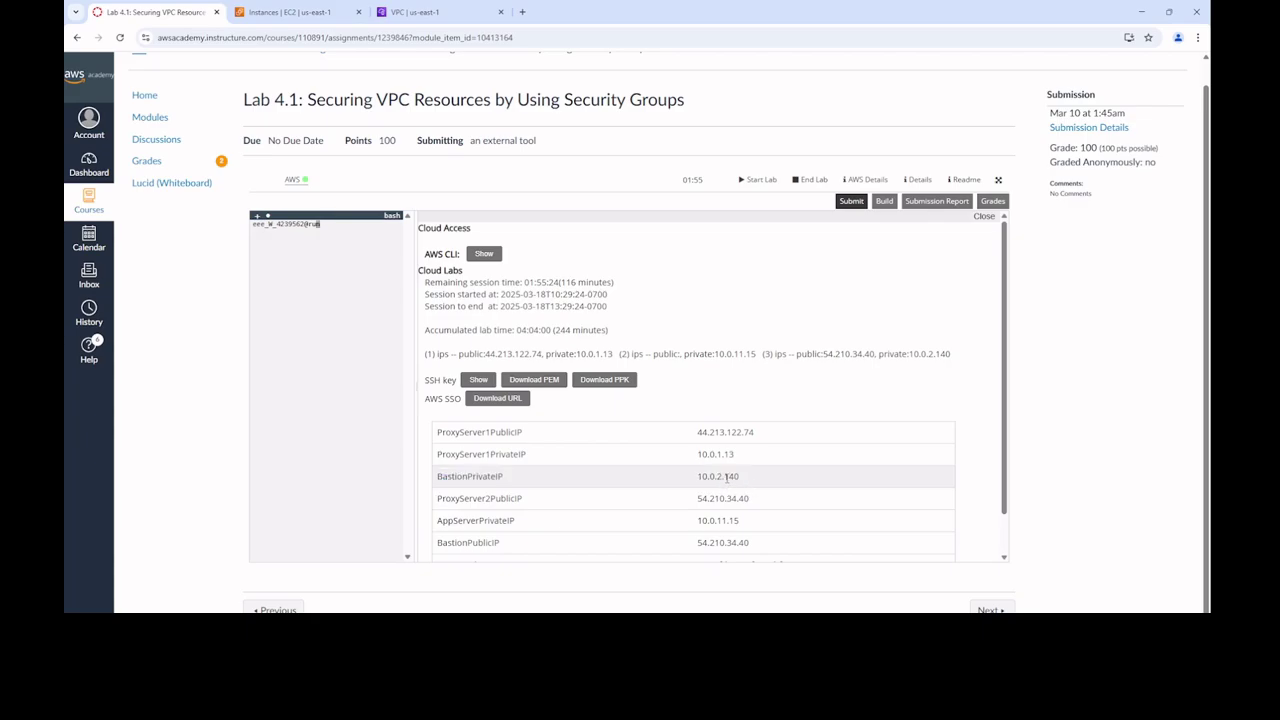
pyautogui.doubleClick(725, 477)
pyautogui.hotkey('ctrl', 'c')
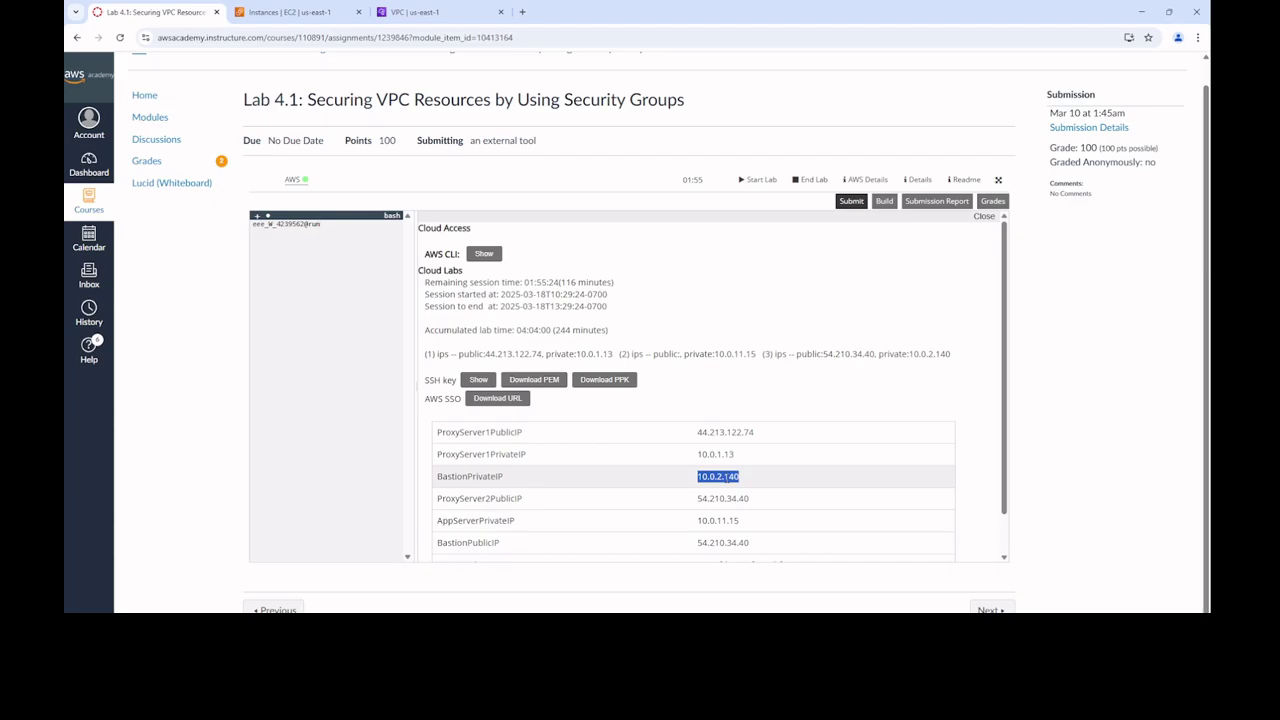
pyautogui.click(982, 218)
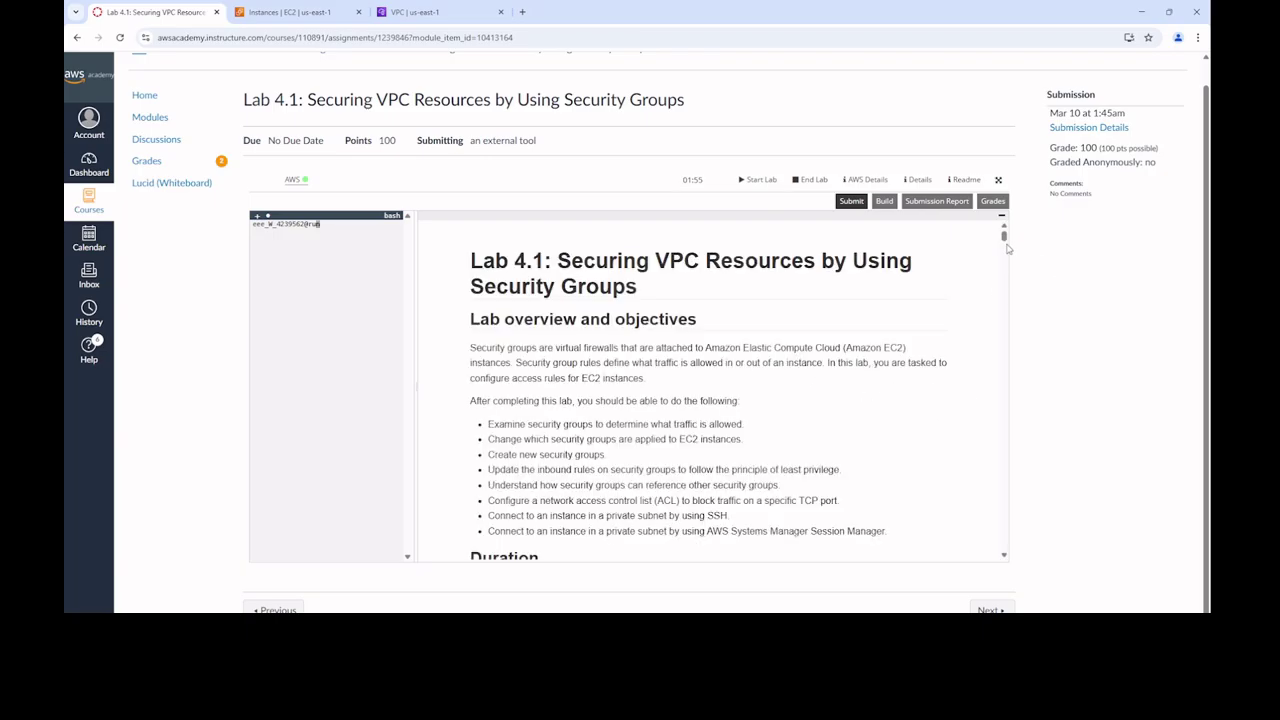
# Review lab steps 30 and 31, and open the AppServerSG security group's details in EC2
pyautogui.moveTo(1003, 236); pyautogui.dragTo(1008, 477)
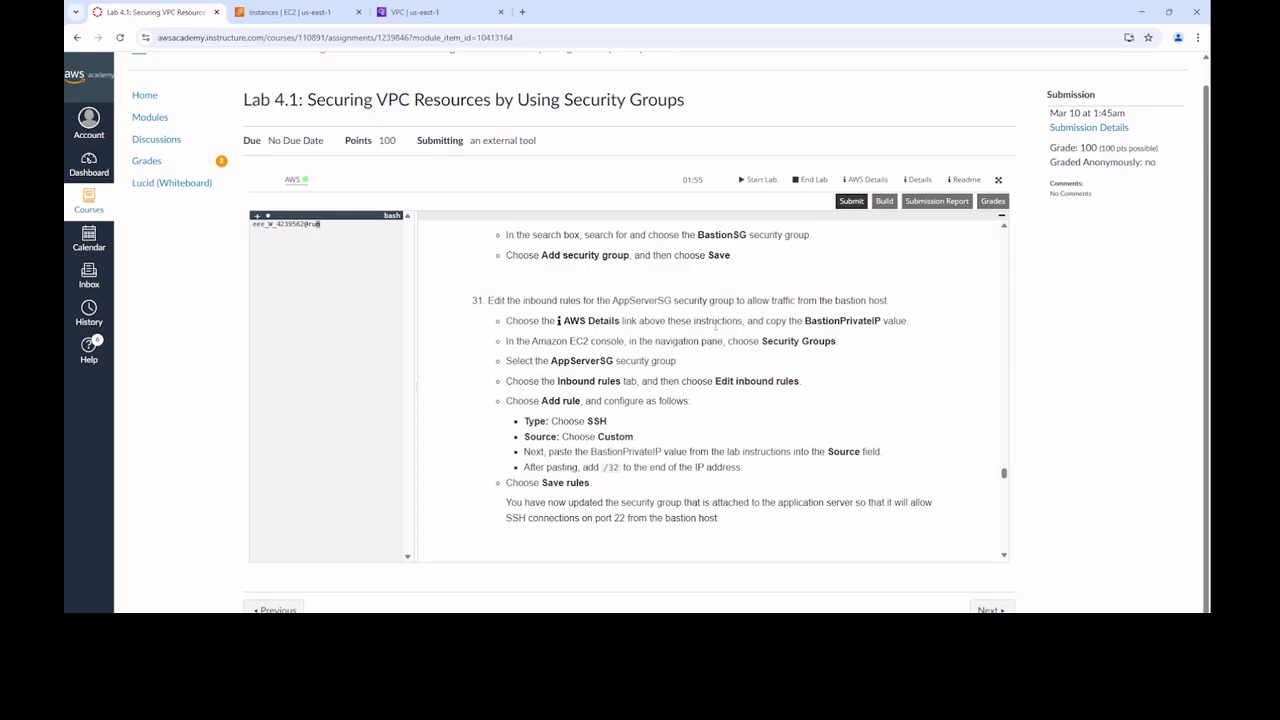
pyautogui.scroll(3, 765, 345)
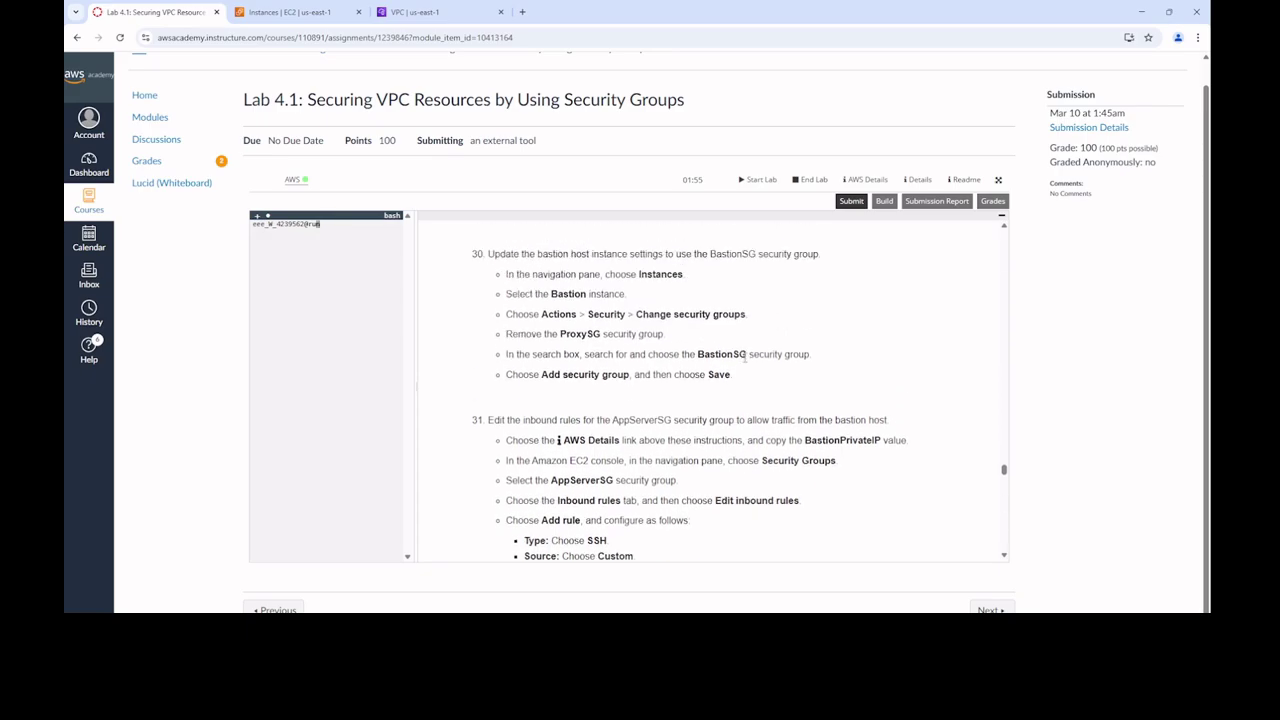
pyautogui.scroll(-1, 745, 357)
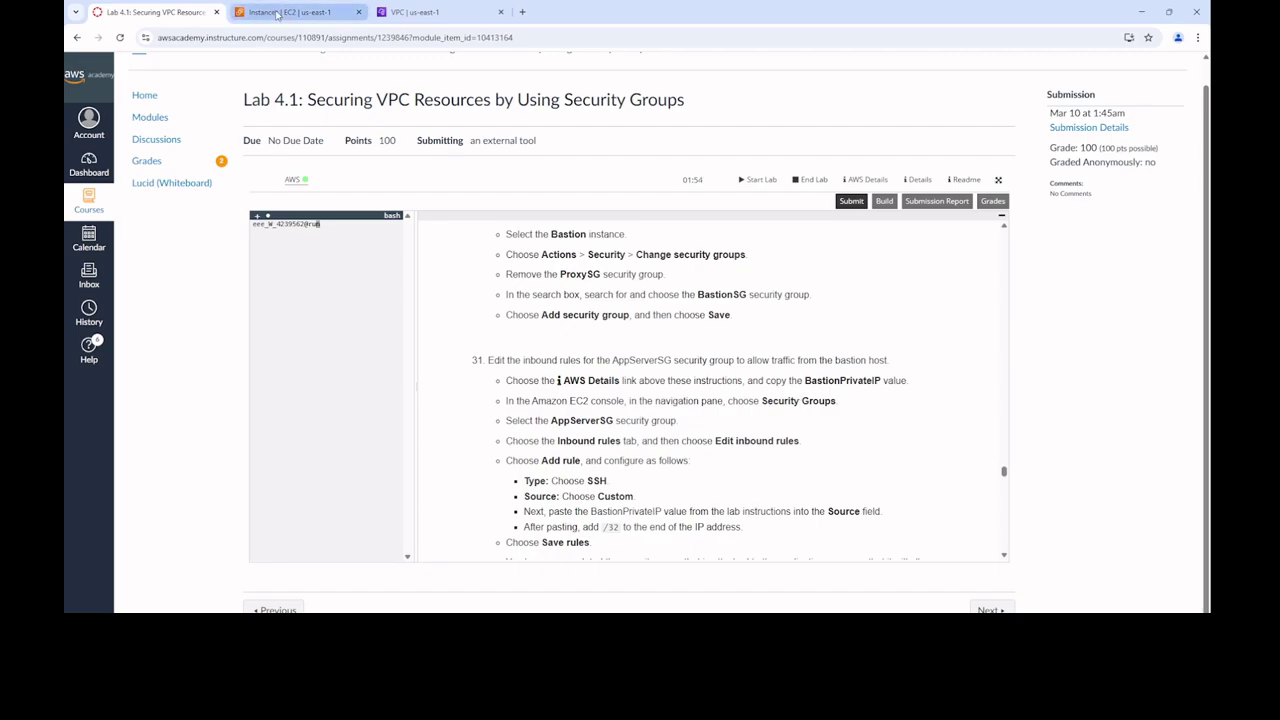
pyautogui.click(277, 14)
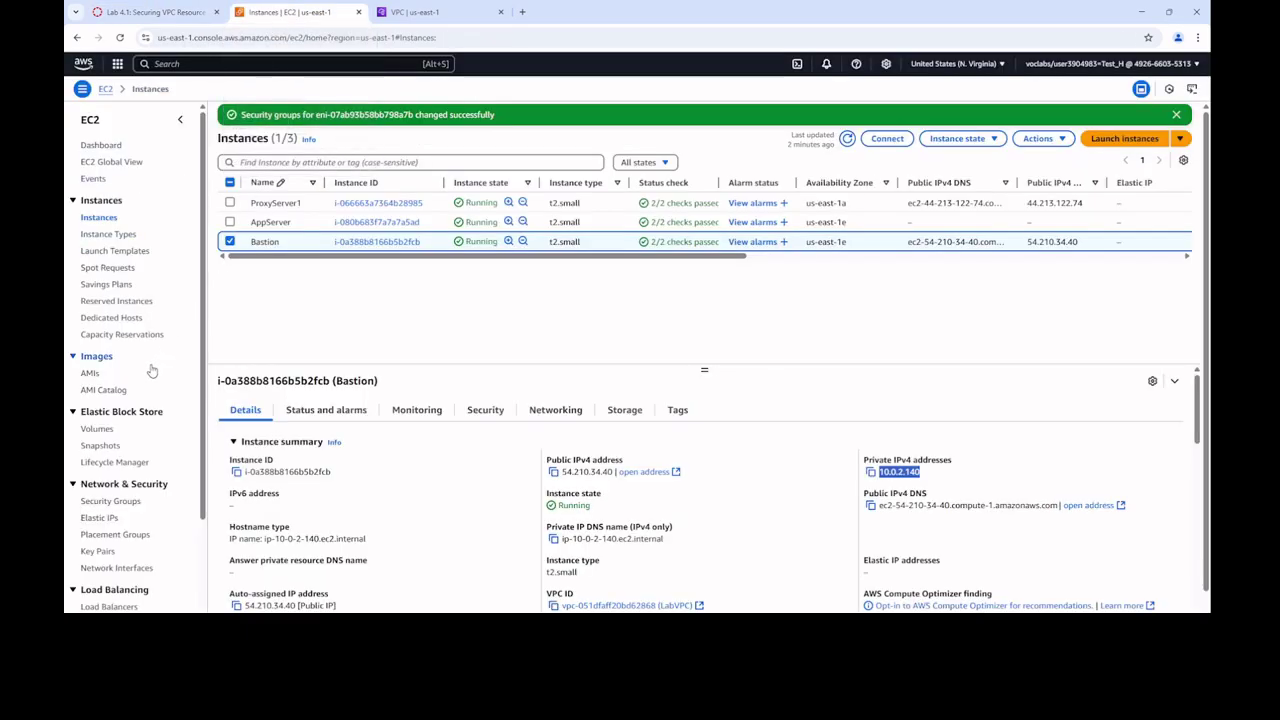
pyautogui.click(110, 502)
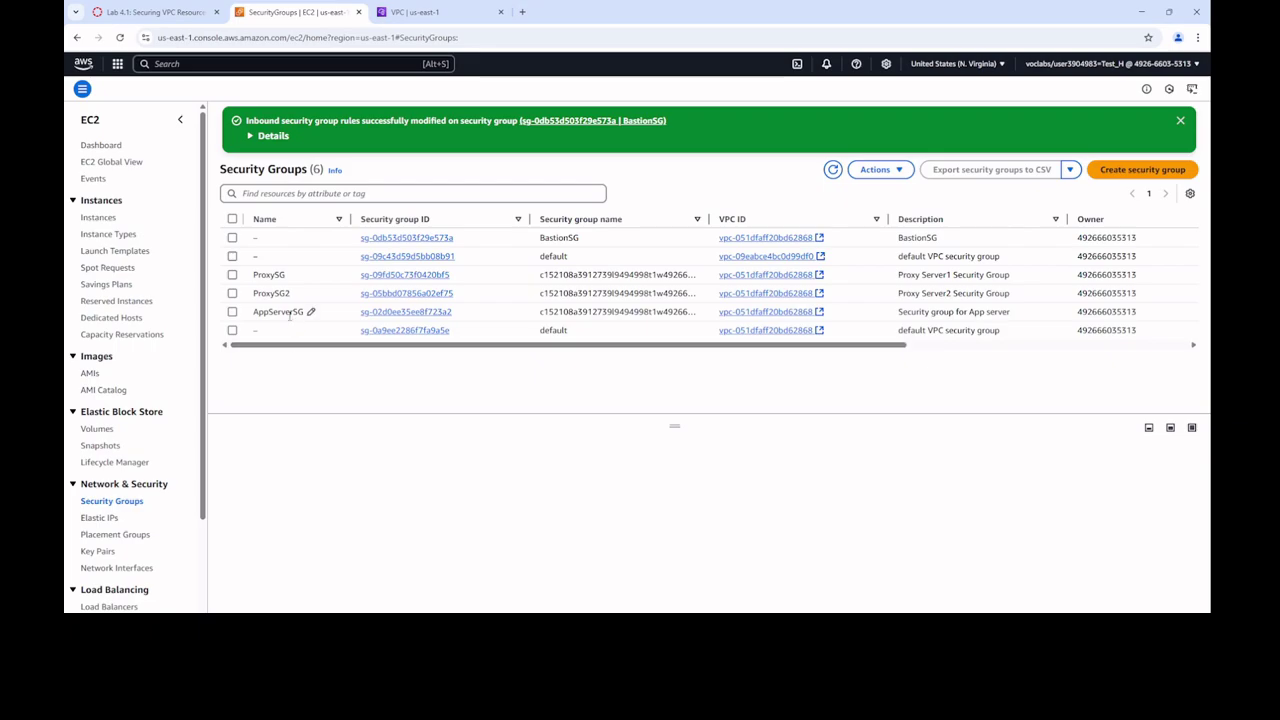
pyautogui.click(418, 312)
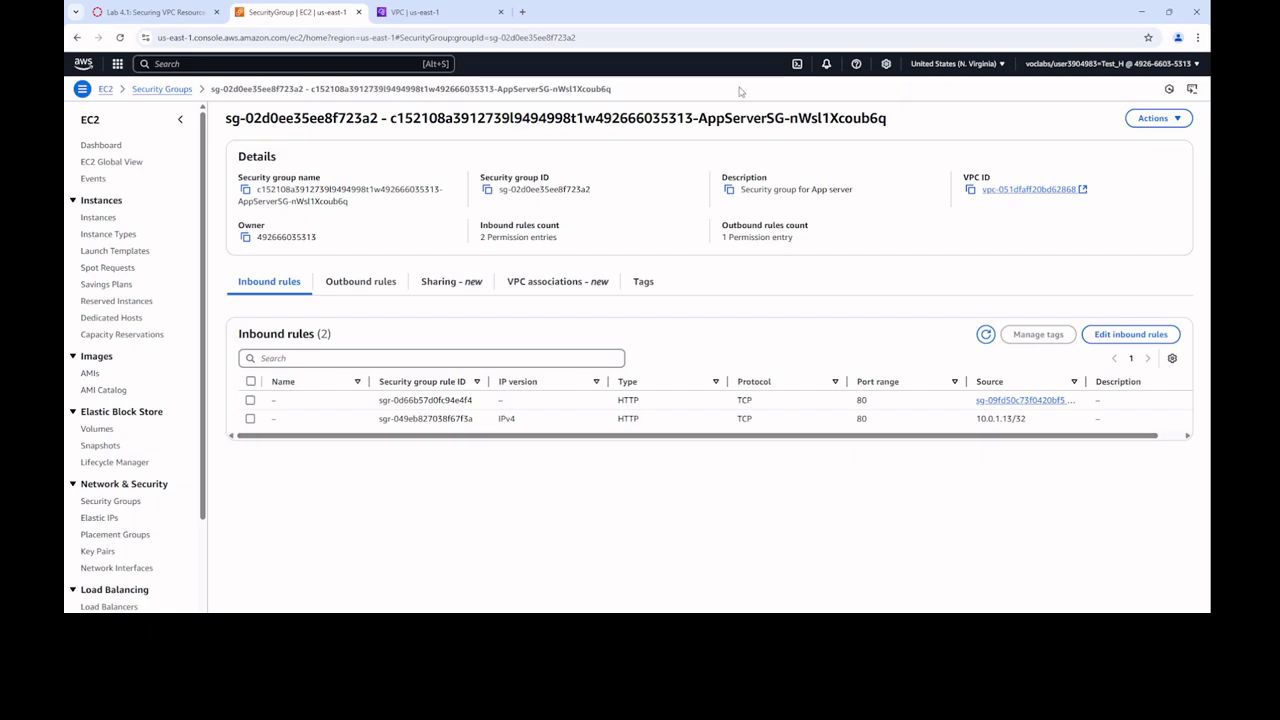
# Edit AppServerSG's inbound rules per lab step 31, adding a new rule of type SSH
pyautogui.click(155, 12)
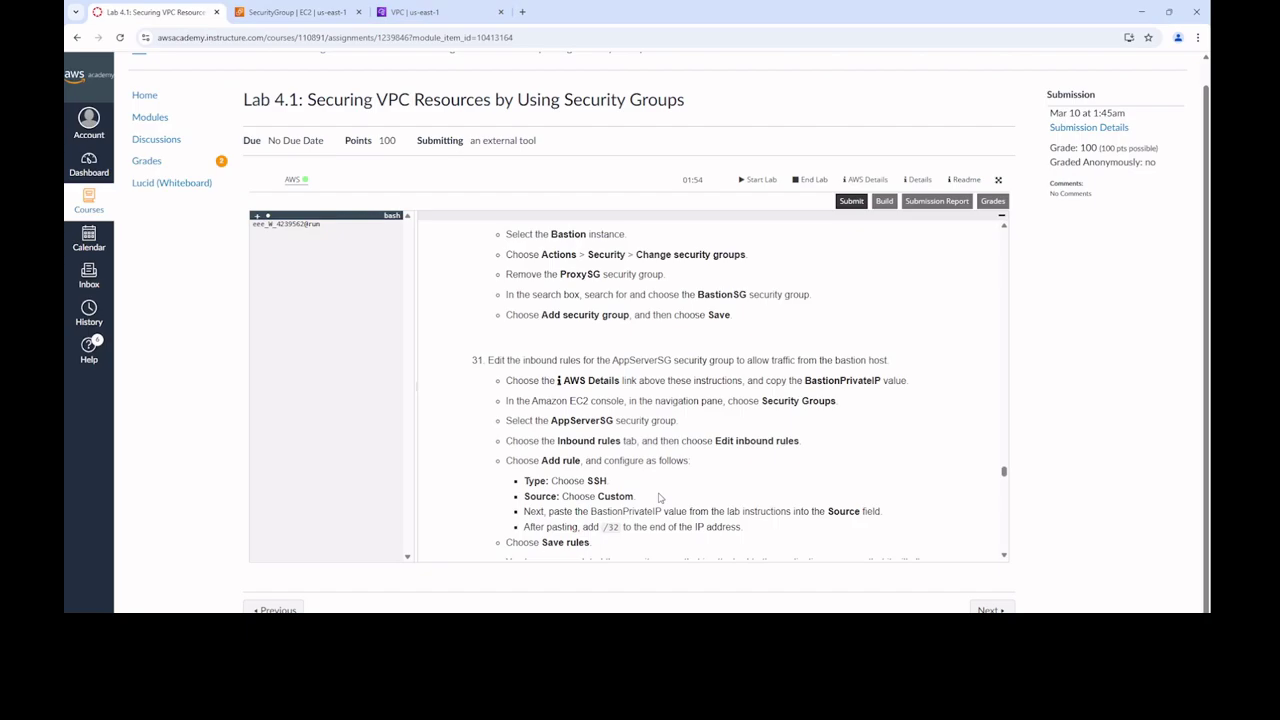
pyautogui.click(307, 12)
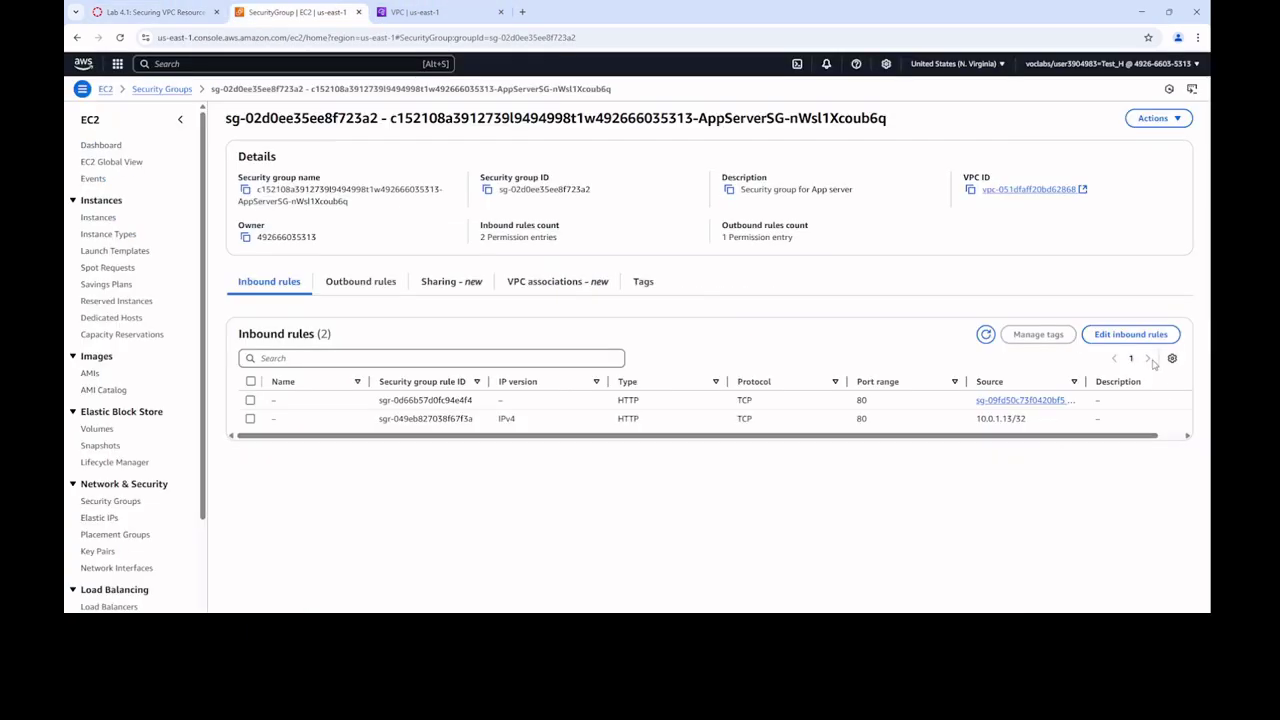
pyautogui.click(1096, 335)
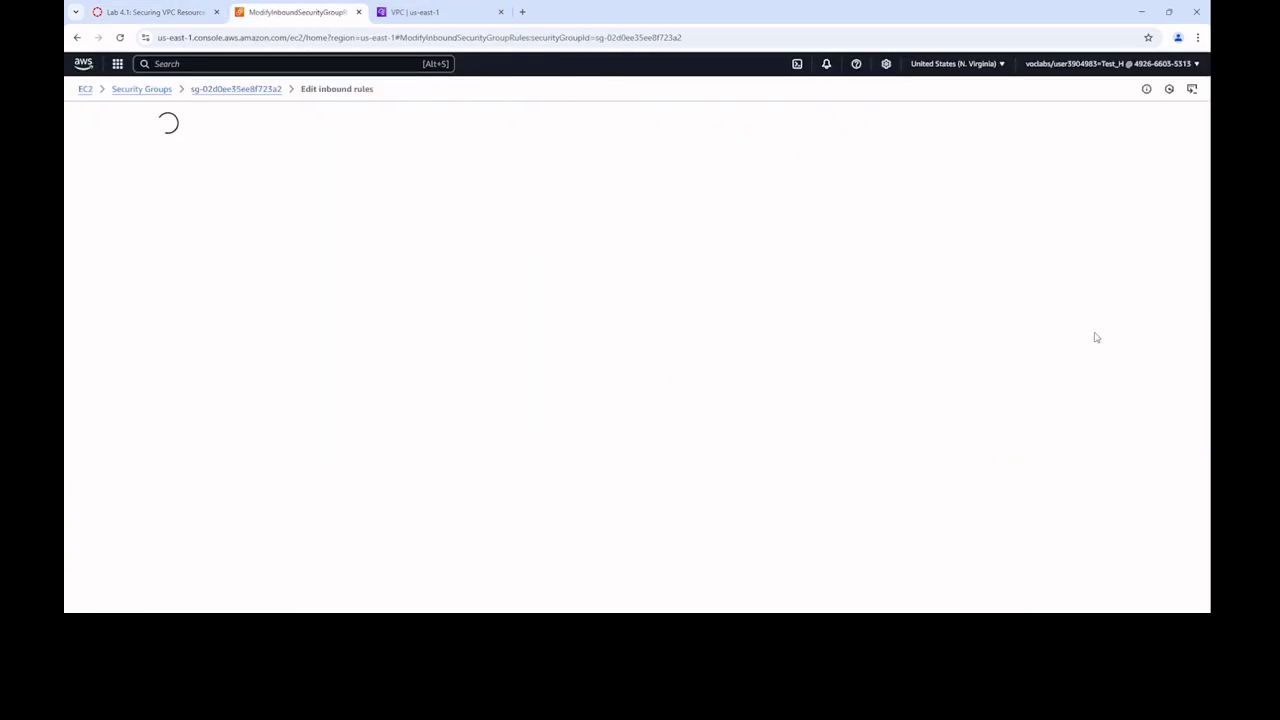
pyautogui.click(197, 317)
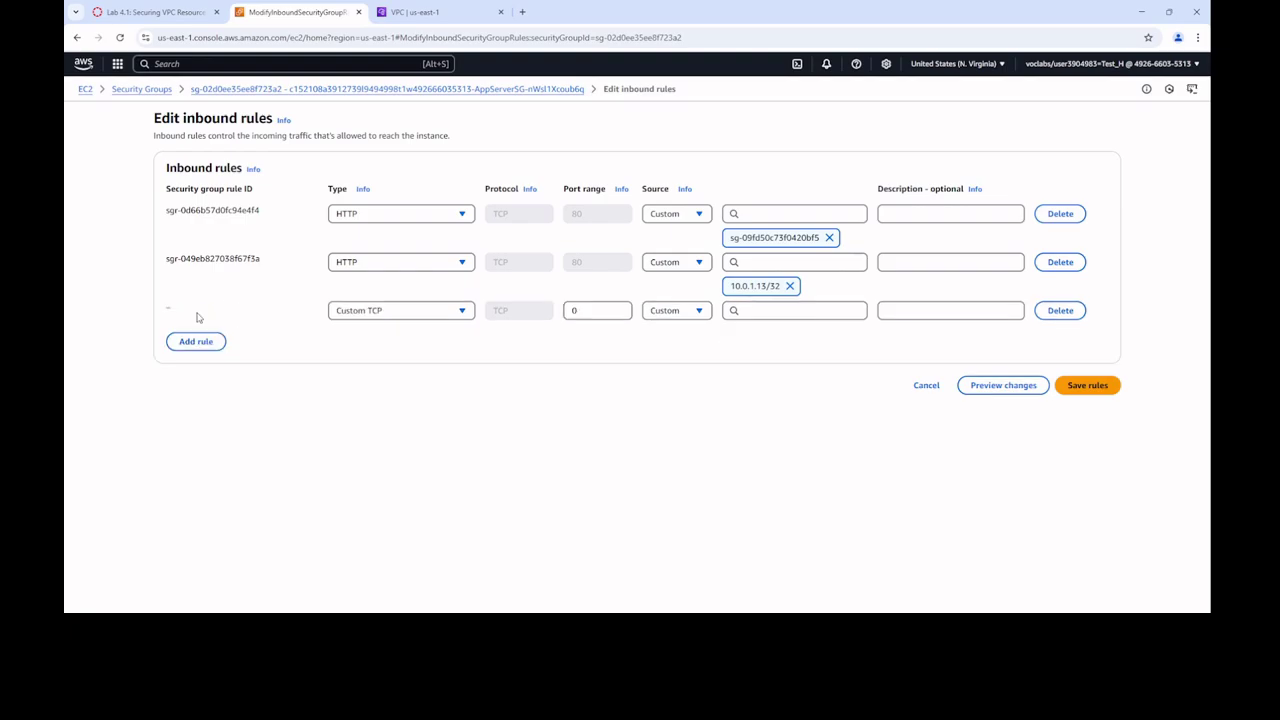
pyautogui.click(384, 313)
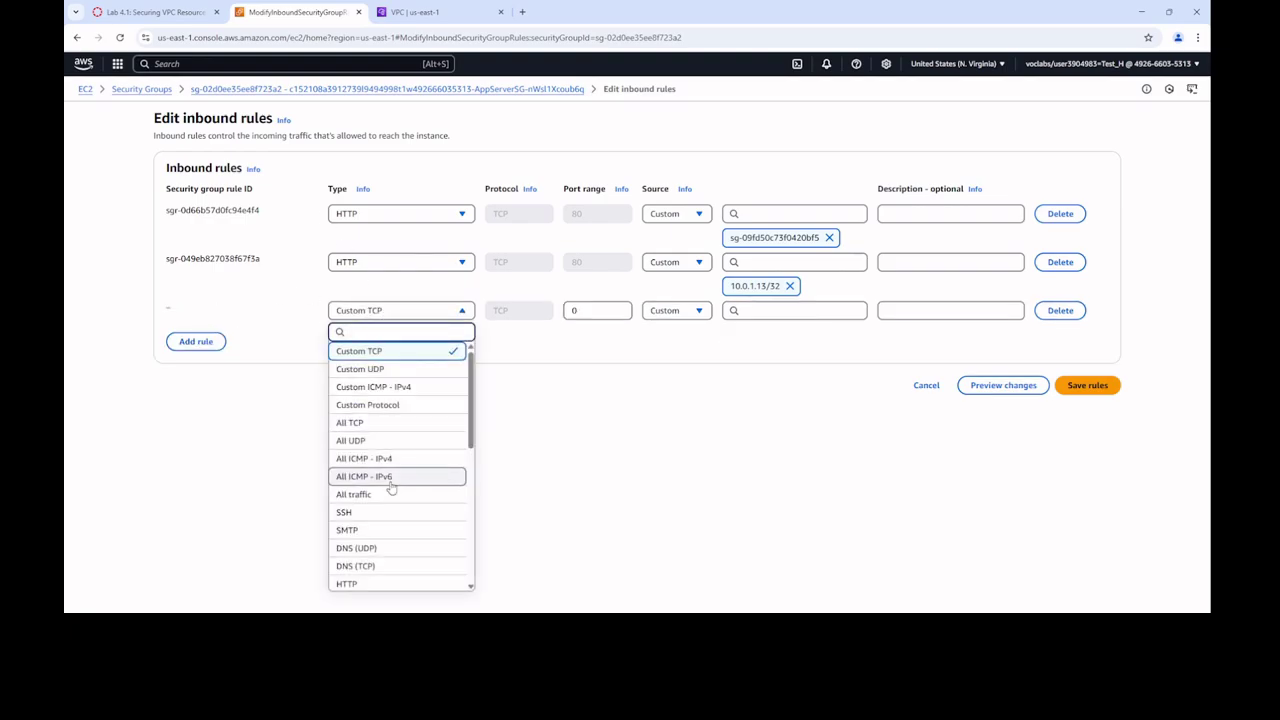
pyautogui.click(382, 512)
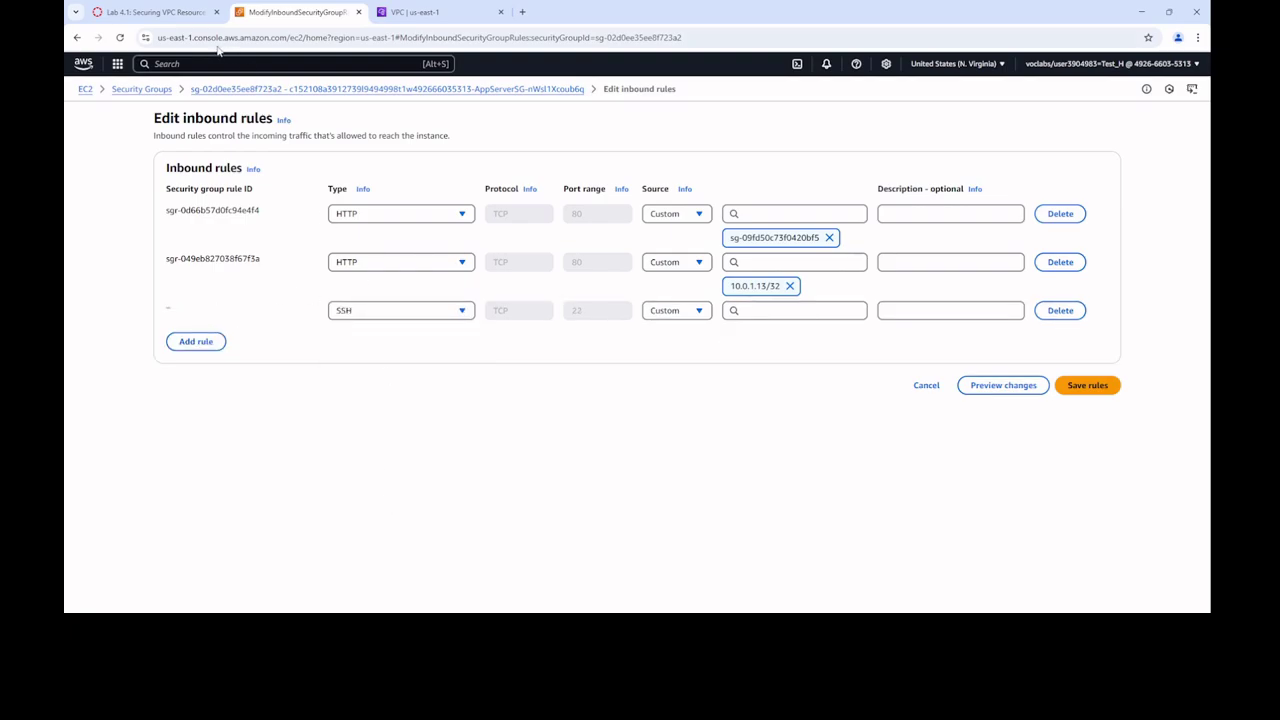
# Set the new SSH rule's custom source to the bastion host's private address, 10.0.2.140/32
pyautogui.click(134, 14)
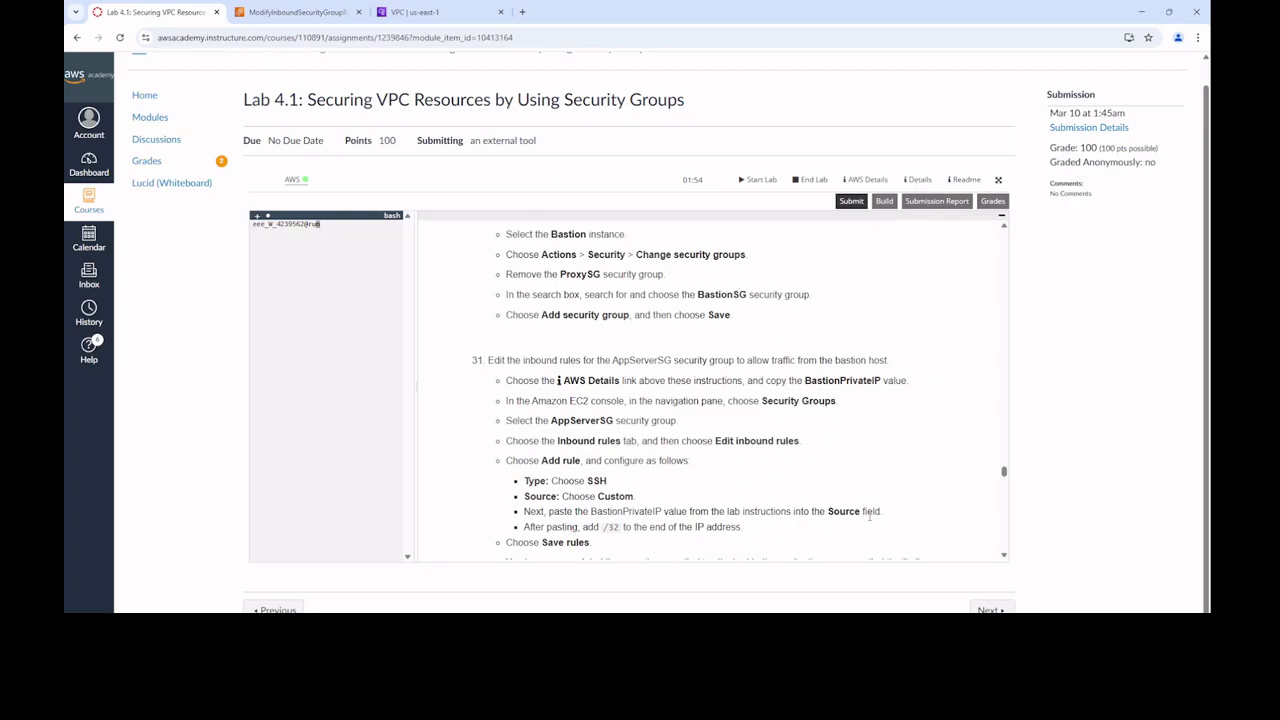
pyautogui.click(274, 16)
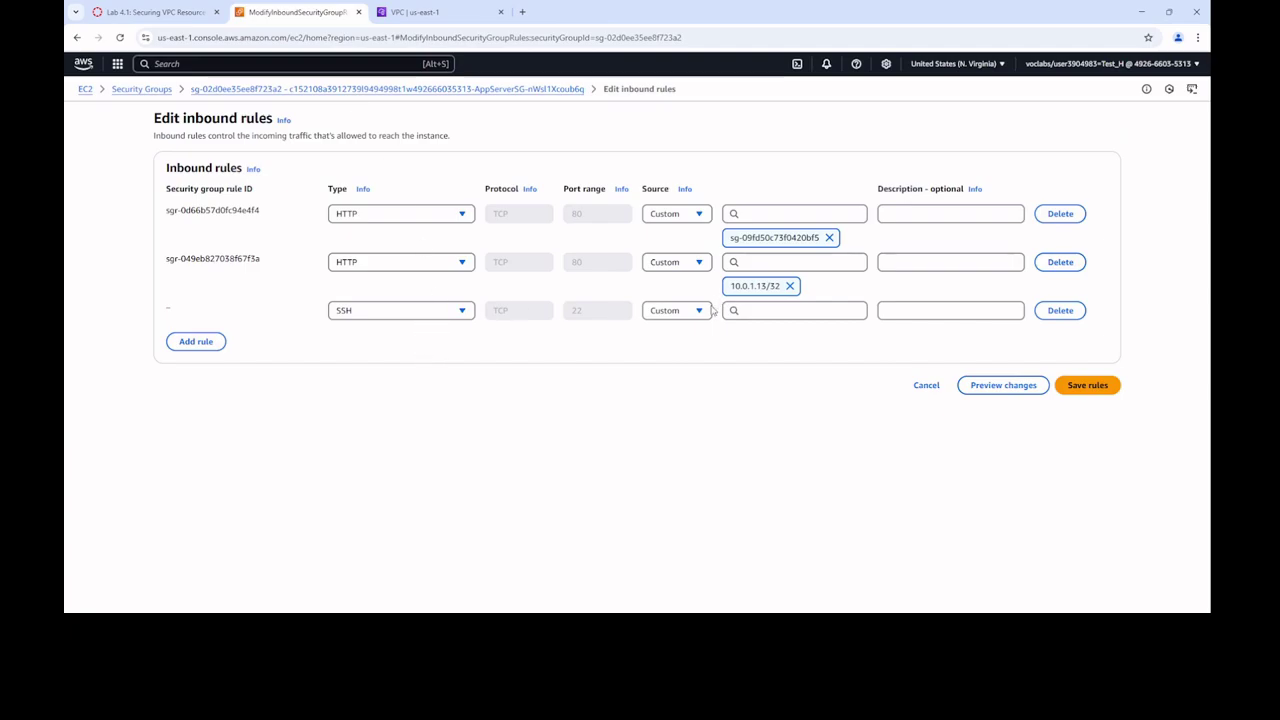
pyautogui.click(751, 311)
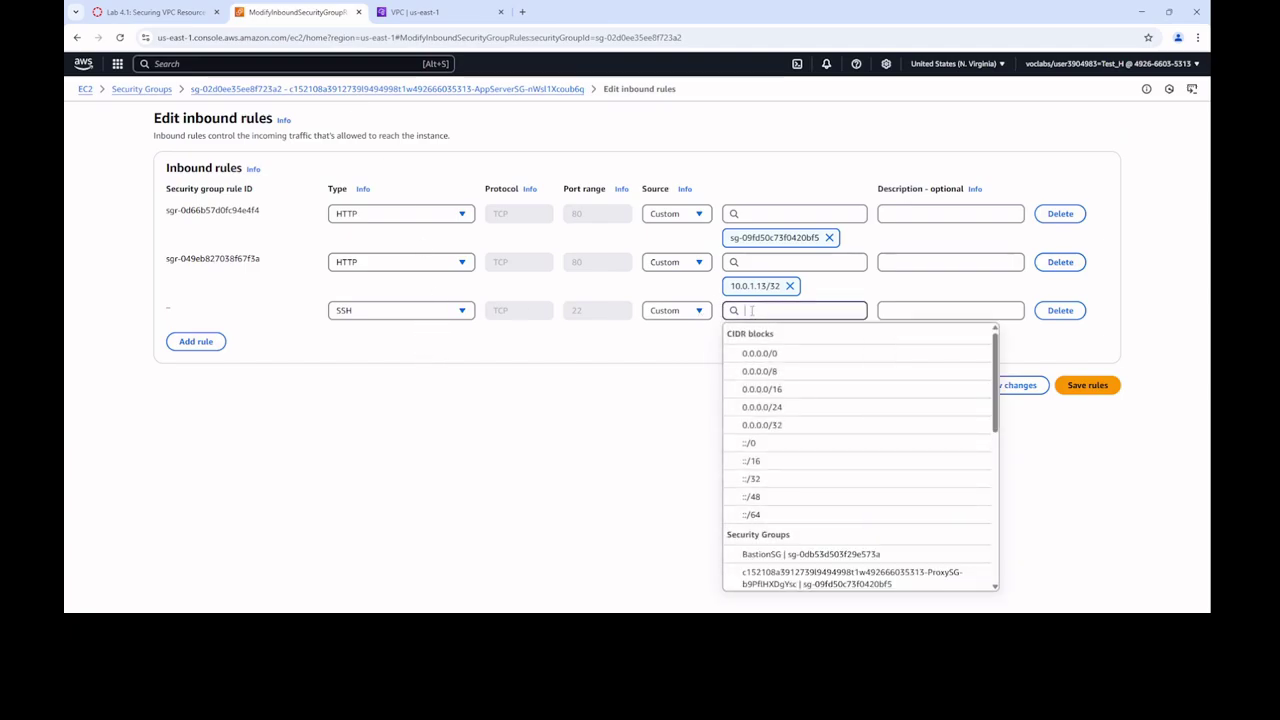
pyautogui.hotkey('ctrl', 'v')
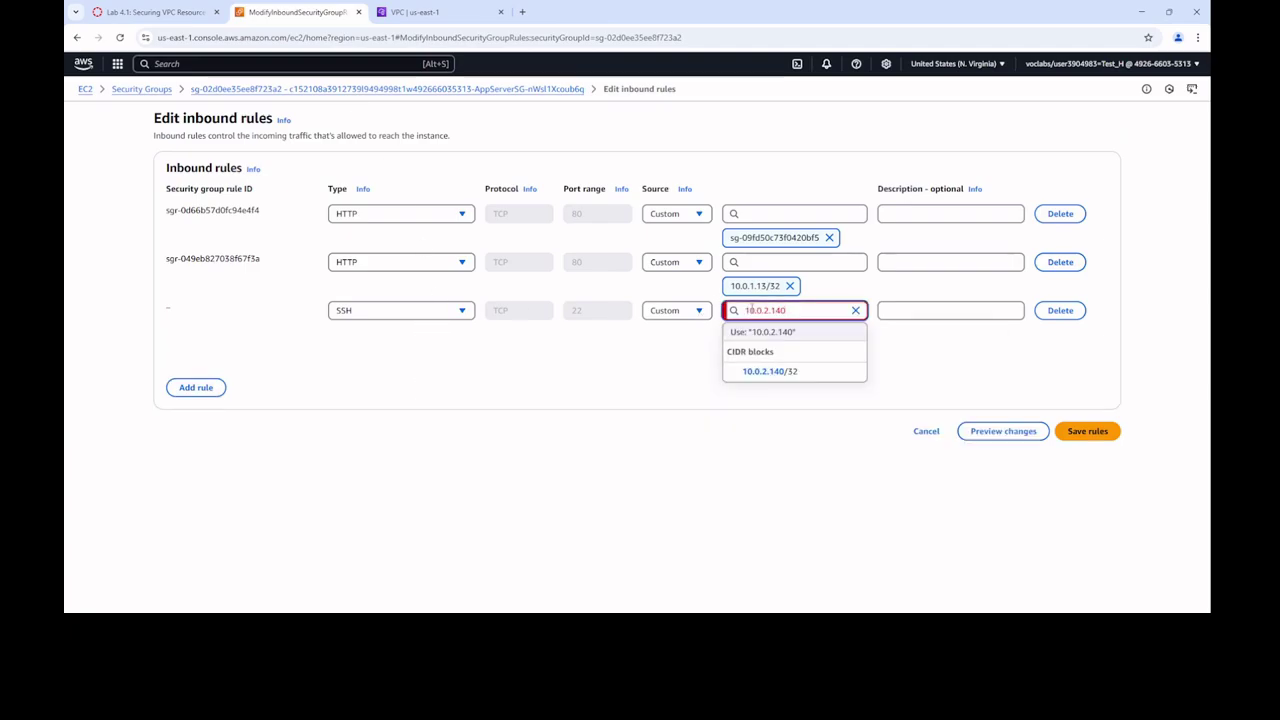
pyautogui.write('/32')
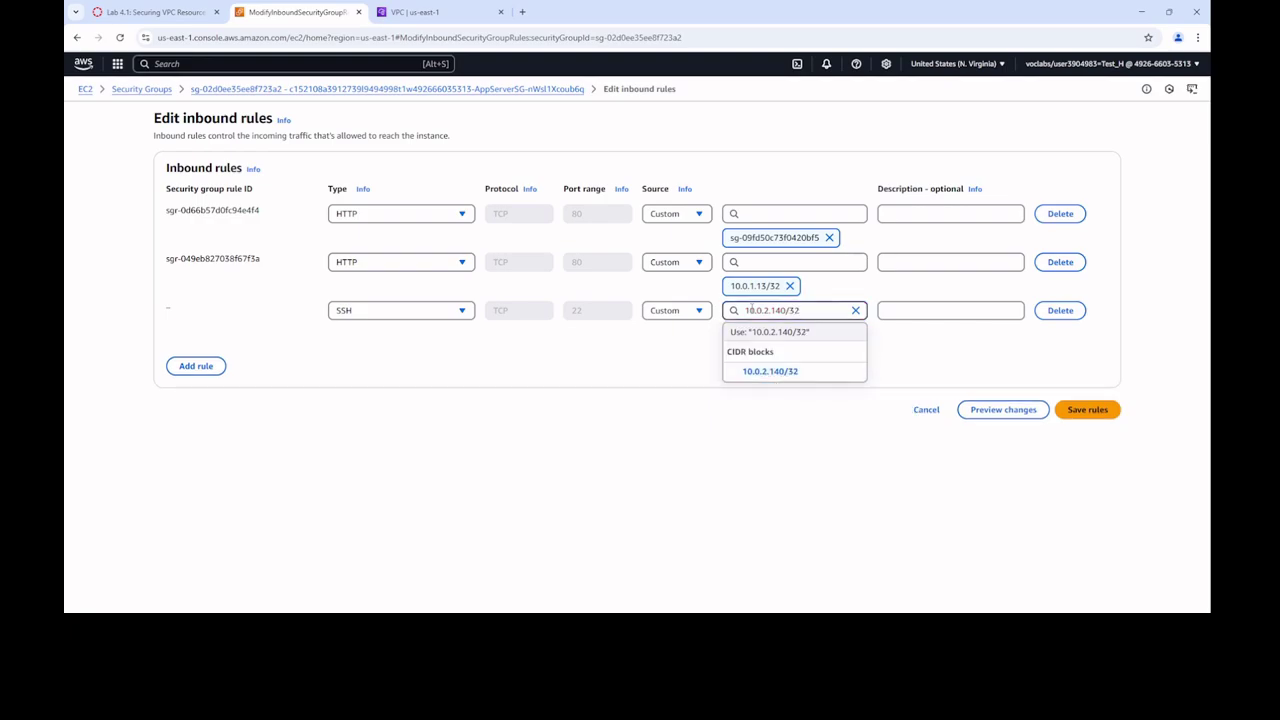
pyautogui.click(826, 332)
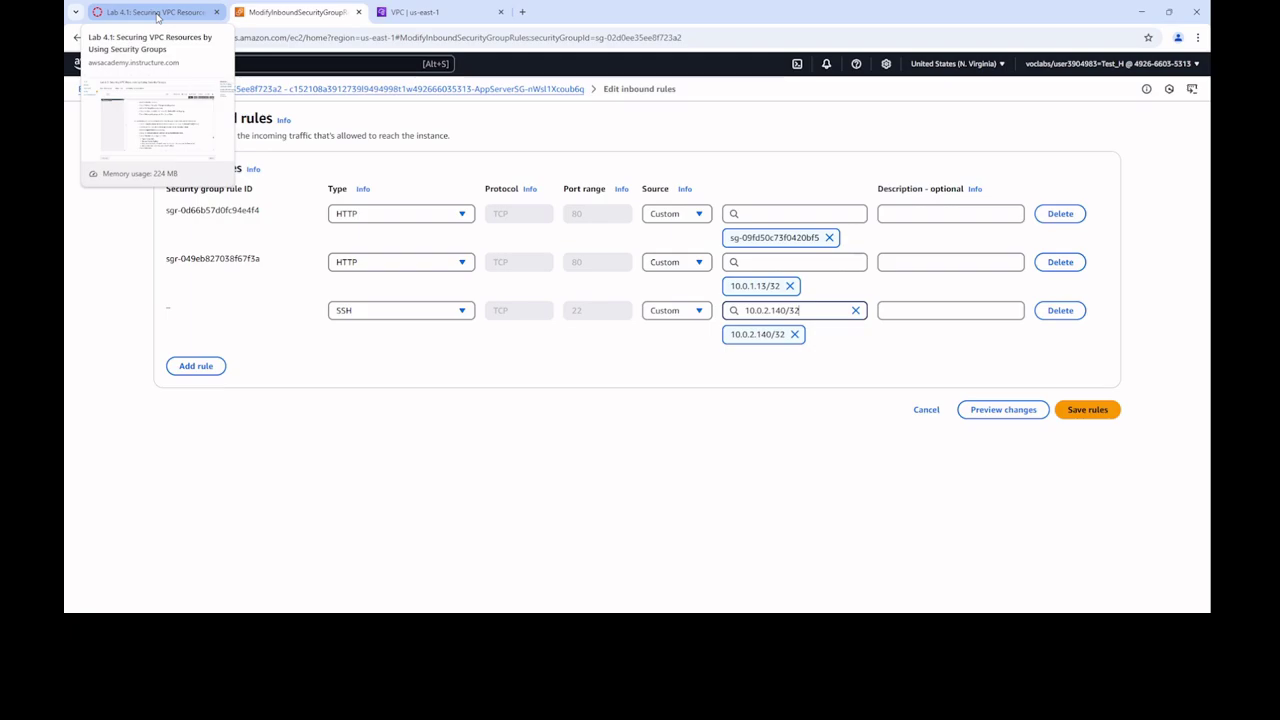
# Check the rest of lab step 31's instructions, and save AppServerSG's inbound rules
pyautogui.click(156, 13)
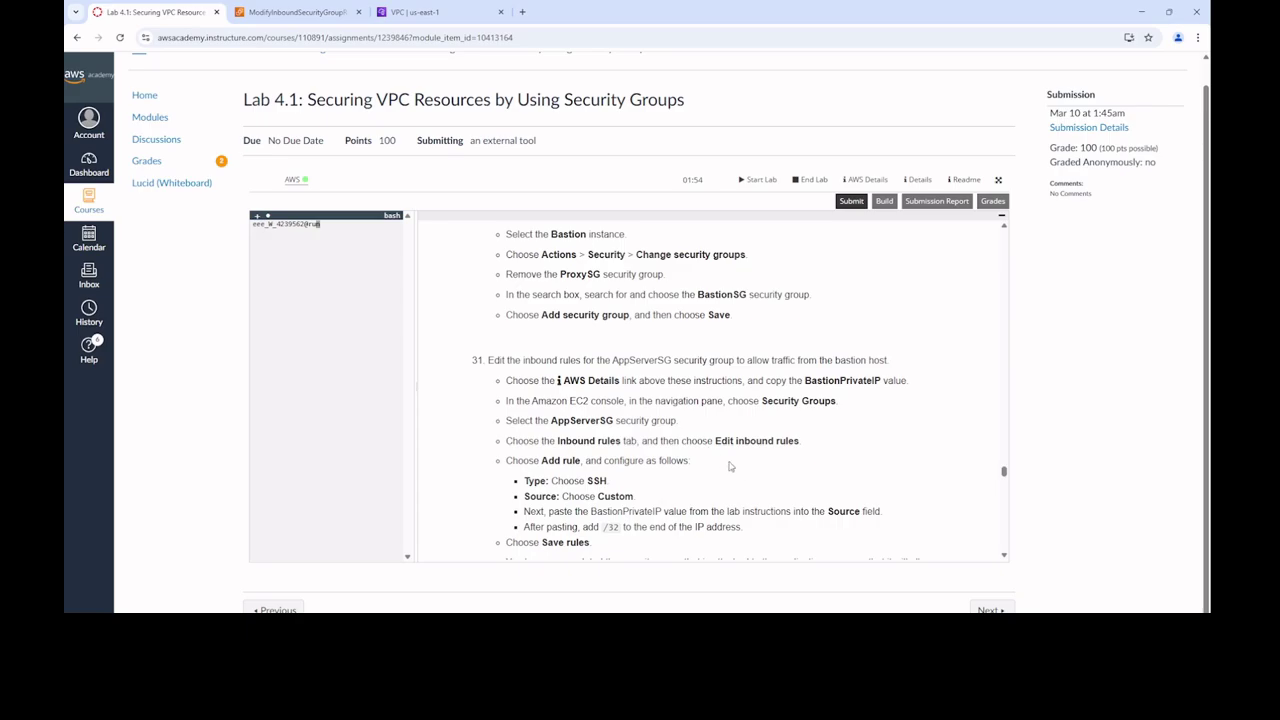
pyautogui.scroll(-1, 737, 476)
pyautogui.scroll(-3, 617, 483)
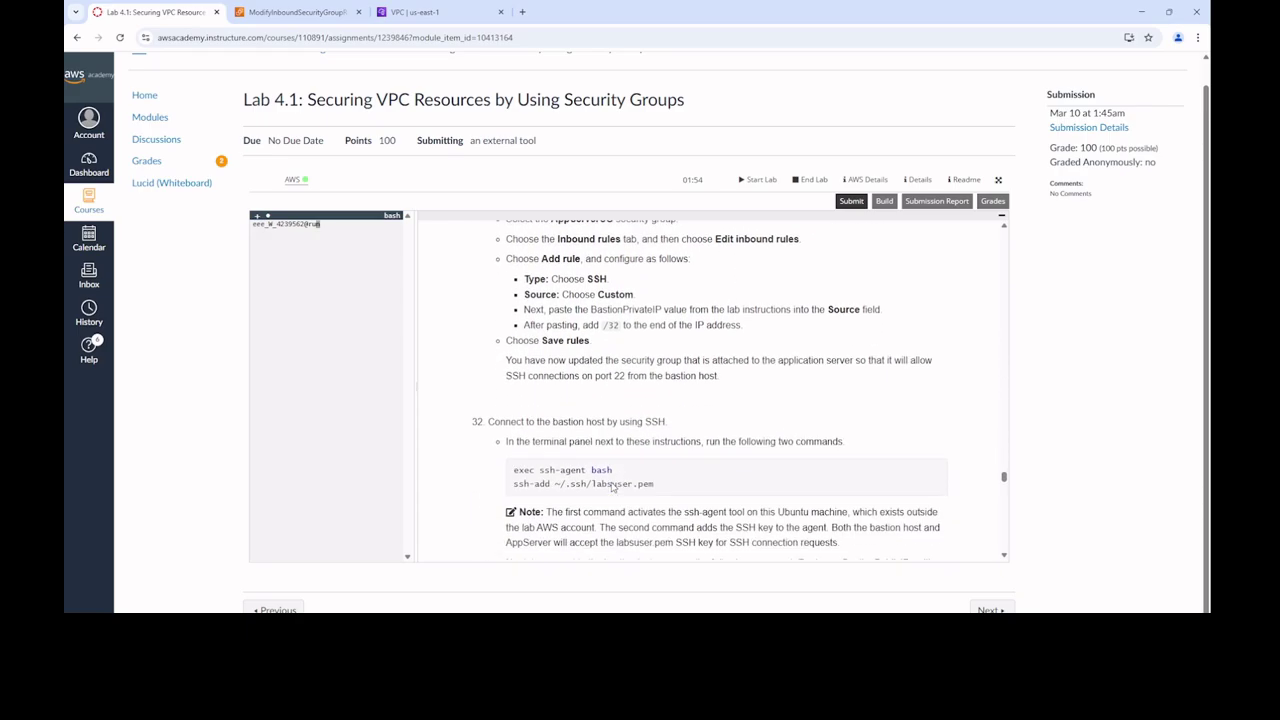
pyautogui.click(295, 11)
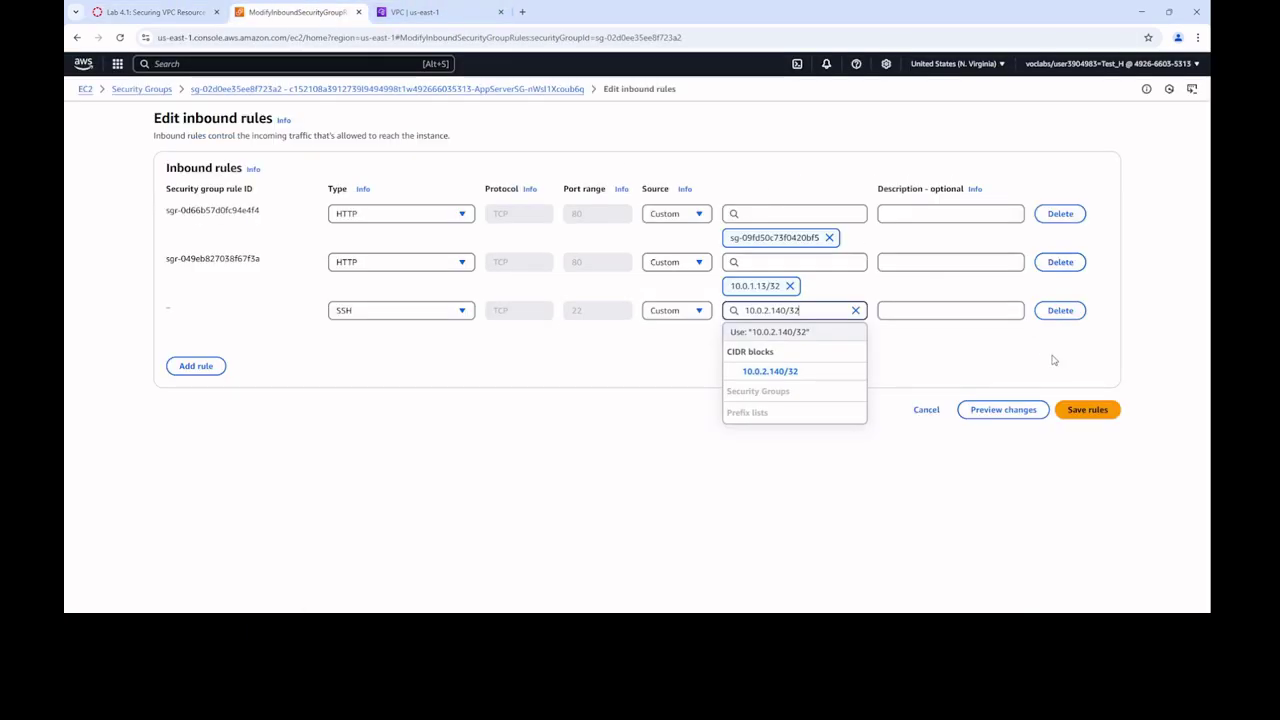
pyautogui.click(1083, 410)
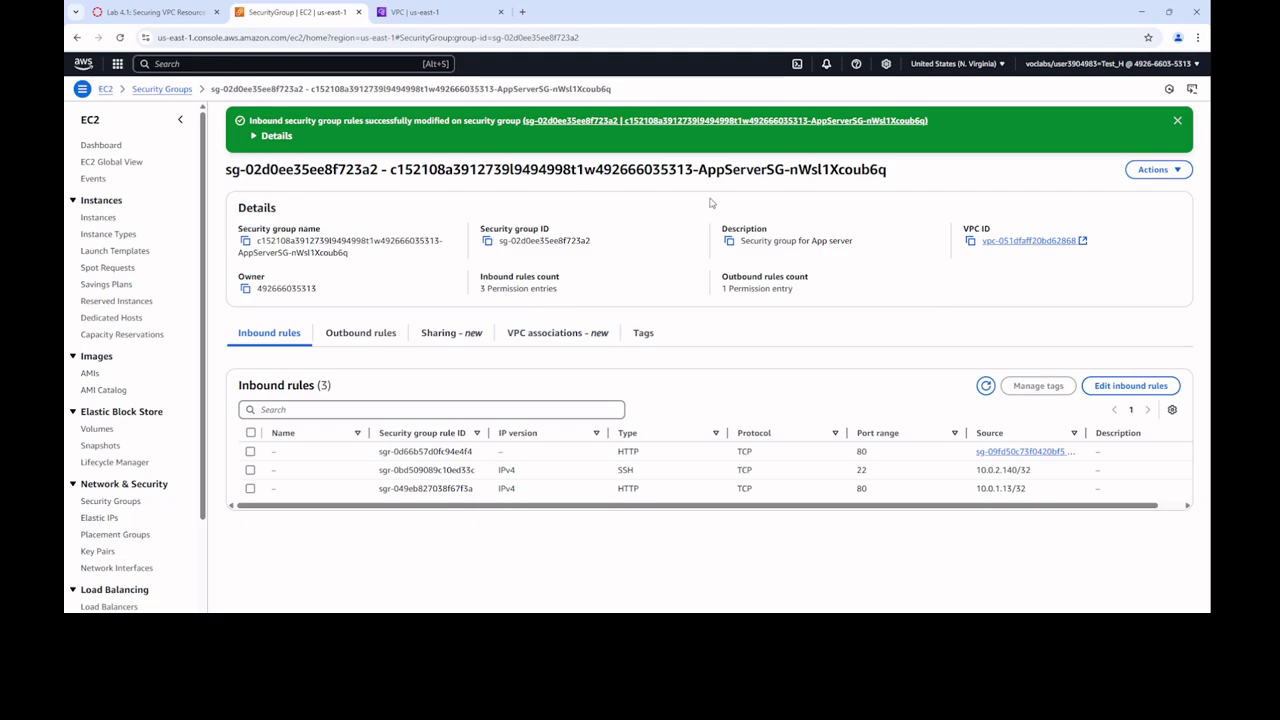
# Read lab step 32 on connecting to the bastion host by SSH, and widen the terminal beside the instructions
pyautogui.click(162, 12)
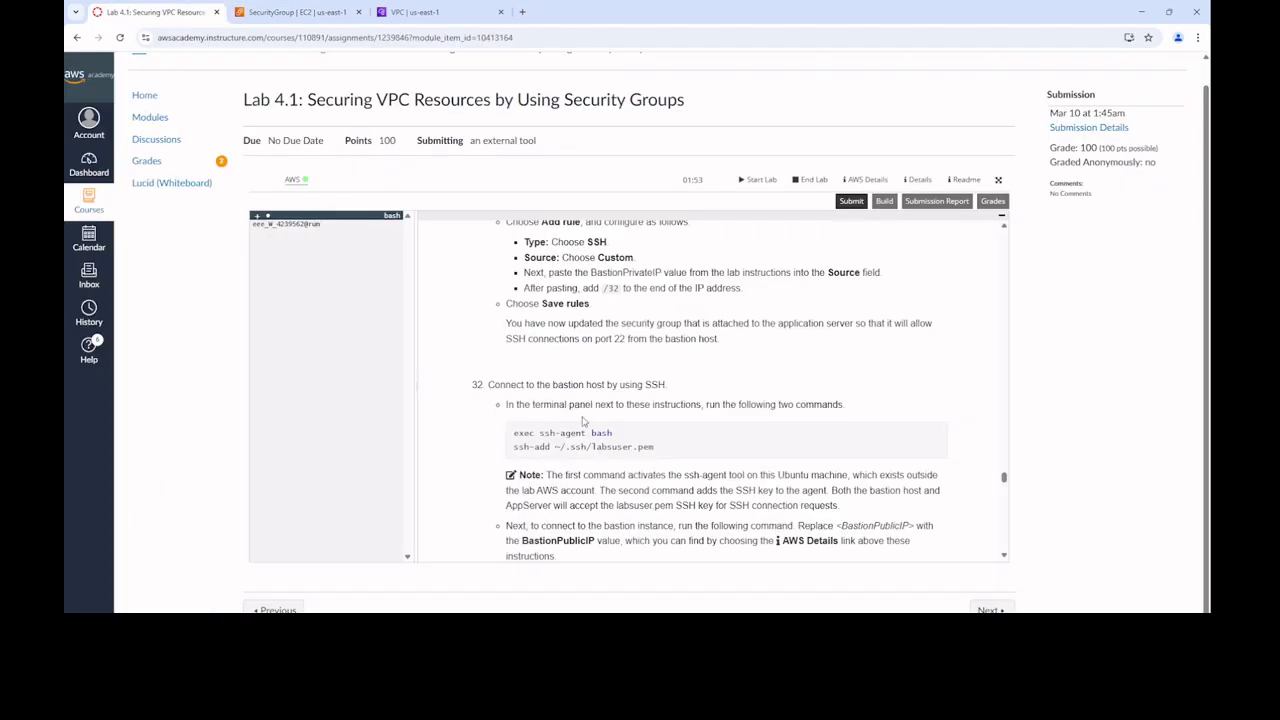
pyautogui.scroll(1, 681, 440)
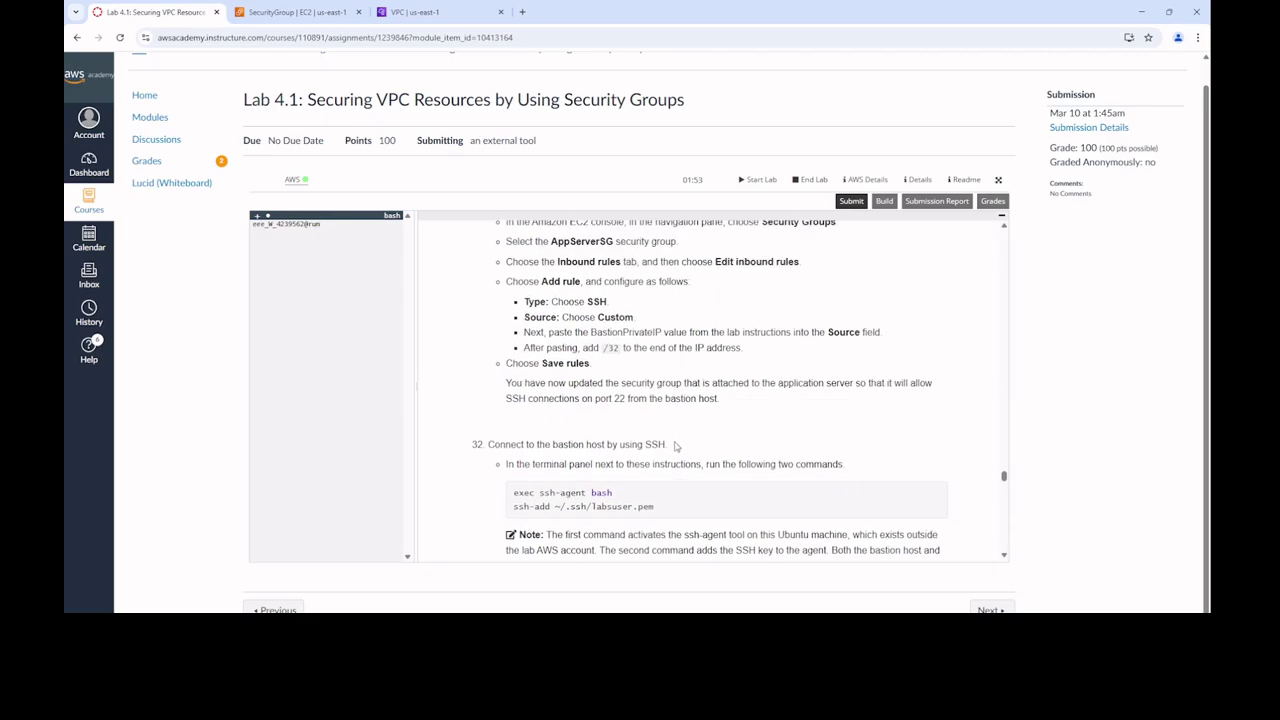
pyautogui.scroll(-2, 676, 412)
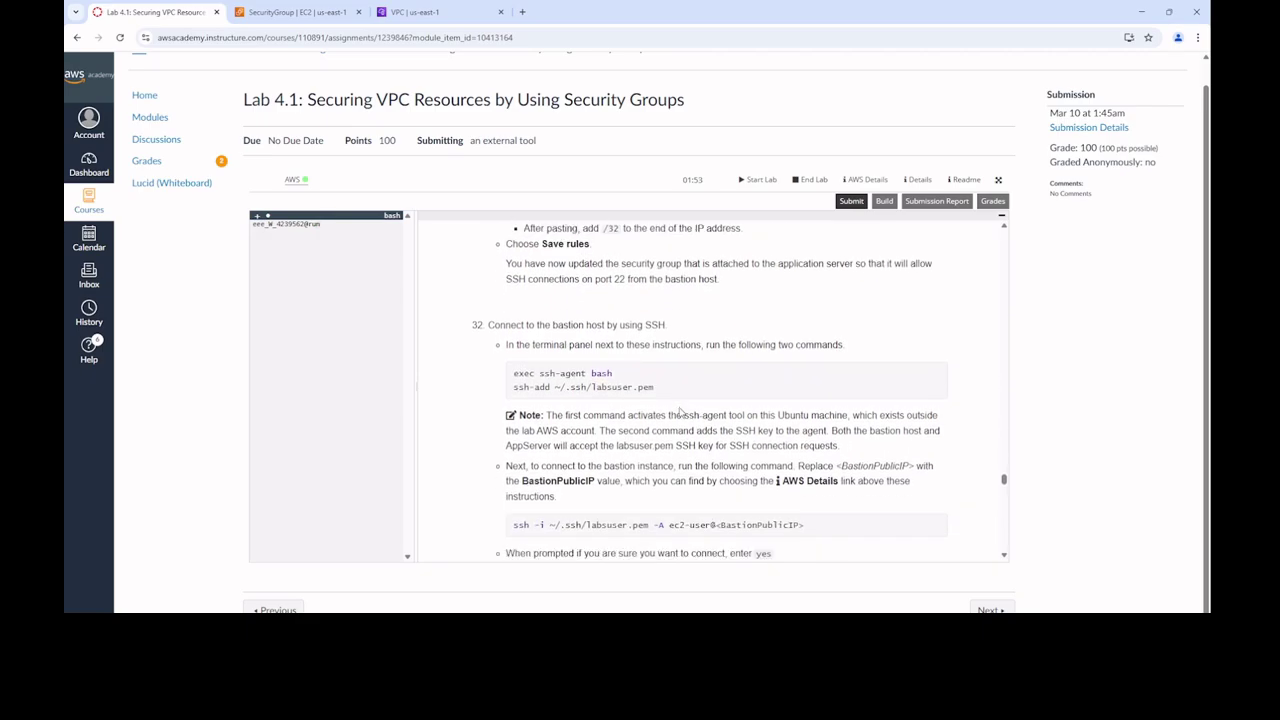
pyautogui.scroll(-1, 632, 345)
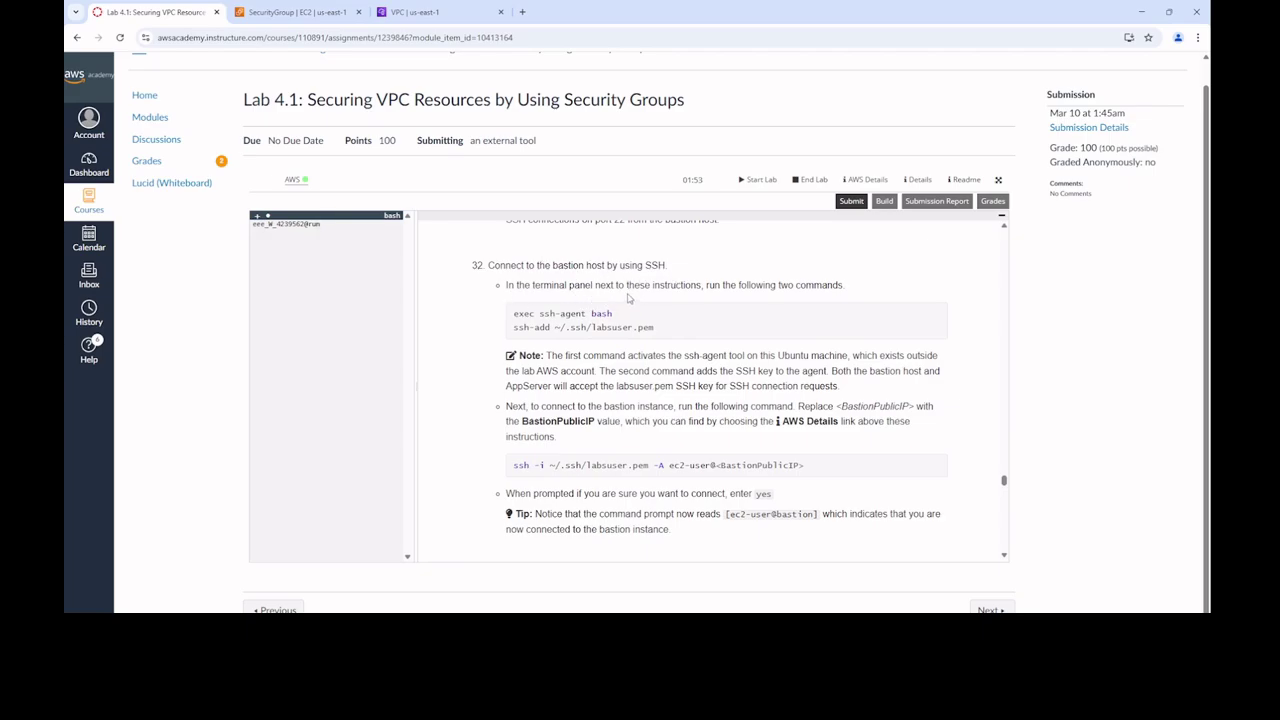
pyautogui.moveTo(416, 300); pyautogui.dragTo(618, 299)
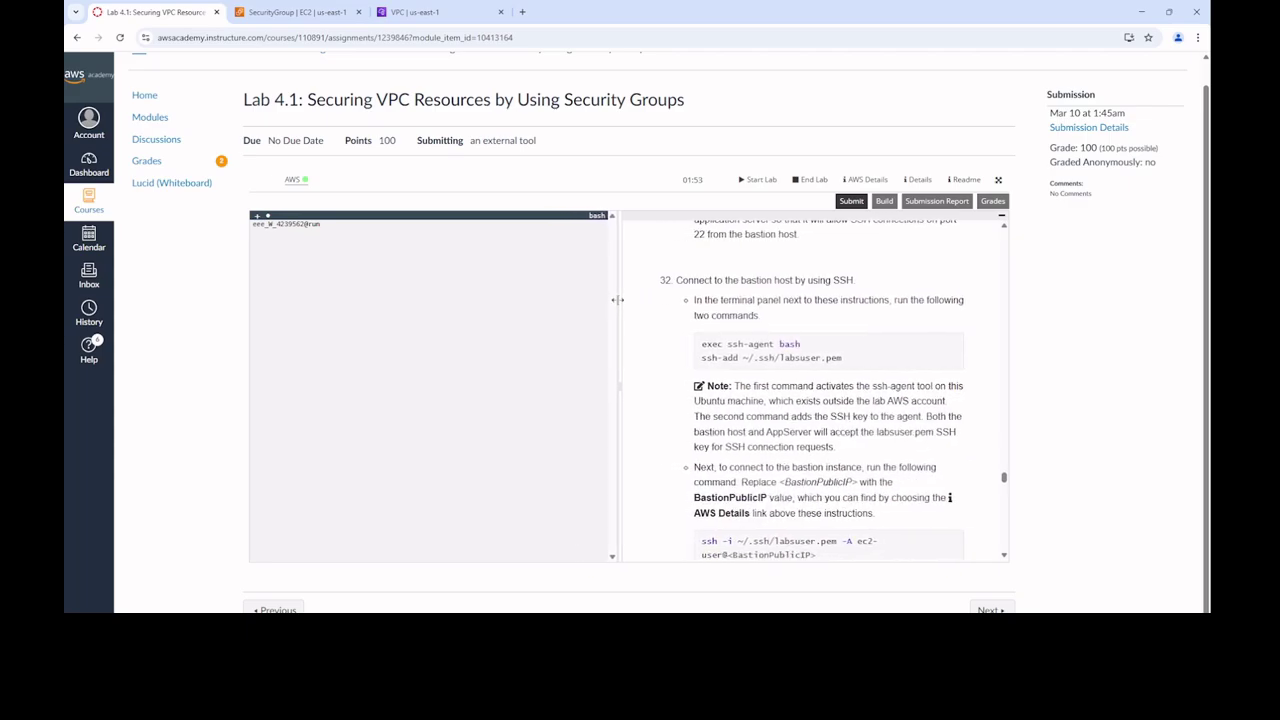
# Start the SSH agent in the lab terminal by running exec ssh-agent bash
pyautogui.click(348, 227)
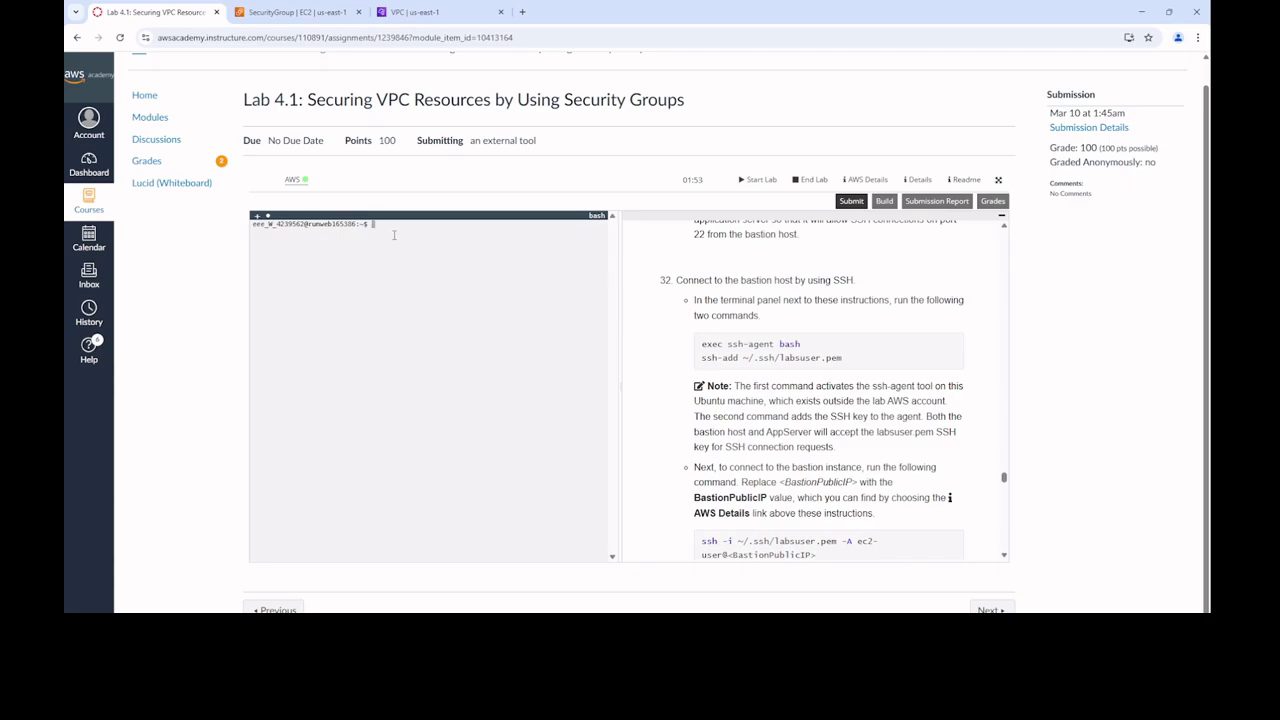
pyautogui.write('exec ssh-agent bas')
pyautogui.press('Return')
# Add the lab key to the SSH agent by running ssh-add ~/.ssh/labsuser.pem in the lab terminal
pyautogui.press('BackSpace')
pyautogui.press('BackSpace')
pyautogui.press('BackSpace')
pyautogui.press('BackSpace')
pyautogui.write('add')
pyautogui.write('.ssh/la')
pyautogui.write('buse')
pyautogui.press('BackSpace')
pyautogui.press('BackSpace')
pyautogui.press('BackSpace')
pyautogui.press('BackSpace')
pyautogui.write('user.p')
pyautogui.press('Return')
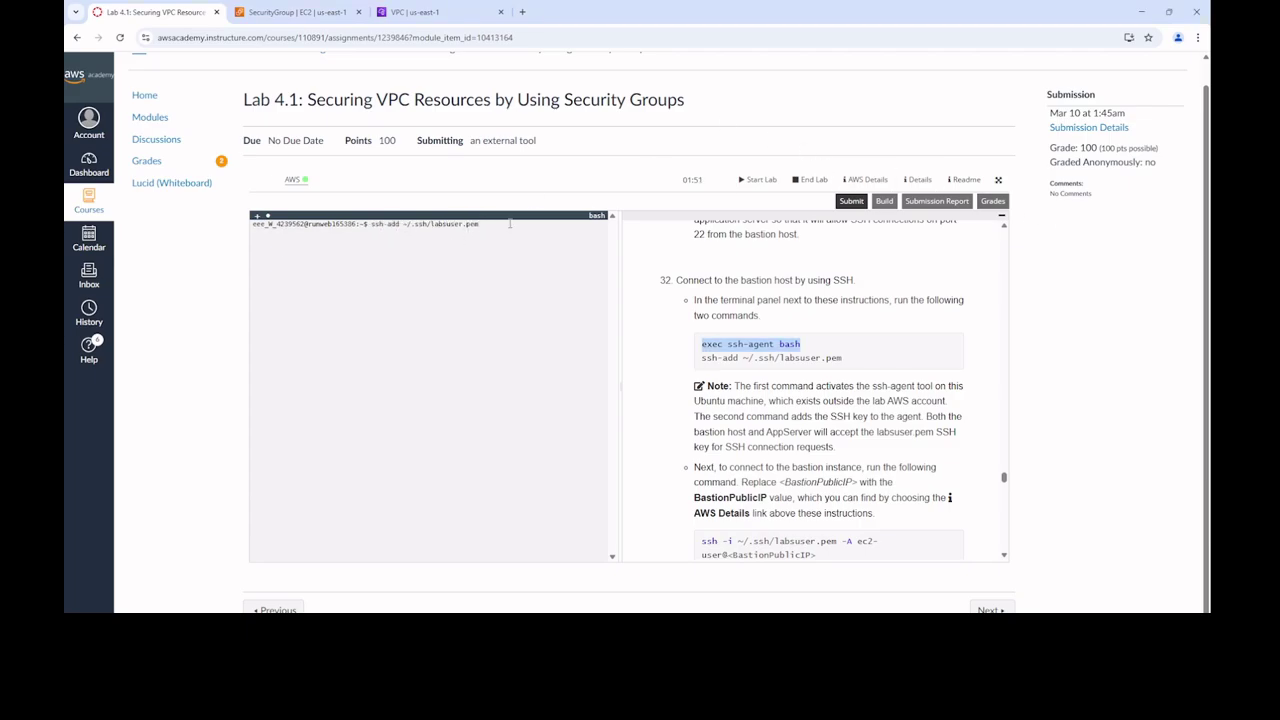
# Run the entered ssh-add command, and copy the Bastion instance's public IPv4 address from the EC2 console
pyautogui.press('Return')
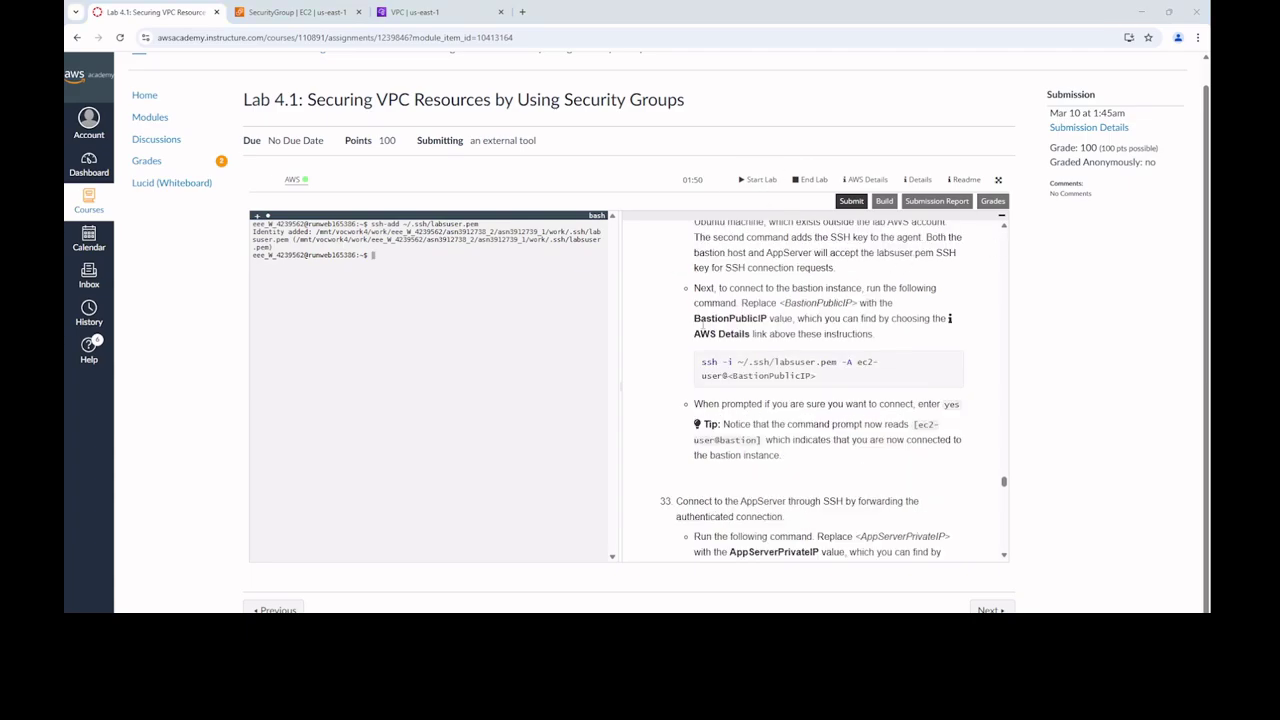
pyautogui.moveTo(702, 362); pyautogui.dragTo(889, 363)
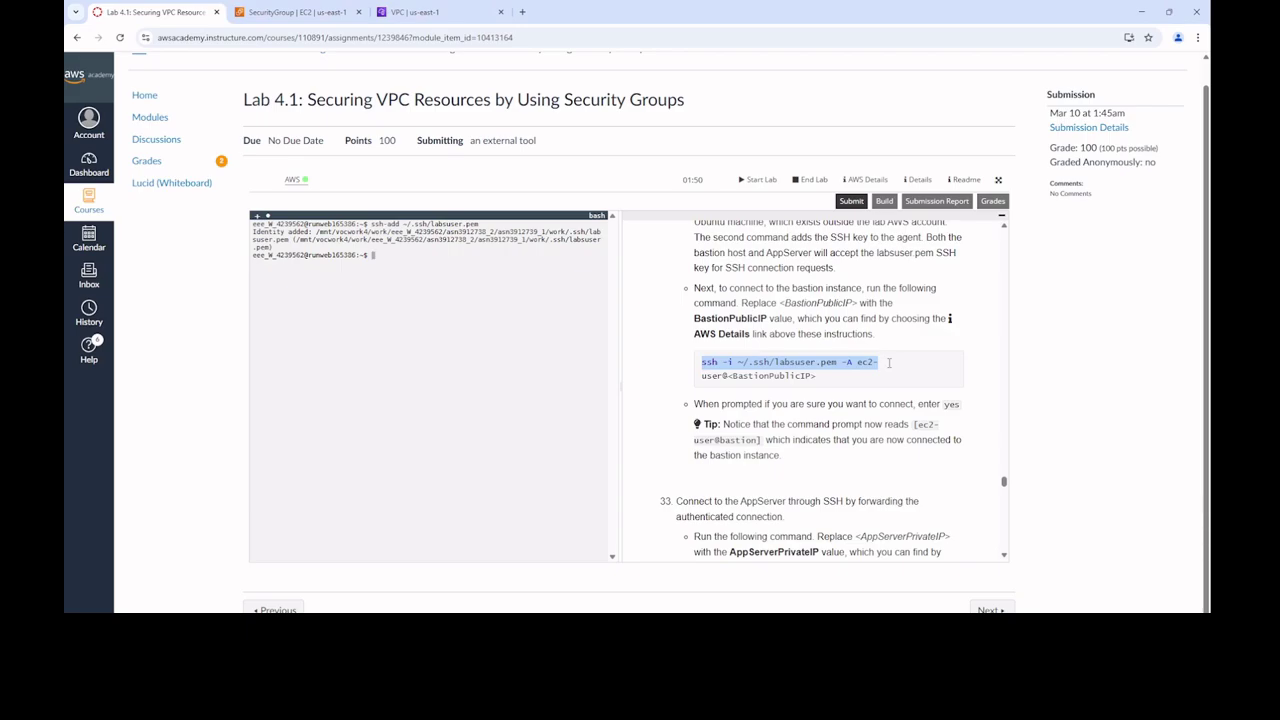
pyautogui.click(880, 364)
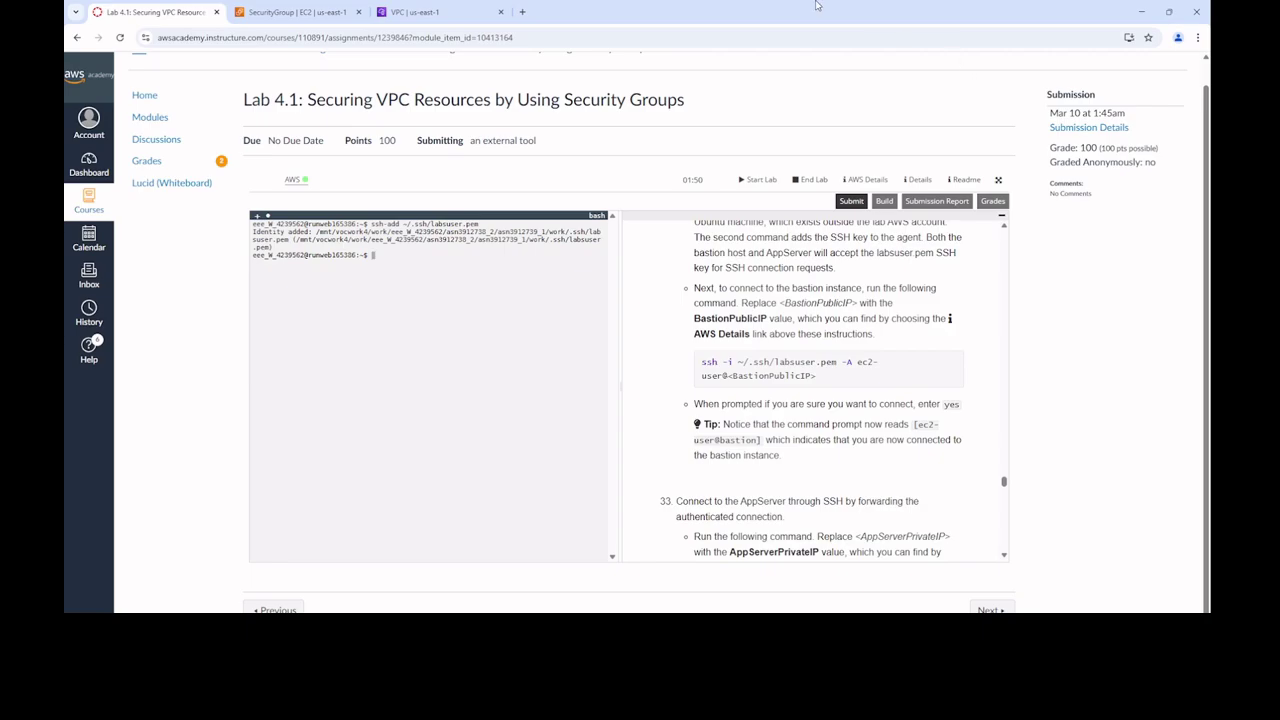
pyautogui.click(318, 13)
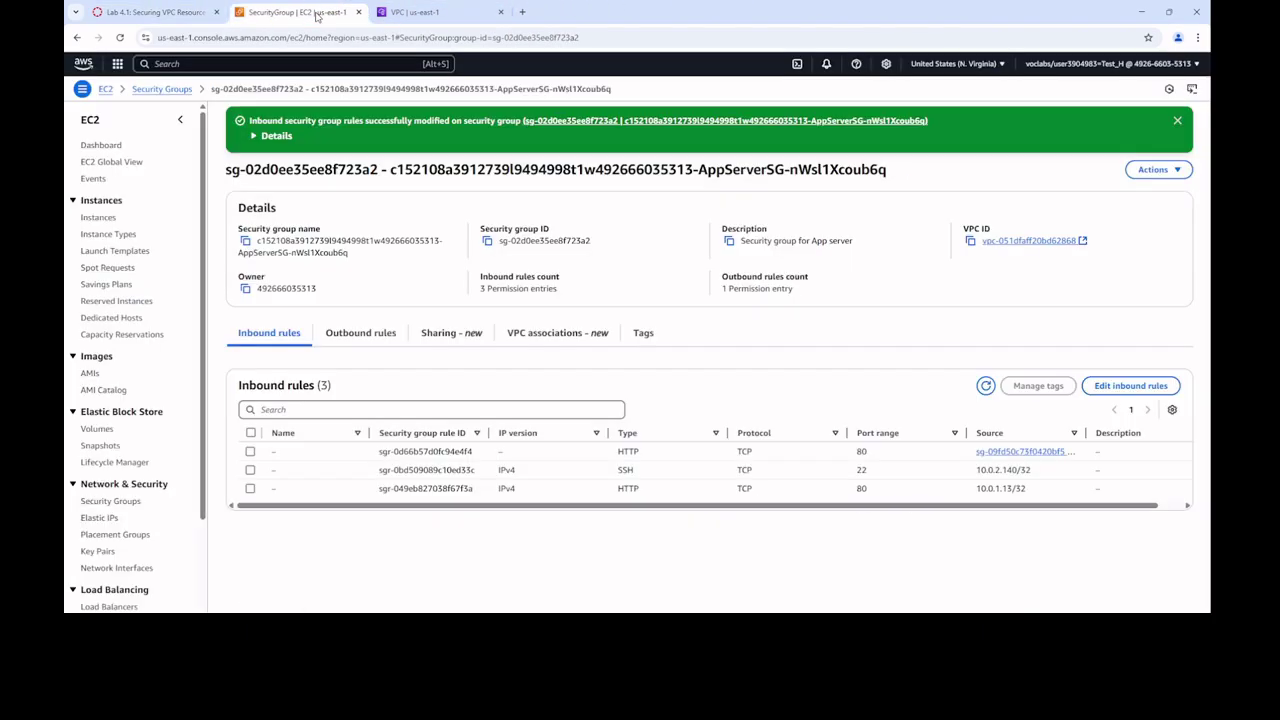
pyautogui.click(98, 217)
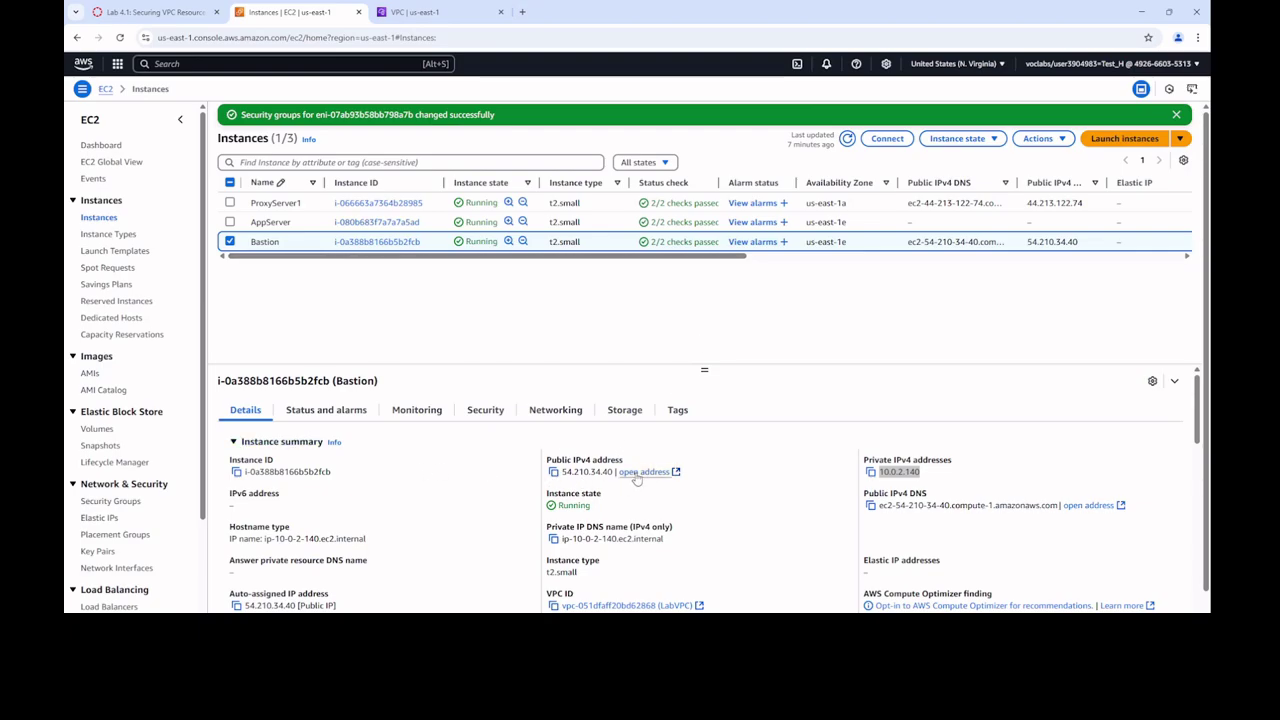
pyautogui.click(554, 473)
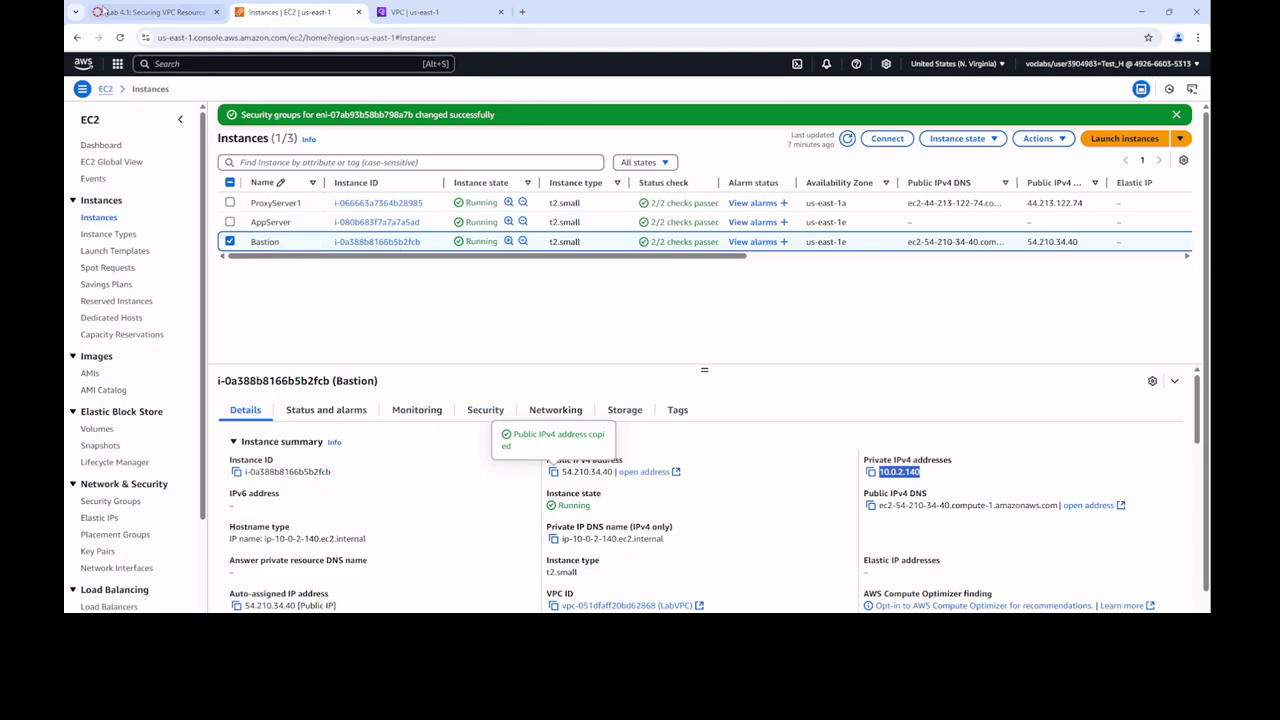
# Begin the bastion connection command in the lab terminal with ssh -i ~/.ssh/labsuser.pem -A ec2-
pyautogui.click(122, 18)
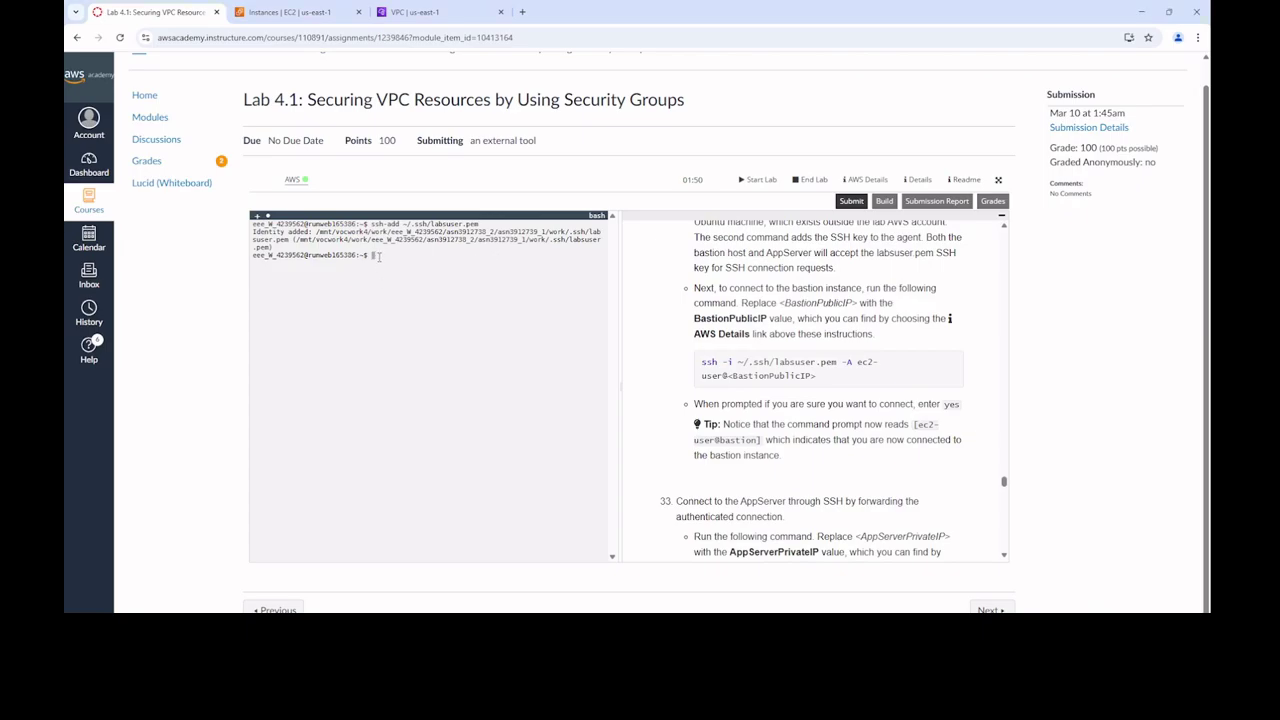
pyautogui.write('ssh -i')
pyautogui.write('~/.ssh/labsuser.pem -A ec2-')
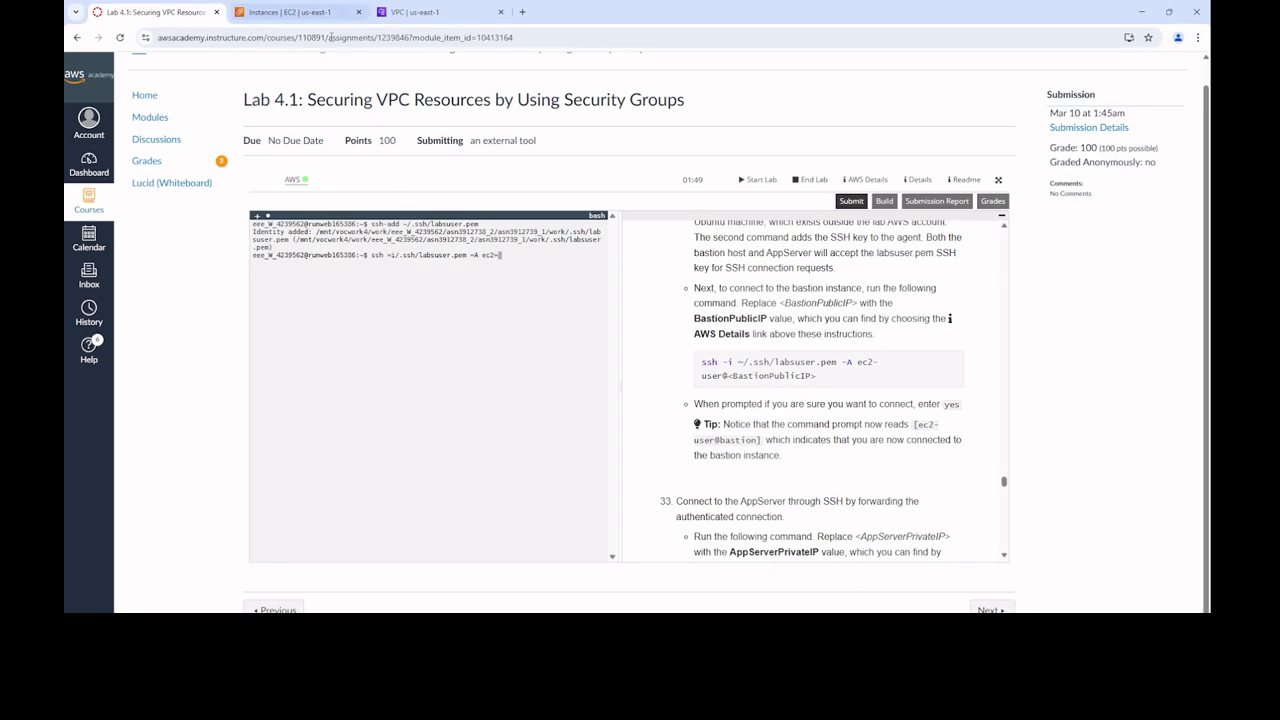
pyautogui.click(293, 13)
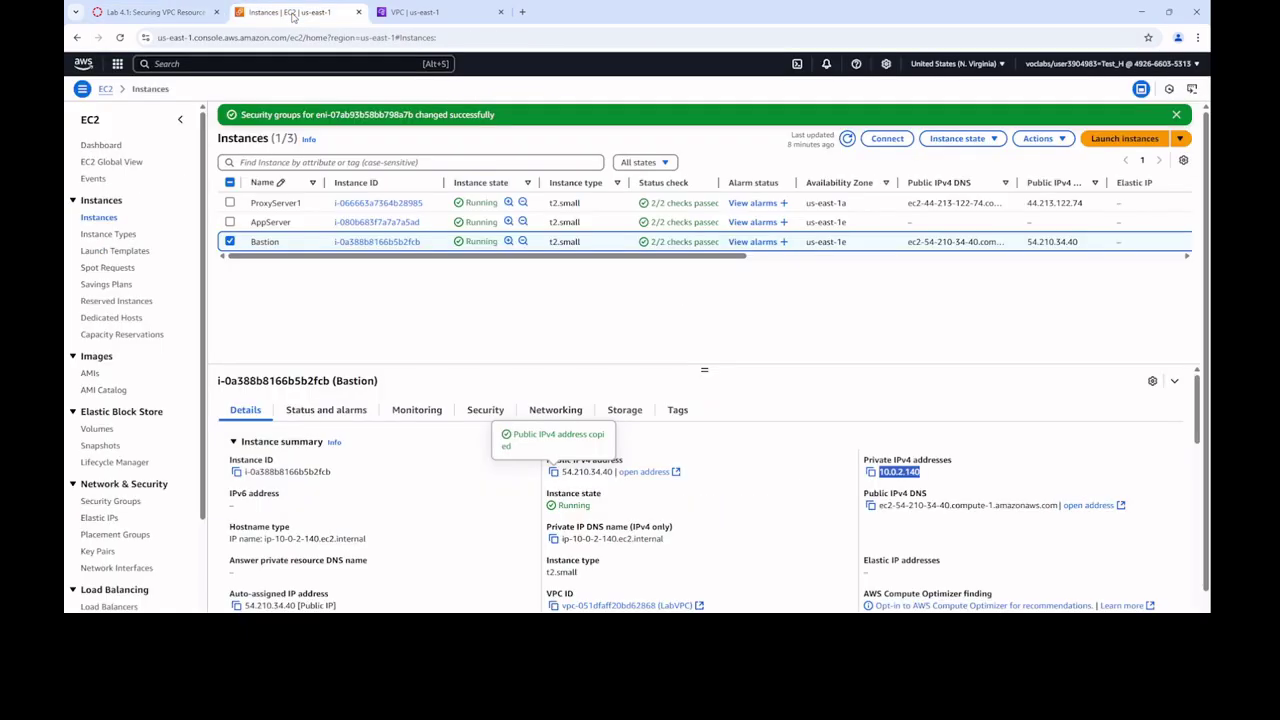
pyautogui.click(155, 12)
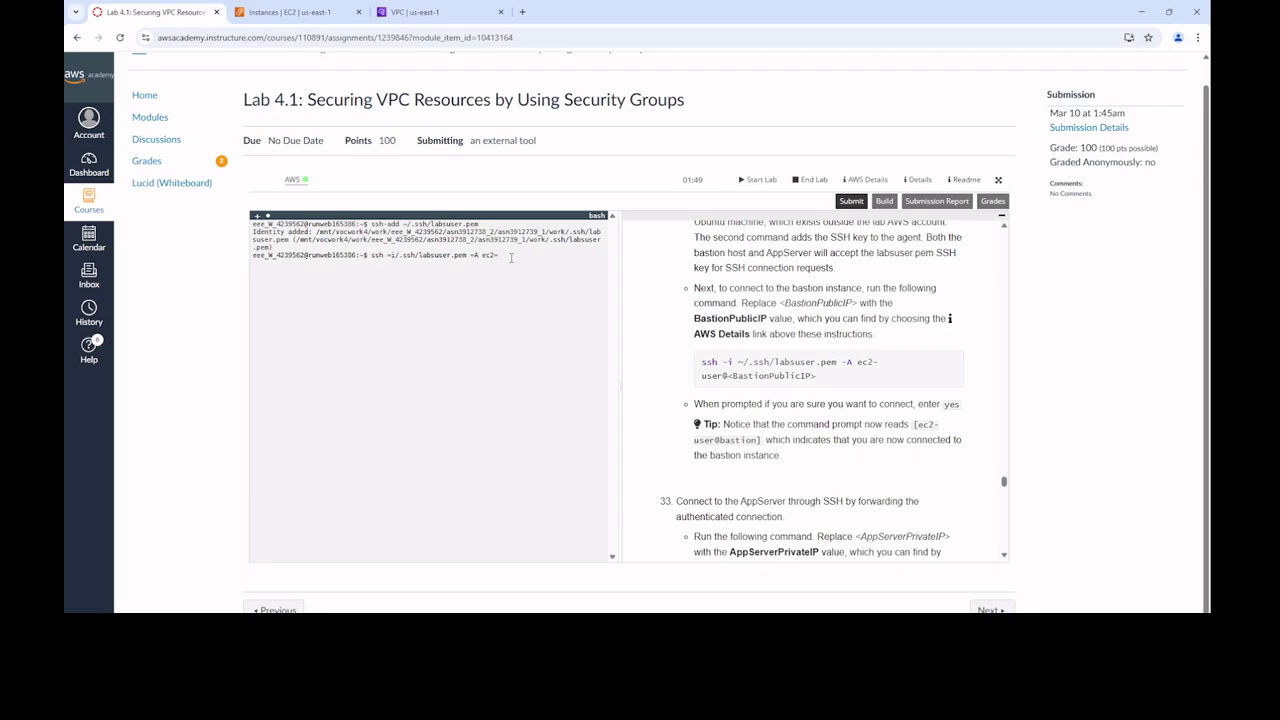
pyautogui.click(511, 257)
pyautogui.write('5')
pyautogui.write('2')
pyautogui.write('.71')
pyautogui.write('0')
pyautogui.click(272, 14)
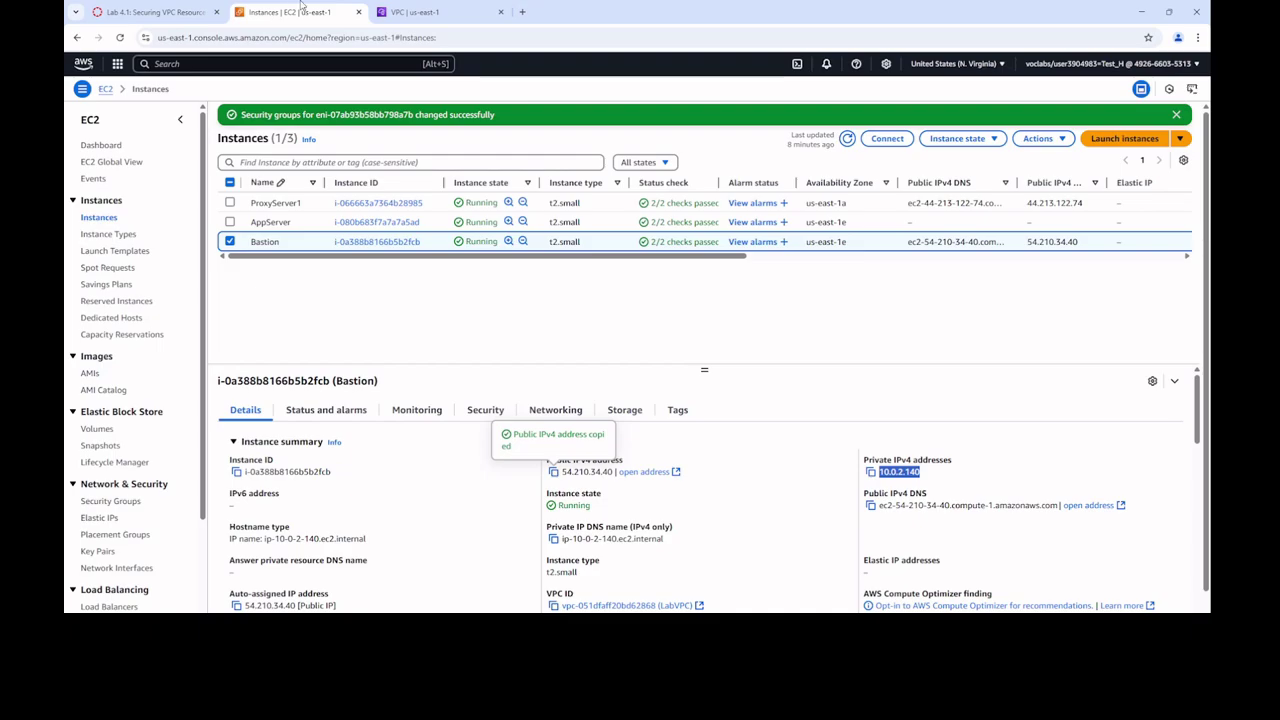
pyautogui.click(158, 12)
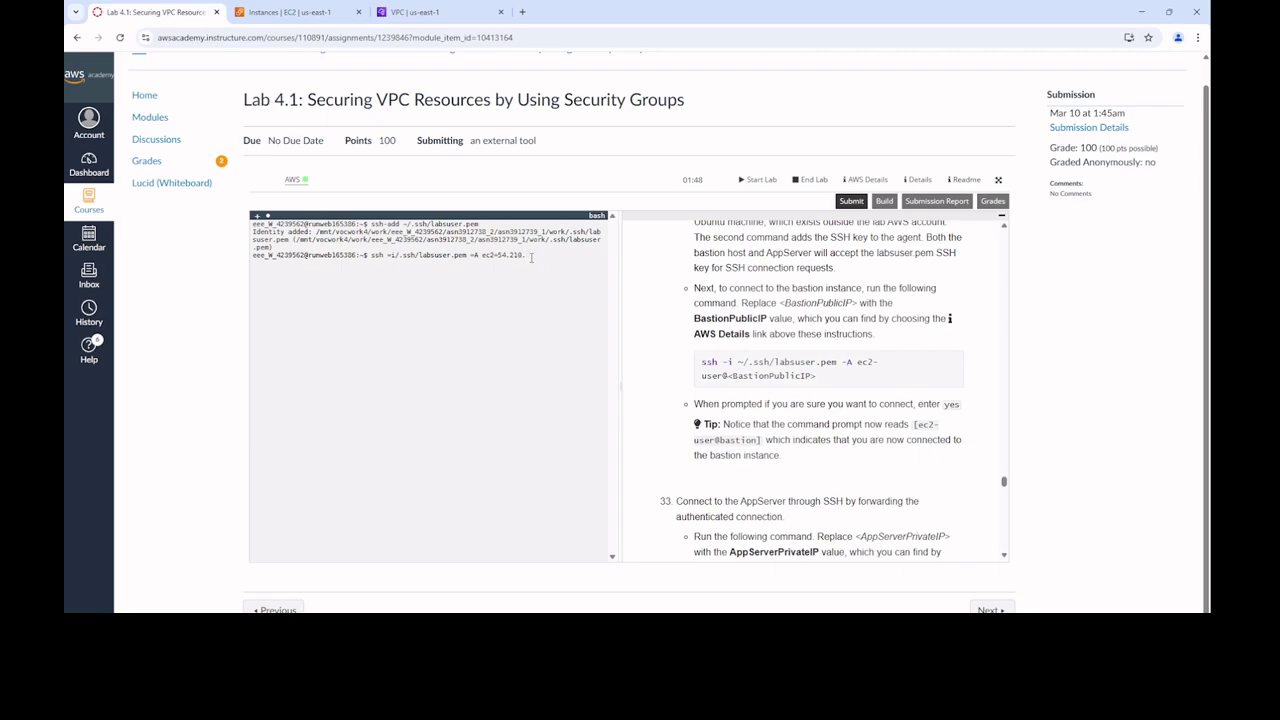
pyautogui.click(325, 14)
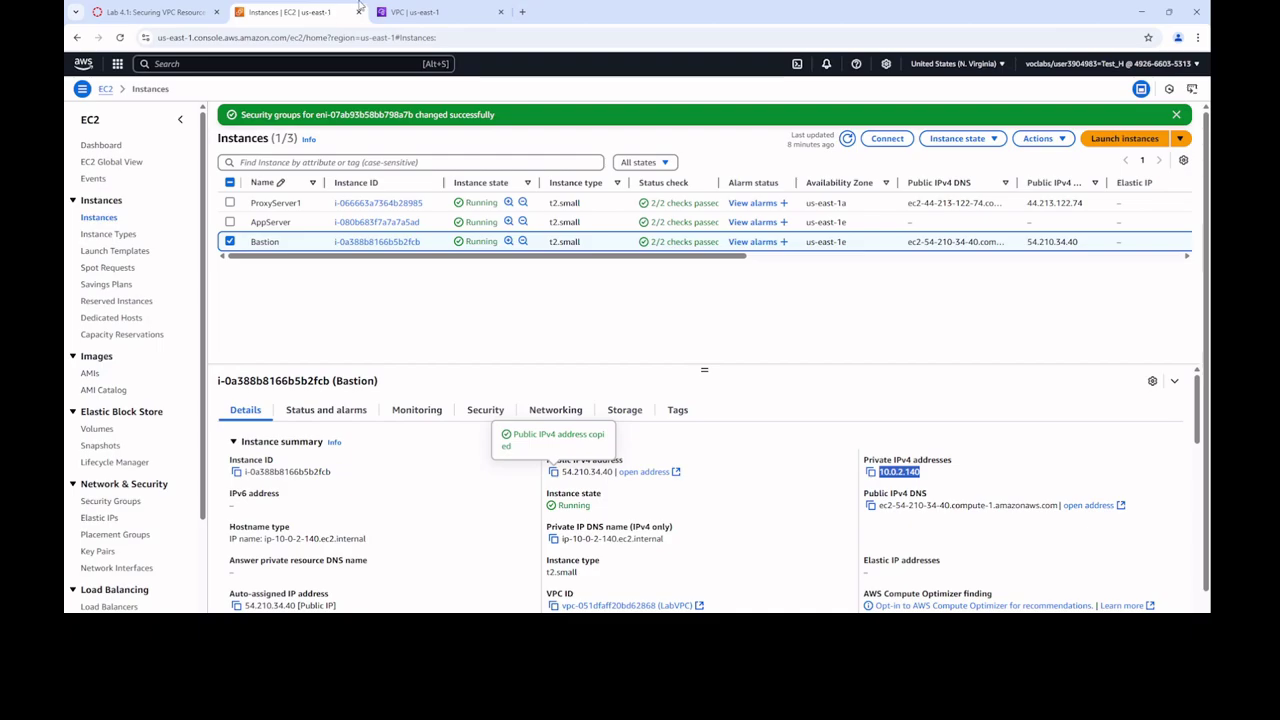
pyautogui.click(185, 14)
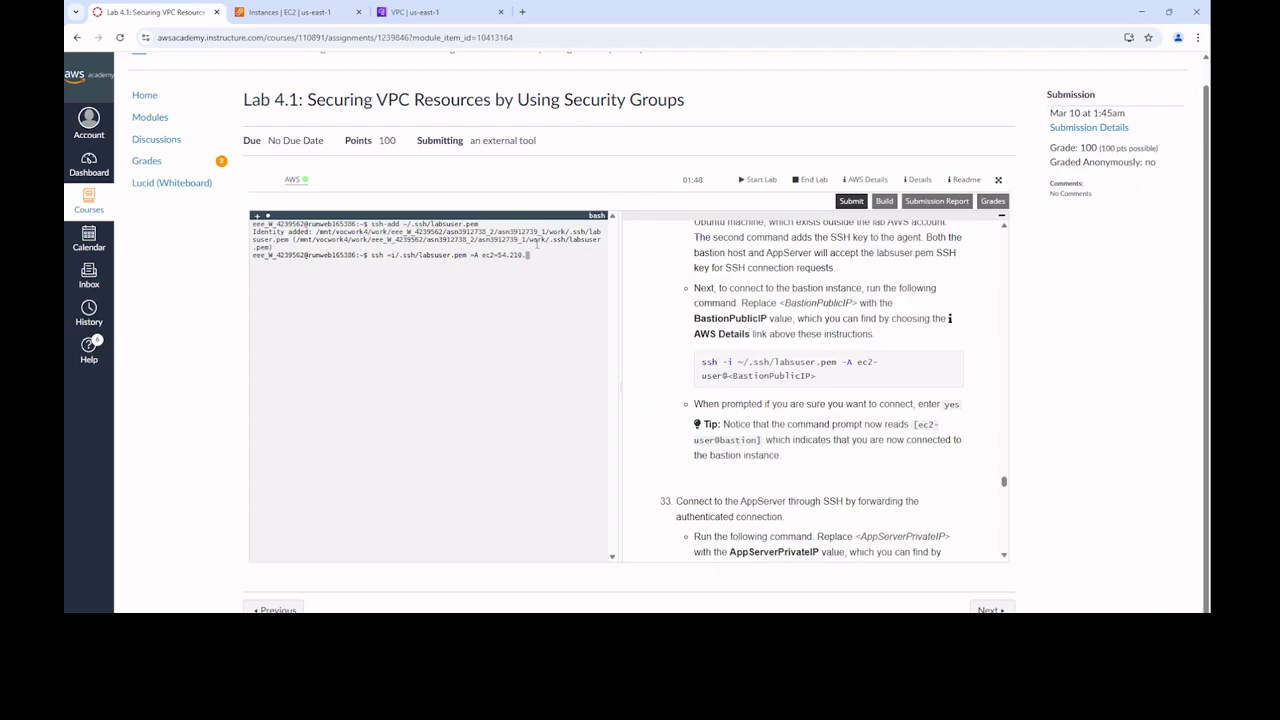
pyautogui.write('34.40')
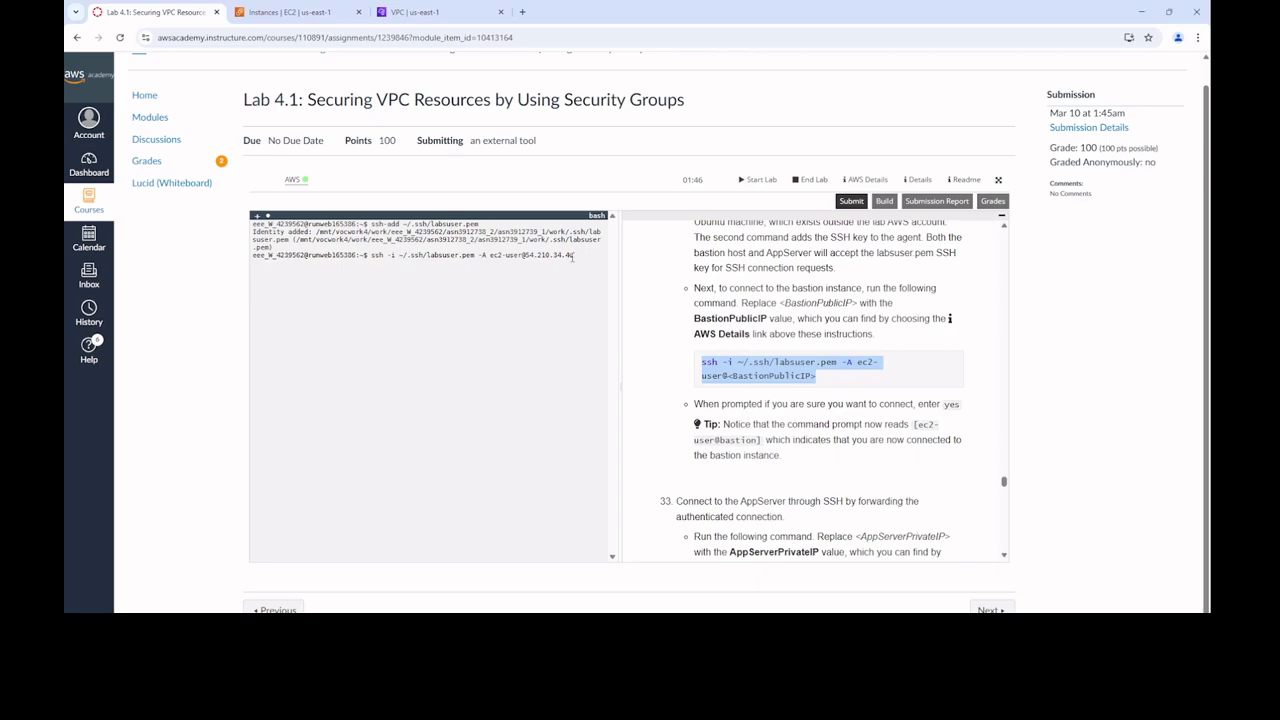
# Connect to the bastion host by running the prepared SSH command, and accept its host key with yes
pyautogui.press('Return')
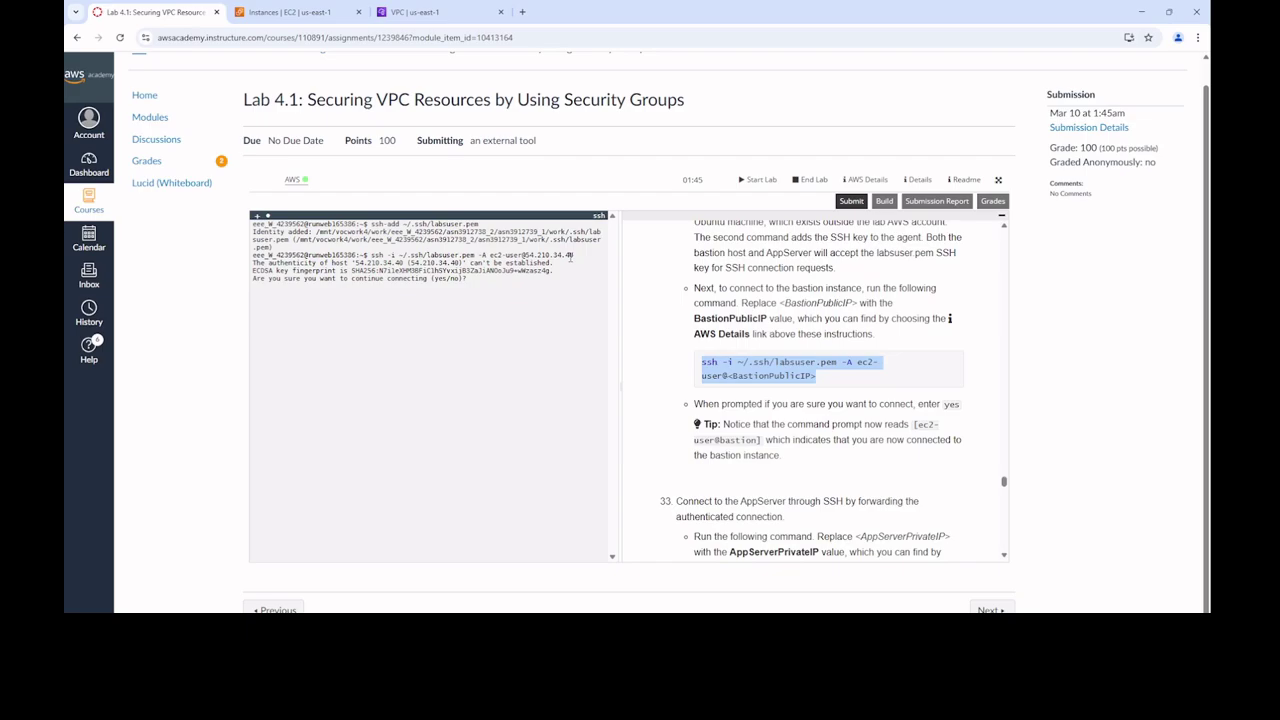
pyautogui.write('yes')
pyautogui.press('Return')
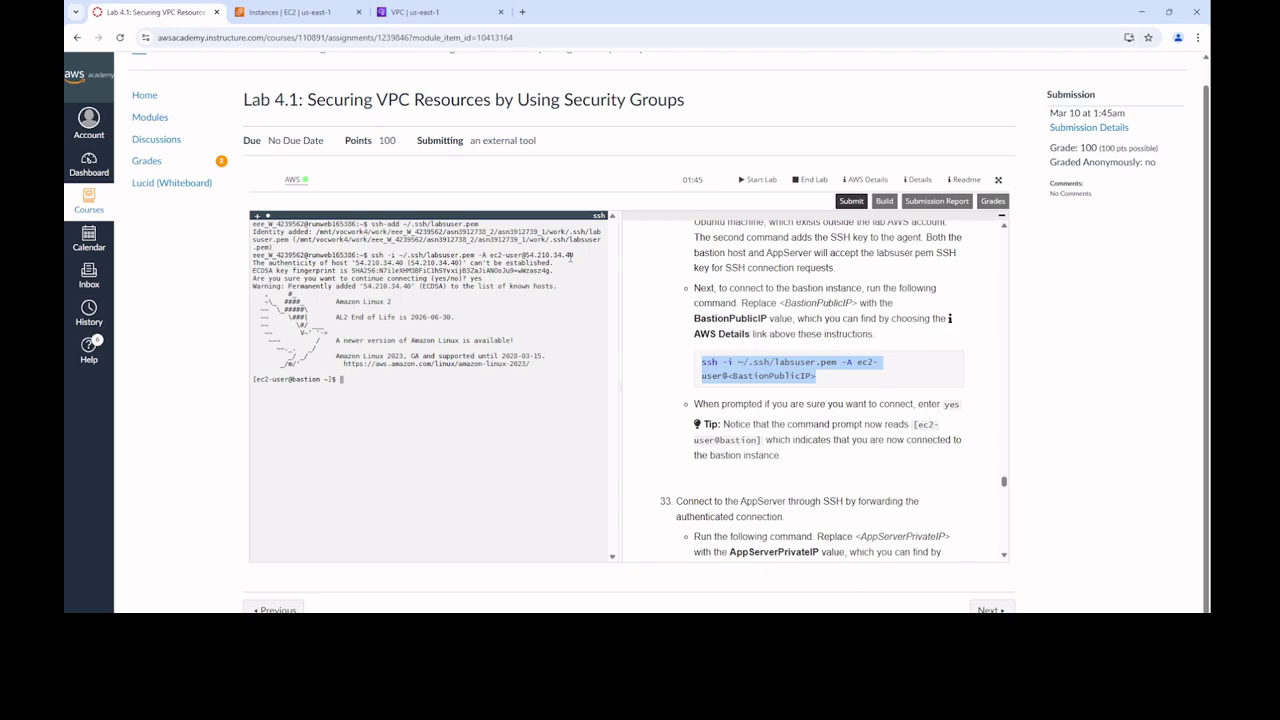
# Read lab step 33 on connecting to AppServer, and begin the bastion session's command with ssh ec2-user@
pyautogui.scroll(-1, 828, 382)
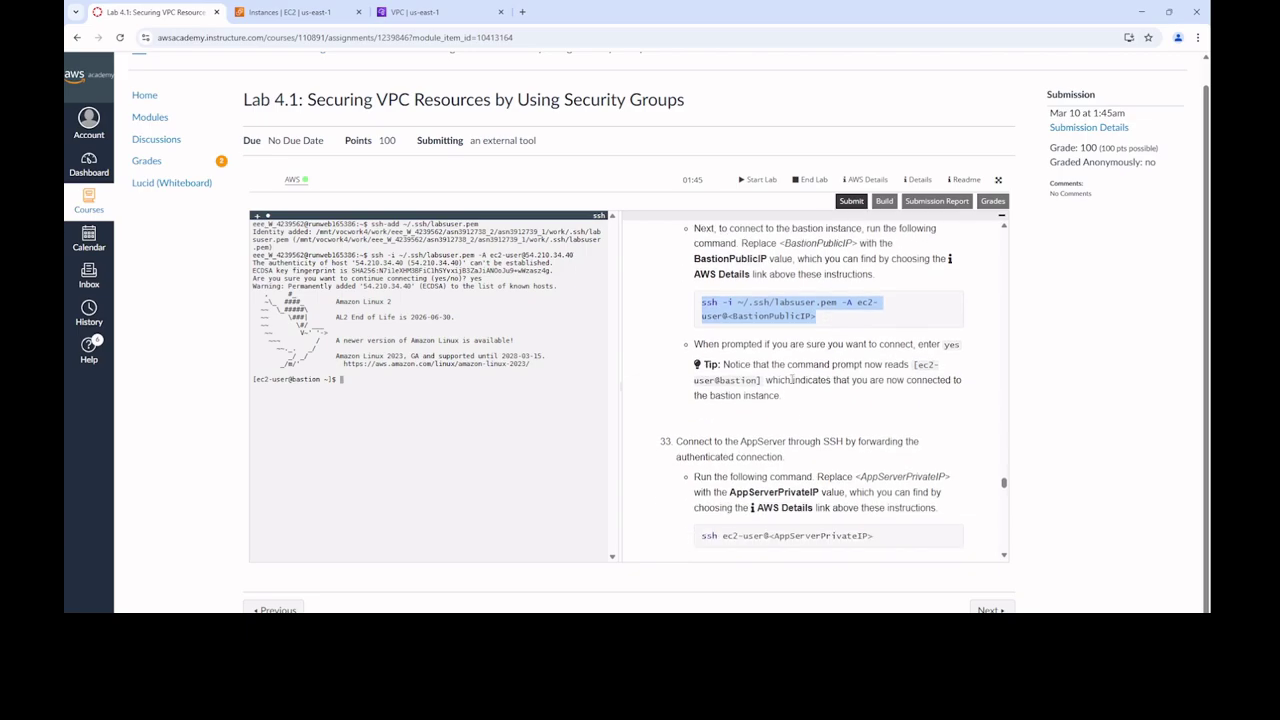
pyautogui.scroll(-1, 780, 430)
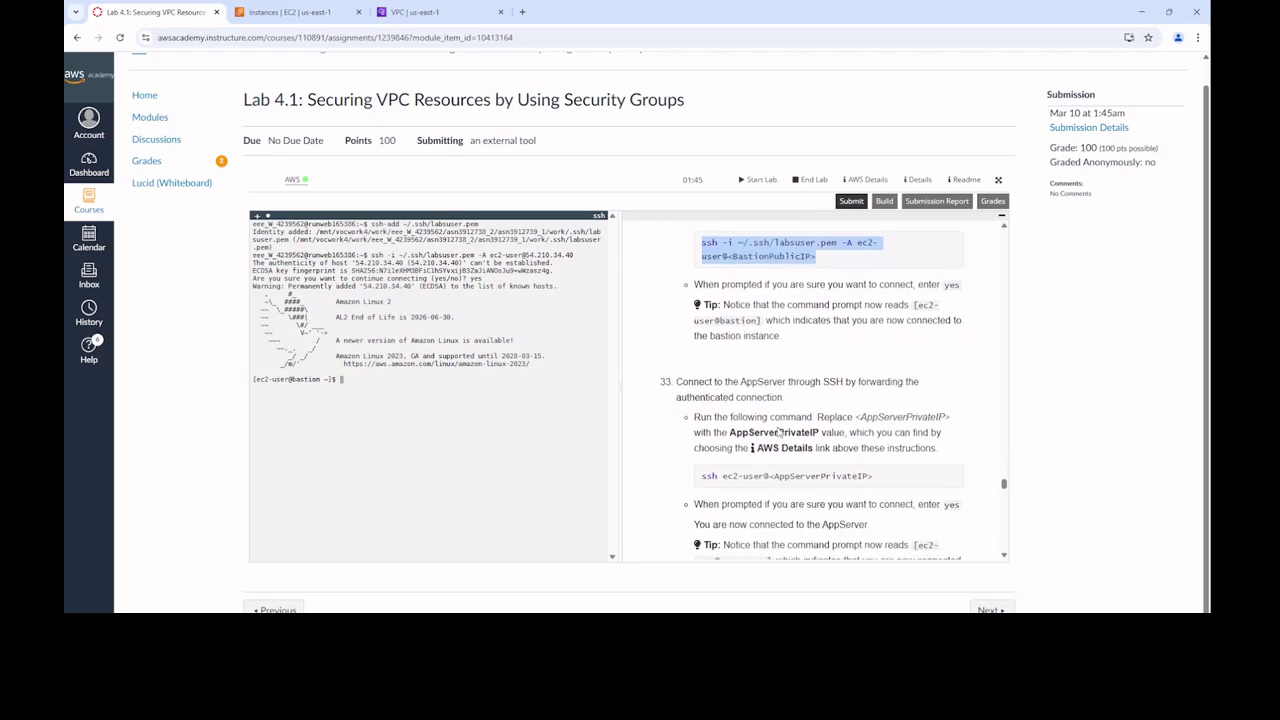
pyautogui.scroll(-1, 779, 432)
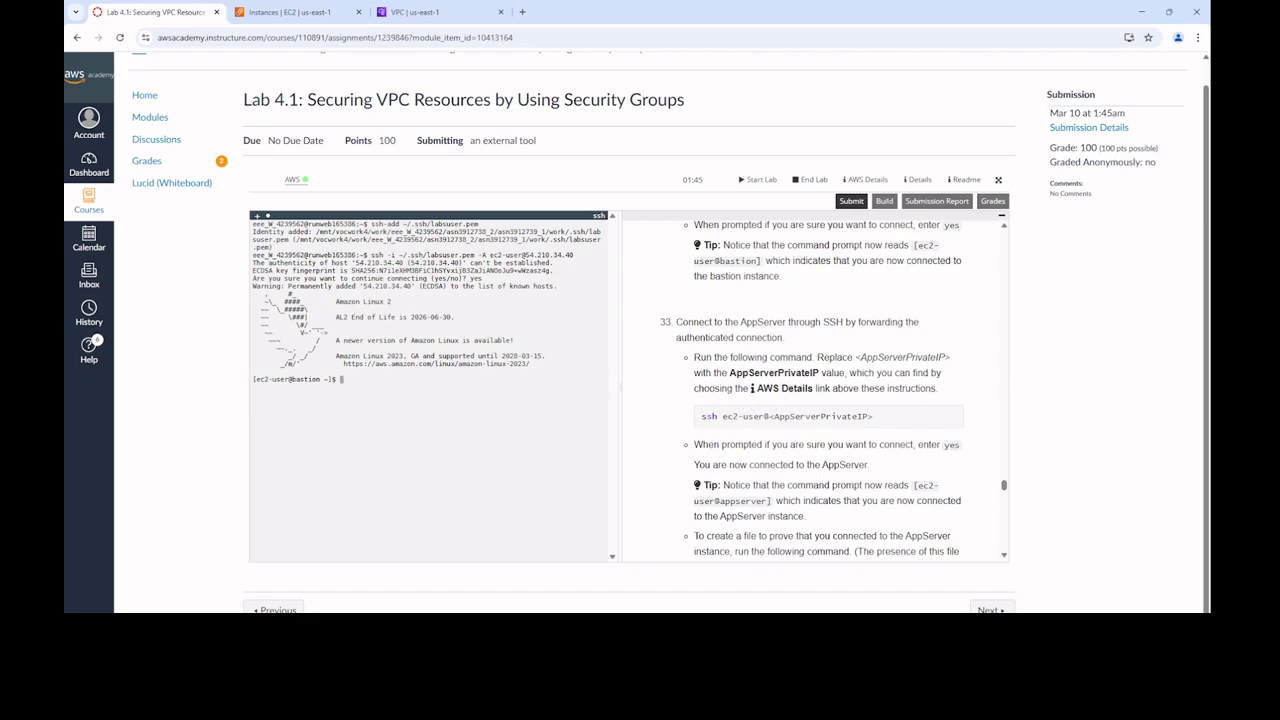
pyautogui.hotkey('ctrl', 'v')
# Look up AppServer's private IPv4 address in the EC2 instance details
pyautogui.click(314, 12)
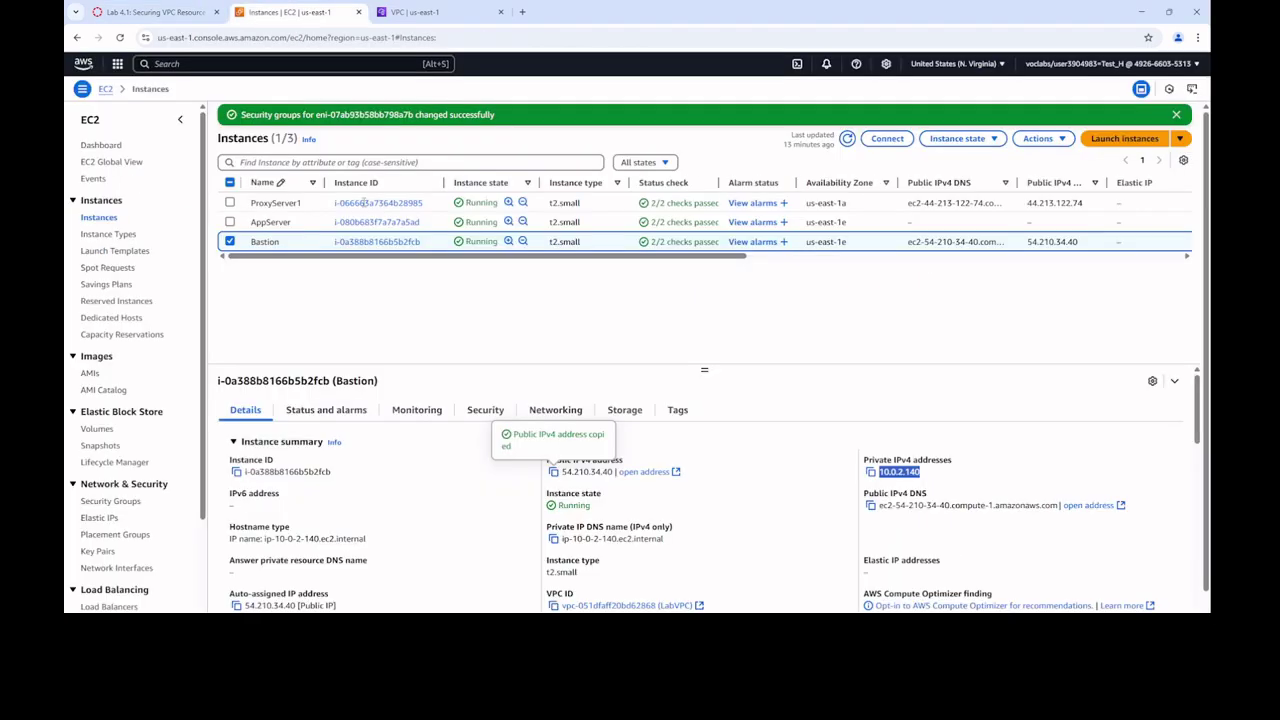
pyautogui.click(308, 222)
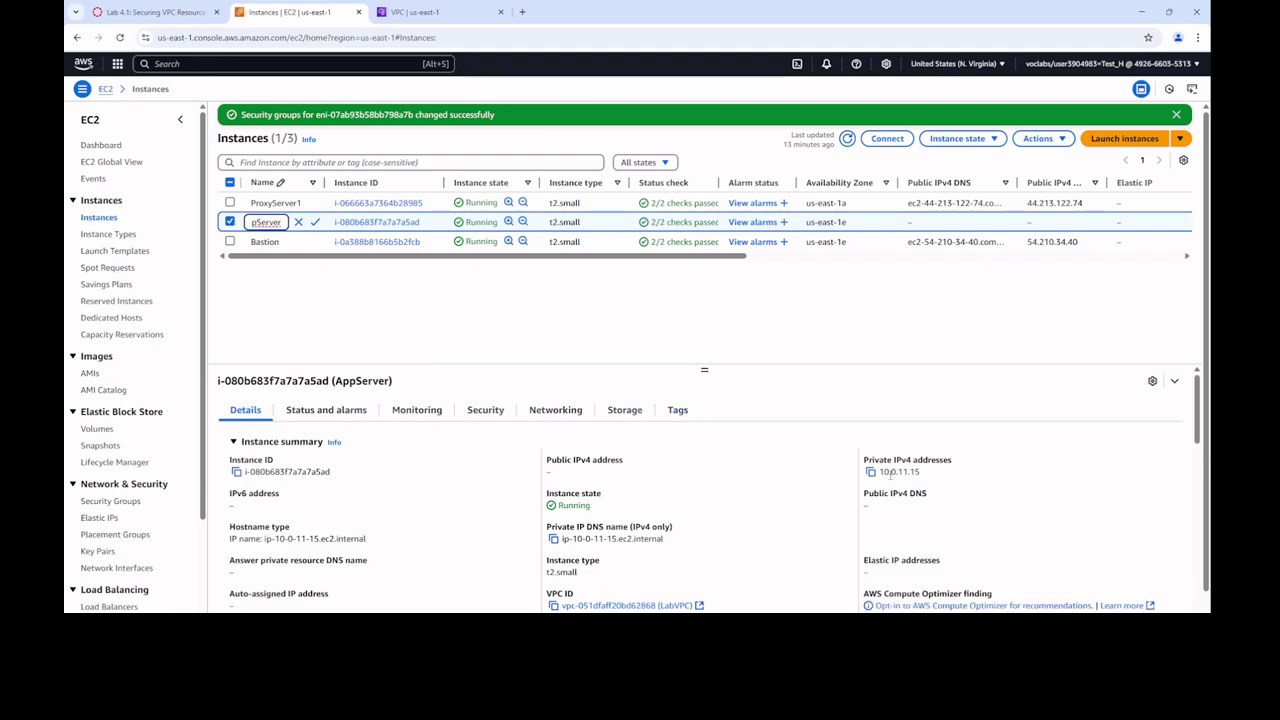
pyautogui.moveTo(880, 472); pyautogui.dragTo(925, 475)
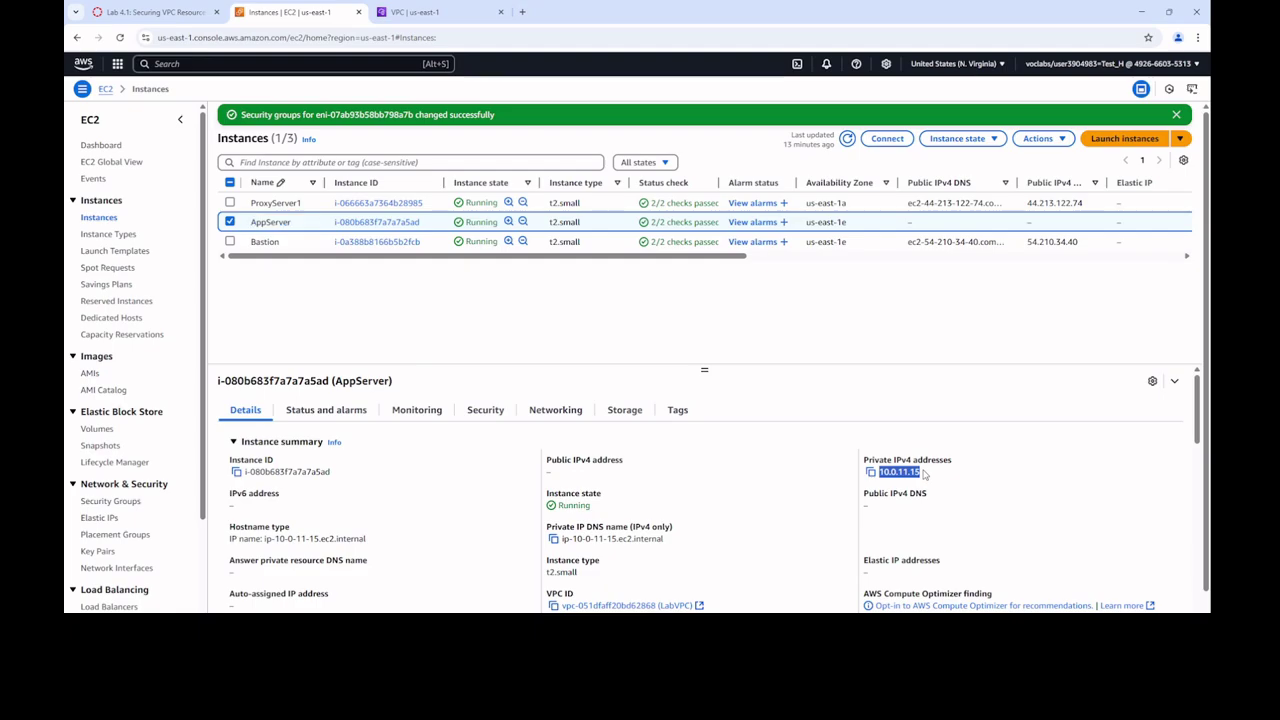
pyautogui.click(155, 12)
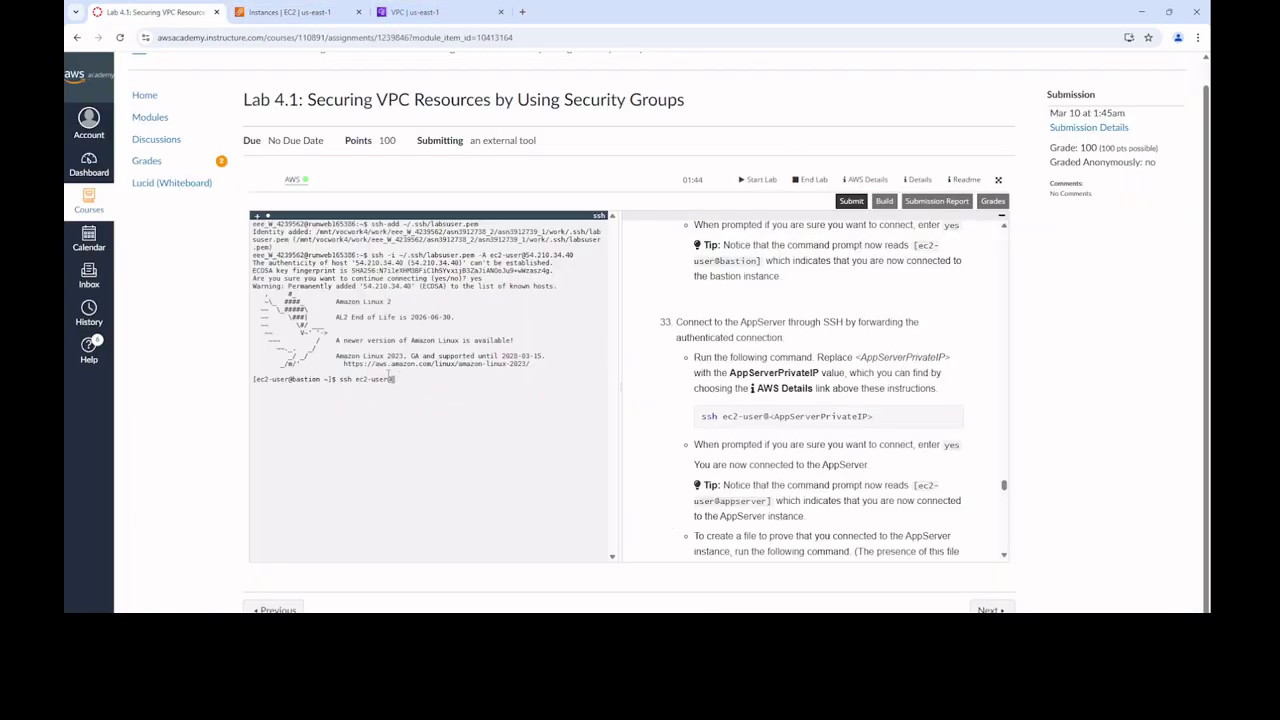
pyautogui.write('10.0.1.1')
pyautogui.click(286, 12)
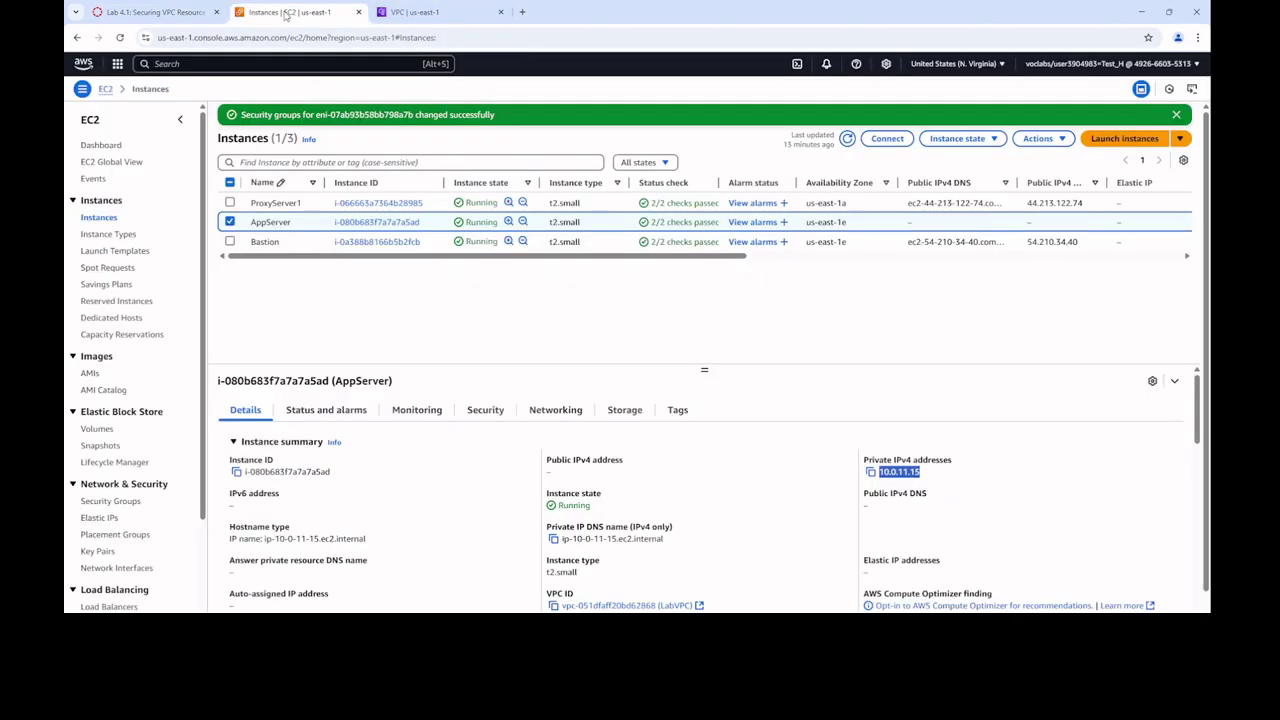
pyautogui.click(178, 12)
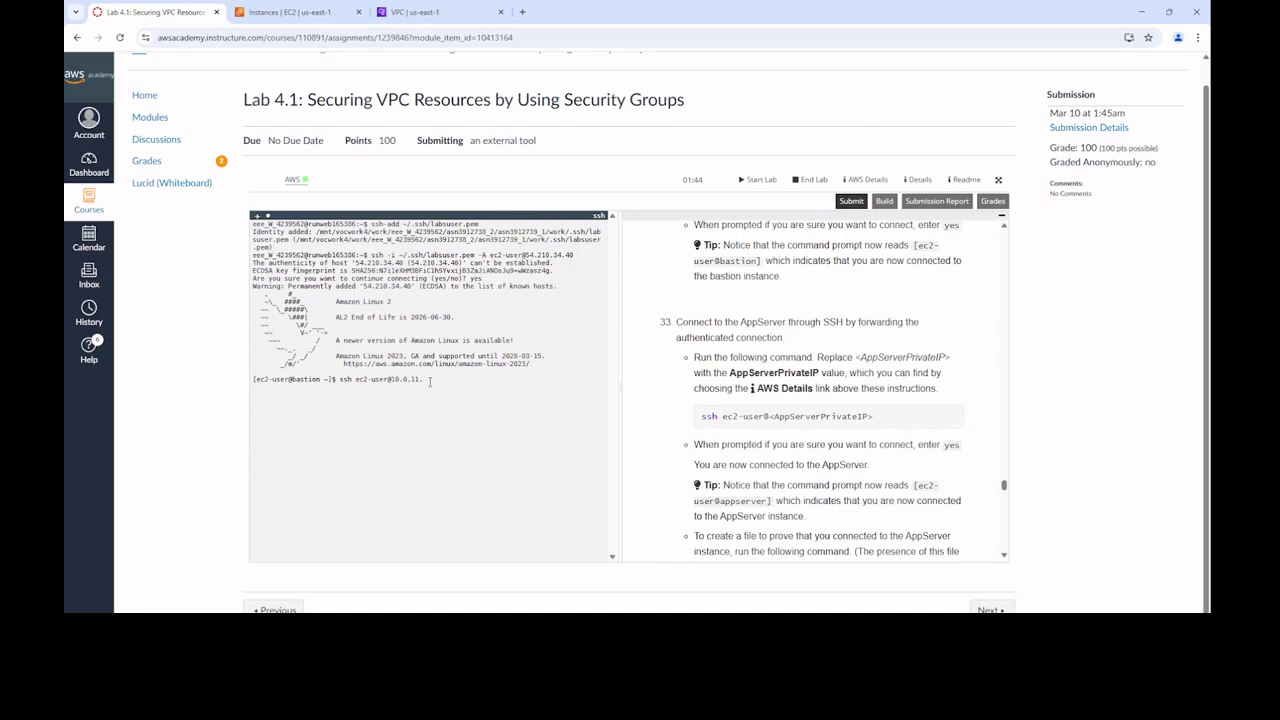
pyautogui.write('5')
pyautogui.press('Return')
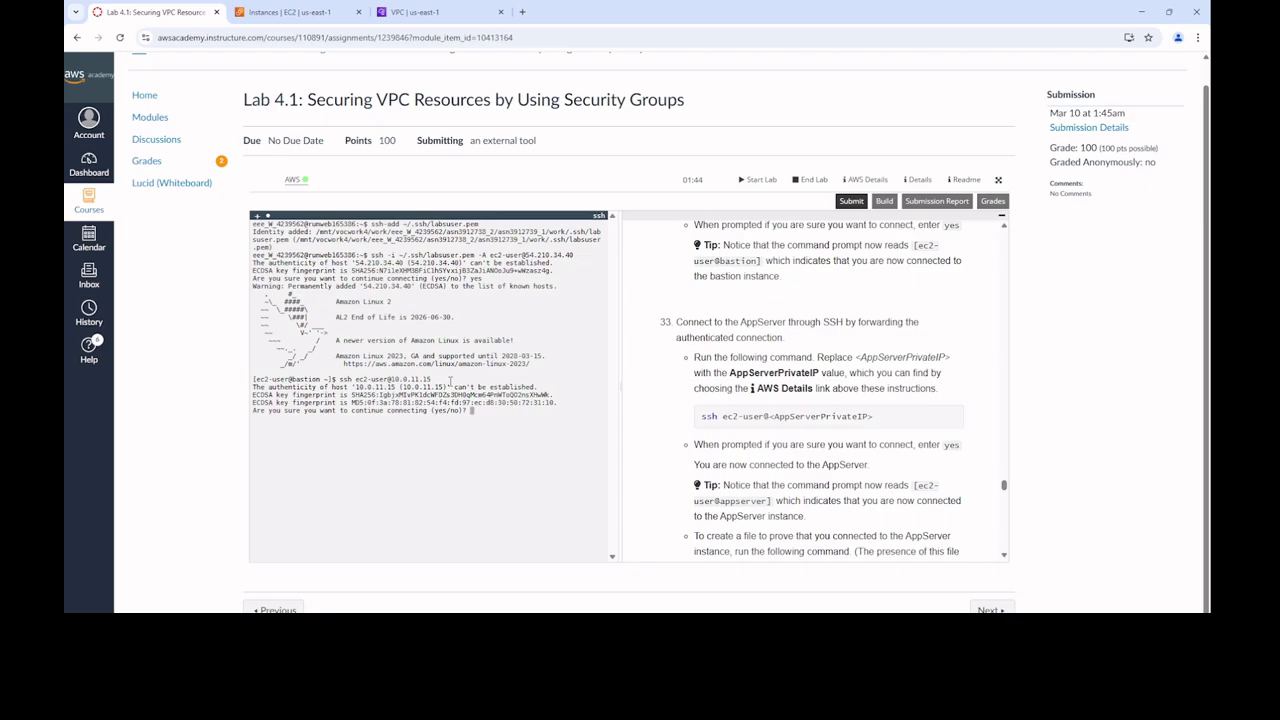
pyautogui.write('yes')
pyautogui.press('Return')
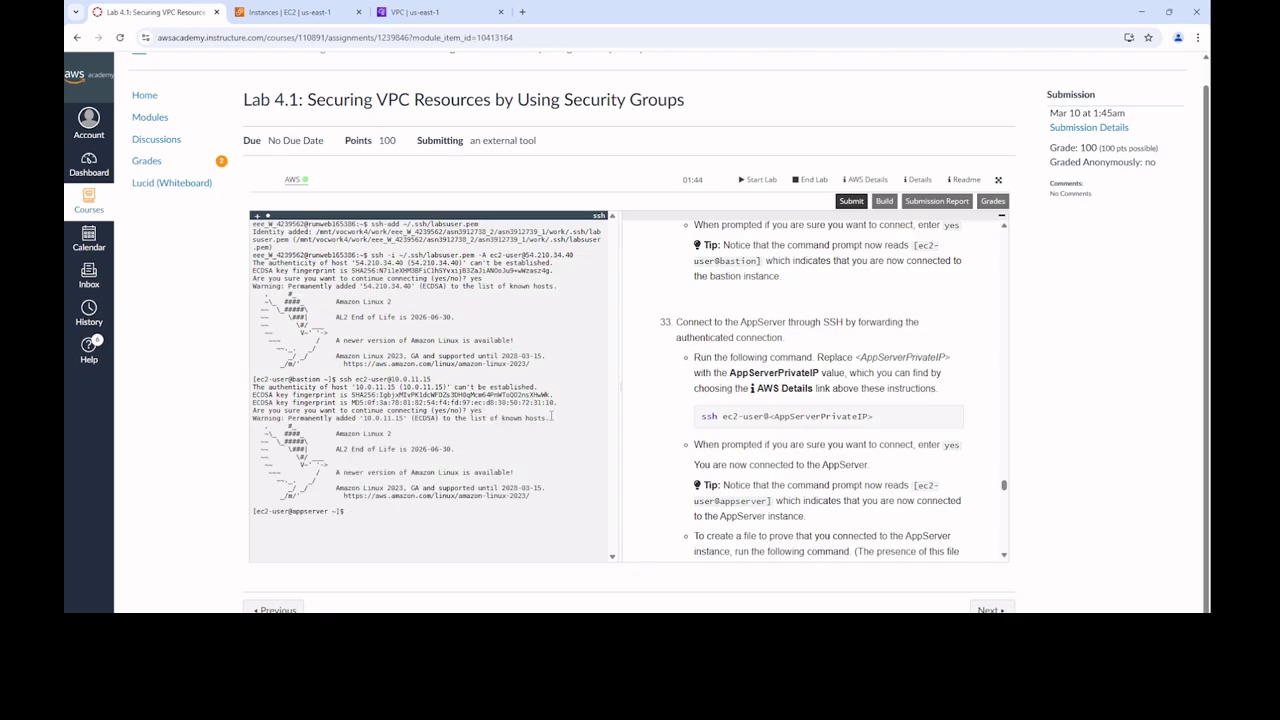
# Follow the lab's file-creation instruction by running touch newfile.txt in the AppServer session
pyautogui.scroll(-1, 886, 468)
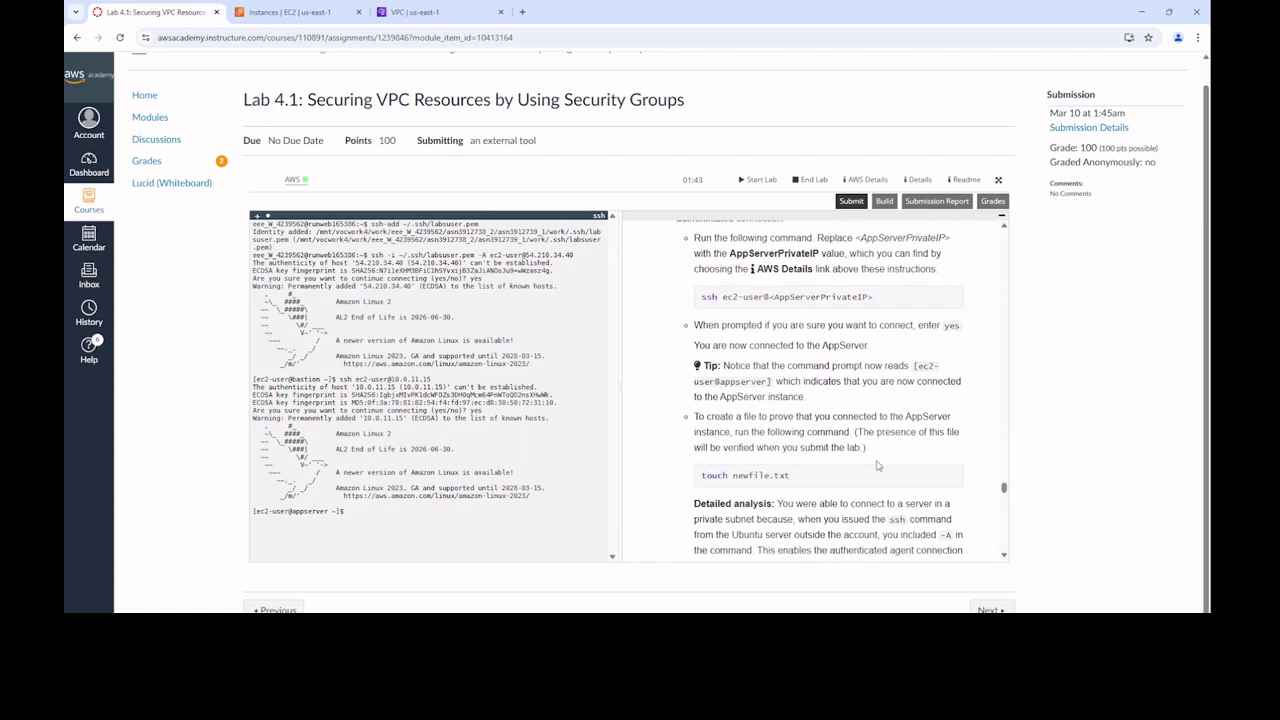
pyautogui.scroll(-1, 877, 465)
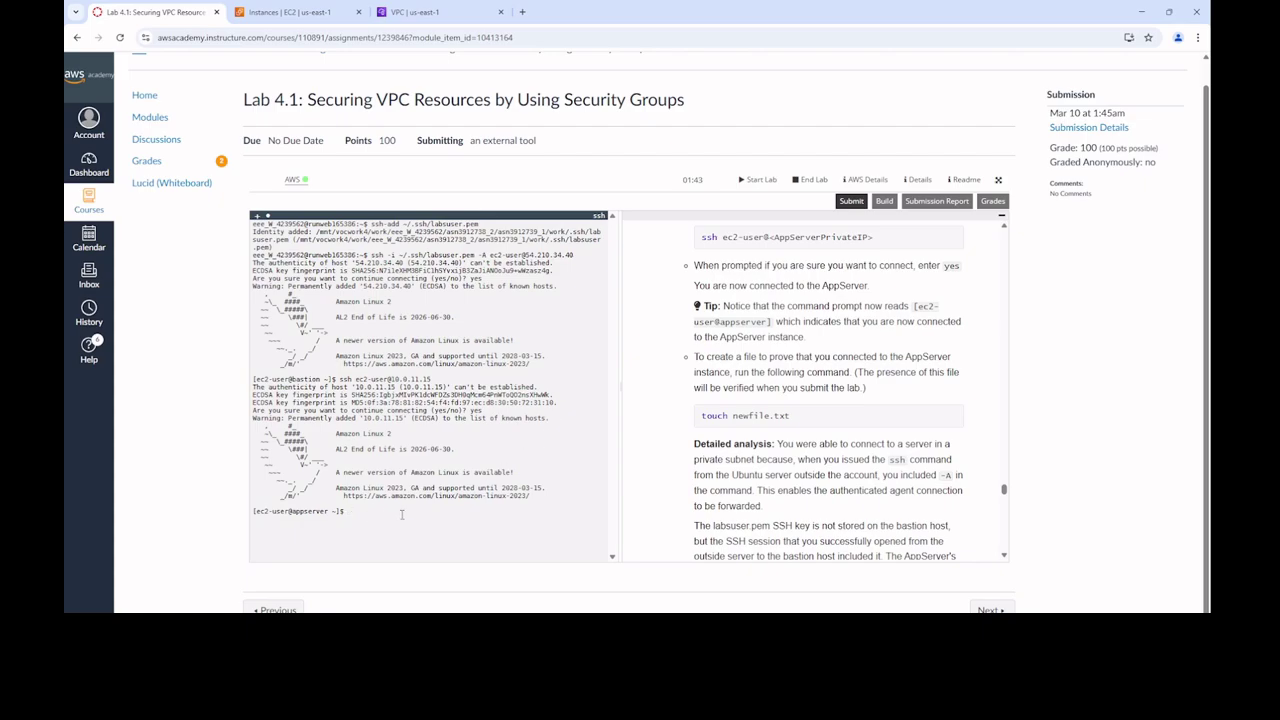
pyautogui.click(410, 514)
pyautogui.write('touch newfile.txt')
pyautogui.press('Return')
# Read on through lab steps 34 and 35, and disconnect from AppServer by running exit
pyautogui.scroll(-2, 800, 405)
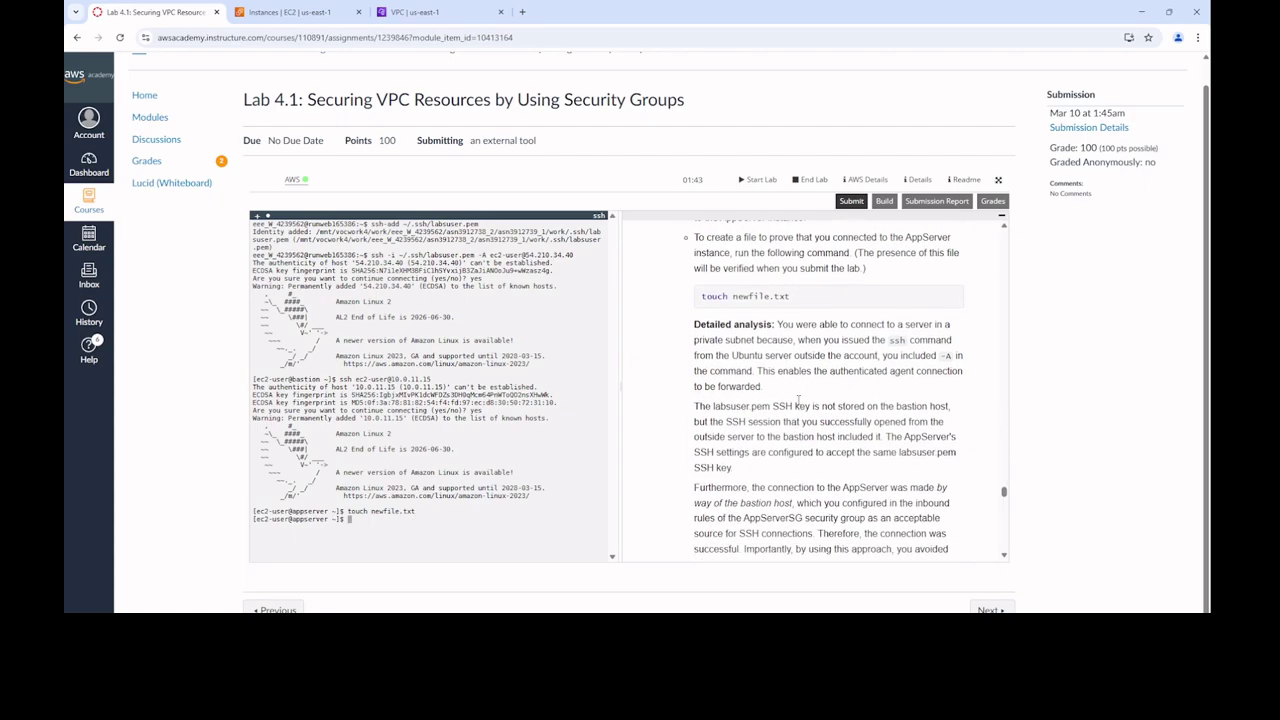
pyautogui.scroll(-1, 800, 405)
pyautogui.scroll(-3, 800, 405)
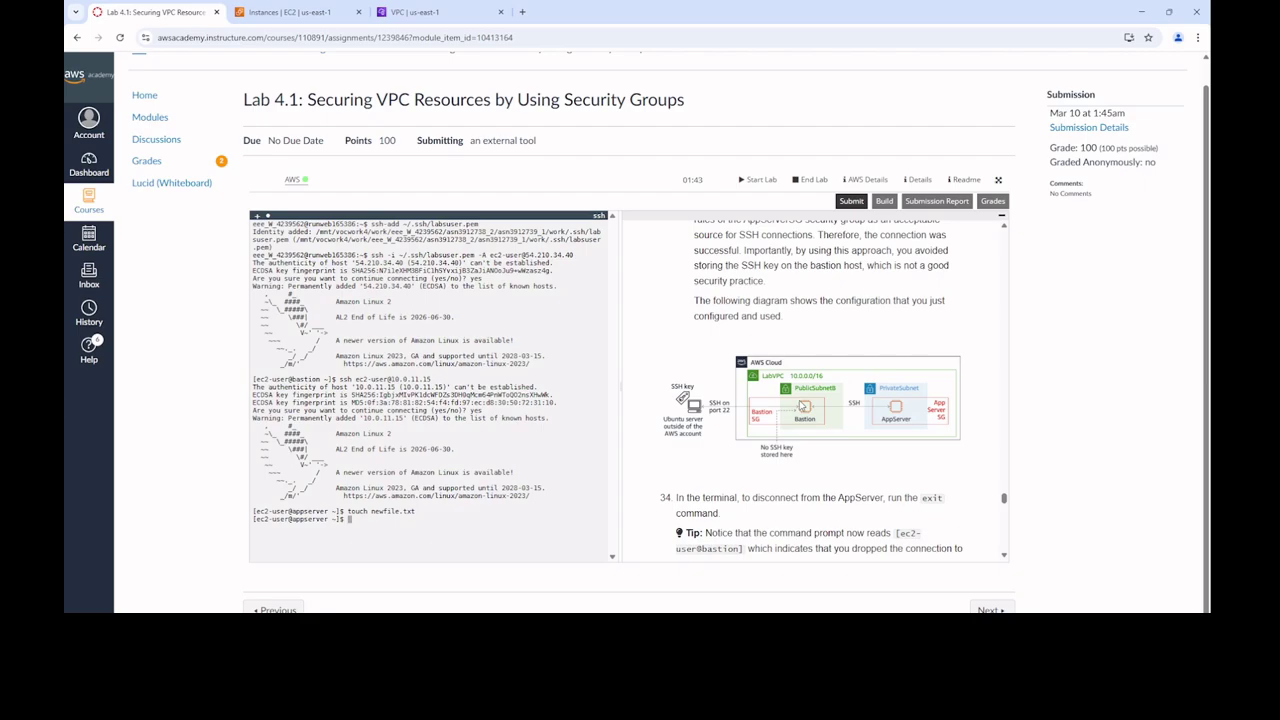
pyautogui.scroll(-1, 890, 470)
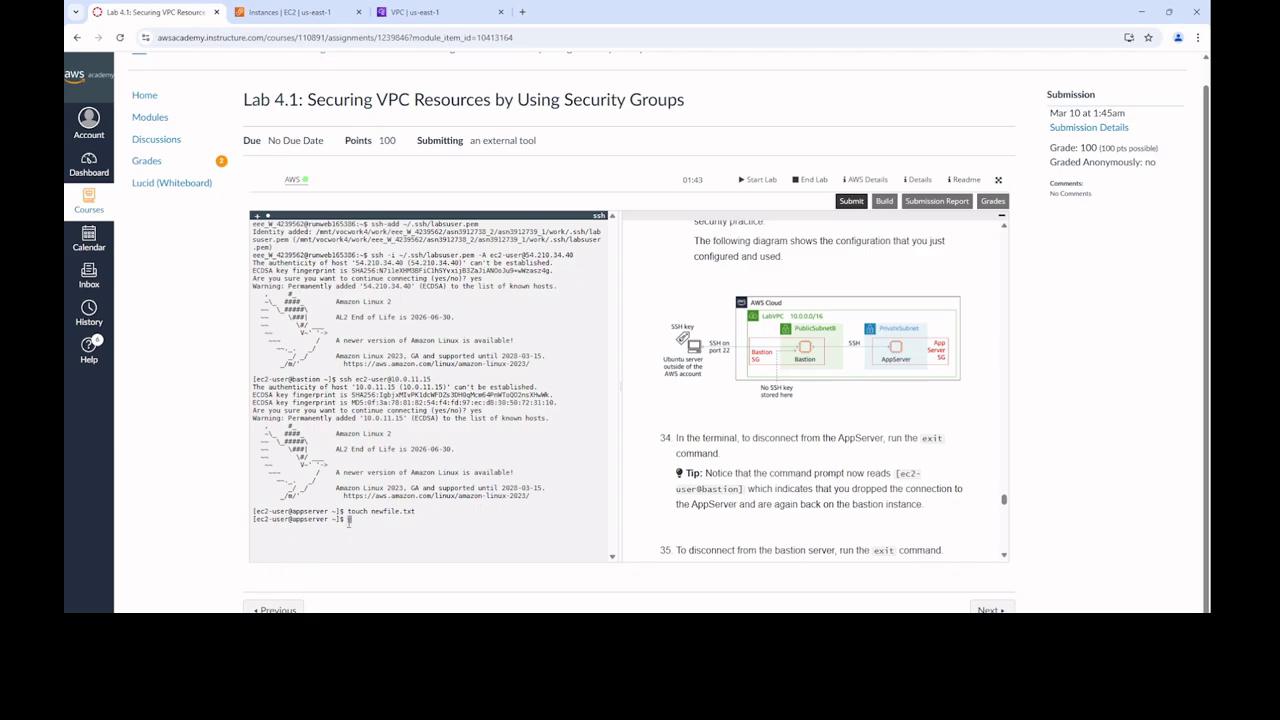
pyautogui.write('it')
pyautogui.press('Return')
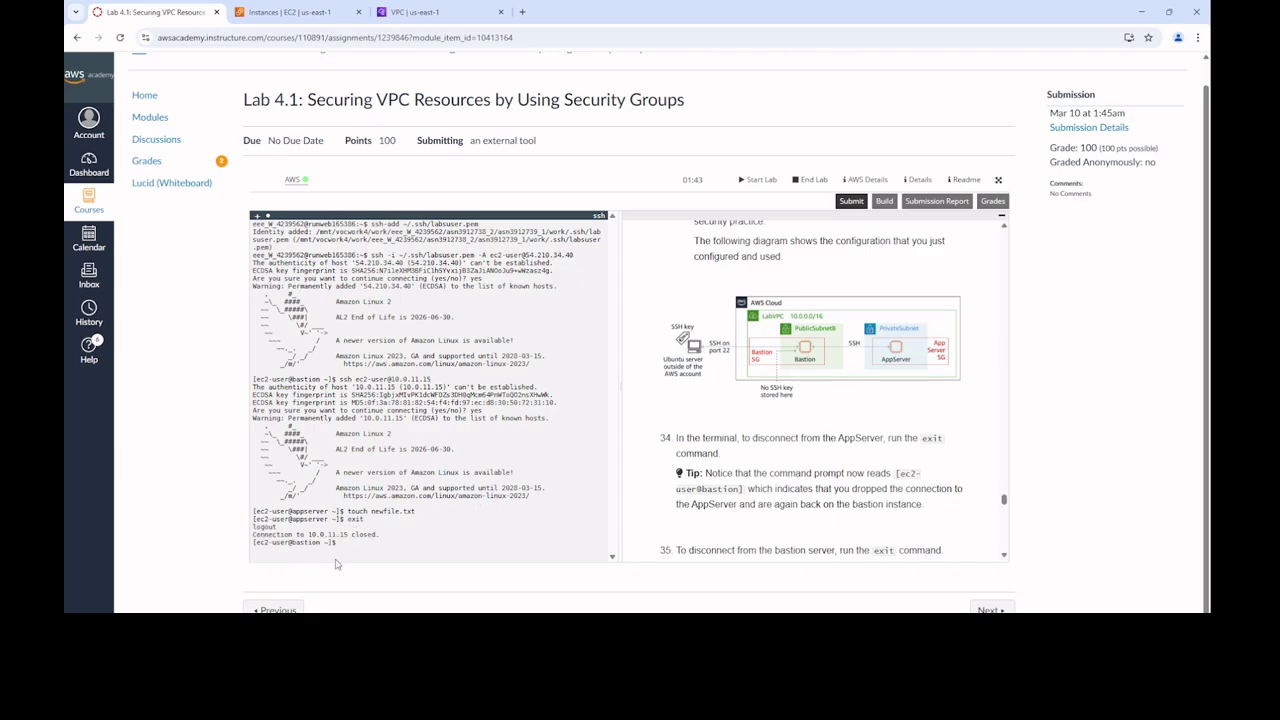
pyautogui.scroll(-2, 862, 433)
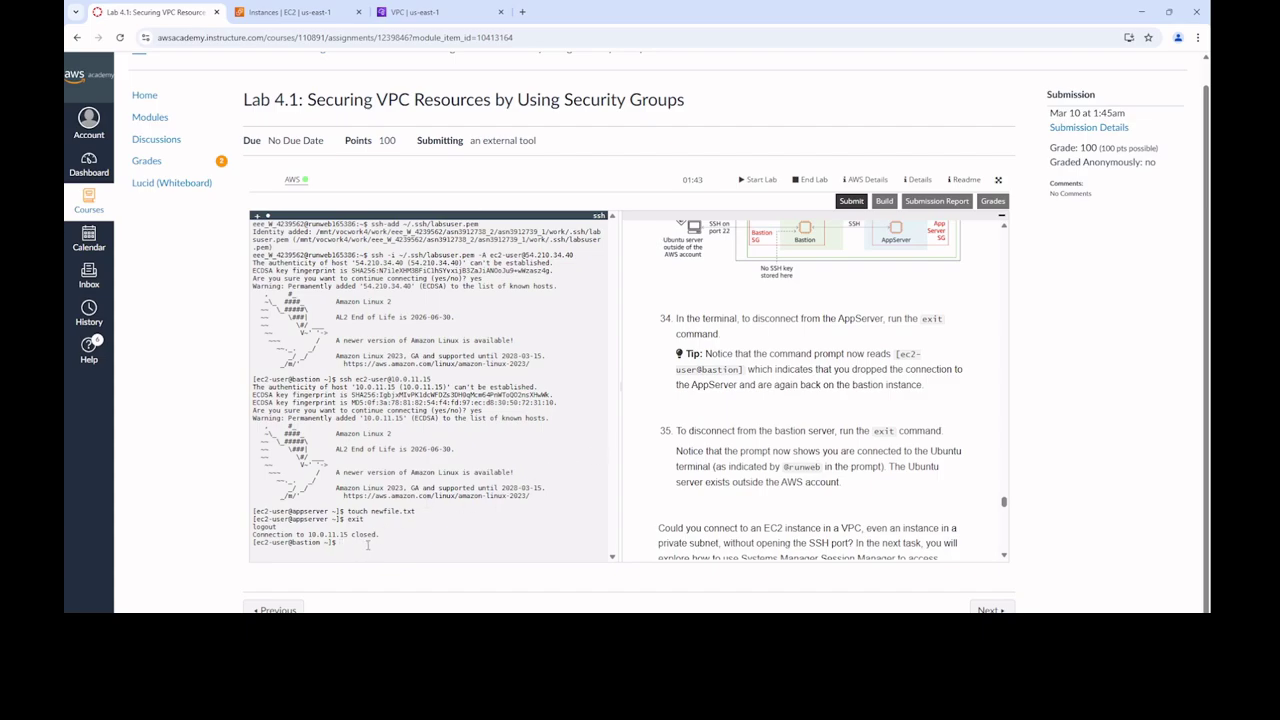
# Disconnect from the bastion host by running exit in the lab terminal
pyautogui.write('exit')
pyautogui.press('Return')
pyautogui.scroll(-2, 913, 490)
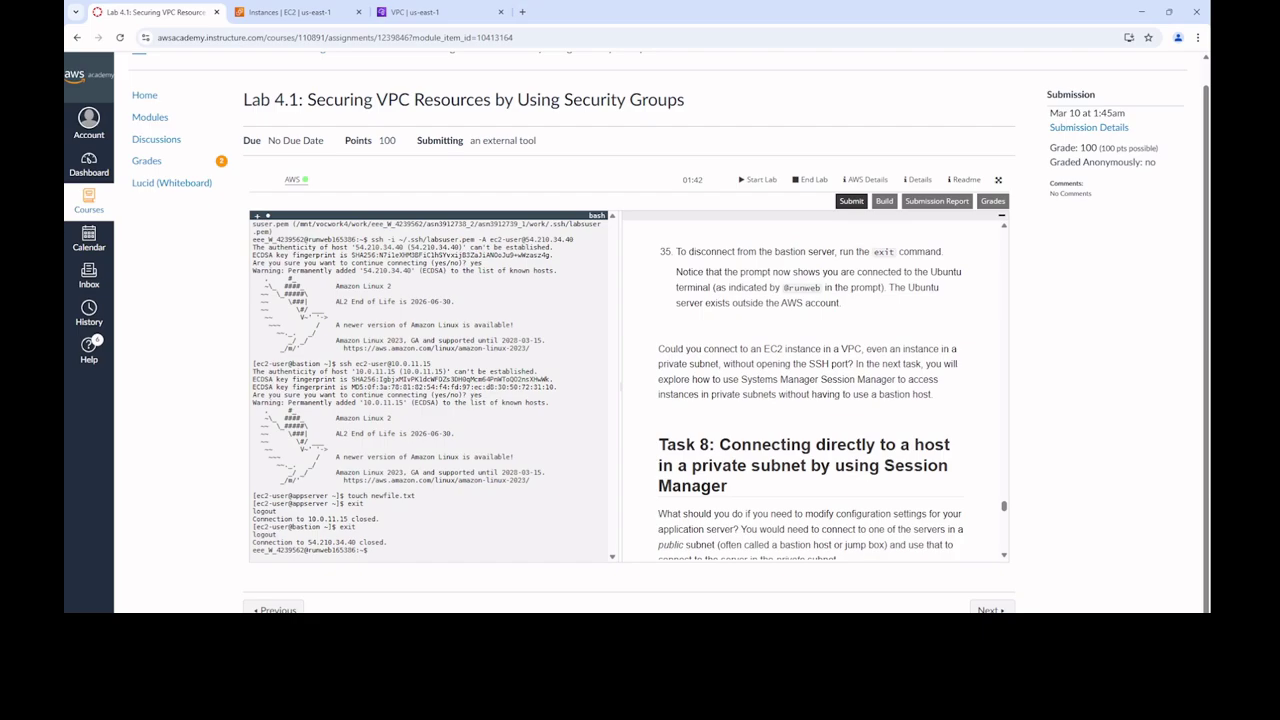
# Read the lab's Task 8 introduction, its Session Manager diagram, and the step 36 instructions for connecting to AppServer
pyautogui.scroll(-1, 813, 388)
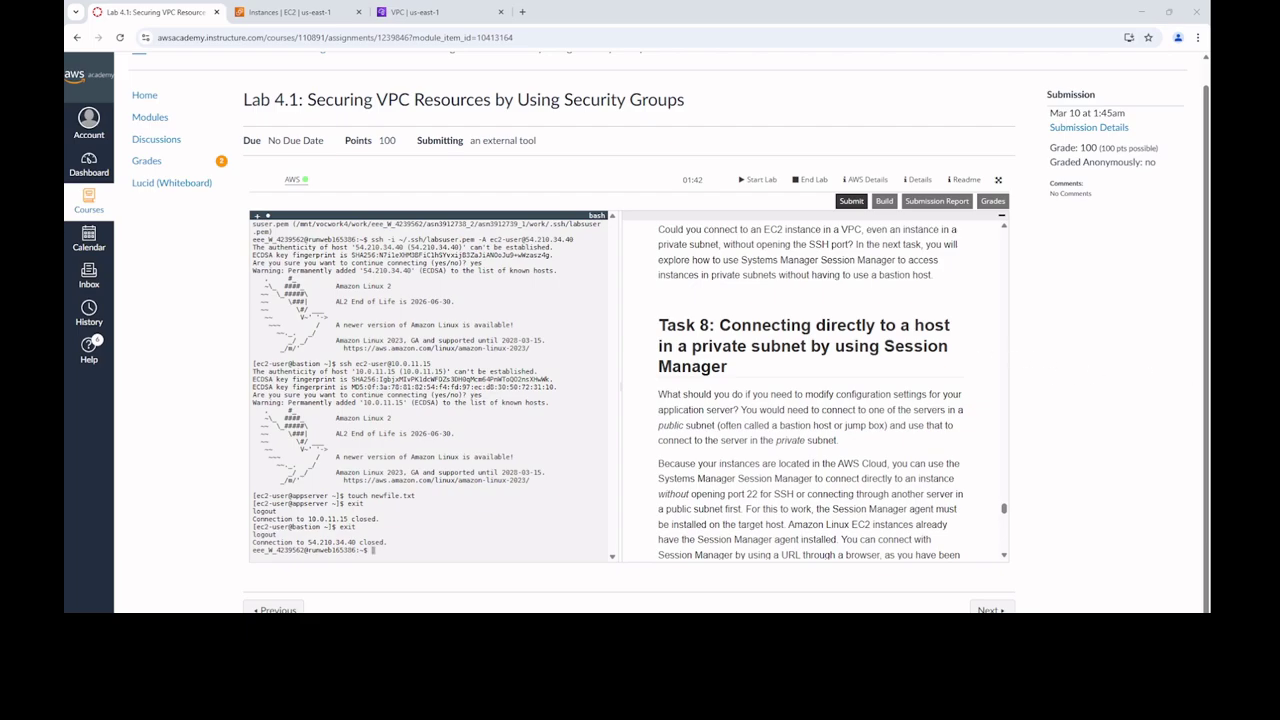
pyautogui.scroll(-1, 716, 302)
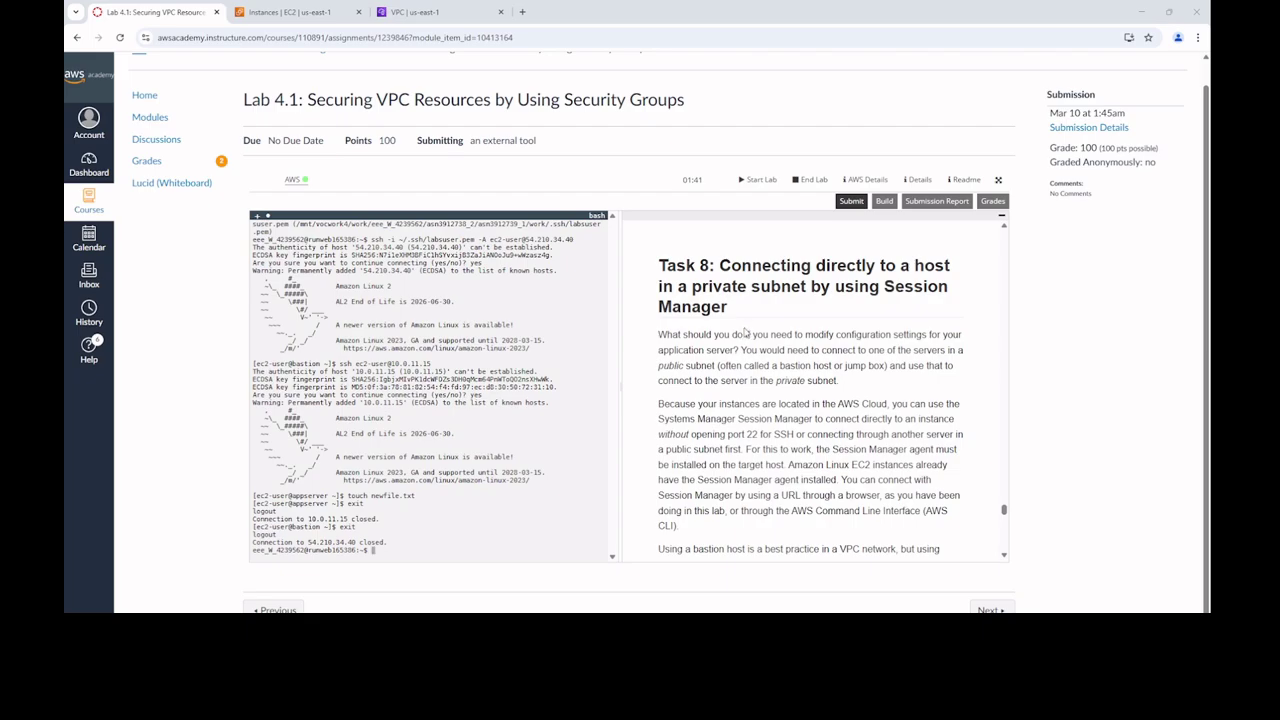
pyautogui.scroll(-1, 743, 330)
pyautogui.scroll(-1, 743, 330)
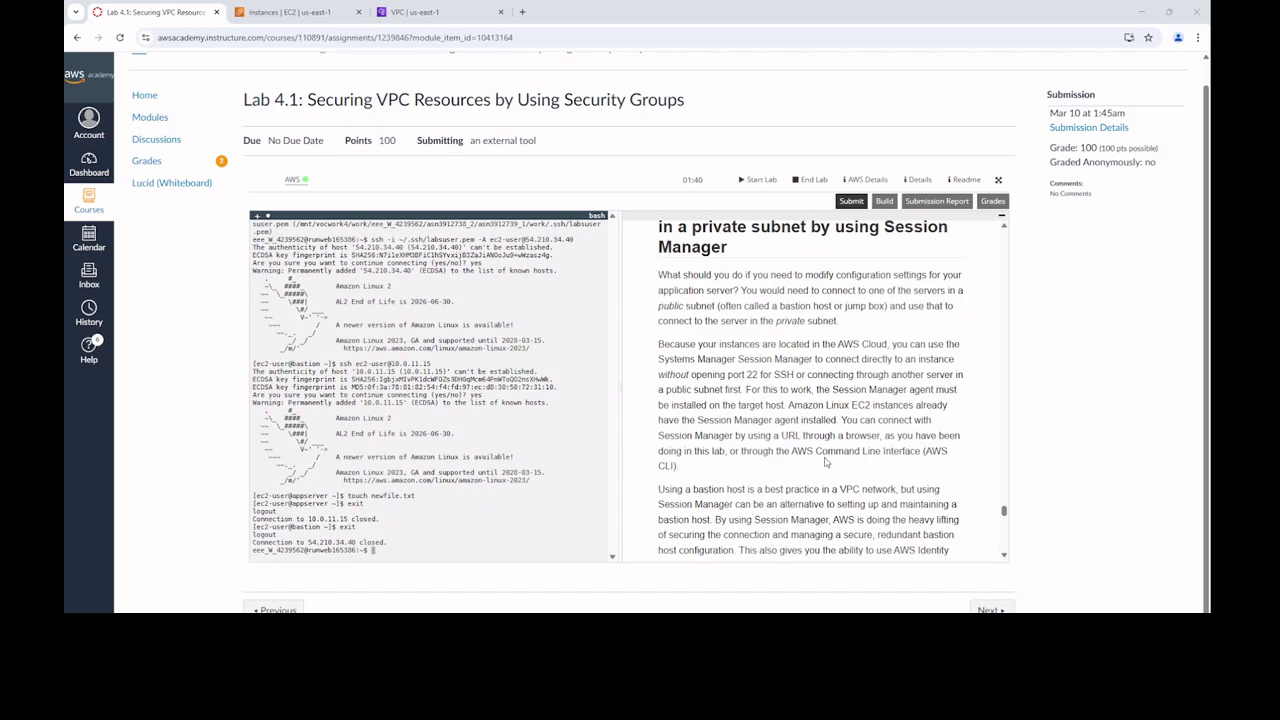
pyautogui.scroll(-1, 826, 460)
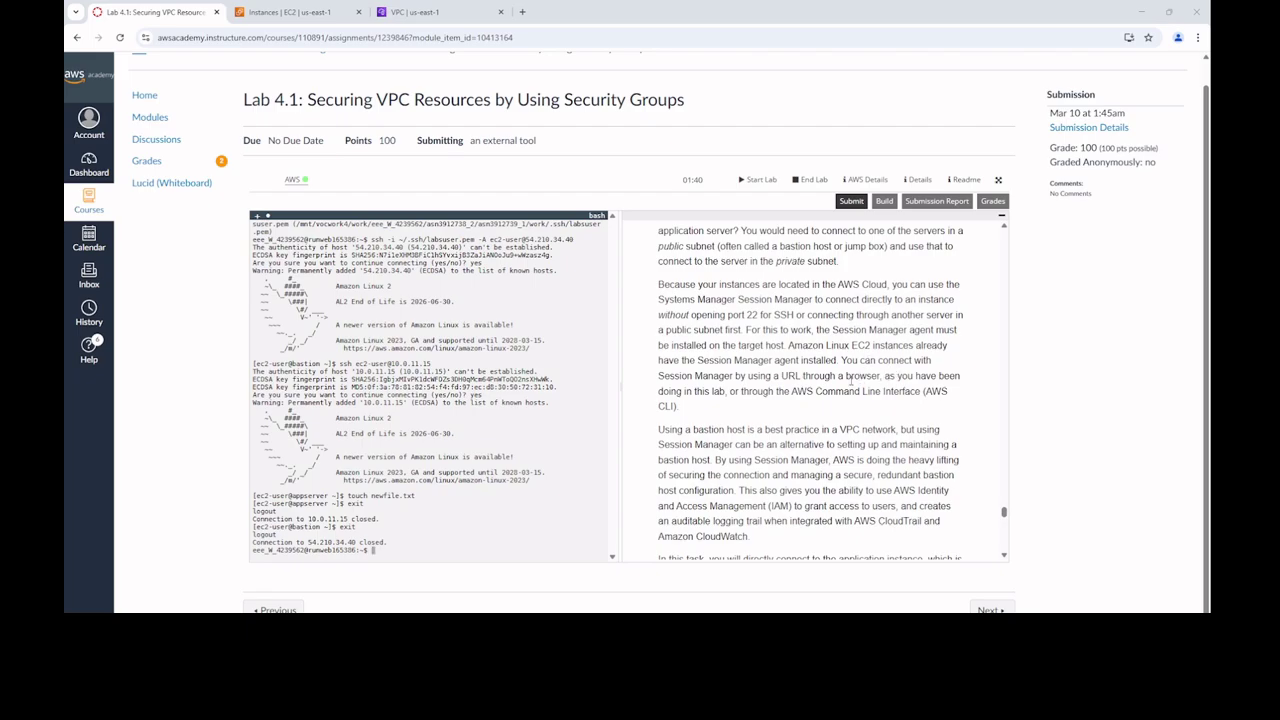
pyautogui.scroll(-3, 855, 408)
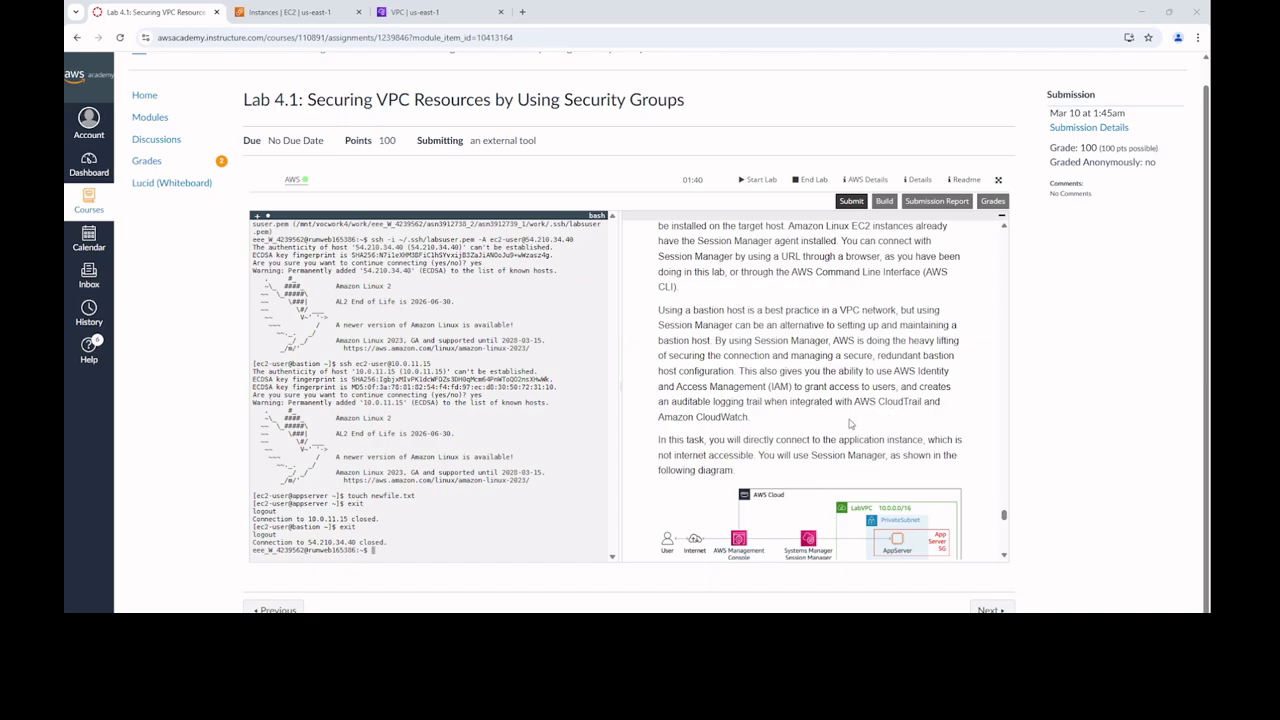
pyautogui.scroll(-1, 848, 422)
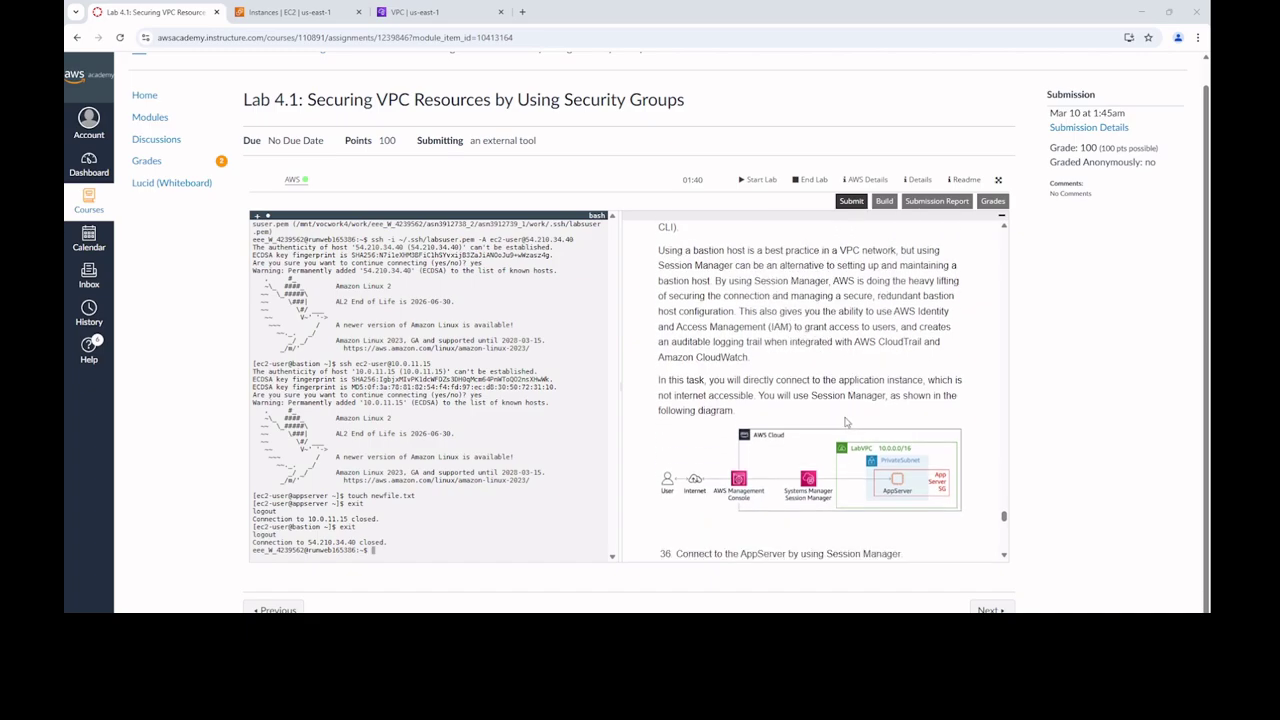
pyautogui.scroll(-2, 843, 422)
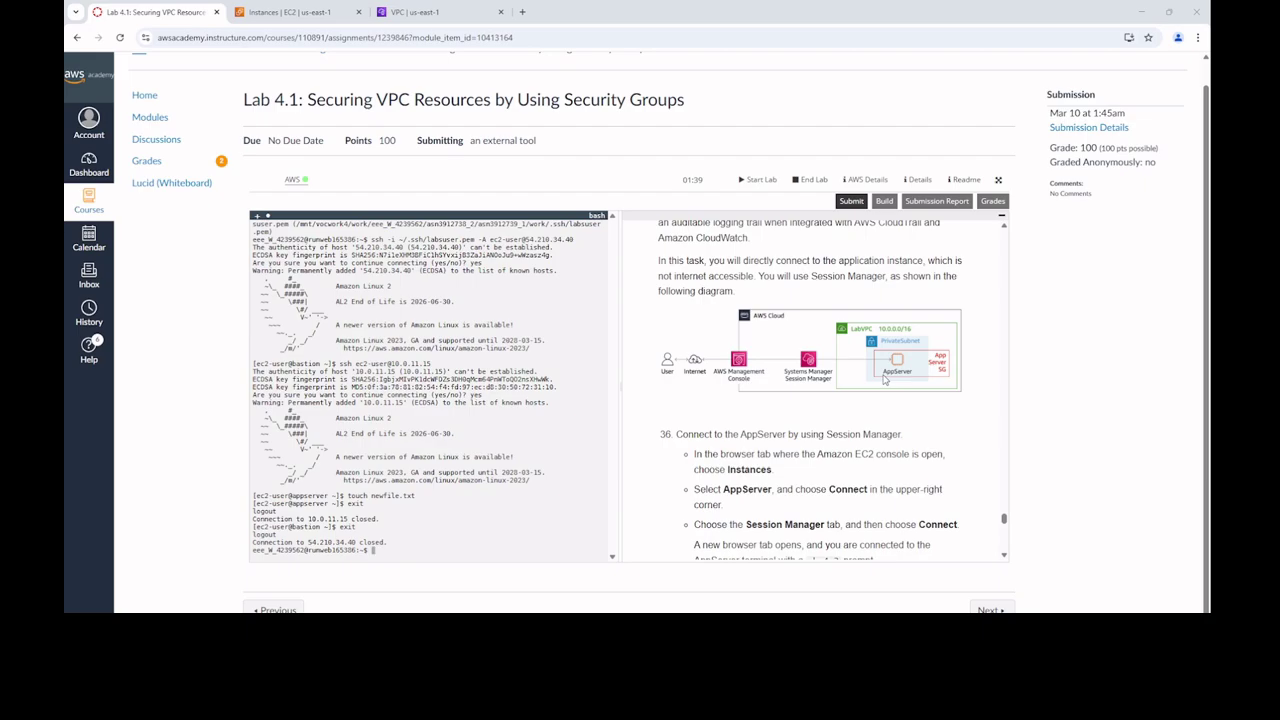
pyautogui.scroll(-2, 884, 379)
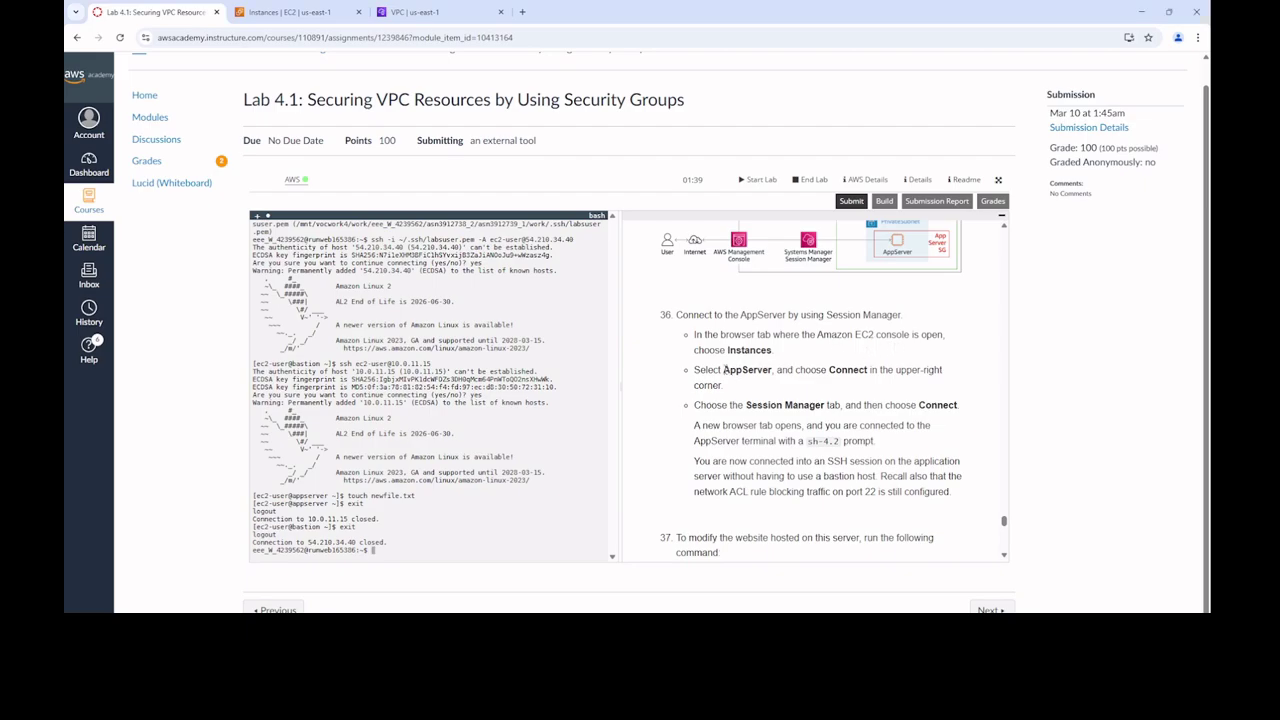
pyautogui.moveTo(723, 369); pyautogui.dragTo(773, 370)
pyautogui.scroll(-1, 806, 420)
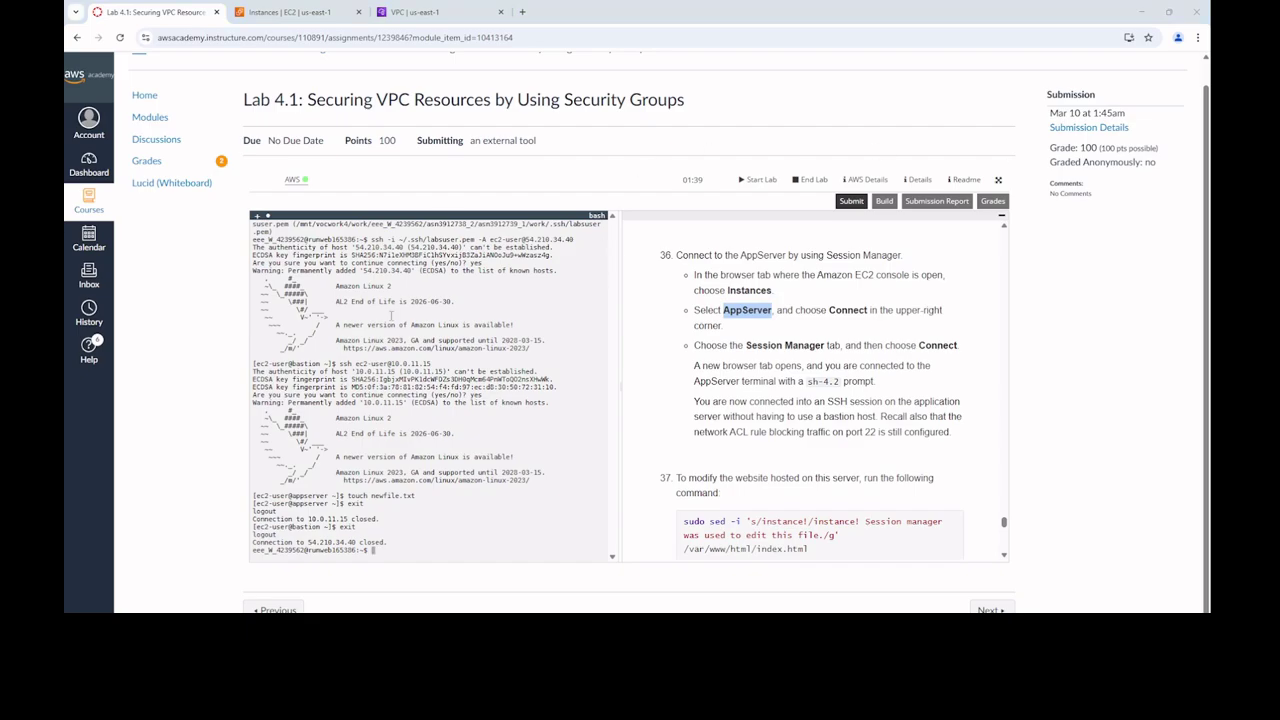
# Following lab step 36, connect to the AppServer instance from the EC2 console by using Session Manager
pyautogui.click(266, 17)
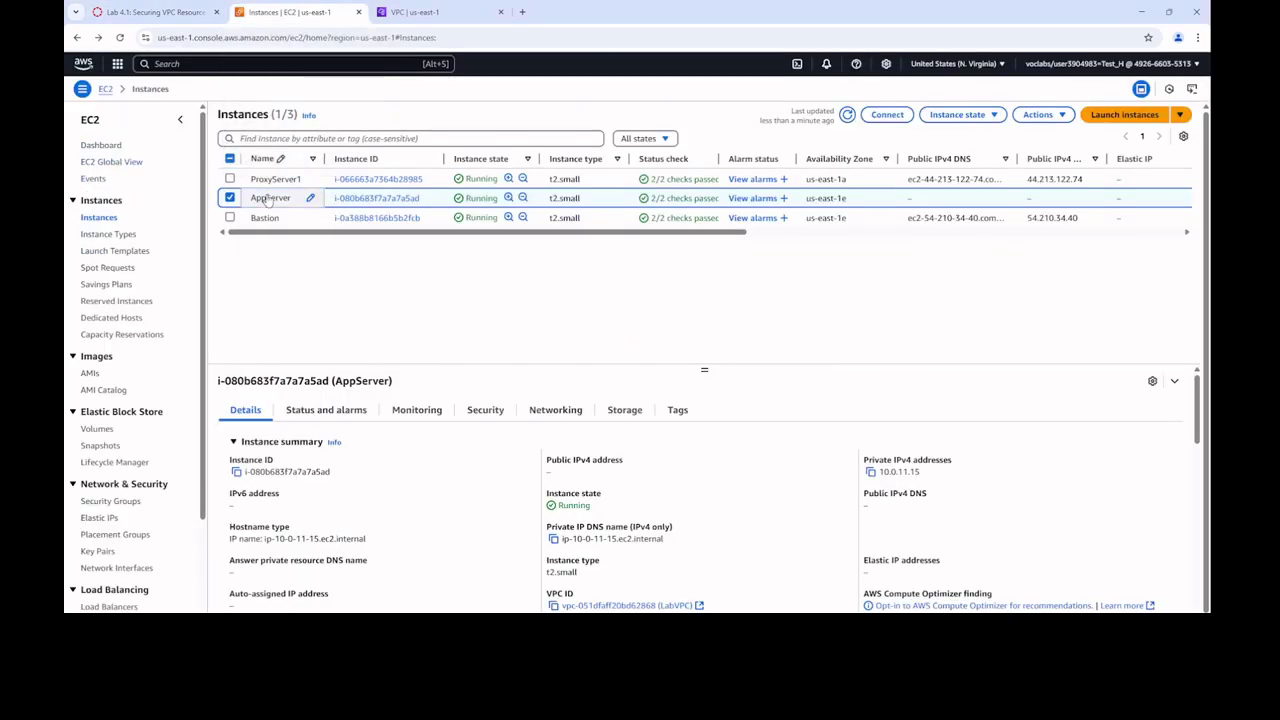
pyautogui.click(150, 12)
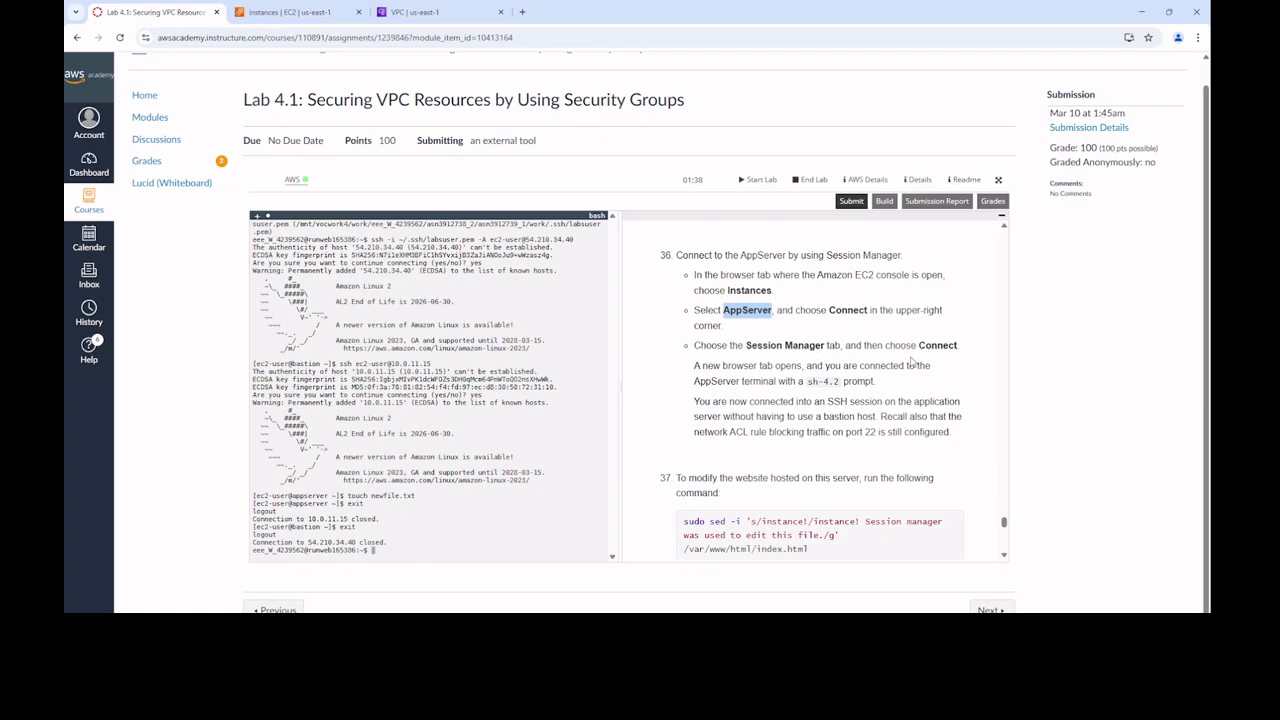
pyautogui.click(295, 12)
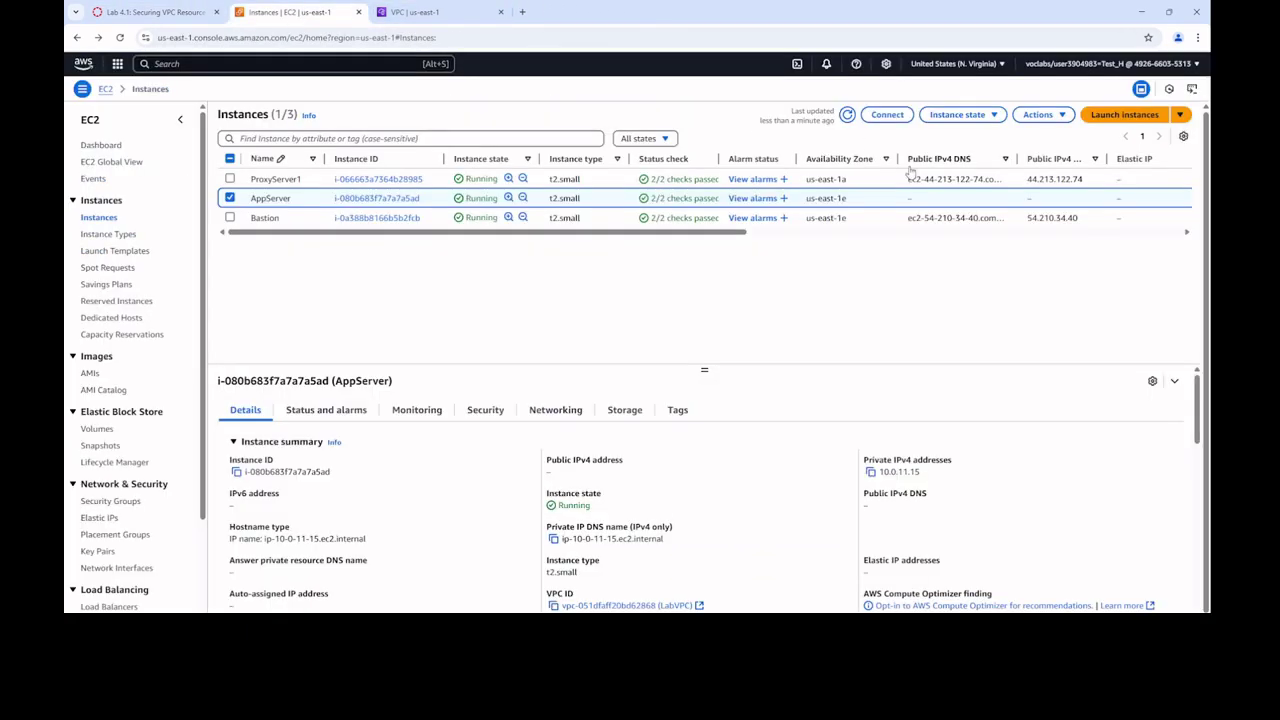
pyautogui.click(887, 115)
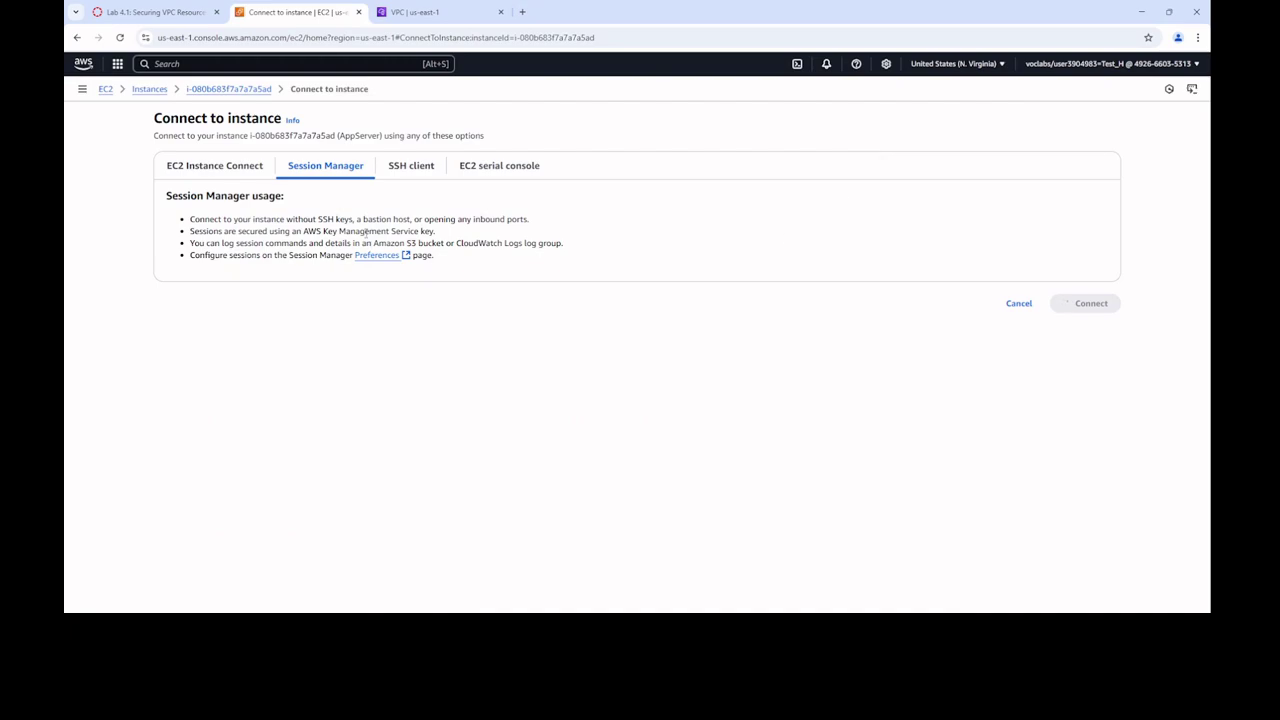
pyautogui.click(201, 171)
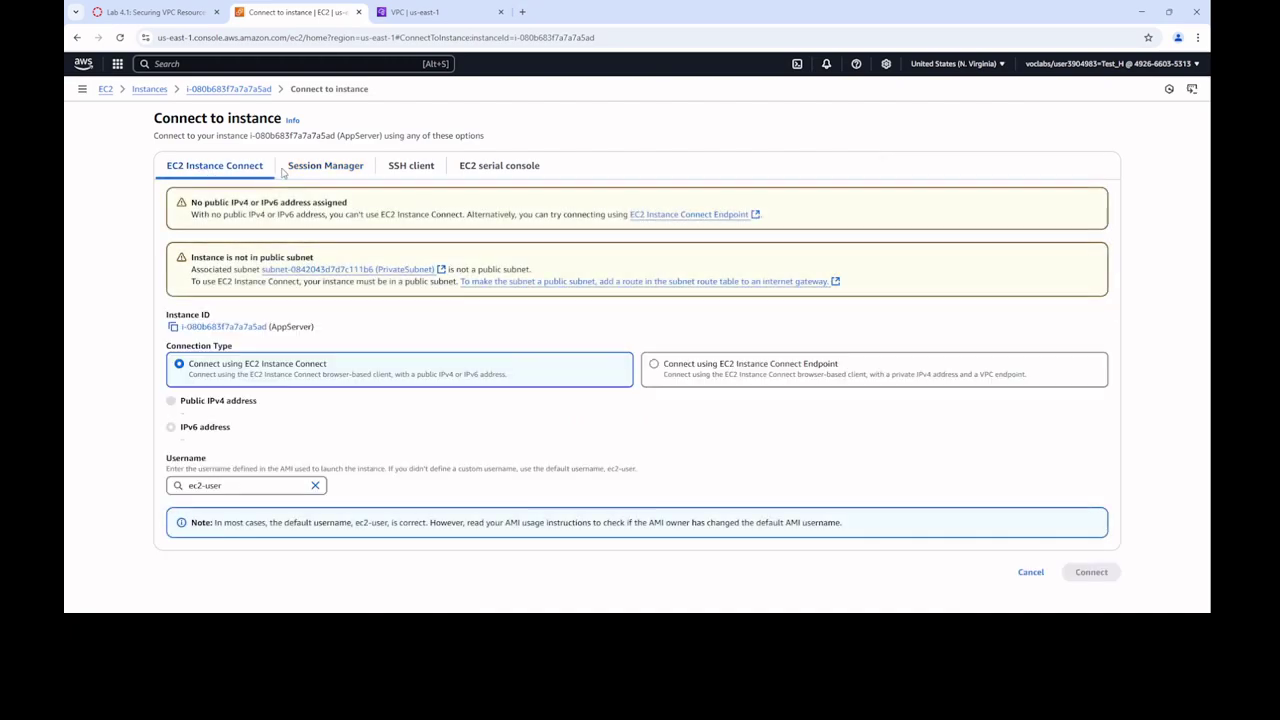
pyautogui.click(310, 167)
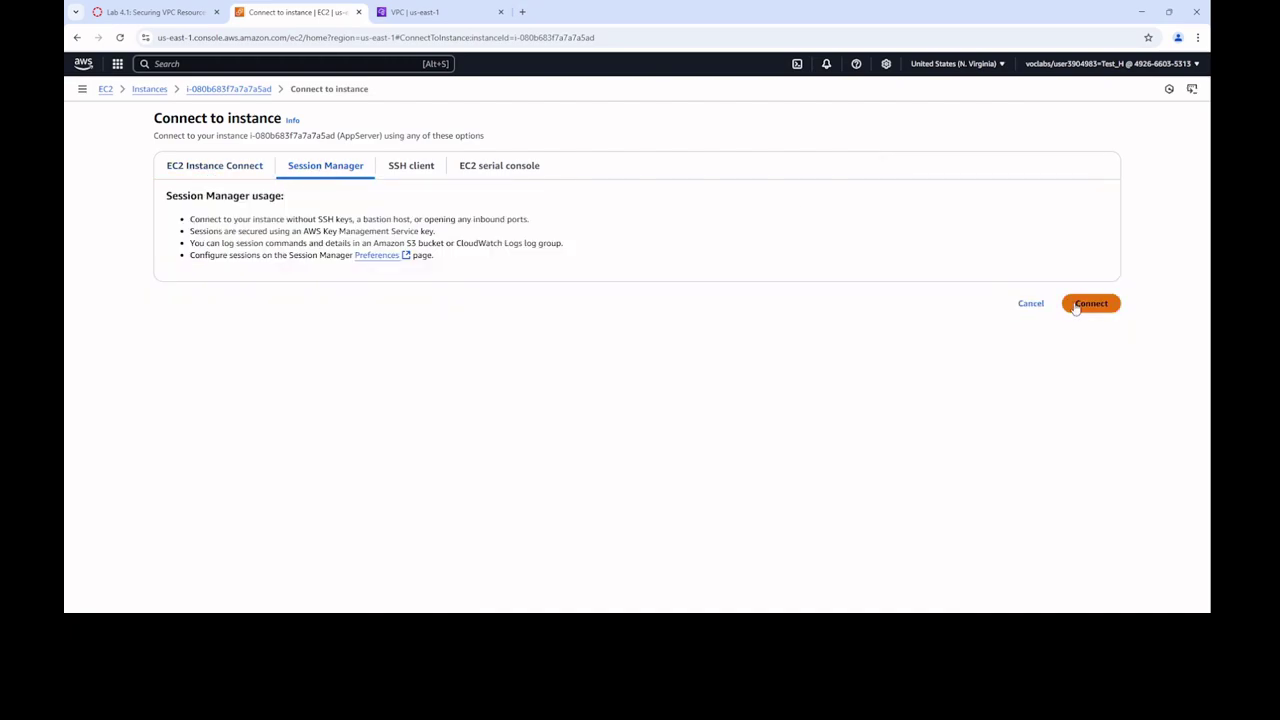
pyautogui.click(1088, 305)
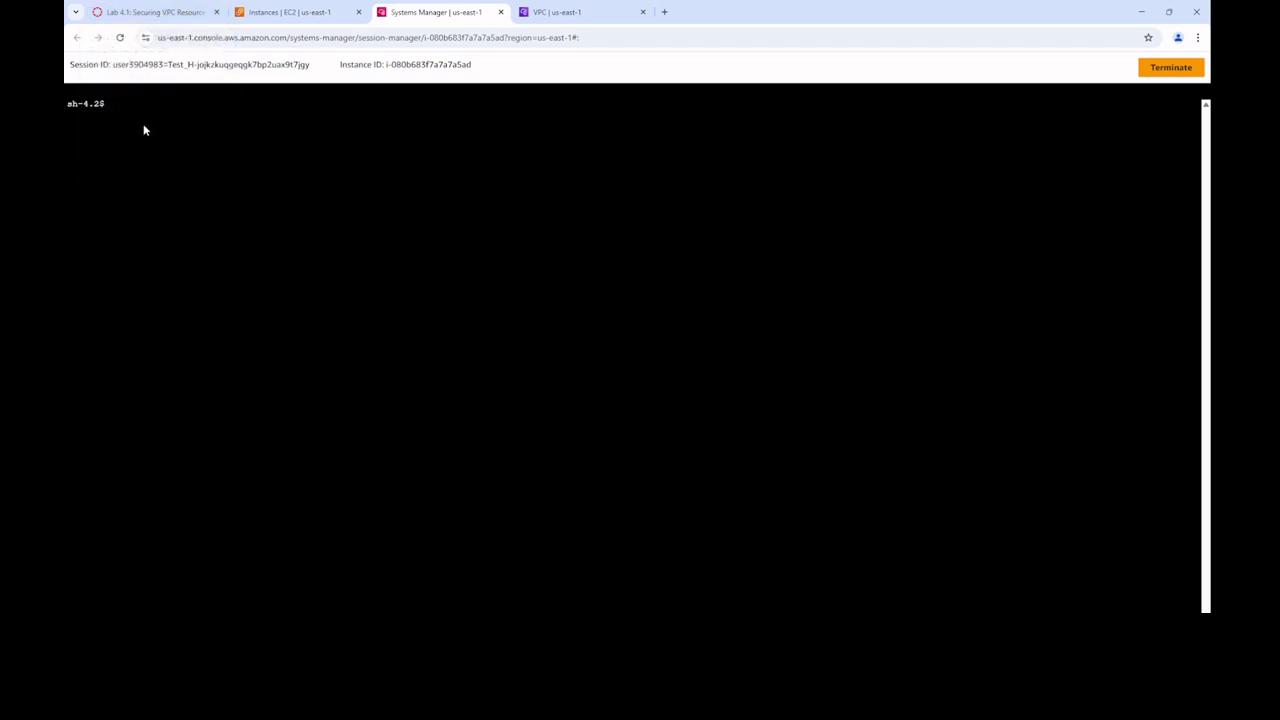
# Copy the sudo sed command for /var/www/html/index.html from lab step 37 and paste it into AppServer's Session Manager terminal
pyautogui.click(150, 12)
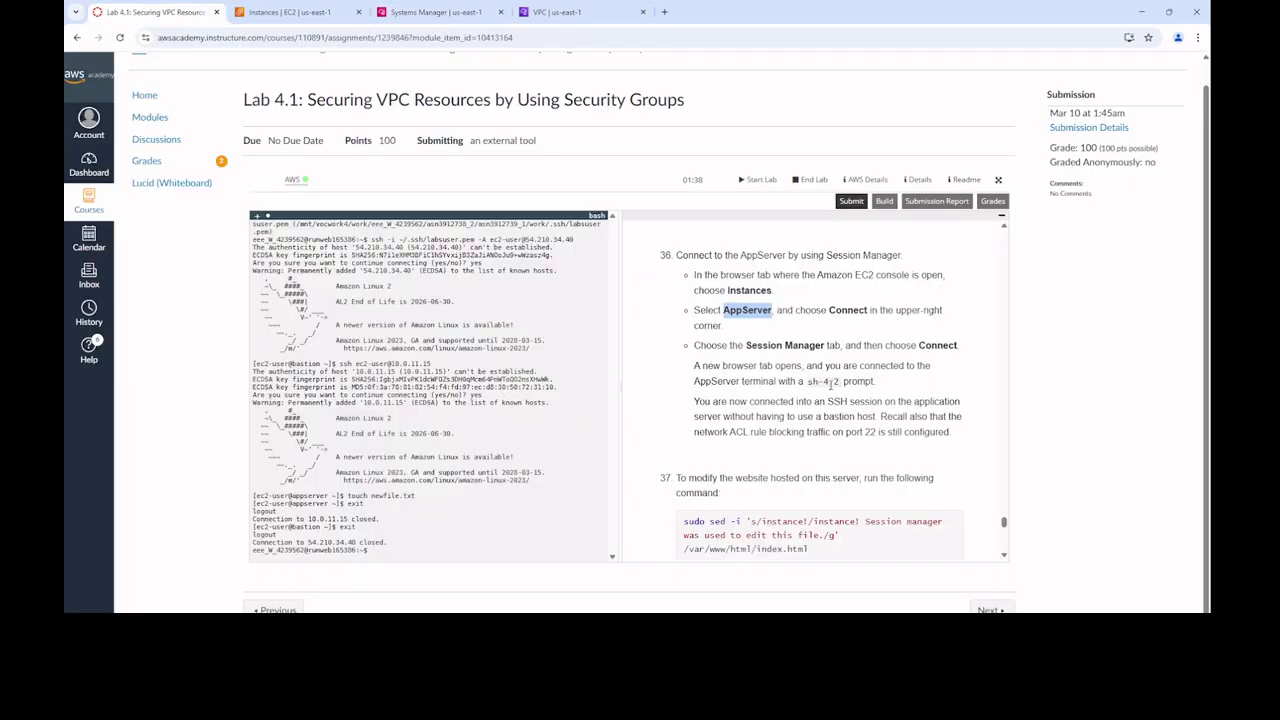
pyautogui.scroll(-1, 803, 431)
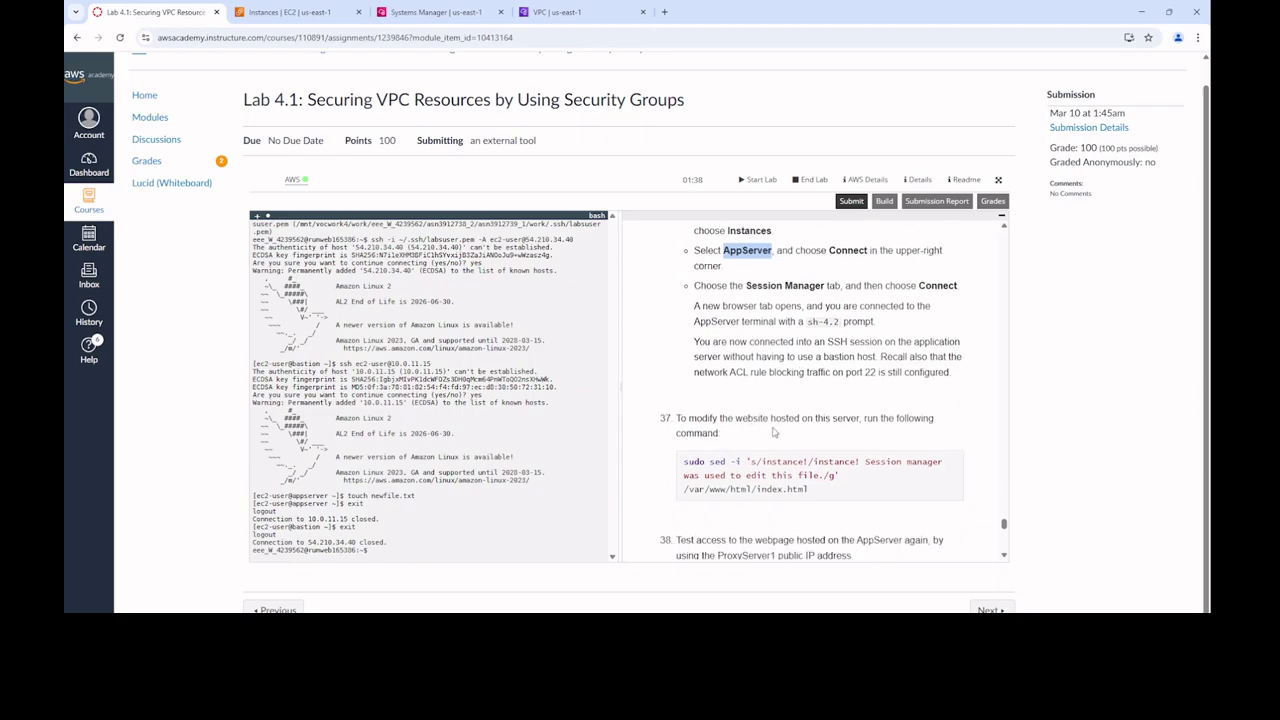
pyautogui.scroll(-1, 751, 465)
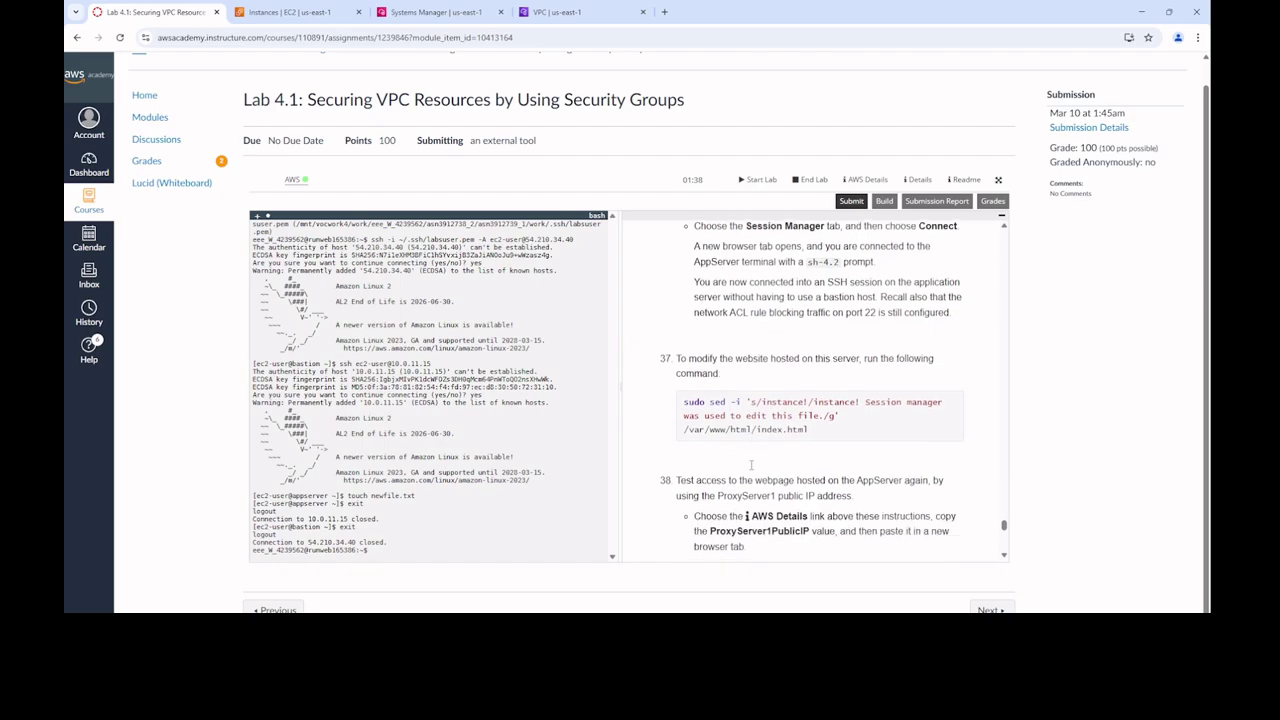
pyautogui.moveTo(685, 402); pyautogui.dragTo(848, 429)
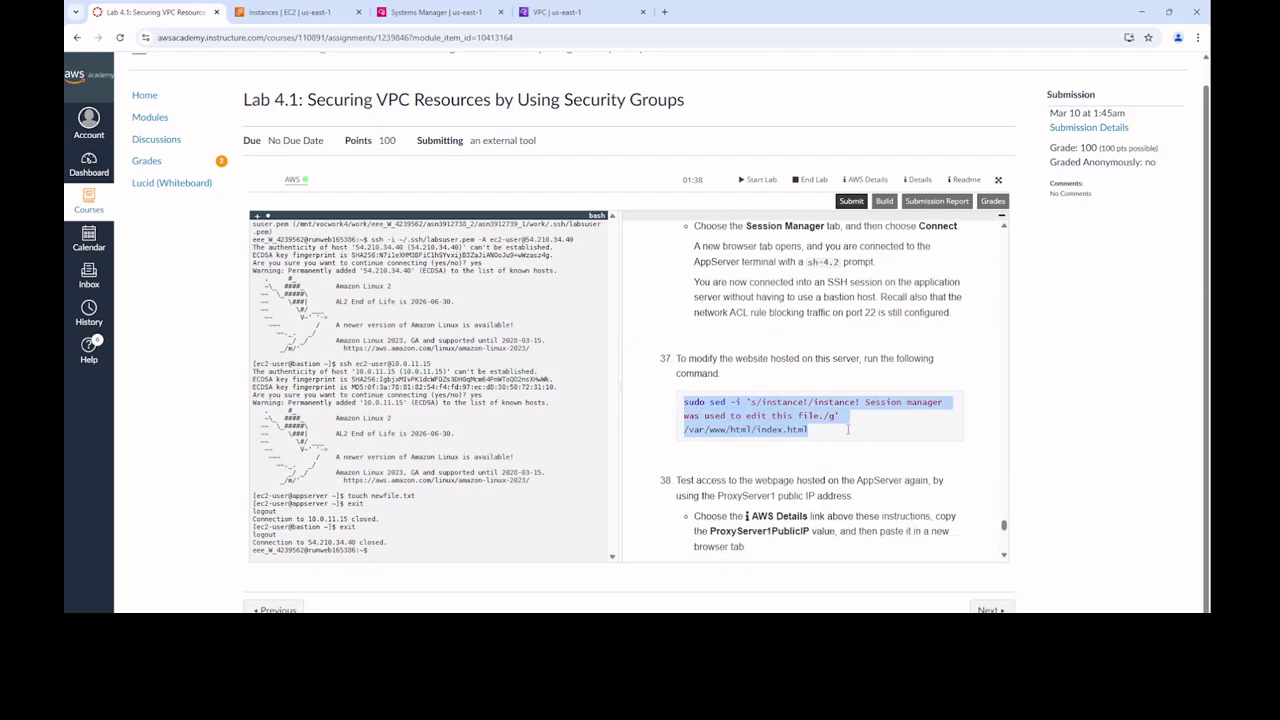
pyautogui.rightClick(789, 429)
pyautogui.click(813, 446)
pyautogui.click(300, 12)
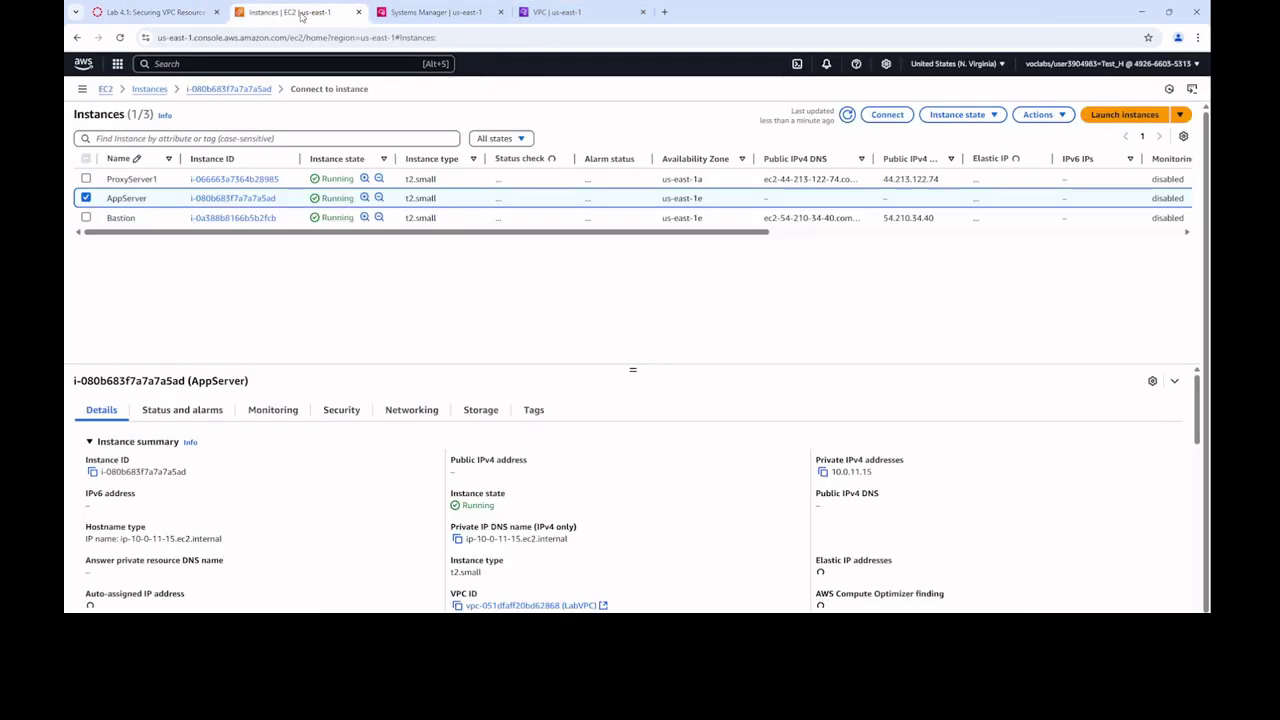
pyautogui.click(468, 12)
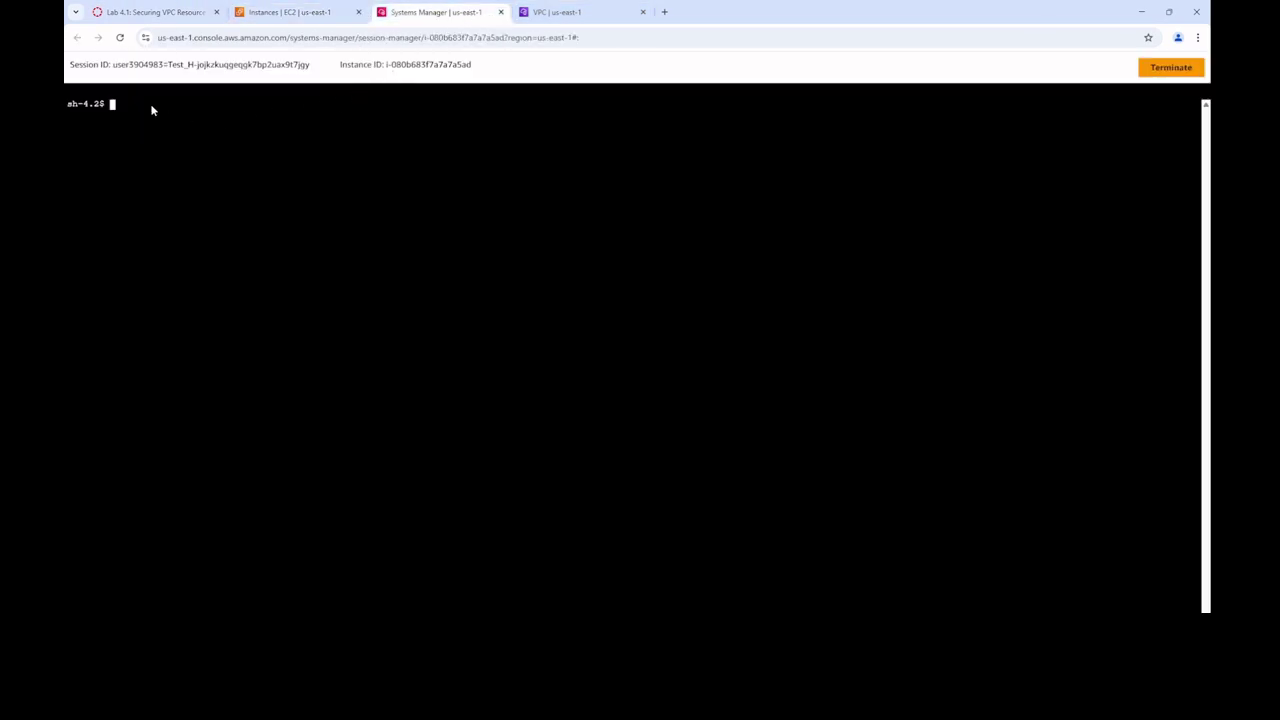
pyautogui.rightClick(152, 110)
pyautogui.click(124, 114)
pyautogui.rightClick(110, 106)
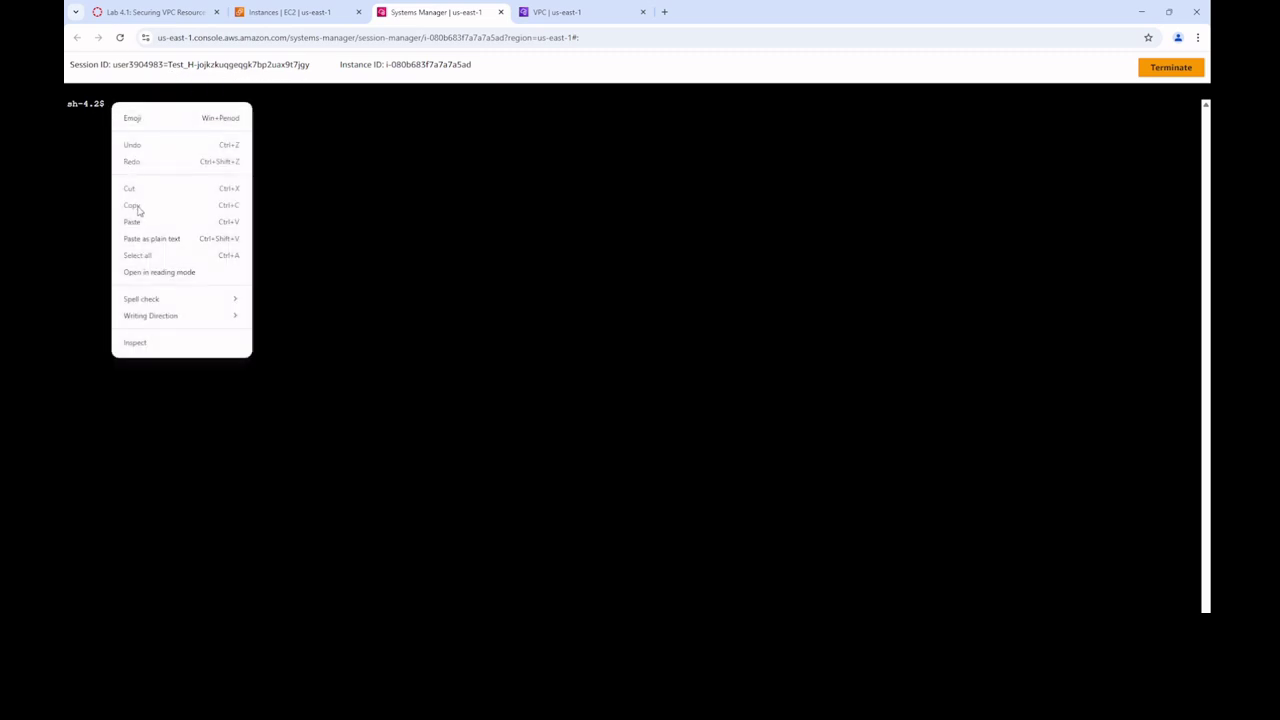
pyautogui.click(138, 222)
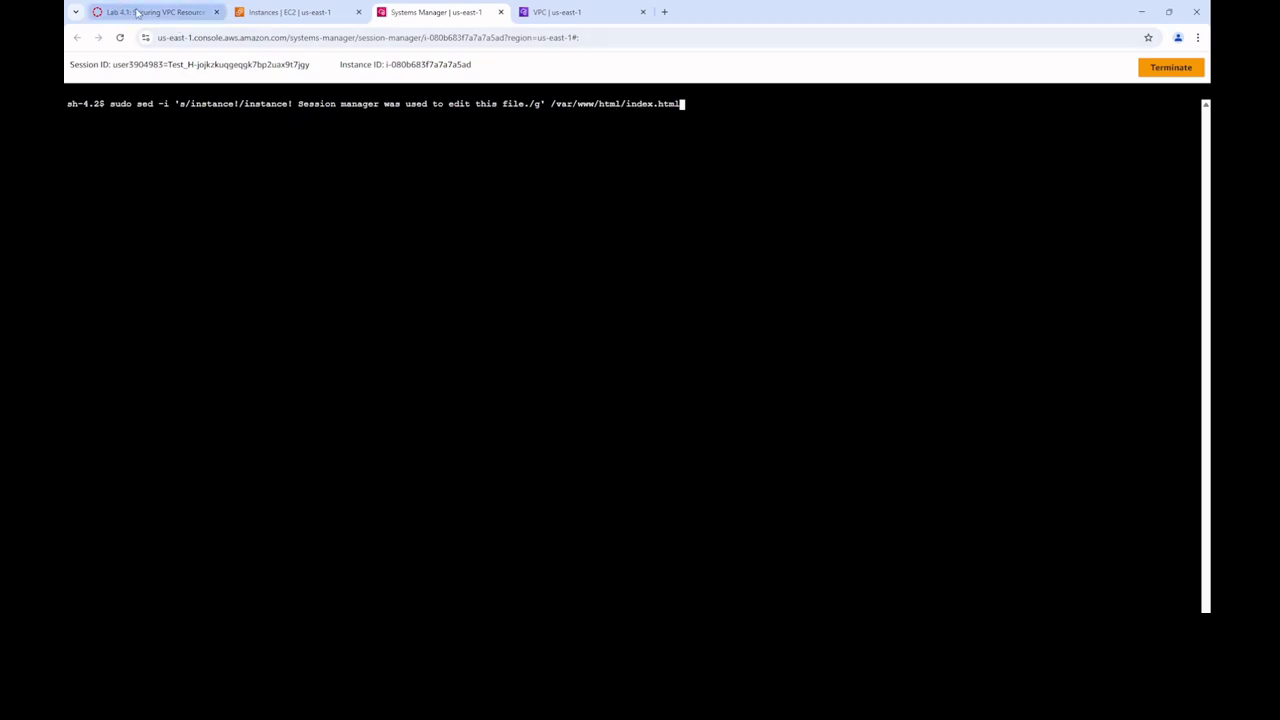
# Review lab steps 37 and 38, and run the pasted sed command in the AppServer session
pyautogui.moveTo(139, 12)
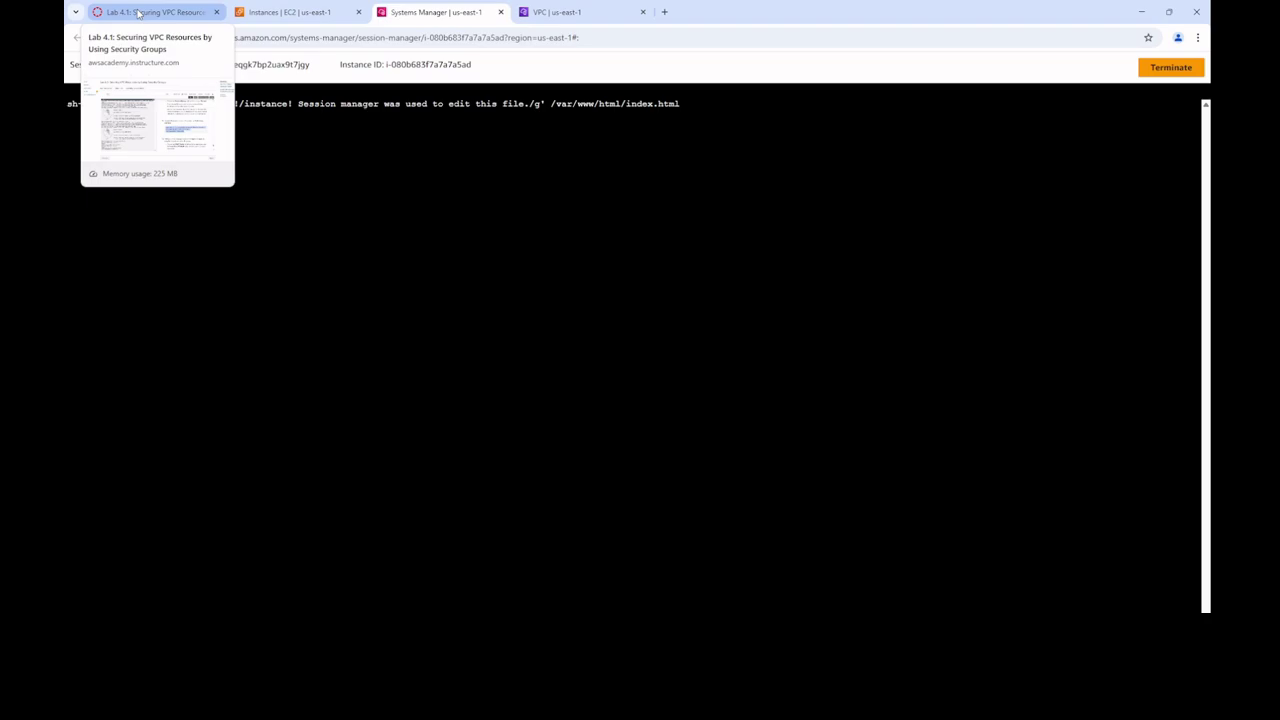
pyautogui.click(139, 12)
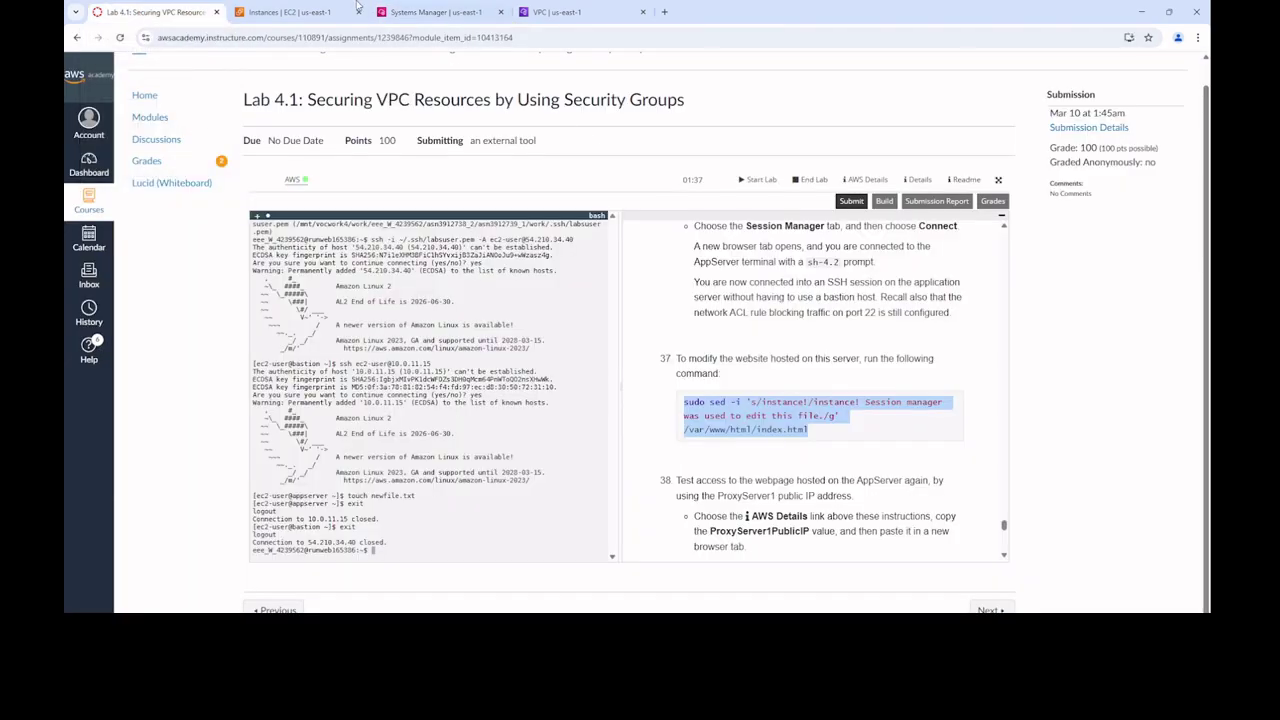
pyautogui.scroll(-1, 795, 443)
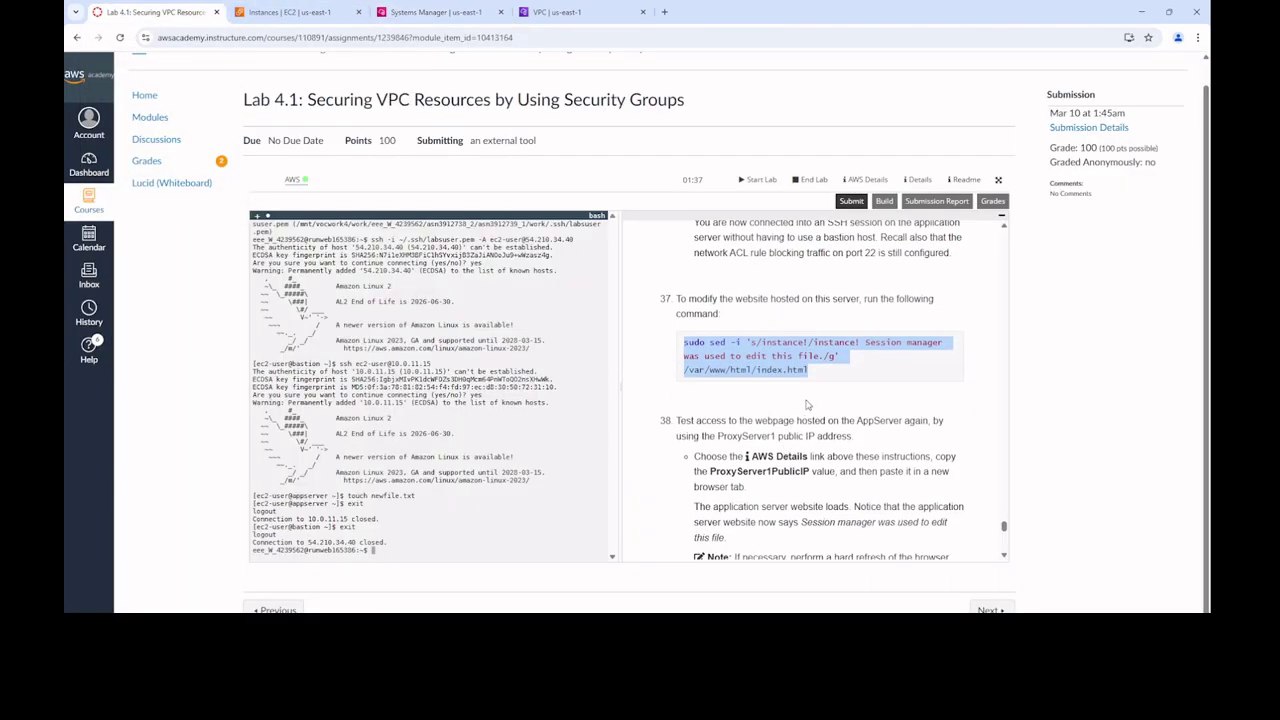
pyautogui.scroll(-1, 808, 411)
pyautogui.scroll(-1, 809, 411)
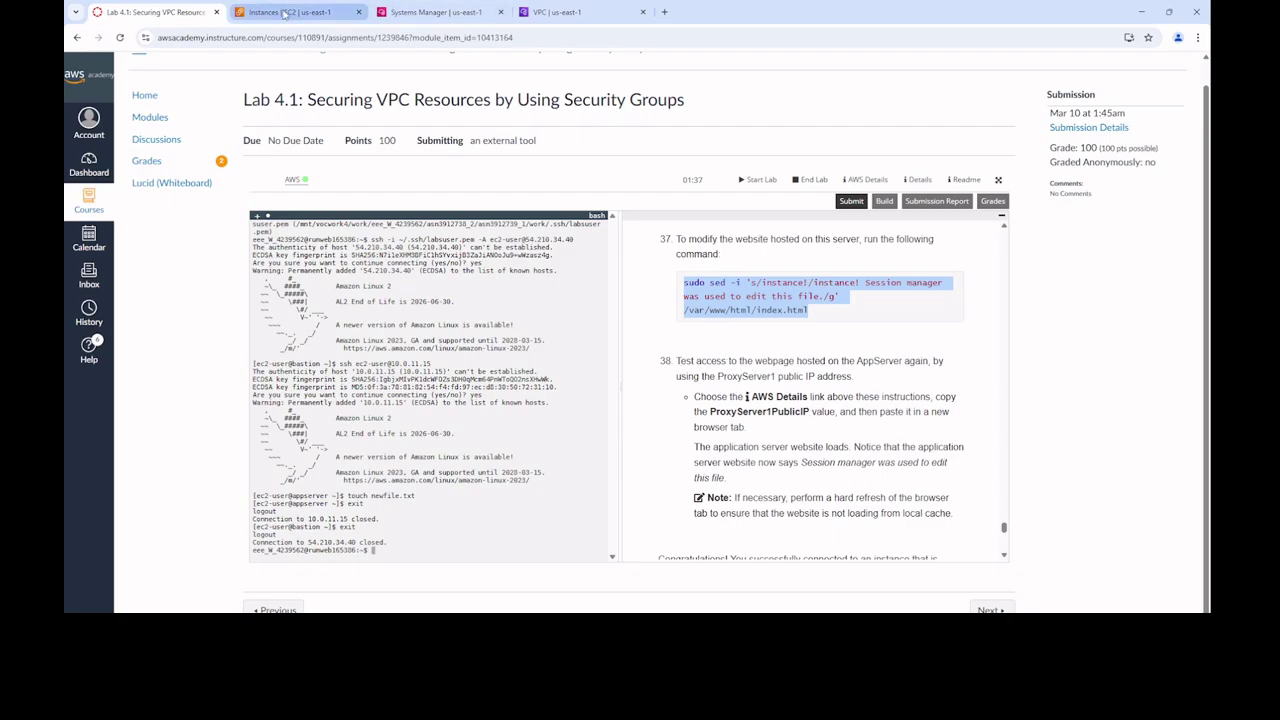
pyautogui.click(435, 12)
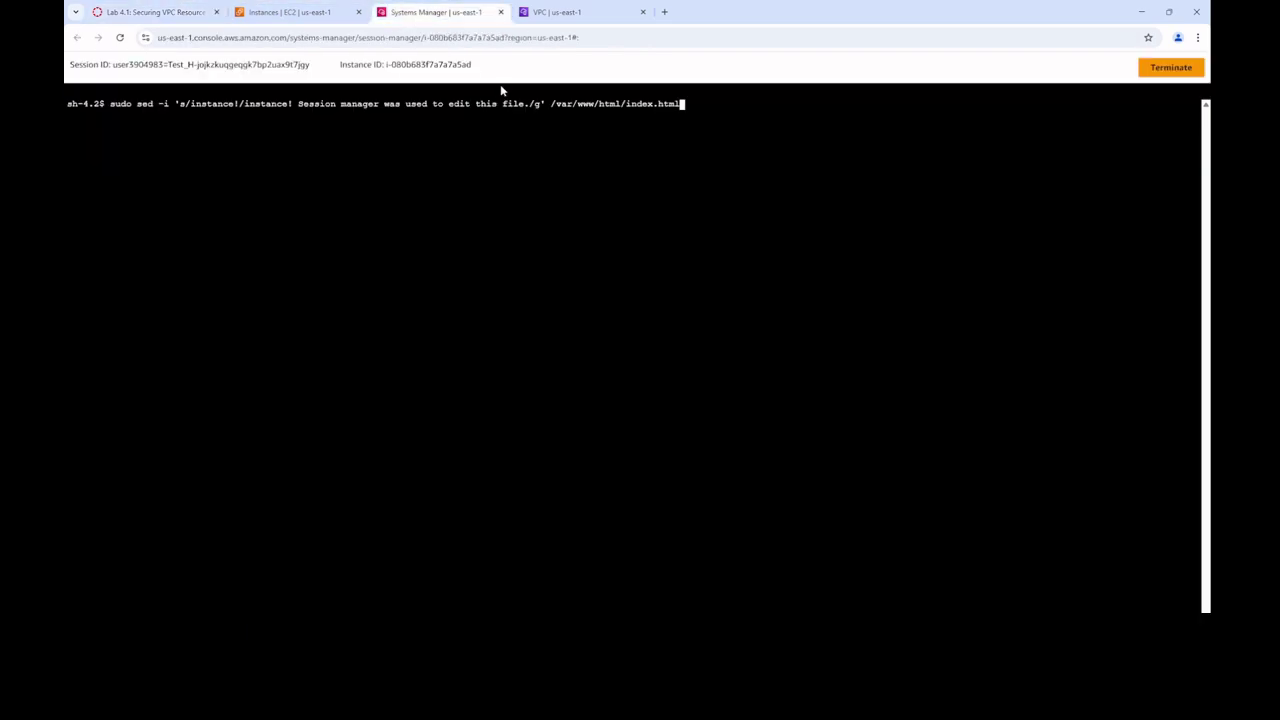
pyautogui.press('Return')
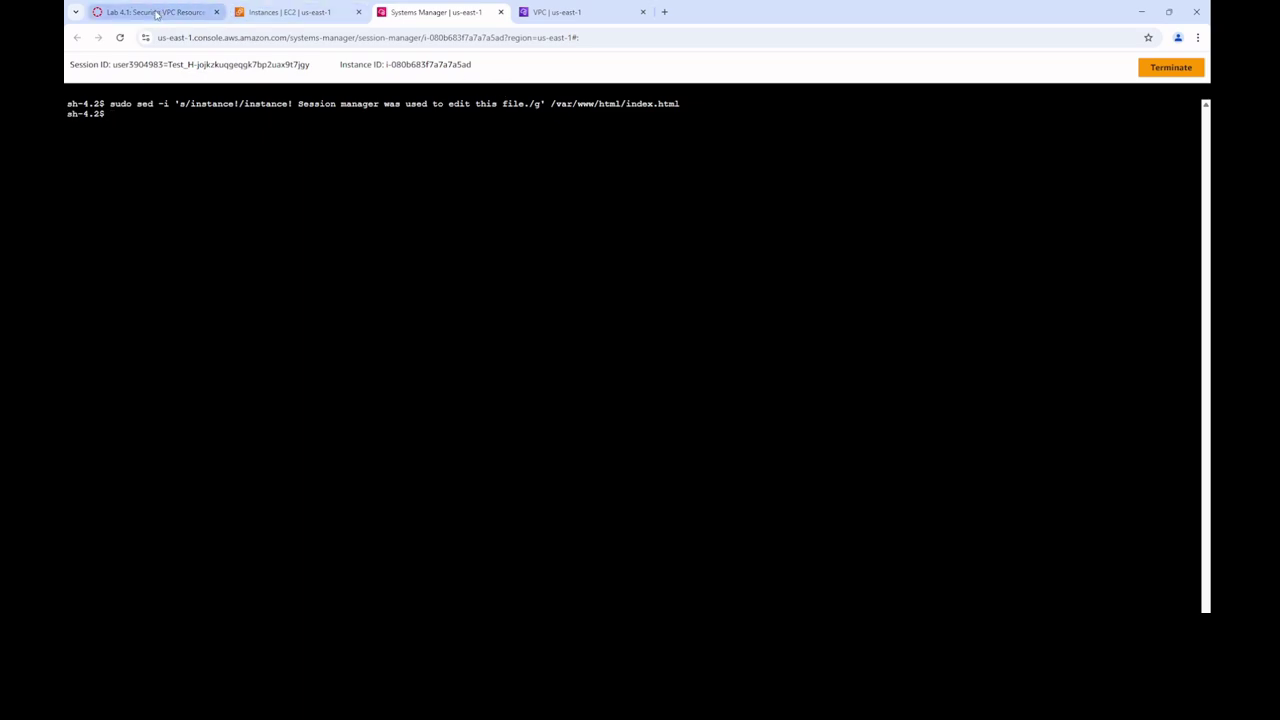
# Following lab step 38, select the ProxyServer1 instance in the EC2 console and copy its public IPv4 address
pyautogui.click(152, 12)
pyautogui.scroll(-1, 750, 434)
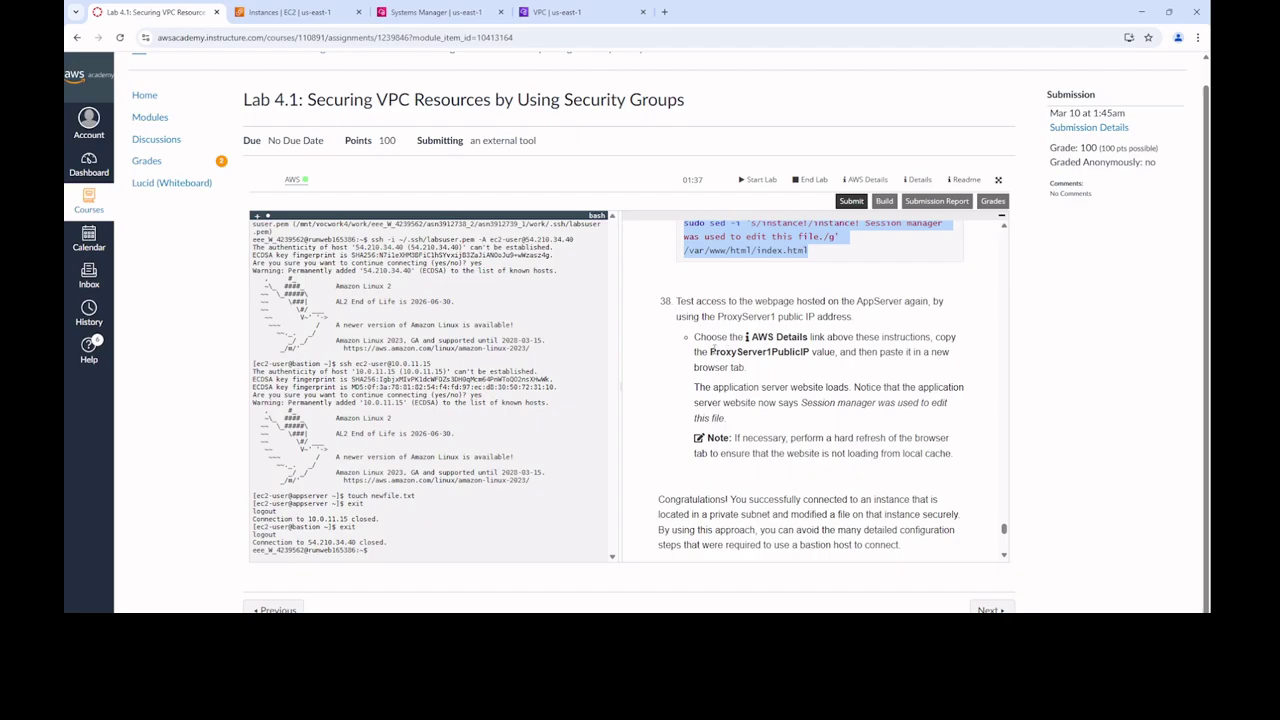
pyautogui.moveTo(710, 351); pyautogui.dragTo(810, 352)
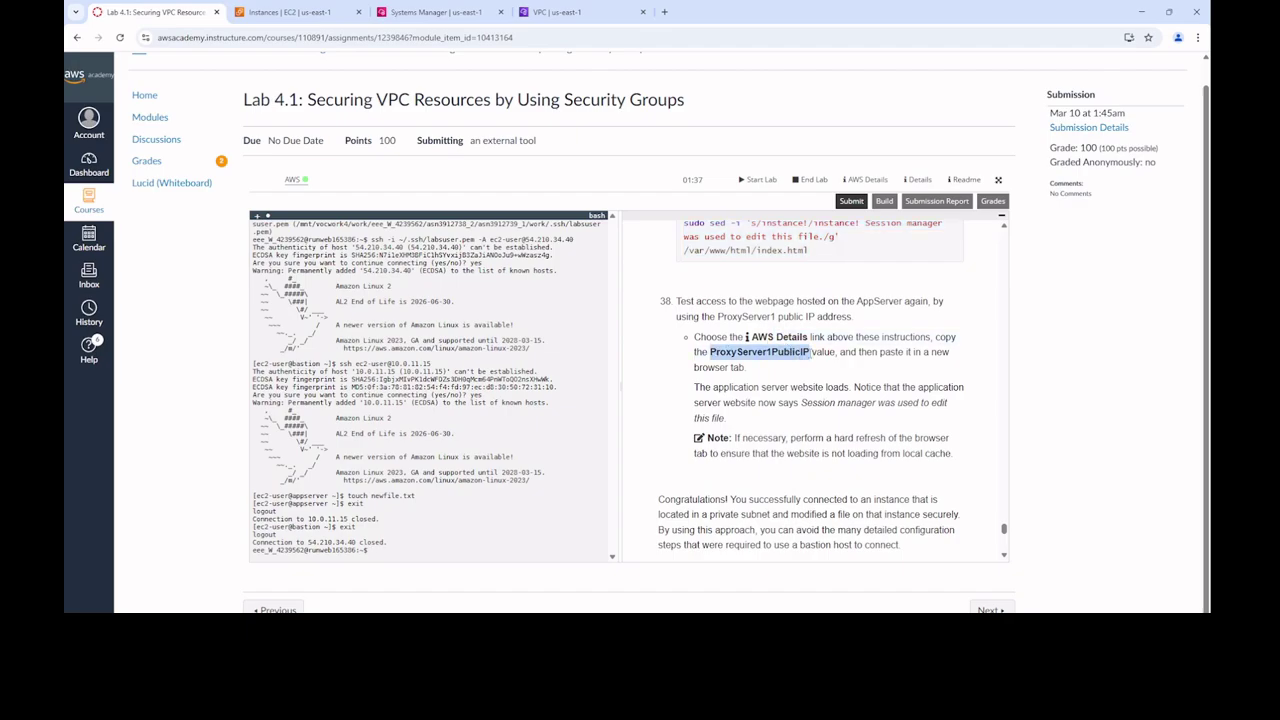
pyautogui.click(310, 14)
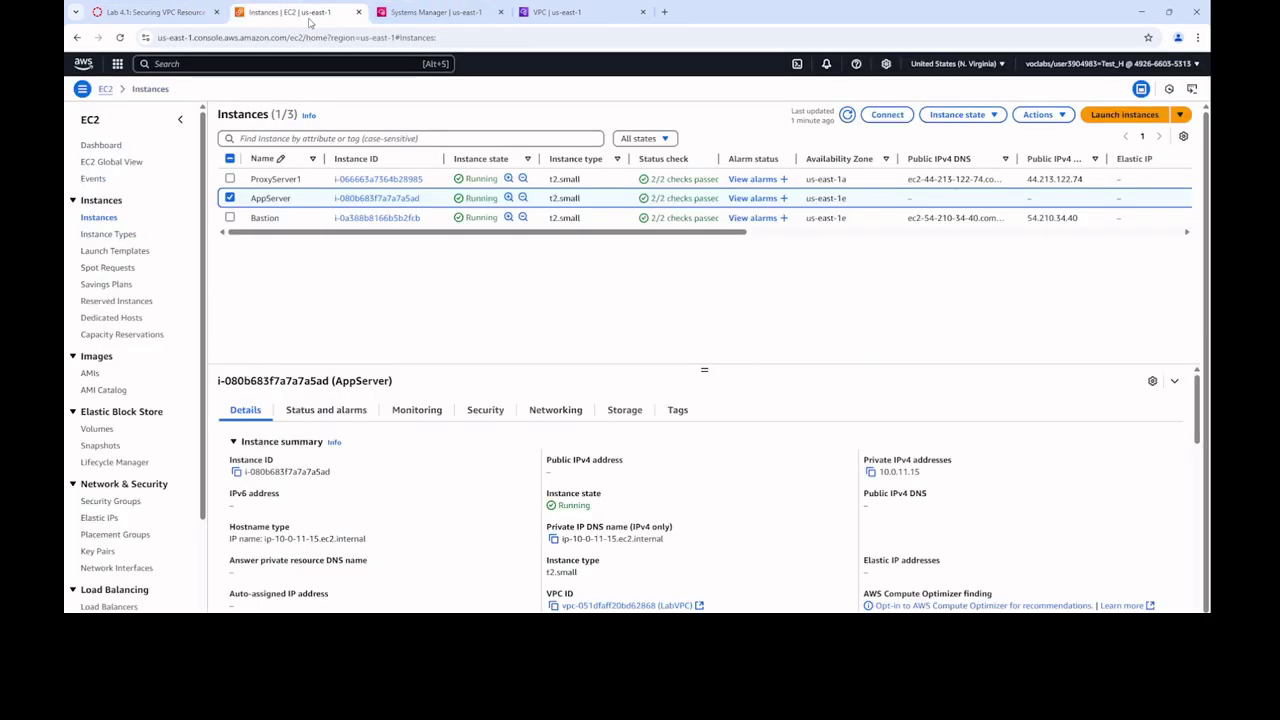
pyautogui.click(284, 183)
pyautogui.click(310, 178)
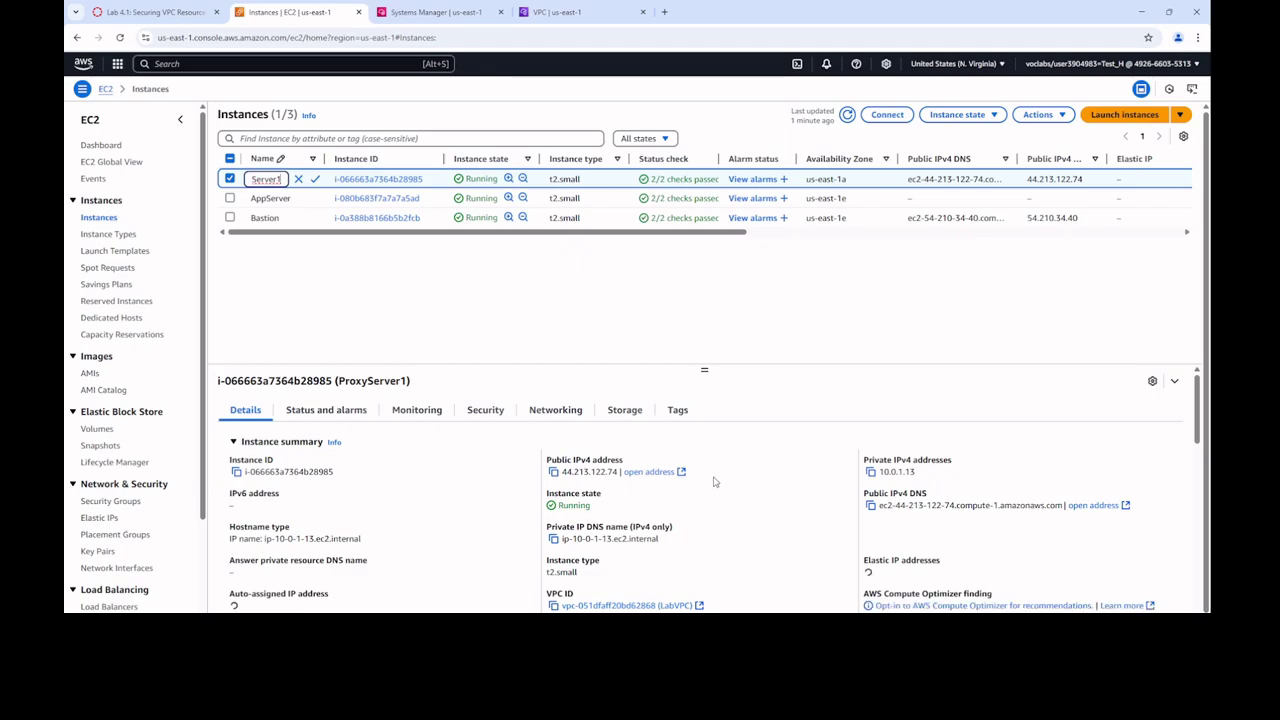
pyautogui.click(553, 472)
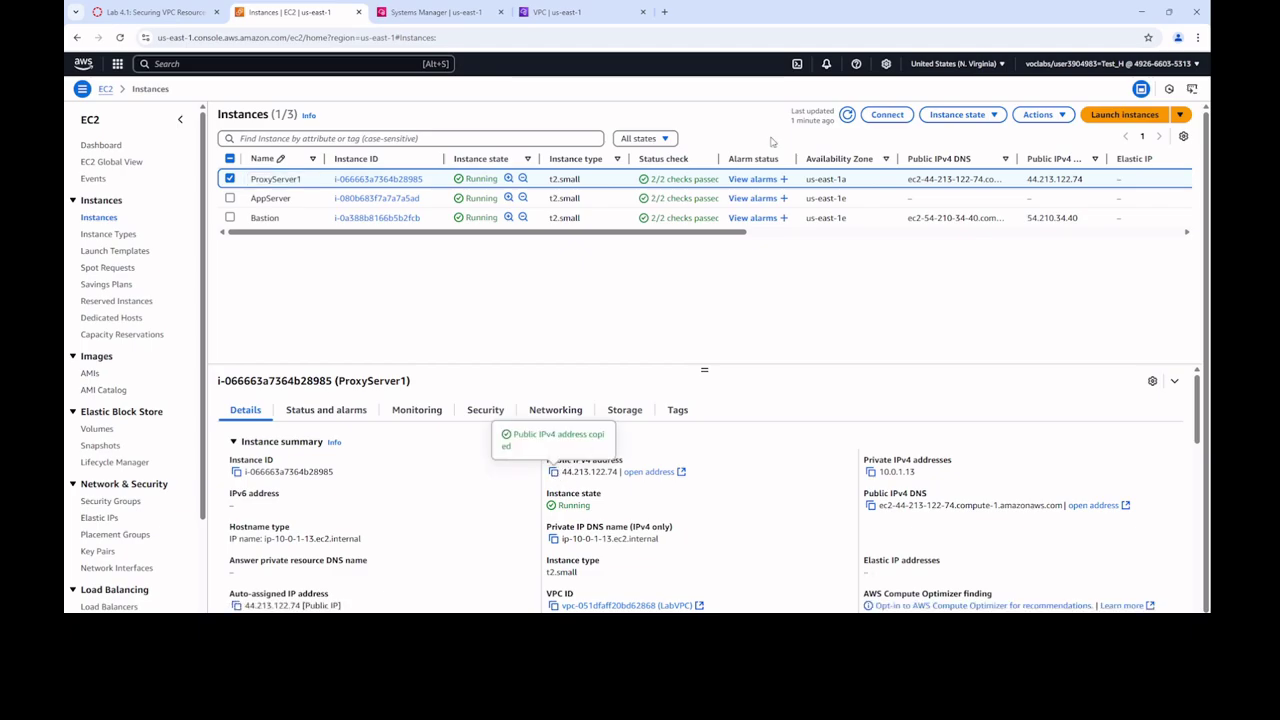
# Load 44.213.122.74 in a new browser tab and check the AppServer page for the Session manager edit message
pyautogui.click(664, 12)
pyautogui.click(656, 37)
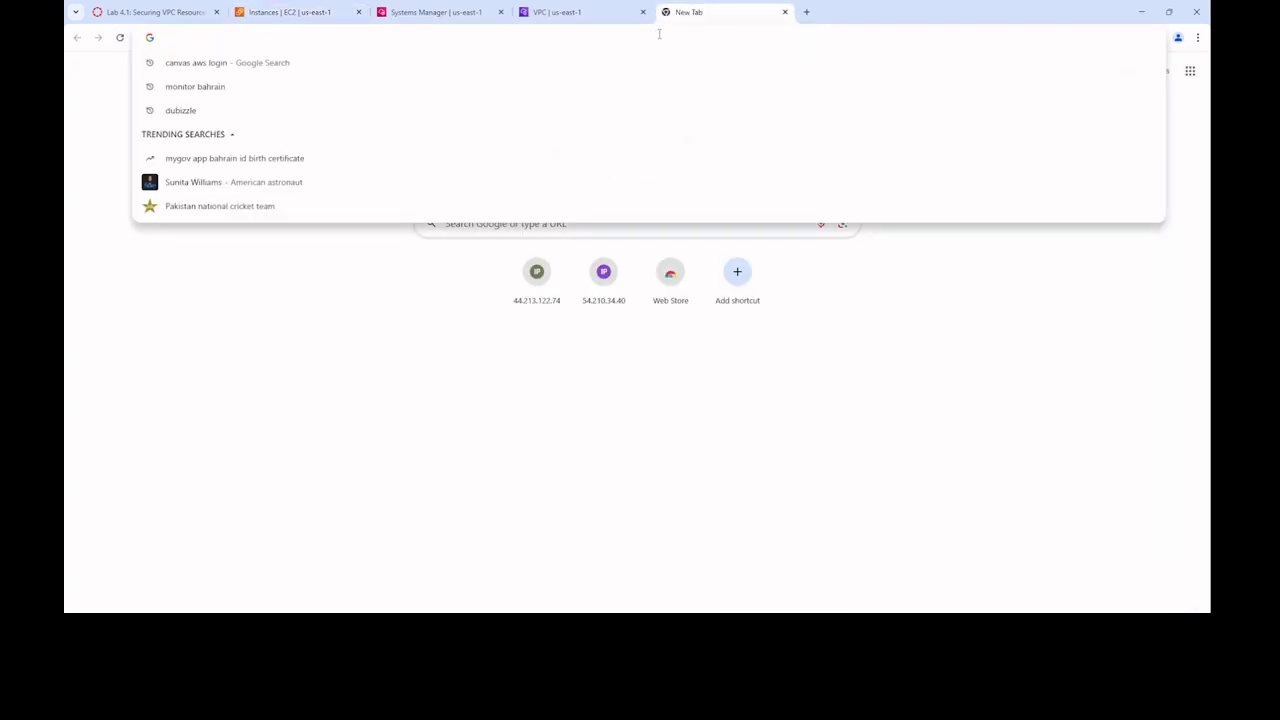
pyautogui.hotkey('ctrl', 'v')
pyautogui.press('Return')
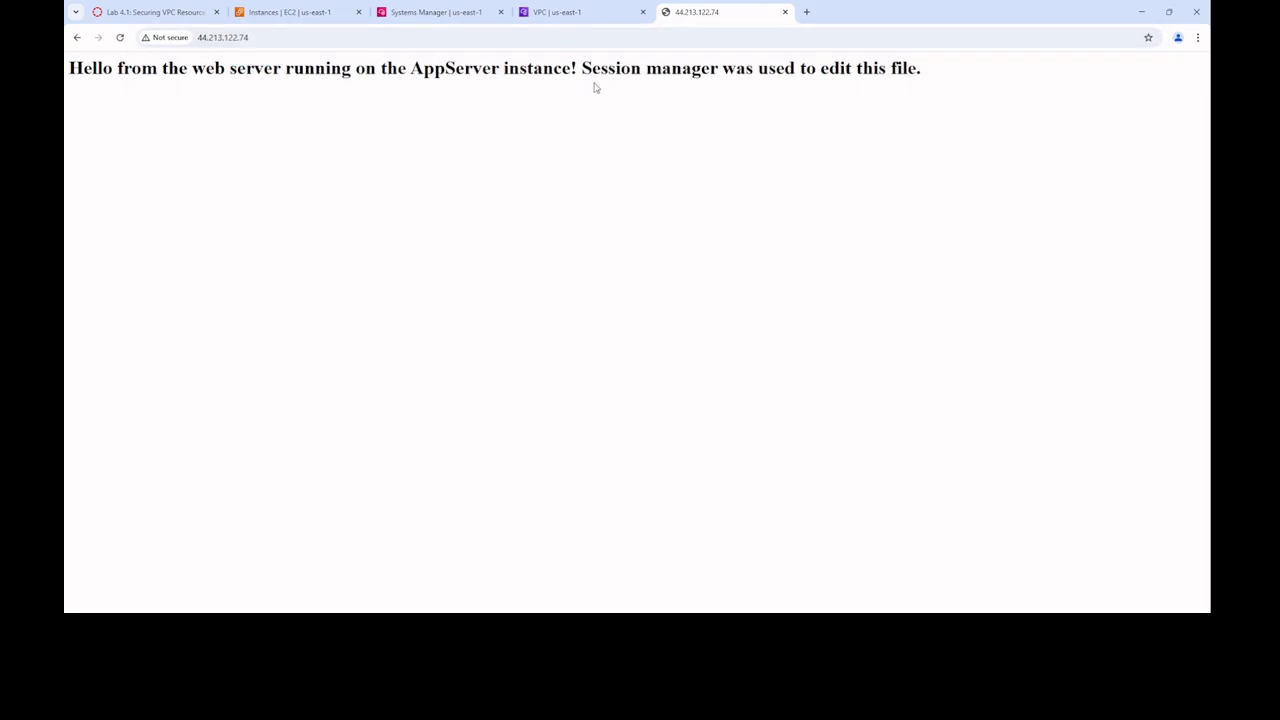
pyautogui.moveTo(581, 68); pyautogui.dragTo(927, 78)
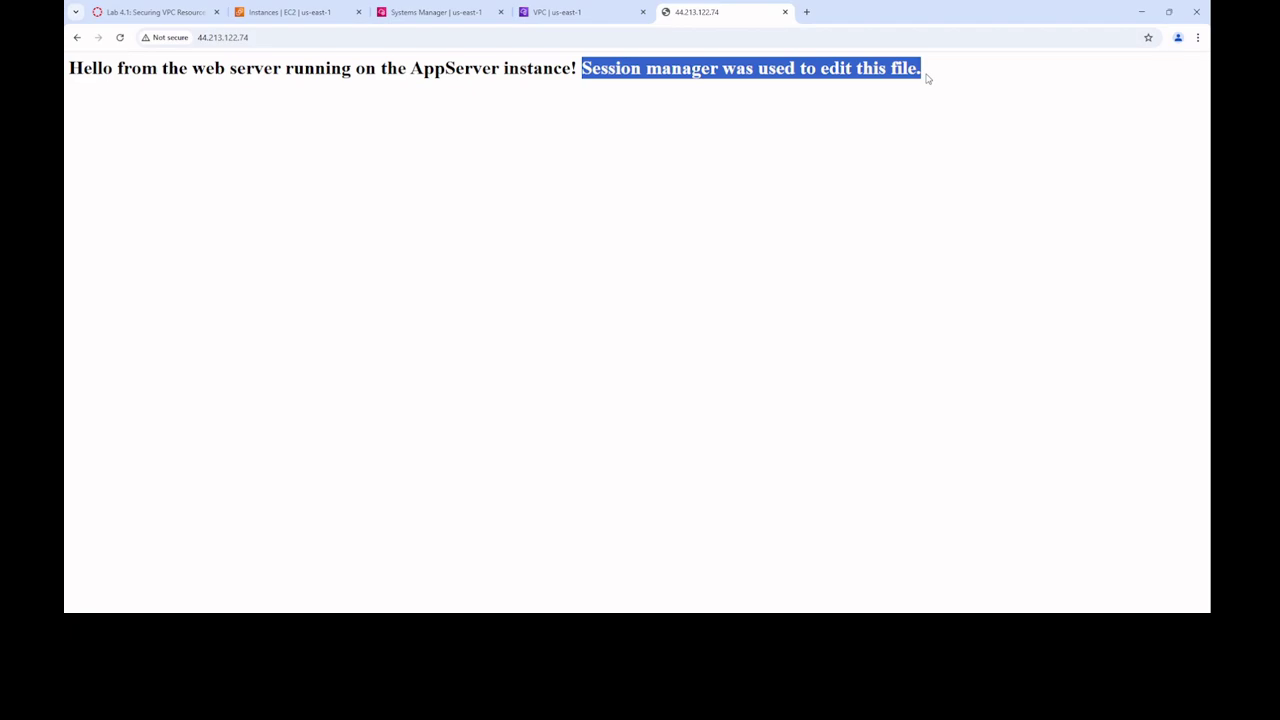
# Submit the lab work for grading per steps 39 and 40, confirm the submission, and review the closing instructions
pyautogui.click(155, 12)
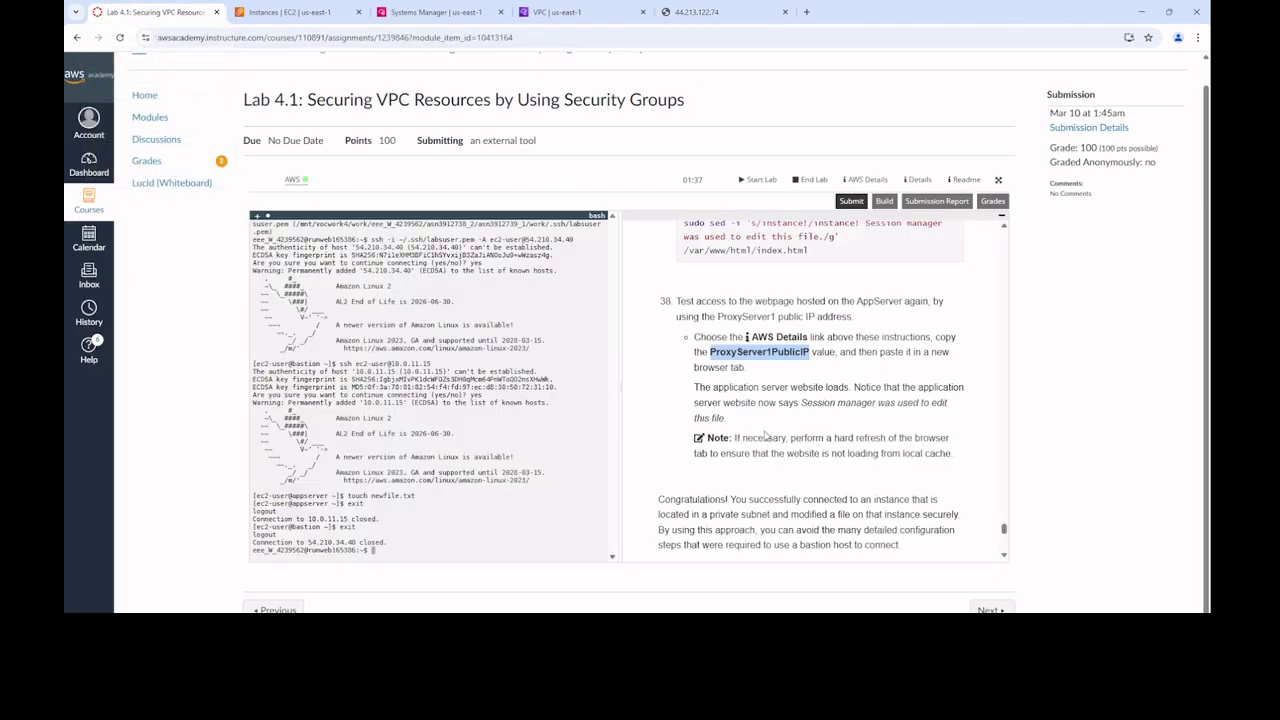
pyautogui.scroll(-2, 765, 424)
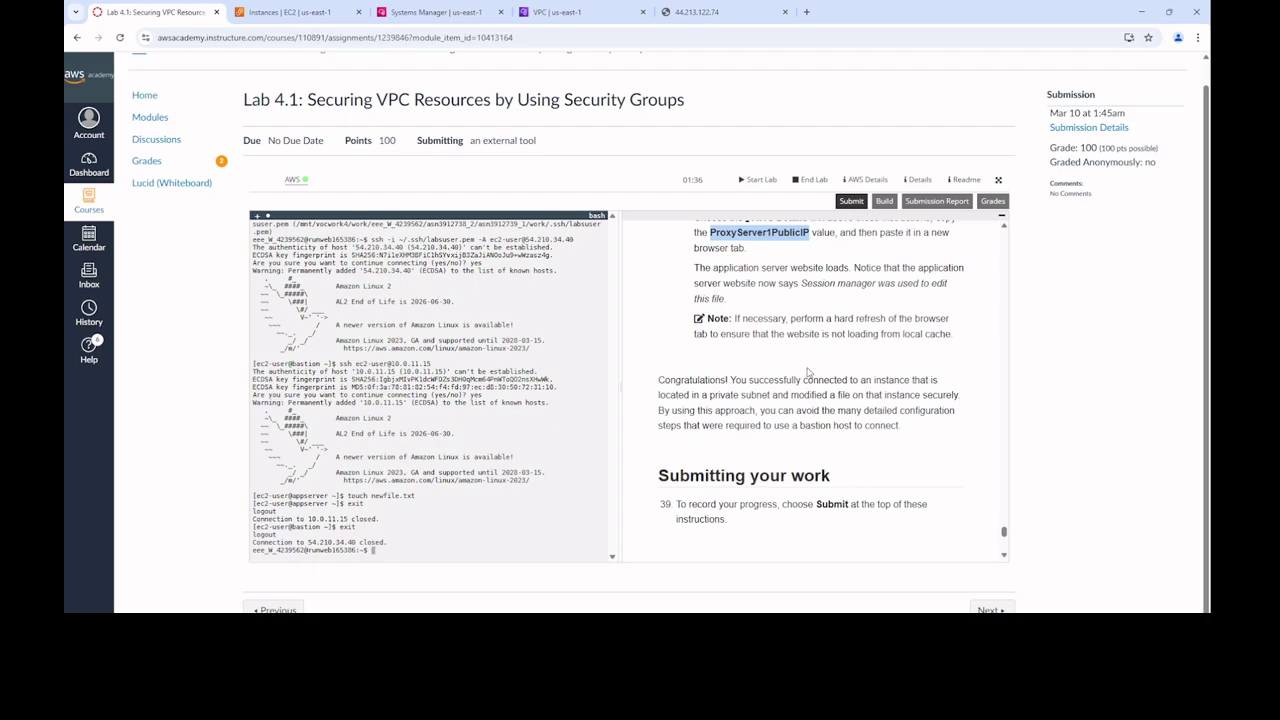
pyautogui.scroll(-1, 815, 375)
pyautogui.scroll(1, 817, 376)
pyautogui.scroll(-2, 815, 375)
pyautogui.scroll(1, 841, 340)
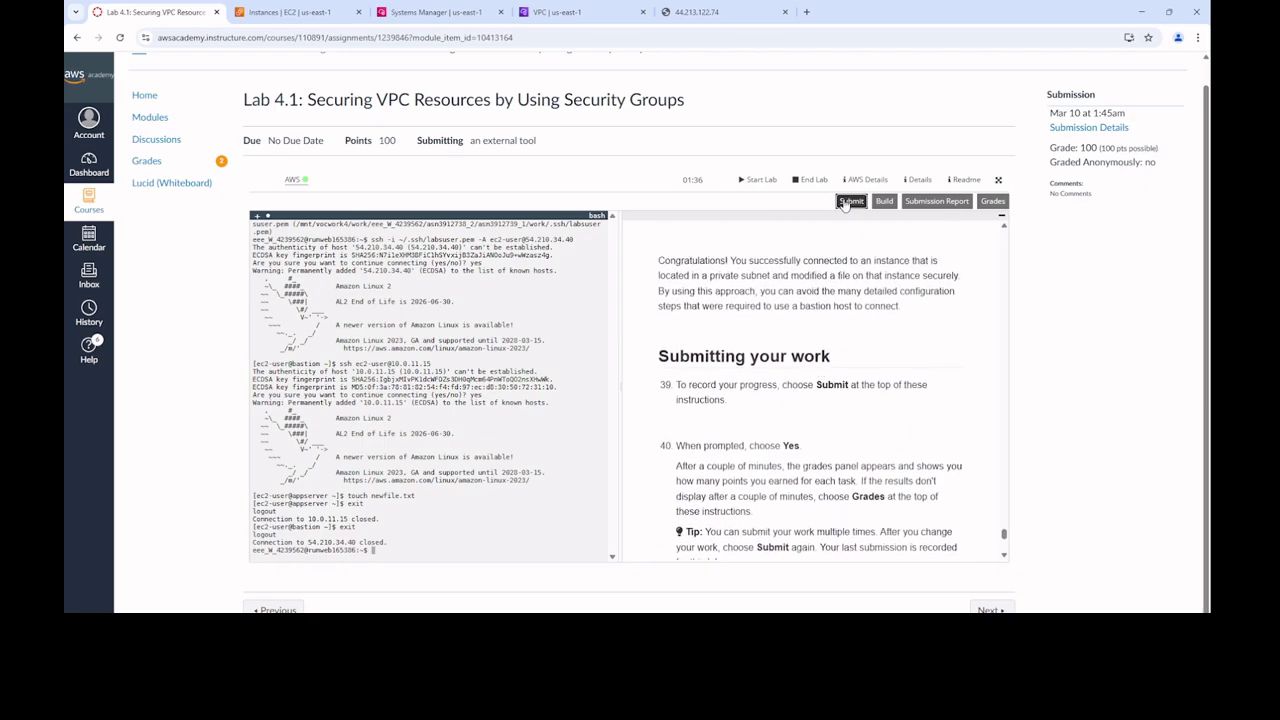
pyautogui.click(847, 202)
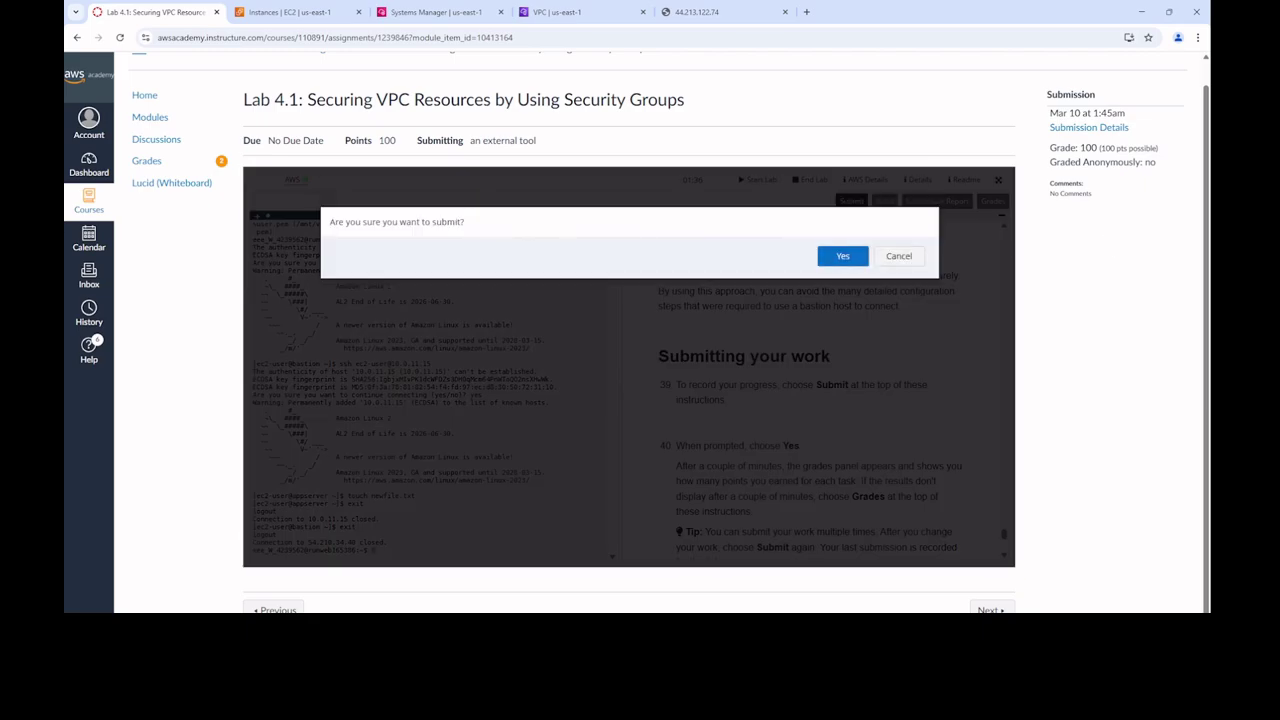
pyautogui.click(847, 258)
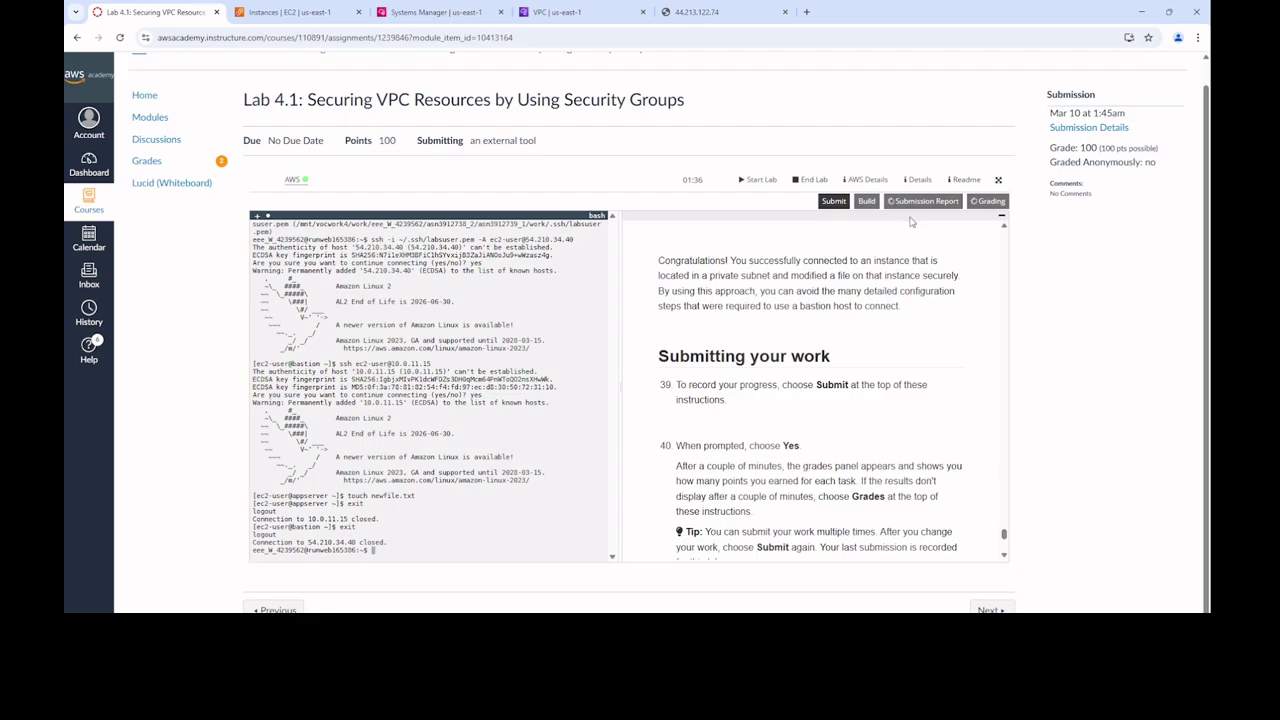
pyautogui.scroll(-4, 877, 440)
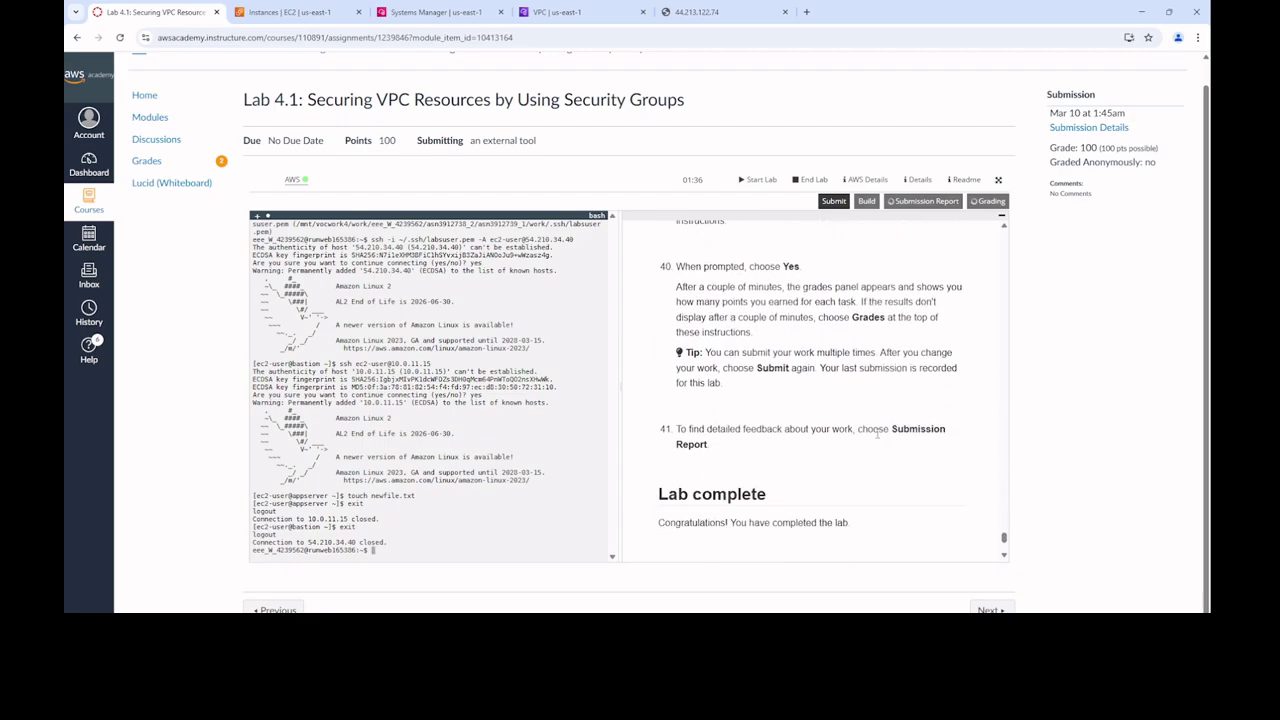
pyautogui.scroll(-3, 877, 433)
pyautogui.scroll(3, 877, 433)
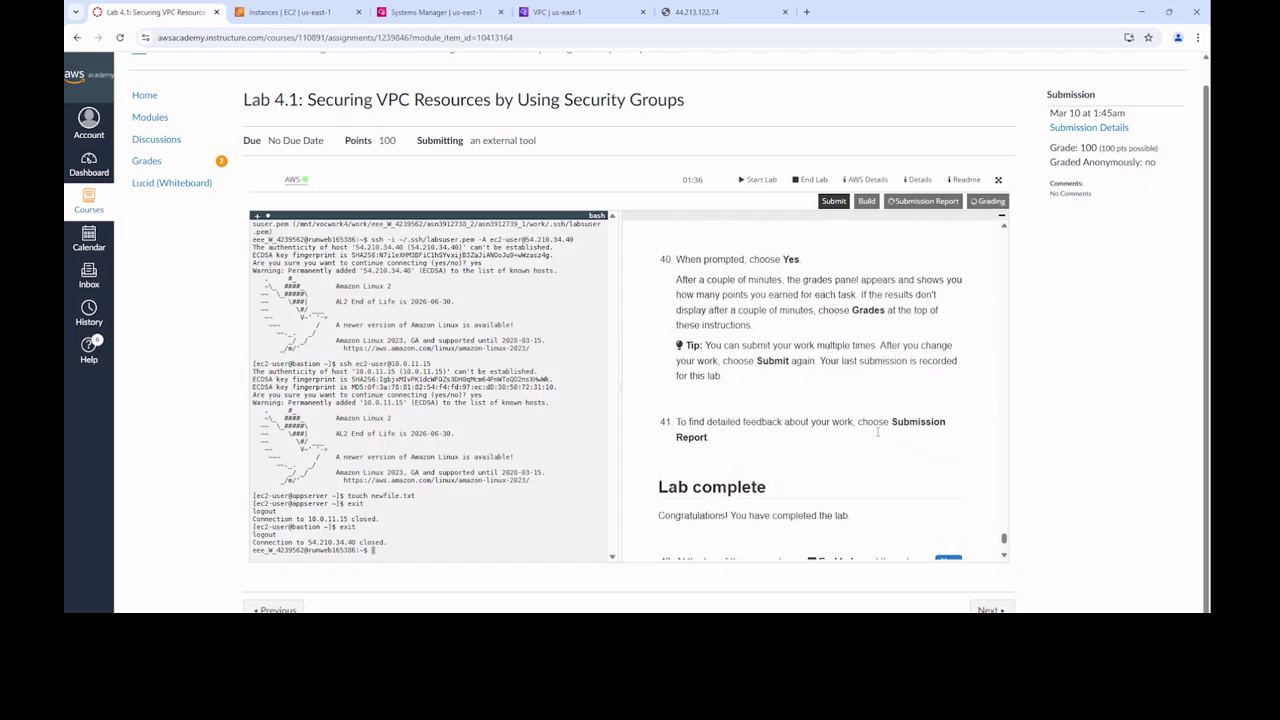